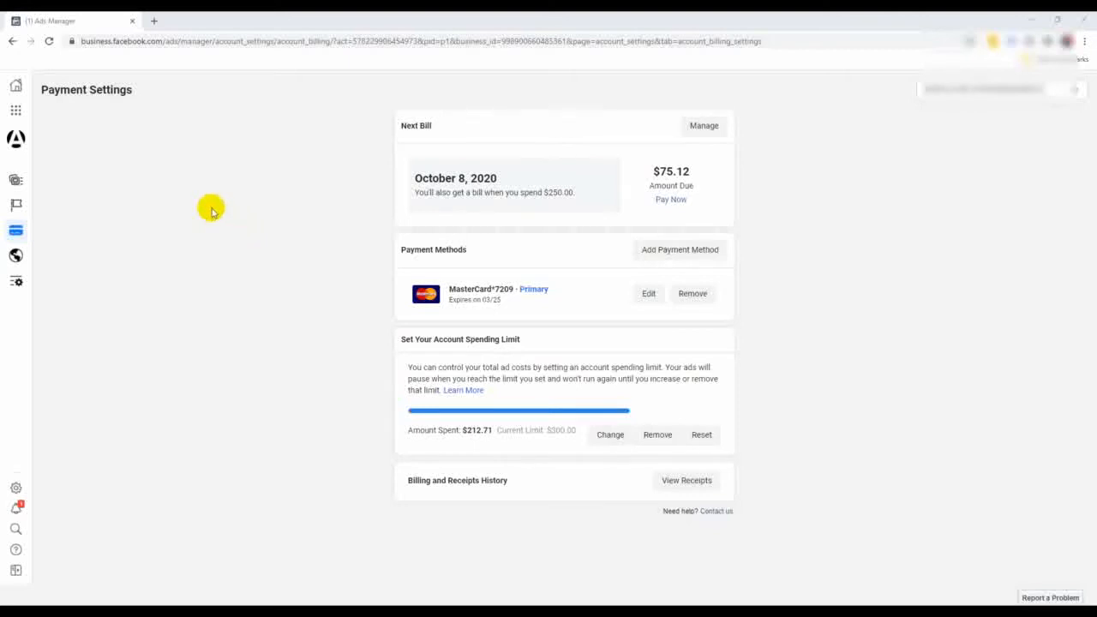
- Open the ad account's billing page and go to its payment settings
left_click(16, 110)
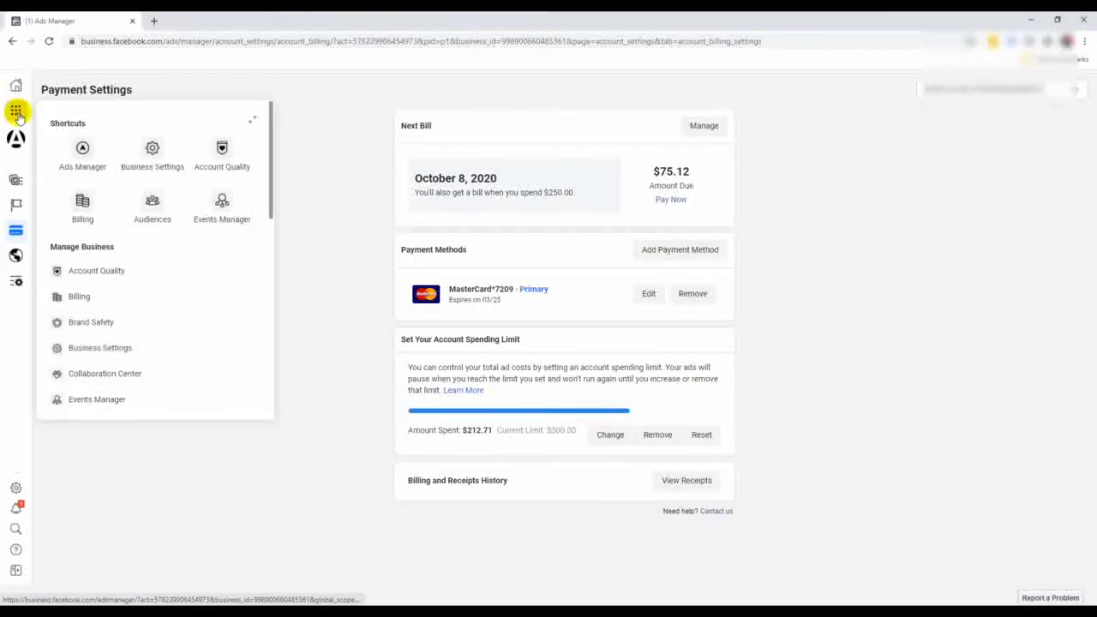
left_click(97, 209)
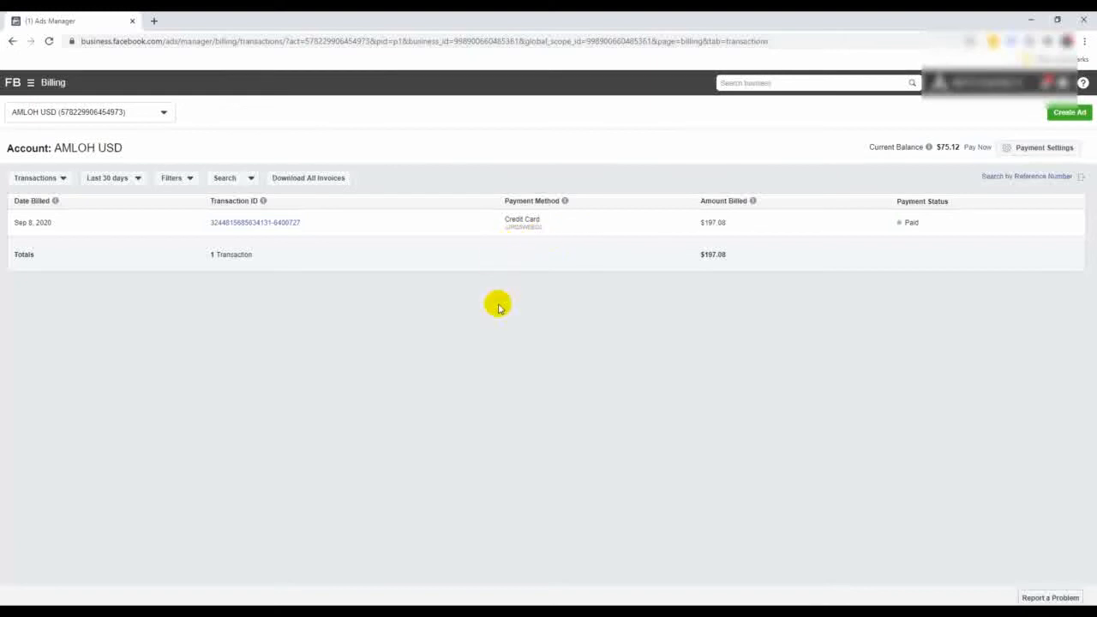
left_click(1045, 154)
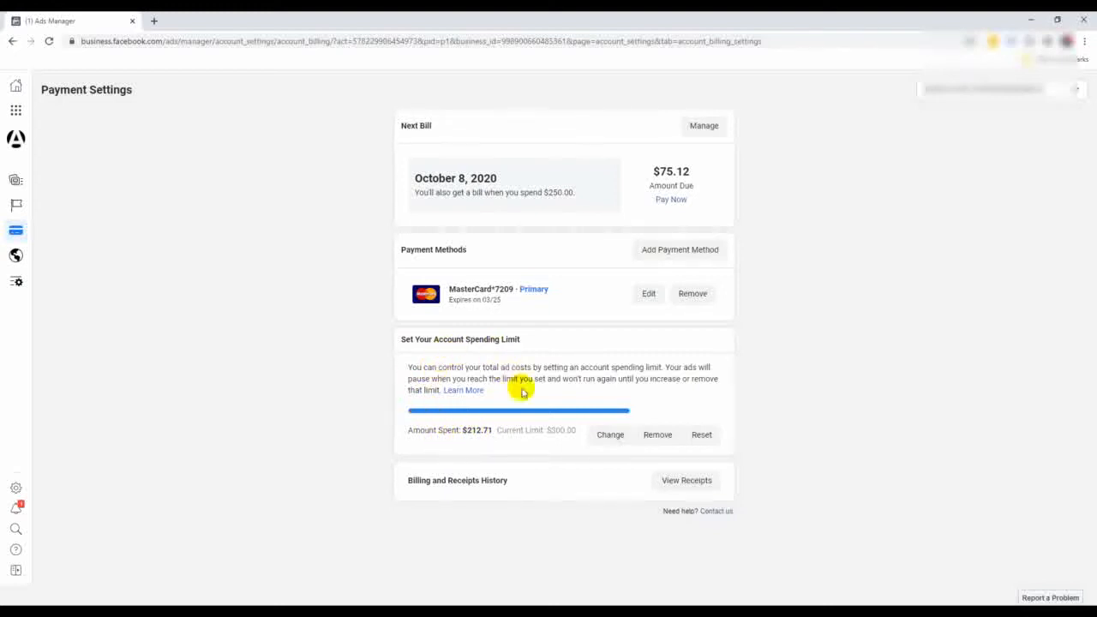
- Set the account spending limit to 300 USD and reset the amount spent
left_click(613, 437)
left_click(596, 297)
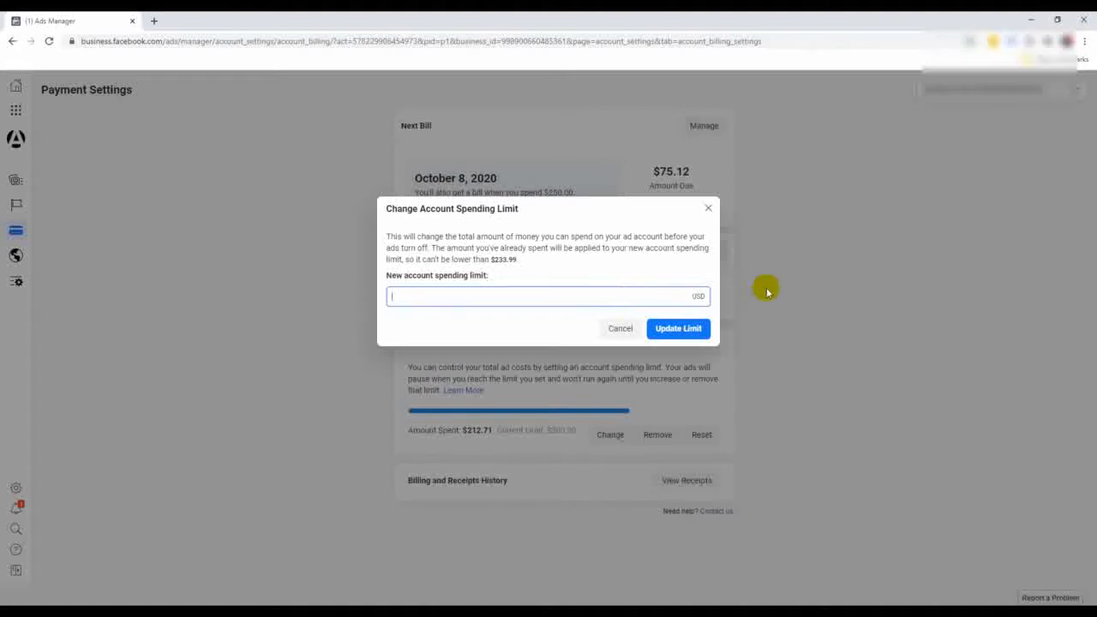
type("300")
left_click(668, 329)
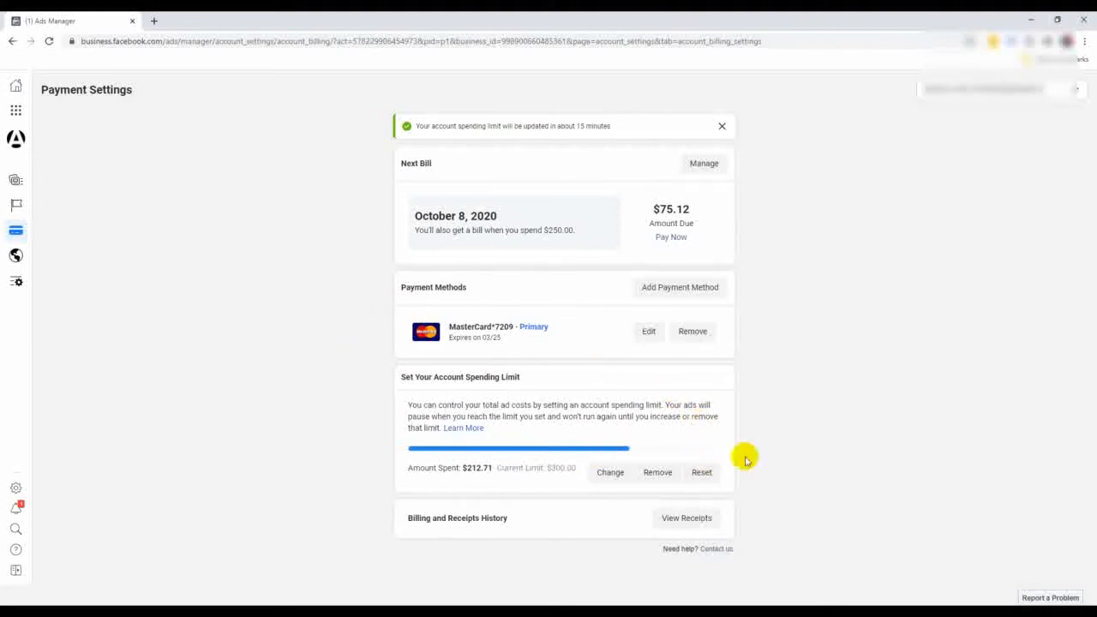
left_click(702, 474)
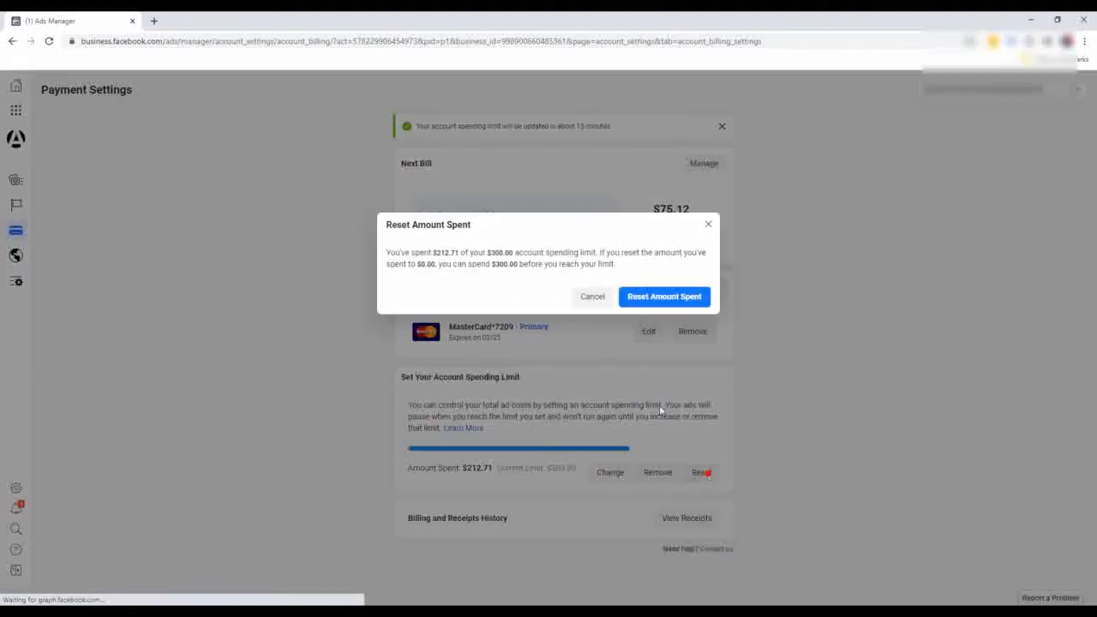
left_click(644, 299)
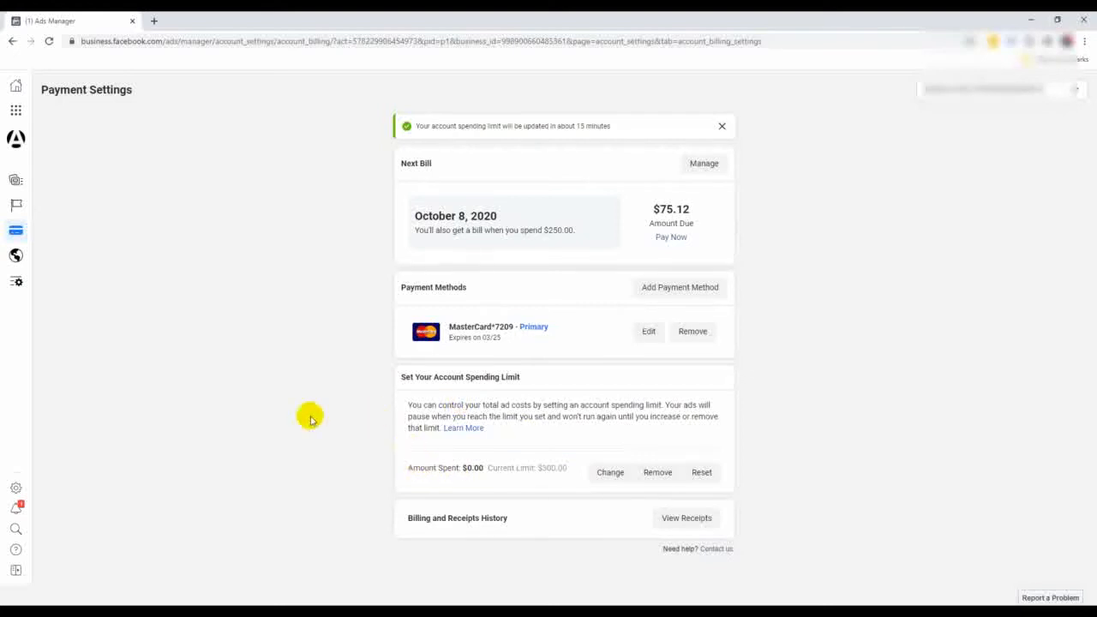
- Raise the account spending limit to 500 USD
left_click(619, 477)
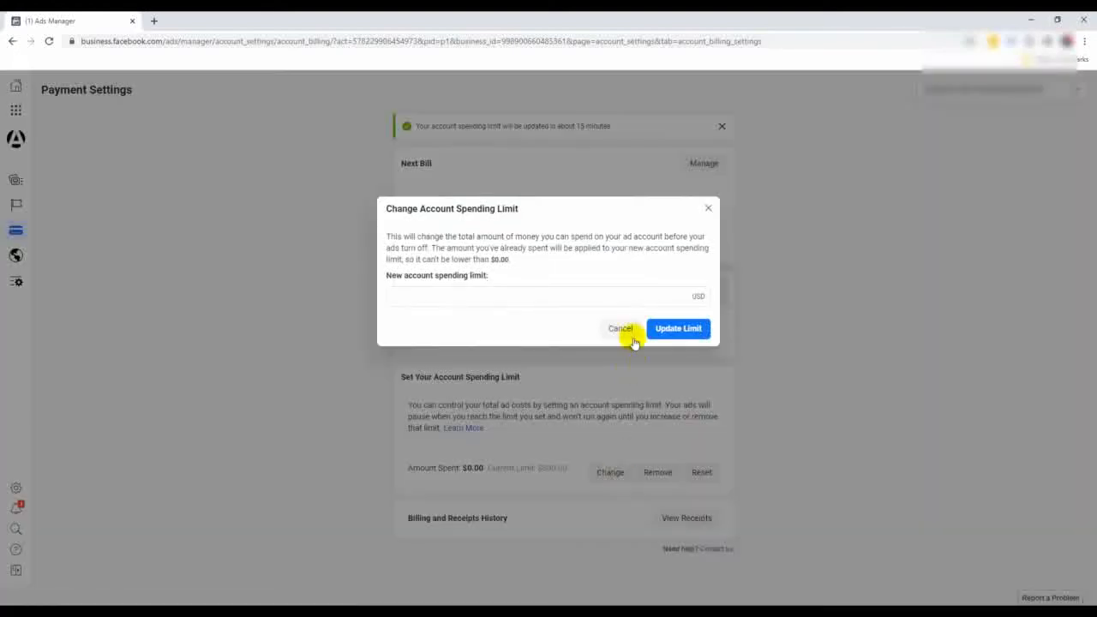
left_click(634, 299)
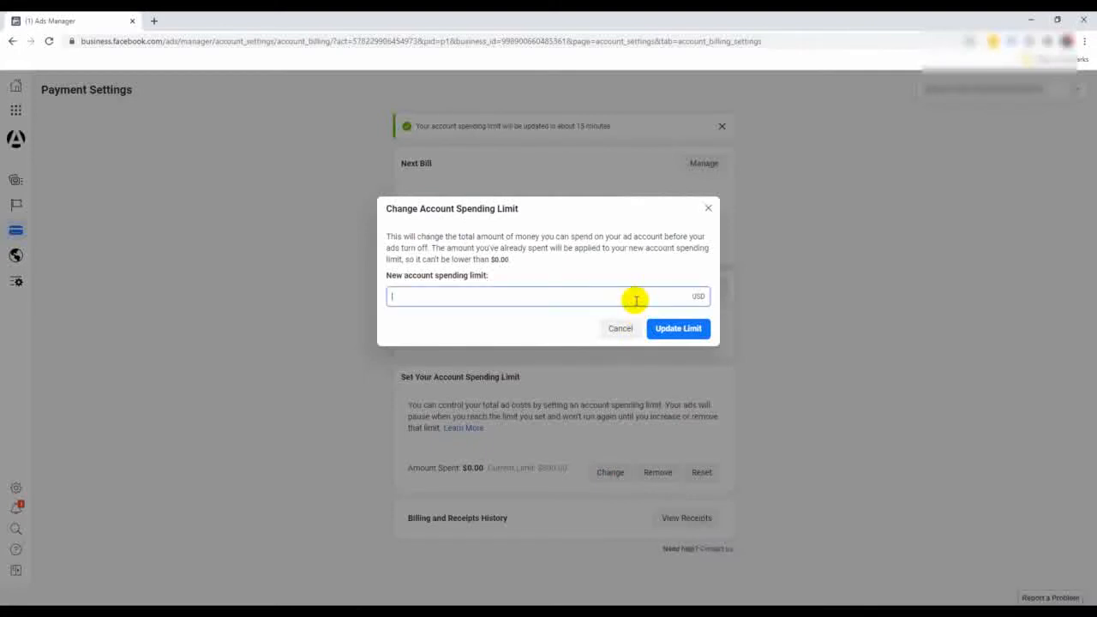
type("500")
left_click(696, 329)
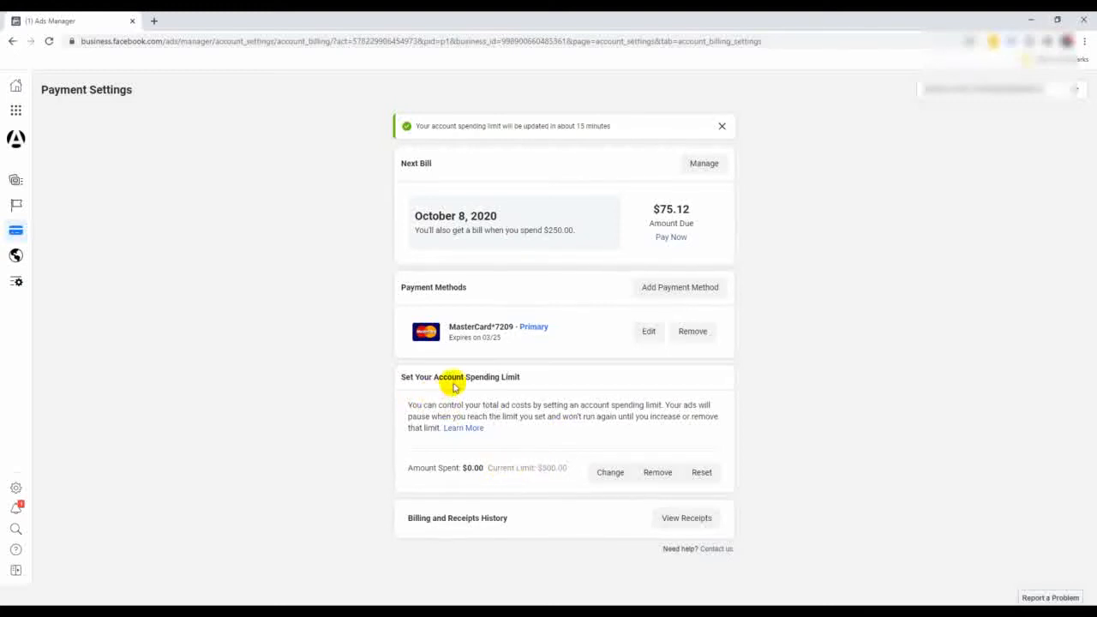
- Remove the current account spending limit and set a new one of 300 USD
left_click(656, 473)
left_click(665, 315)
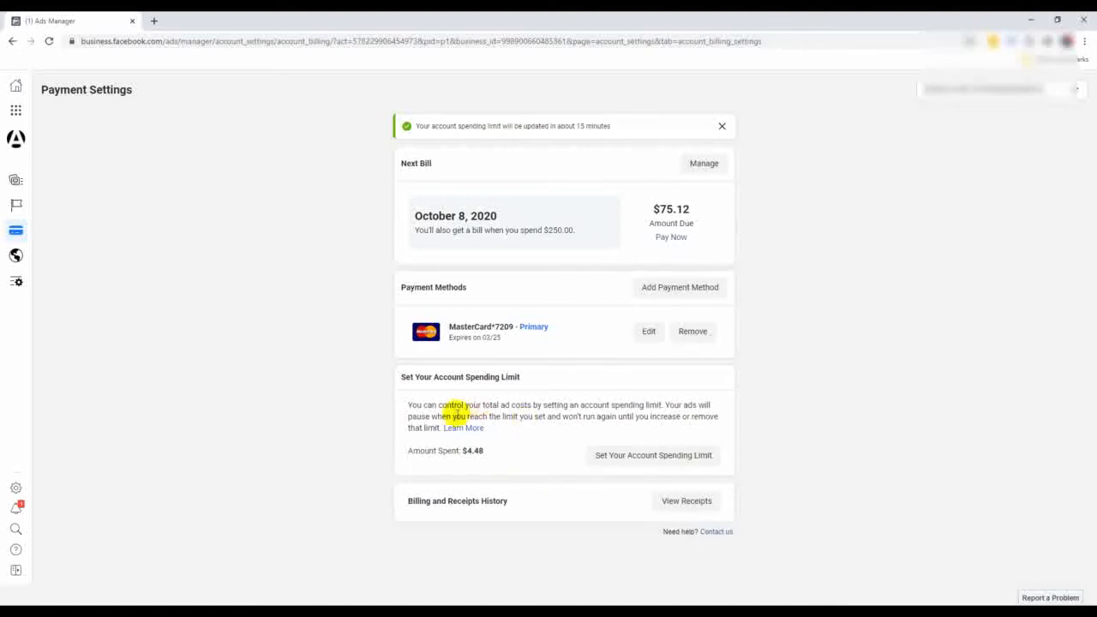
left_click(677, 456)
left_click(581, 290)
type("300")
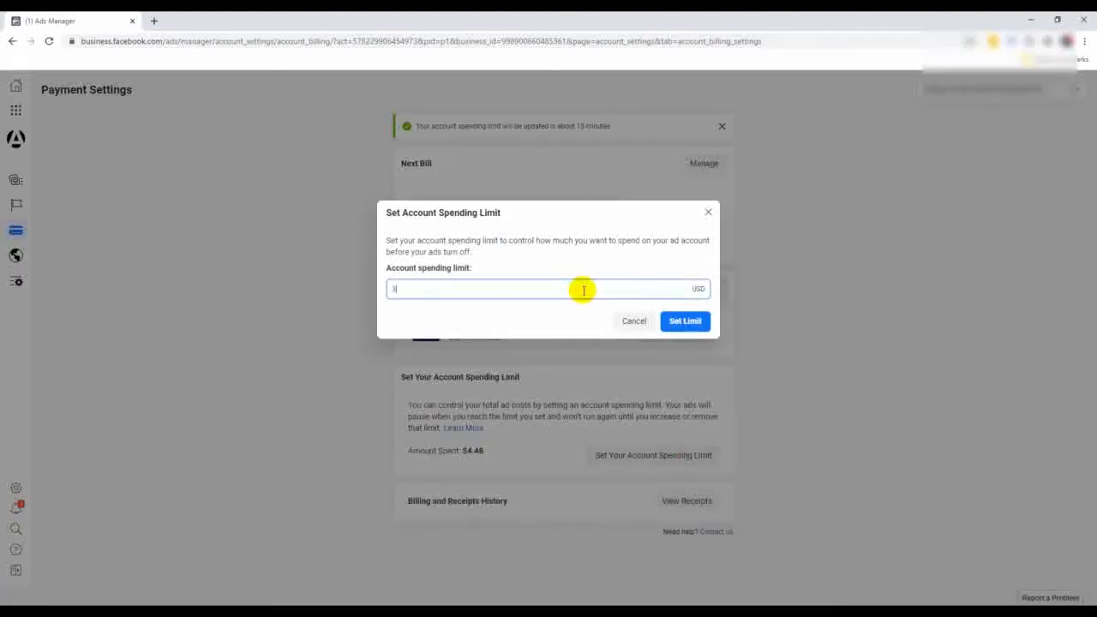
left_click(683, 322)
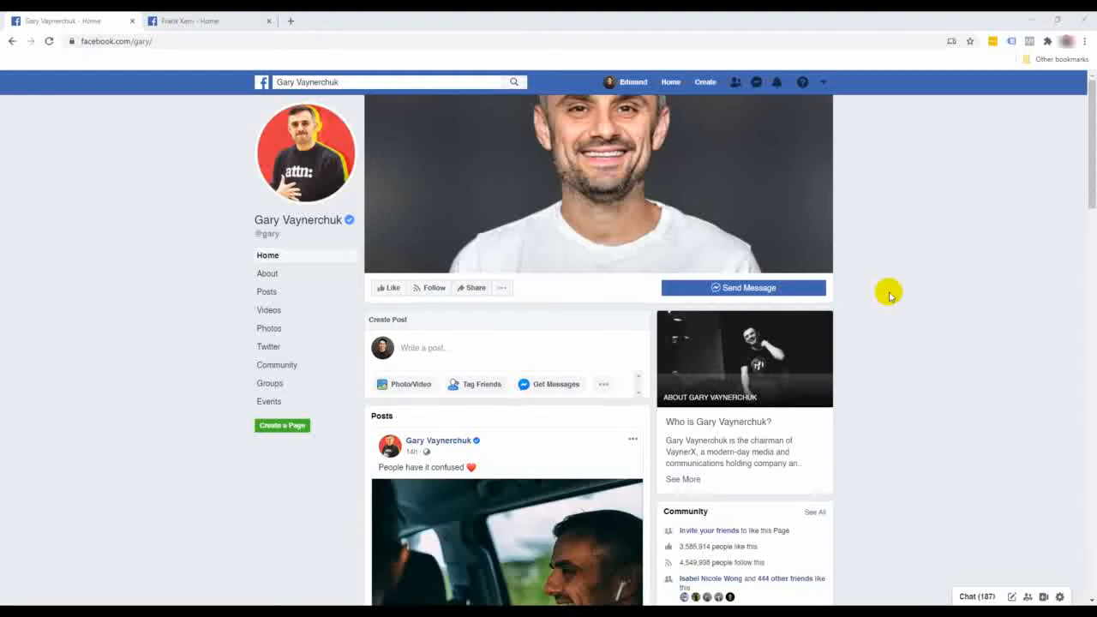
- Open the Page Transparency details of Gary Vaynerchuk's page and check whether it is running ads
scroll(931, 364, "down", 3)
scroll(932, 368, "down", 3)
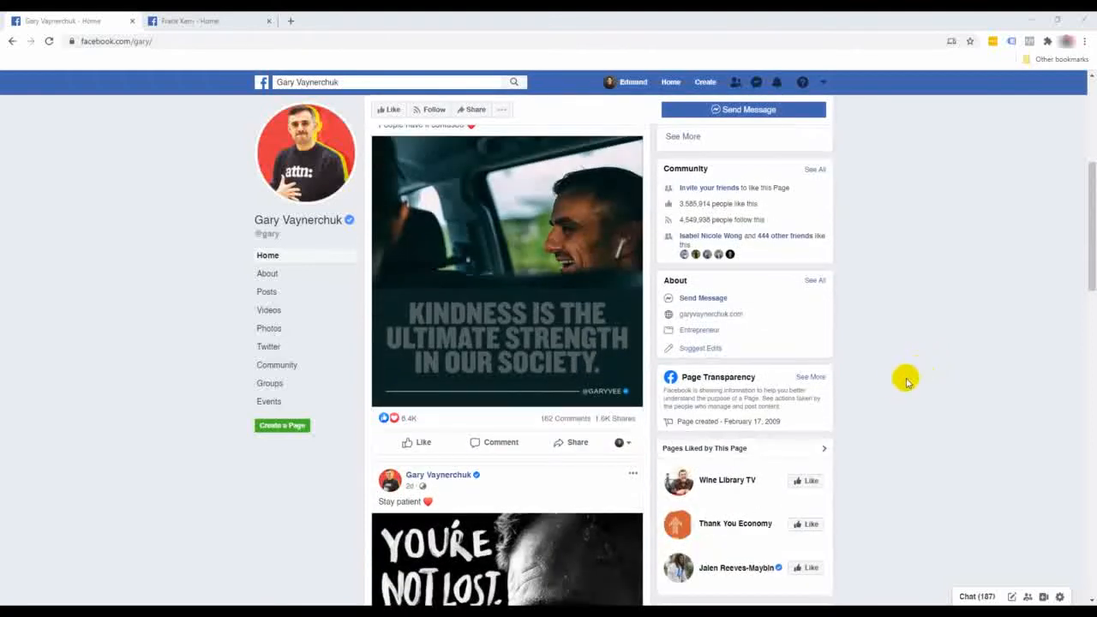
scroll(904, 375, "down", 1)
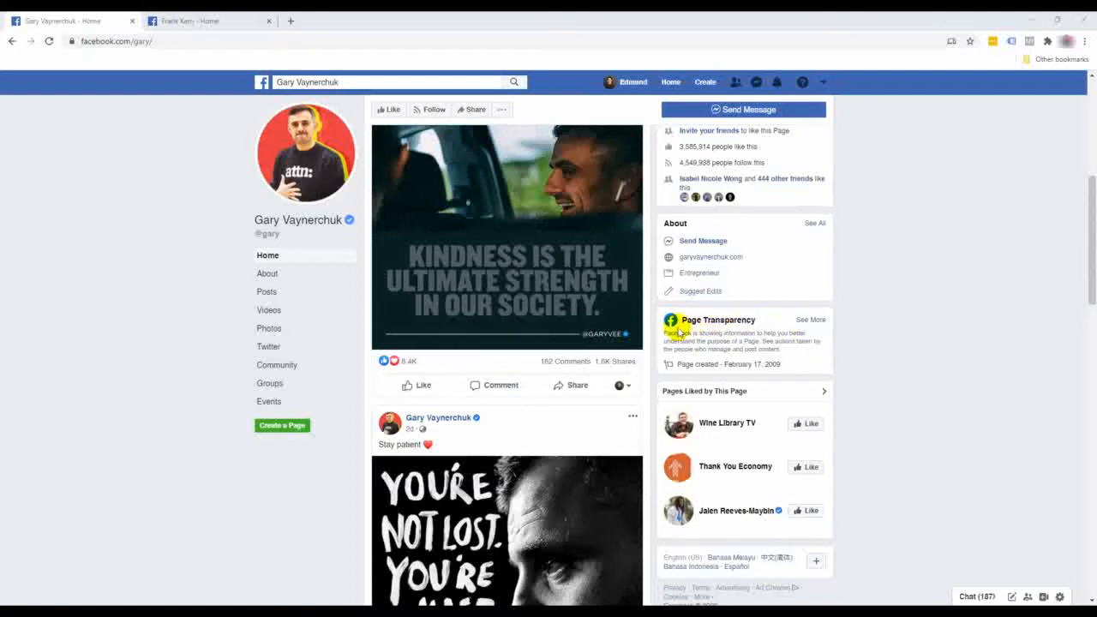
left_click(810, 319)
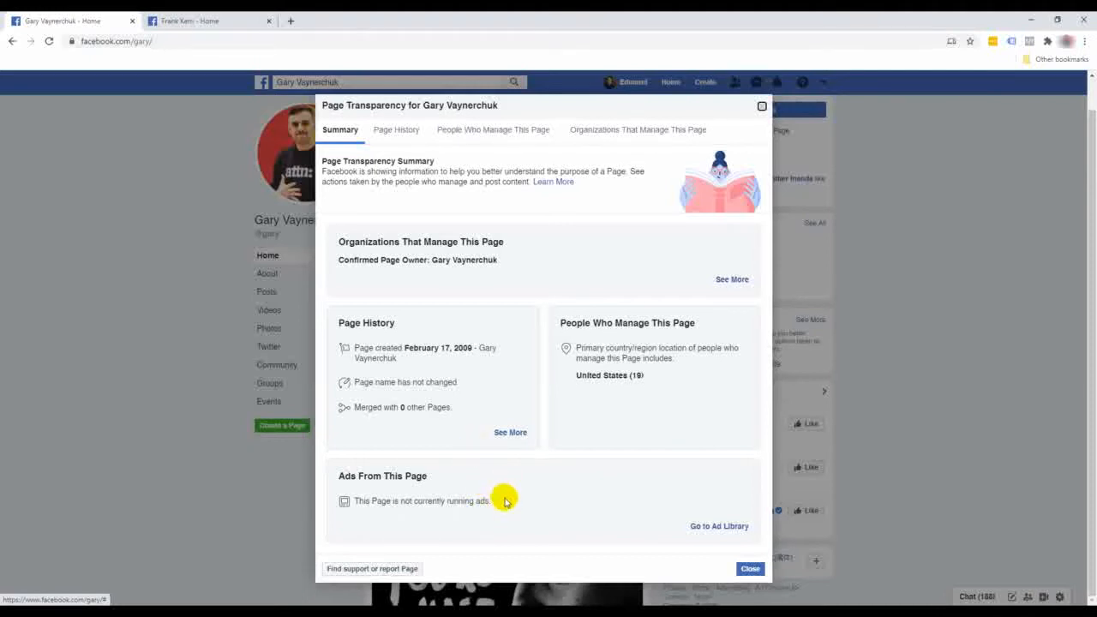
left_click(485, 491)
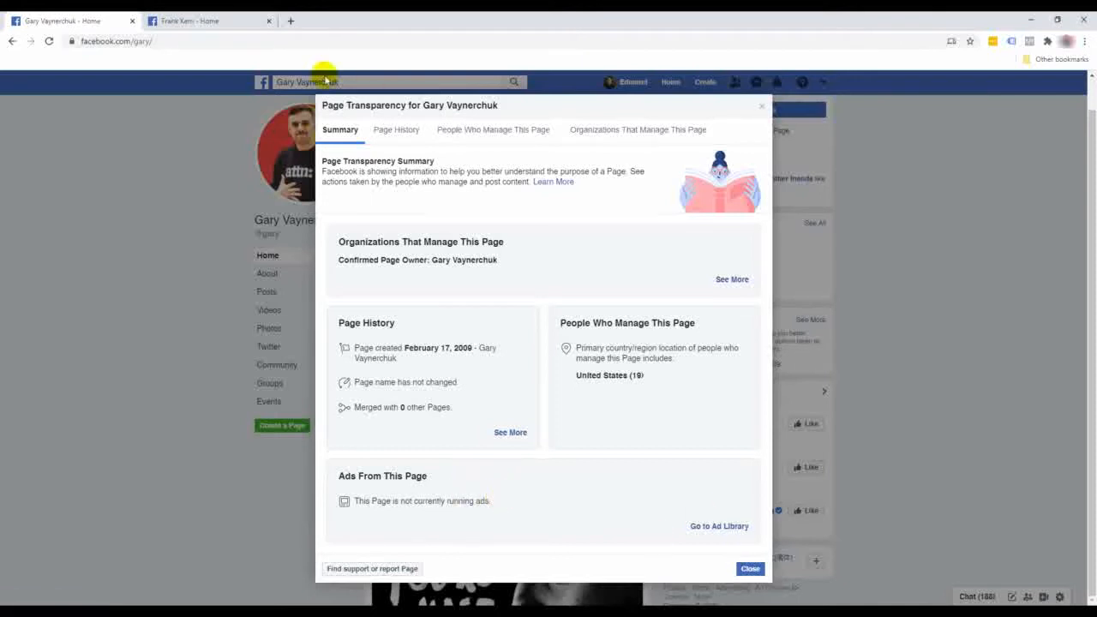
- Switch to Frank Kern's page and reopen its Page Transparency details to check whether it is running ads
left_click(176, 17)
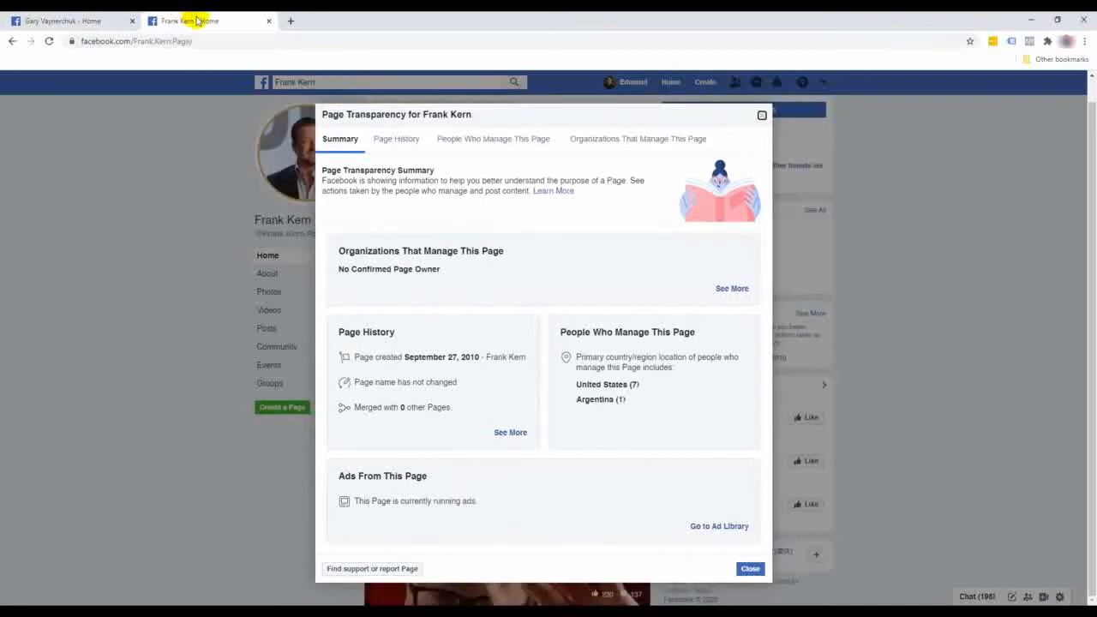
left_click(760, 113)
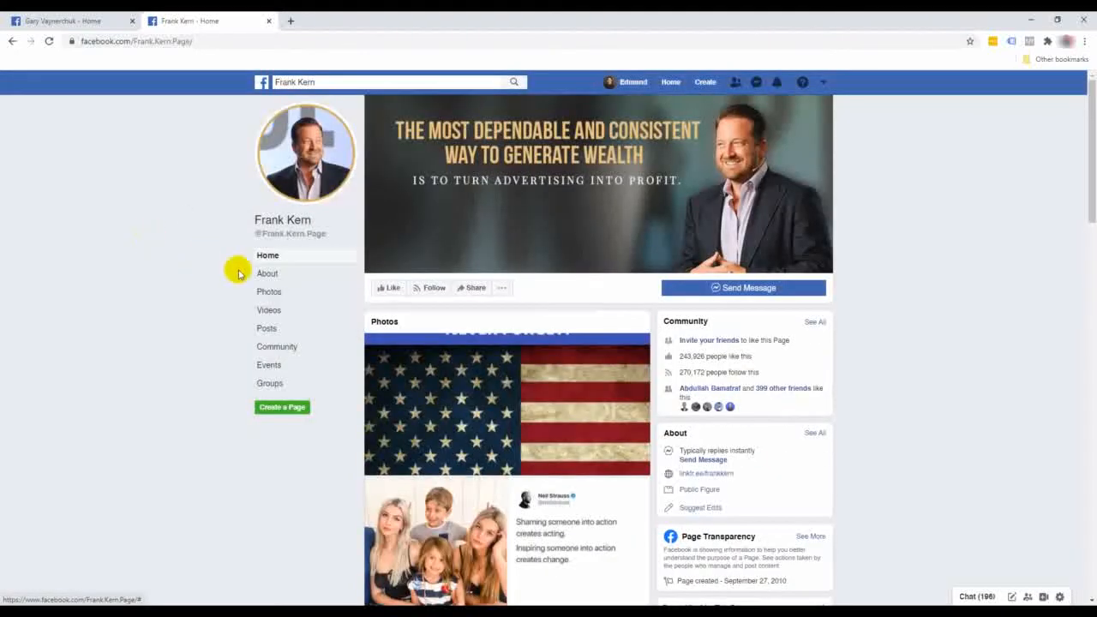
scroll(112, 264, "down", 3)
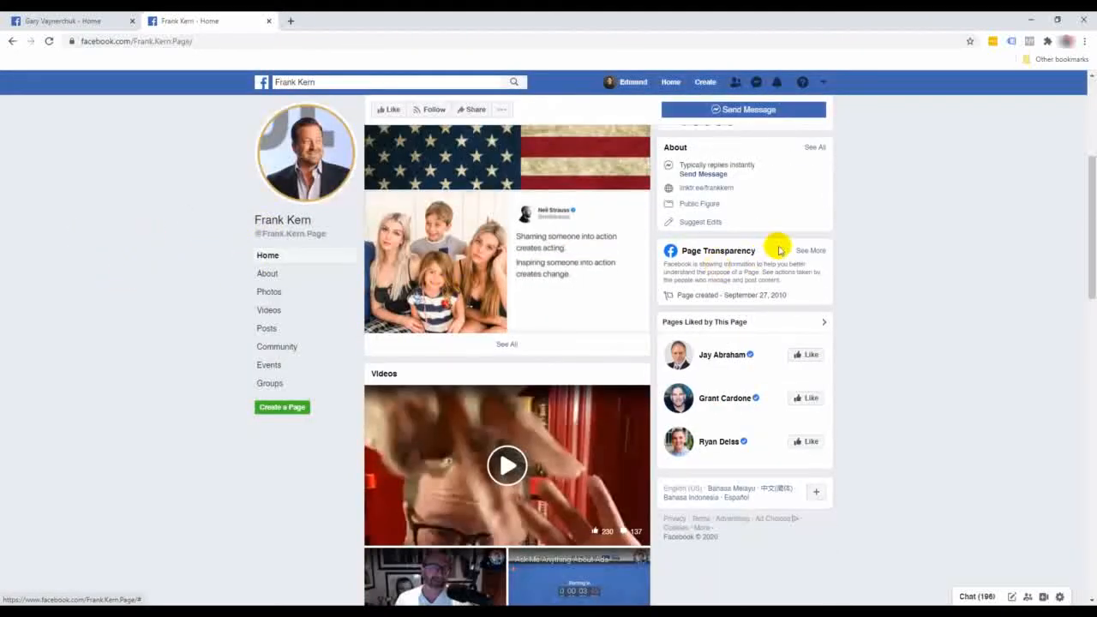
left_click(808, 251)
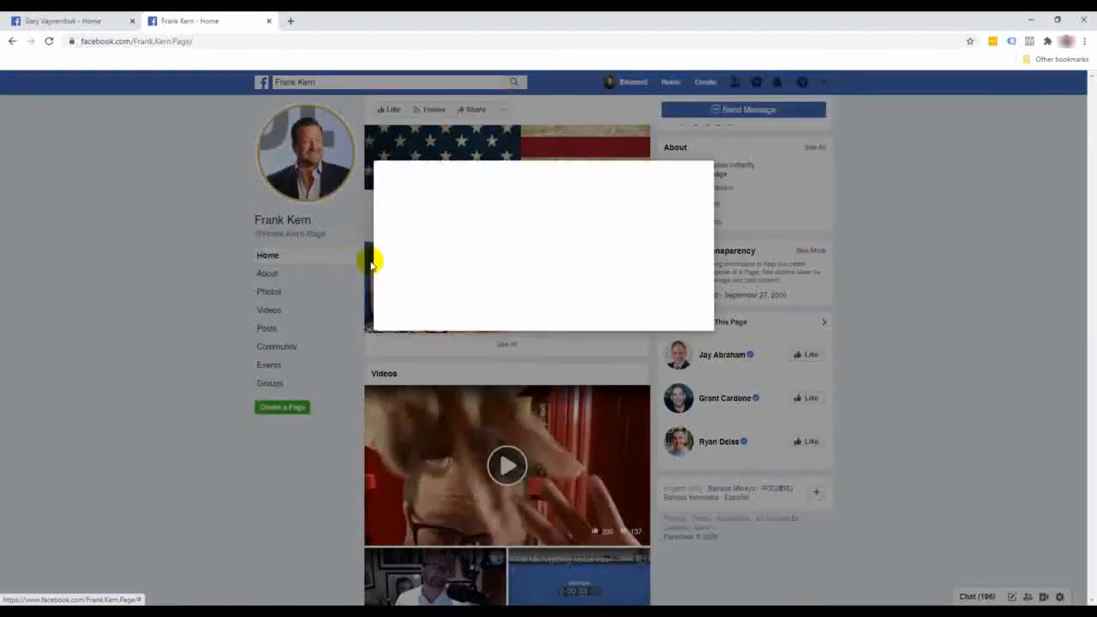
scroll(556, 270, "down", 1)
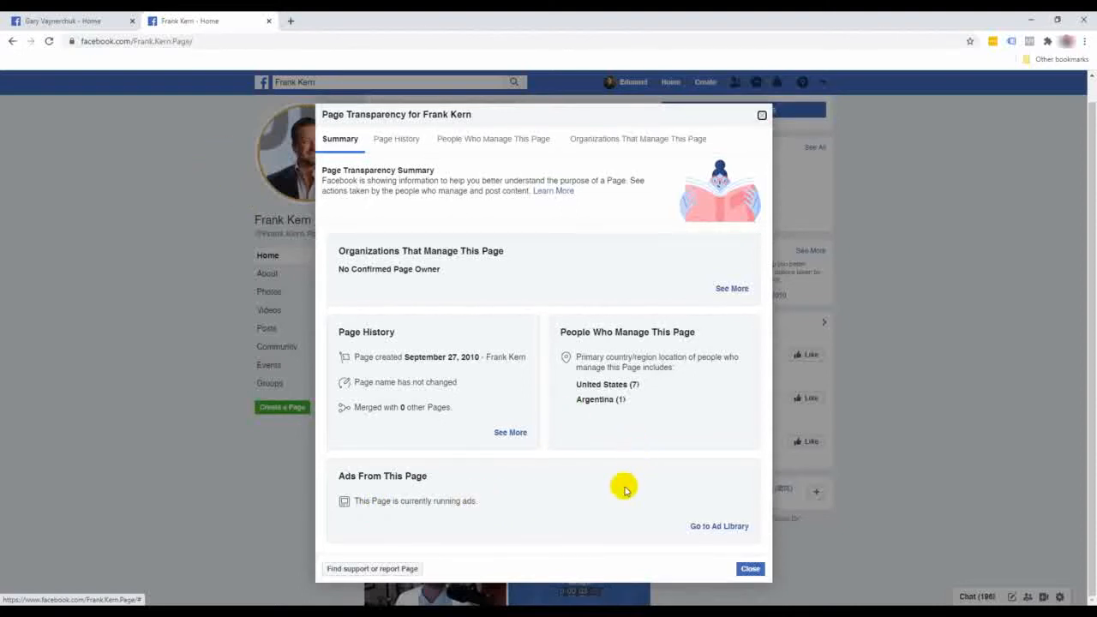
- Open the Ad Library for Frank Kern's page and set the country filter to All to view the ads
left_click(718, 527)
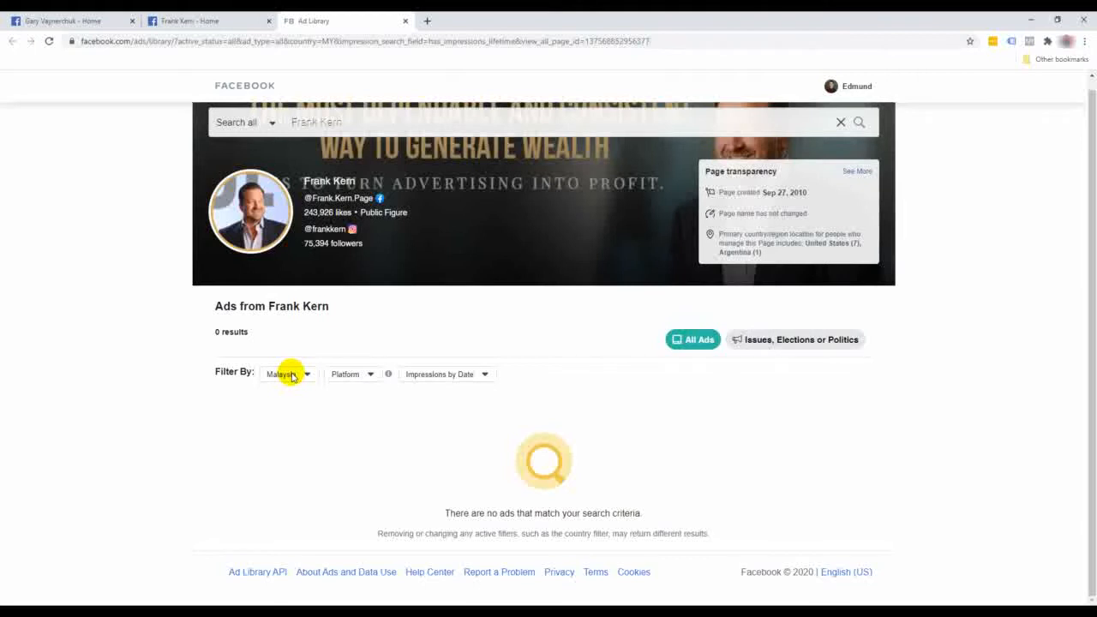
left_click(292, 376)
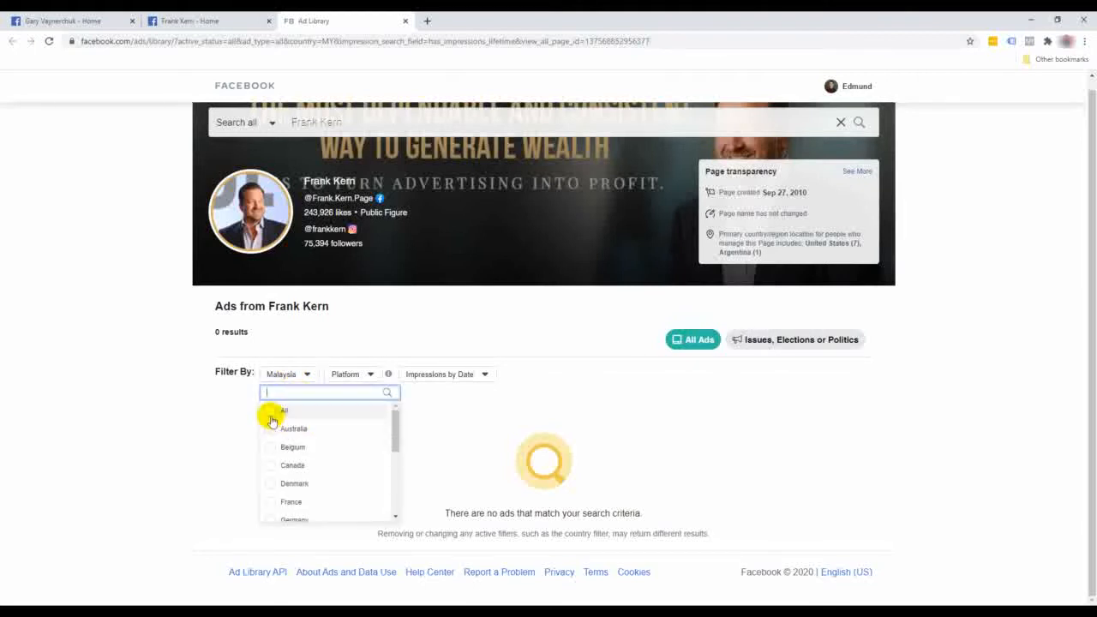
left_click(270, 414)
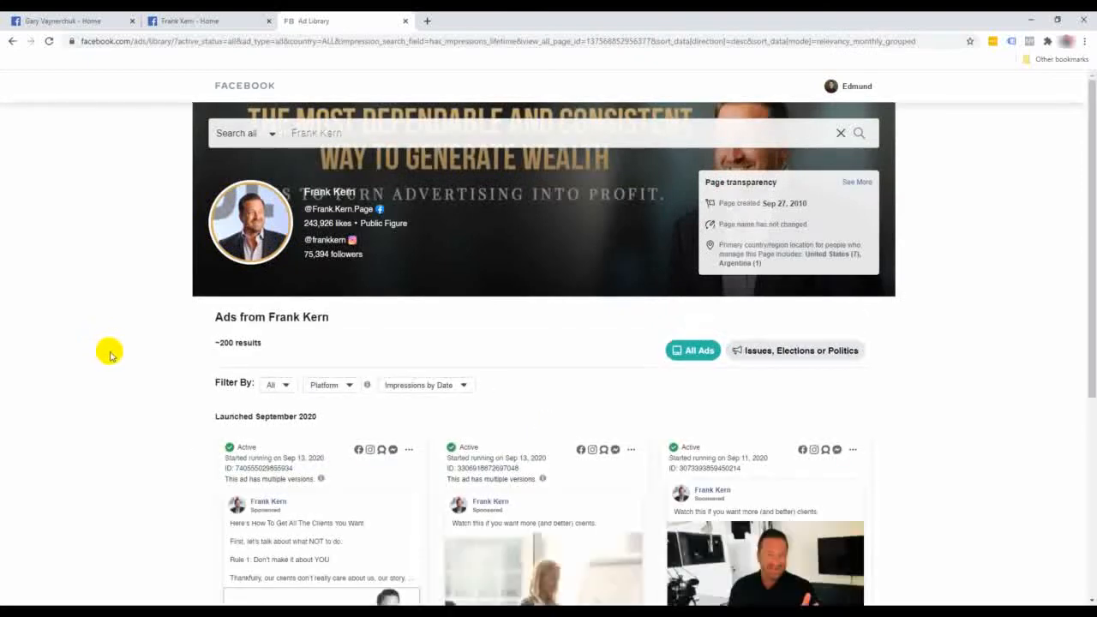
scroll(112, 353, "down", 1)
scroll(114, 355, "up", 1)
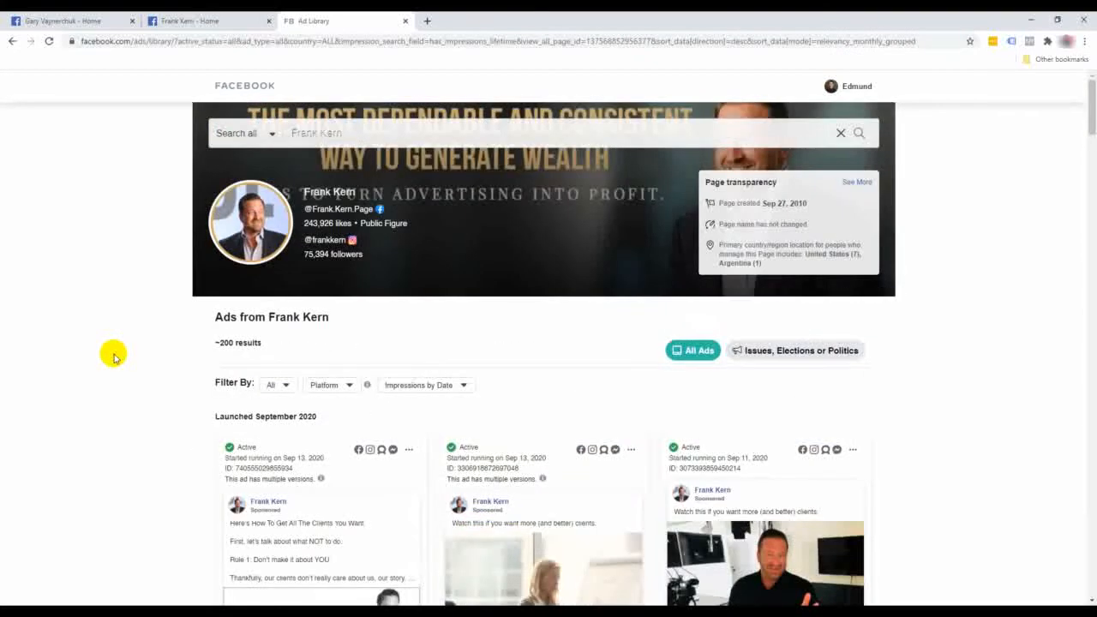
scroll(114, 355, "down", 2)
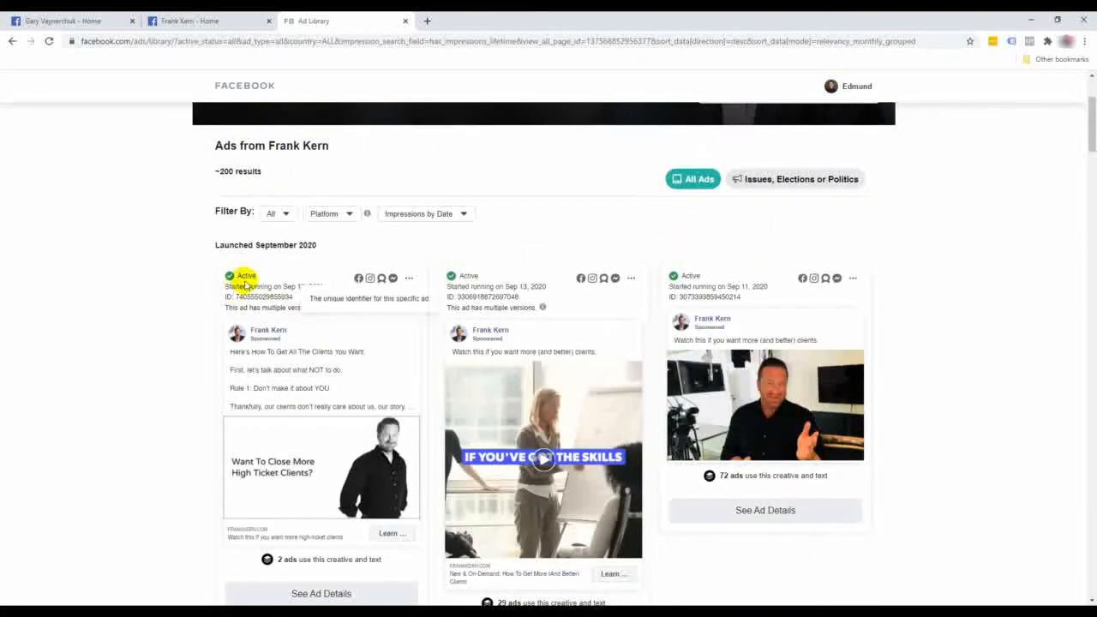
- Filter Frank Kern's ads by United States and browse the listed ads by launch month
left_click(280, 214)
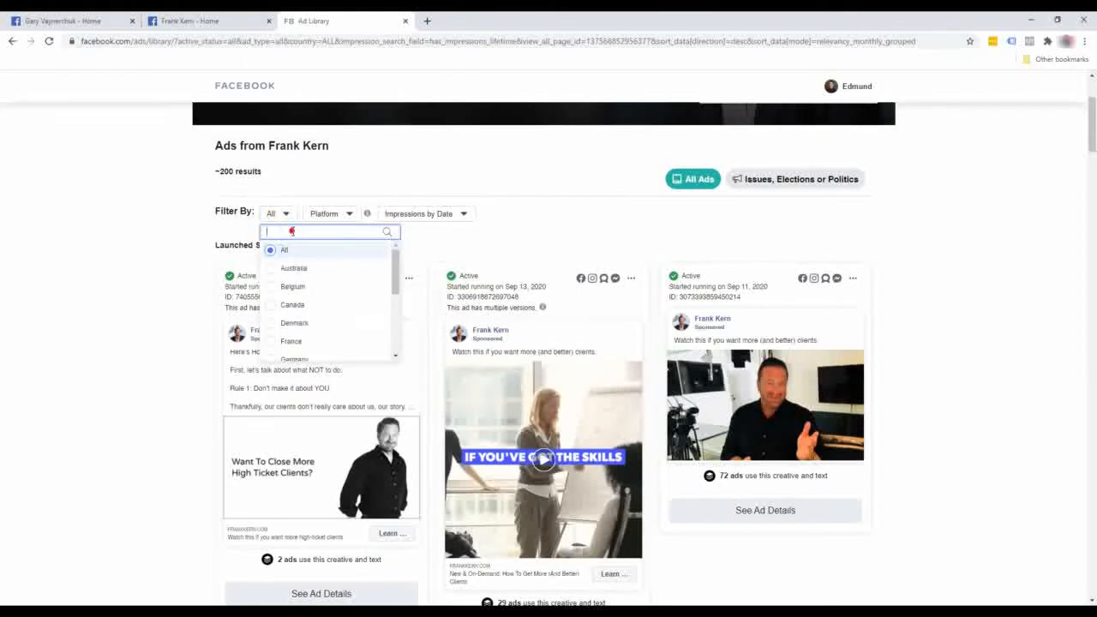
type("united")
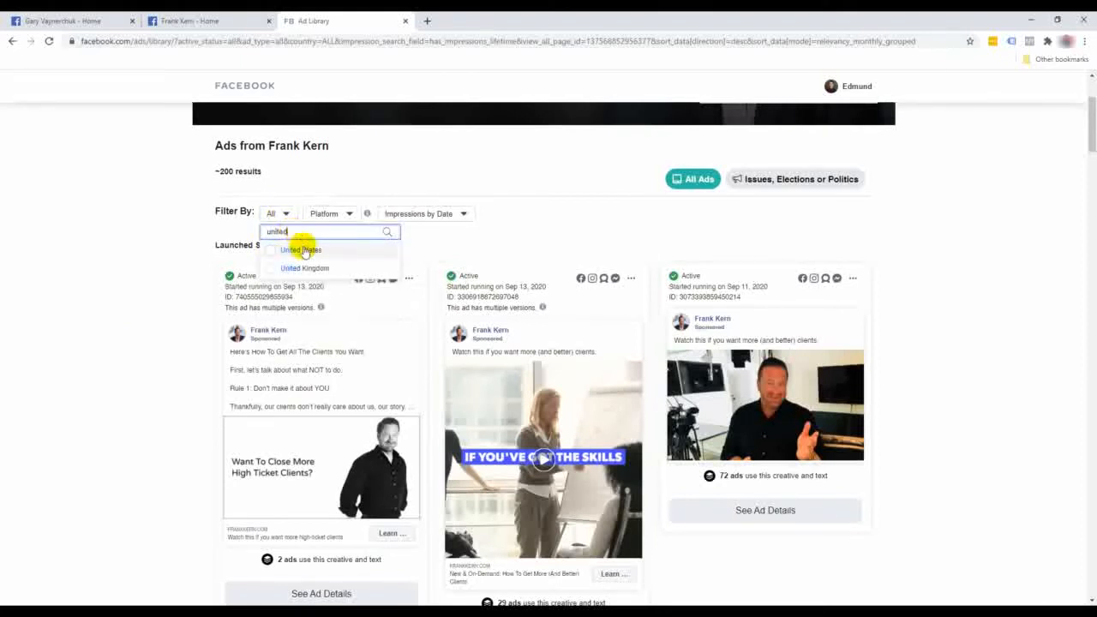
left_click(302, 251)
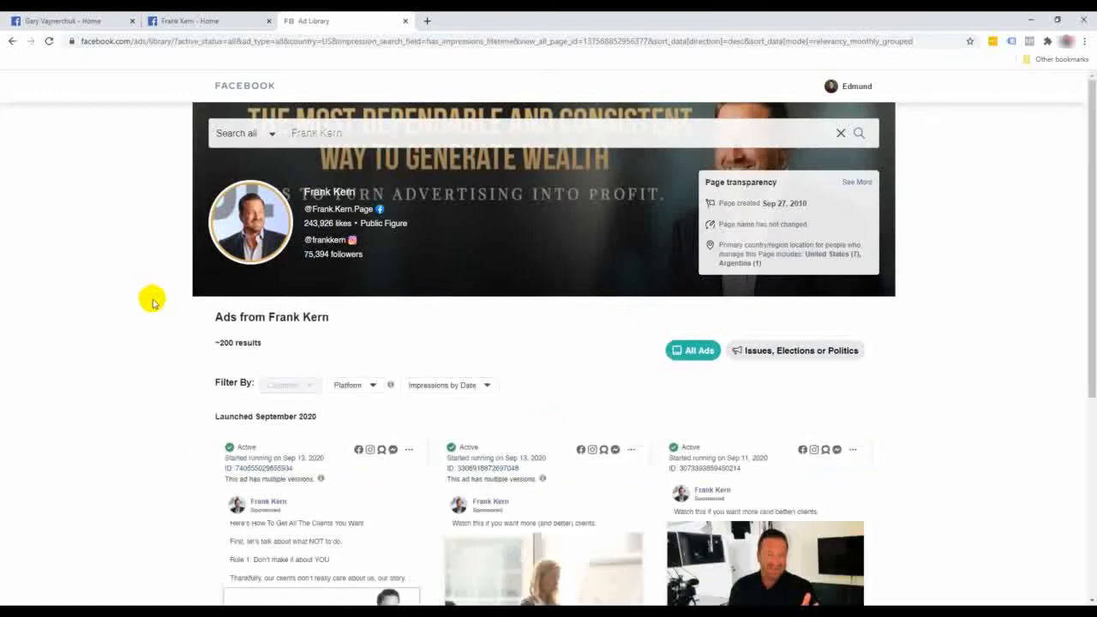
scroll(152, 300, "down", 2)
scroll(151, 300, "down", 6)
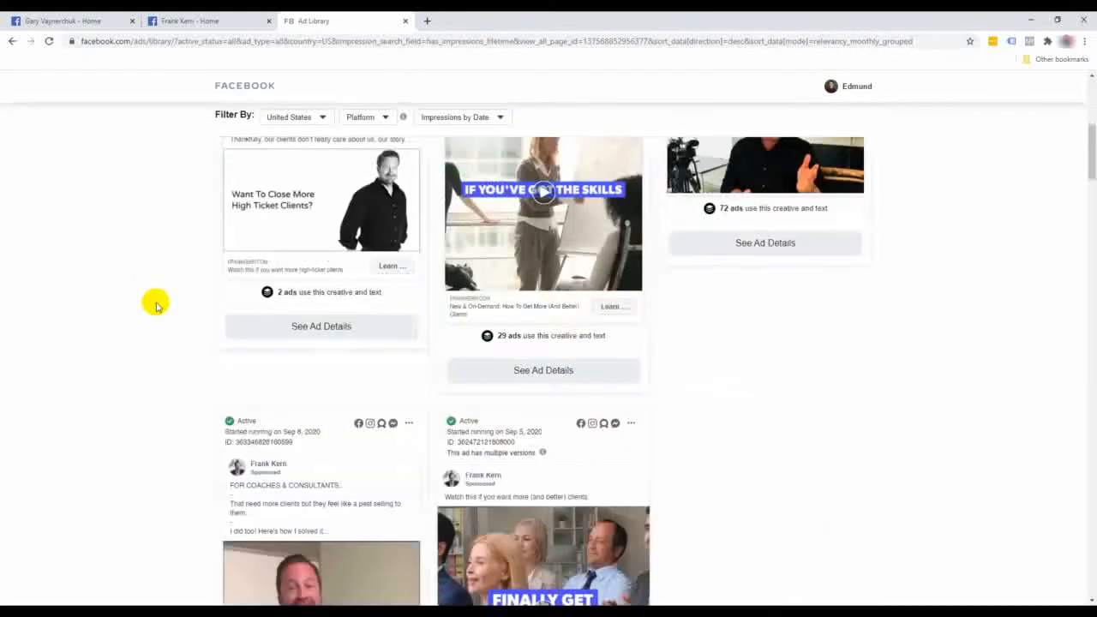
scroll(156, 305, "down", 7)
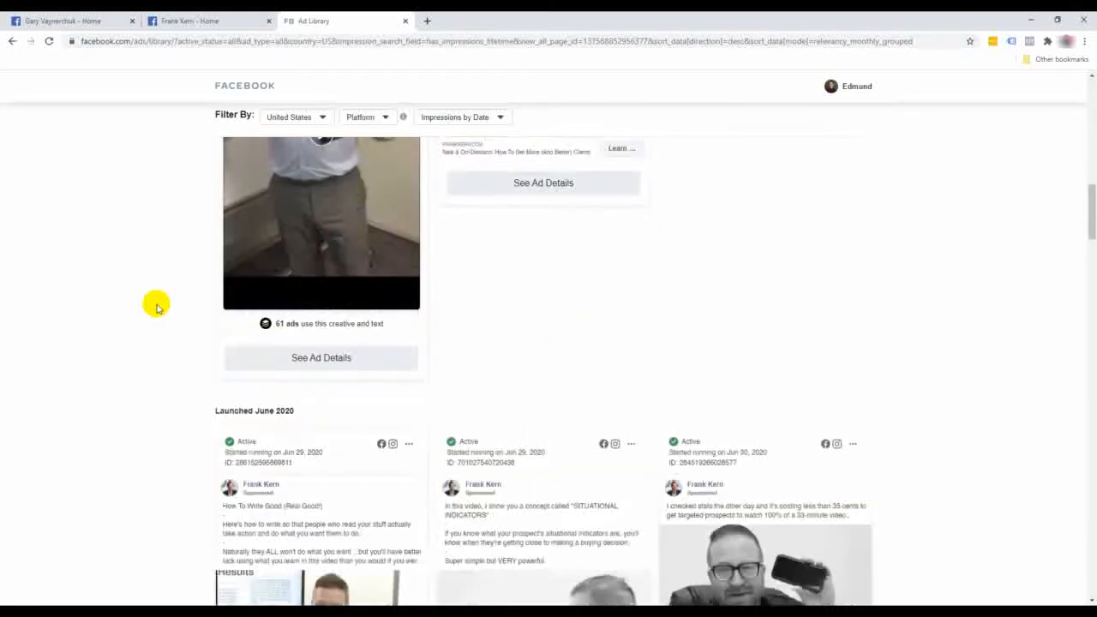
scroll(156, 305, "up", 4)
scroll(155, 304, "up", 10)
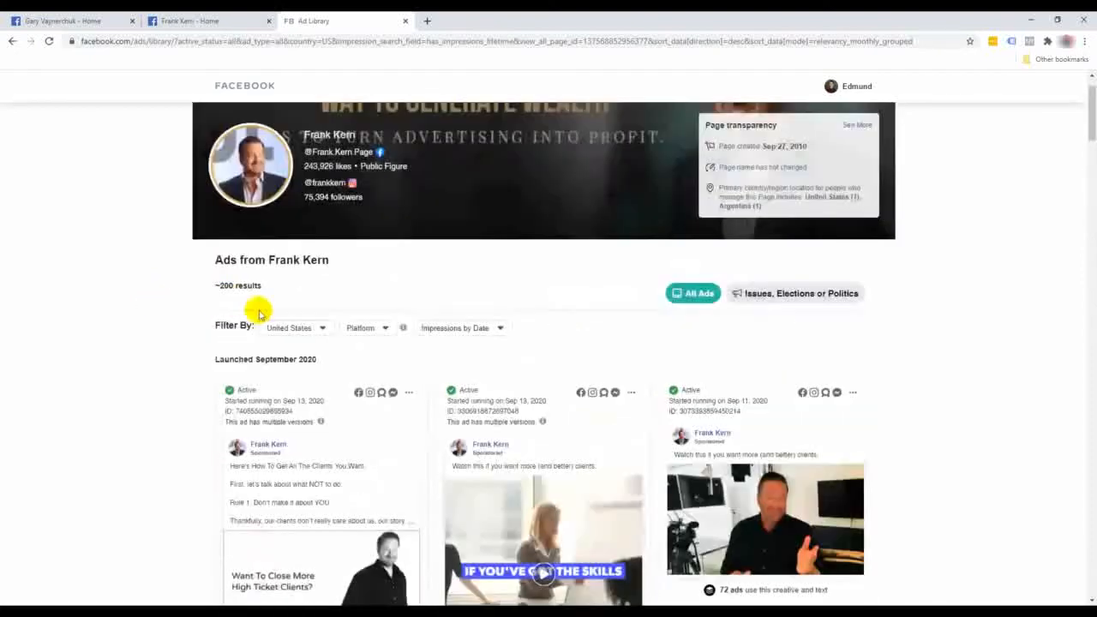
- Set the Ad Library's country filter back to All
left_click(310, 334)
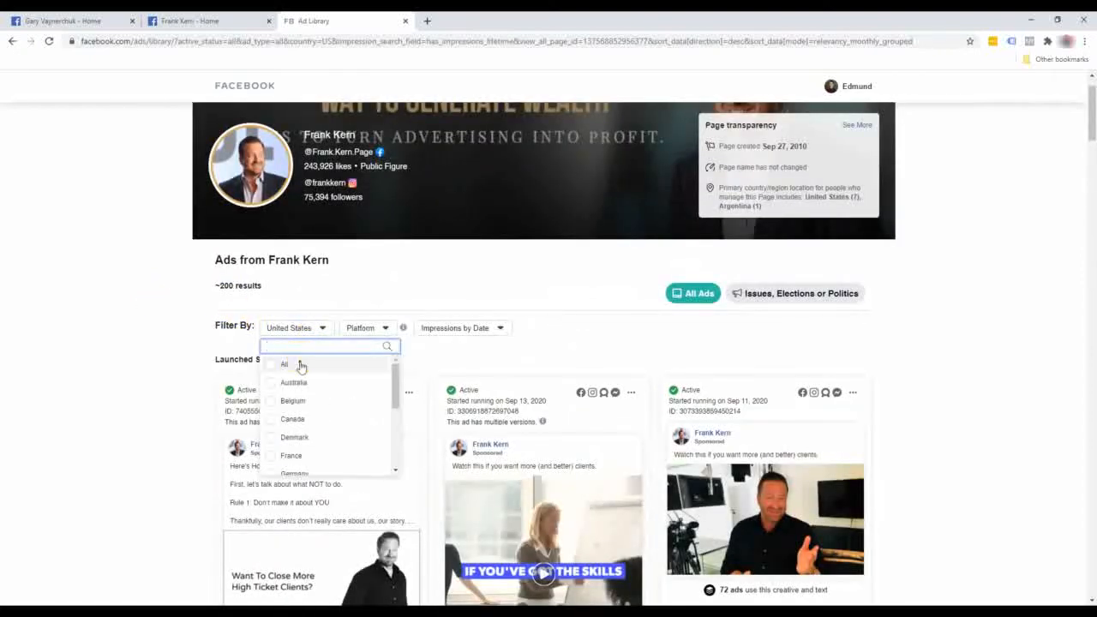
left_click(299, 362)
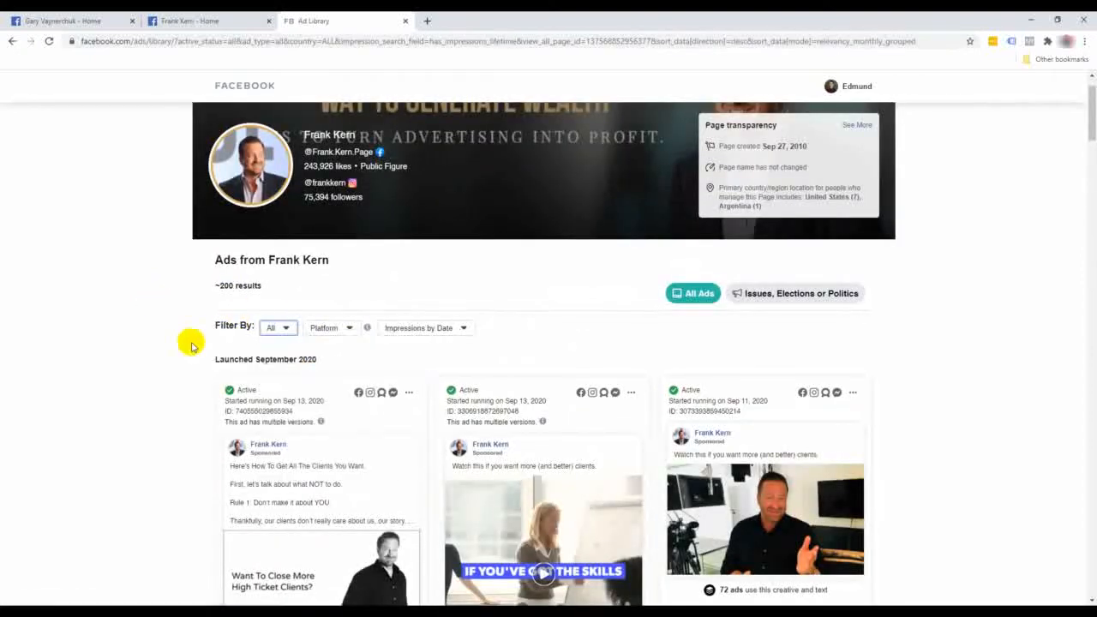
- Expand the full text of the first September 2020 ad from Frank Kern and read its copy
left_click(138, 307)
scroll(138, 307, "down", 2)
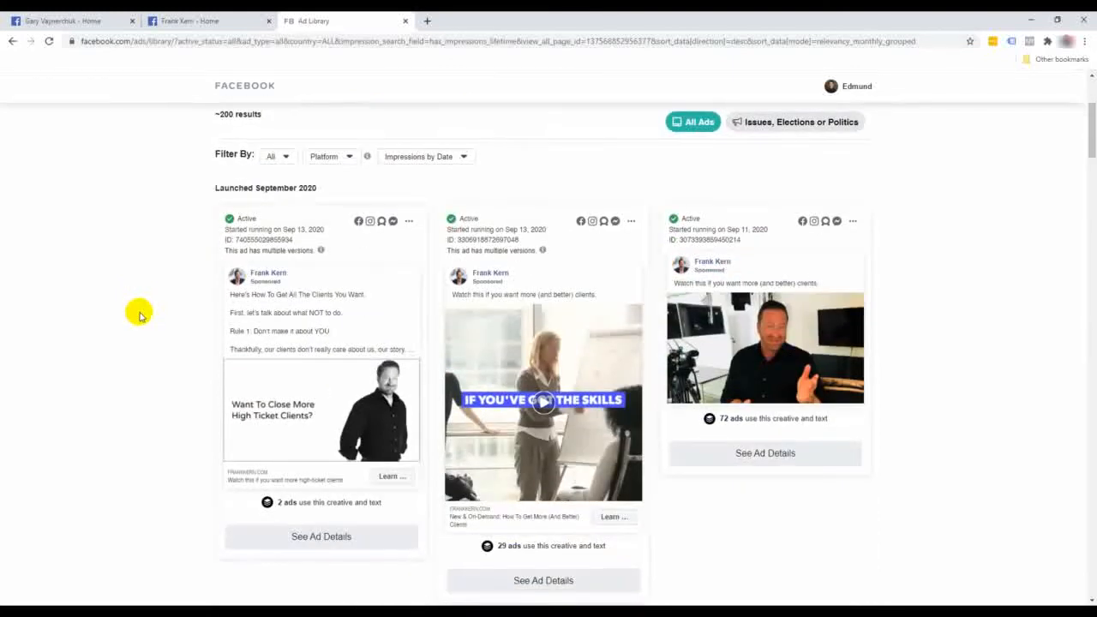
left_click(279, 310)
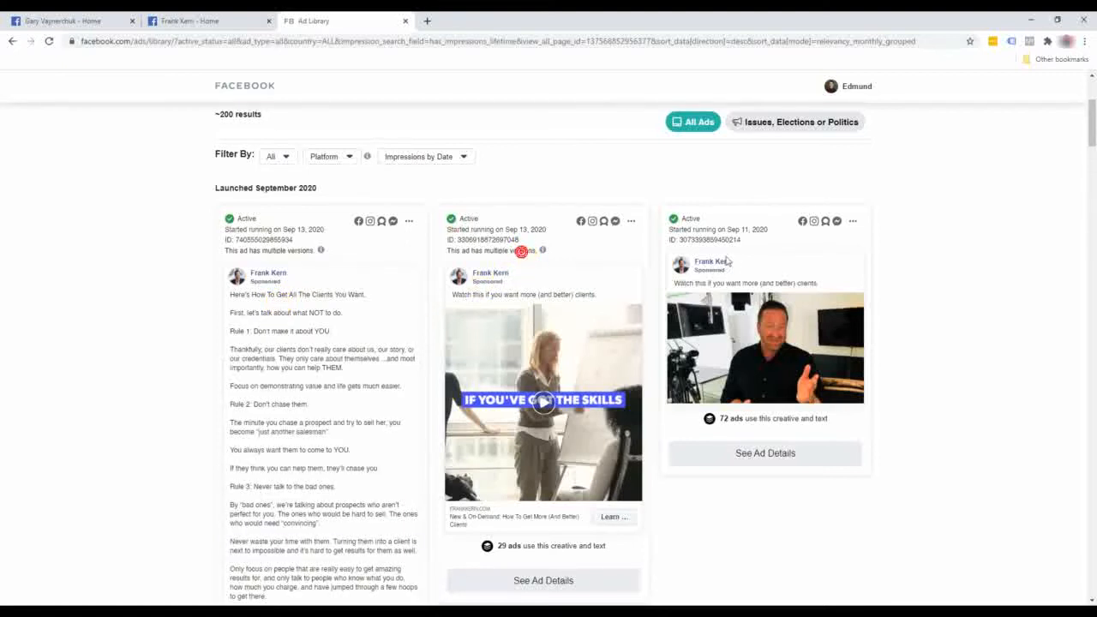
scroll(98, 373, "down", 2)
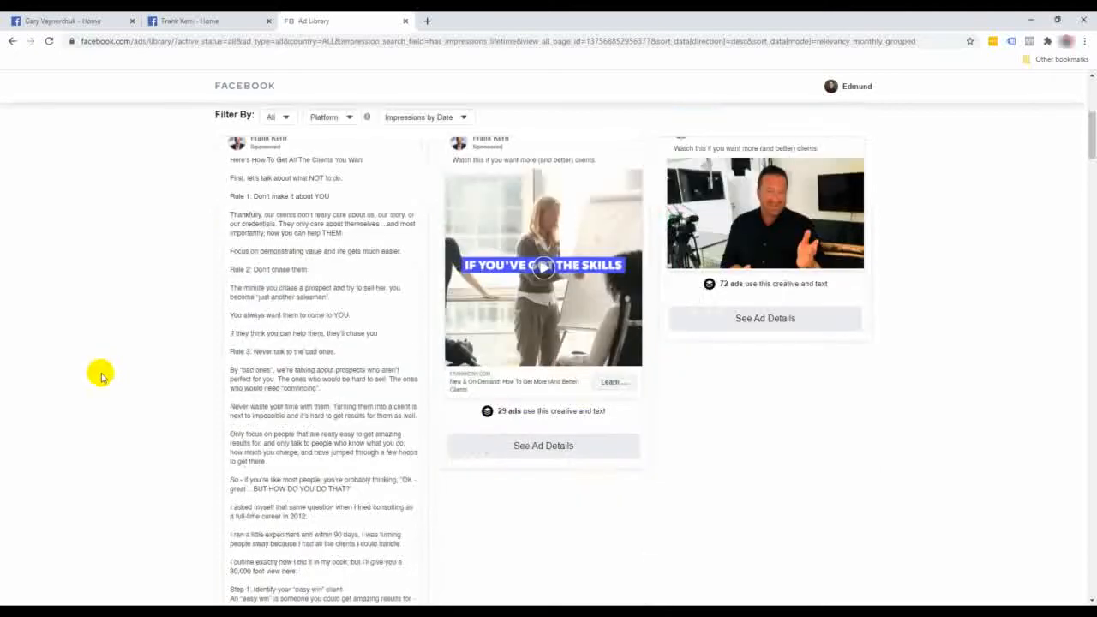
scroll(101, 374, "up", 3)
scroll(102, 375, "up", 2)
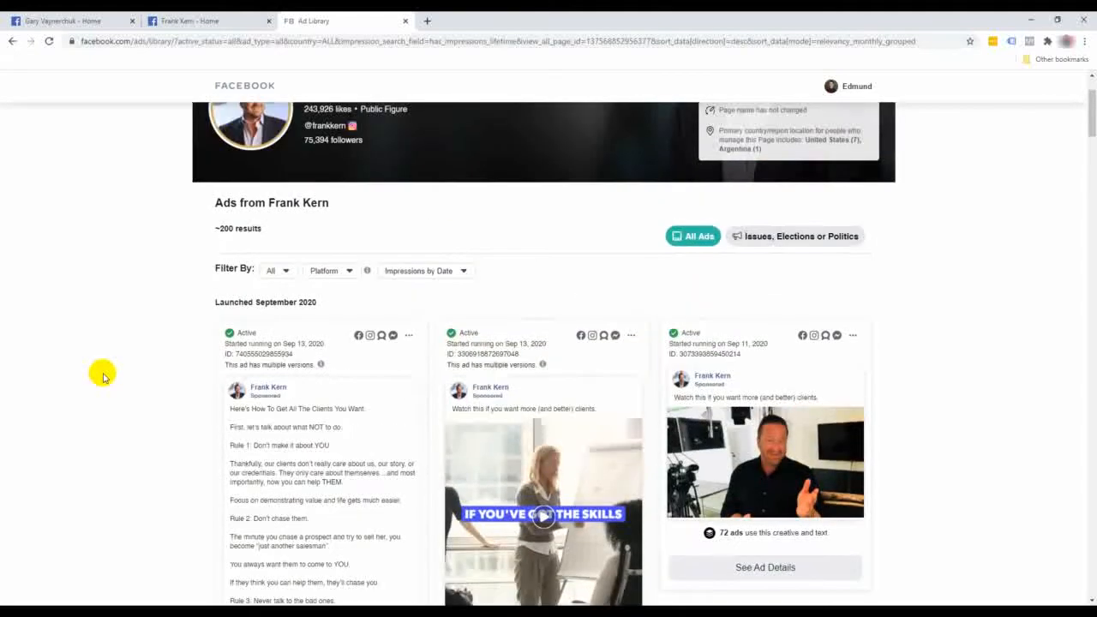
scroll(104, 377, "down", 3)
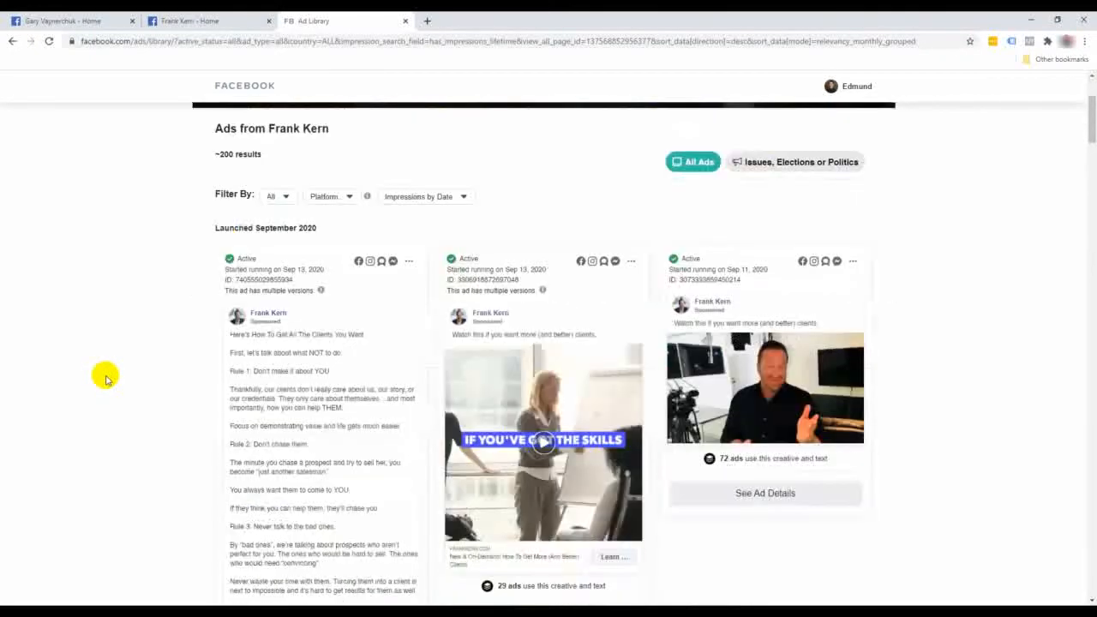
scroll(104, 377, "down", 1)
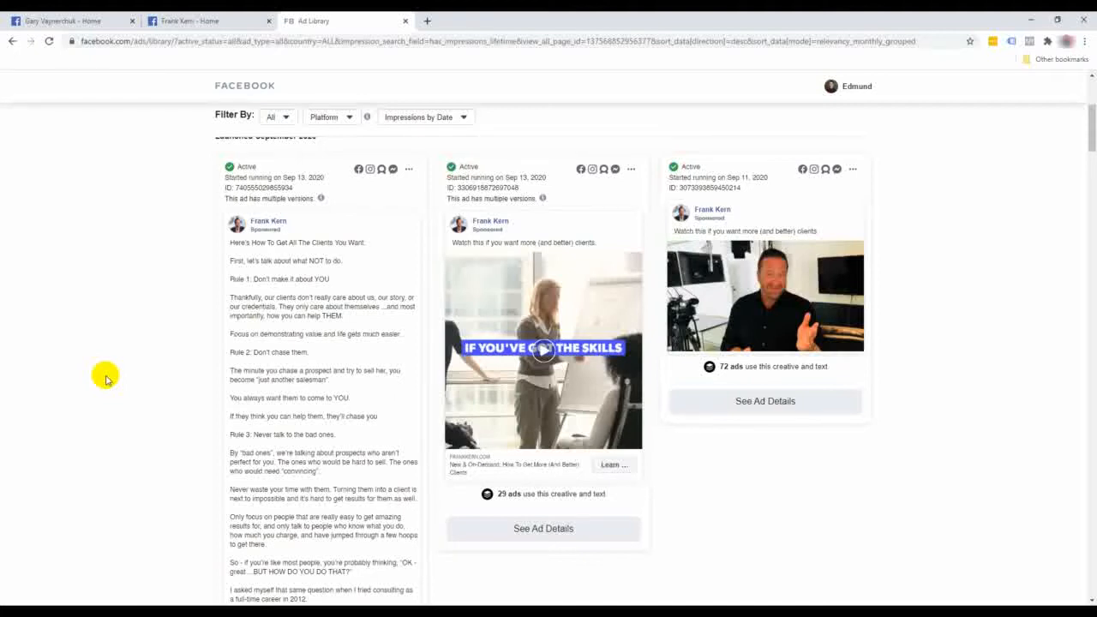
- Browse Frank Kern's September 2020 ads, from the page header down to the ads below the first row
scroll(105, 377, "up", 4)
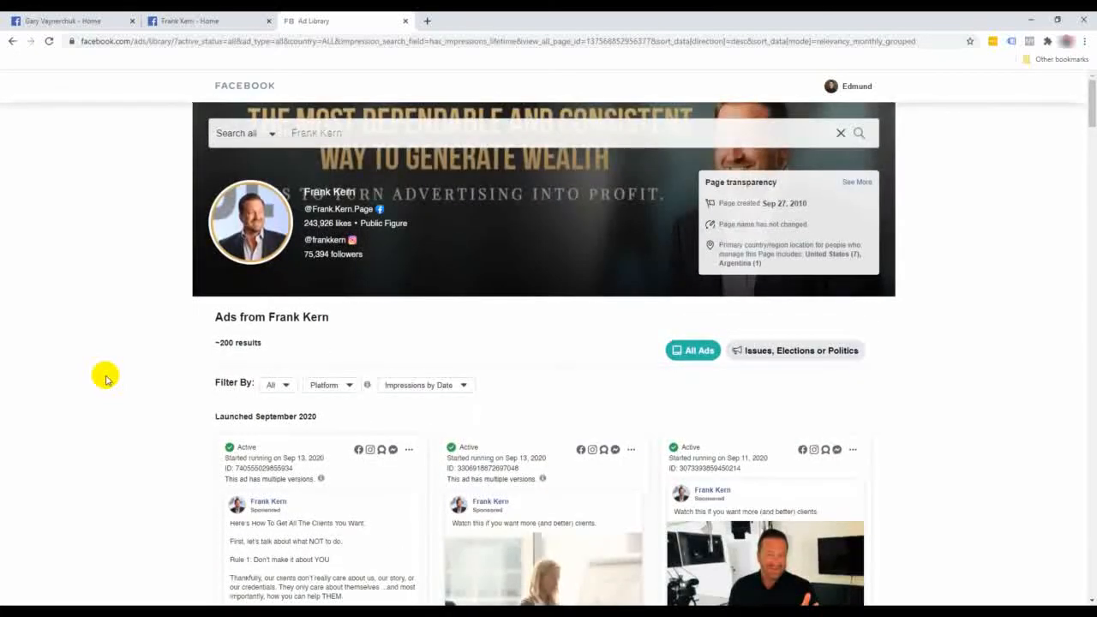
scroll(105, 377, "down", 2)
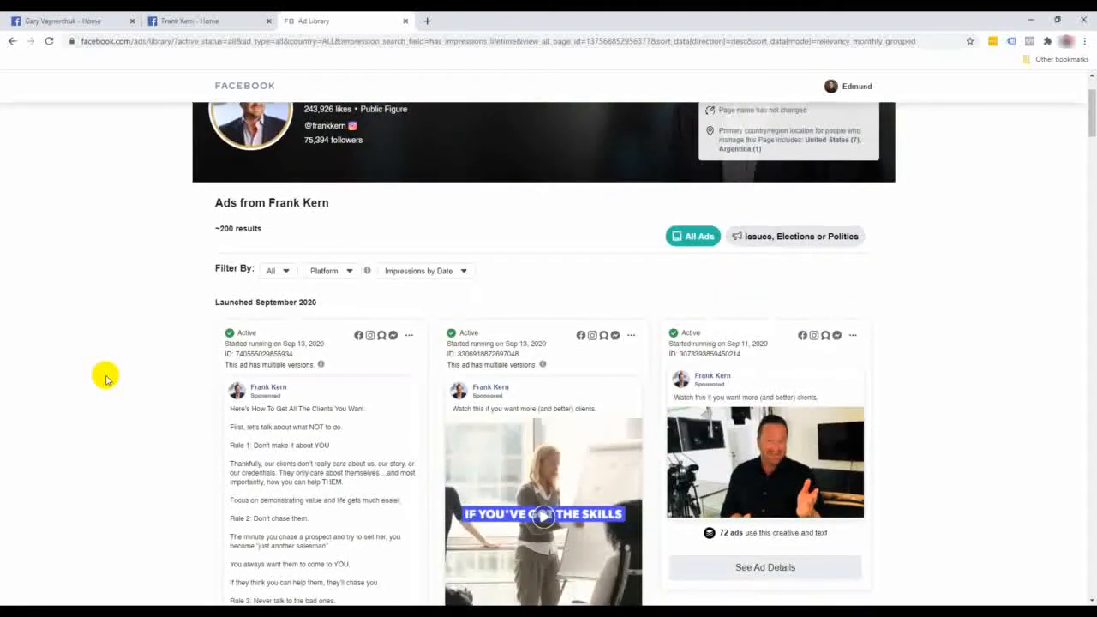
scroll(105, 377, "down", 4)
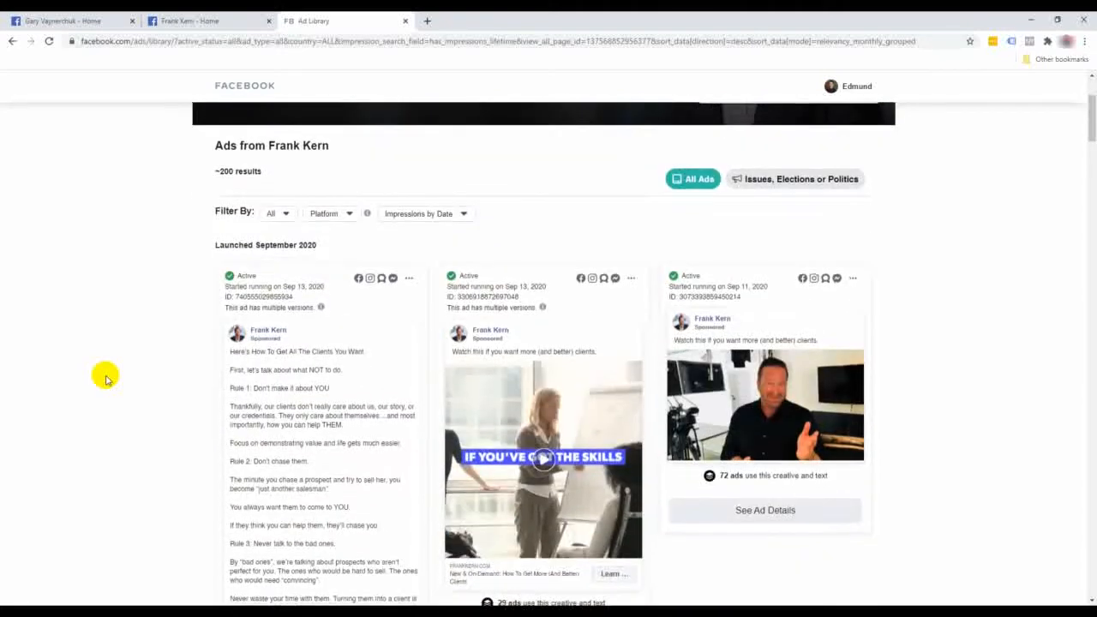
scroll(105, 377, "down", 10)
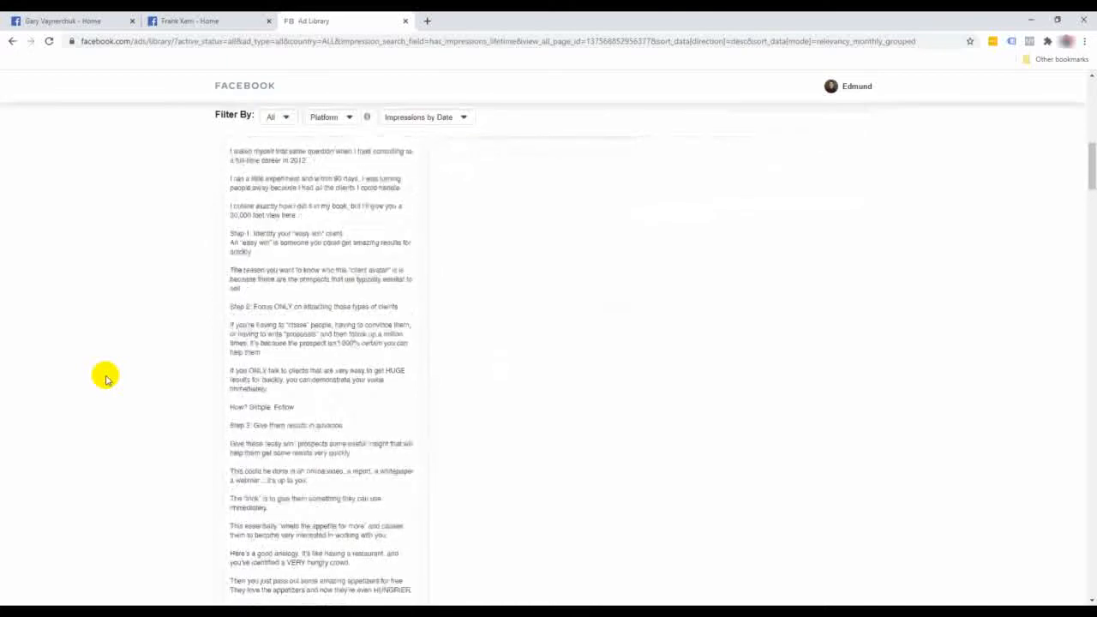
scroll(105, 377, "down", 2)
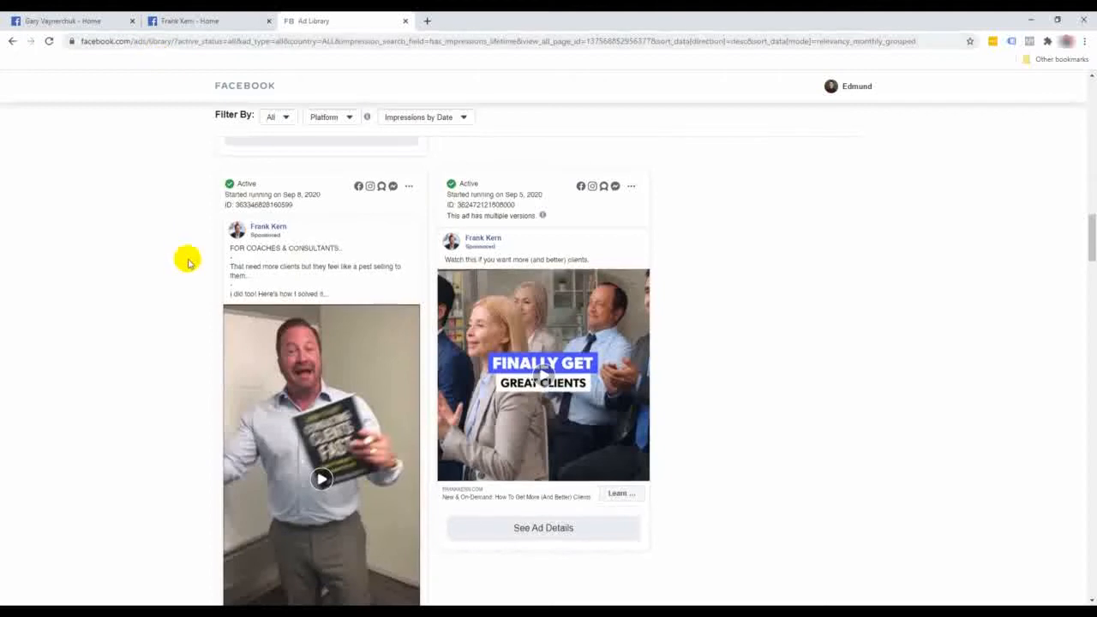
scroll(203, 299, "up", 10)
scroll(203, 299, "up", 1)
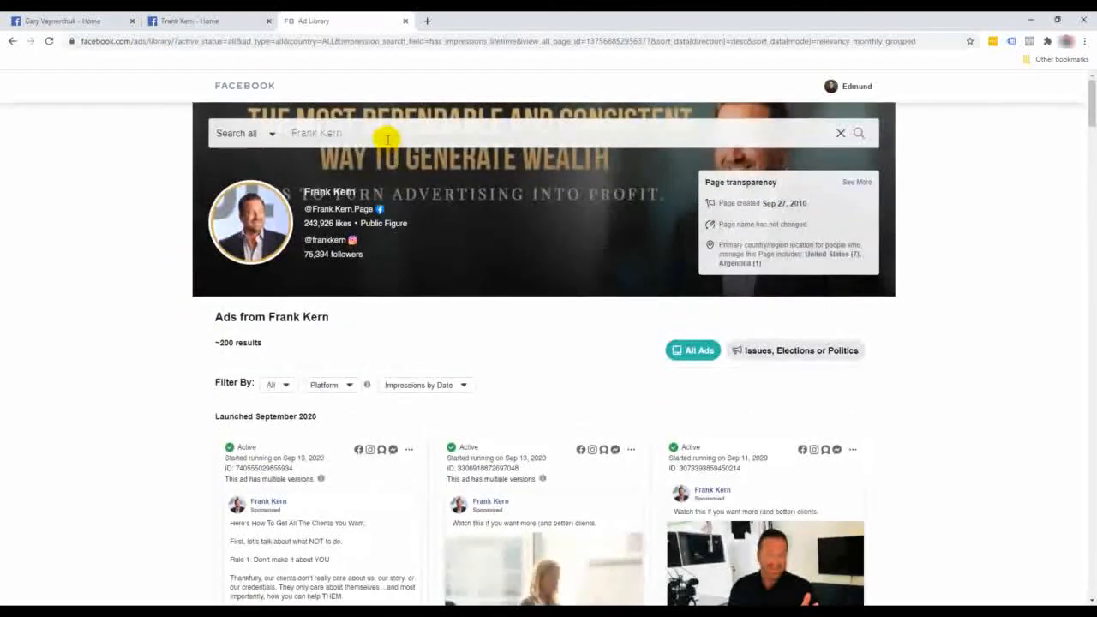
left_click(384, 134)
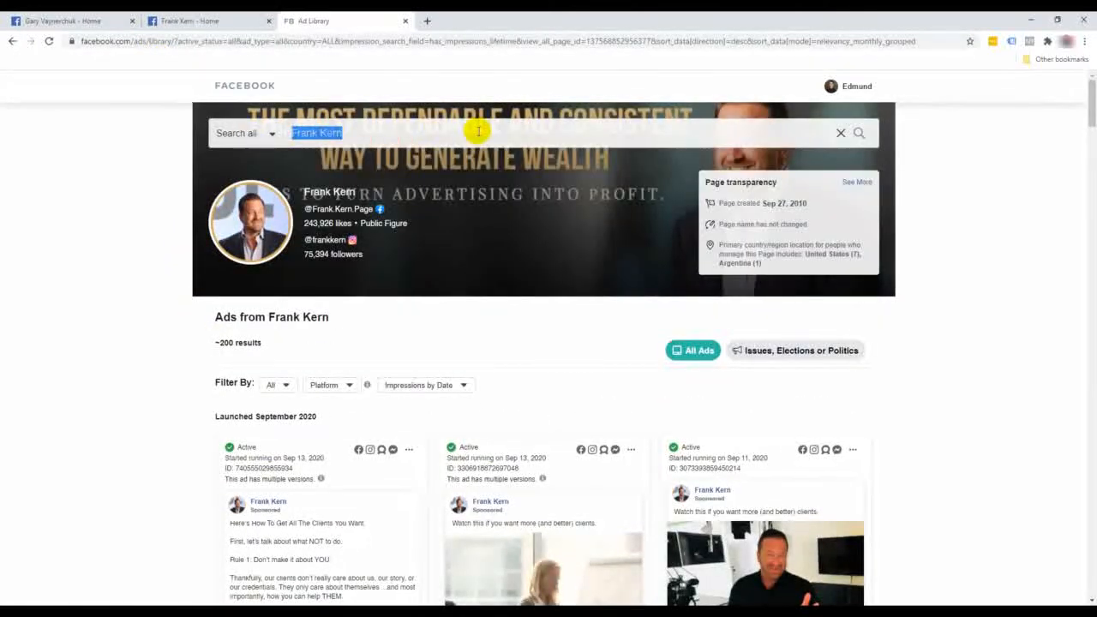
type("star wars")
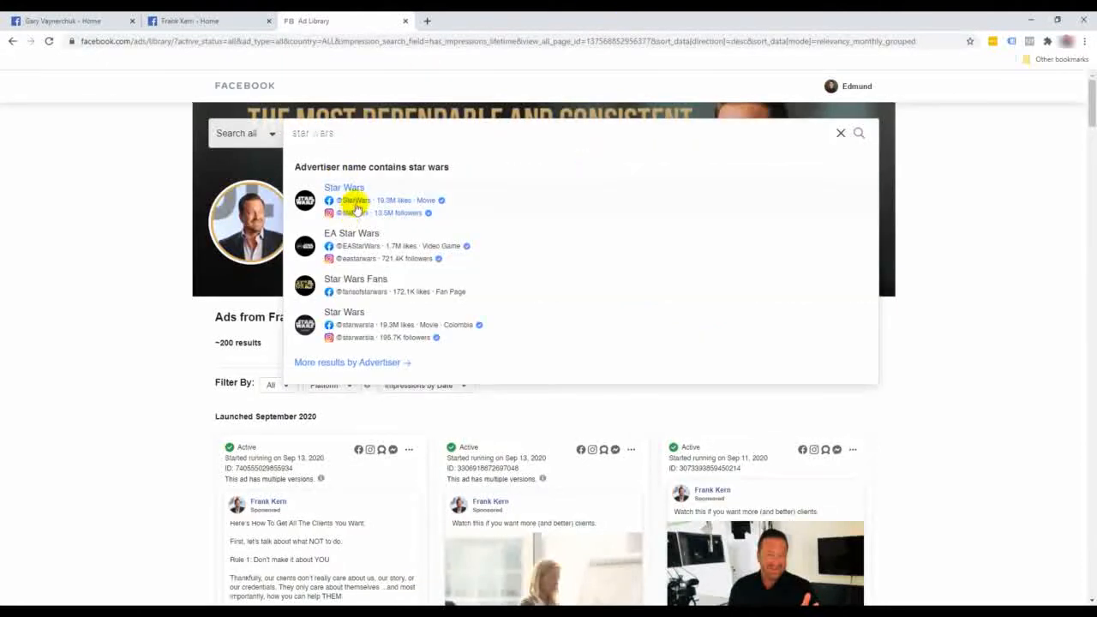
left_click(370, 199)
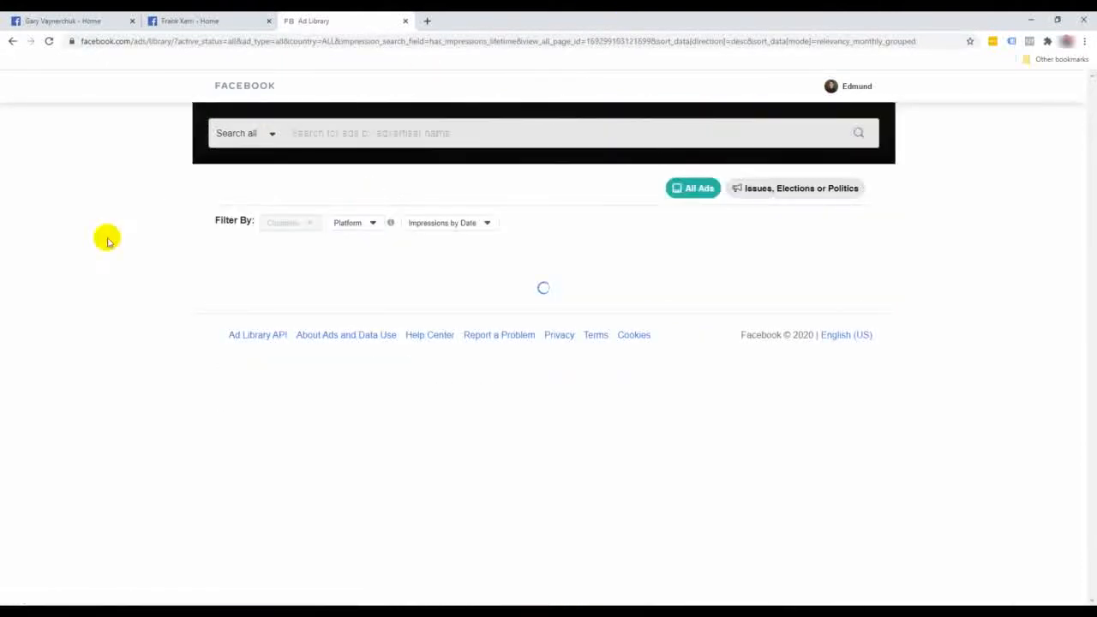
- Browse the Star Wars ads launched in September 2020 and check which platform the first ad runs on
scroll(147, 274, "down", 1)
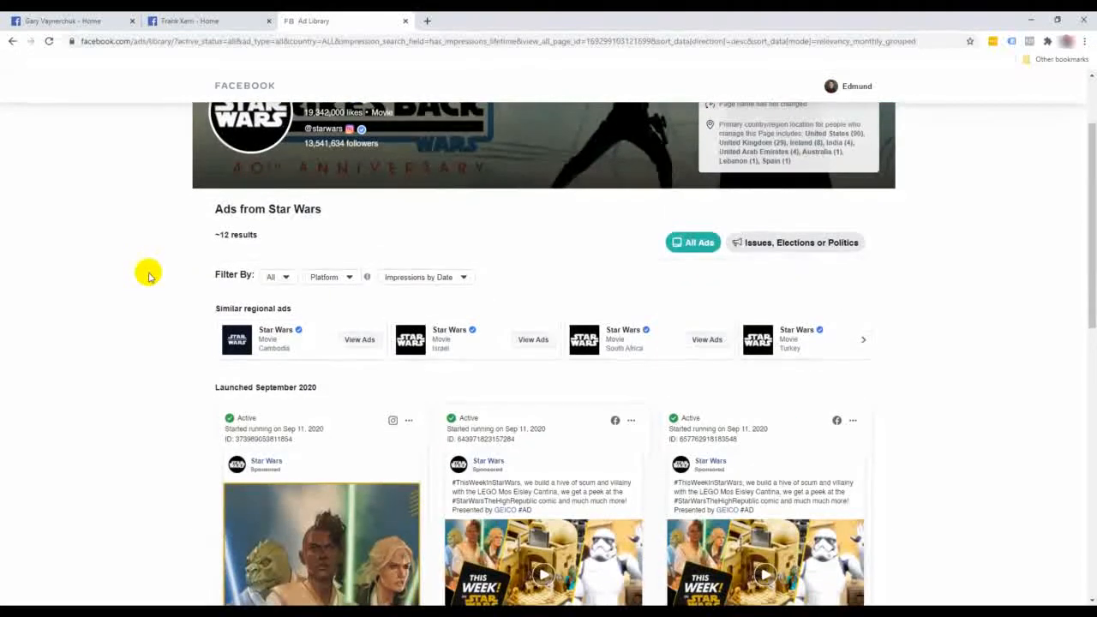
scroll(147, 274, "down", 1)
scroll(147, 275, "down", 1)
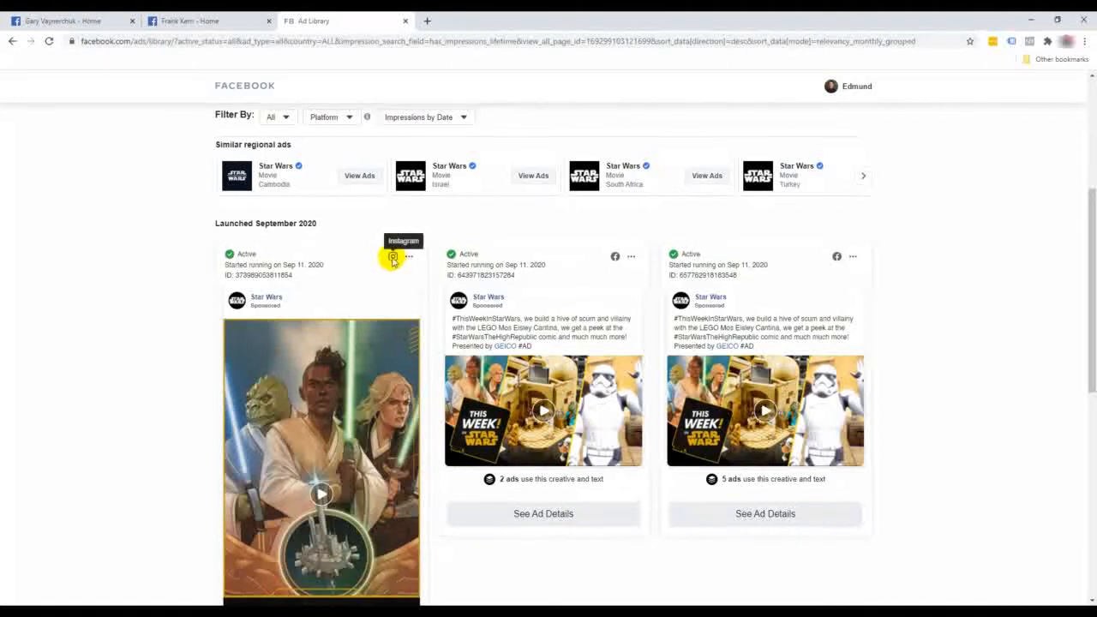
scroll(495, 304, "down", 10)
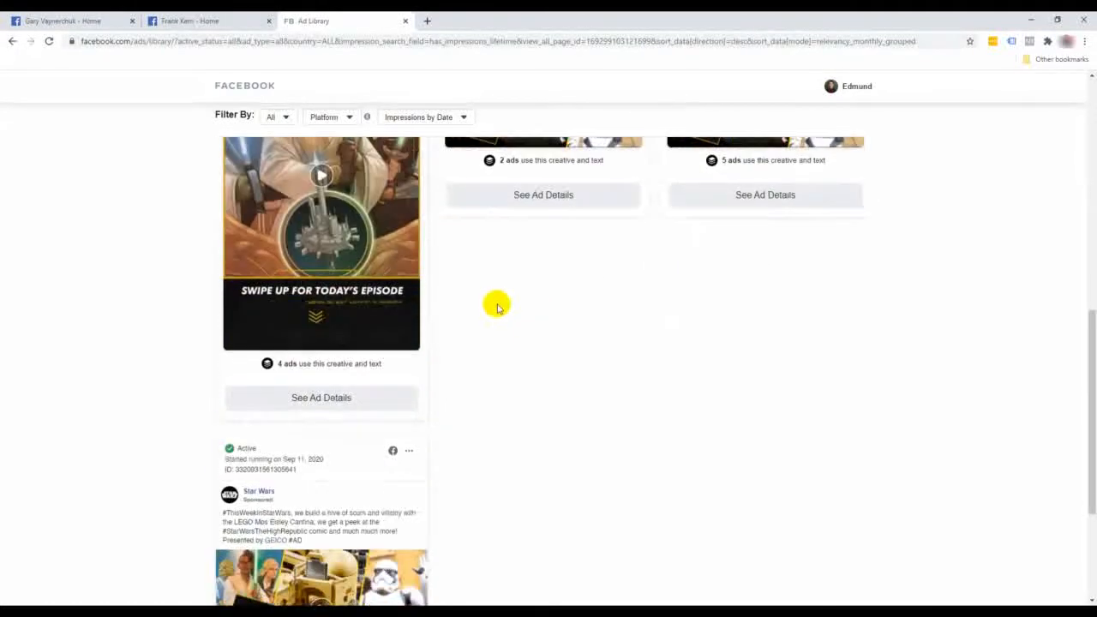
scroll(491, 299, "up", 10)
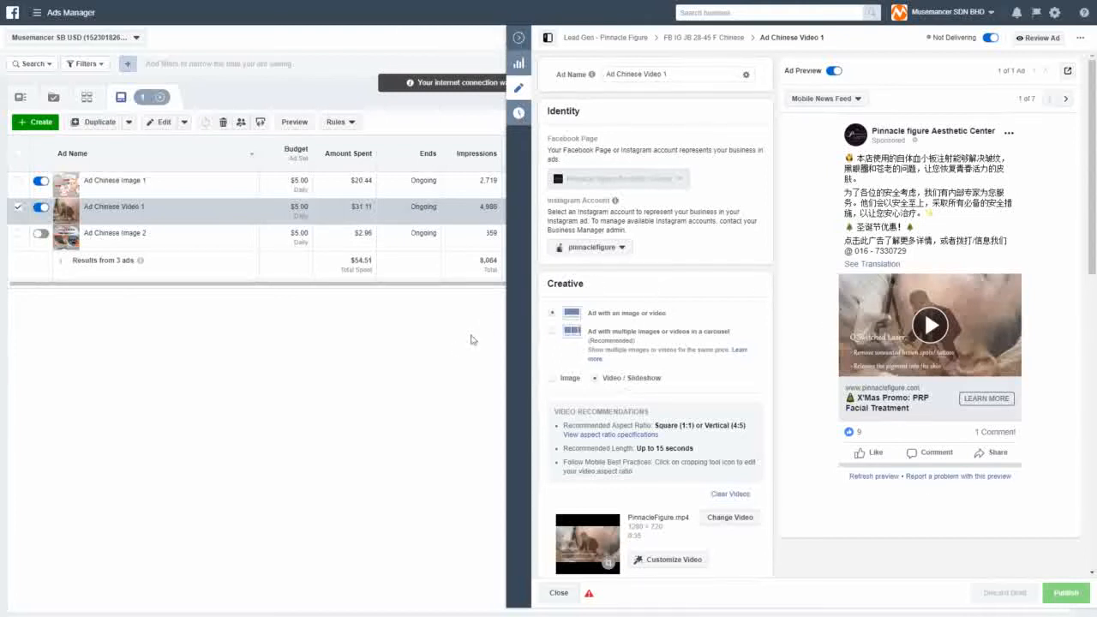
- In Ads Manager, close the Ad Chinese Video 1 editor and clear the ad selection
left_click(520, 38)
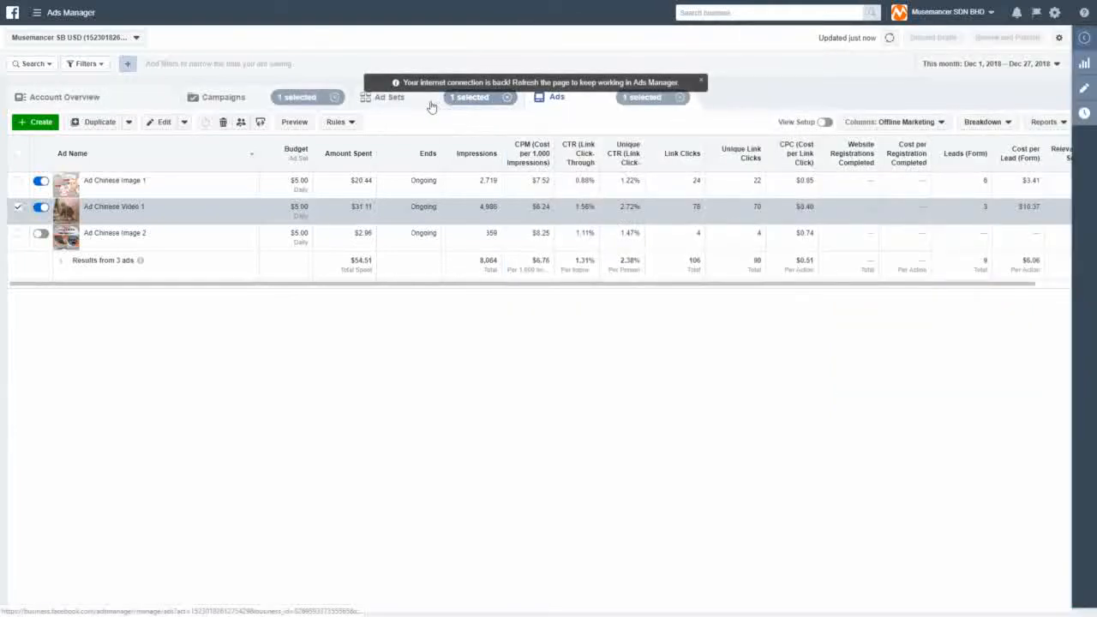
left_click(17, 156)
left_click(17, 156)
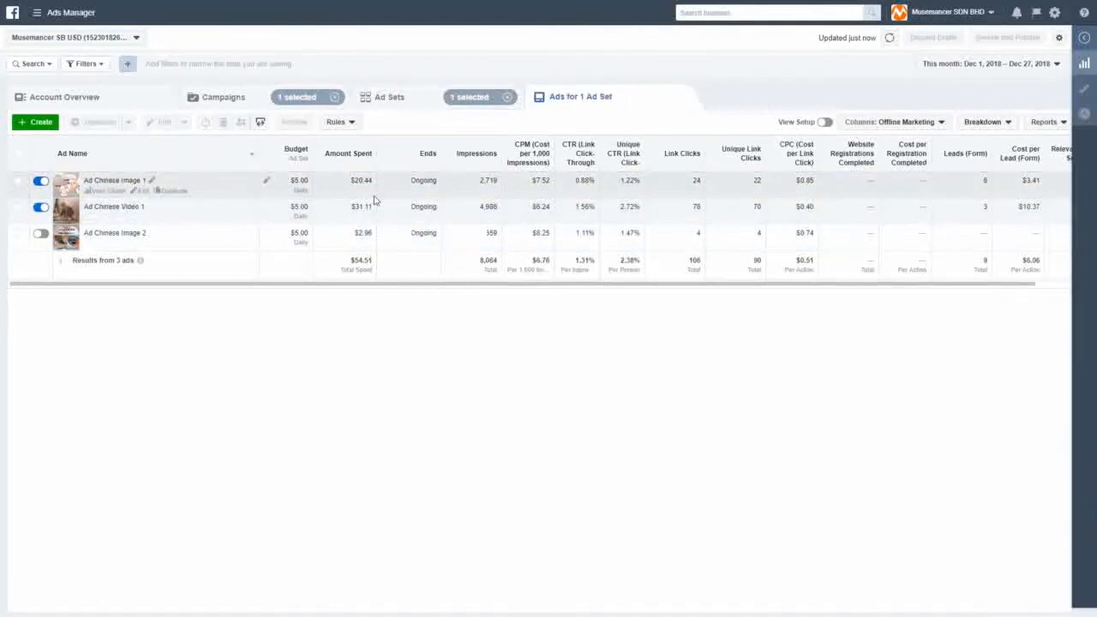
- Open Ad Chinese Video 1 to view its preview, close it, and check the ad metrics across to Relevance Score
left_click(18, 207)
left_click(140, 217)
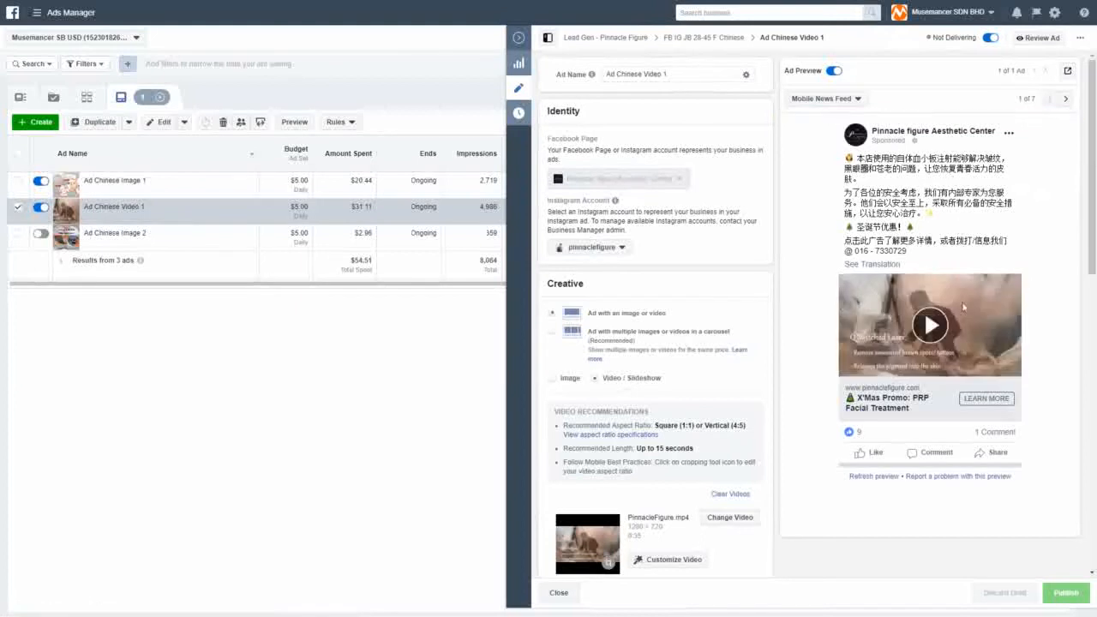
left_click(518, 40)
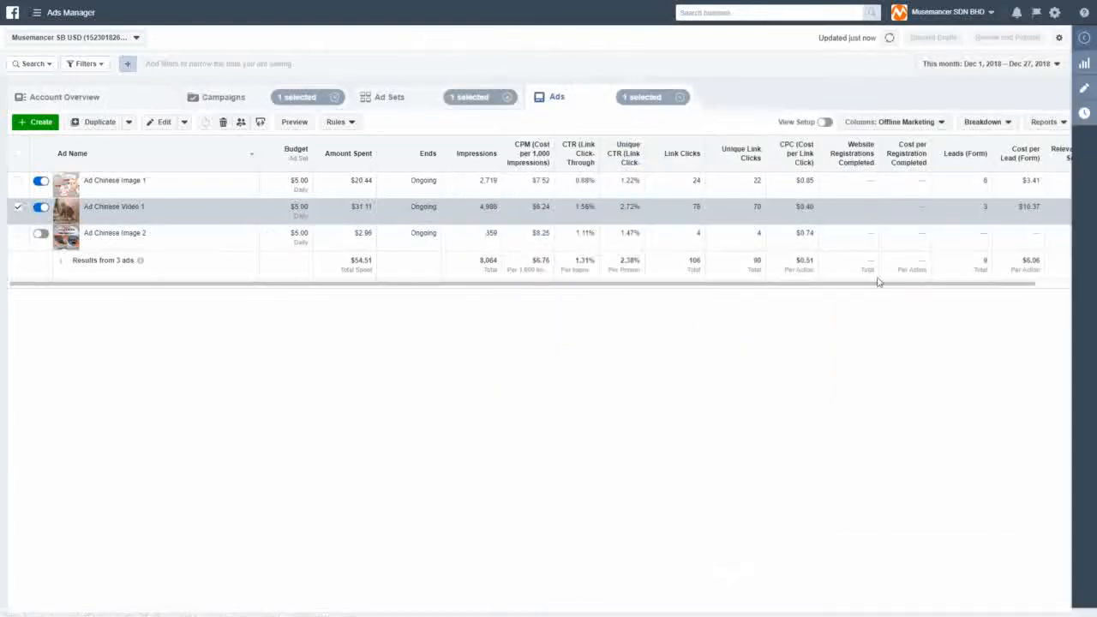
left_click(1042, 283)
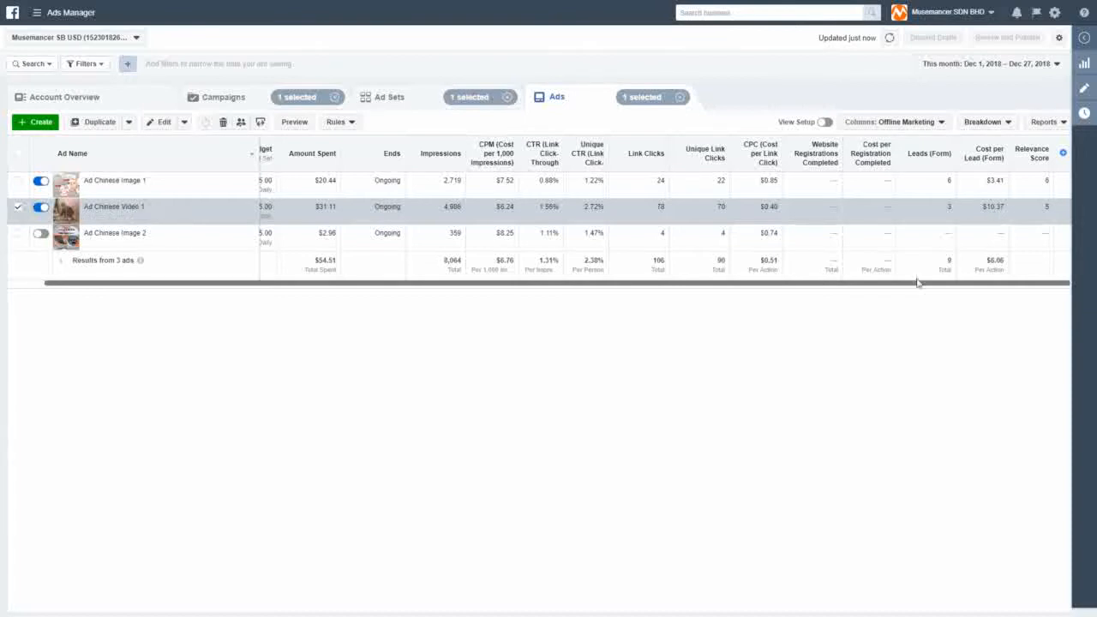
left_click_drag(917, 284, 742, 306)
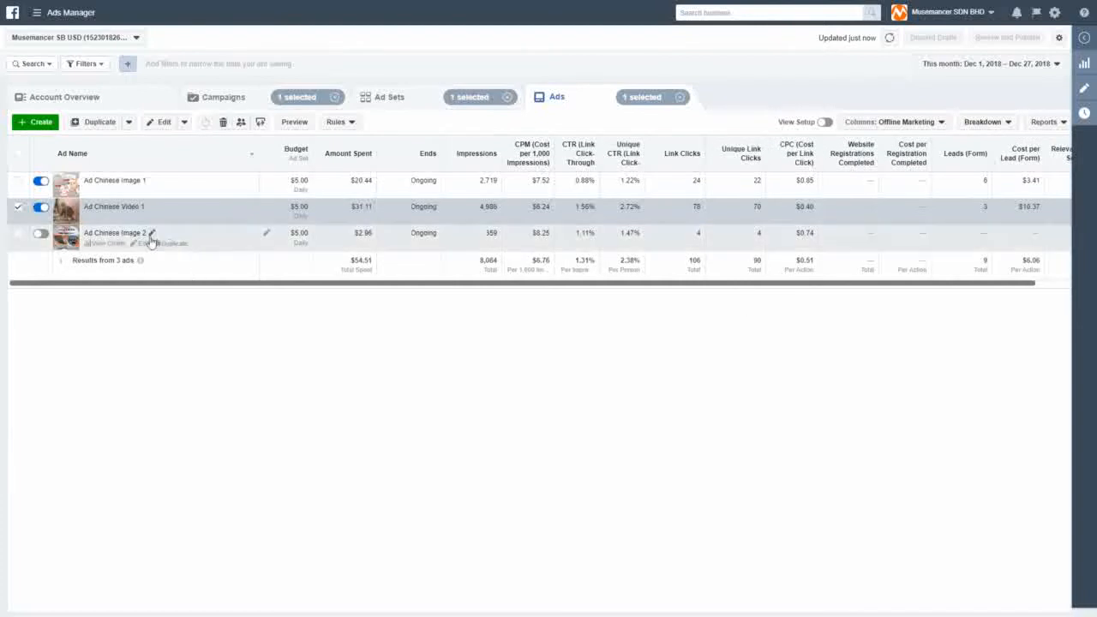
- View the previews of Ad Chinese Image 2 and Ad Chinese Image 1, and close the editor
left_click(143, 243)
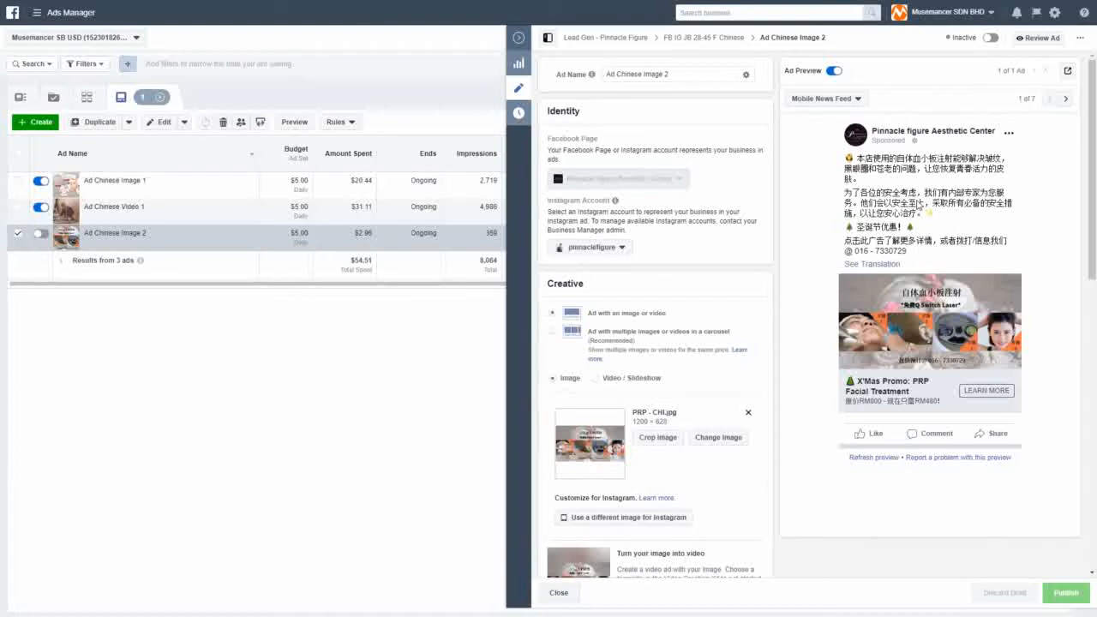
left_click(142, 192)
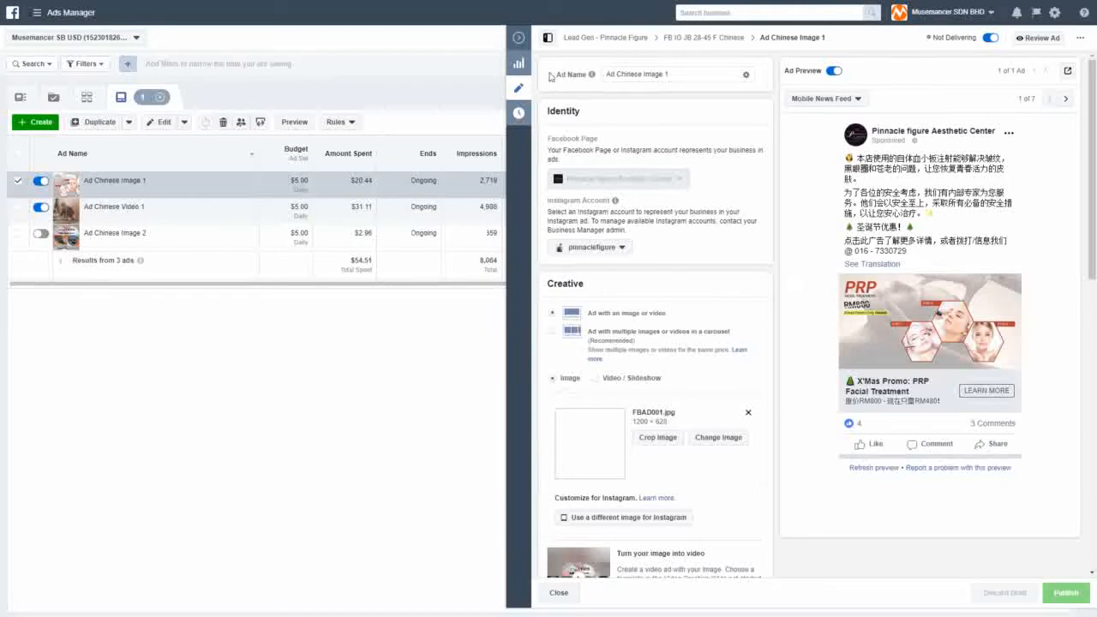
left_click(518, 37)
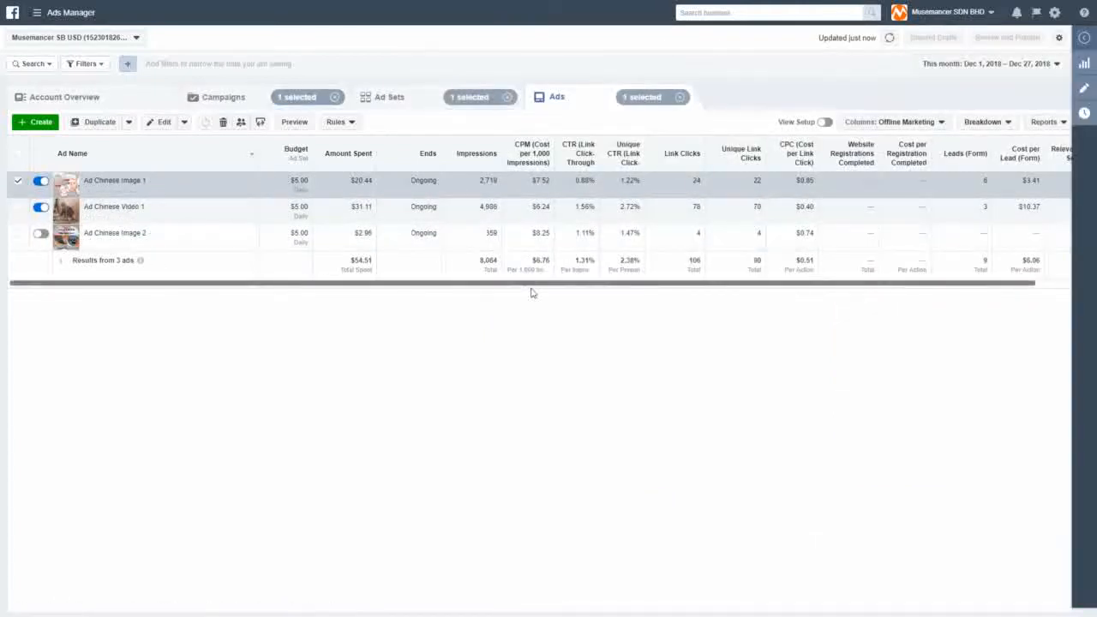
- Compare the ads' leads, cost per lead and relevance score, and deselect Ad Chinese Image 1
scroll(531, 291, "right", 1)
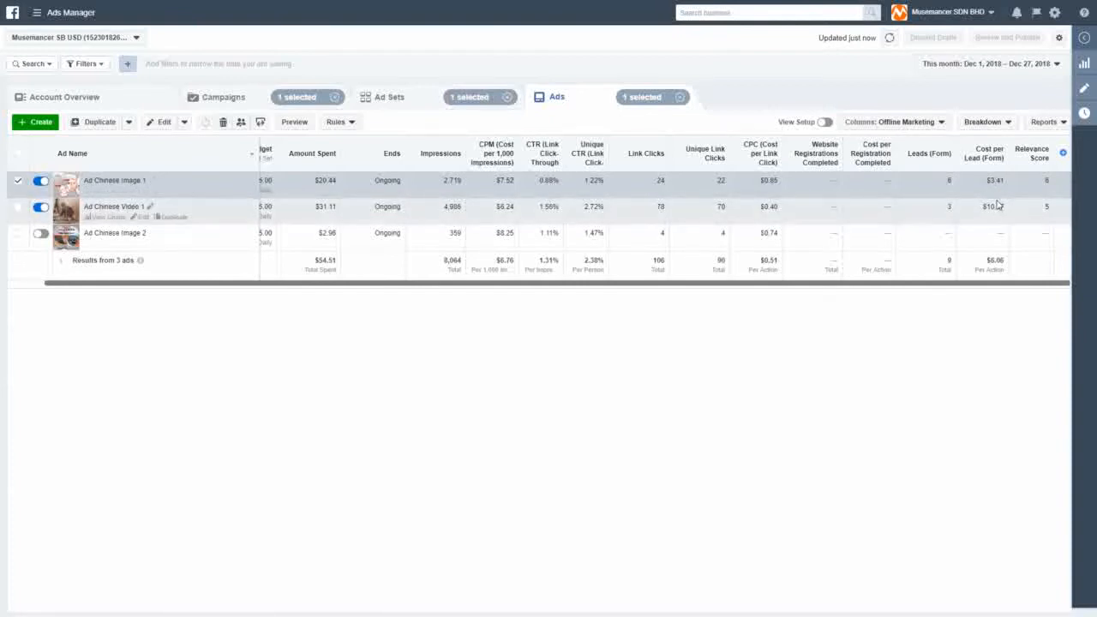
left_click_drag(961, 285, 926, 291)
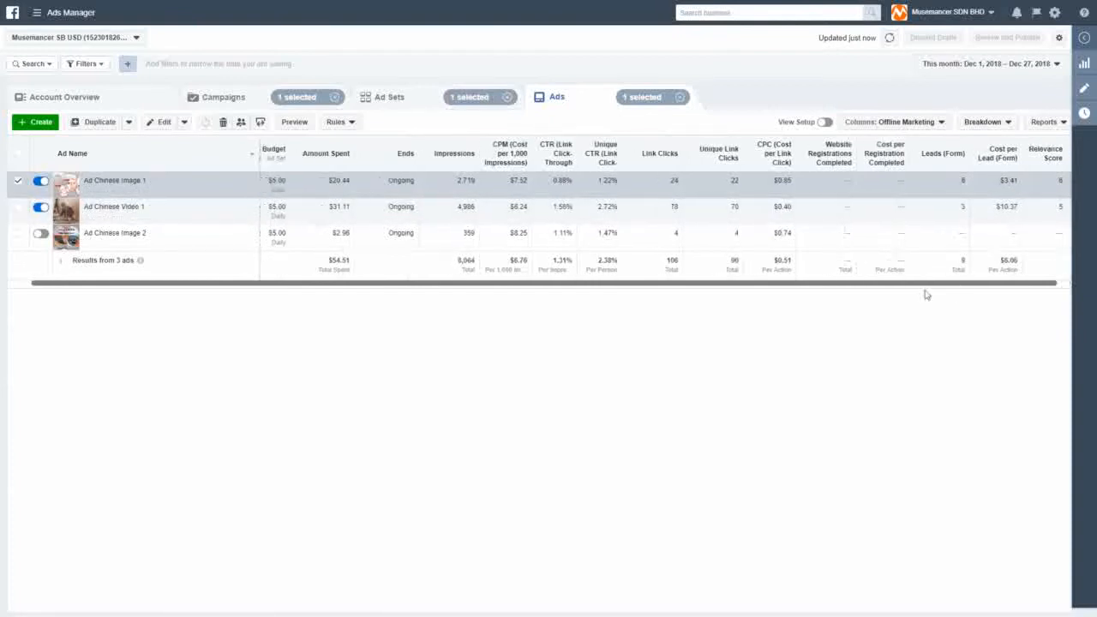
left_click(18, 182)
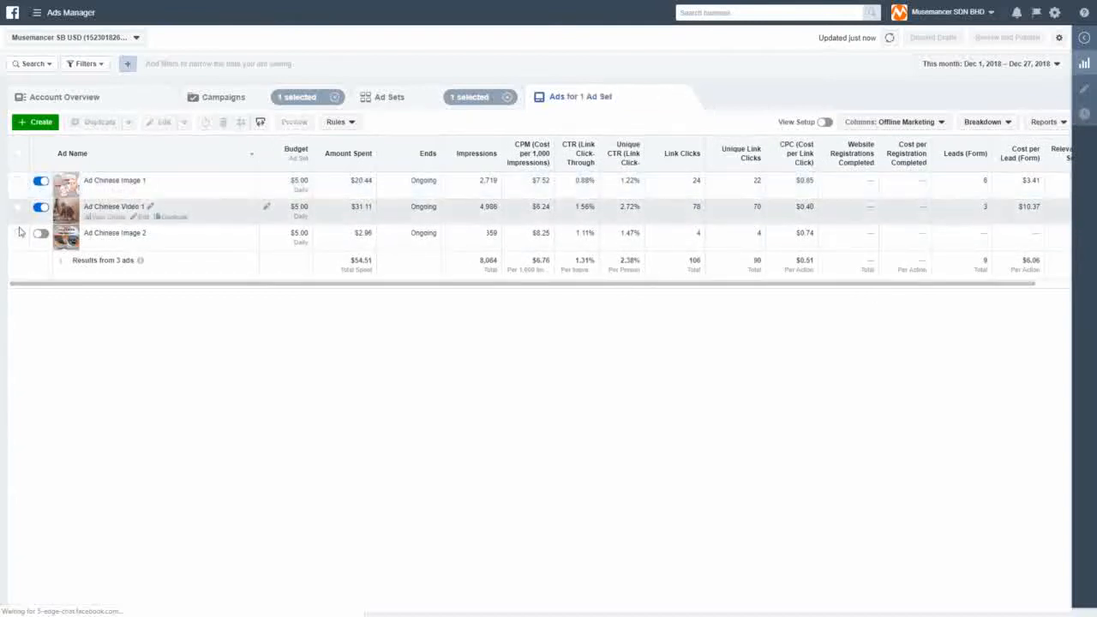
- Select Ad Chinese Image 2, open its editor to view the ad preview, and return to the ads table
left_click(18, 233)
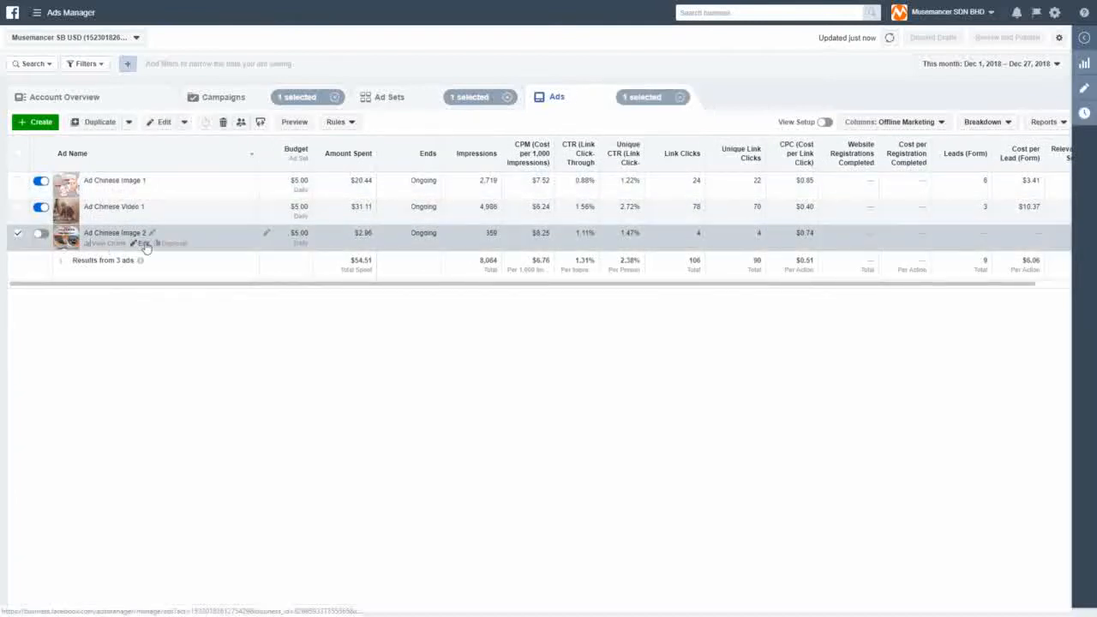
left_click(143, 243)
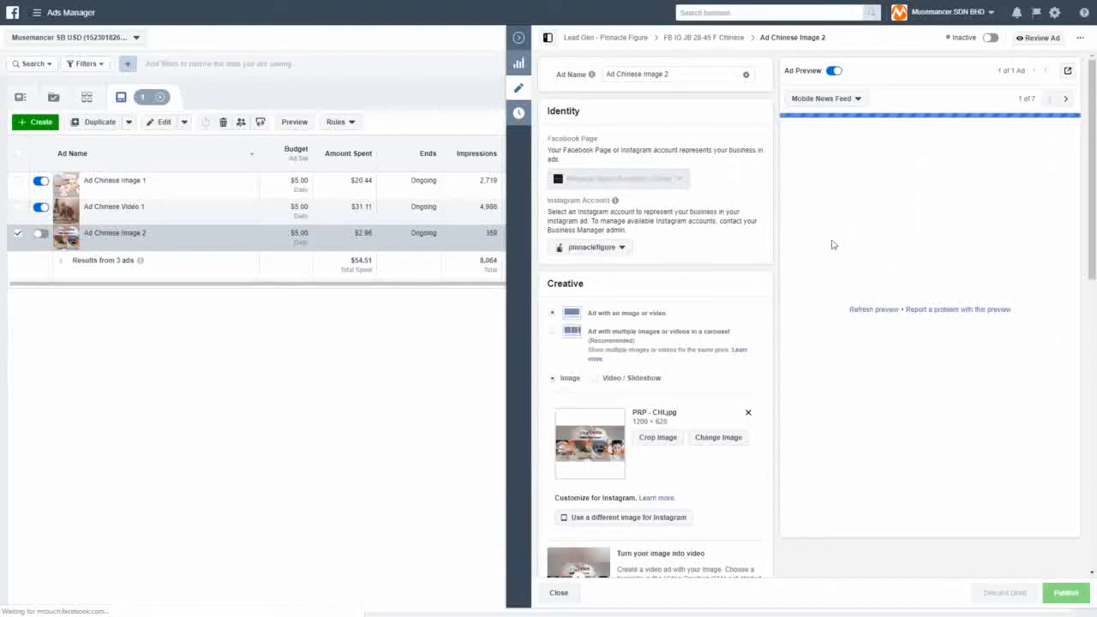
left_click(519, 38)
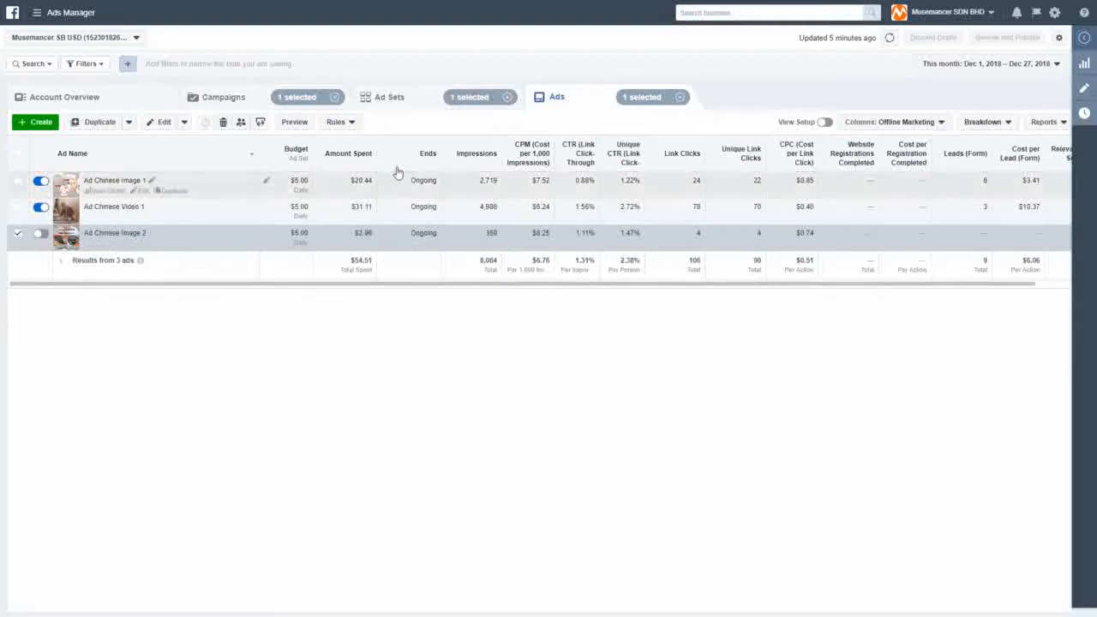
mouse_move(360, 218)
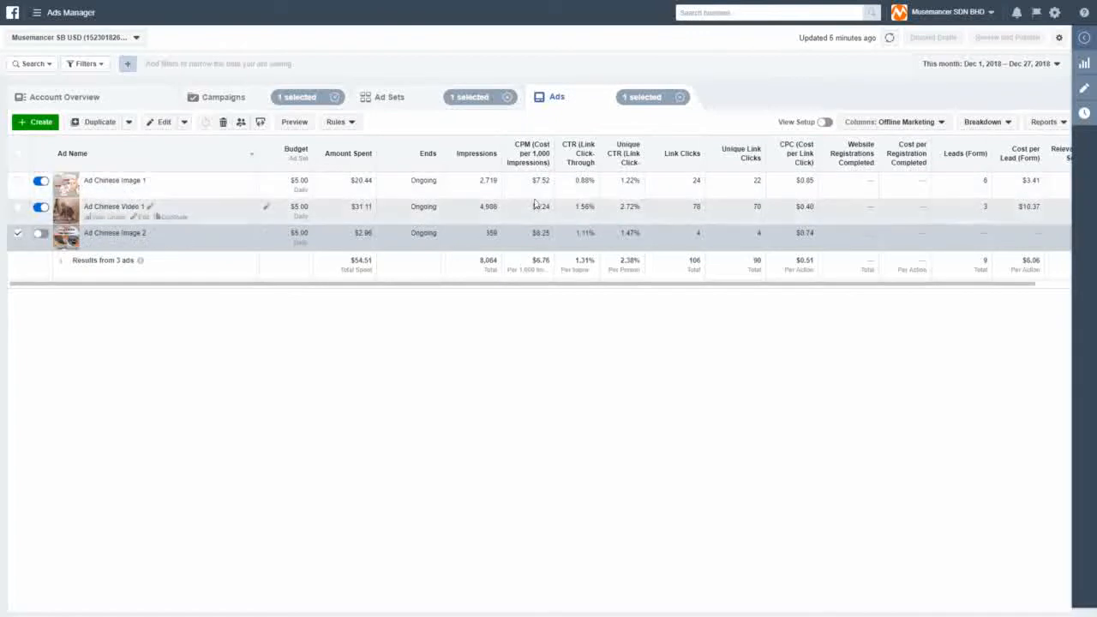
- Compare the Chinese ads' metrics across to Relevance Score, and deselect Ad Chinese Image 2
left_click_drag(556, 284, 602, 310)
mouse_move(490, 154)
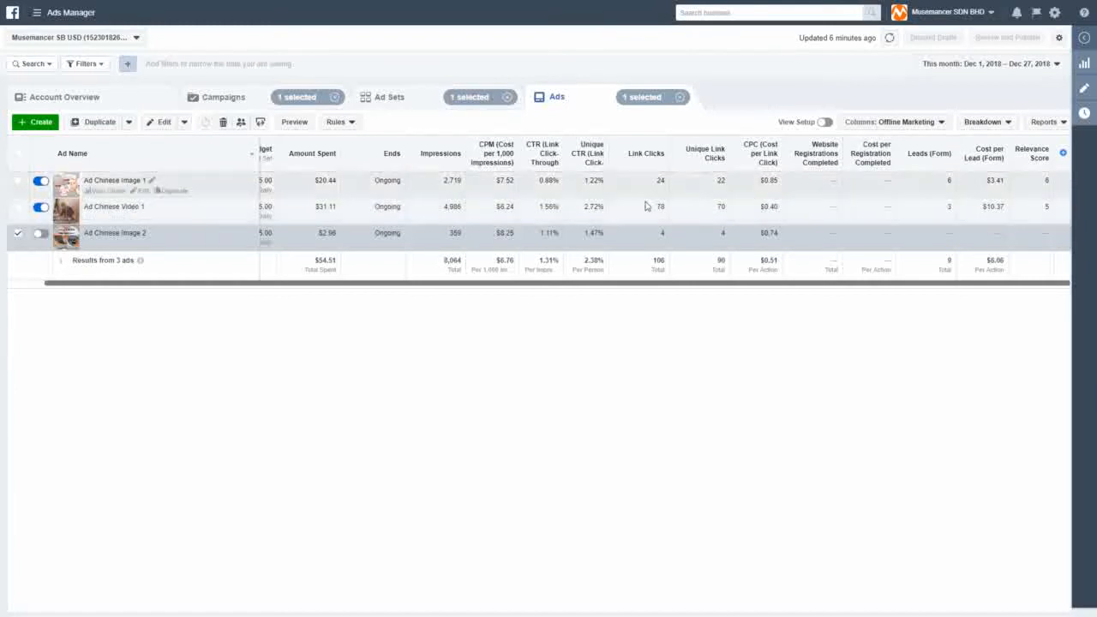
left_click(18, 233)
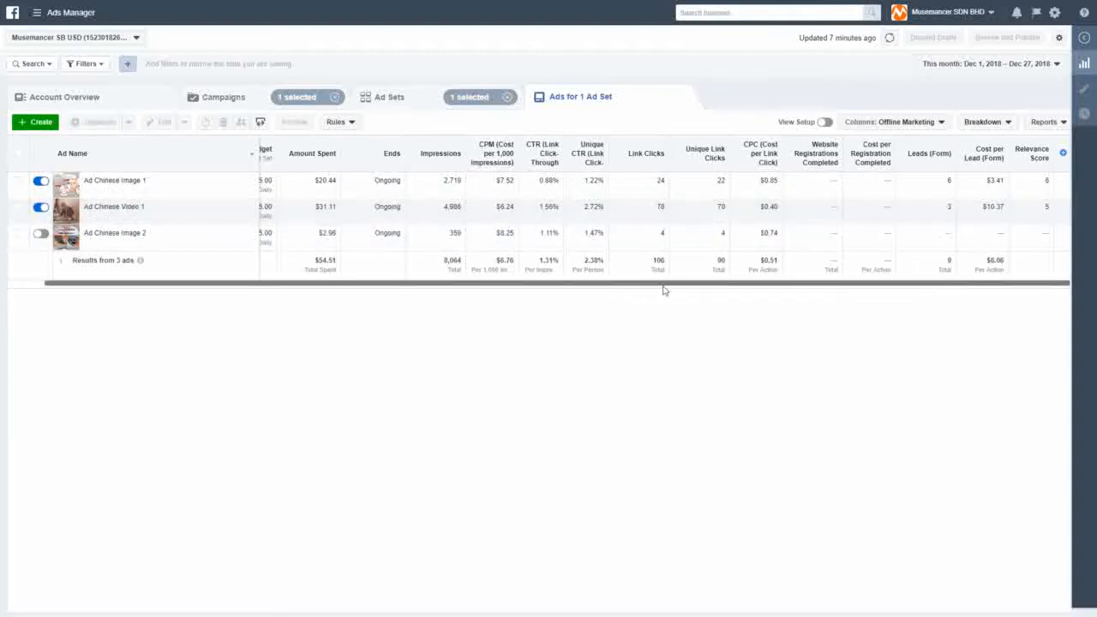
left_click_drag(663, 291, 605, 288)
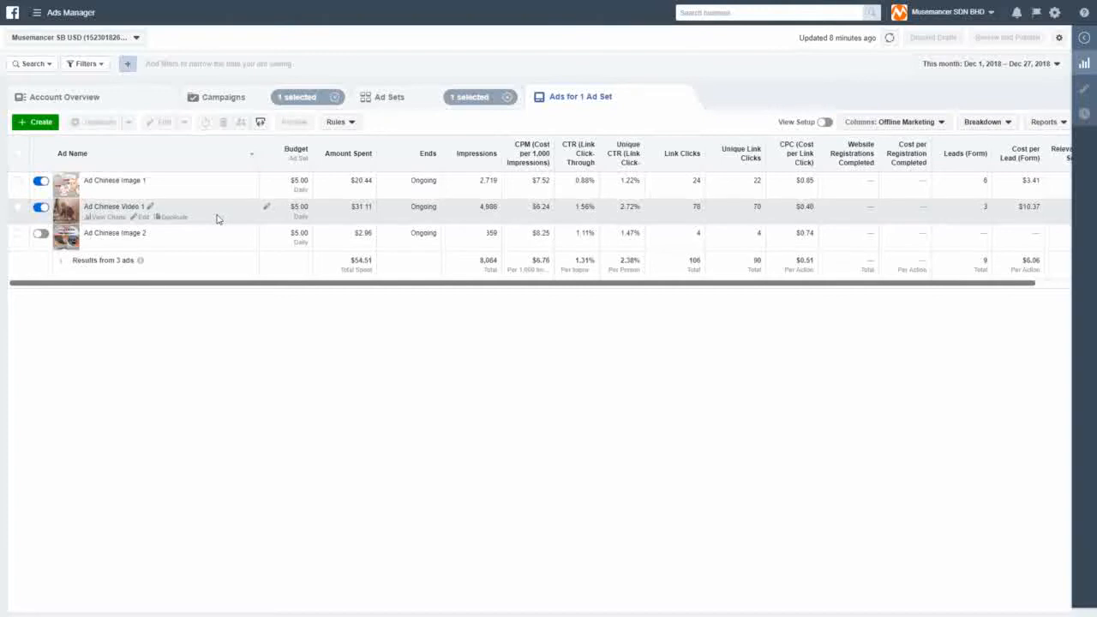
- Switch the ad set selection from FB IG JB 28-45 F Chinese to FB IG JB 28-45 F English and show its ads
left_click(363, 100)
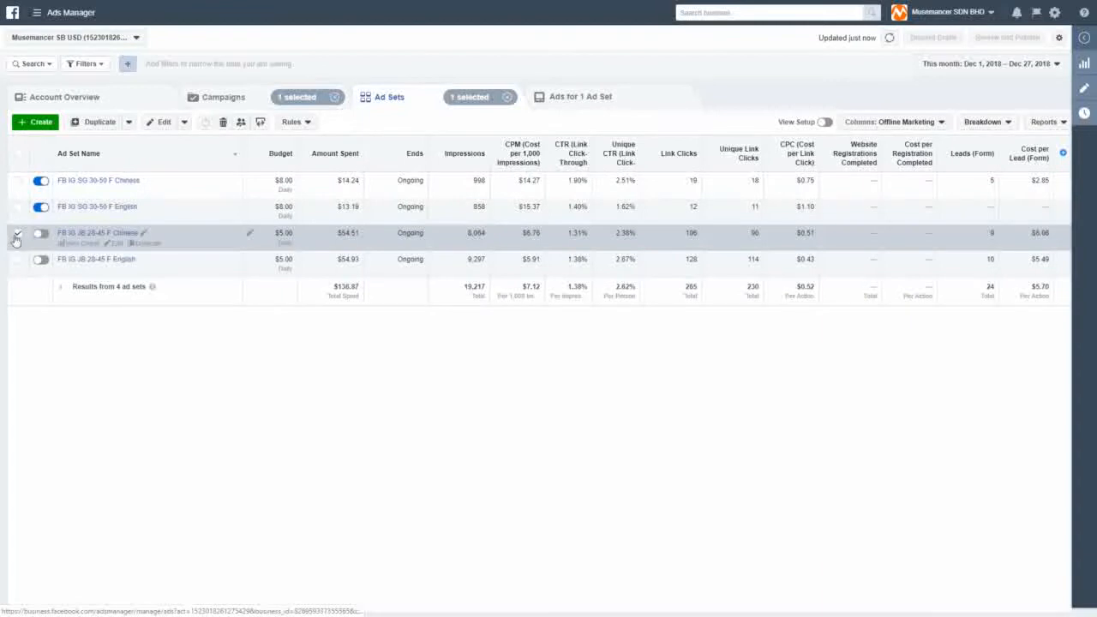
left_click(14, 237)
left_click(18, 260)
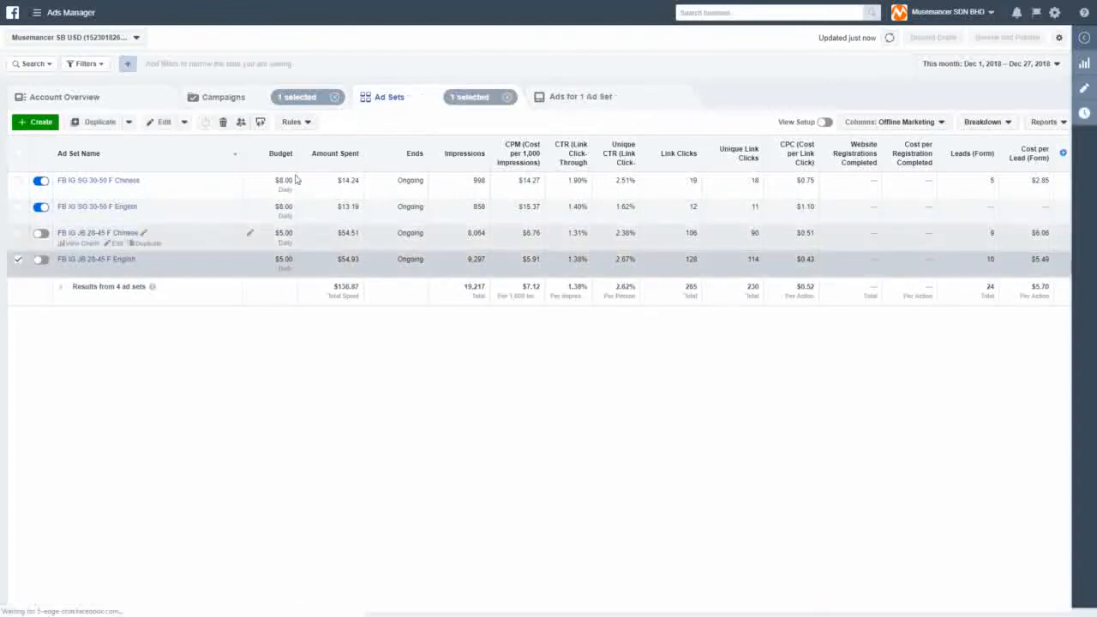
left_click(600, 99)
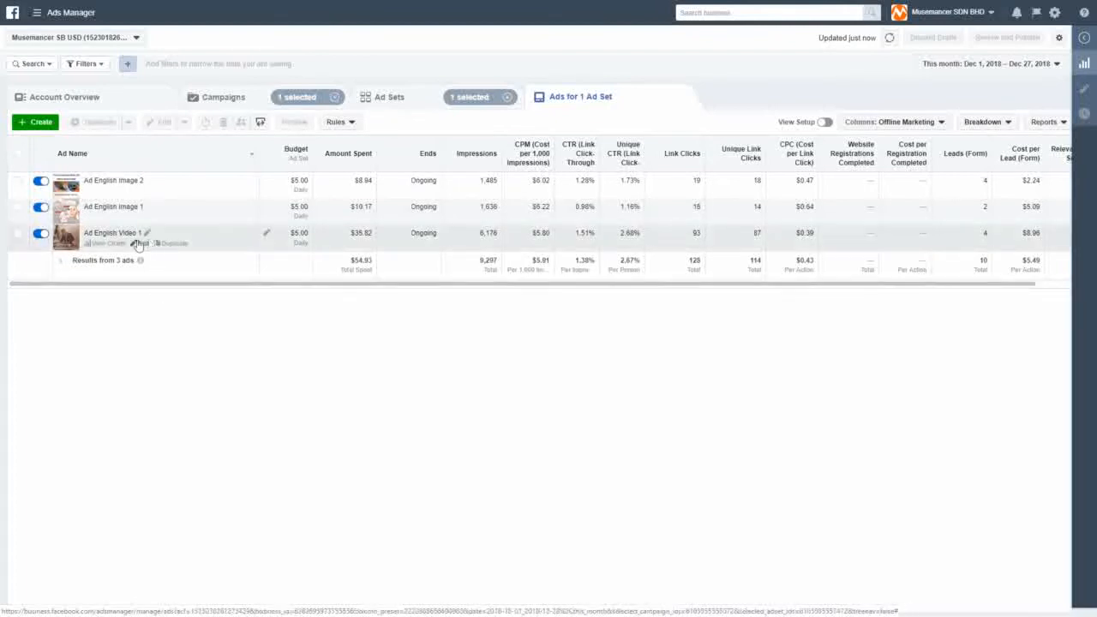
- Open Ad English Image 2 to view its preview, close the editor, and deselect the ad
left_click(140, 190)
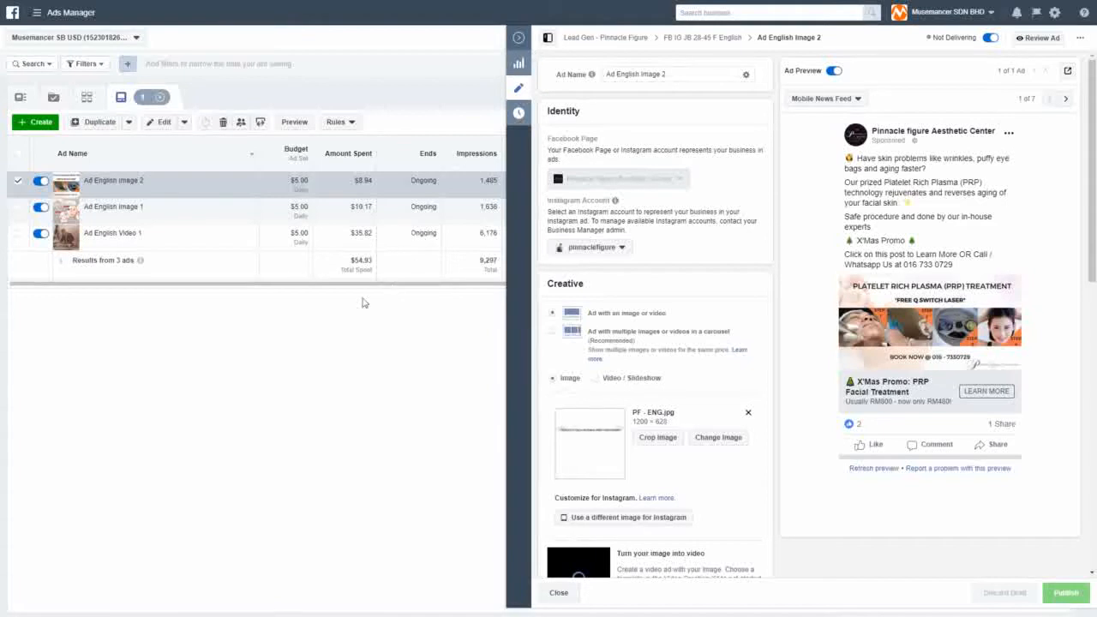
left_click(518, 37)
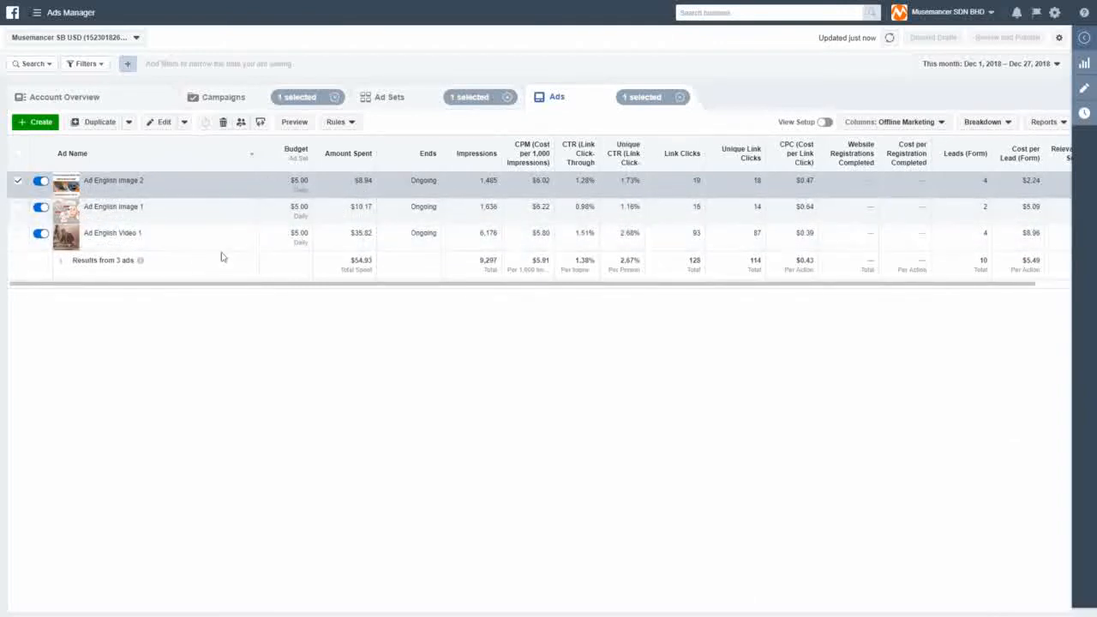
left_click(18, 186)
- Compare the English ads' amount spent, leads, cost per lead and relevance score, leaving no ad selected
left_click(18, 235)
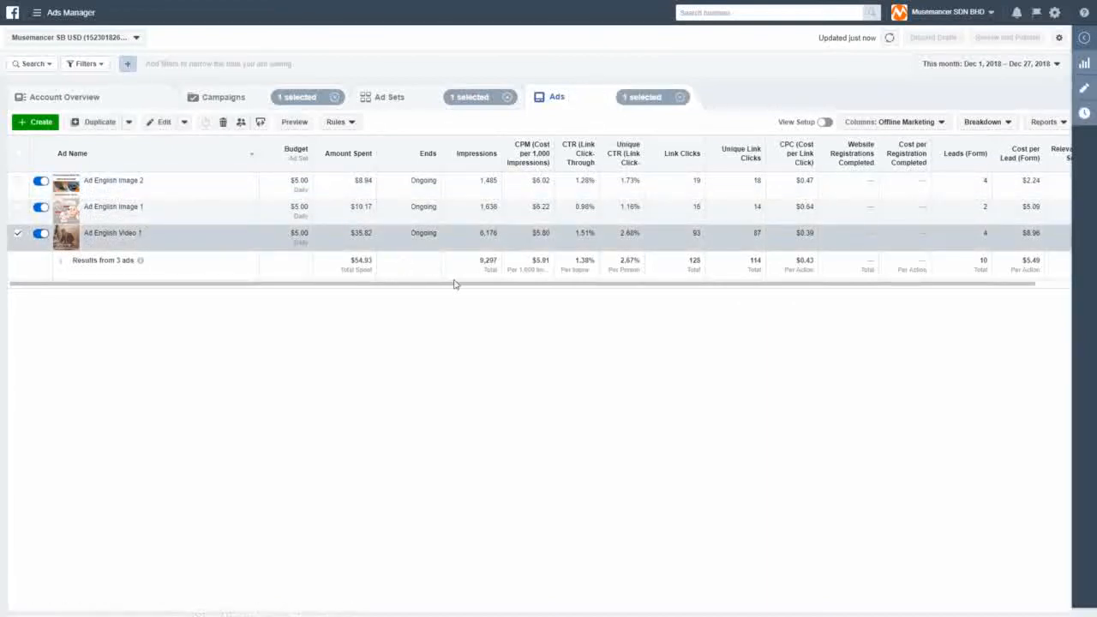
left_click_drag(452, 286, 521, 294)
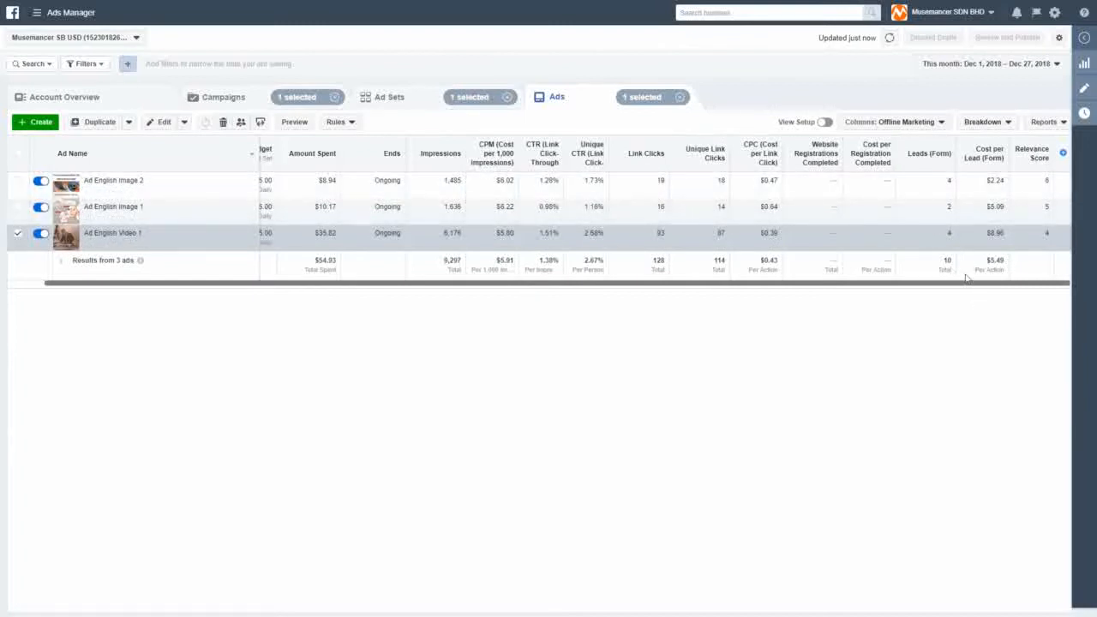
left_click(17, 237)
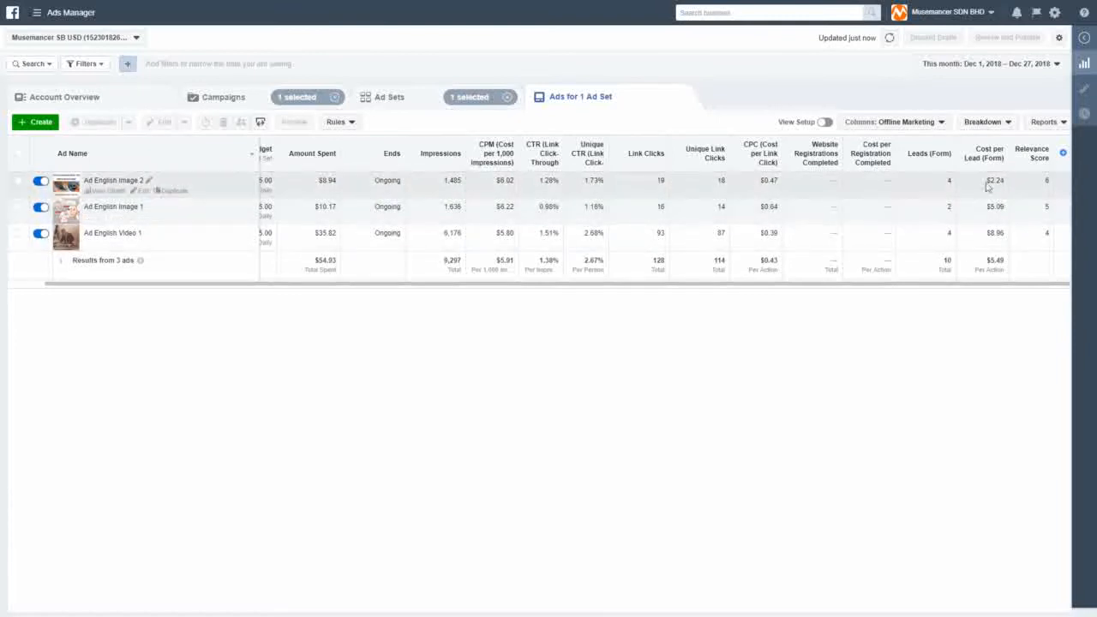
left_click(18, 181)
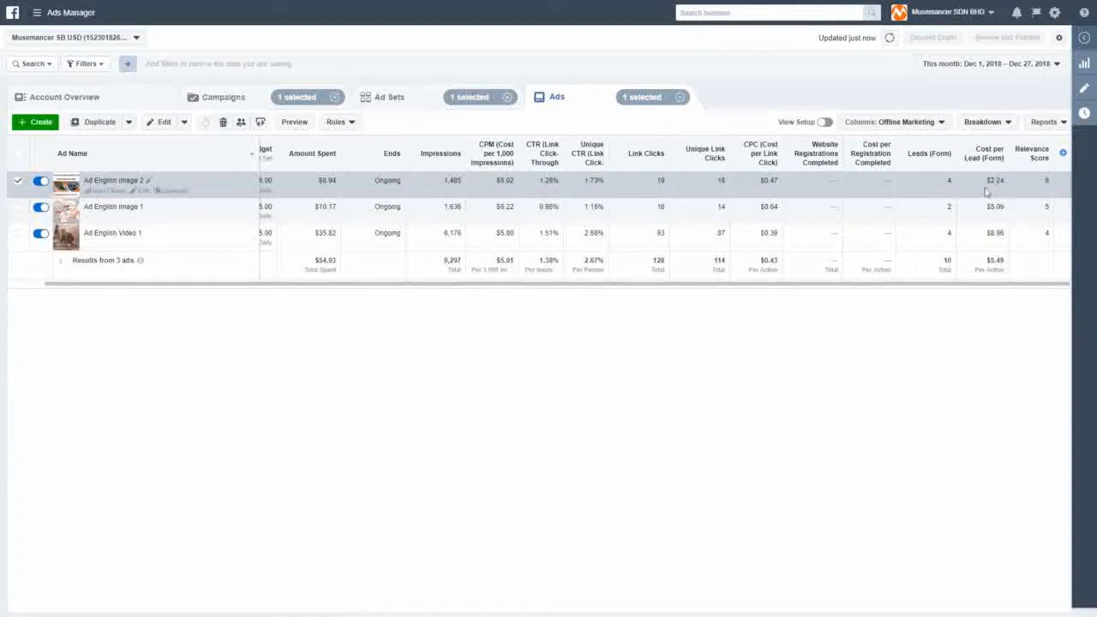
left_click(17, 183)
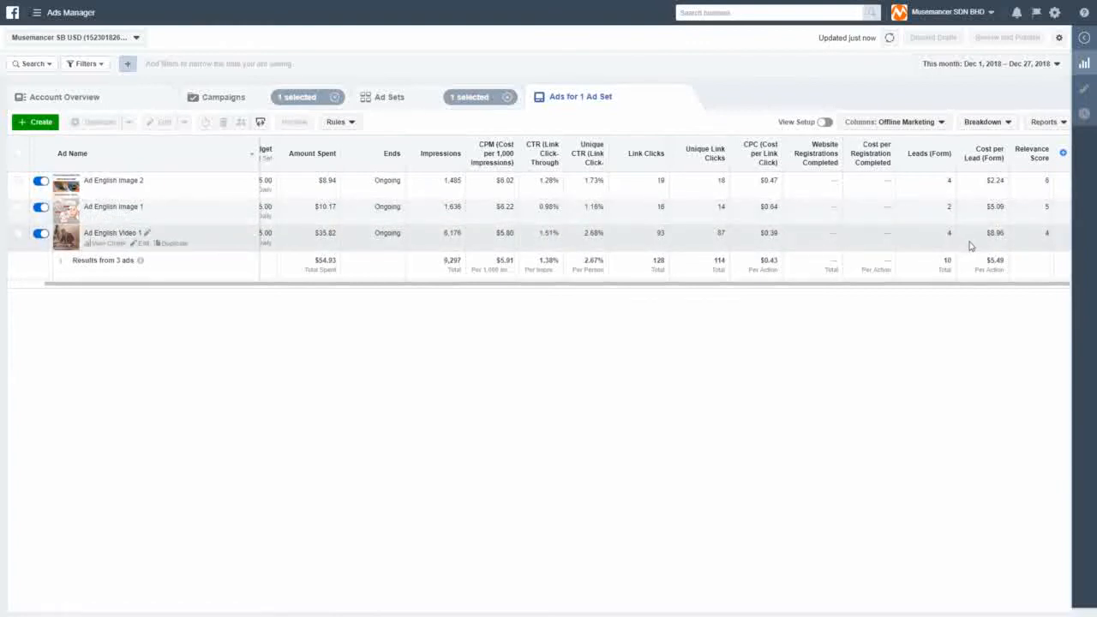
left_click_drag(977, 284, 725, 314)
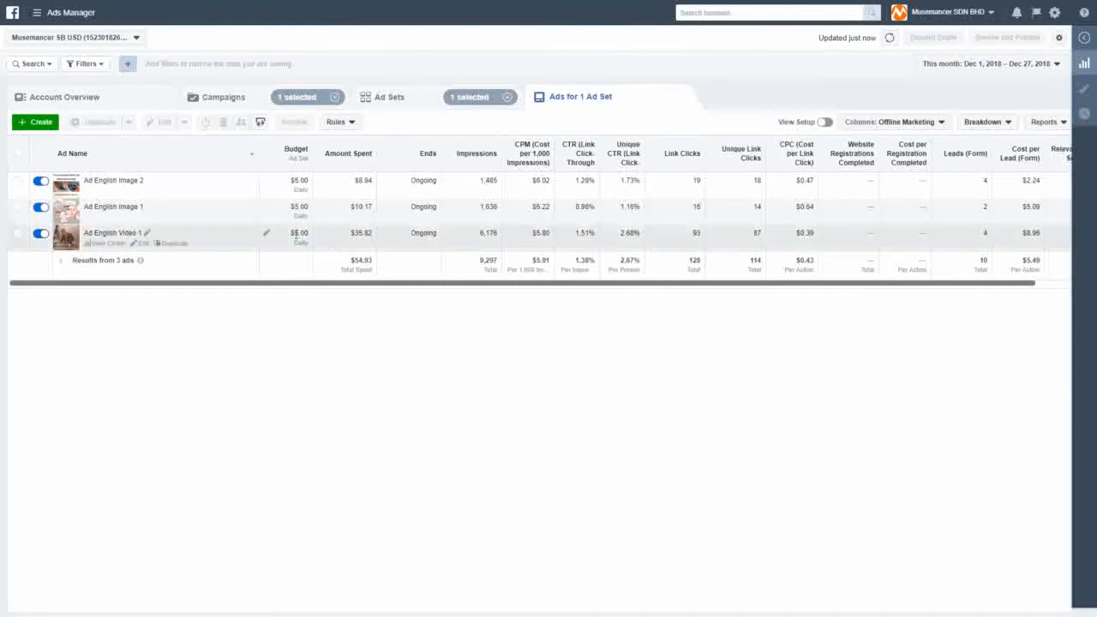
mouse_move(129, 183)
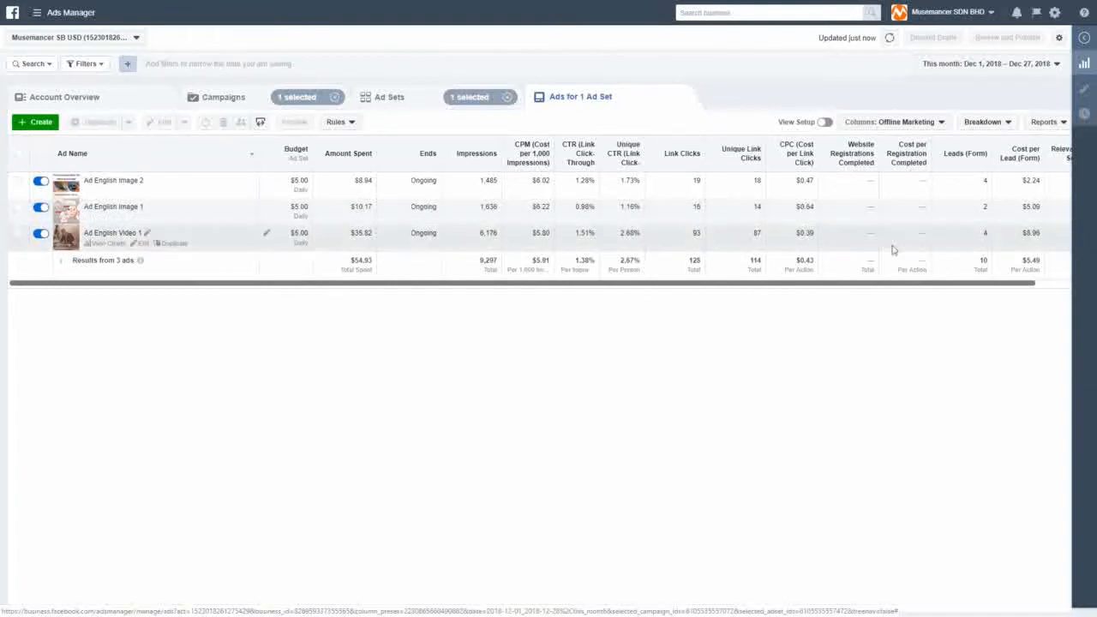
left_click(1066, 284)
left_click_drag(1053, 283, 941, 300)
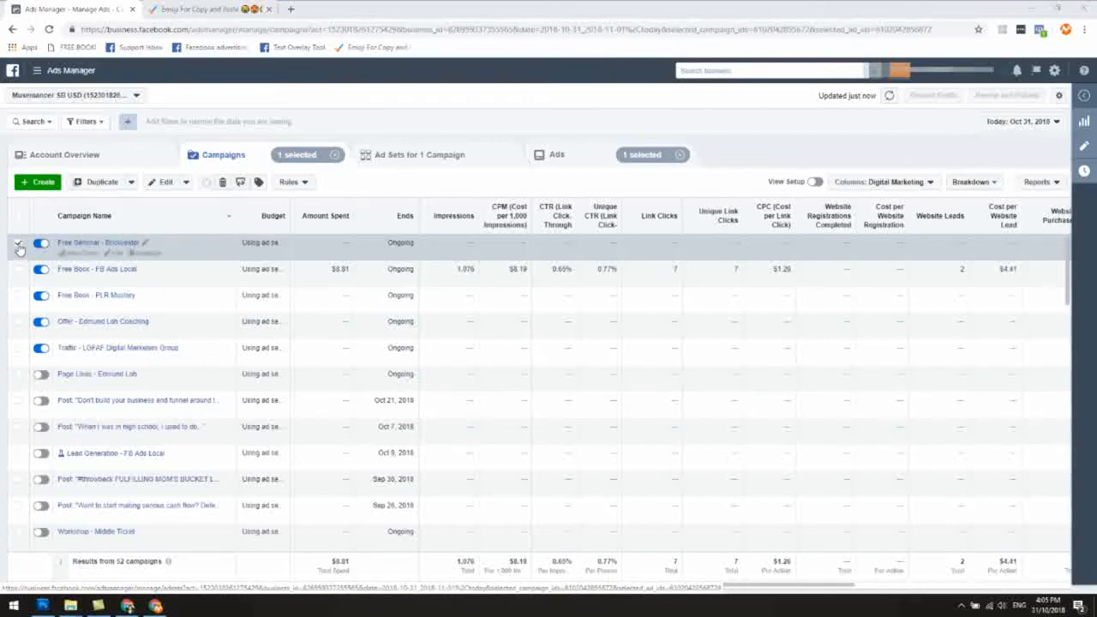
- Duplicate the selected campaign's ad set FB IG PJ 25-40 MF Real Estate x Mid Value Goods once into the original campaign
left_click(405, 158)
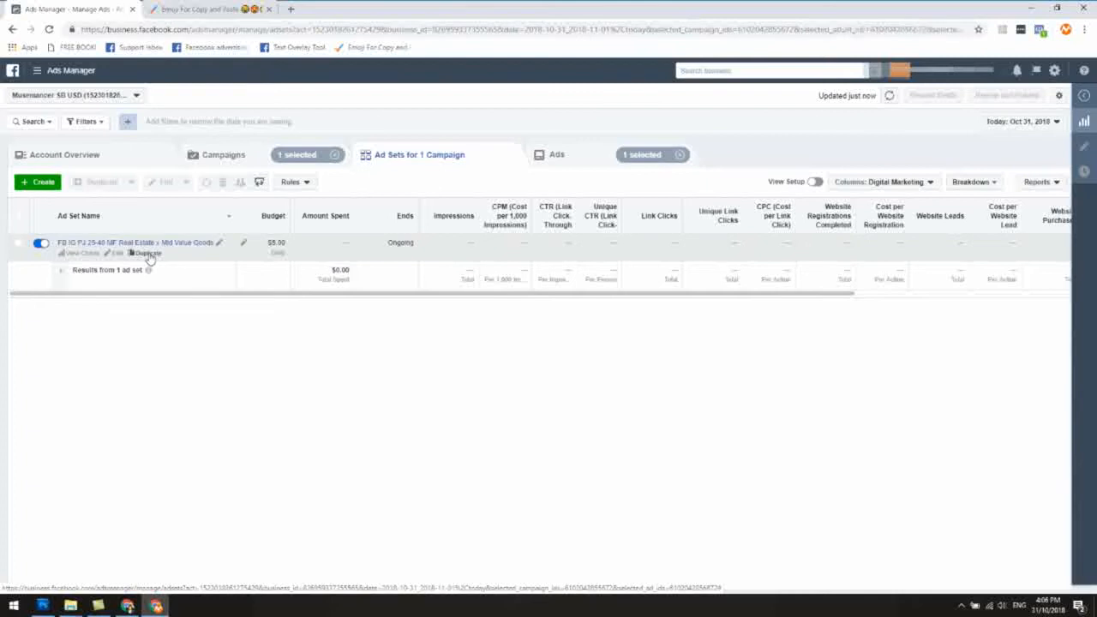
left_click(148, 253)
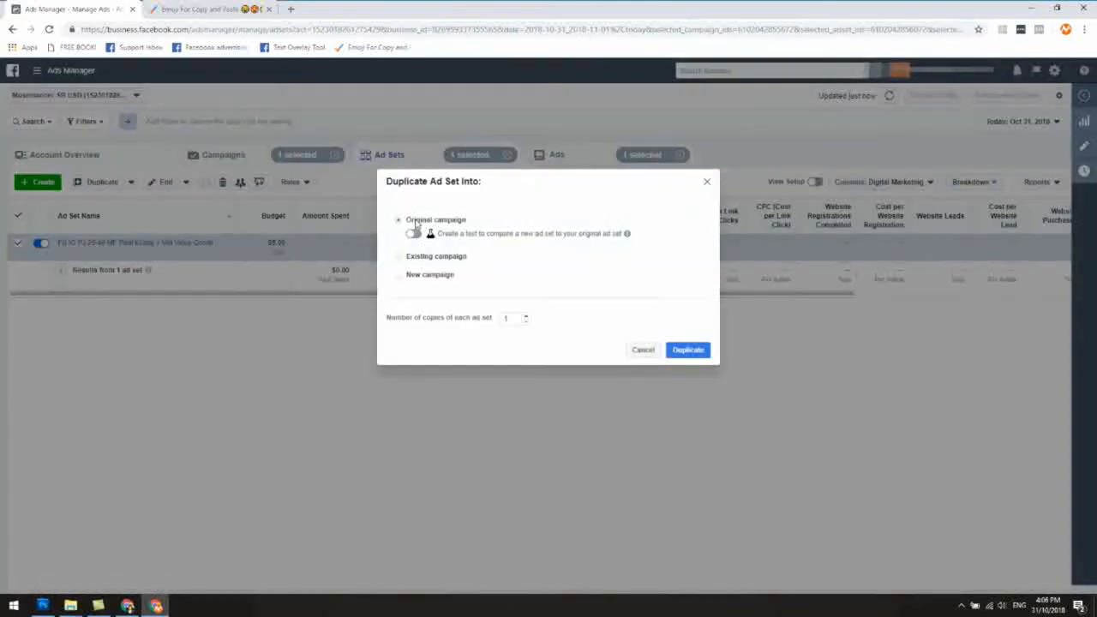
left_click(691, 359)
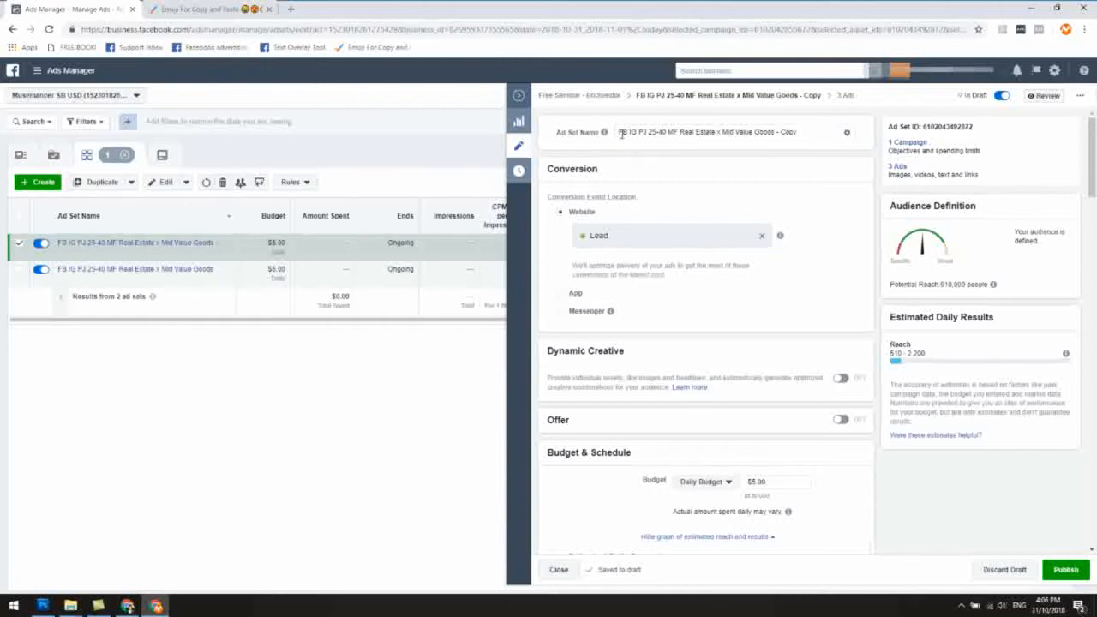
- Review the duplicated ad set's name, conversion event, budget, schedule, location, age, languages and detailed targeting
left_click_drag(773, 132, 806, 132)
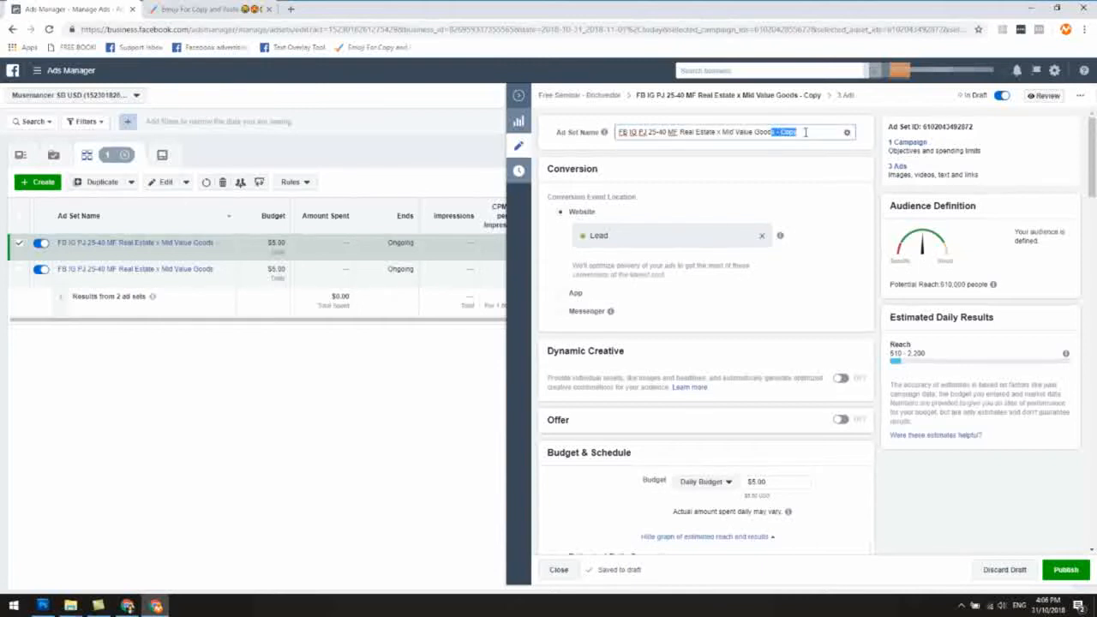
left_click(780, 152)
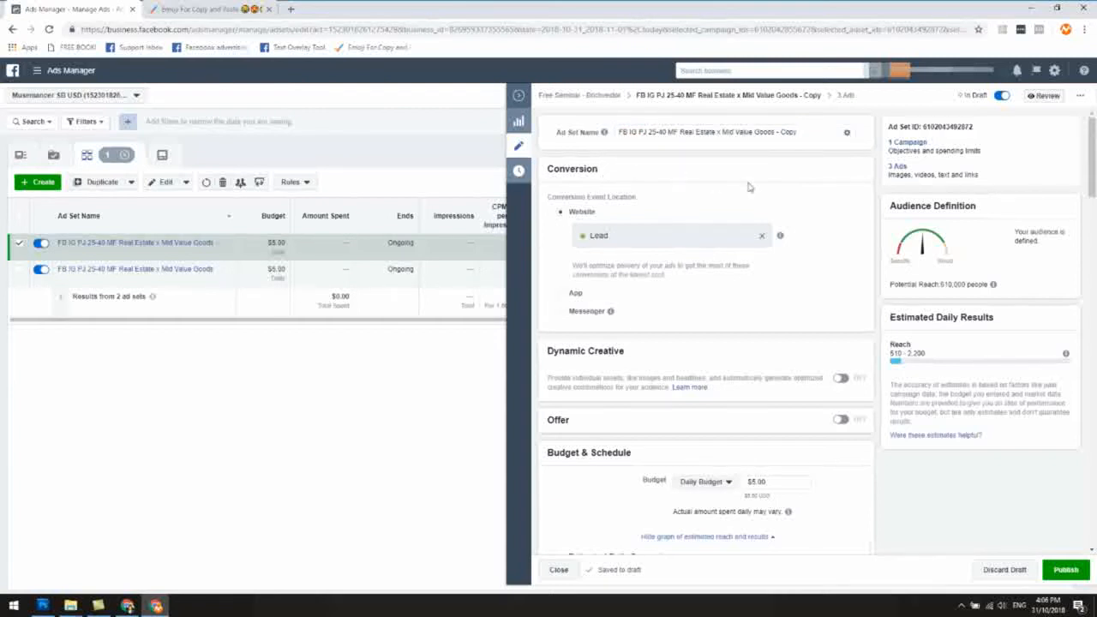
scroll(766, 206, "down", 1)
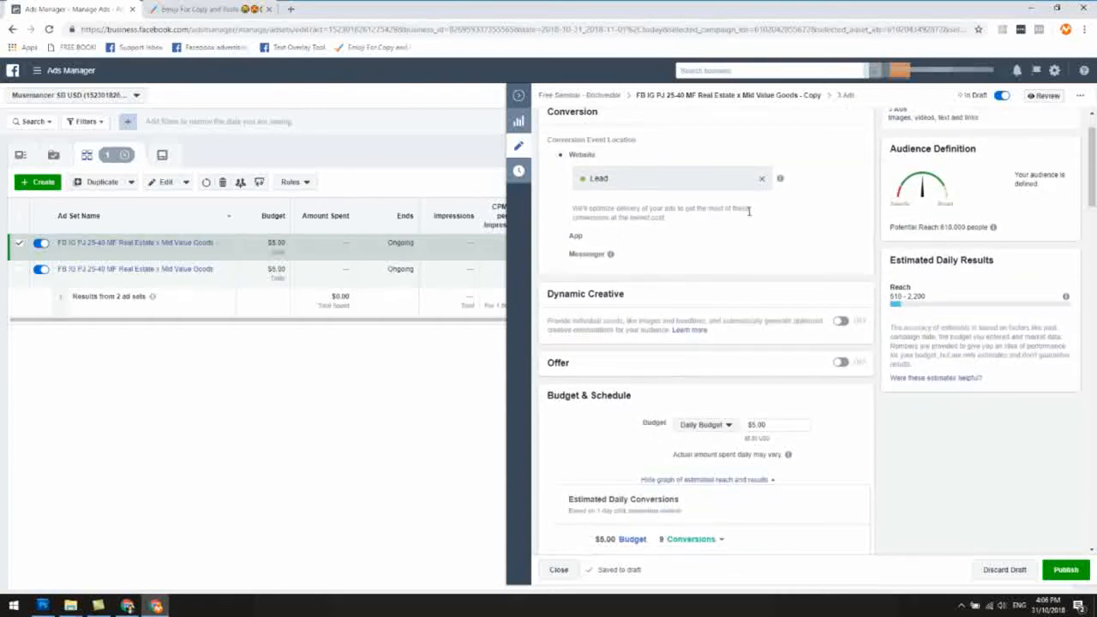
scroll(720, 257, "up", 1)
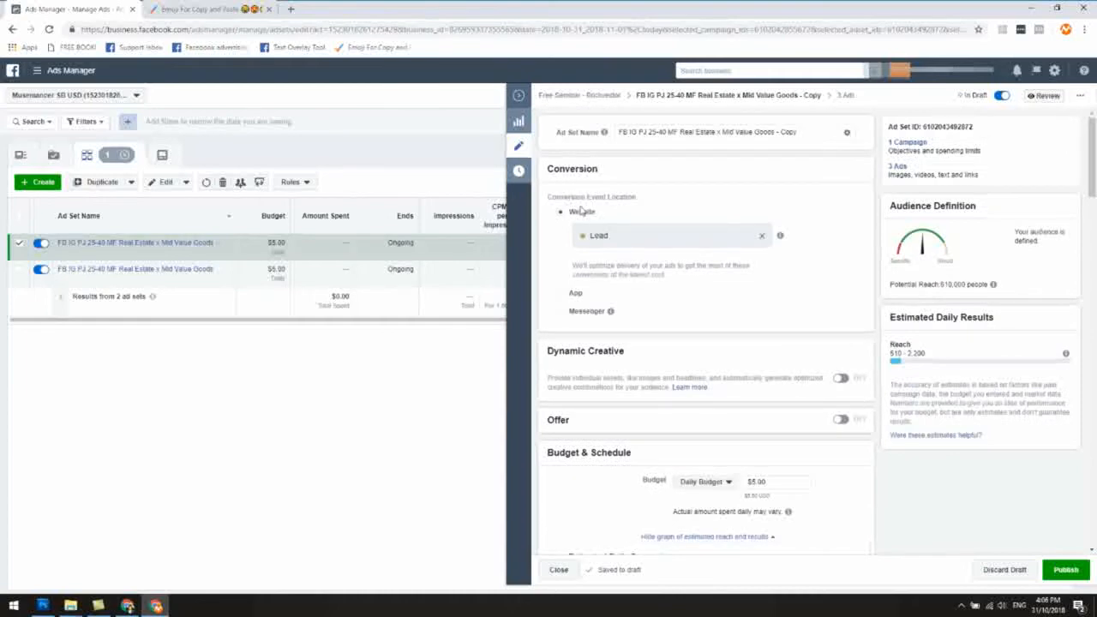
scroll(612, 311, "down", 1)
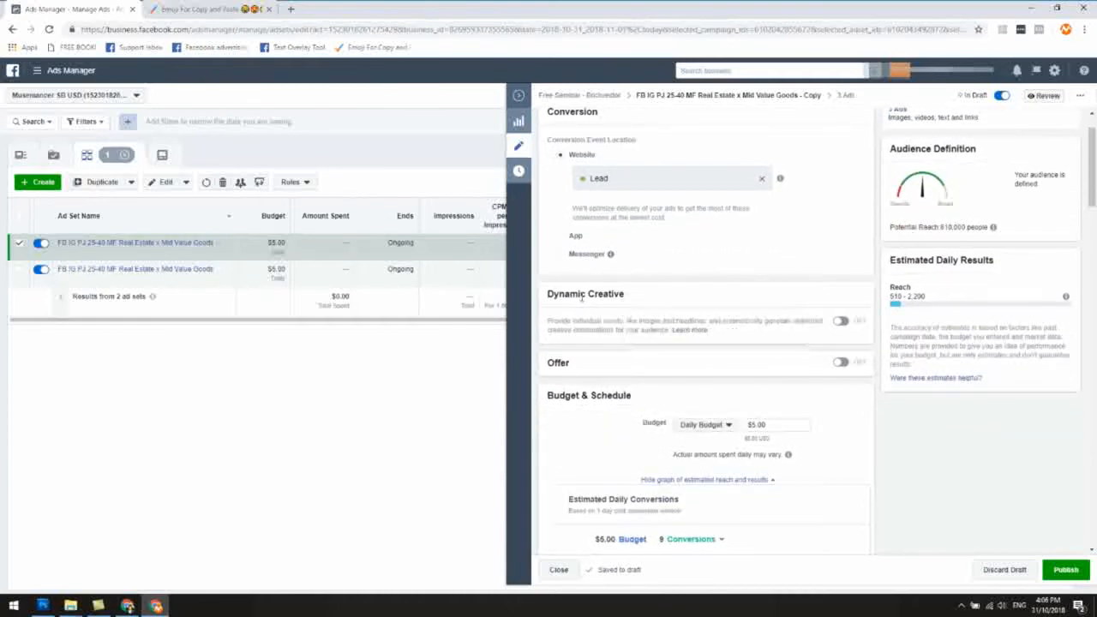
scroll(625, 306, "down", 2)
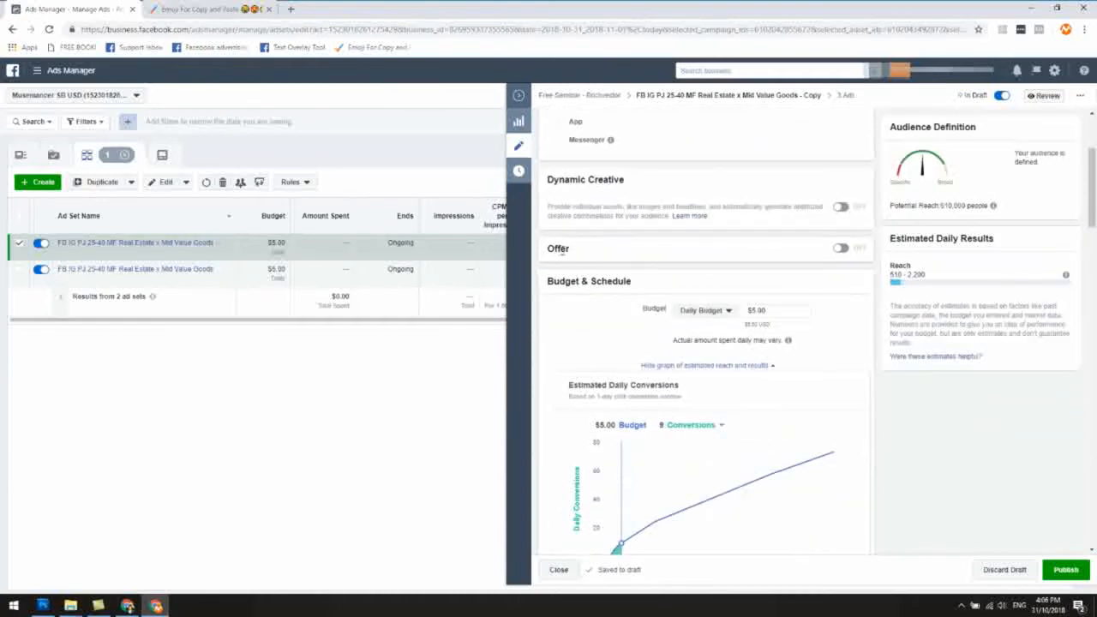
scroll(638, 257, "down", 1)
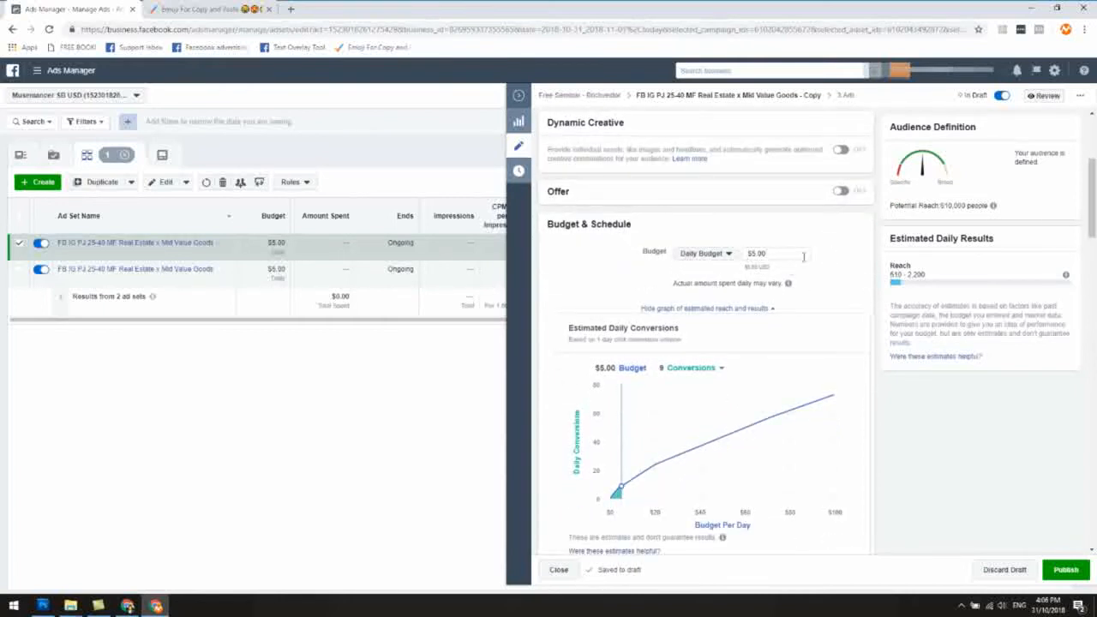
scroll(783, 252, "down", 2)
scroll(759, 242, "up", 2)
scroll(742, 351, "down", 3)
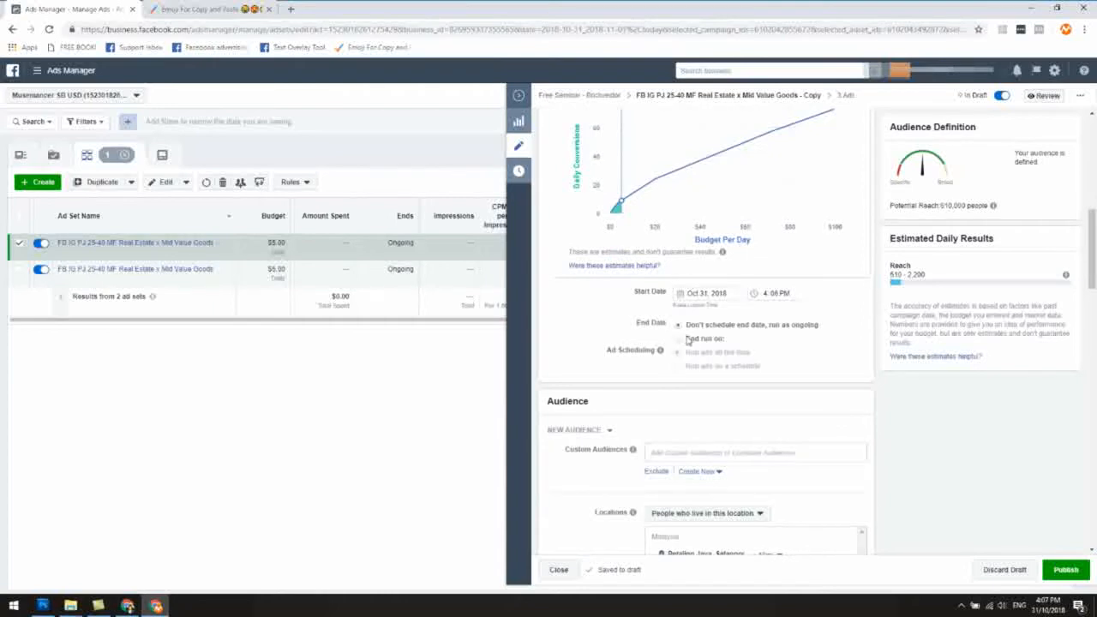
scroll(690, 341, "down", 2)
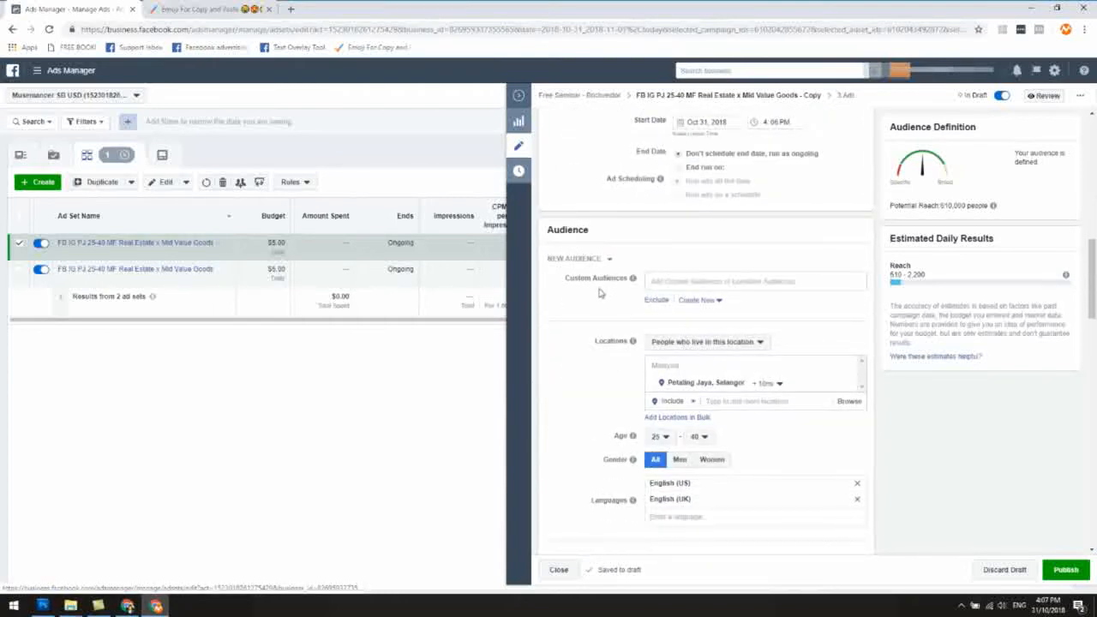
scroll(600, 300, "down", 2)
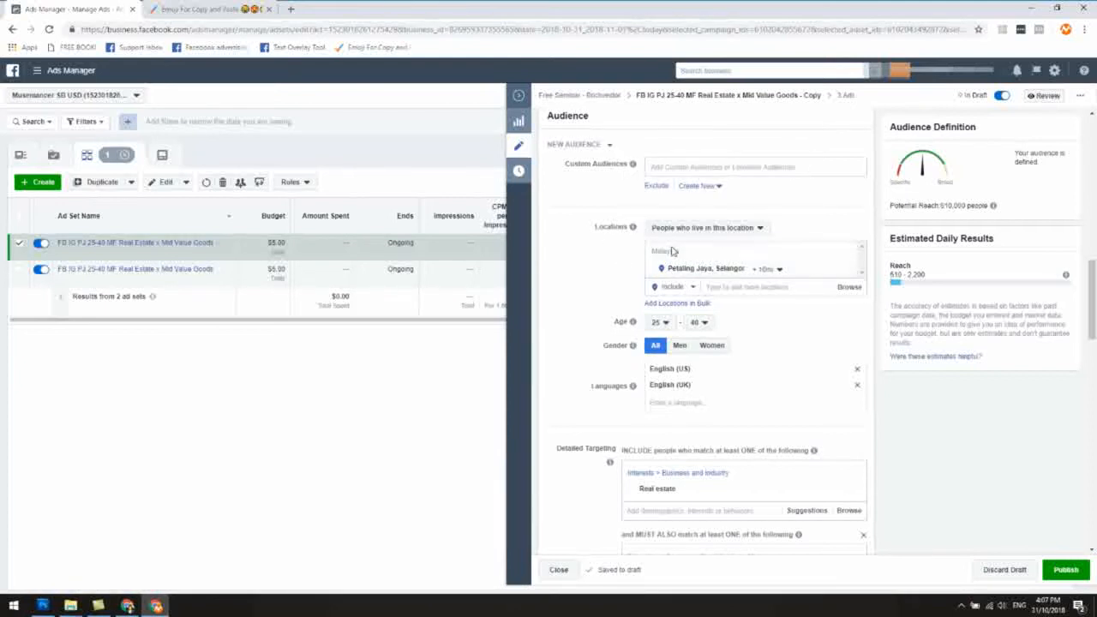
scroll(583, 305, "down", 1)
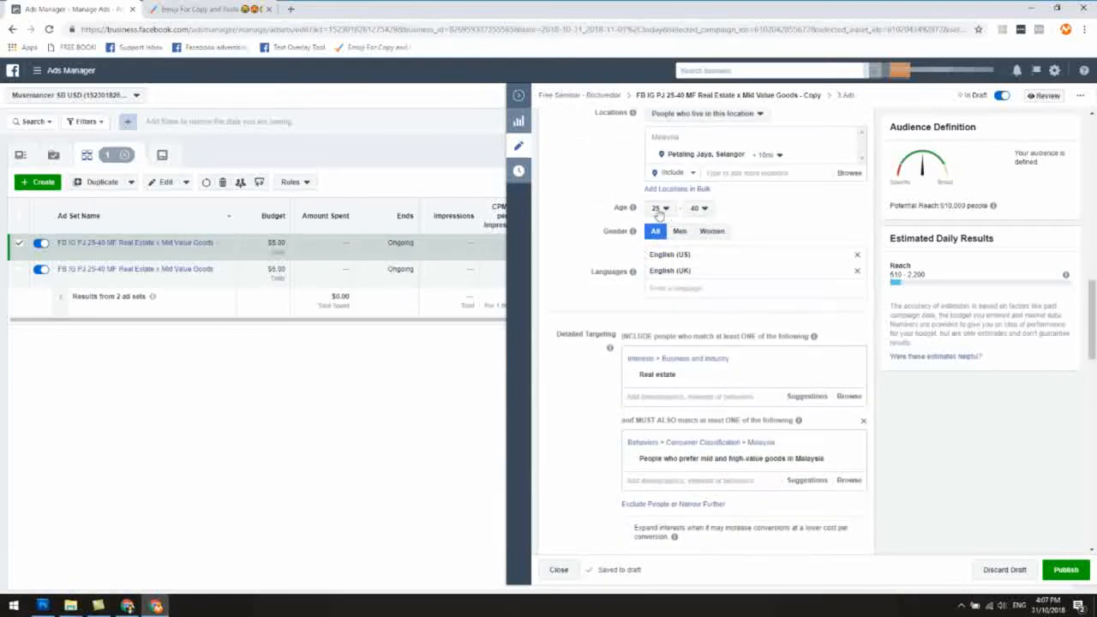
mouse_move(639, 240)
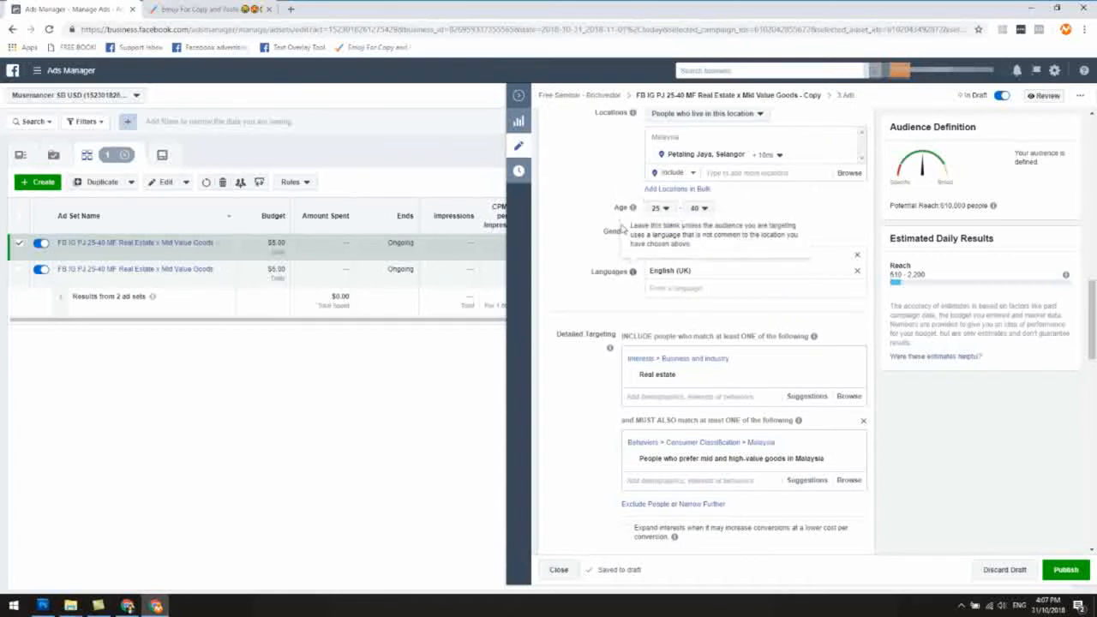
scroll(592, 301, "down", 1)
scroll(592, 304, "down", 1)
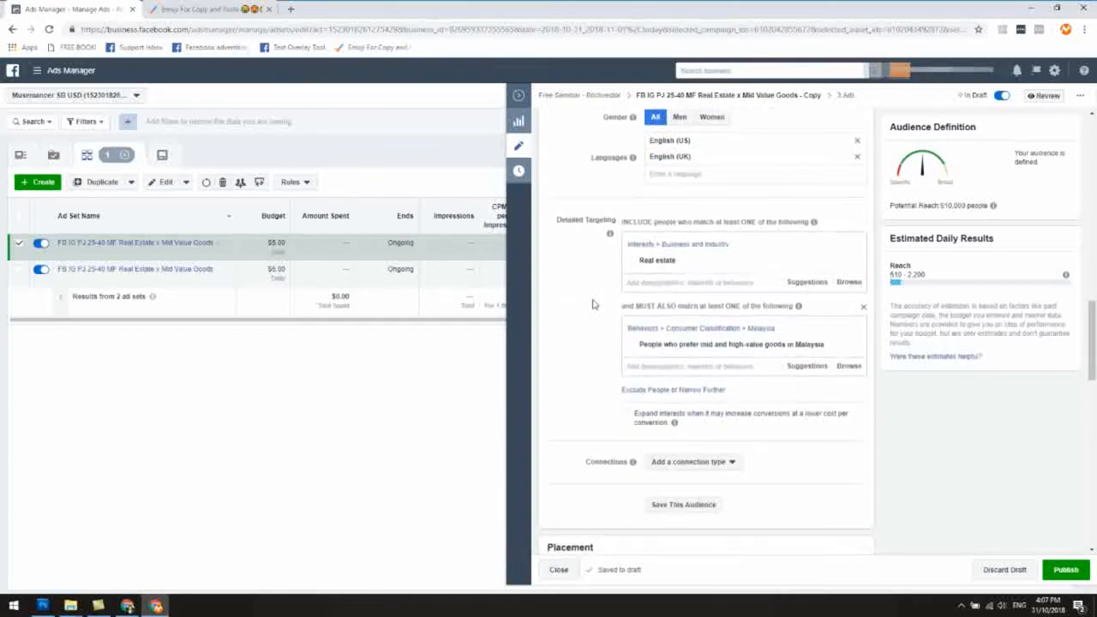
- Replace the copy's detailed targeting, removing Real estate and the mid and high-value goods behavior and adding the Passive income interest
mouse_move(686, 268)
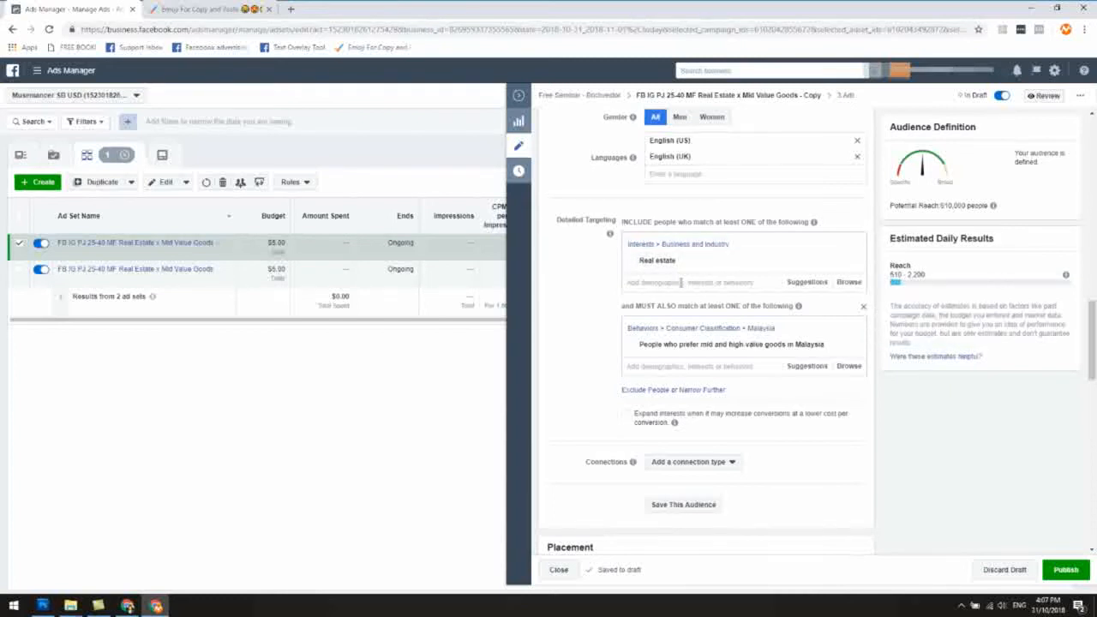
left_click(681, 282)
left_click(712, 202)
left_click(851, 198)
left_click(674, 186)
type("passive income")
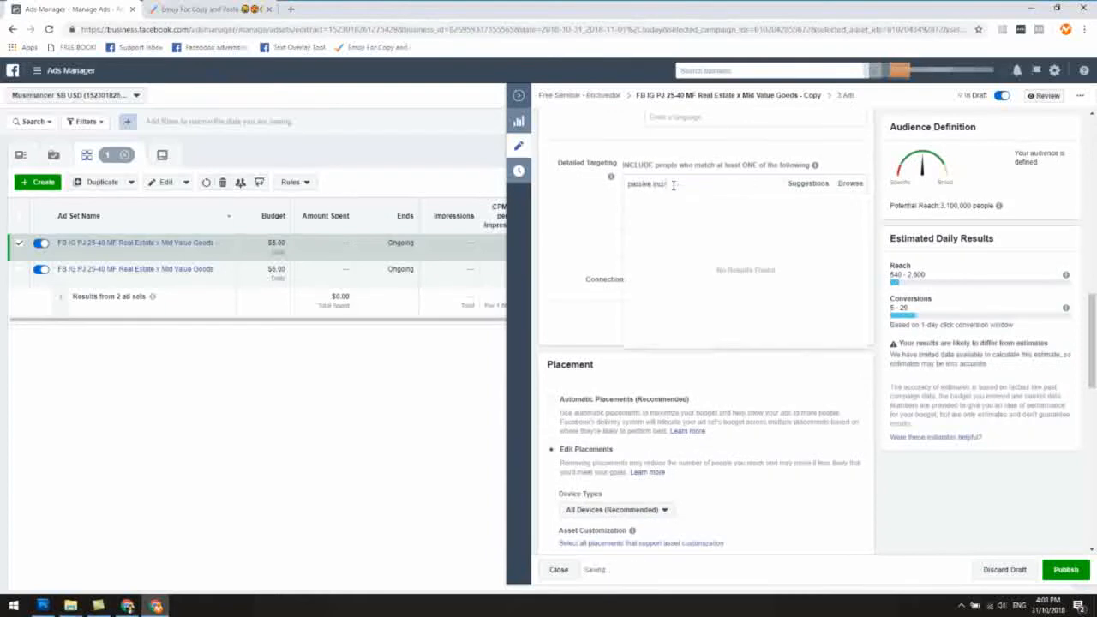
left_click(681, 204)
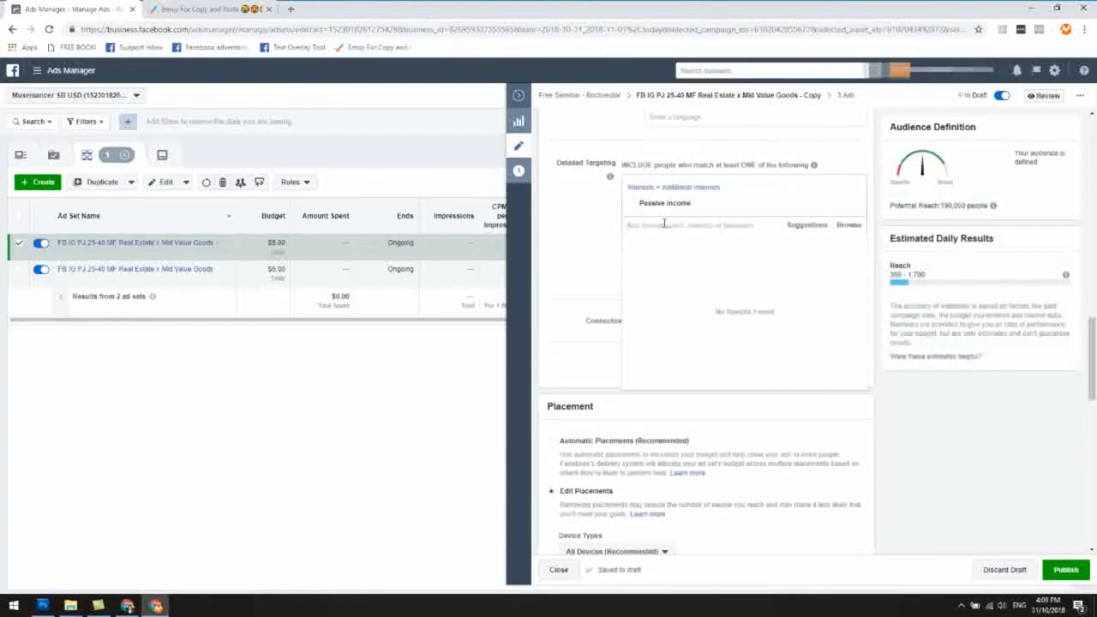
- Look up residual income and financial freedom in the copy's detailed targeting, and try out the Wealth Creation interest
type("residual income")
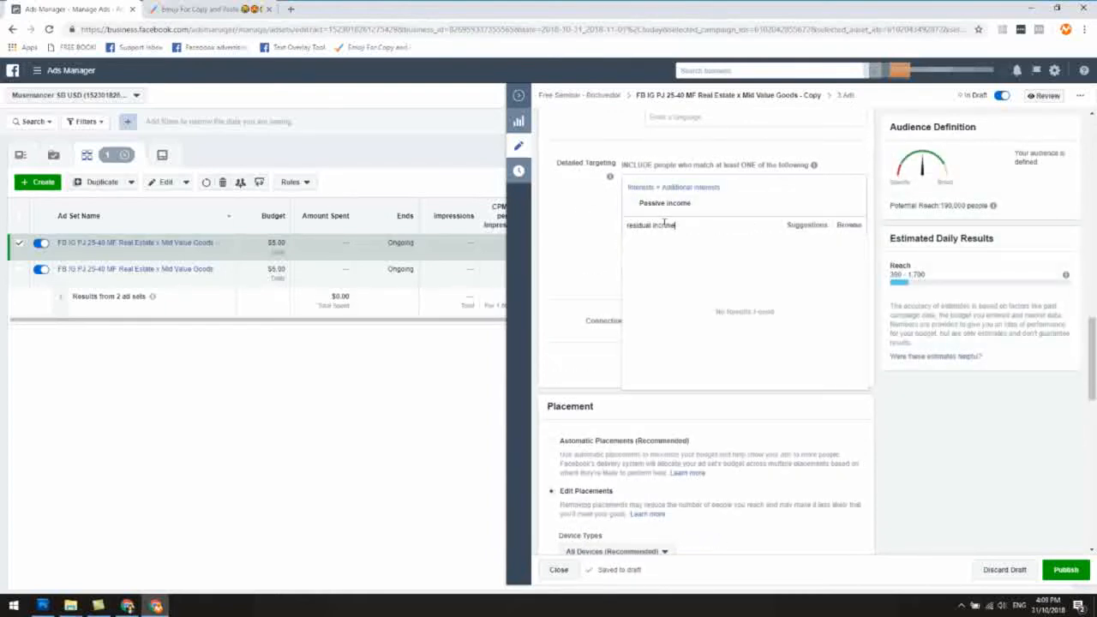
key("ctrl+a")
key("BackSpace")
type("financial freedom")
key("ctrl+a")
type("wealth creation")
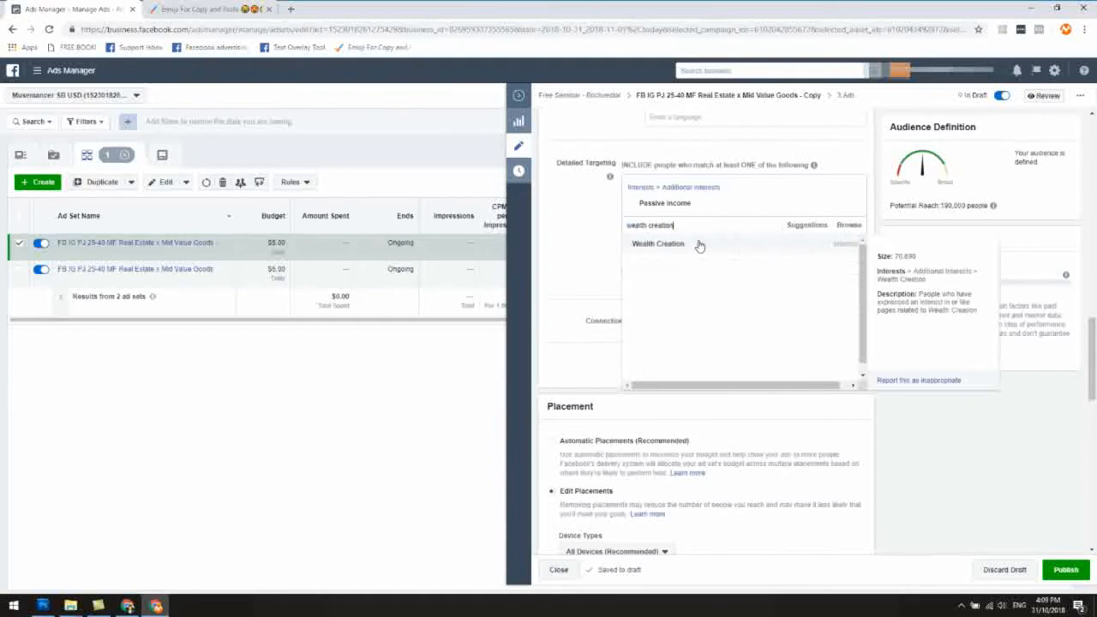
left_click(698, 245)
left_click(571, 253)
left_click(851, 223)
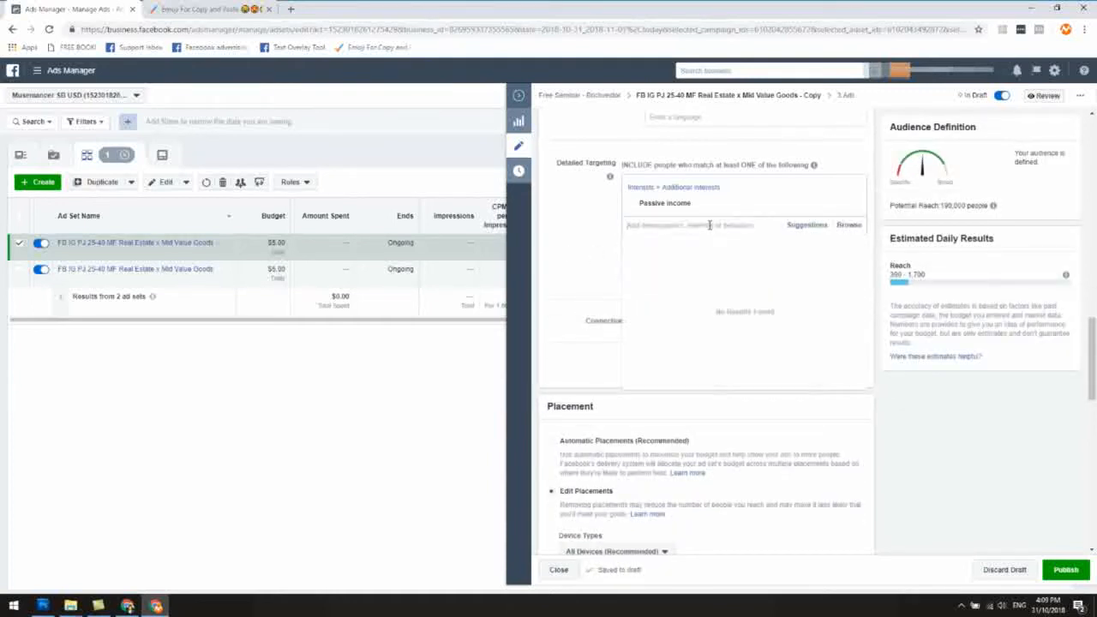
- Search the detailed targeting options for assets and close the suggestions without adding any
type("assets")
scroll(729, 306, "down", 5)
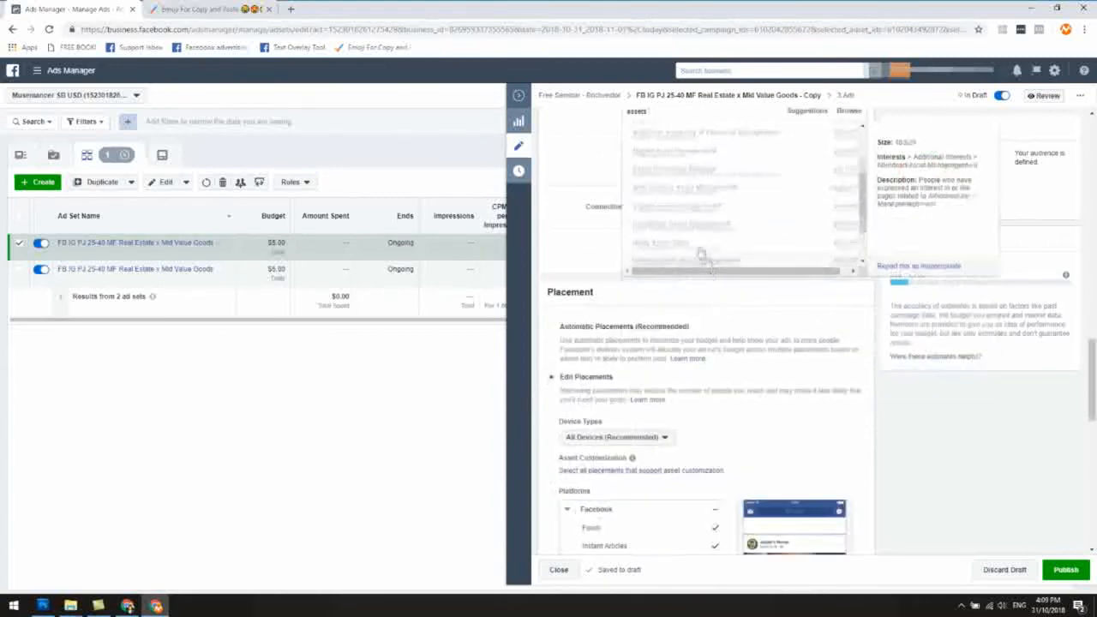
scroll(700, 254, "up", 3)
left_click(578, 225)
- Set the duplicated ad set's maximum audience age to 55
scroll(587, 240, "up", 2)
left_click(698, 151)
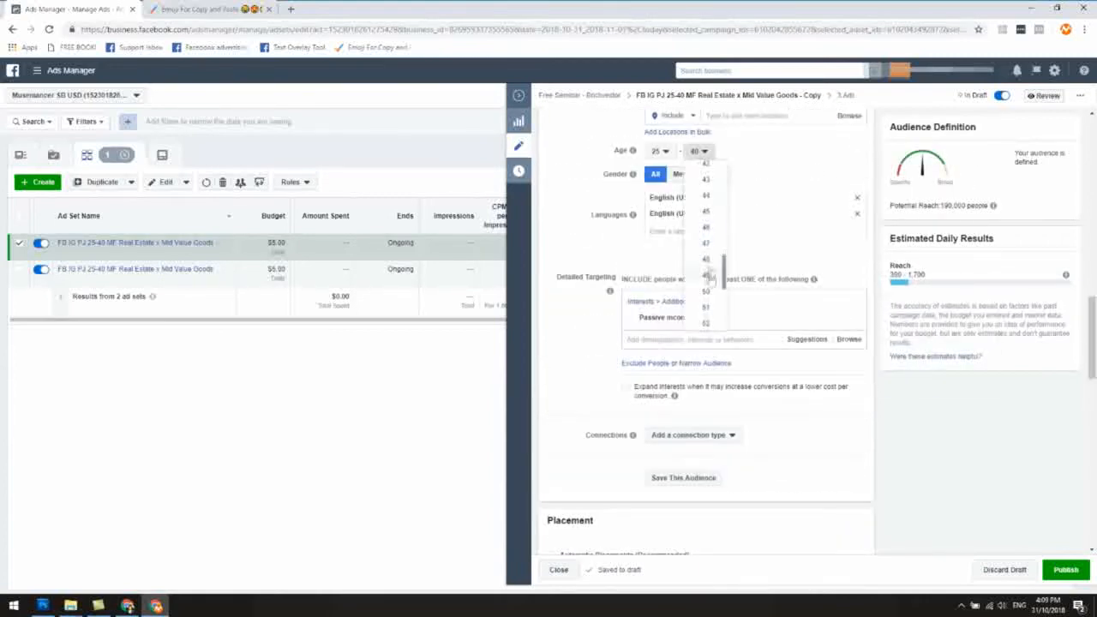
left_click(706, 269)
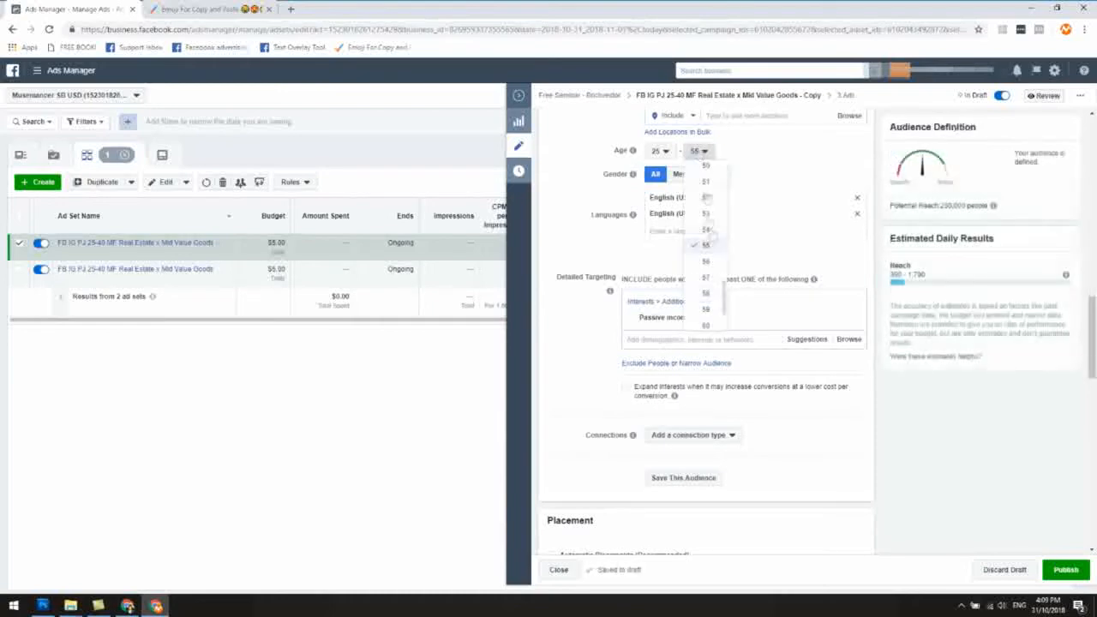
- Add the Wealth Creation interest to the detailed targeting
left_click(651, 338)
type("wealth creation")
left_click(658, 363)
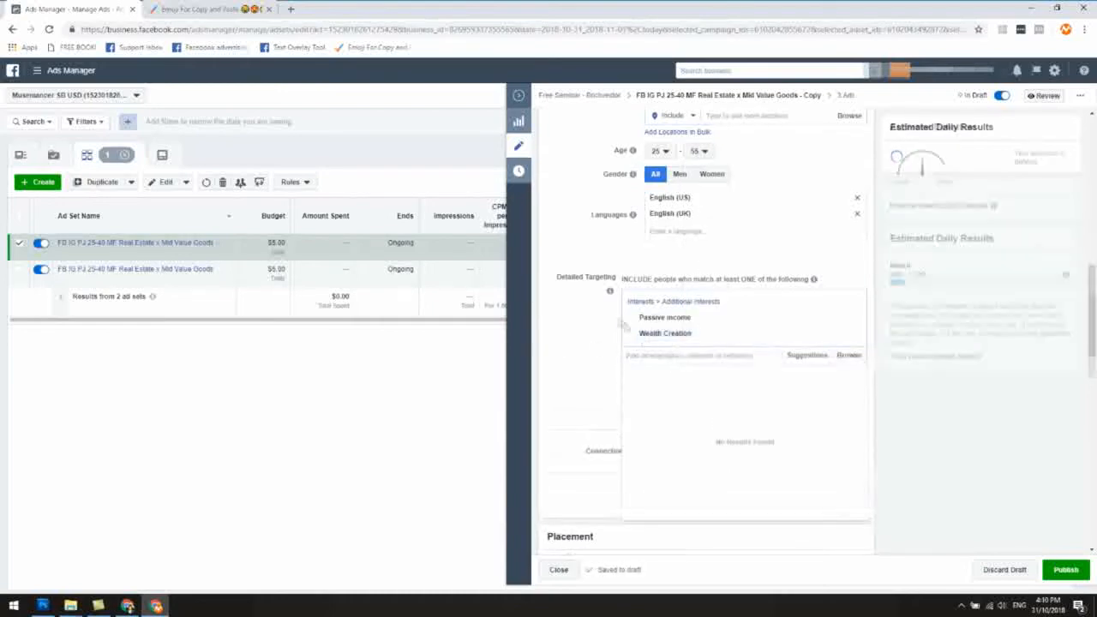
scroll(716, 206, "up", 1)
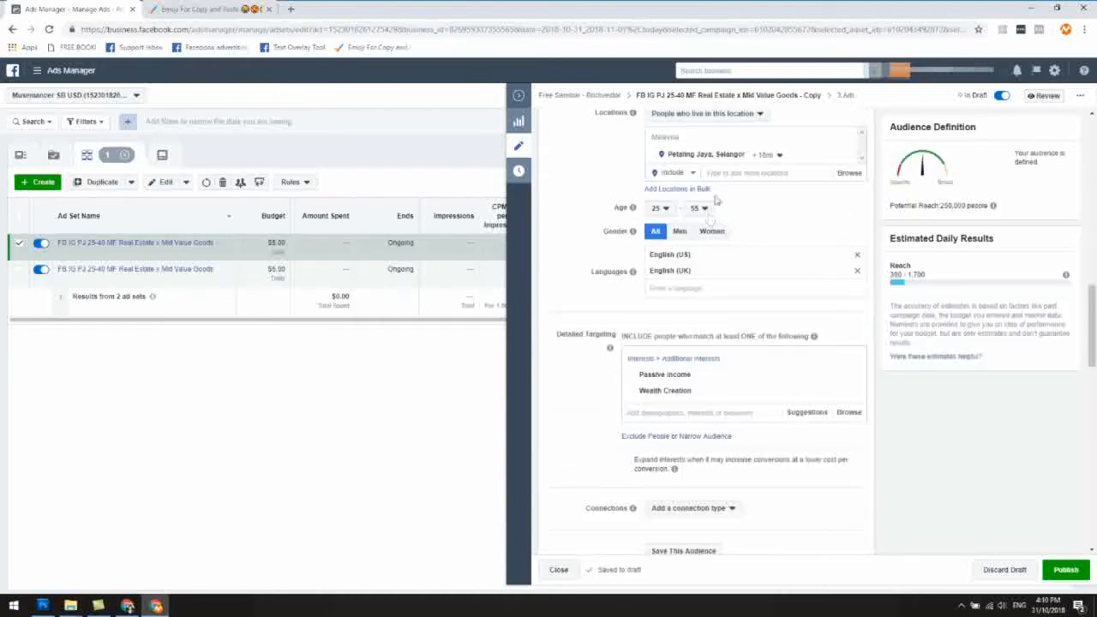
- Search the detailed targeting for income and add the Income Property interest, leaving the search text cleared
left_click(719, 412)
type("income")
scroll(717, 445, "down", 3)
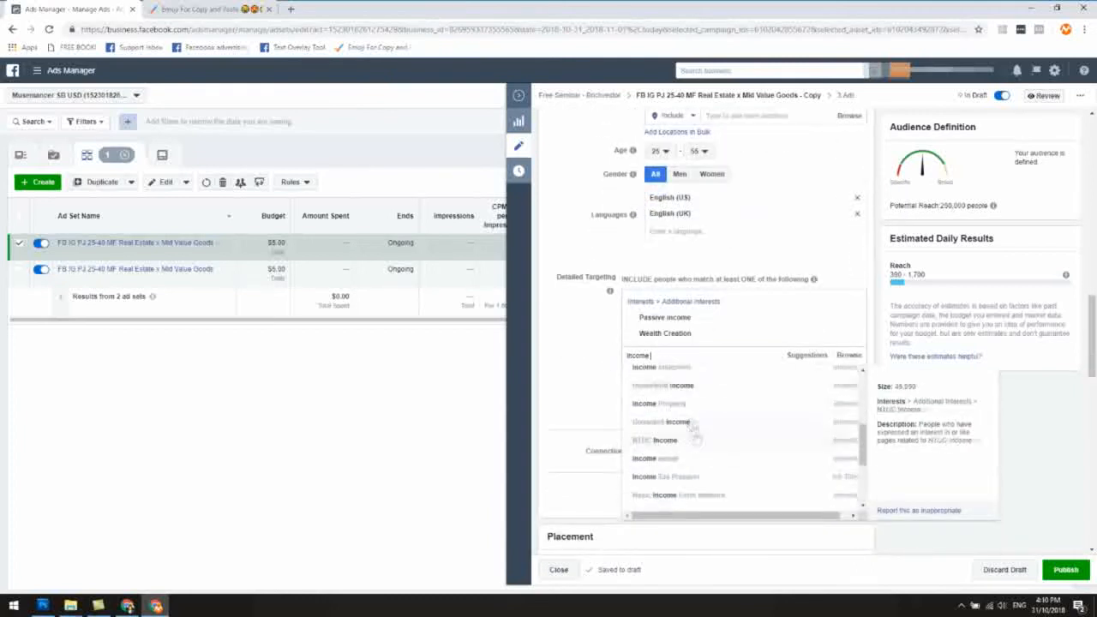
left_click(692, 426)
type("income")
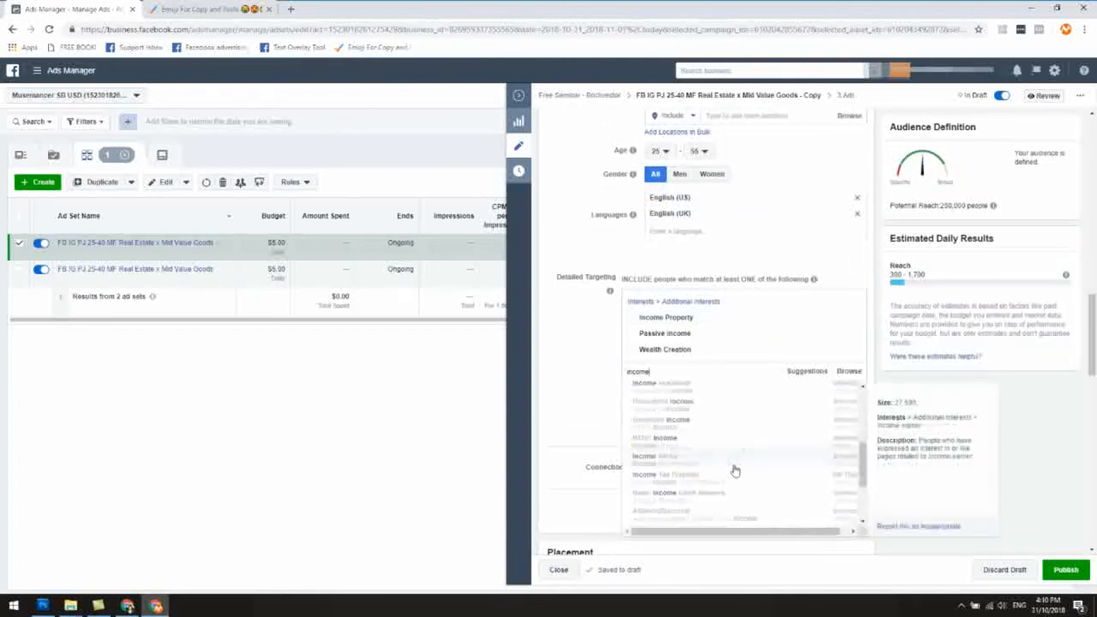
scroll(721, 459, "up", 5)
left_click_drag(655, 429, 623, 426)
key("BackSpace")
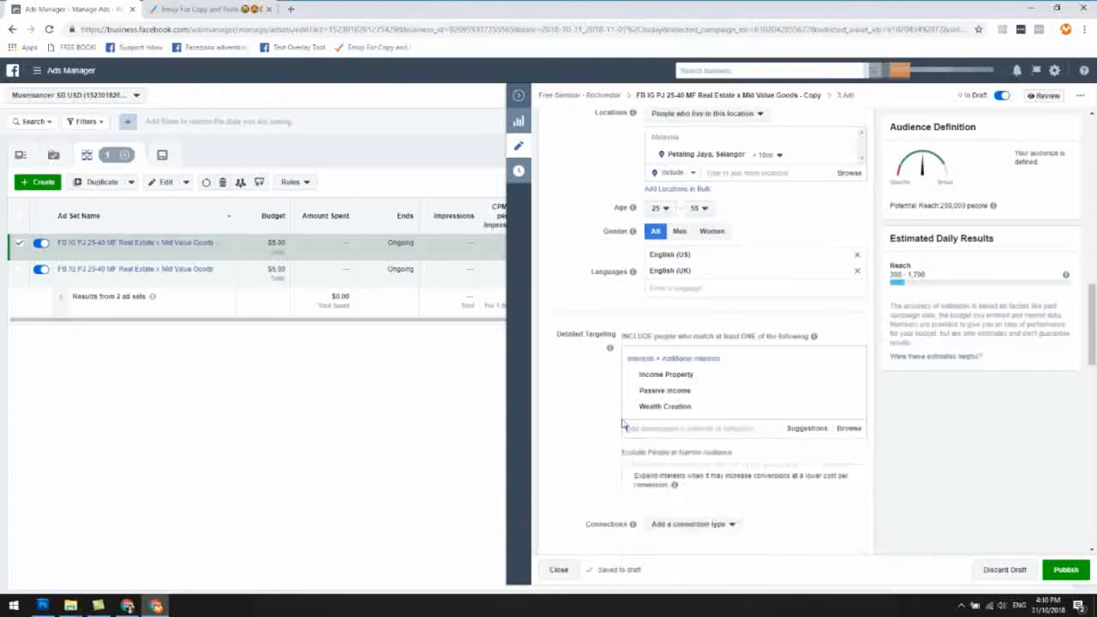
- Look up residual and rental in the detailed targeting, and add the Landlord interest
type("residual")
key("ctrl+a")
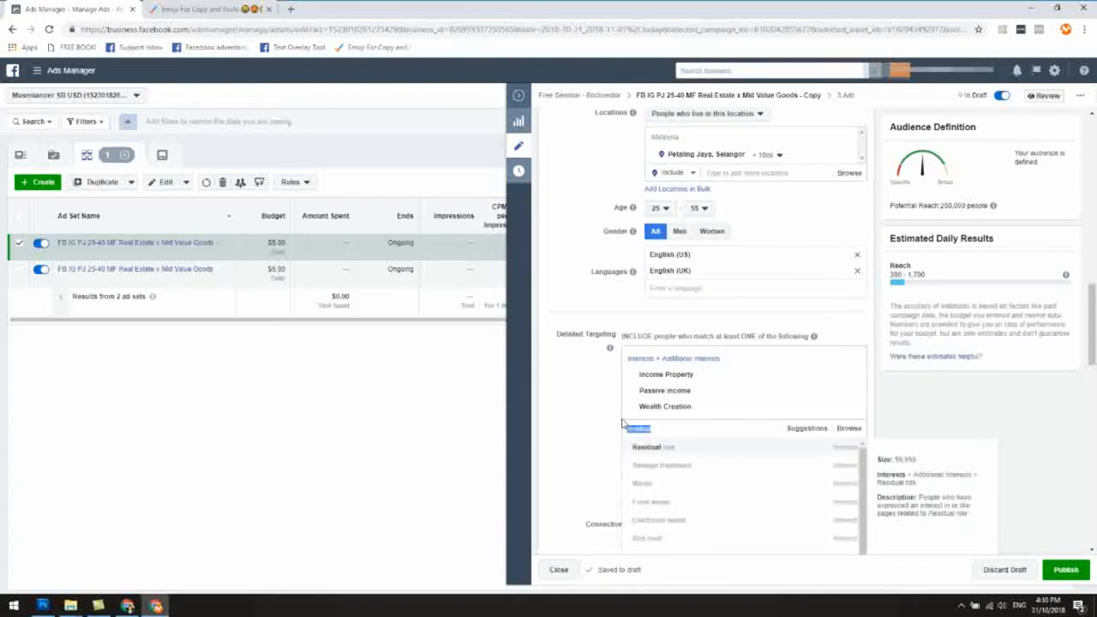
type("rental")
key("ctrl+a")
type("landlord")
left_click(683, 447)
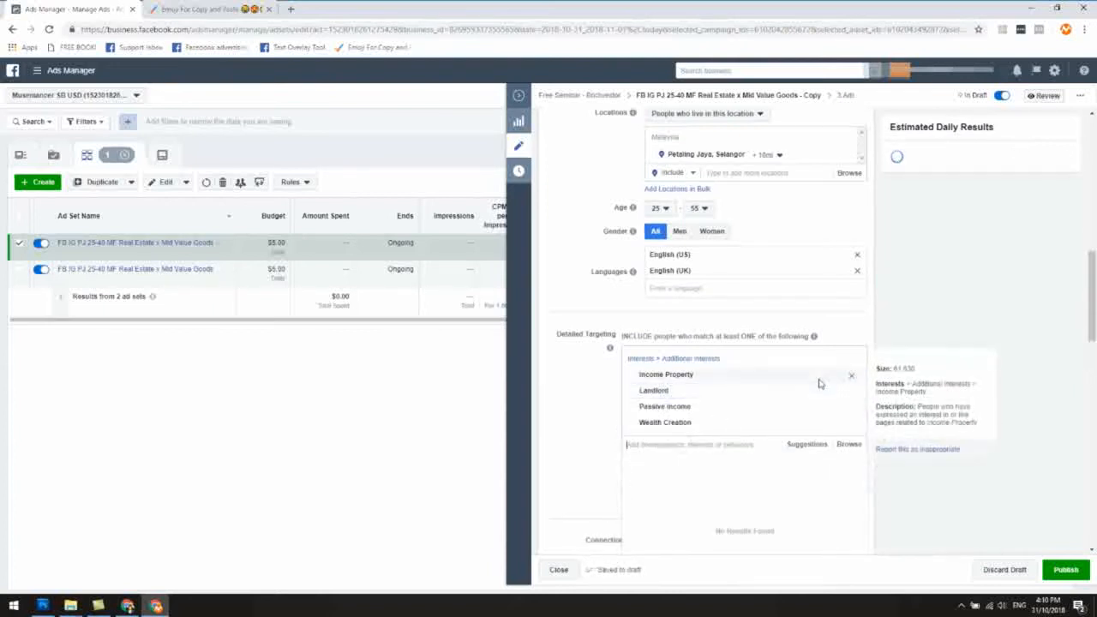
left_click(805, 429)
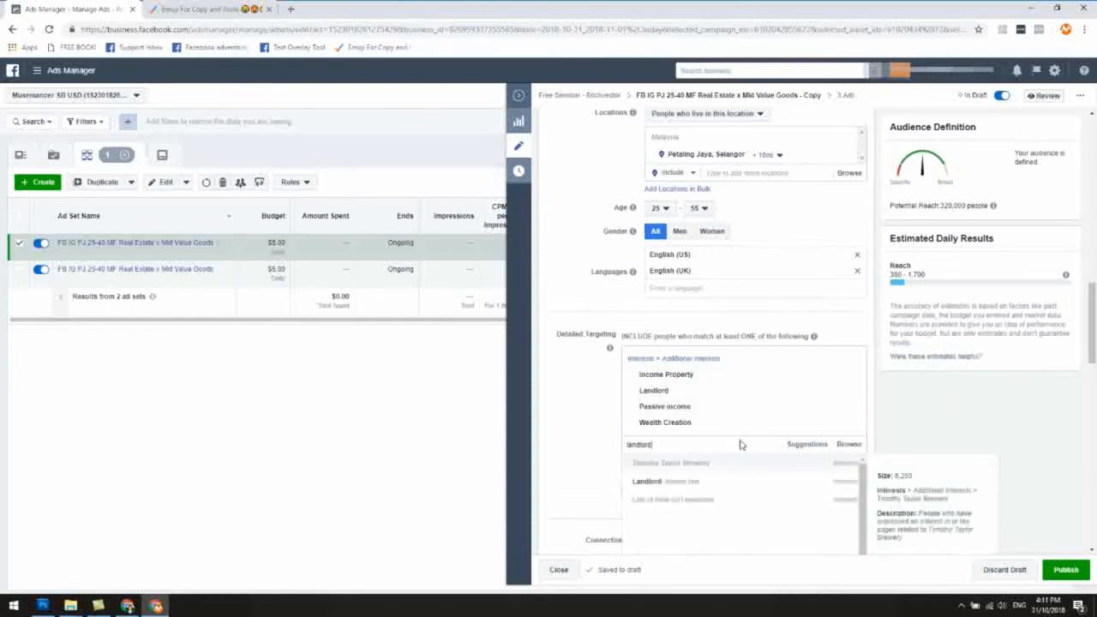
left_click(699, 208)
left_click(706, 379)
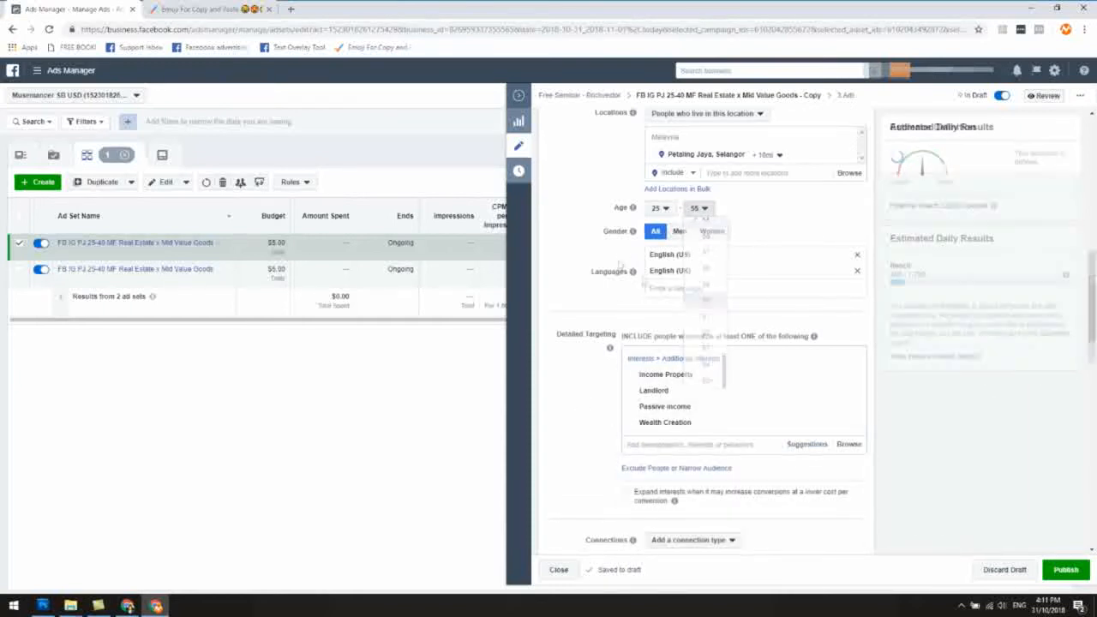
left_click(702, 208)
left_click(635, 269)
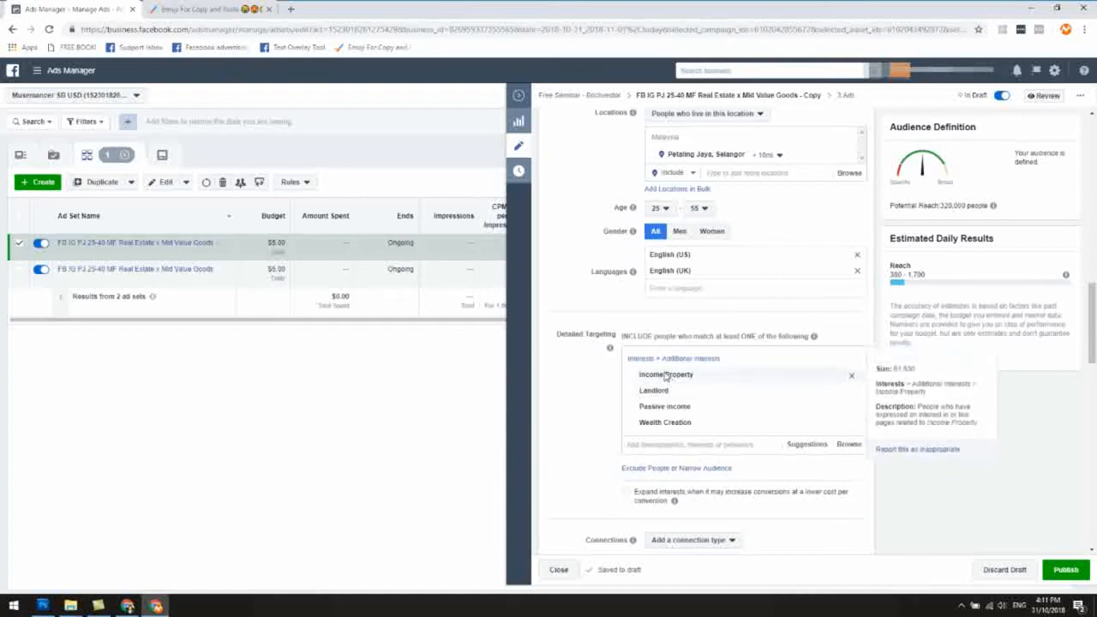
- Add the Real estate entrepreneur interest from the suggested detailed targeting options
left_click(814, 447)
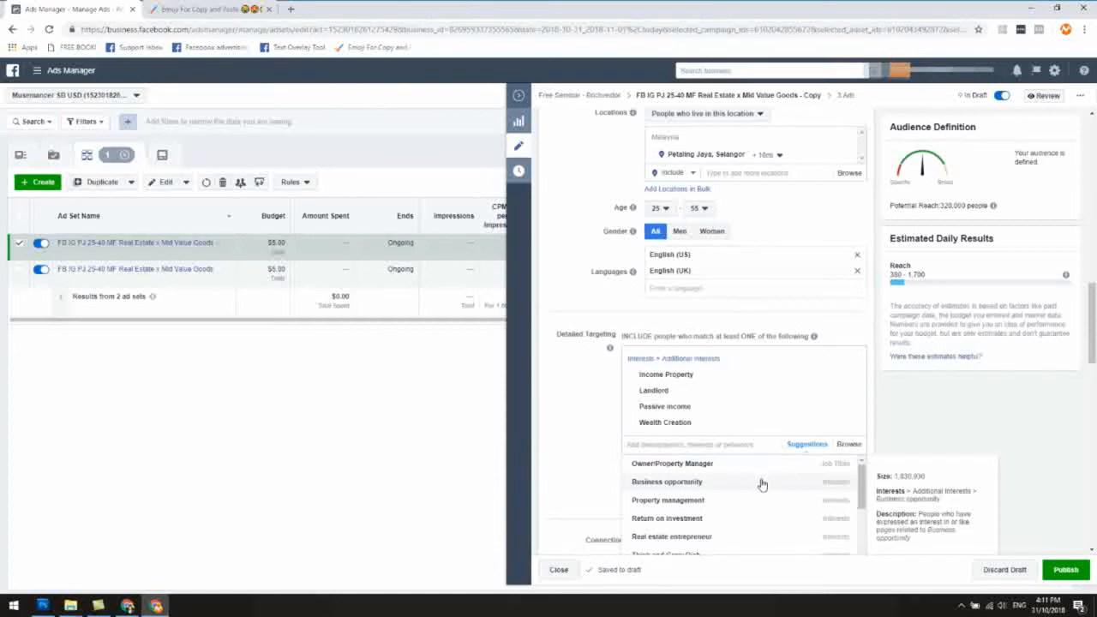
left_click(774, 536)
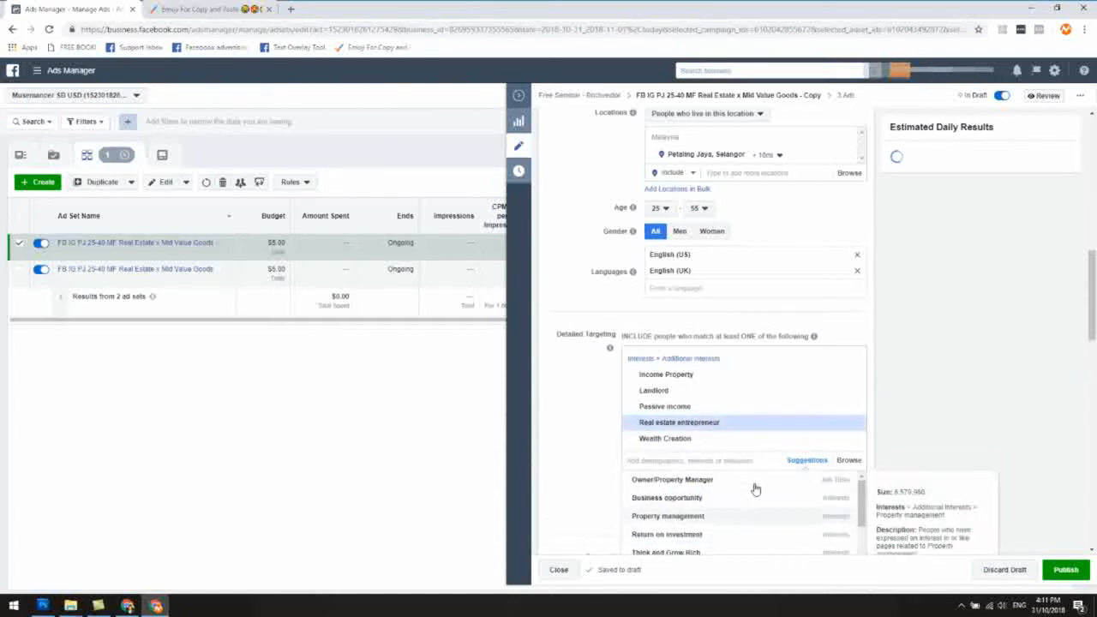
left_click(603, 398)
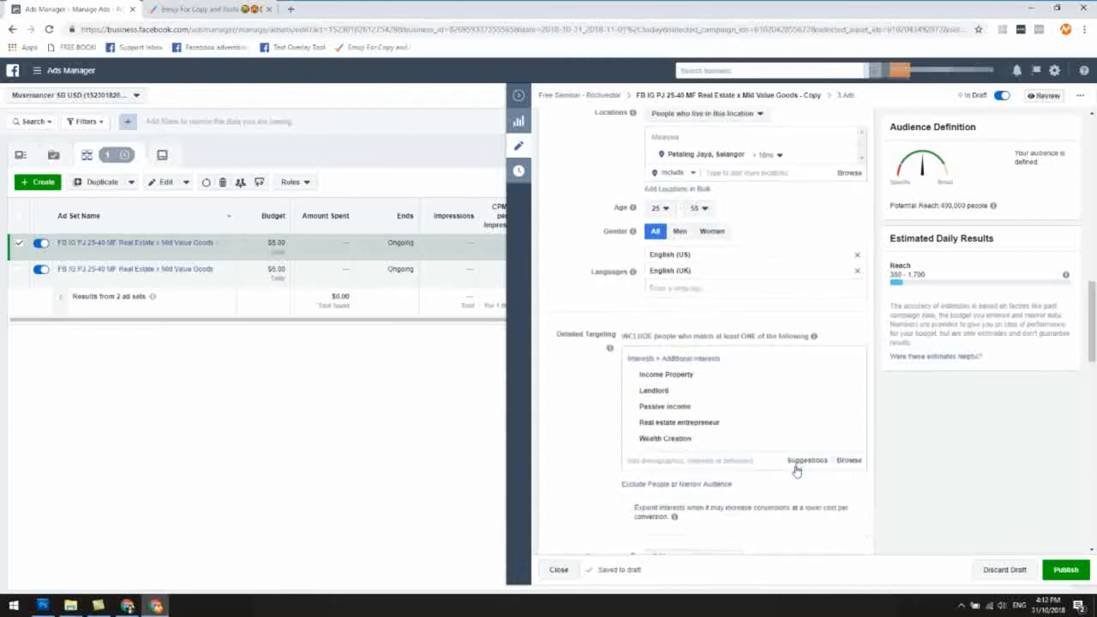
- Review the chosen interests, the placement platforms and devices, and the optimization and delivery settings of the duplicated ad set
mouse_move(692, 431)
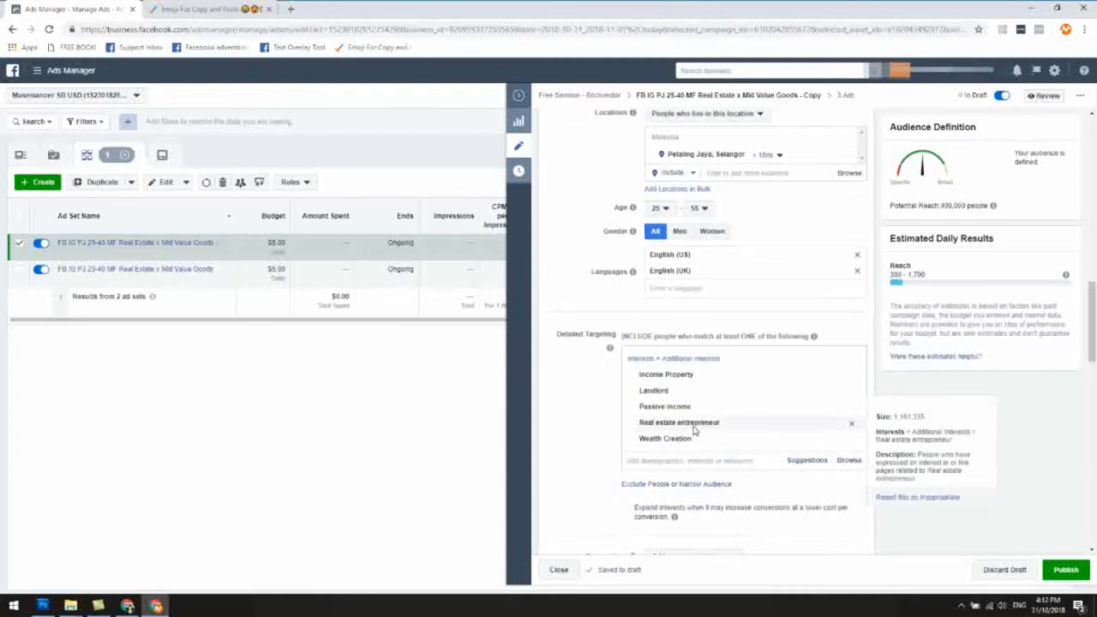
mouse_move(675, 414)
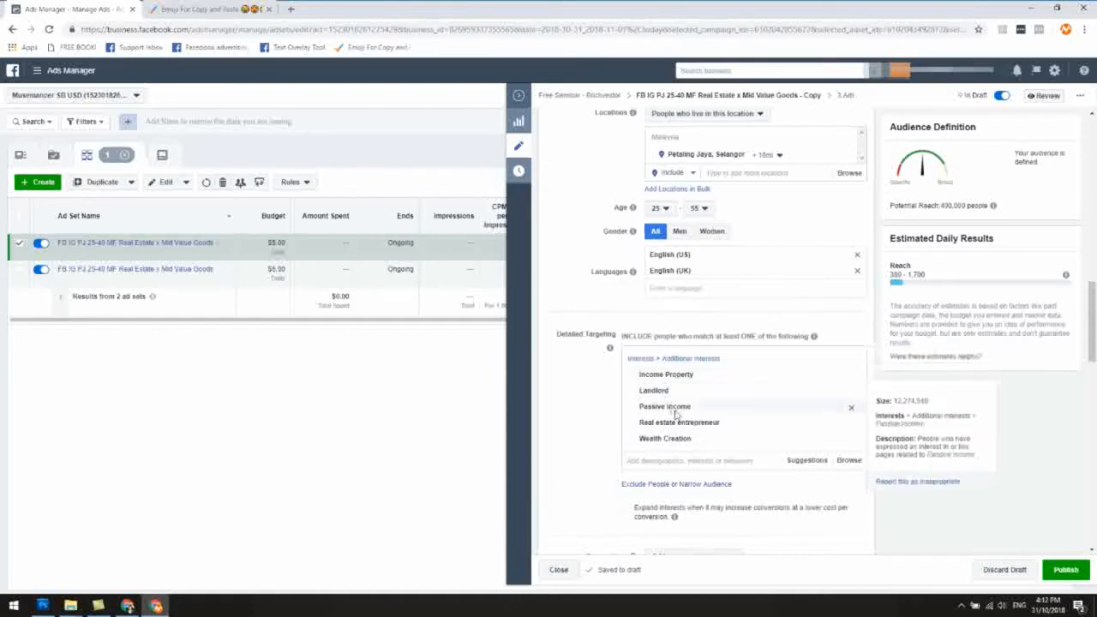
scroll(681, 433, "down", 4)
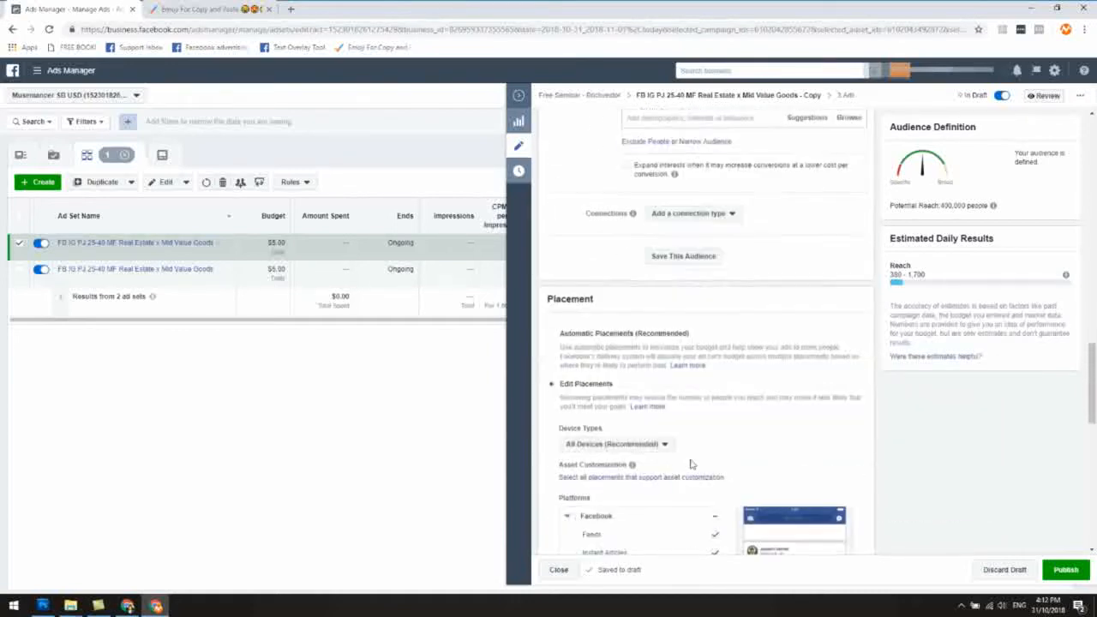
scroll(692, 463, "down", 2)
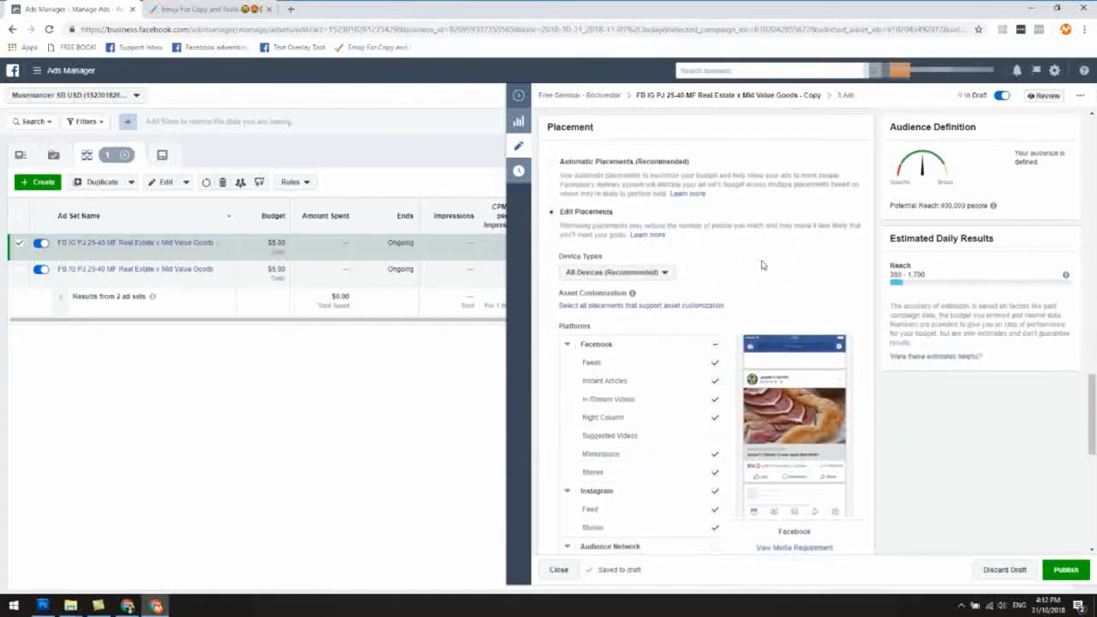
scroll(761, 266, "down", 2)
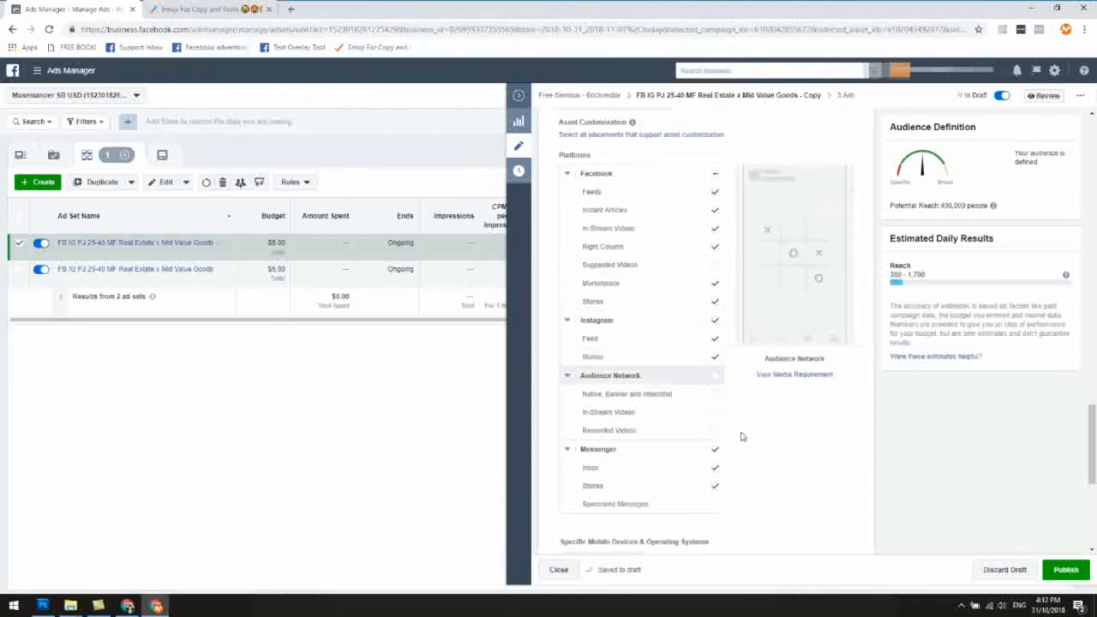
scroll(742, 436, "down", 4)
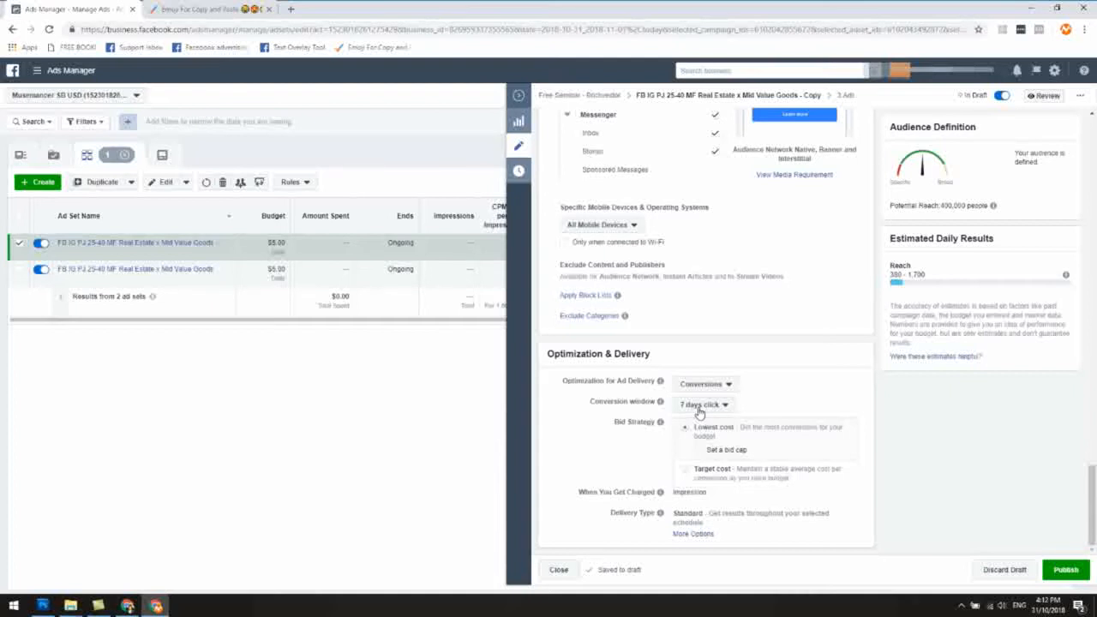
scroll(814, 386, "up", 15)
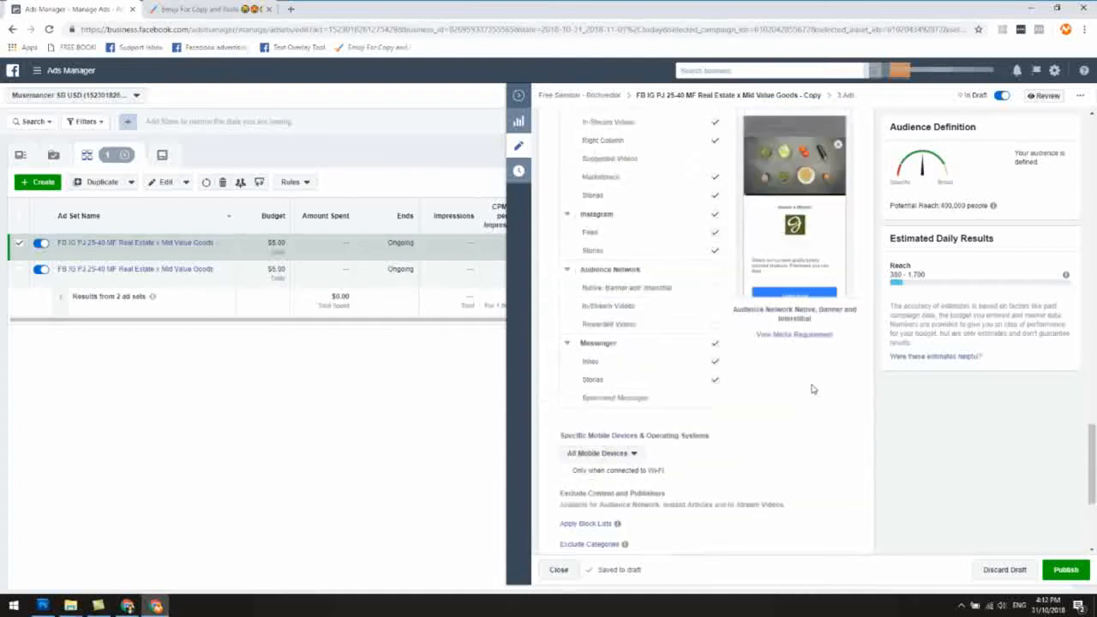
scroll(814, 389, "up", 5)
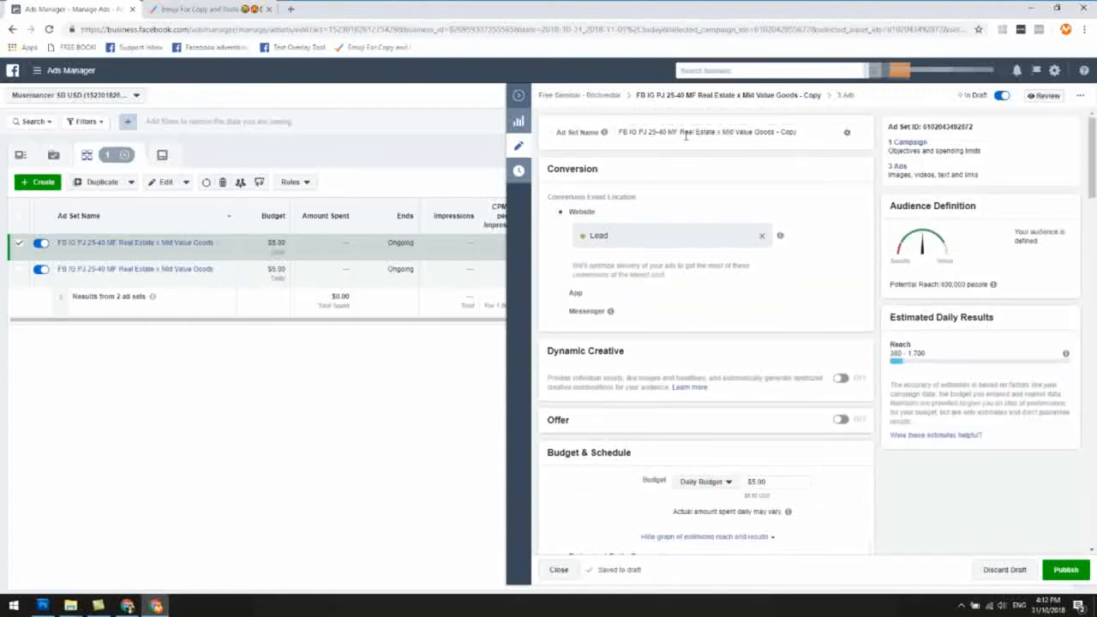
- Rename the duplicated ad set as FB IG PJ 25-40 MF Income Property and publish it
left_click_drag(680, 133, 804, 151)
key("BackSpace")
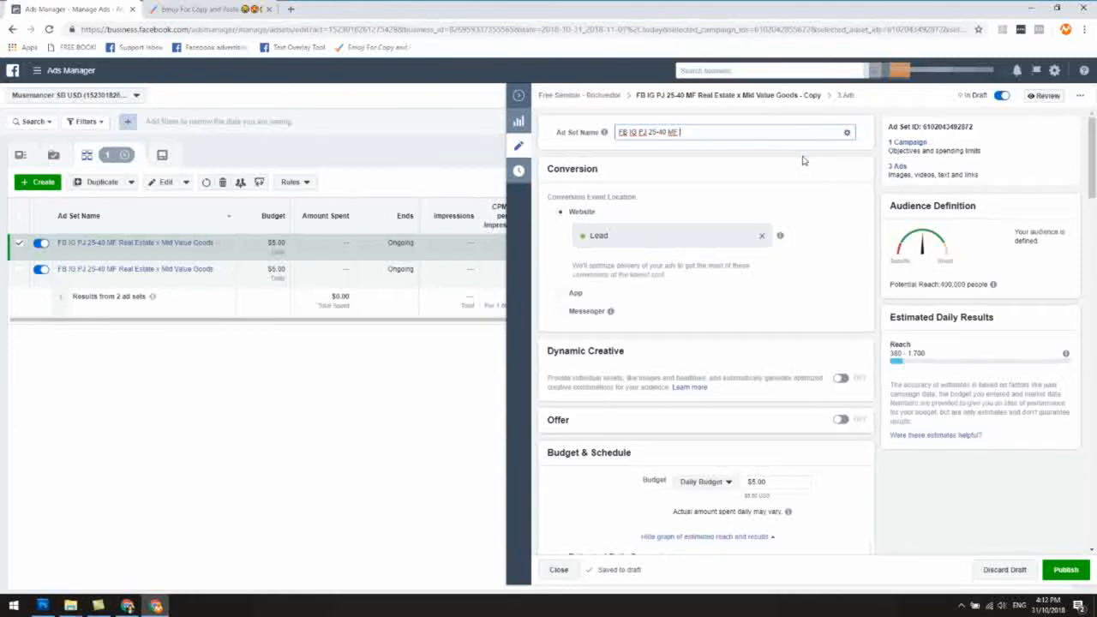
scroll(804, 160, "down", 10)
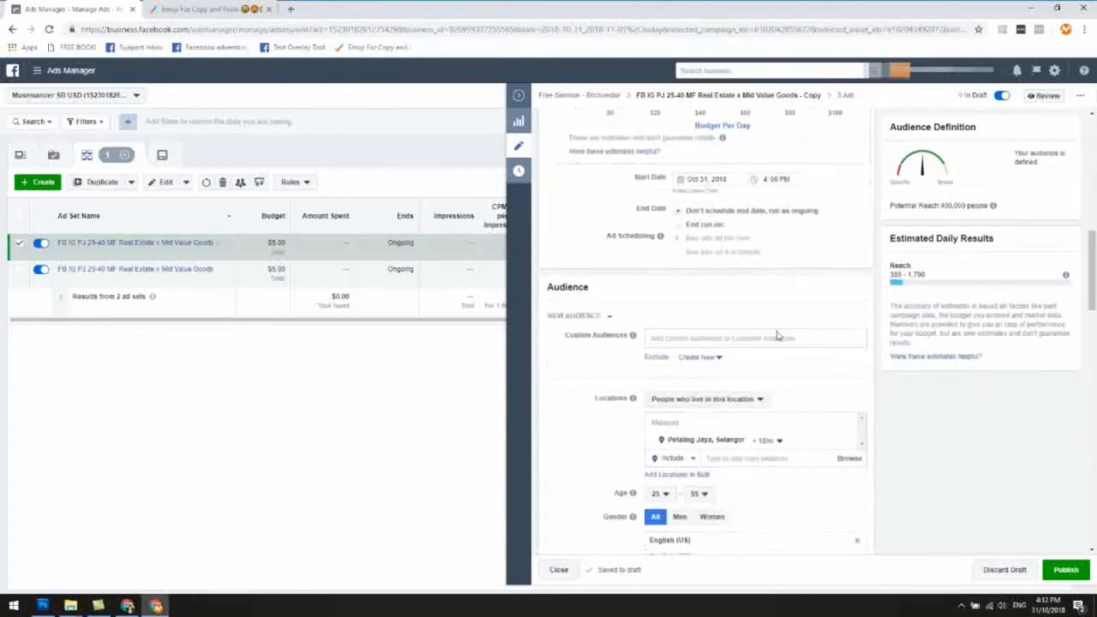
scroll(765, 359, "down", 2)
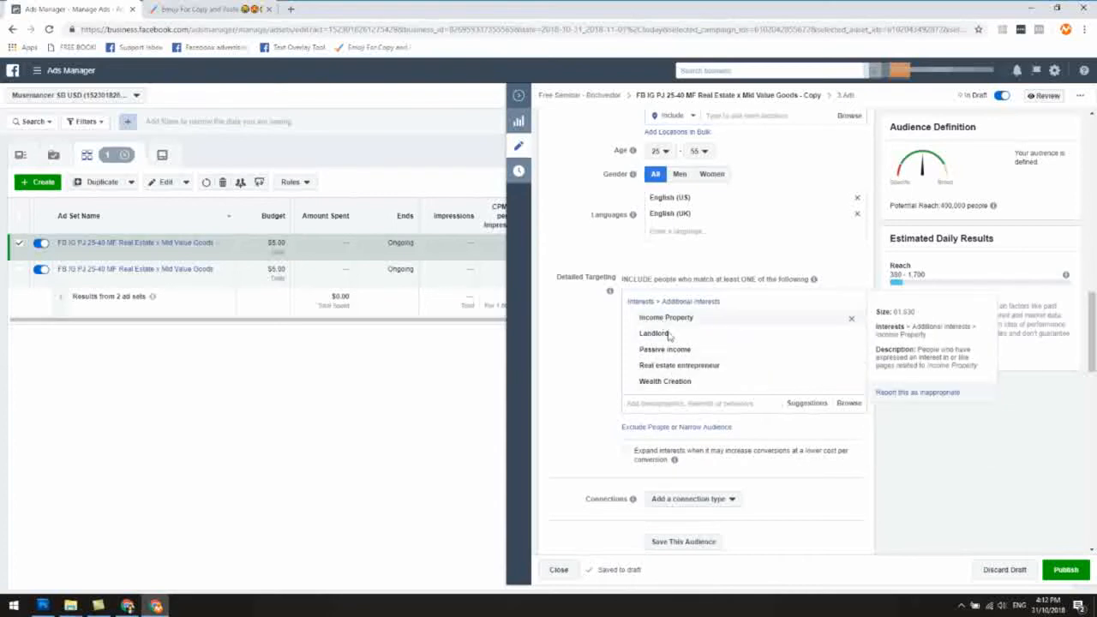
scroll(665, 313, "up", 15)
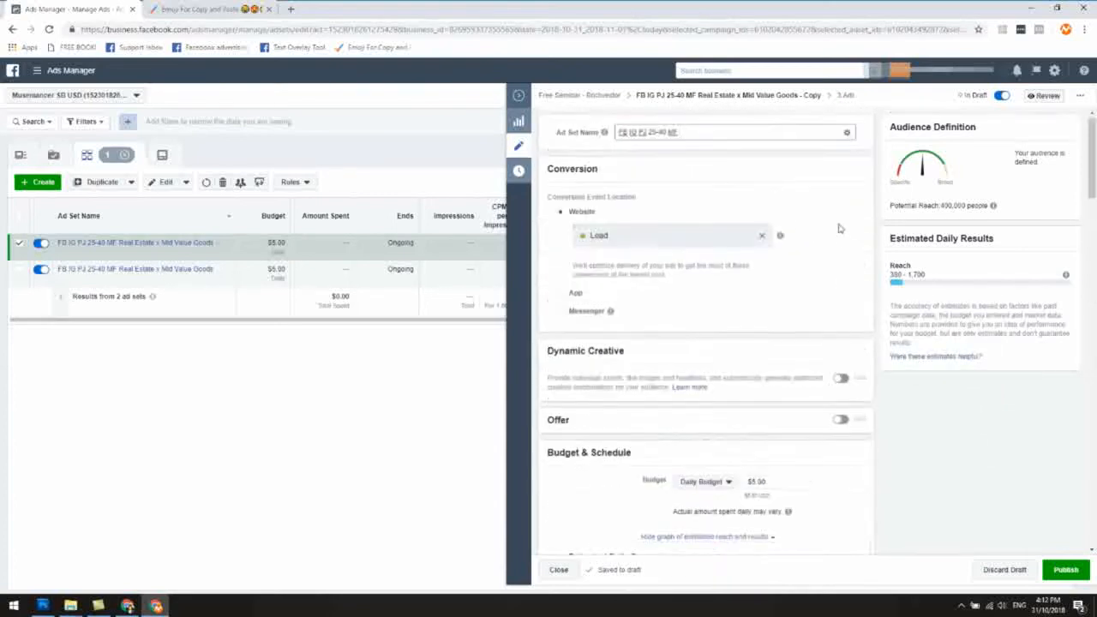
type("Income Property")
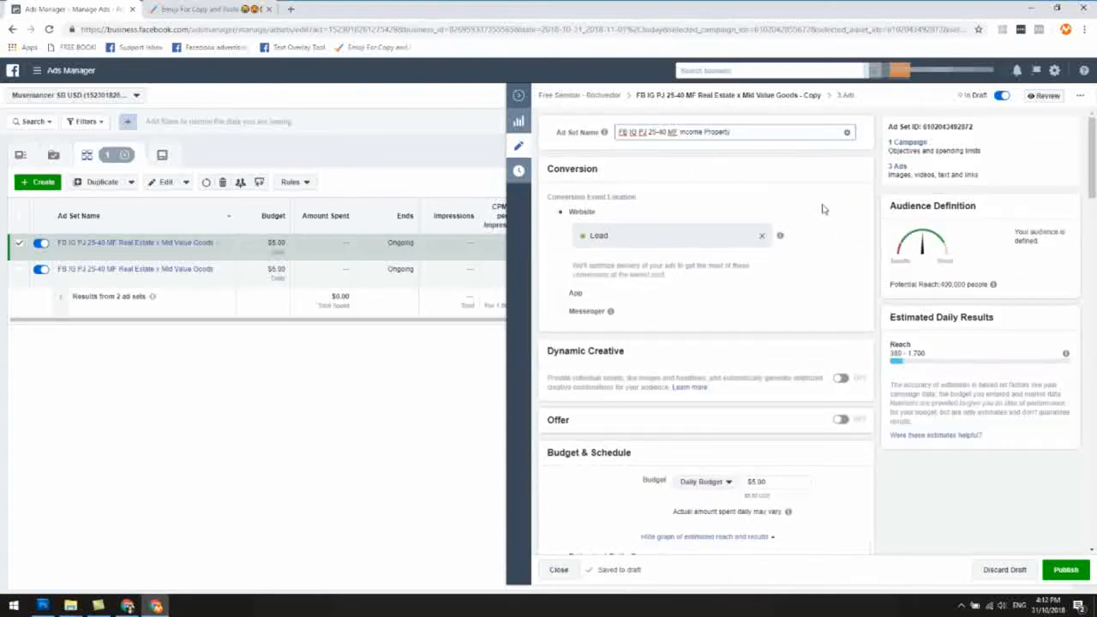
left_click(822, 209)
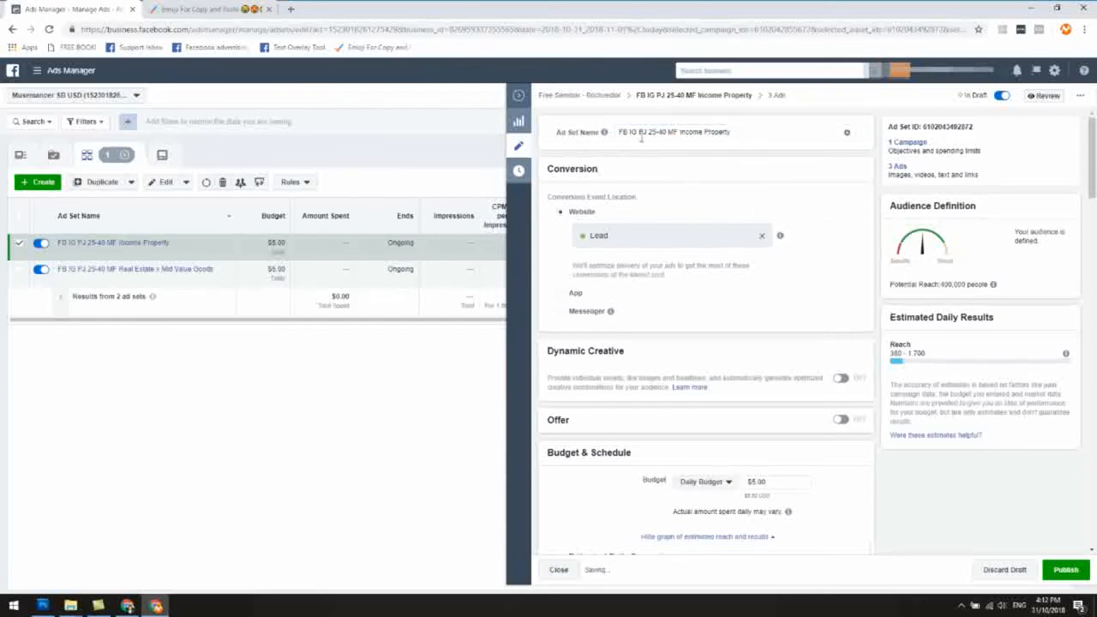
scroll(832, 360, "down", 8)
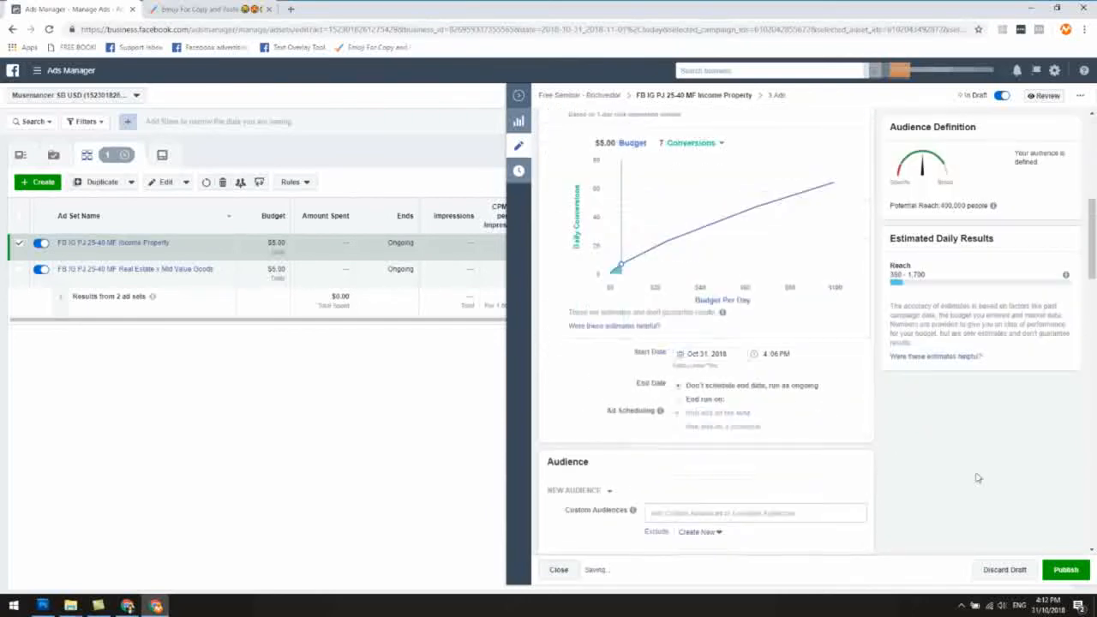
left_click(1062, 569)
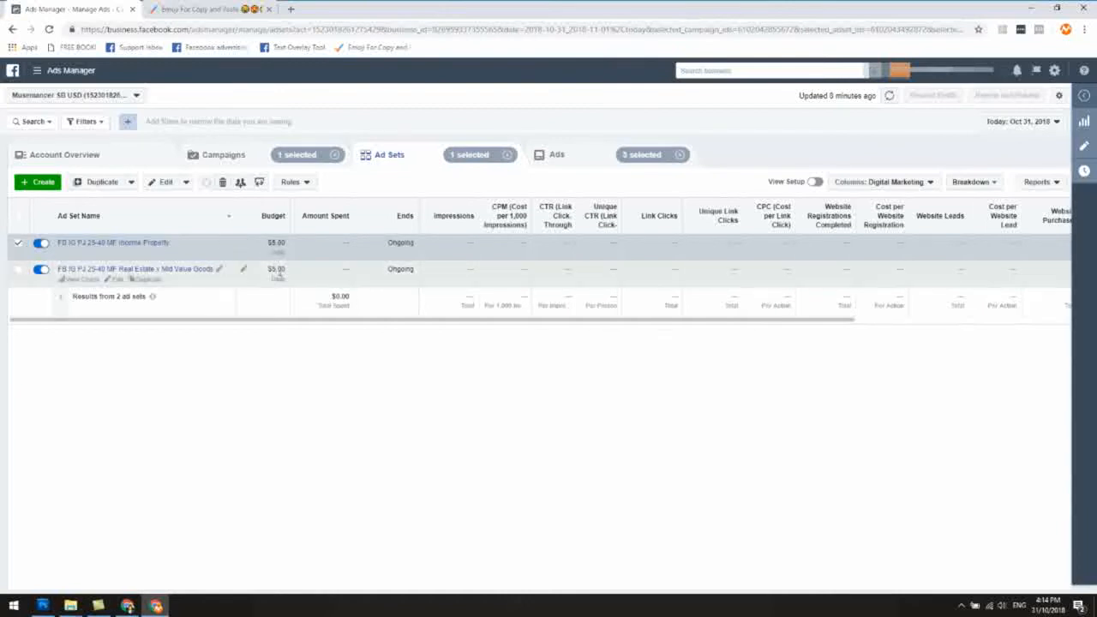
- Preview the Image 3, Image 1 and Image 2 ads in the Income Property ad set
left_click(556, 161)
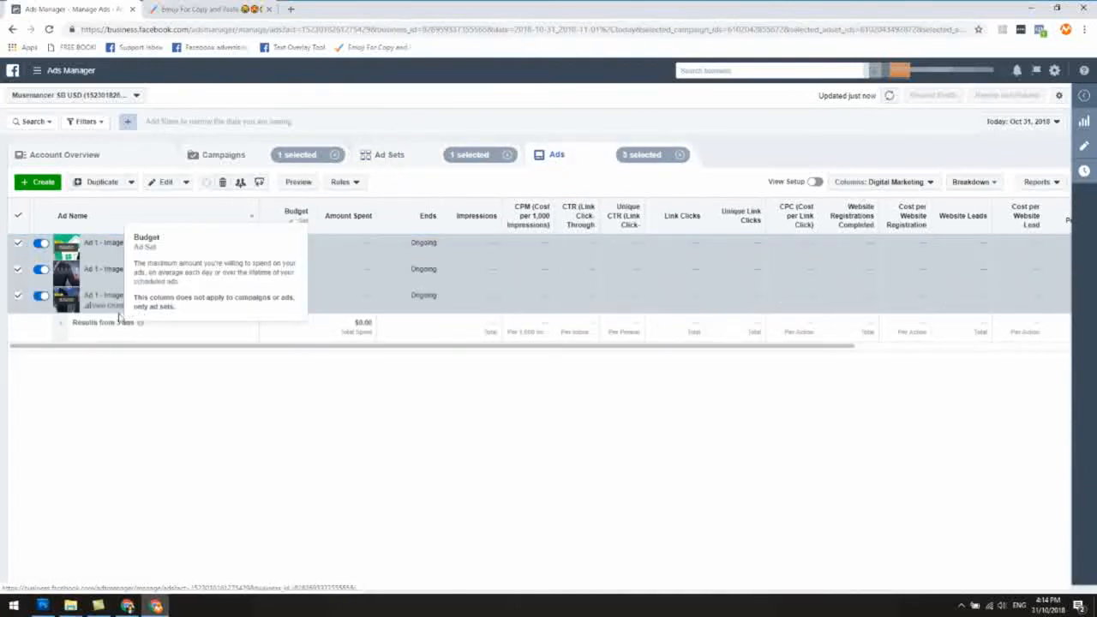
mouse_move(139, 310)
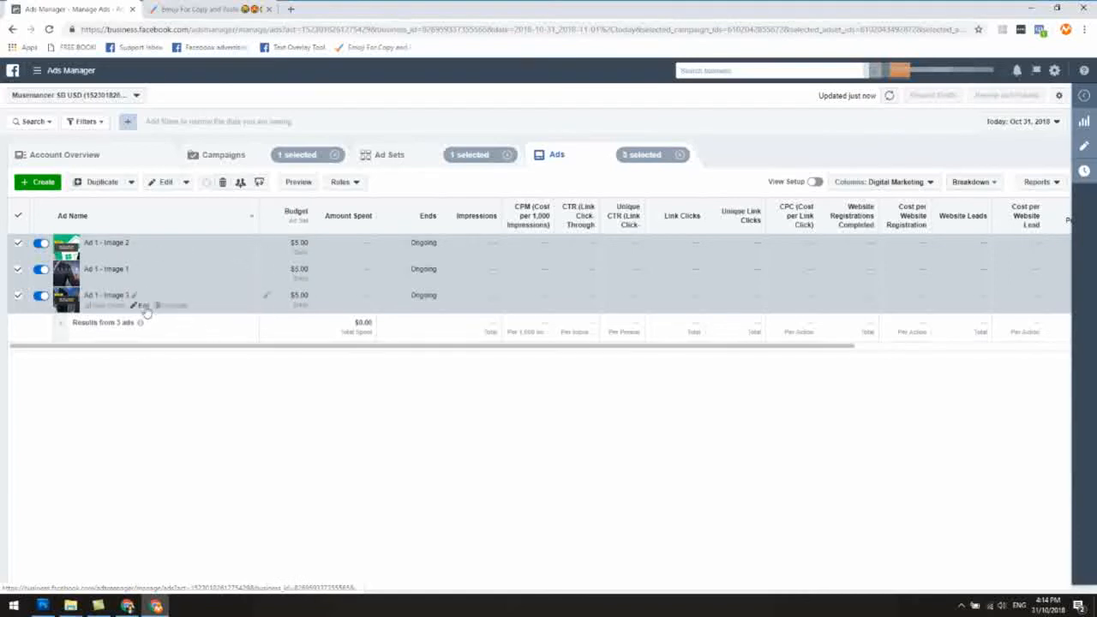
left_click(143, 306)
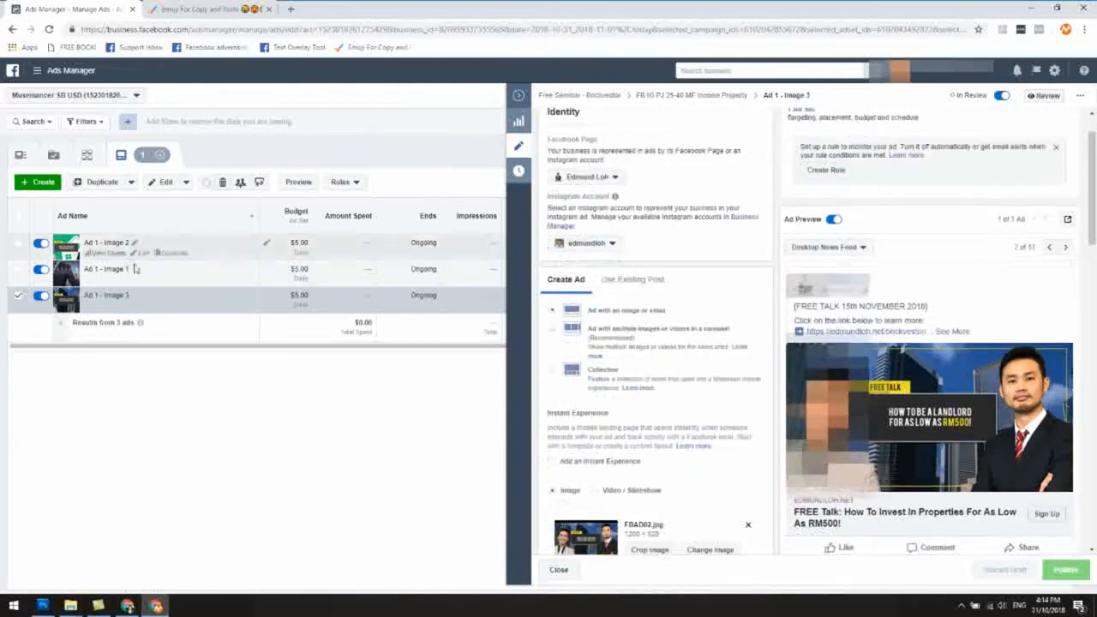
left_click(142, 284)
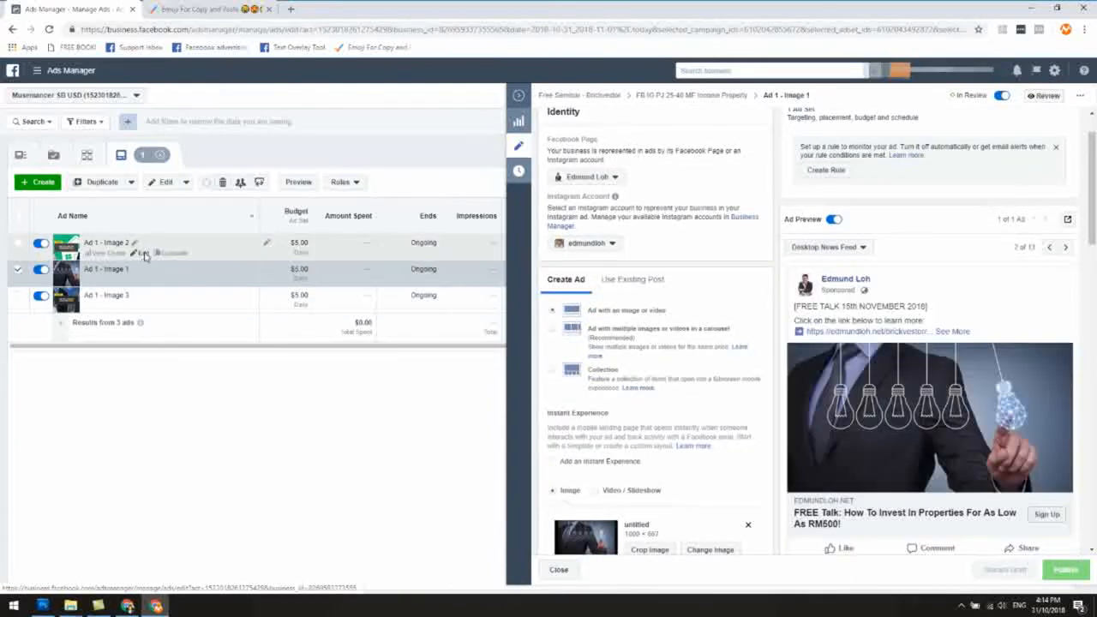
left_click(144, 253)
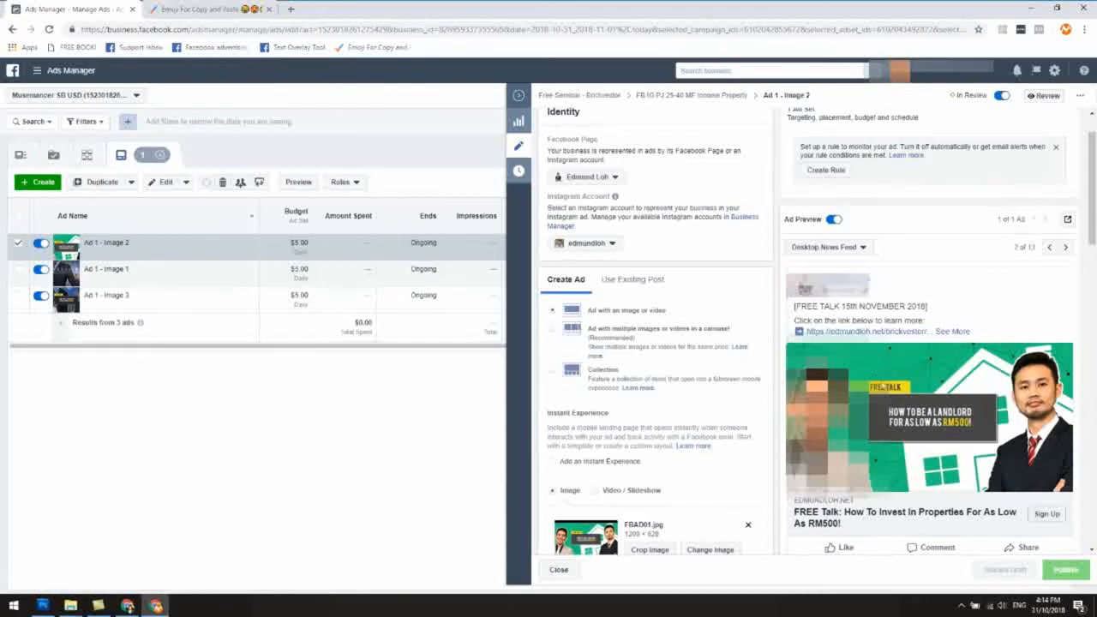
- Open the Facebook post with comments for the Income Property ad set's Ad 1 - Image 2, and return to Ads Manager
scroll(771, 342, "down", 2)
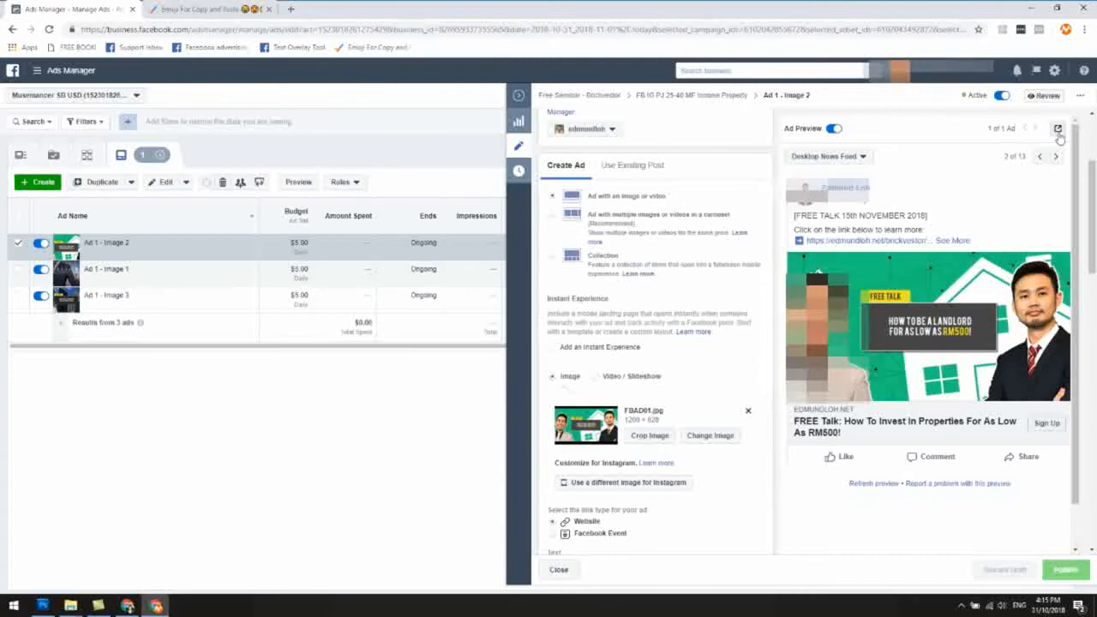
left_click(1058, 130)
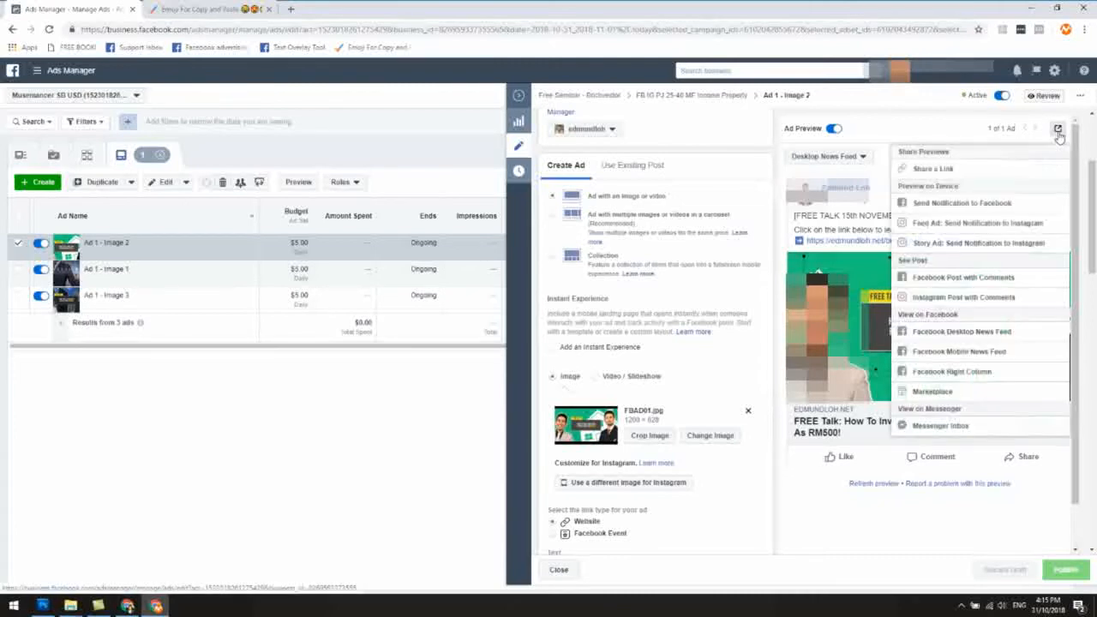
left_click(966, 286)
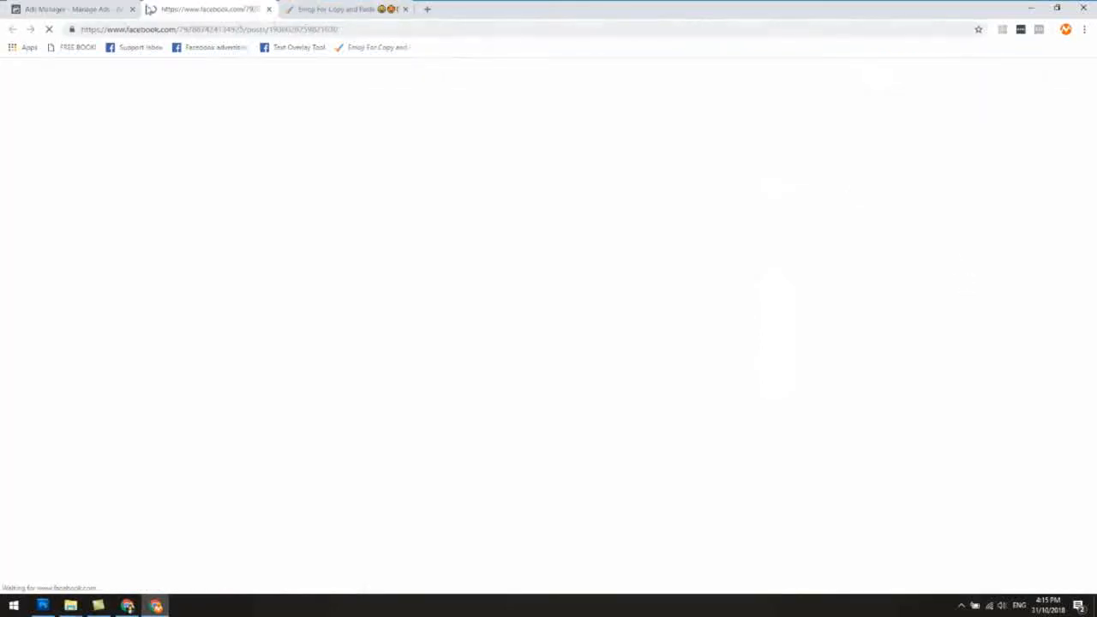
left_click(59, 8)
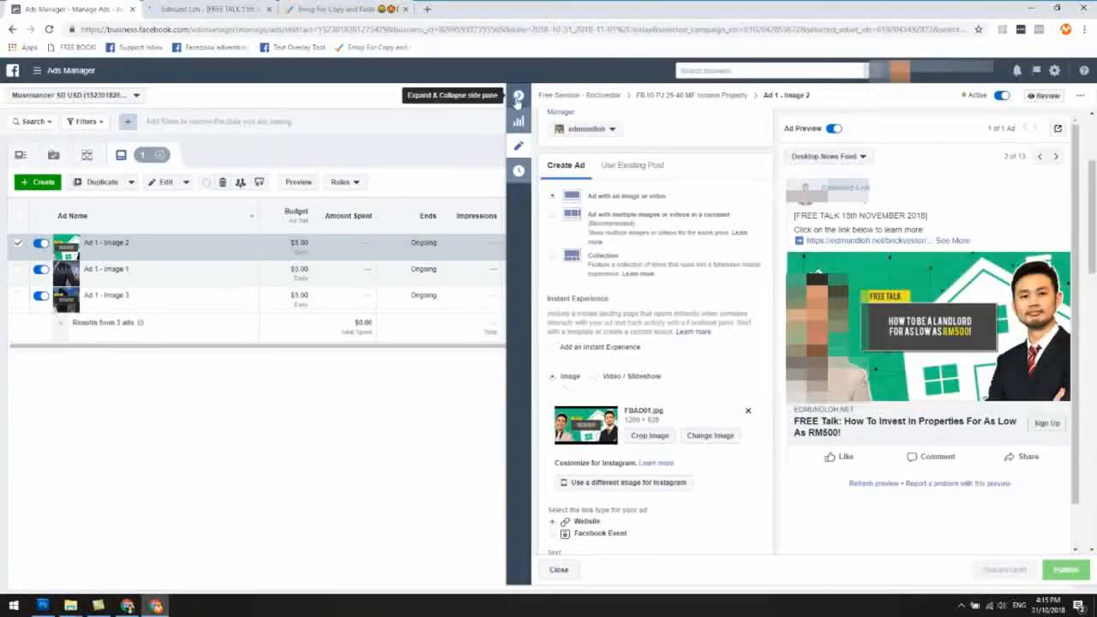
- Show only the ads of the Real Estate x Mid Value Goods ad set and open its Ad 1 - Image 2 for editing
left_click(514, 98)
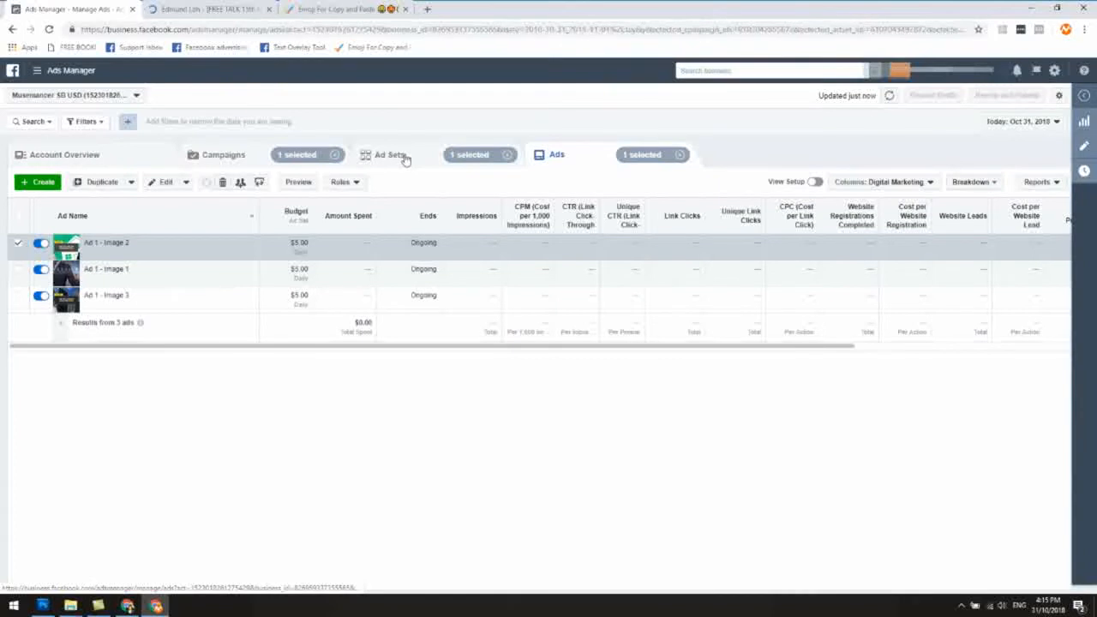
left_click(402, 156)
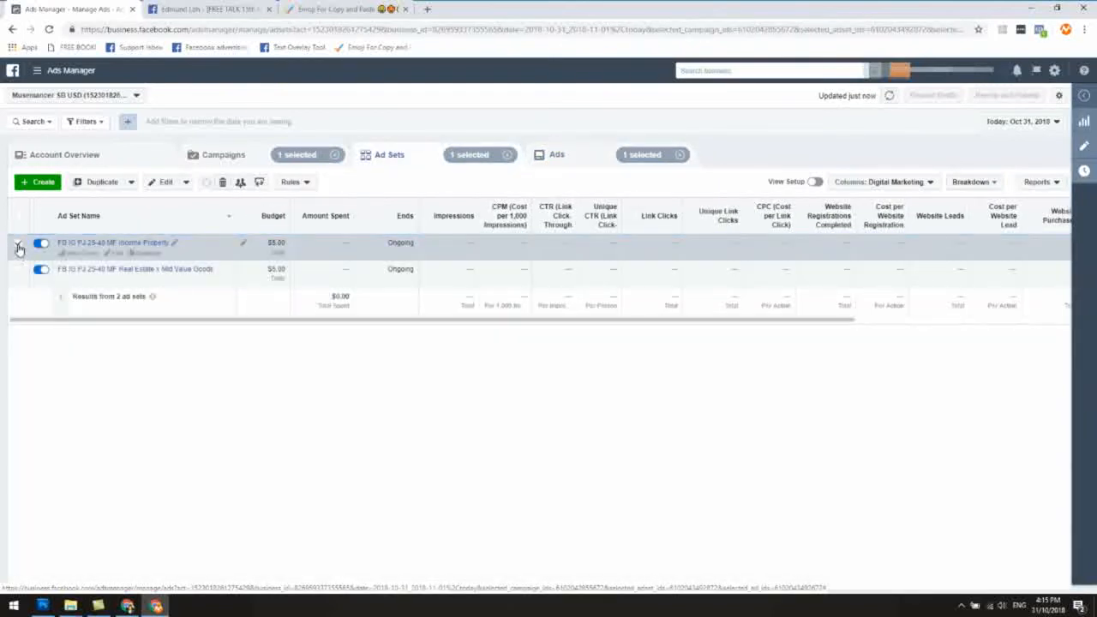
left_click(19, 244)
left_click(19, 270)
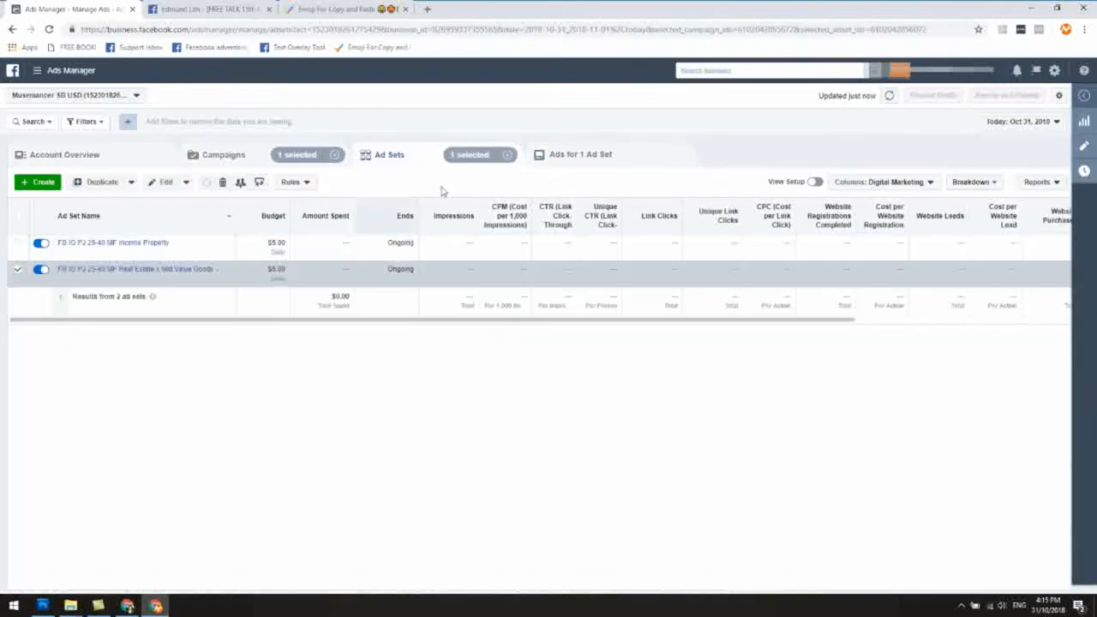
left_click(616, 157)
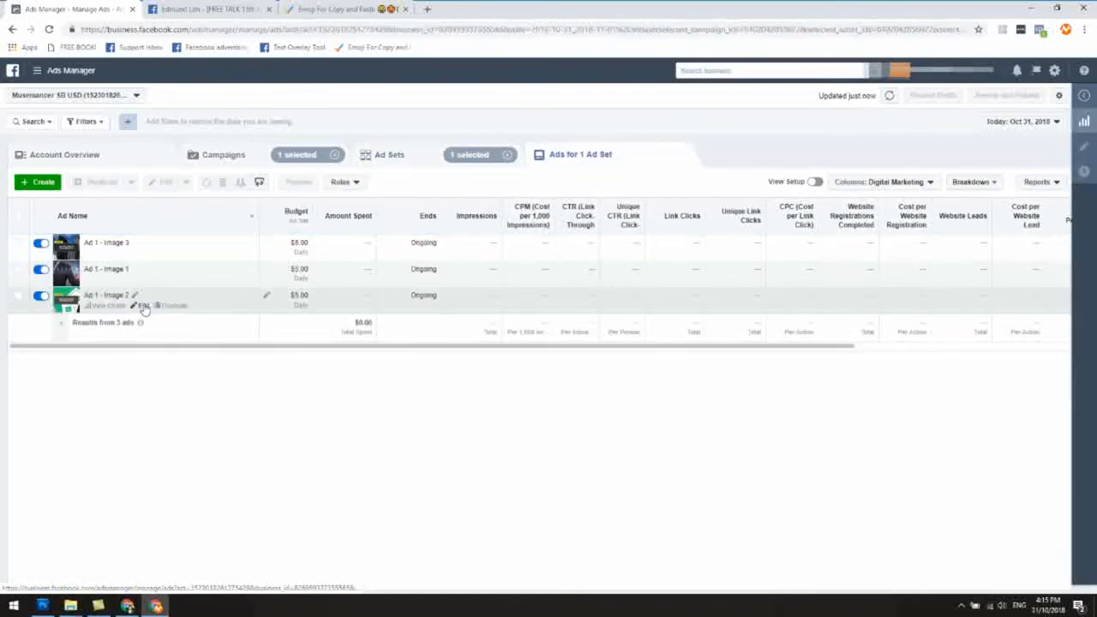
left_click(143, 306)
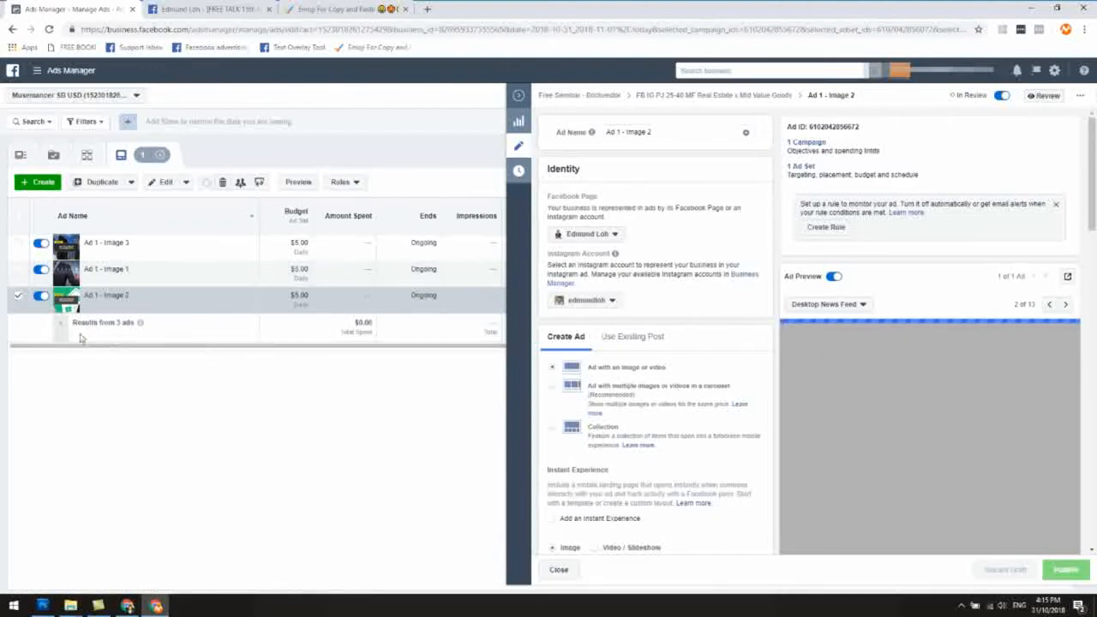
- Open the Facebook post with comments for the Real Estate x Mid Value Goods ad set's Ad 1 - Image 2
scroll(989, 347, "down", 1)
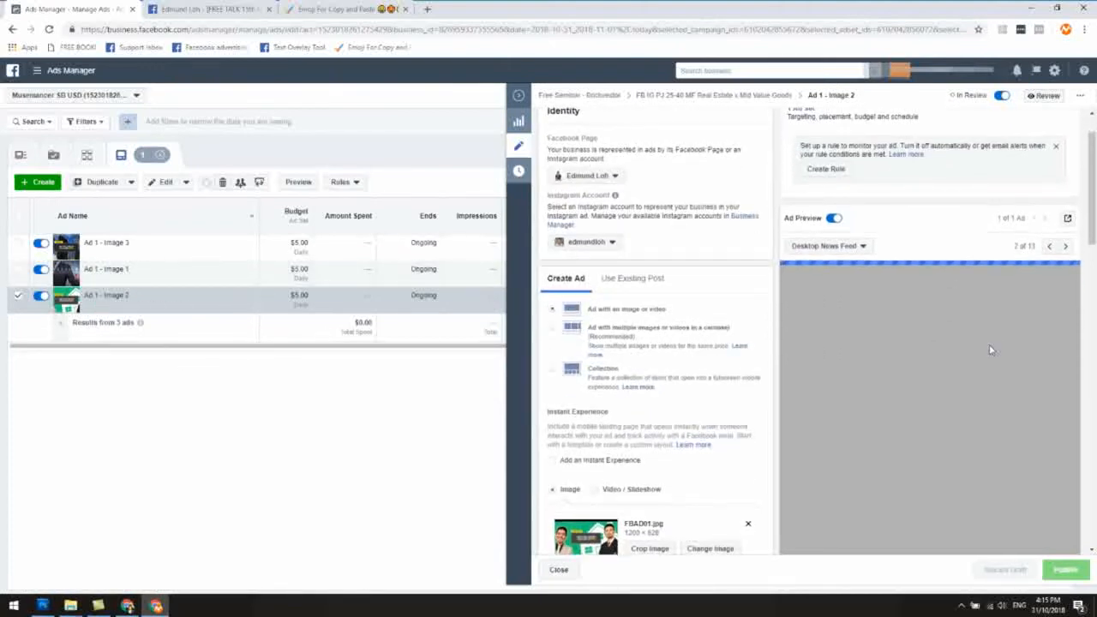
scroll(992, 348, "down", 1)
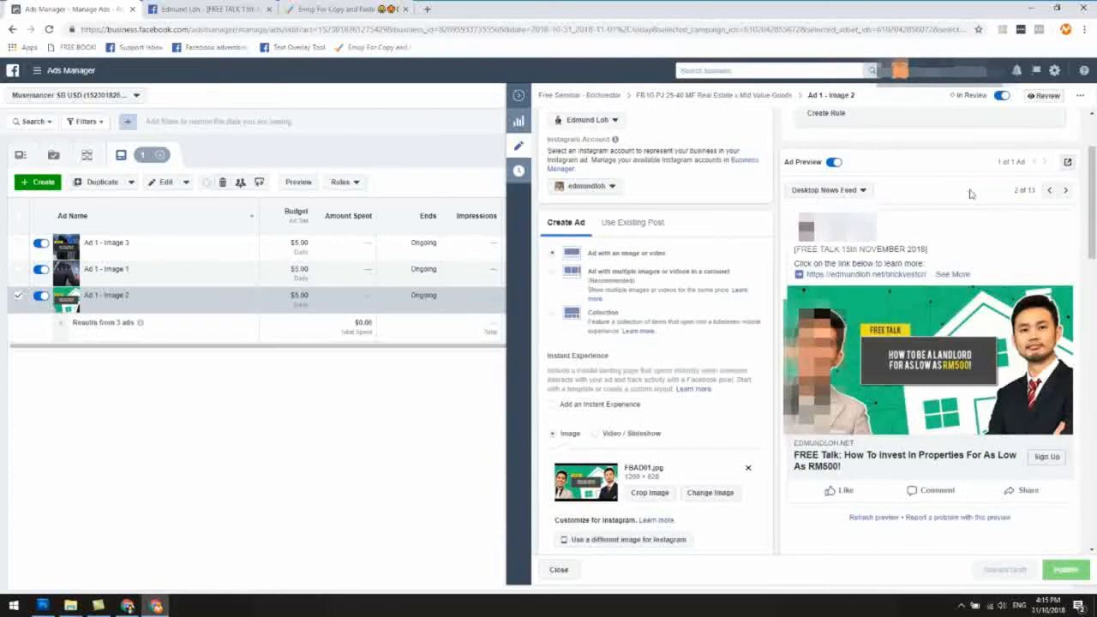
left_click(1068, 164)
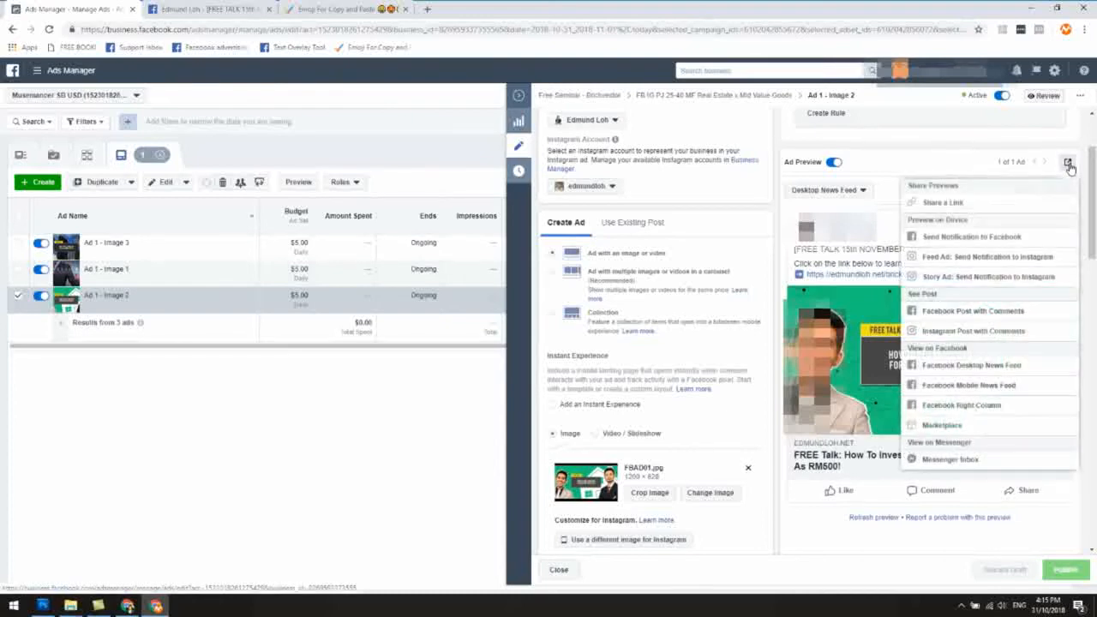
left_click(971, 319)
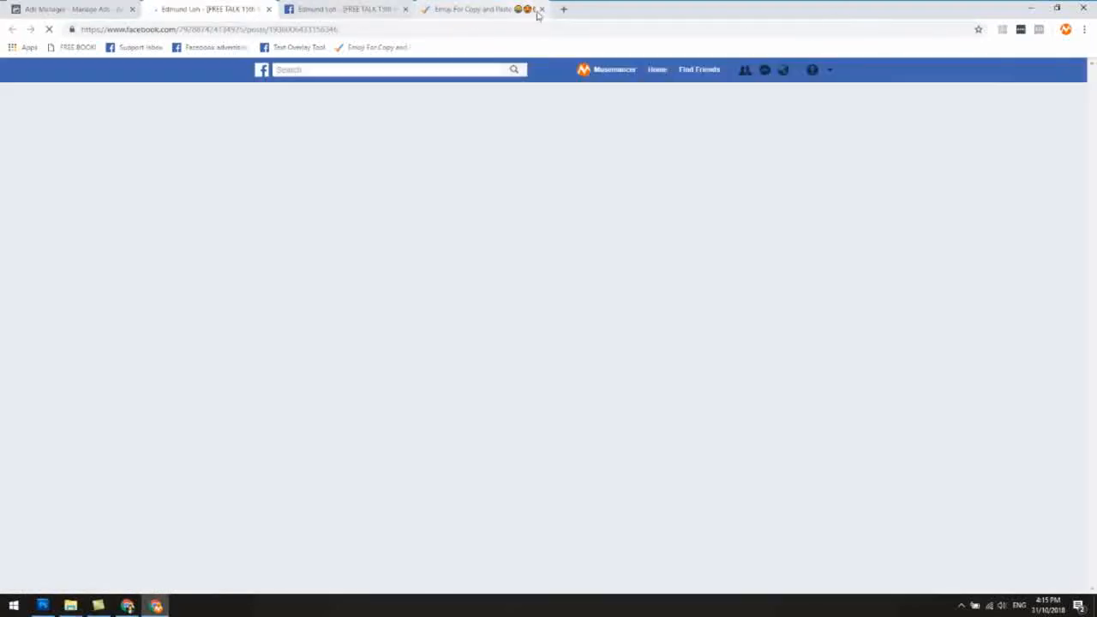
- Close the emoji page and compare the text, image and engagement area of the two ad sets' Image 2 posts
left_click(541, 9)
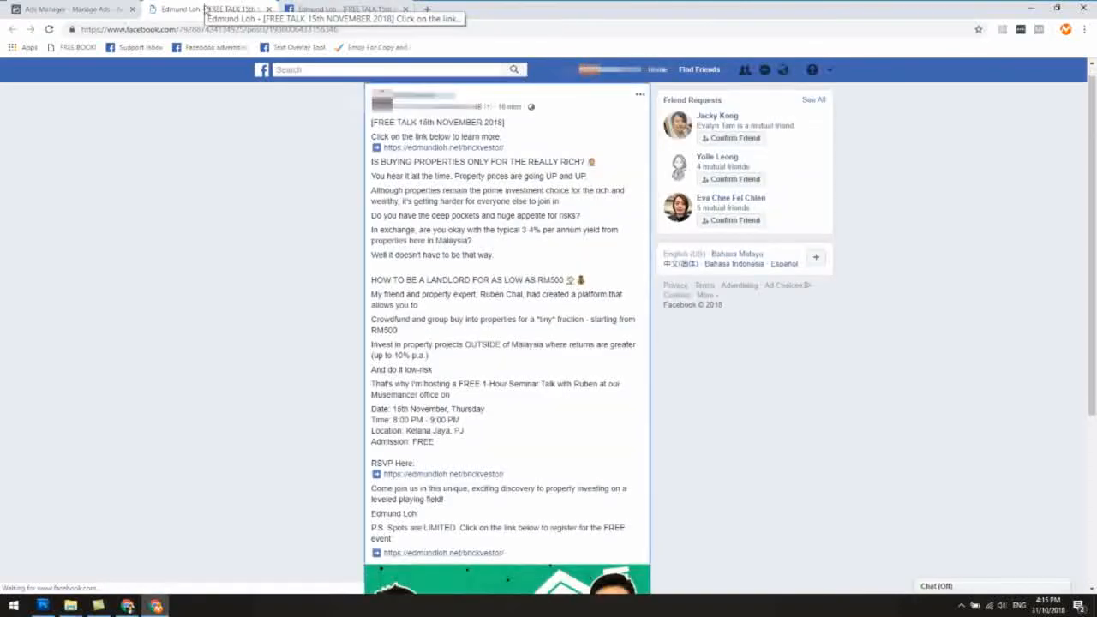
scroll(309, 224, "down", 3)
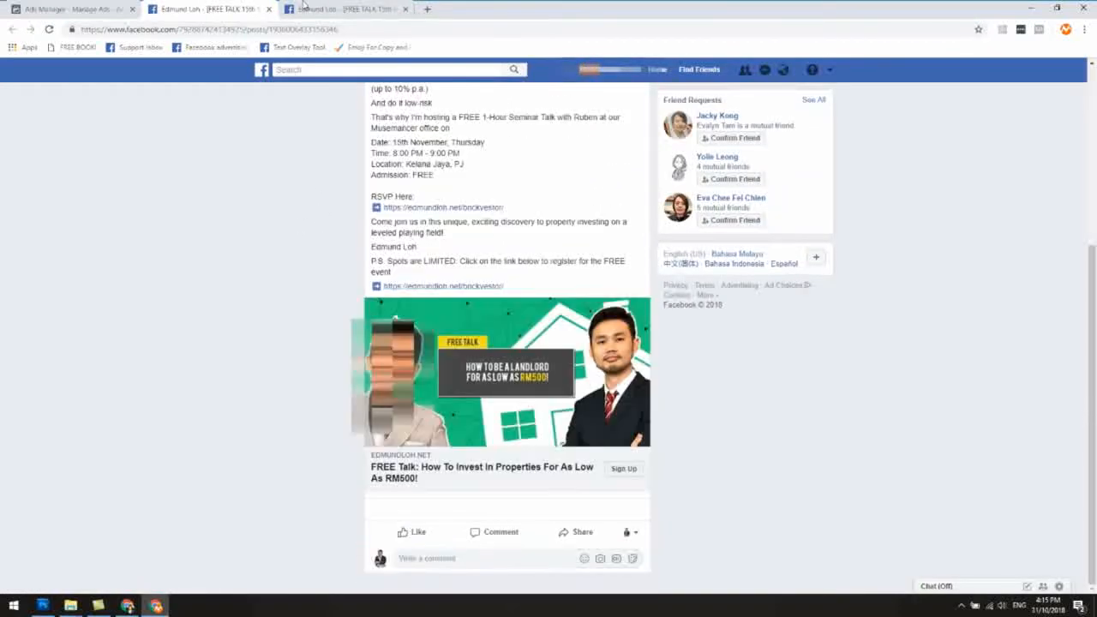
left_click(302, 9)
scroll(302, 255, "down", 4)
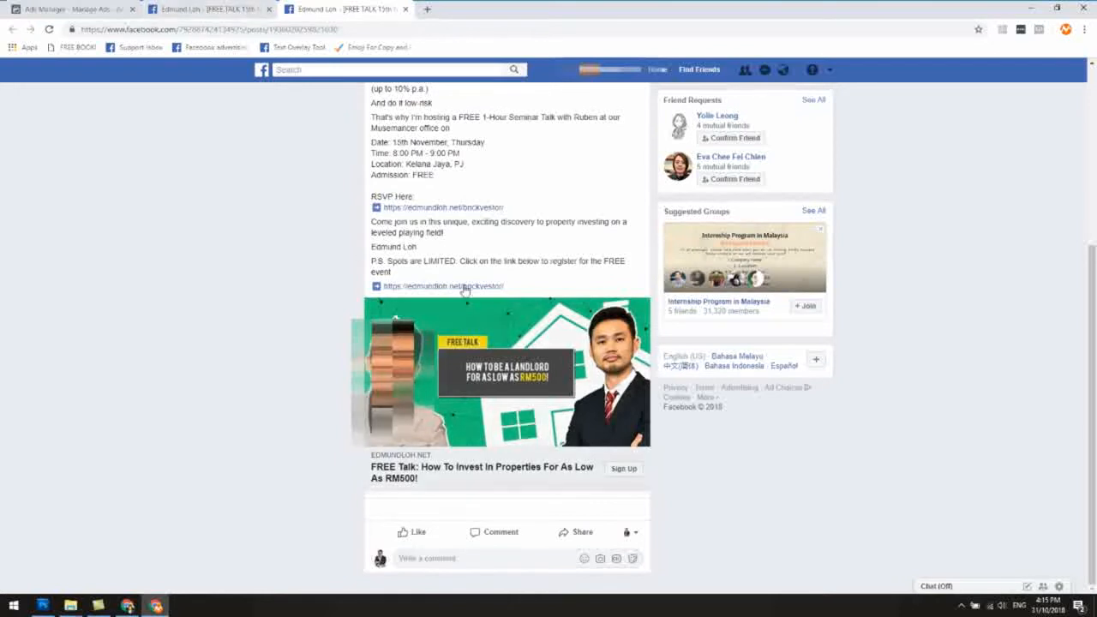
left_click(208, 9)
left_click(336, 6)
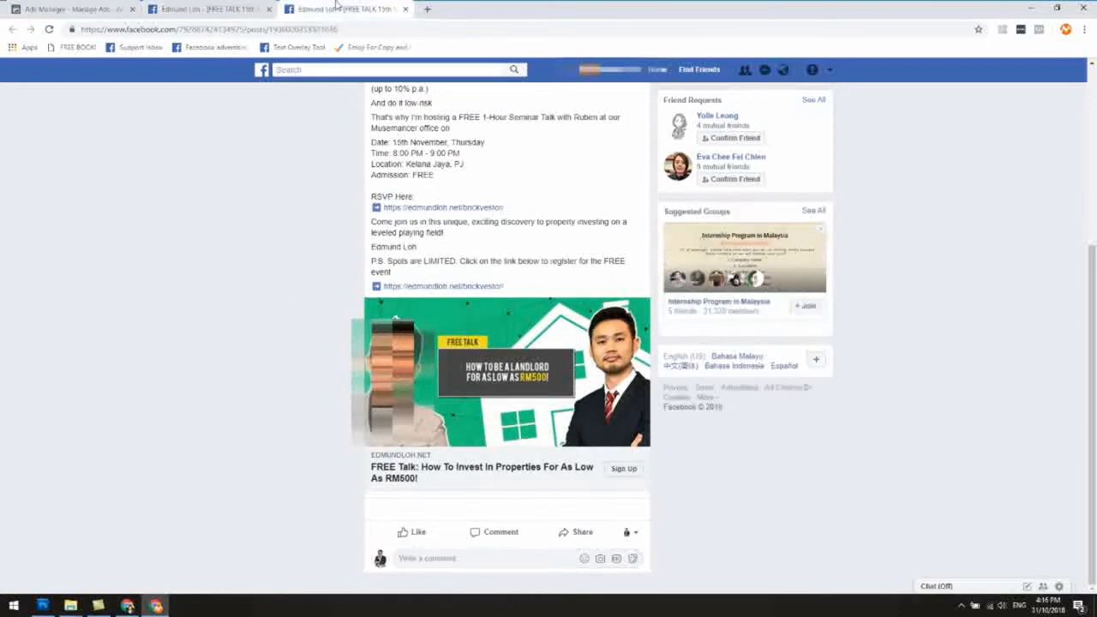
left_click(210, 8)
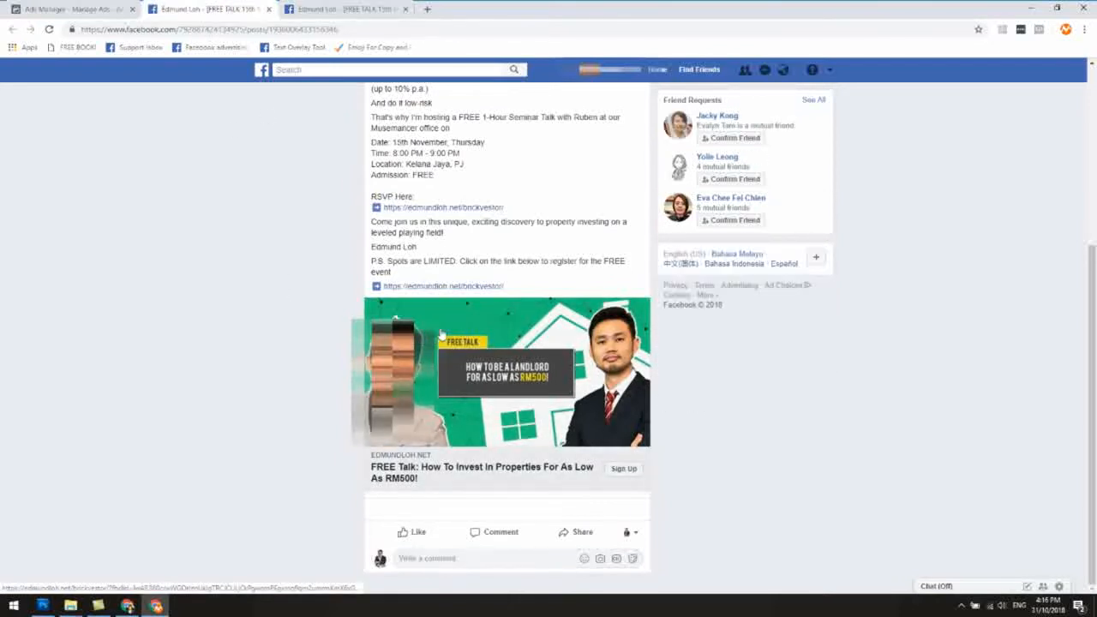
- Compare the post IDs at the end of the two Image 2 posts' web addresses
left_click(157, 31)
left_click(197, 182)
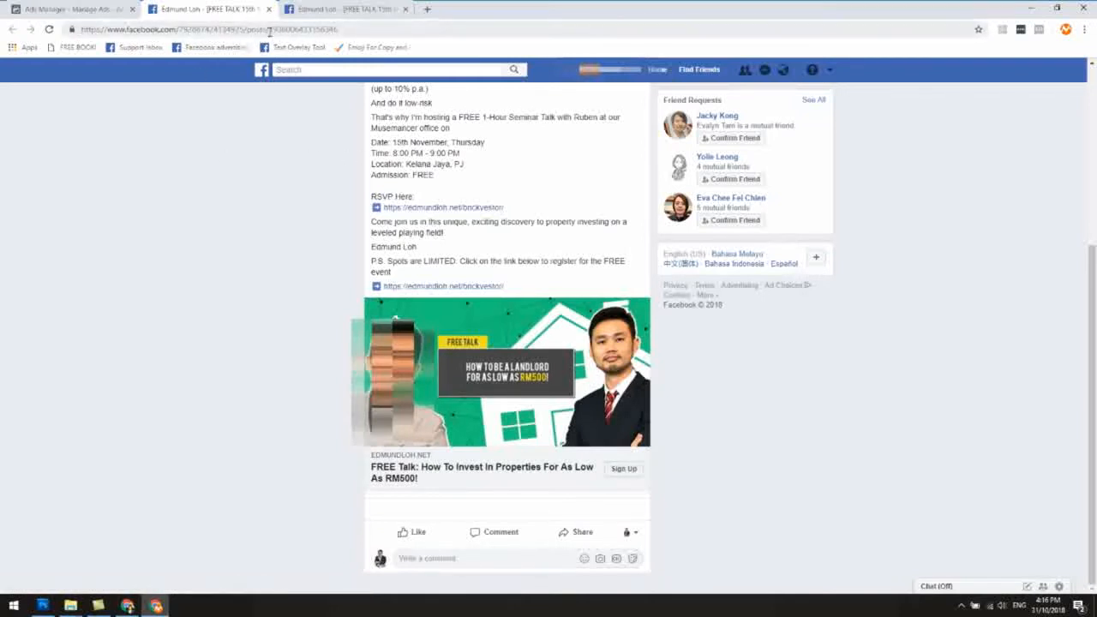
left_click_drag(269, 32, 345, 31)
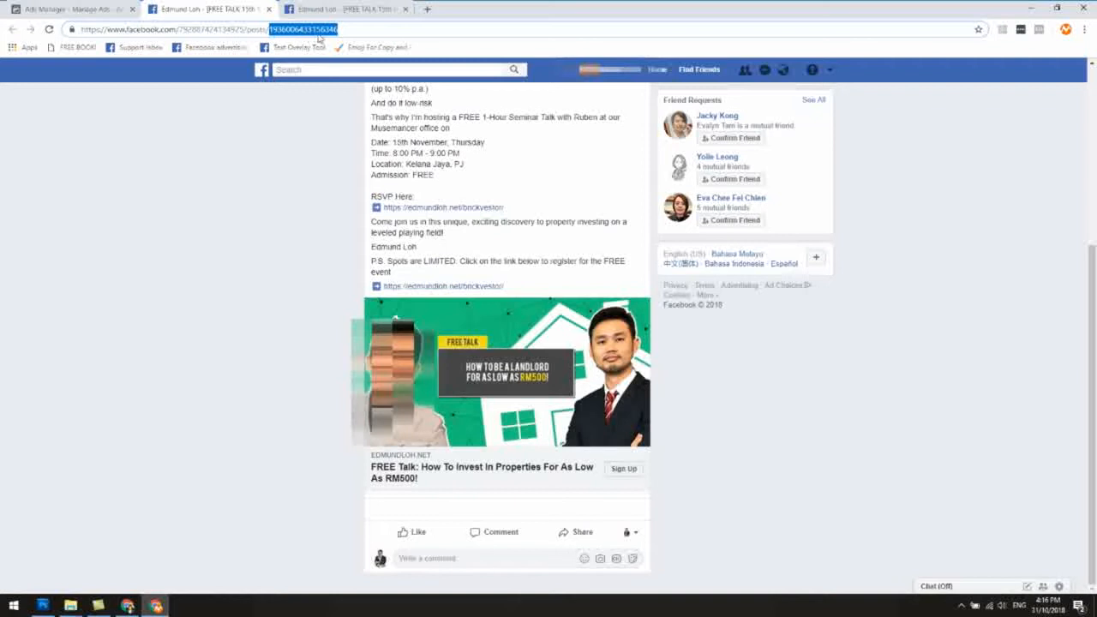
left_click(358, 7)
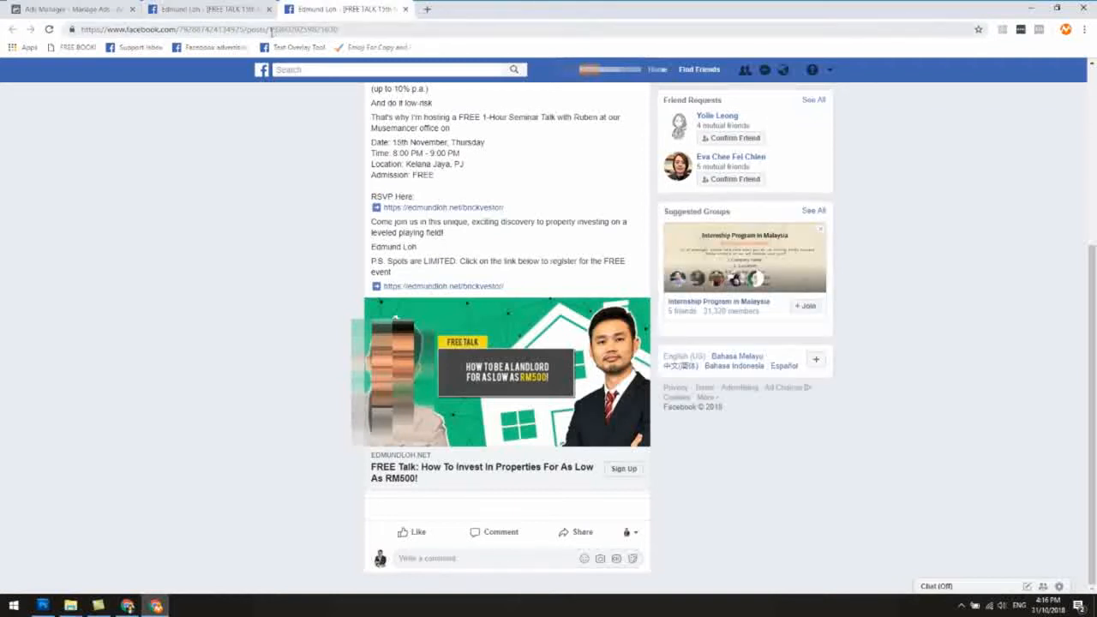
left_click_drag(270, 31, 339, 32)
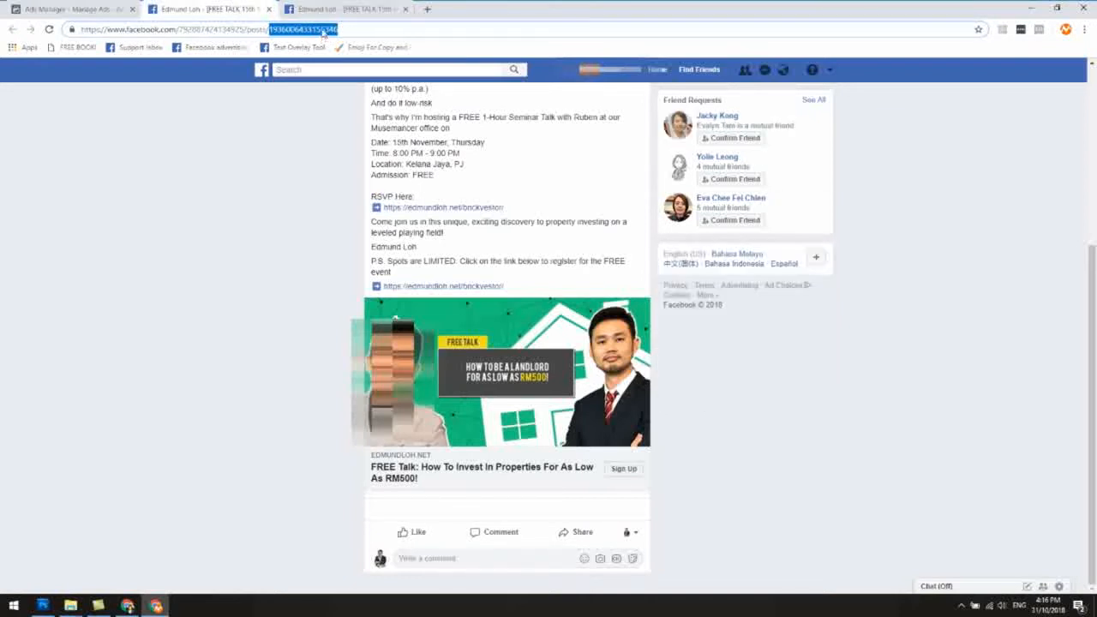
left_click(359, 31)
left_click(332, 9)
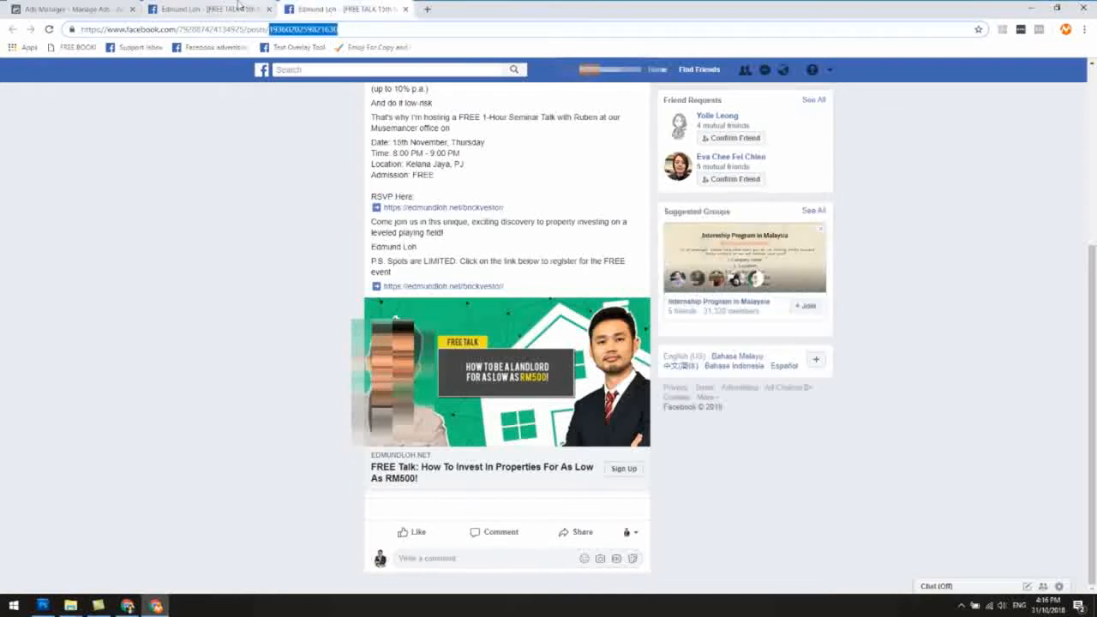
left_click(240, 7)
left_click(303, 6)
left_click(239, 6)
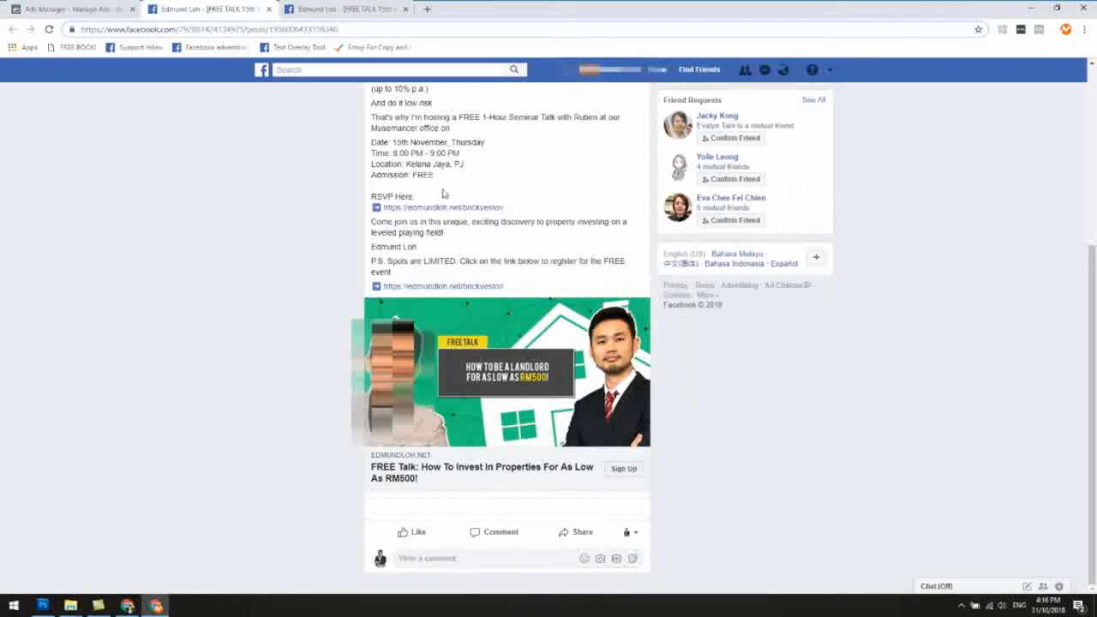
left_click(308, 8)
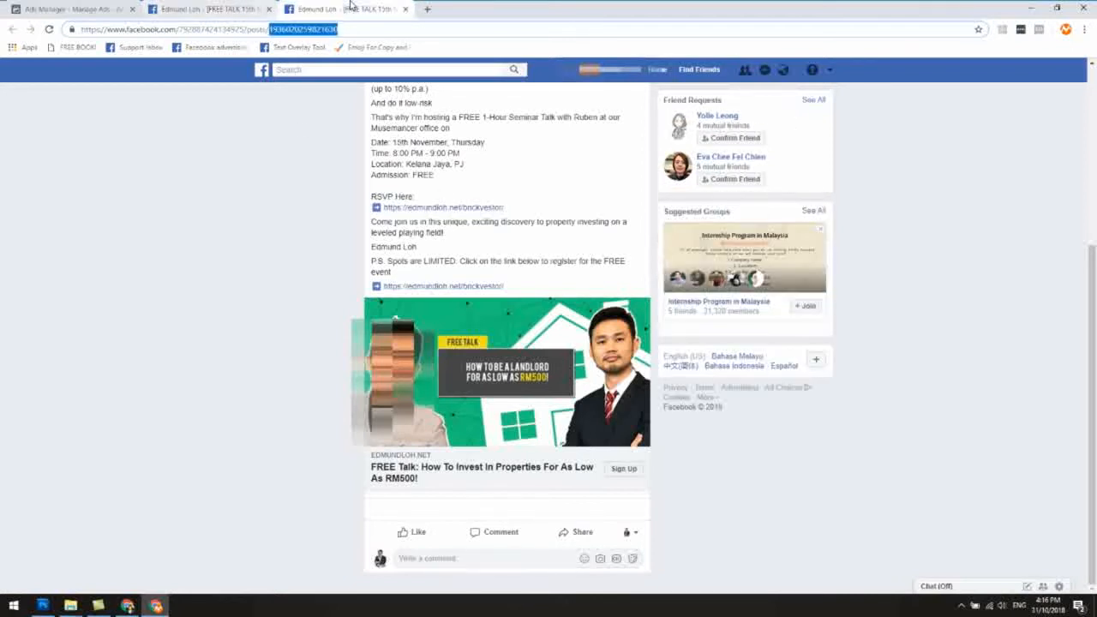
left_click(247, 5)
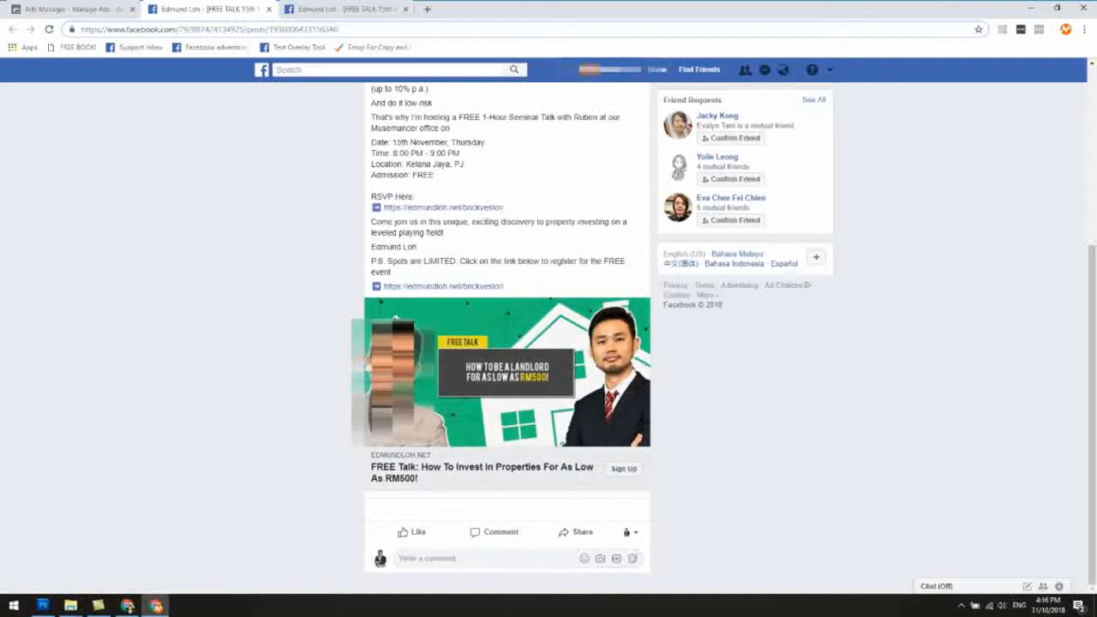
- Check the comment field on the Real Estate ad set's post, and close both post pages to return to Ads Manager
left_click(470, 561)
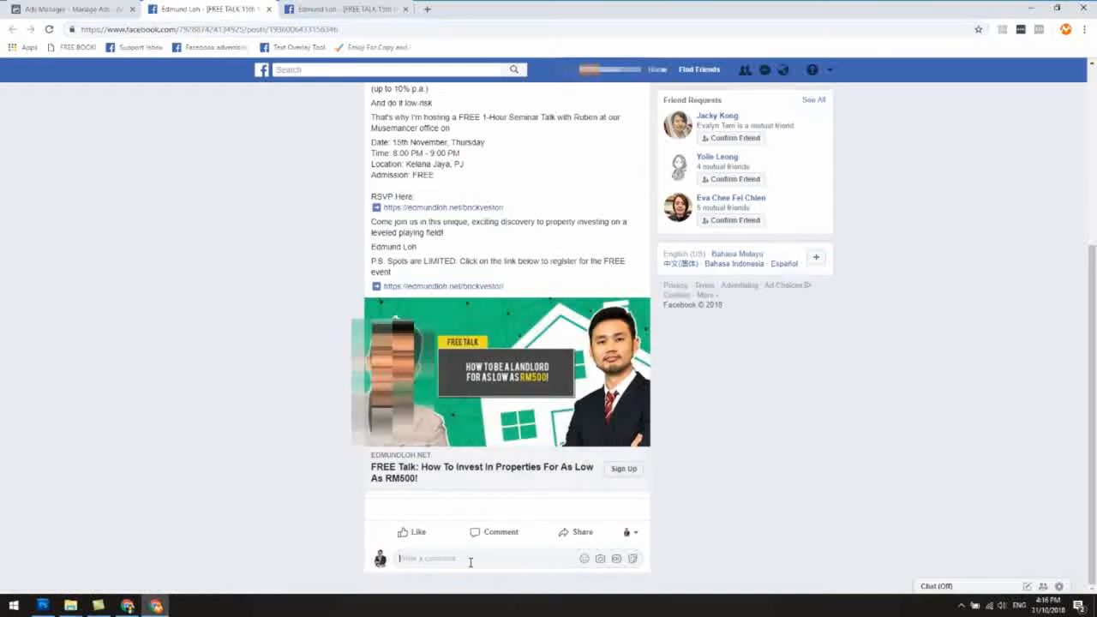
left_click(338, 10)
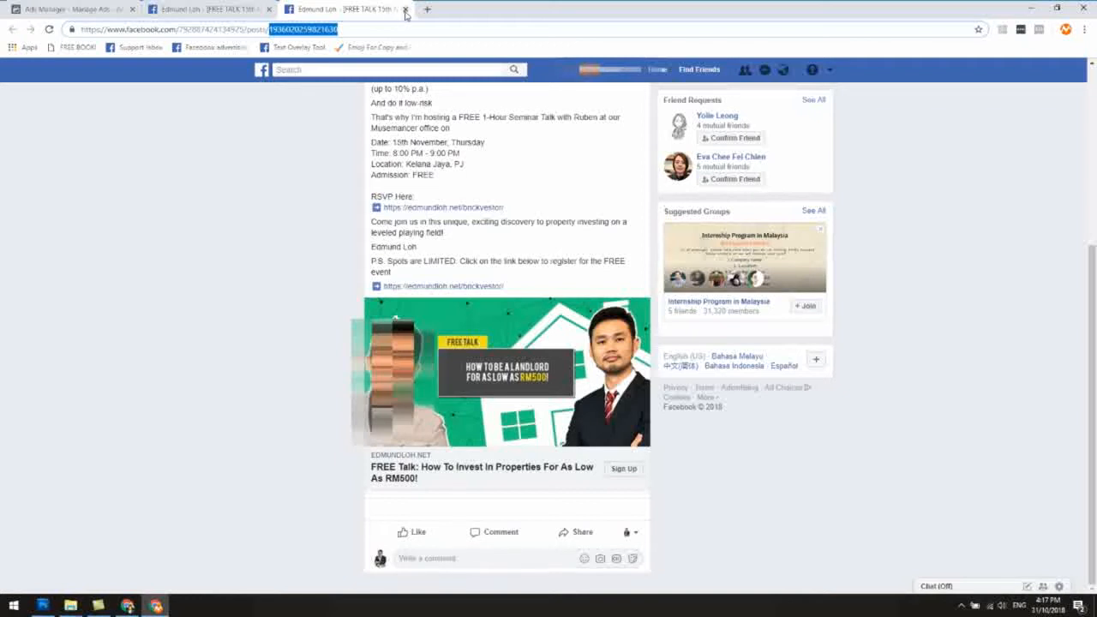
left_click(406, 10)
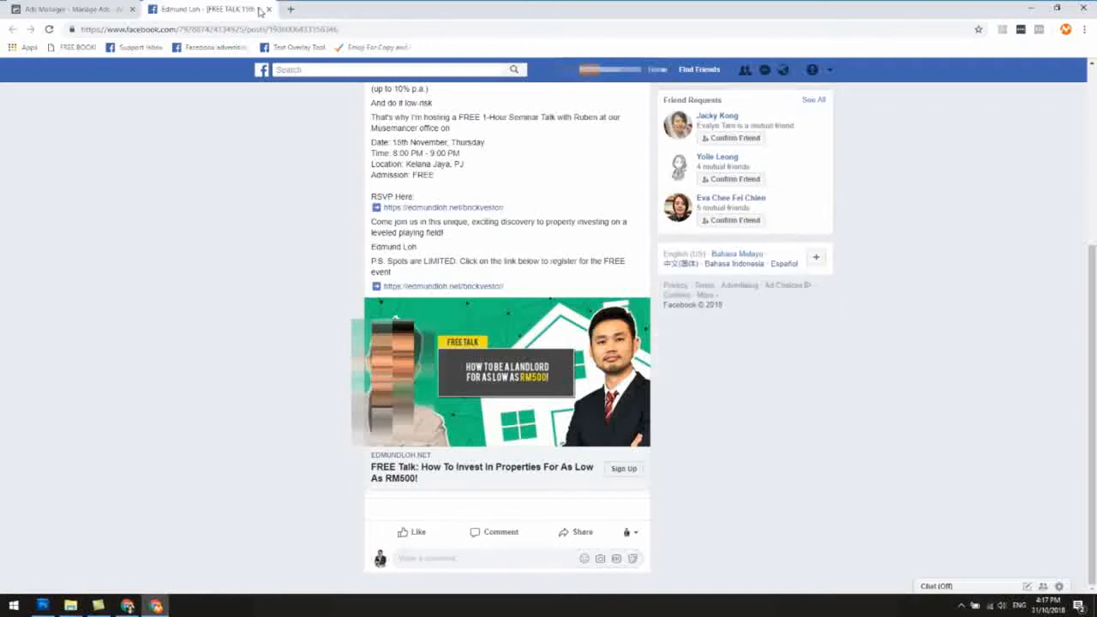
left_click(268, 9)
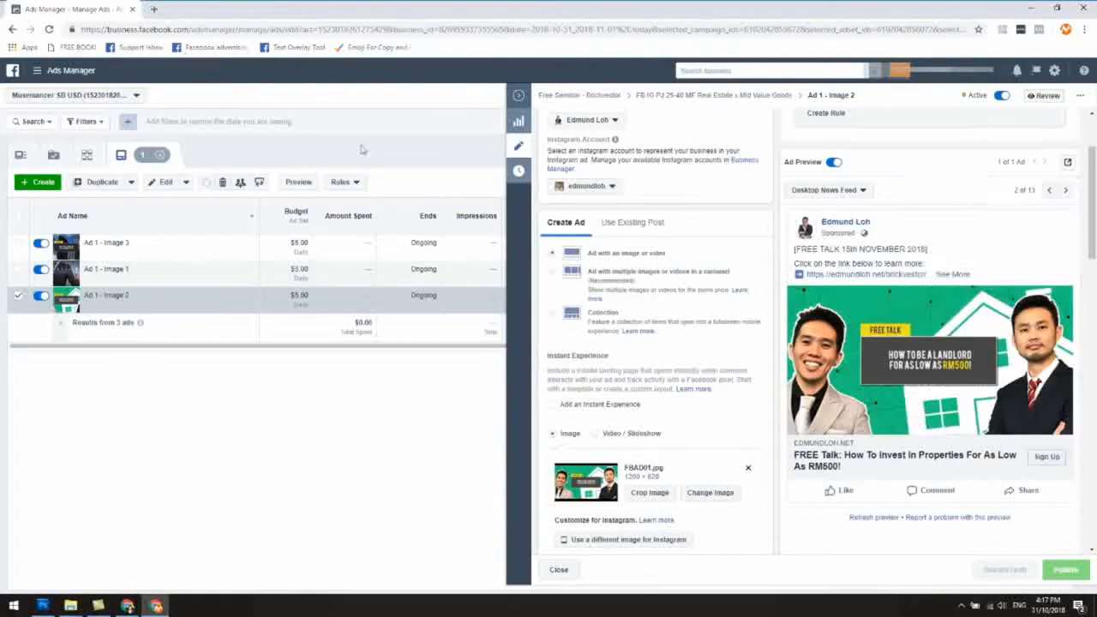
- Open the Facebook post with comments for Ad 1 - Image 1 in the Real Estate x Mid Value Goods ad set
left_click(518, 96)
left_click(399, 156)
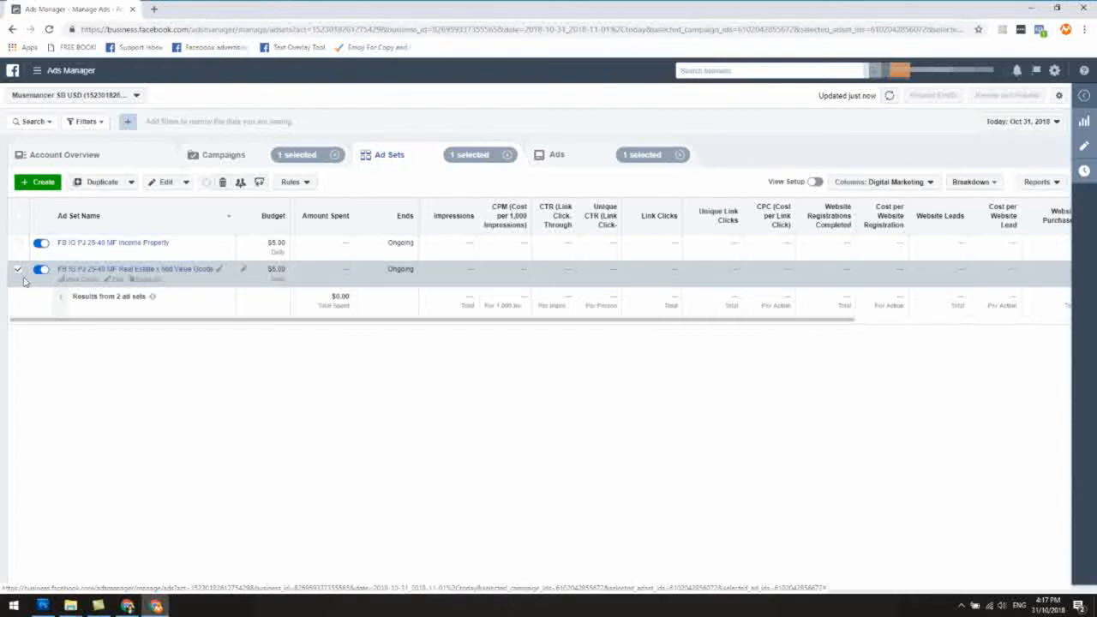
left_click(603, 161)
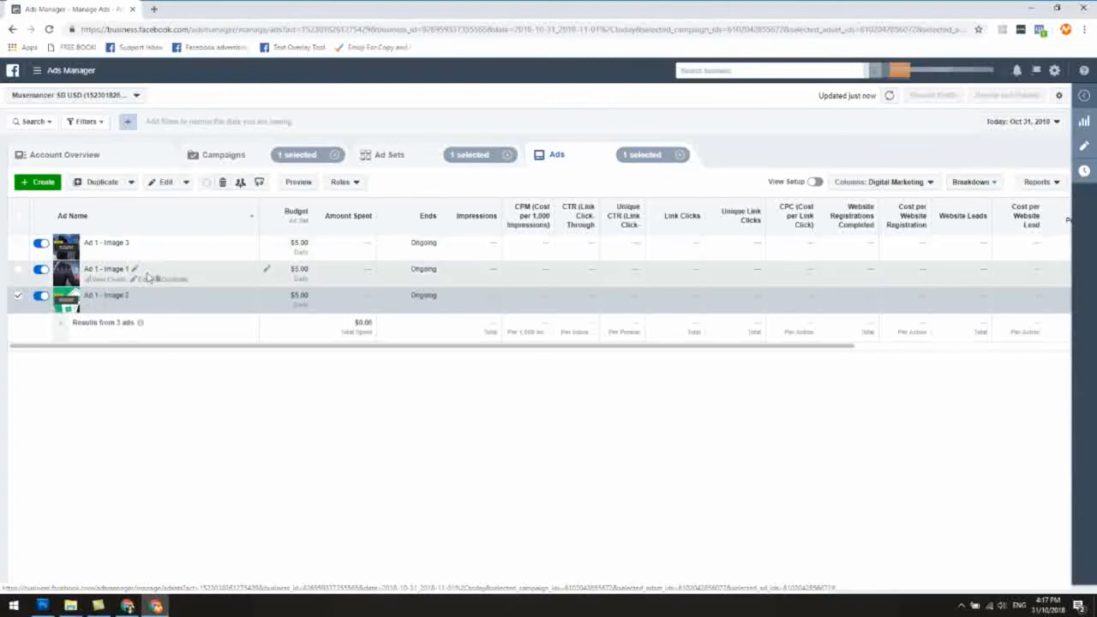
left_click(140, 281)
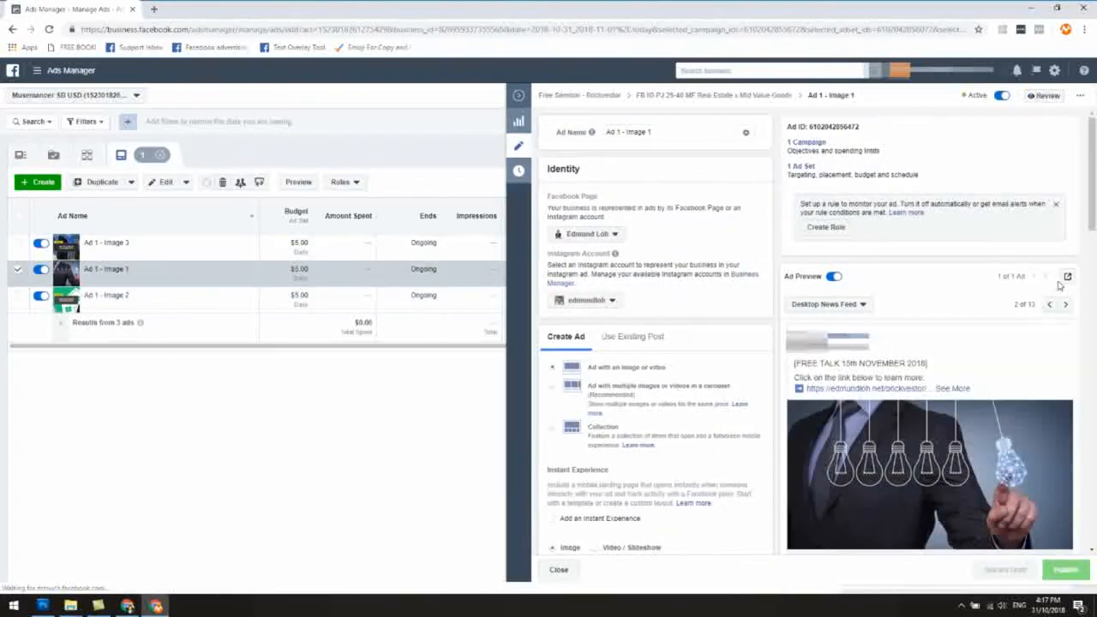
left_click(1067, 277)
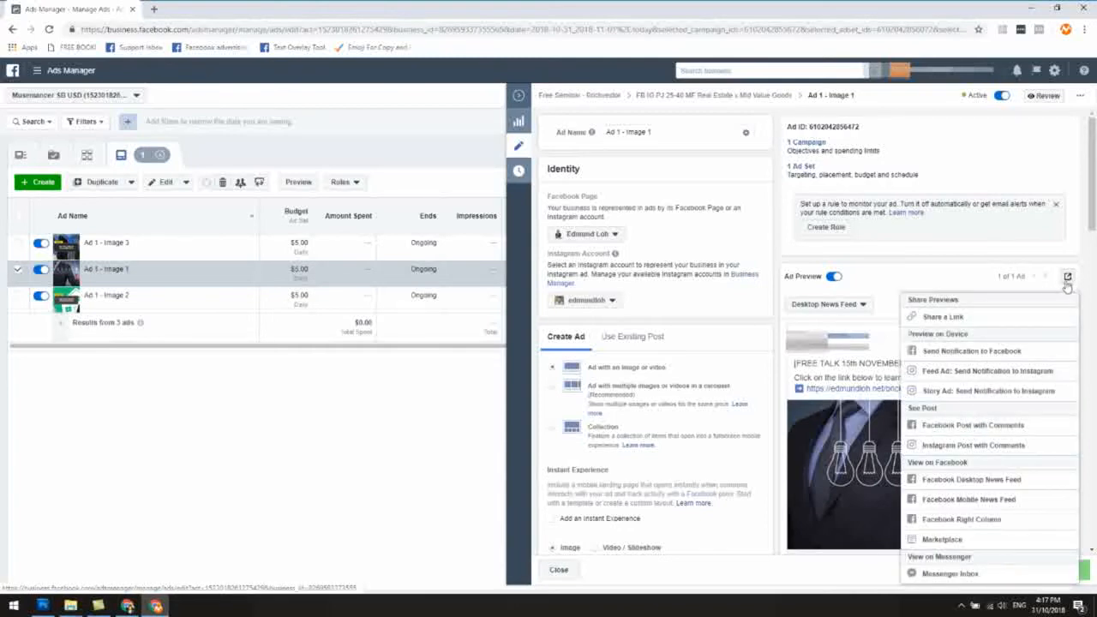
left_click(964, 431)
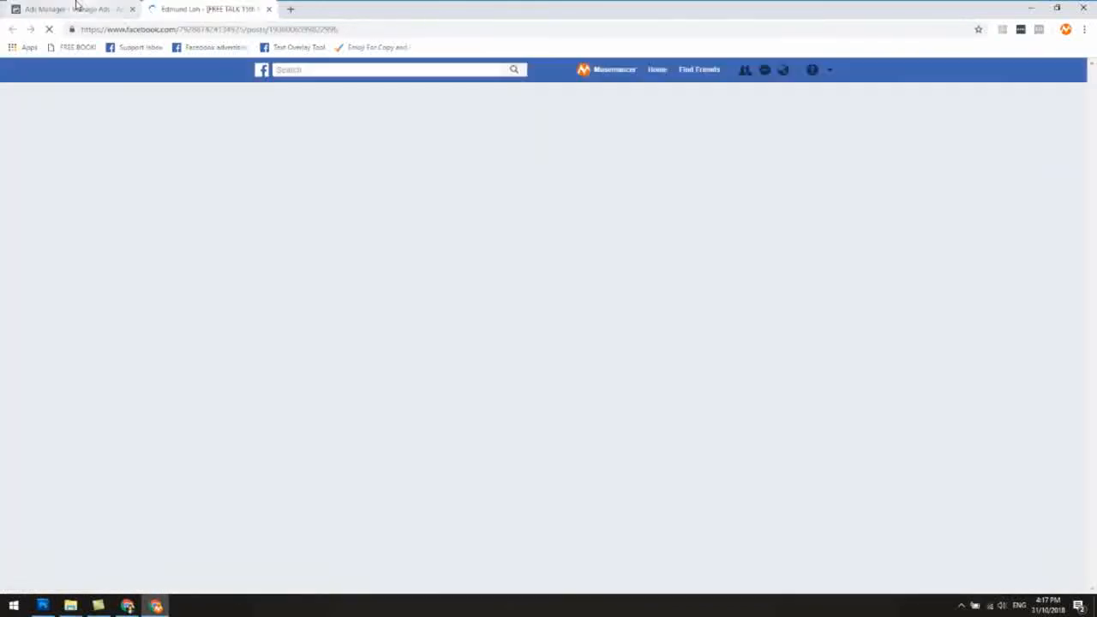
- Return to Ads Manager and open the Facebook post with comments for the same ad set's Ad 1 - Image 2
left_click(82, 9)
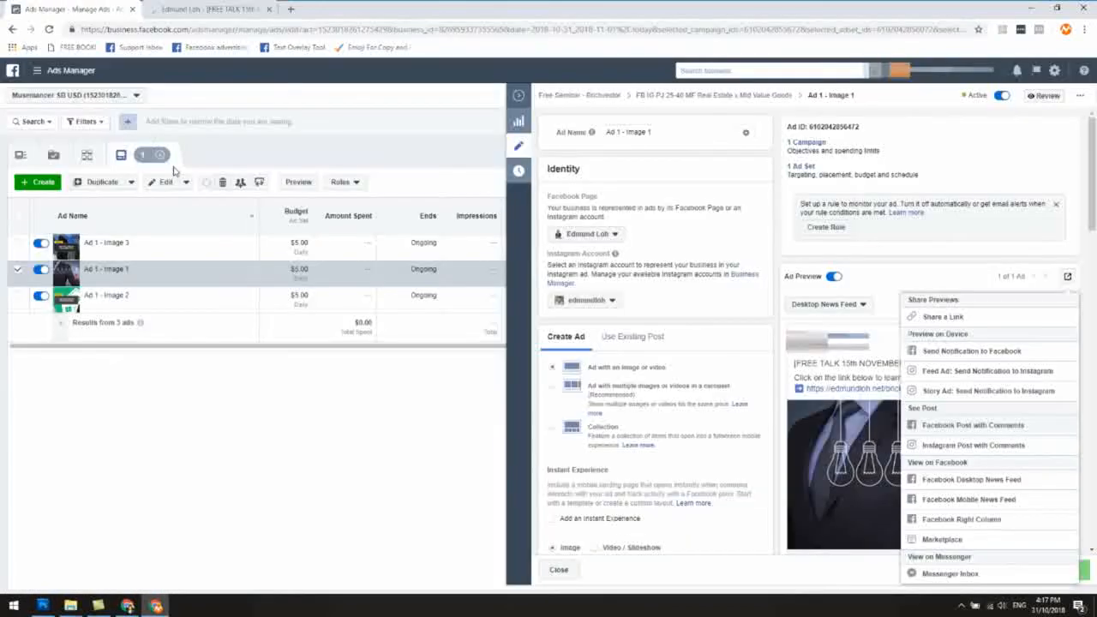
left_click(142, 306)
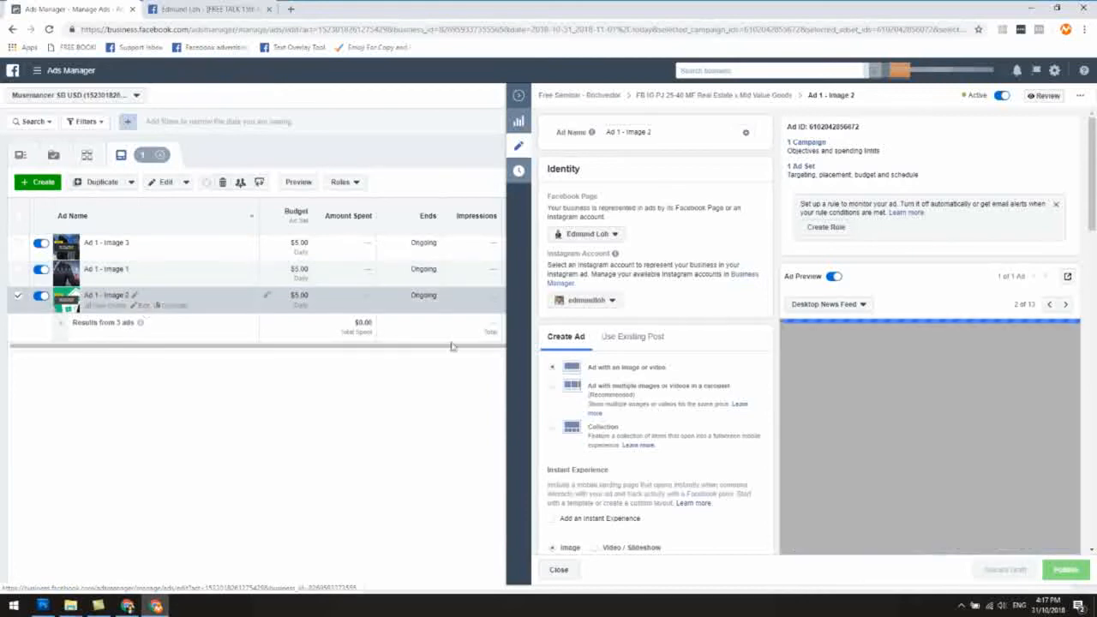
left_click(1067, 276)
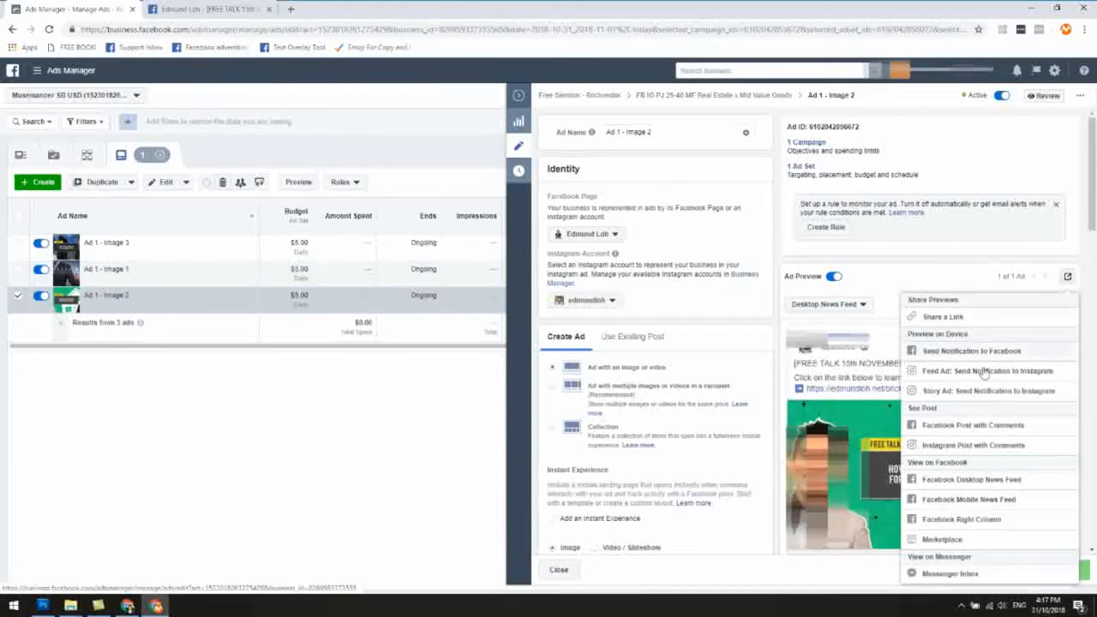
left_click(975, 443)
- Go back to Ads Manager and open the Facebook post with comments for the Real Estate ad set's Ad 1 - Image 3
left_click(15, 7)
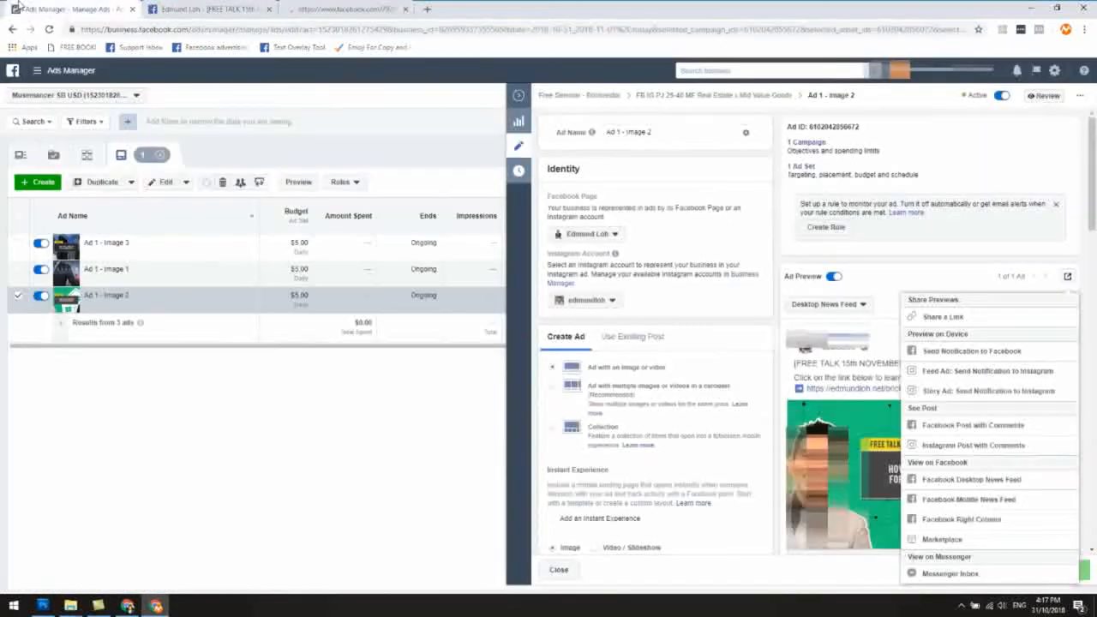
left_click(141, 255)
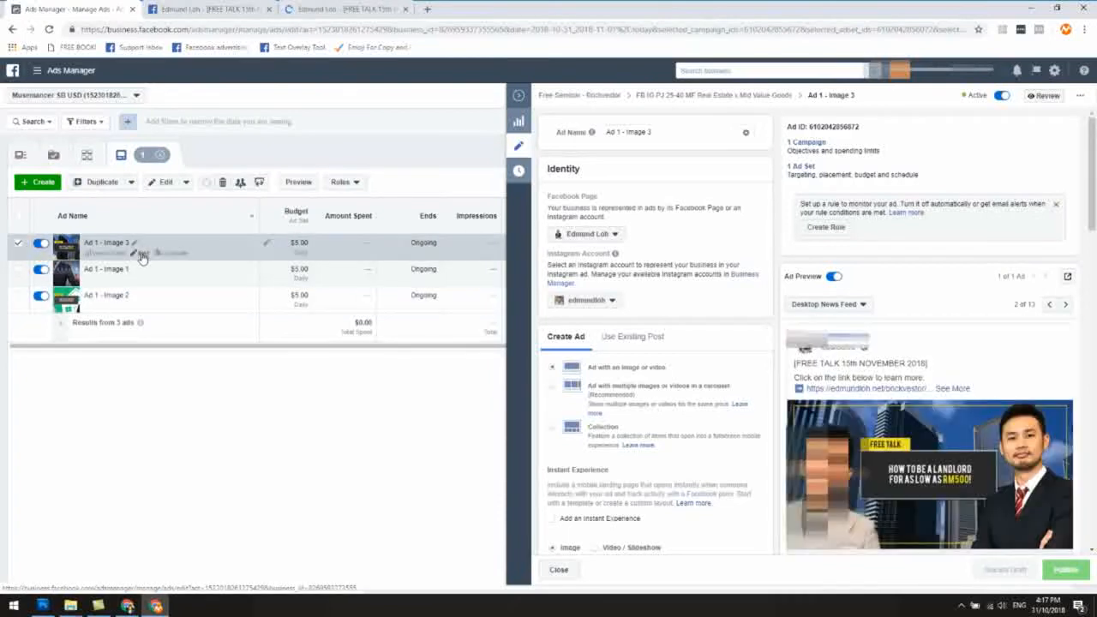
left_click(1066, 276)
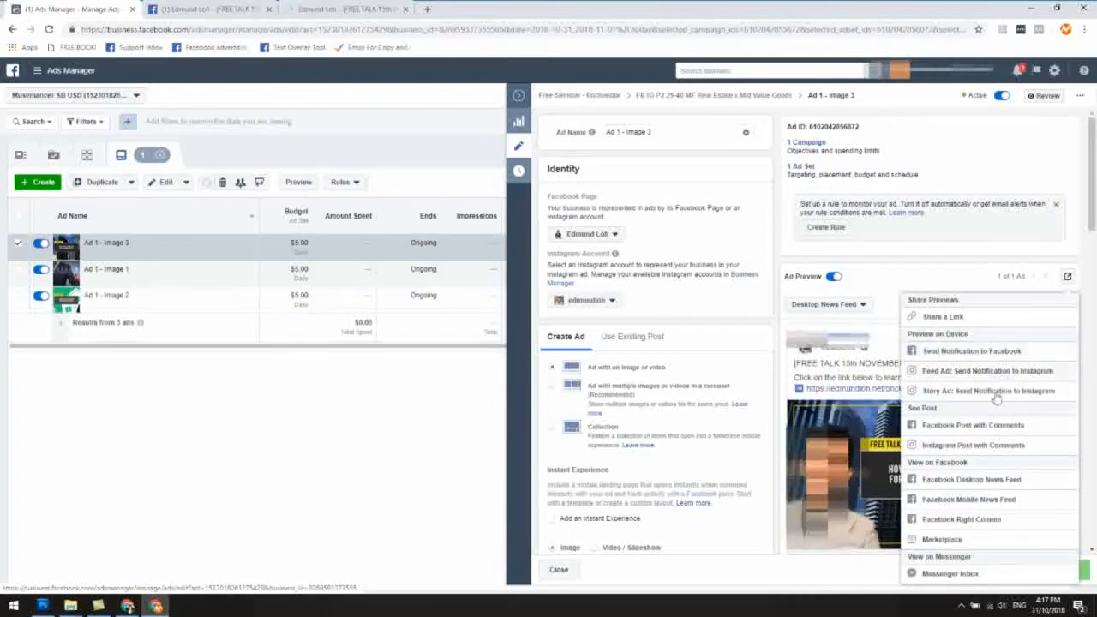
left_click(977, 443)
left_click_drag(313, 9, 504, 12)
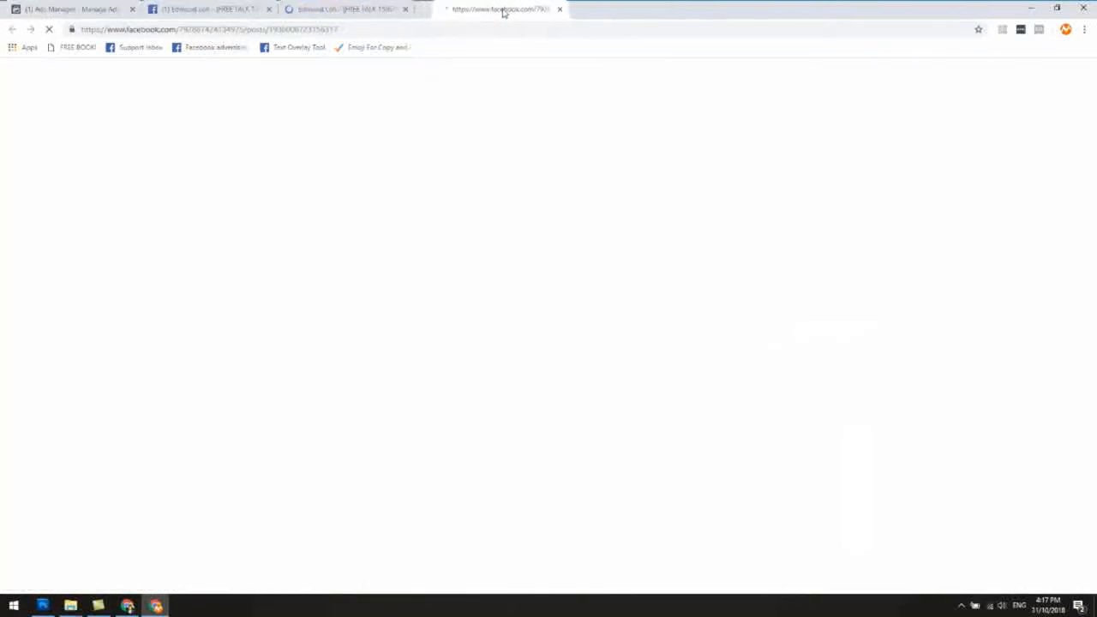
- Back in Ads Manager, select only the Income Property ad set instead of the Real Estate one and list its ads
left_click(42, 9)
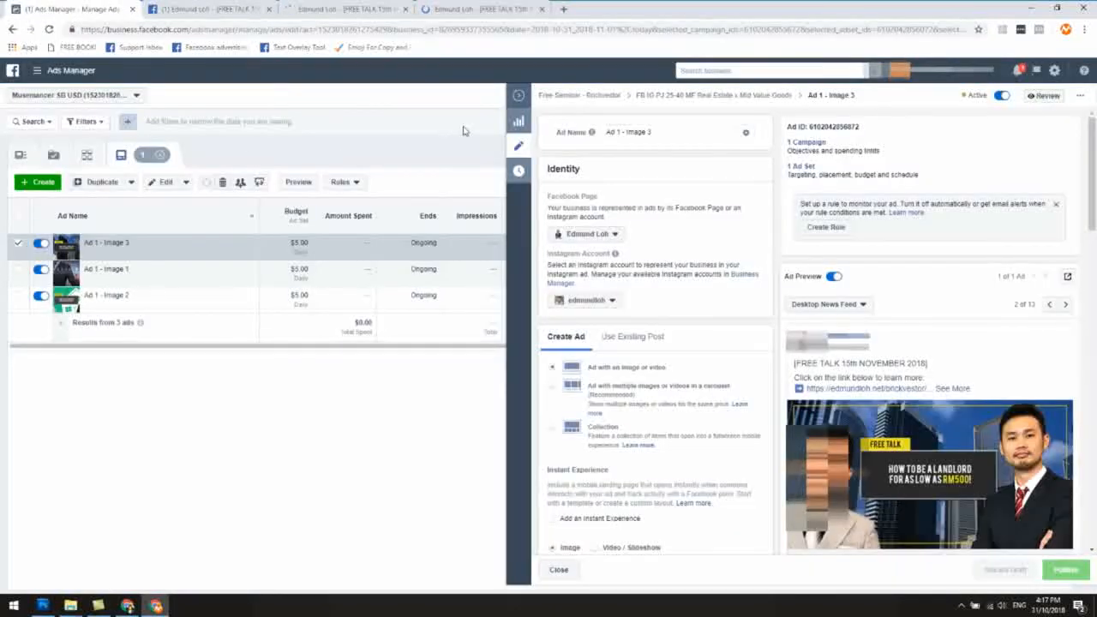
left_click(519, 95)
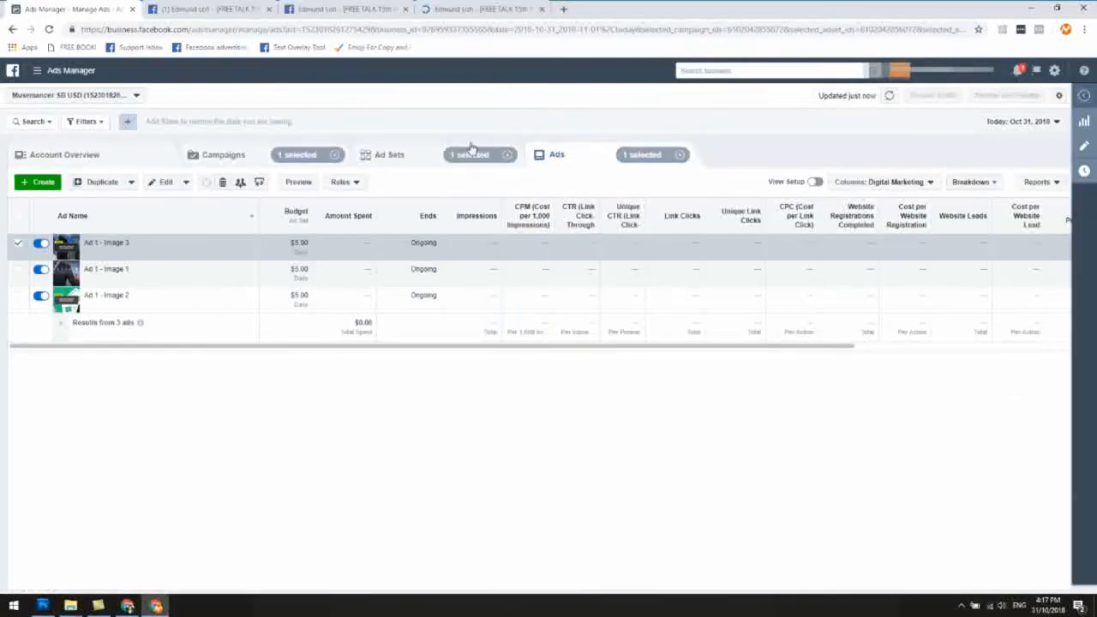
left_click(397, 158)
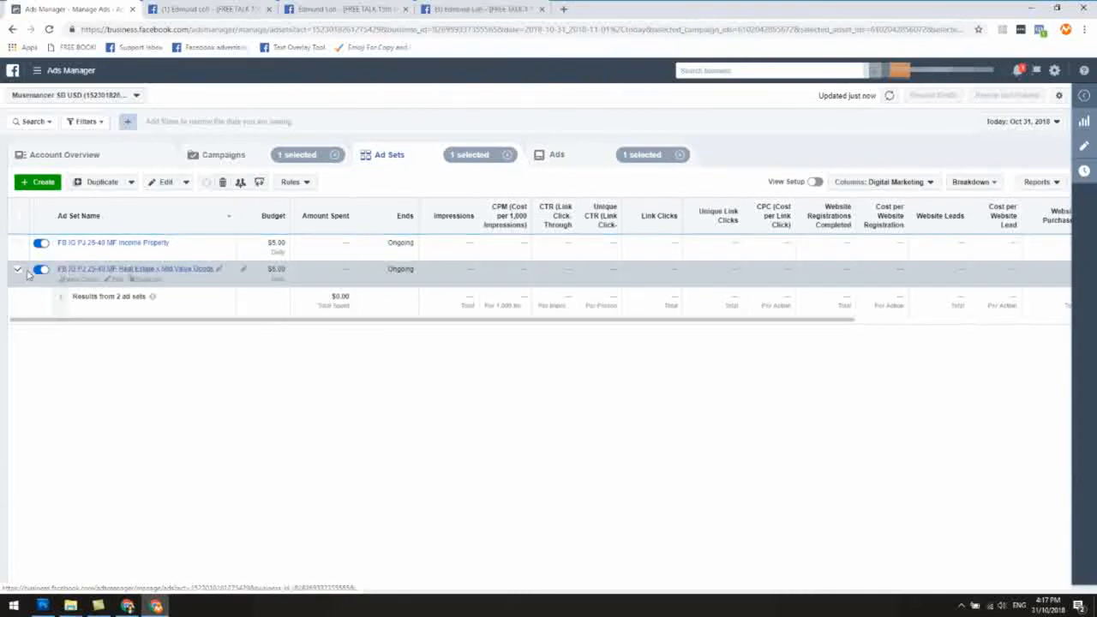
left_click(16, 273)
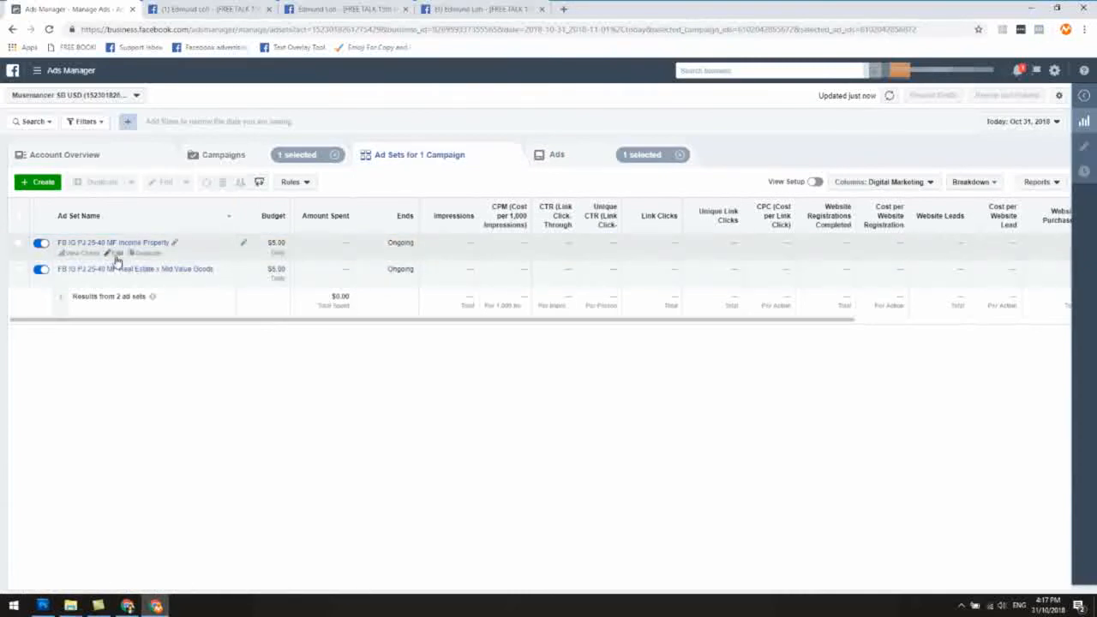
left_click(17, 243)
left_click(568, 154)
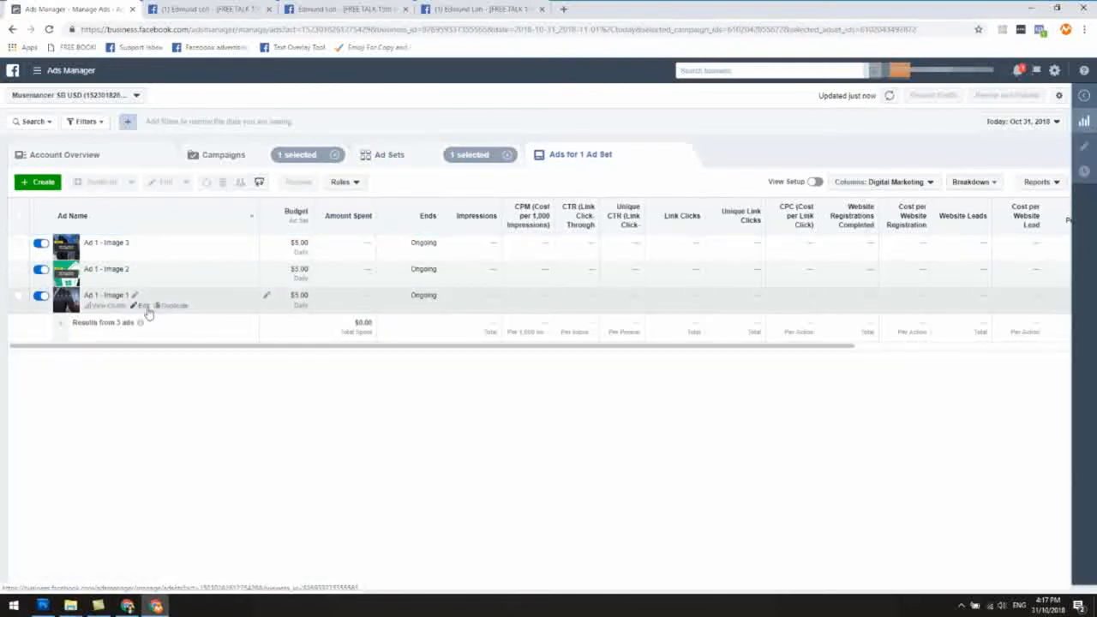
- Edit the Income Property ad set's Ad 1 - Image 1, set it to use an existing post, and open the post ID entry
left_click(142, 306)
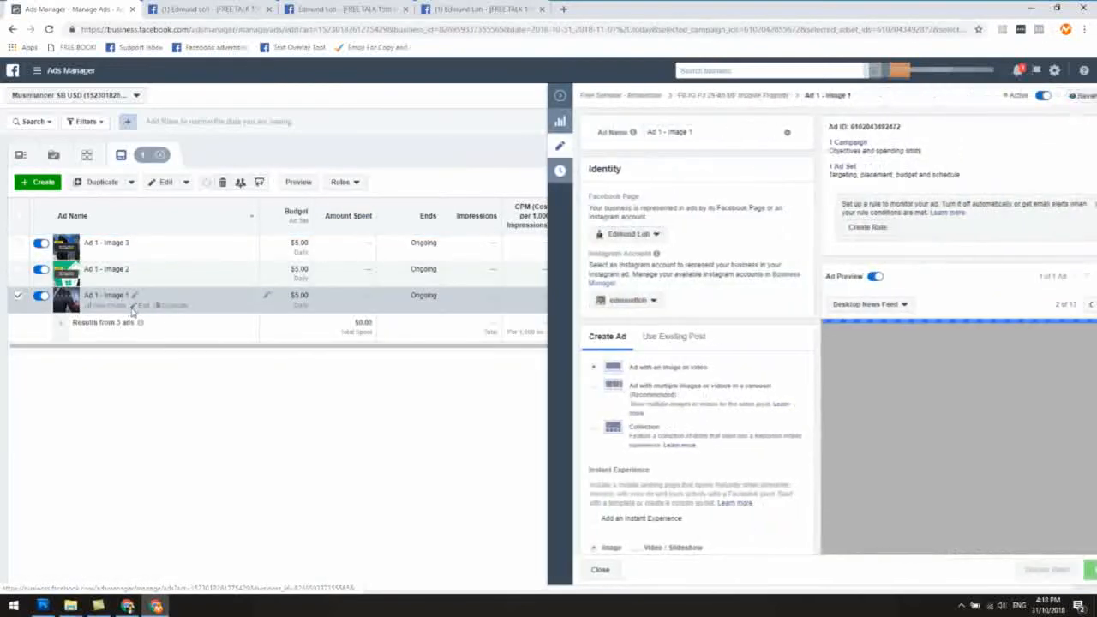
scroll(967, 343, "down", 1)
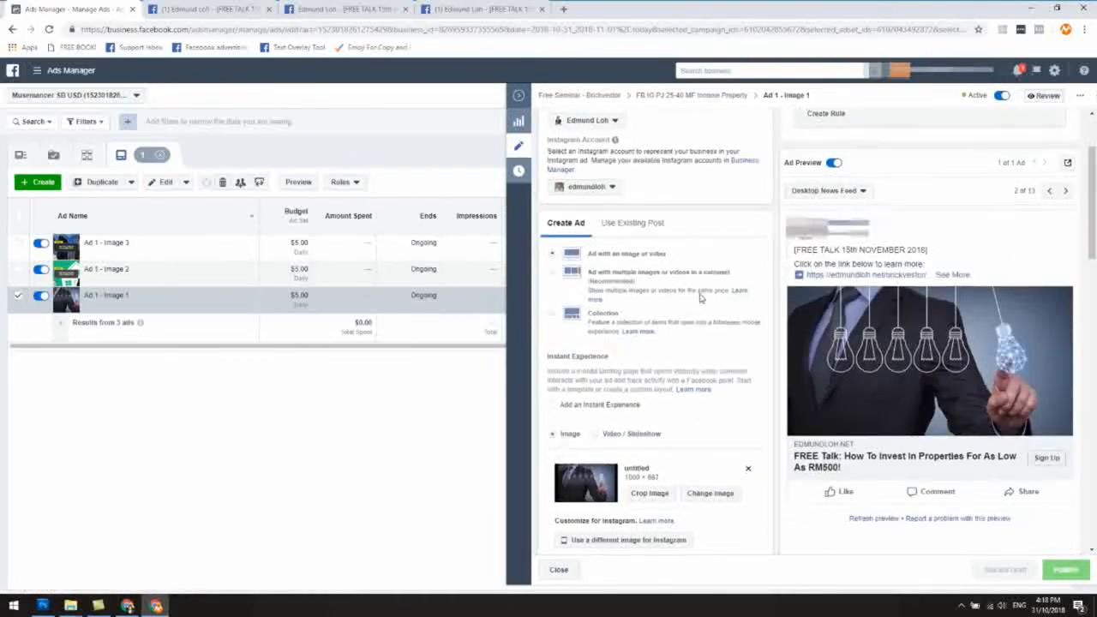
scroll(703, 298, "up", 2)
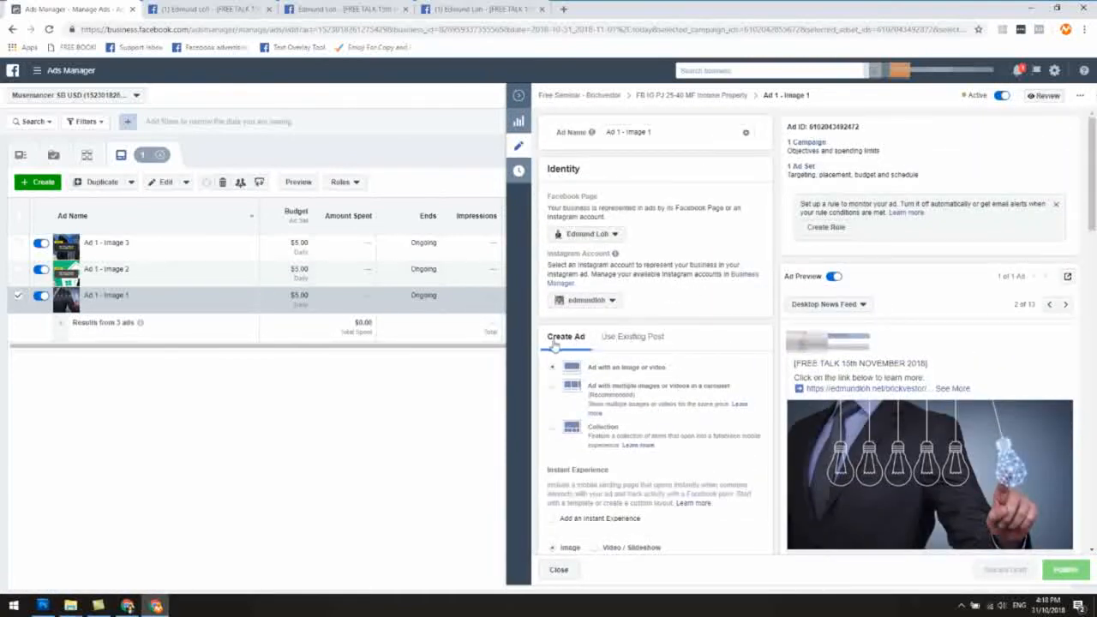
left_click(620, 343)
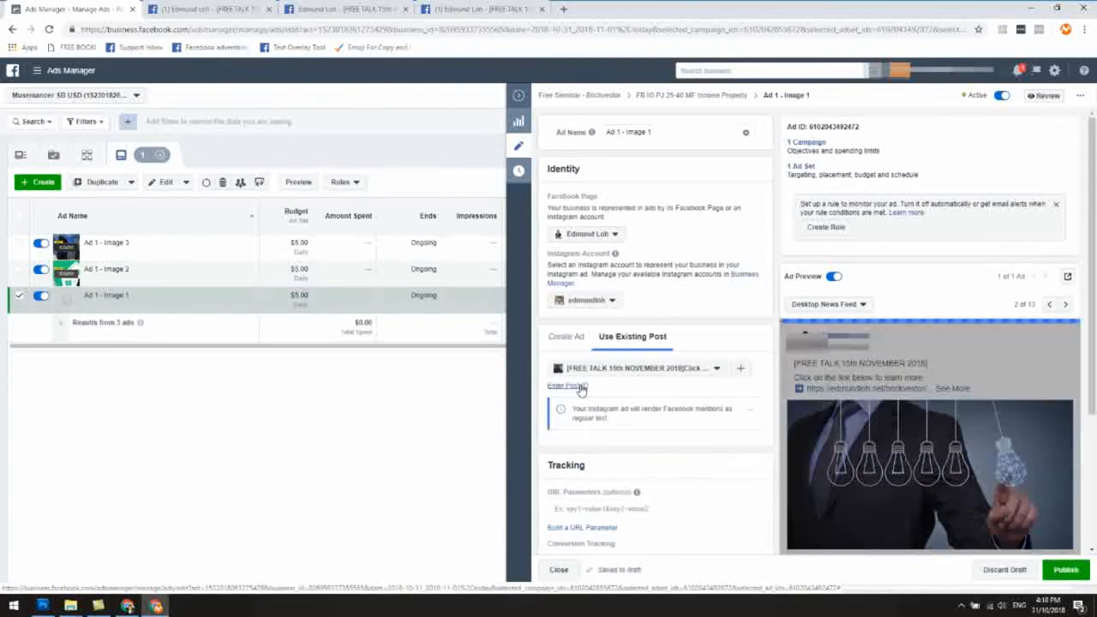
left_click(567, 385)
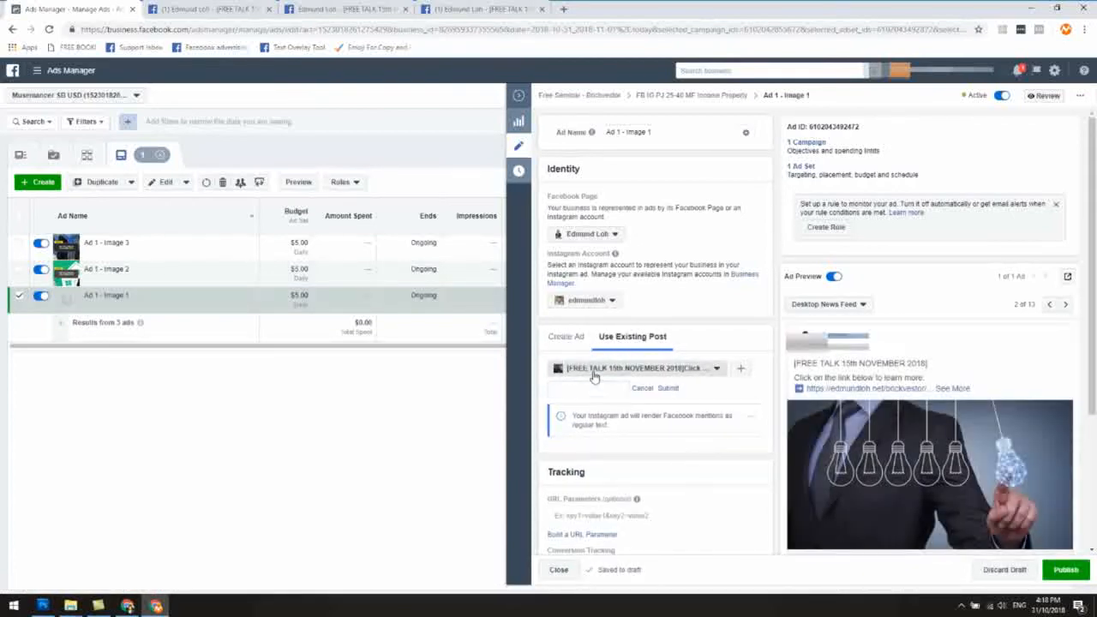
left_click(591, 368)
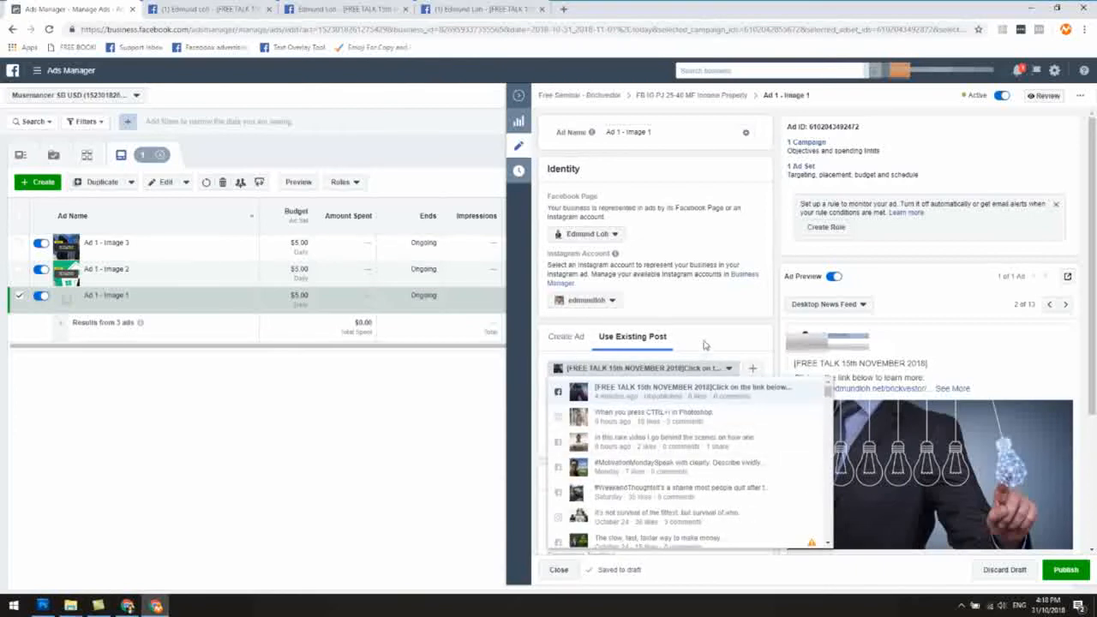
left_click(612, 368)
left_click(586, 391)
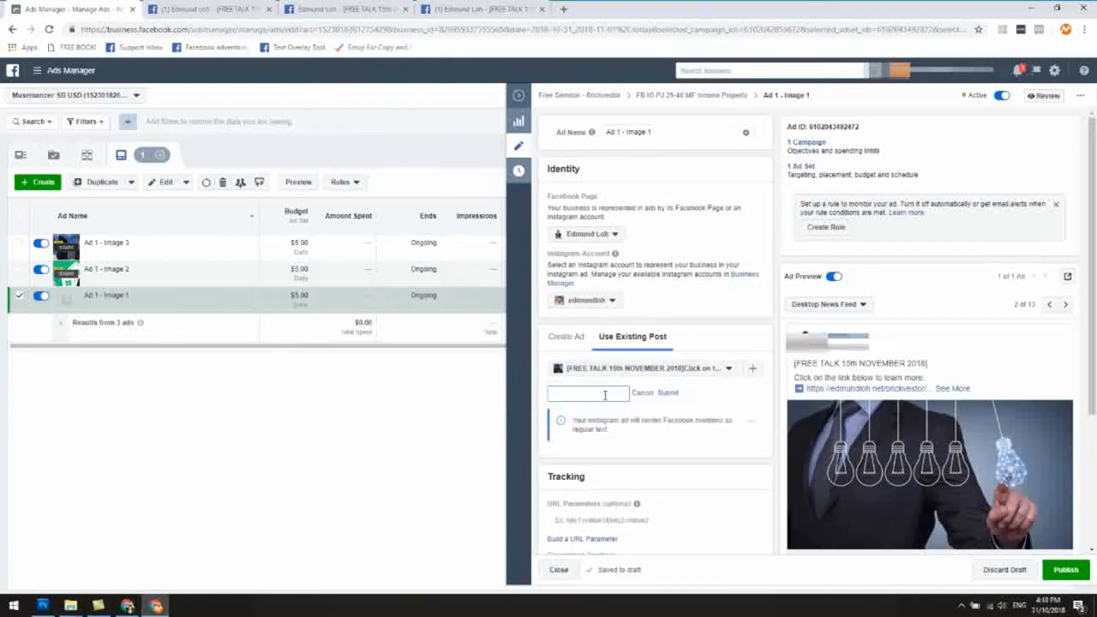
- Copy the post ID from the end of the Real Estate ad set's Image 1 post web address
left_click(200, 7)
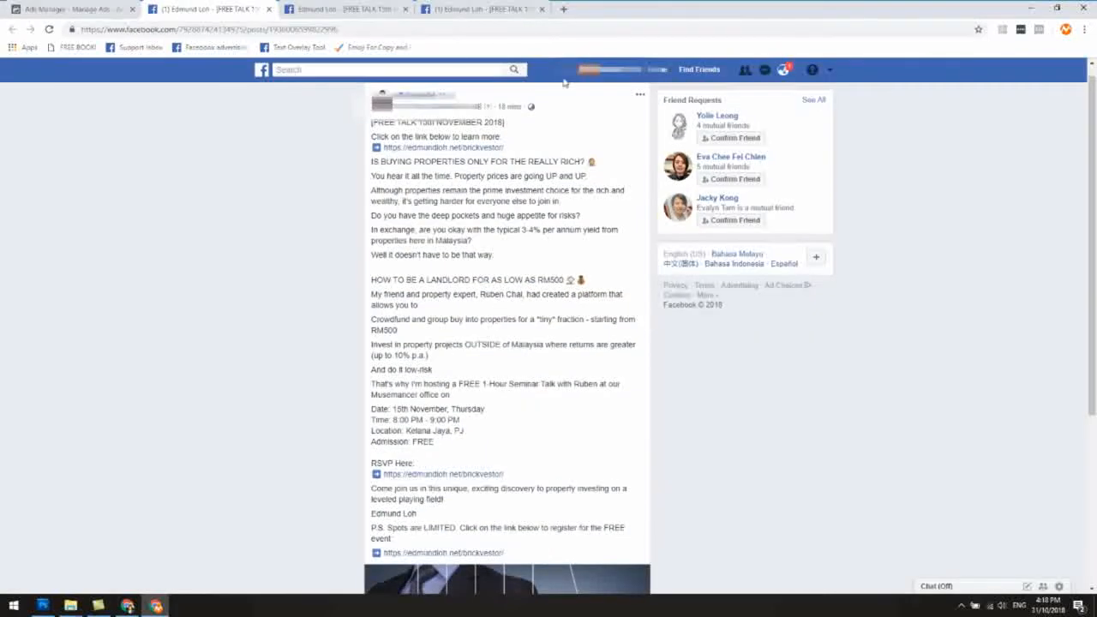
scroll(277, 233, "down", 2)
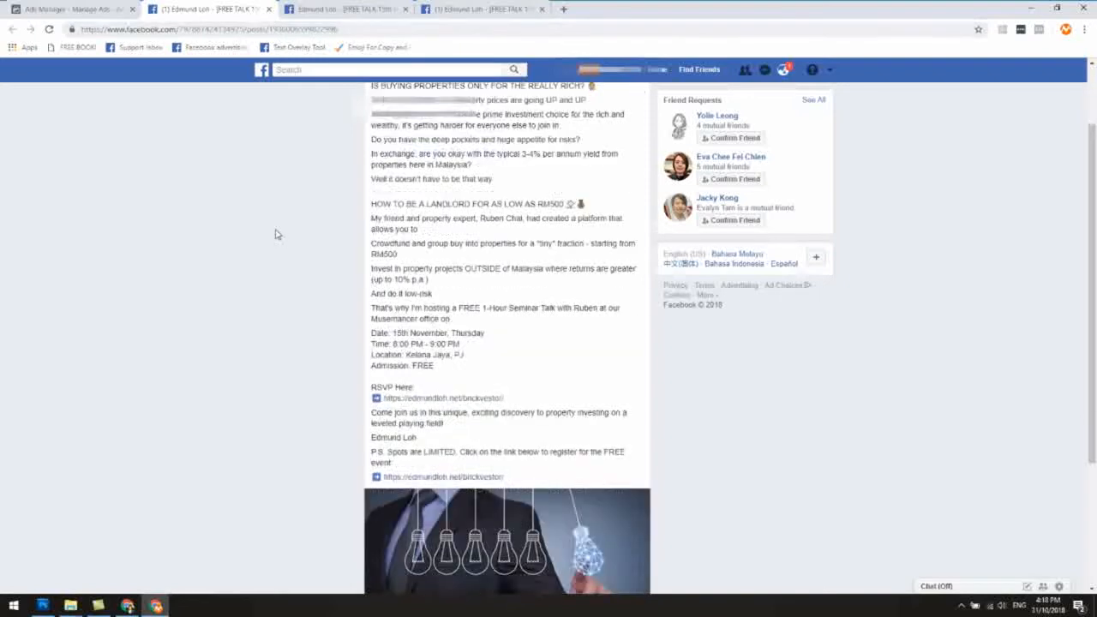
scroll(277, 233, "up", 2)
left_click_drag(271, 30, 347, 33)
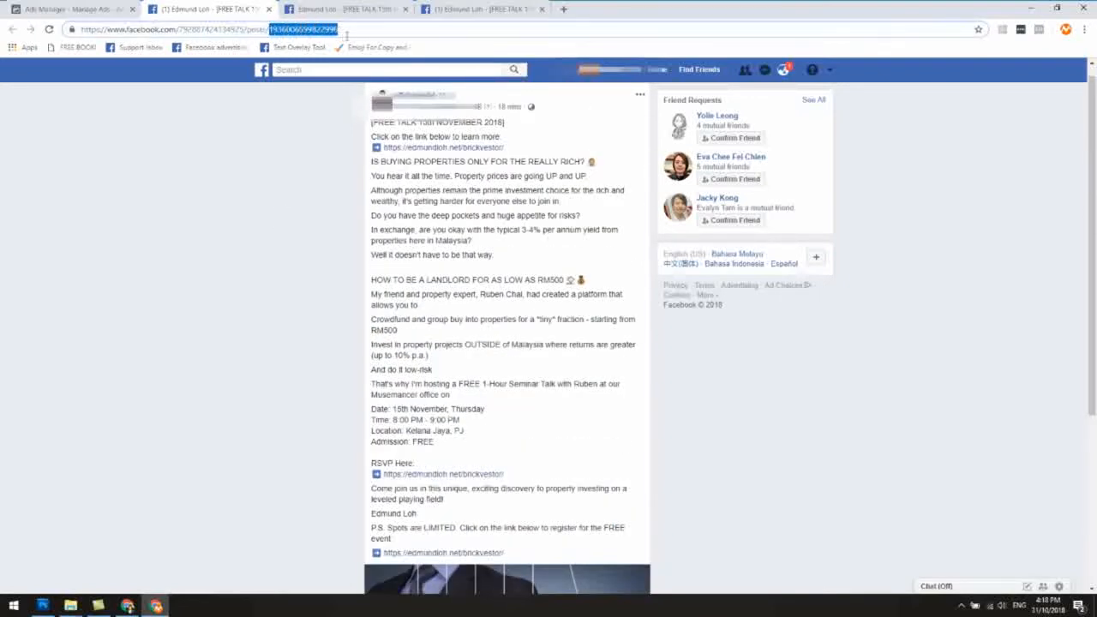
right_click(329, 34)
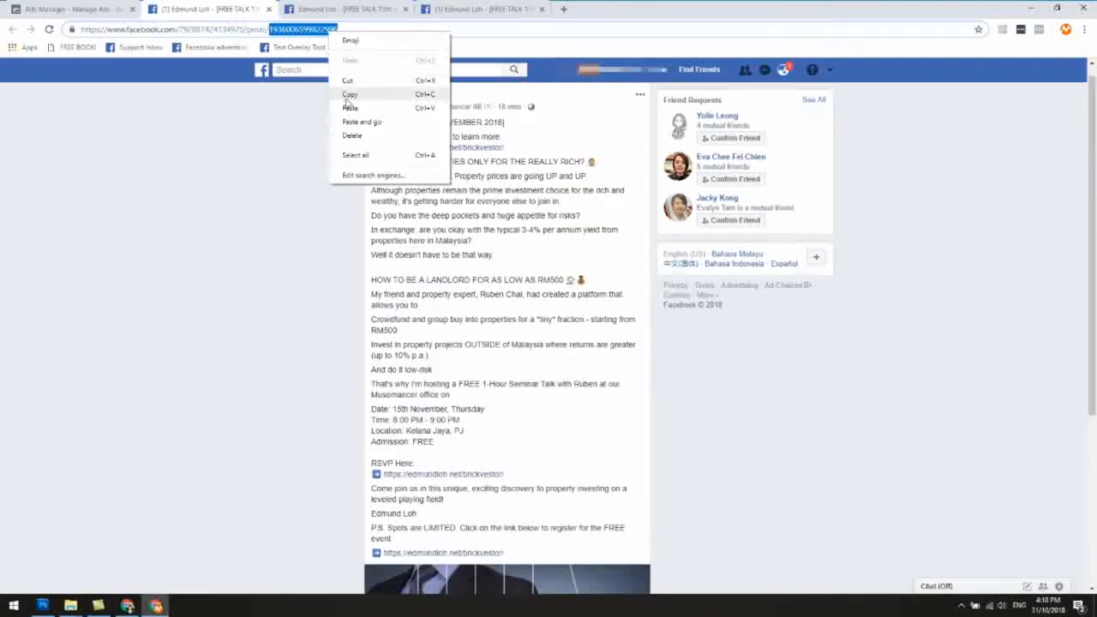
left_click(345, 98)
- Submit the copied post ID as the existing post for the Income Property ad set's Ad 1 - Image 1, and check its preview
left_click(108, 7)
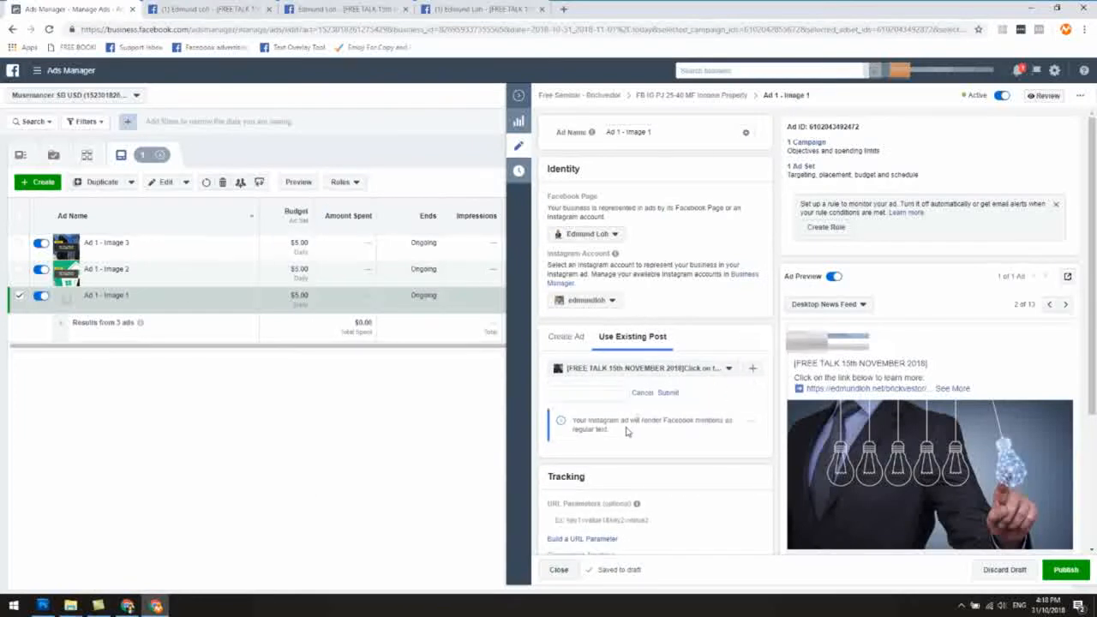
left_click(604, 403)
right_click(604, 401)
left_click(638, 489)
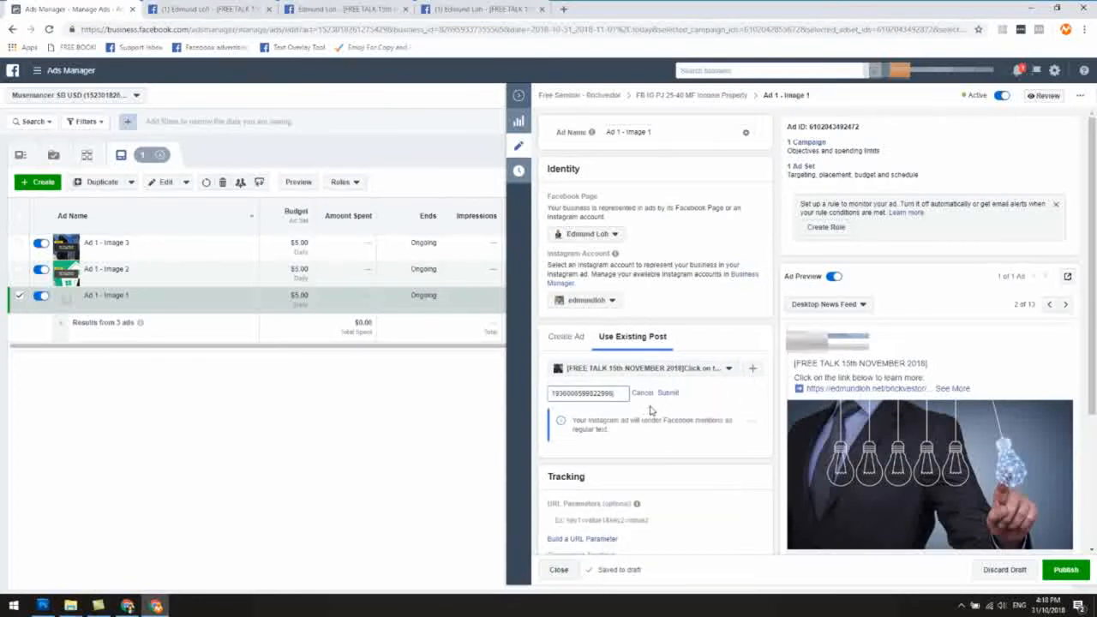
left_click(667, 394)
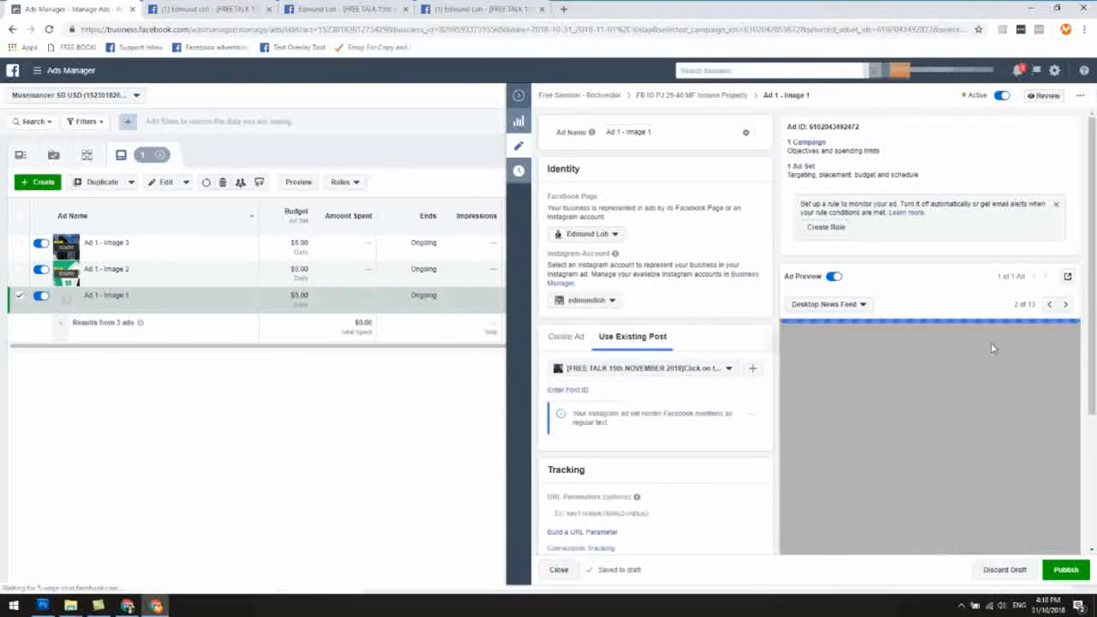
scroll(962, 328, "down", 3)
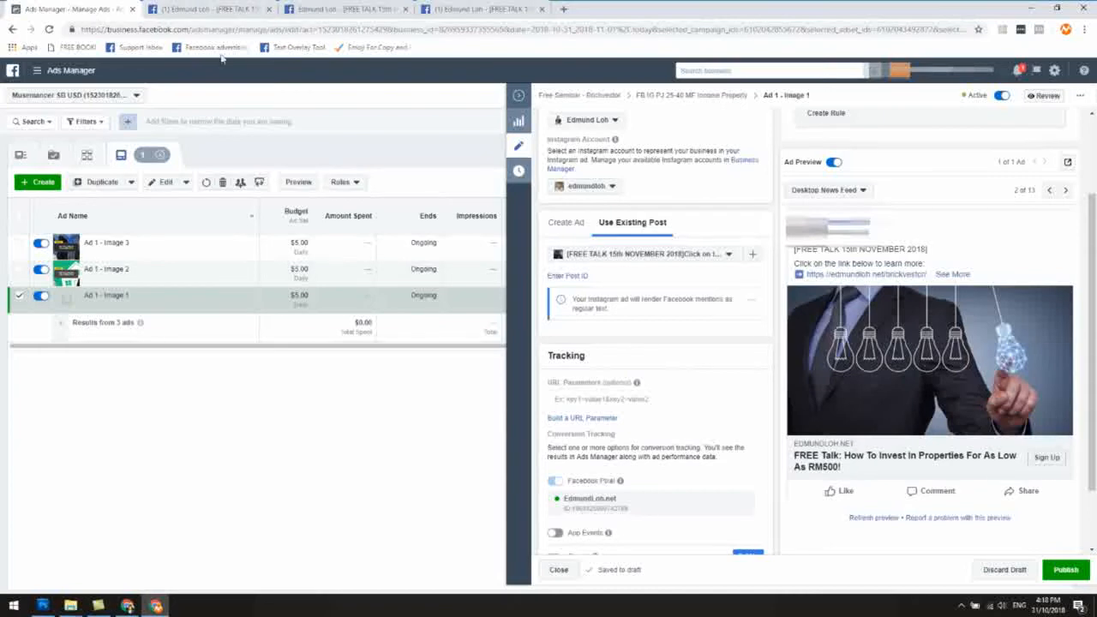
- Publish the changes to the Income Property ad set's Ad 1 - Image 1 and open its Facebook post with comments
left_click(1071, 574)
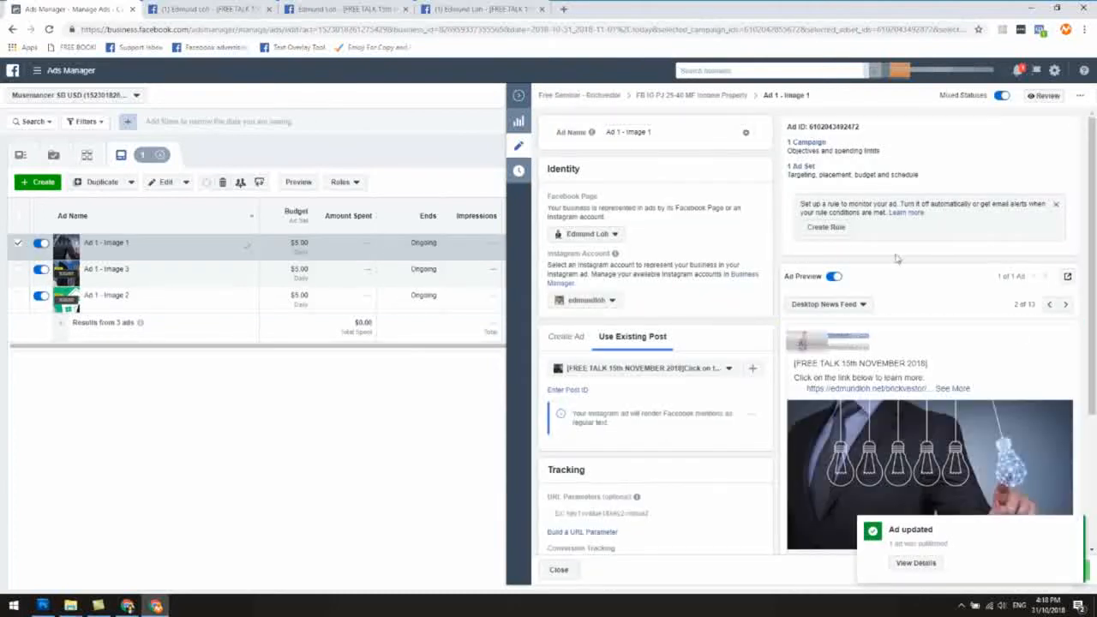
left_click(1073, 527)
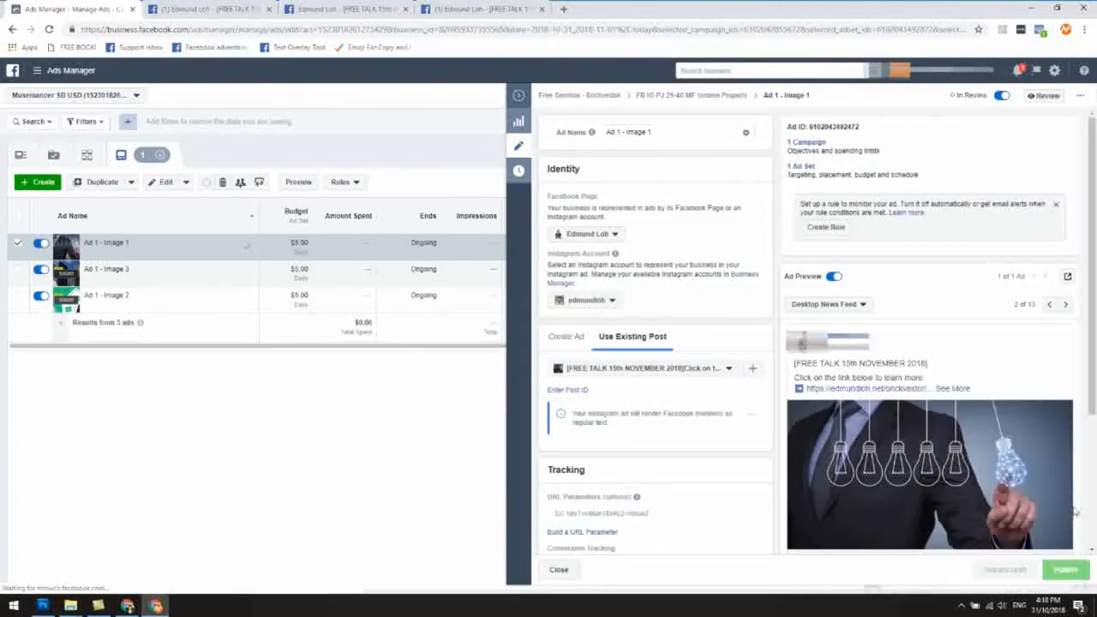
left_click(1067, 278)
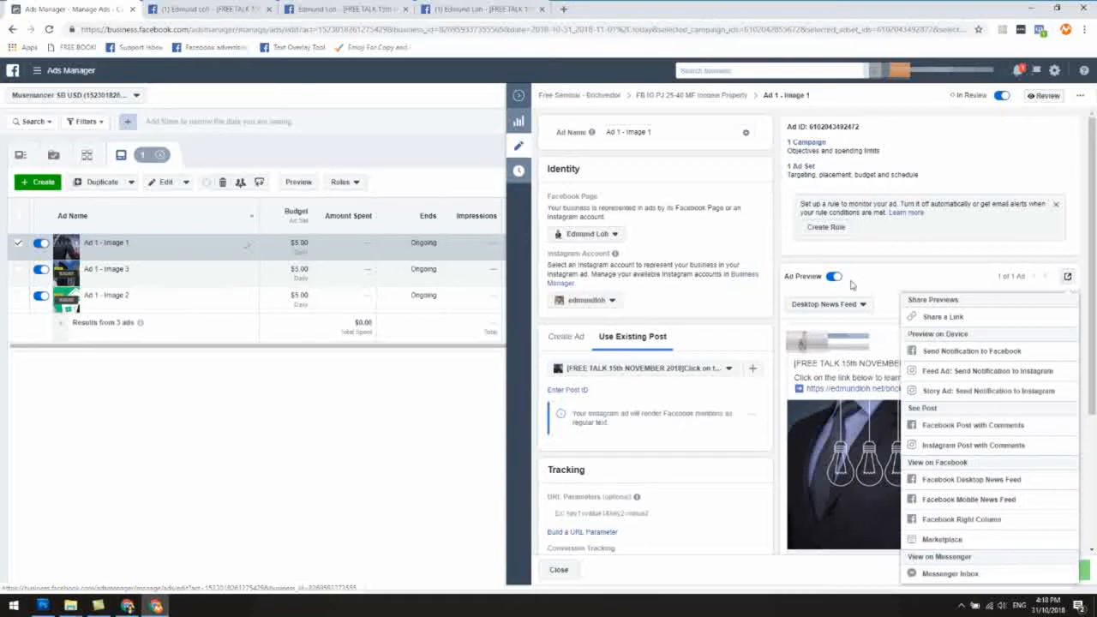
left_click(972, 425)
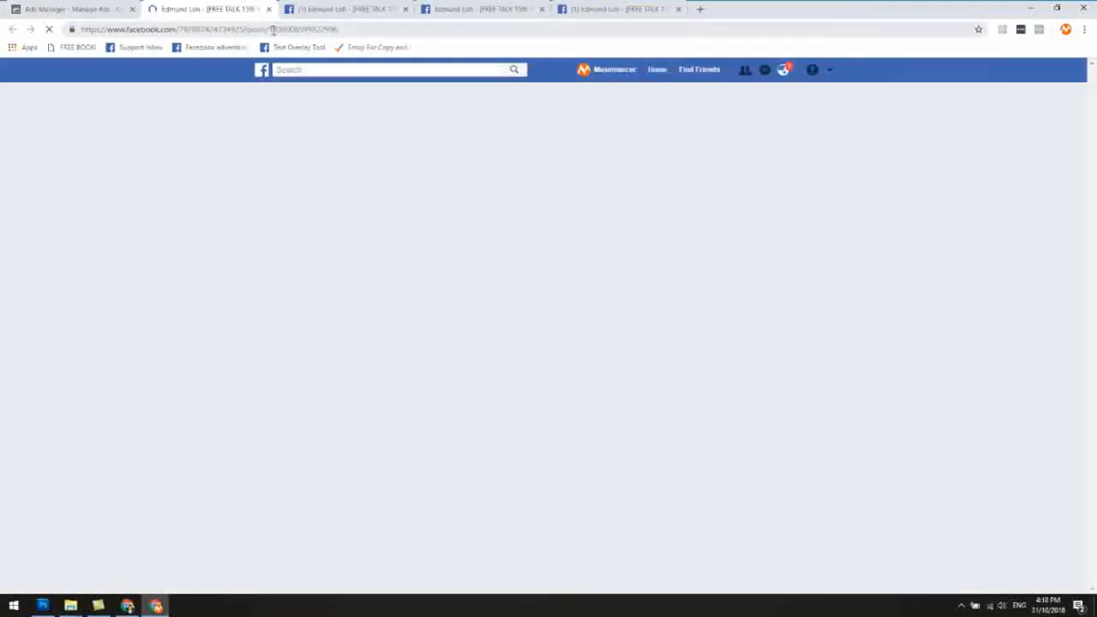
- Compare the web address and post ID of the newly opened post with those of the original Real Estate Image 1 post
left_click(315, 11)
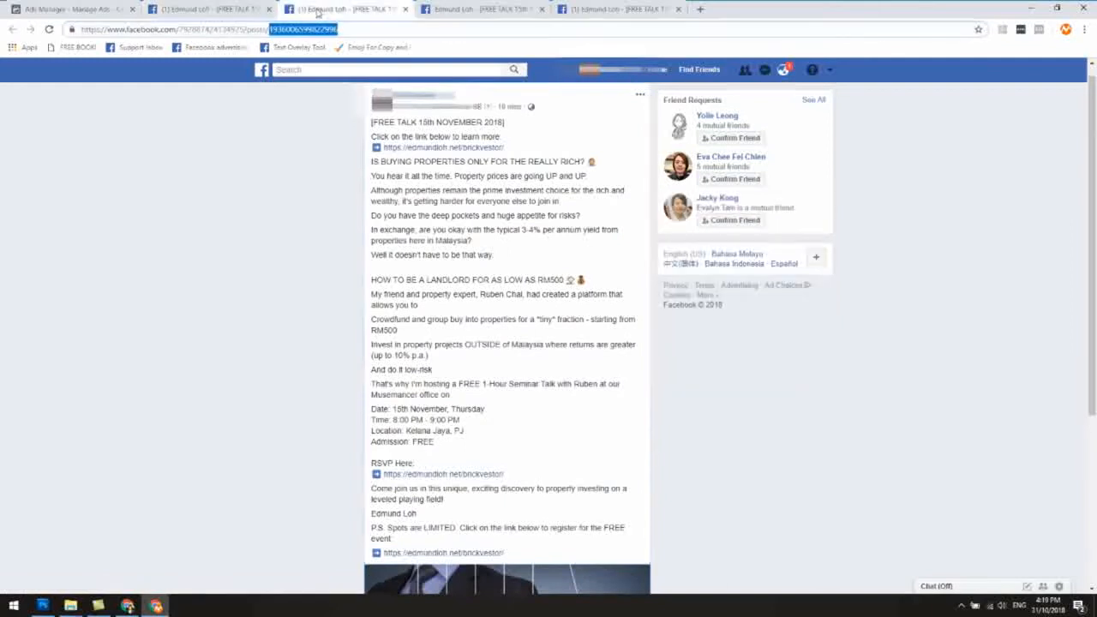
left_click(246, 8)
left_click(310, 9)
left_click(243, 8)
left_click(311, 9)
left_click(257, 8)
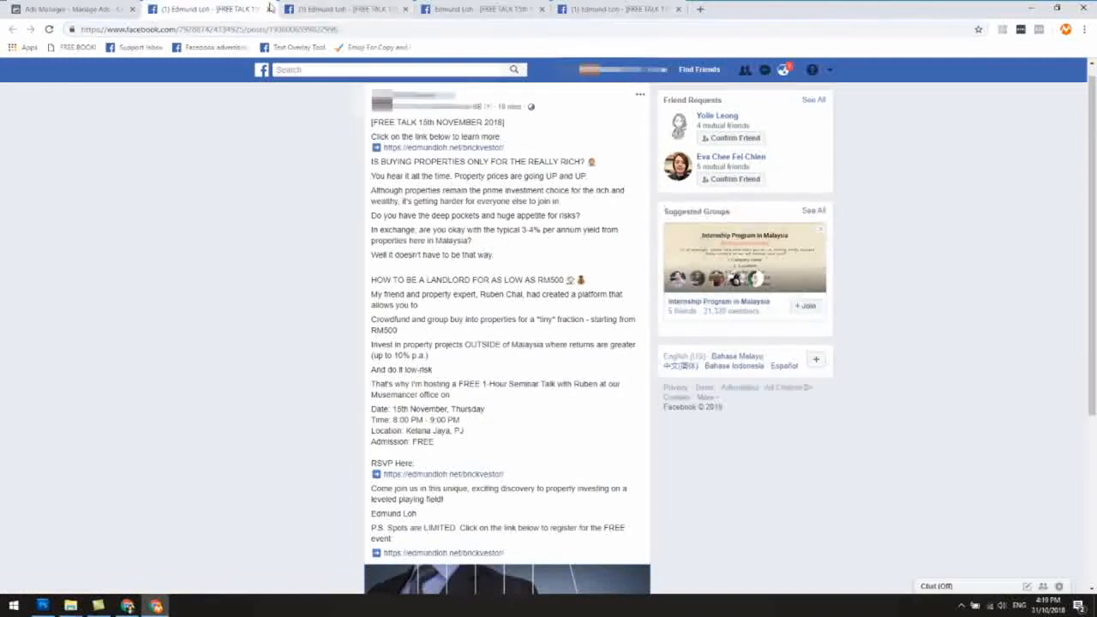
left_click(310, 9)
left_click(257, 8)
left_click(310, 10)
left_click(257, 8)
left_click(310, 9)
left_click(262, 7)
left_click(312, 6)
left_click(249, 7)
left_click(310, 7)
left_click(240, 6)
left_click(322, 7)
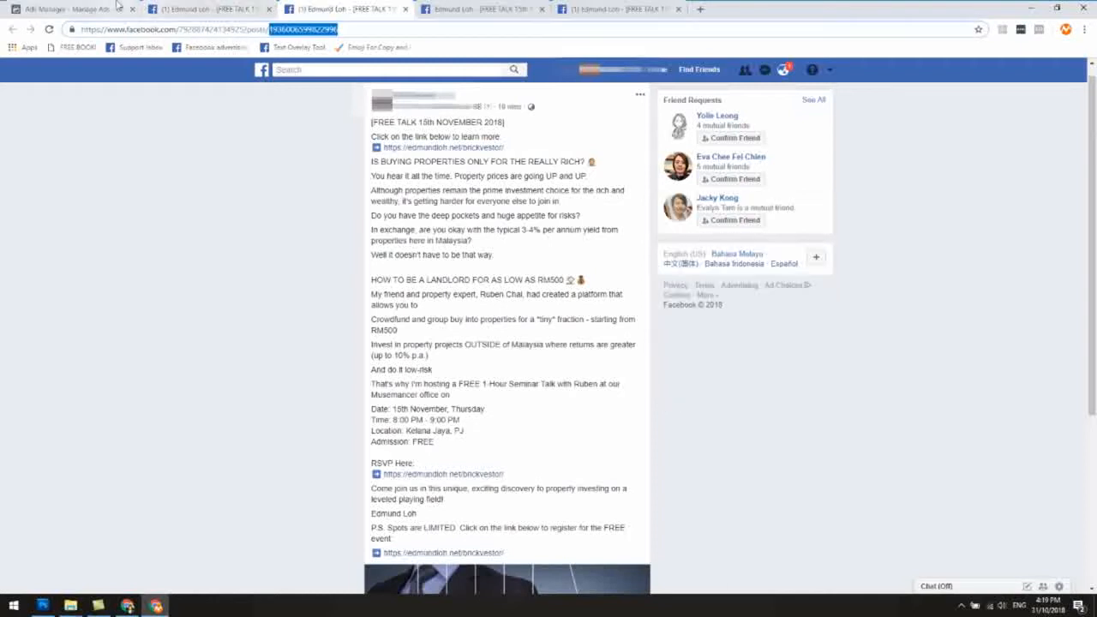
- Back in Ads Manager, edit only Ad 1 - Image 2, set it to use an existing post, and open the post ID entry
left_click(117, 5)
left_click(514, 94)
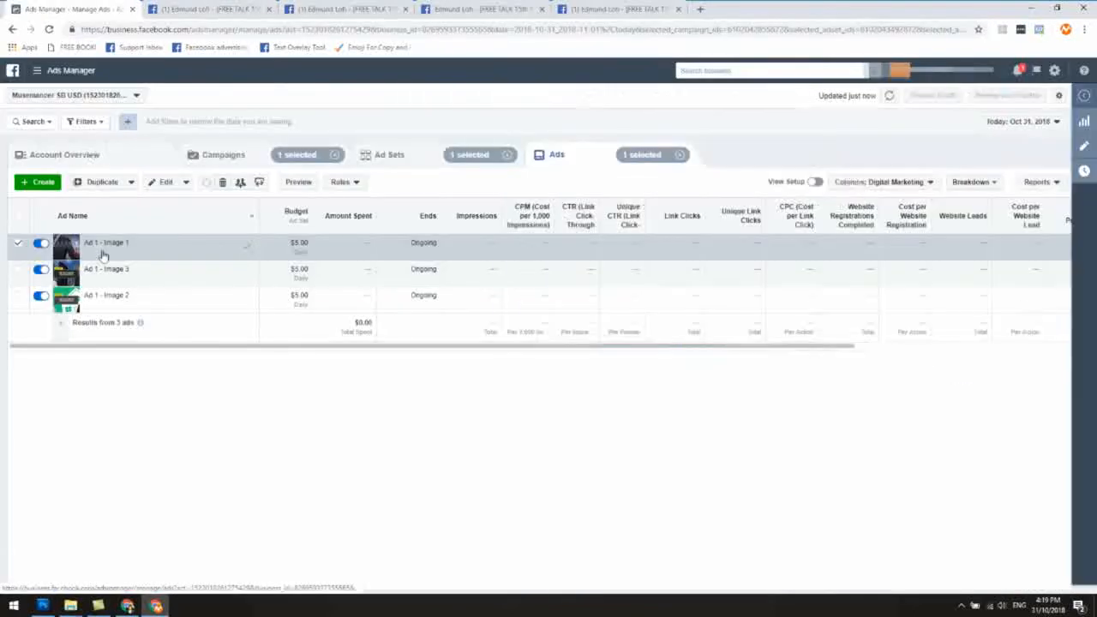
left_click(21, 246)
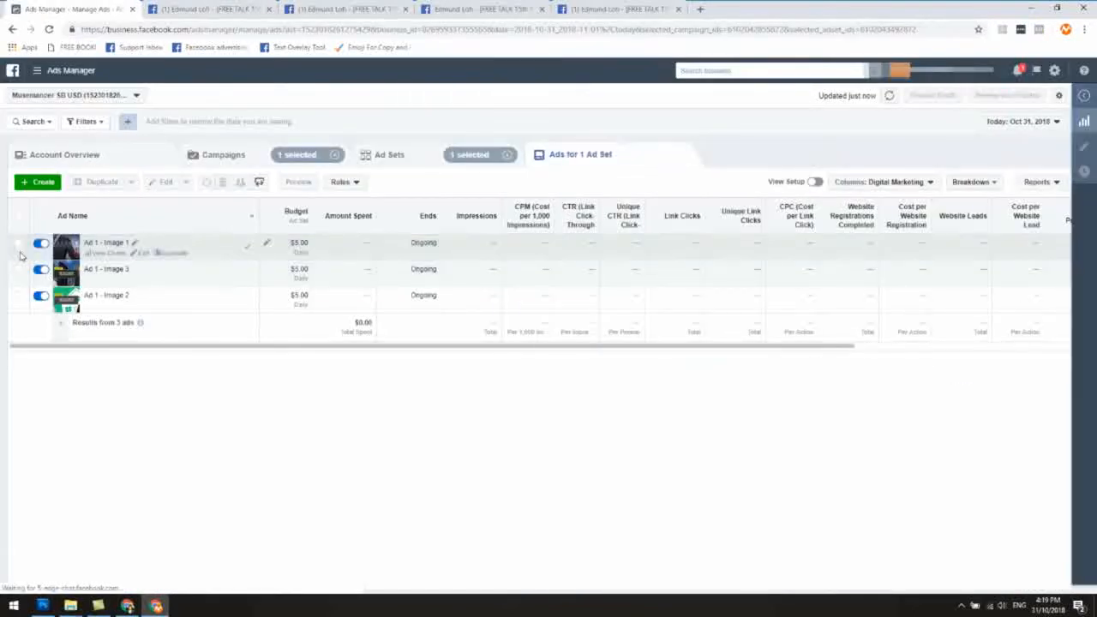
left_click(21, 298)
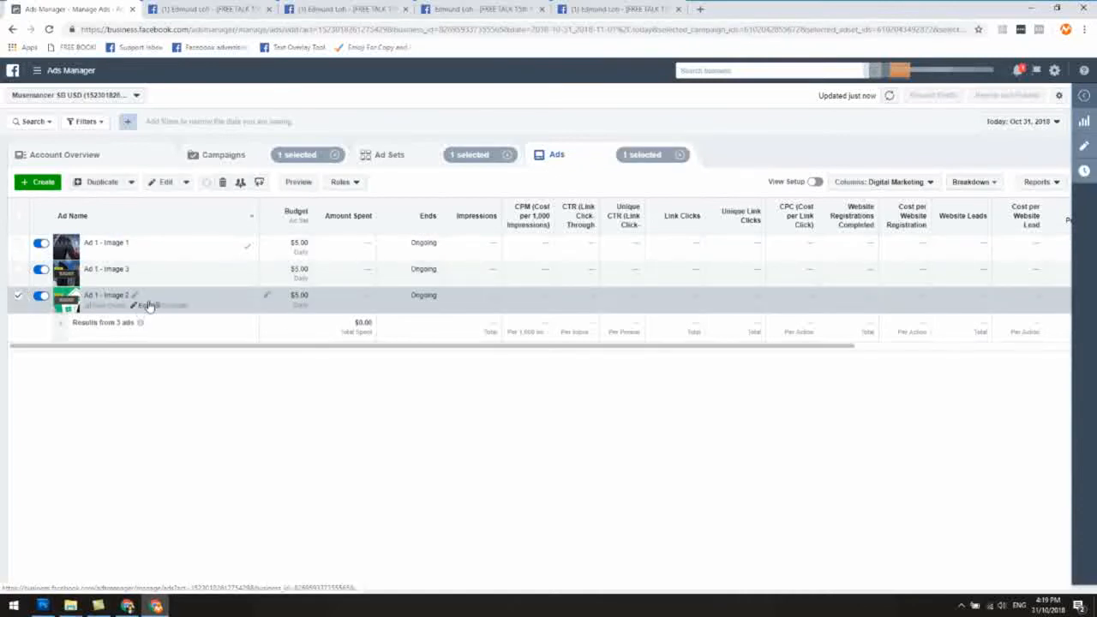
left_click(142, 305)
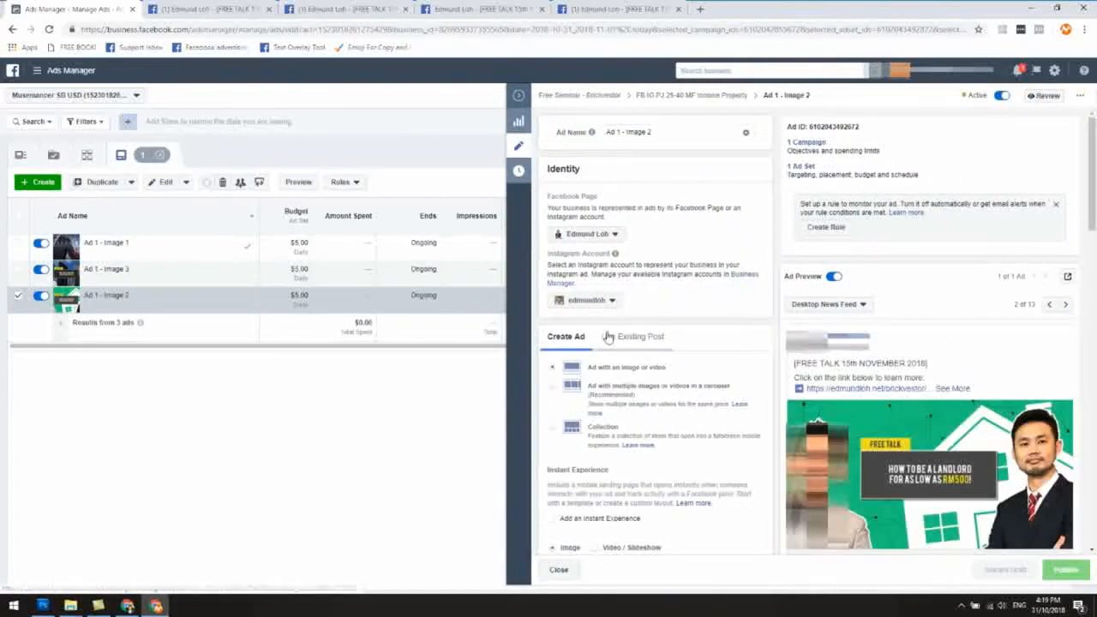
left_click(613, 339)
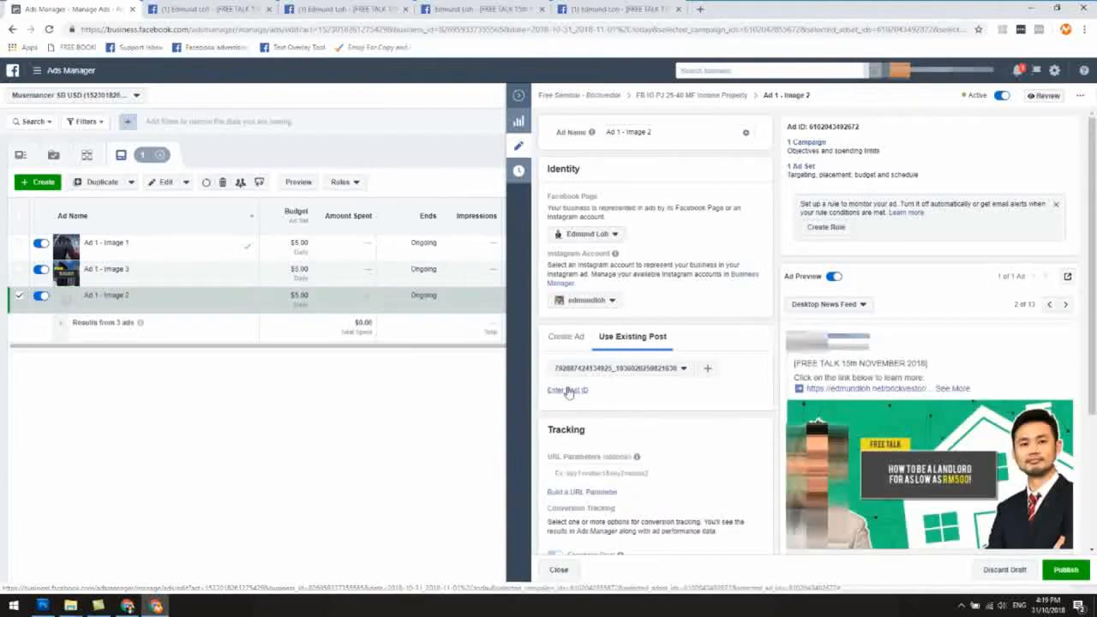
left_click(567, 390)
- Find the original Image 2 post with the green background and copy the post ID from the end of its web address
left_click(338, 8)
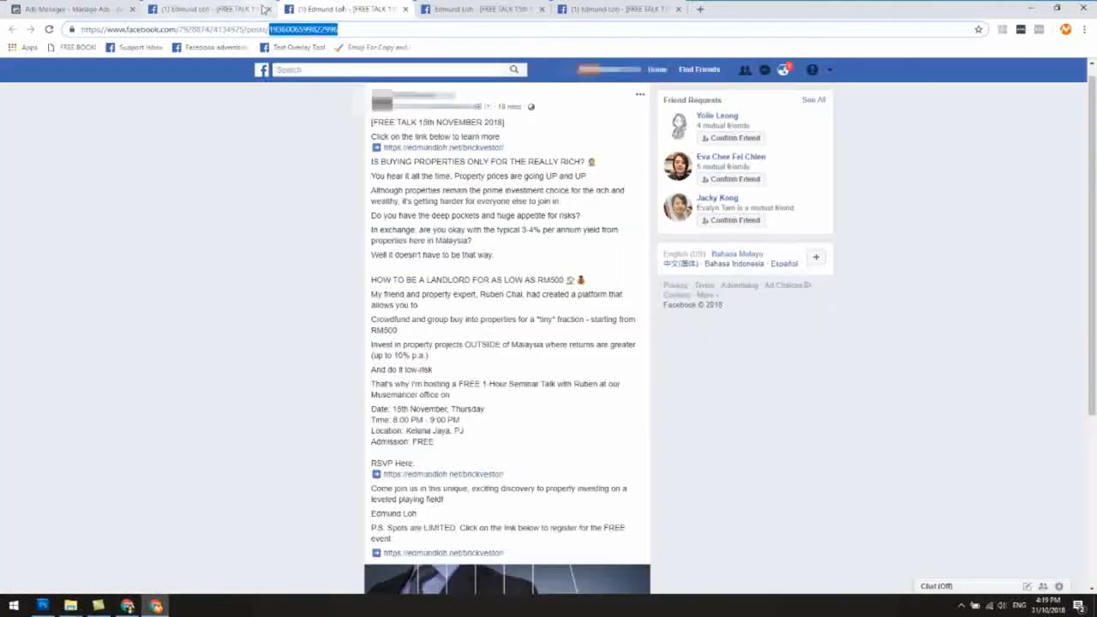
left_click(461, 7)
scroll(506, 343, "down", 3)
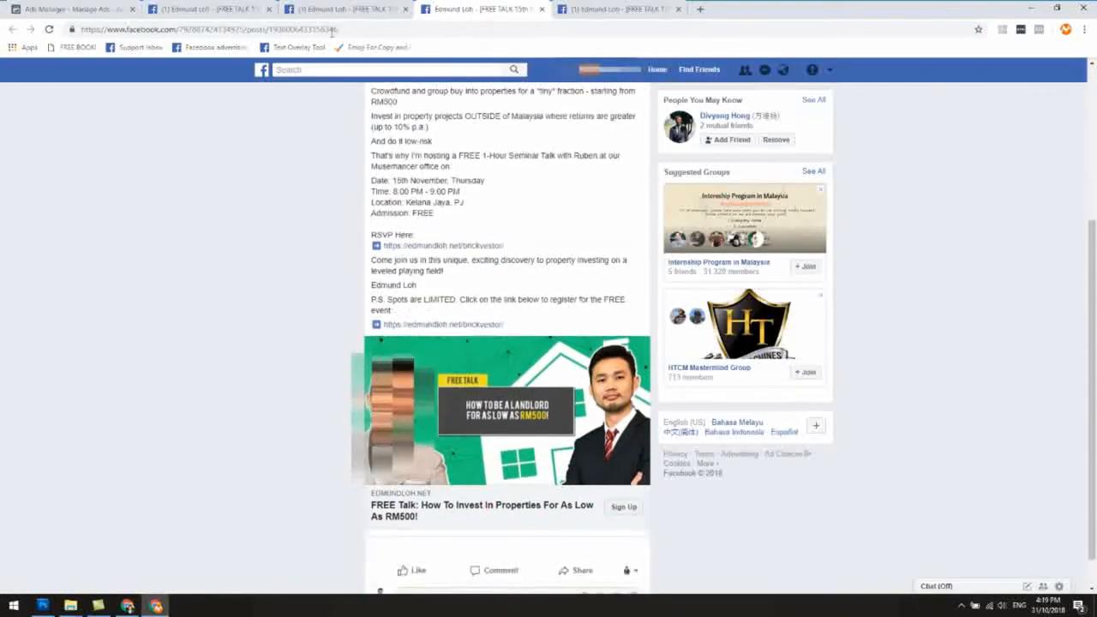
left_click_drag(273, 30, 338, 30)
right_click(329, 31)
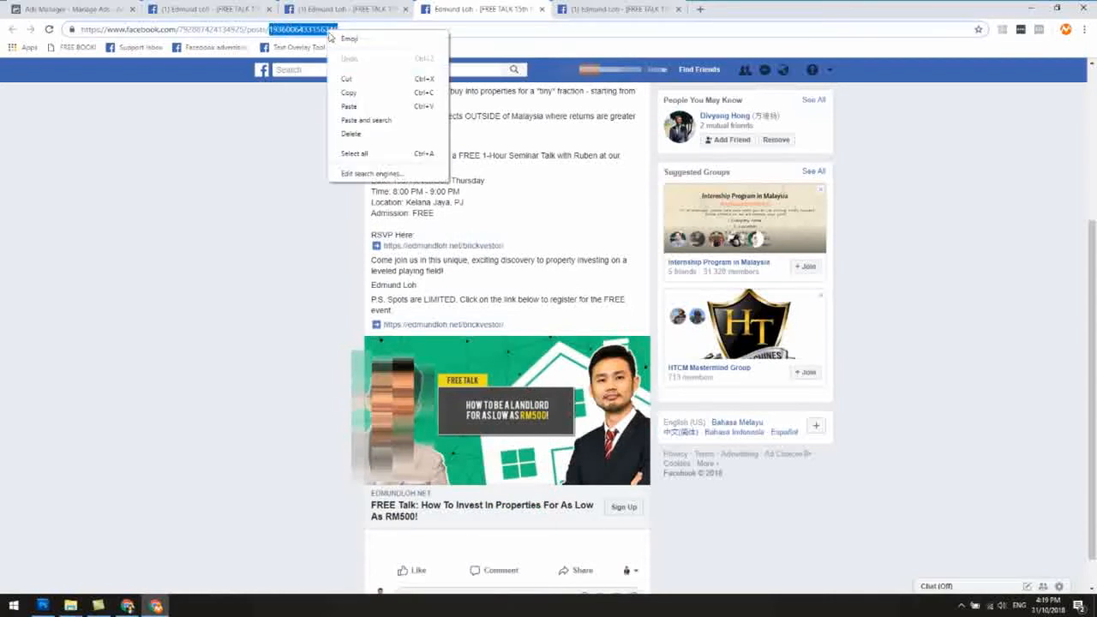
left_click(367, 94)
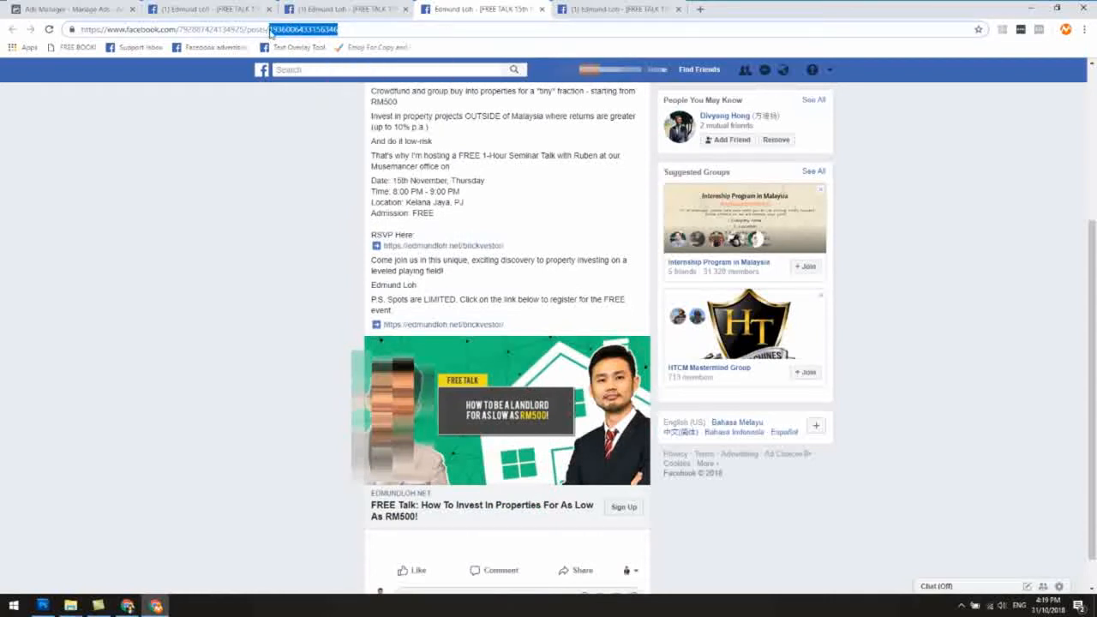
- Submit the copied post ID as the existing post for Ad 1 - Image 2 in Ads Manager, publish the change, and collapse the editor
left_click(72, 9)
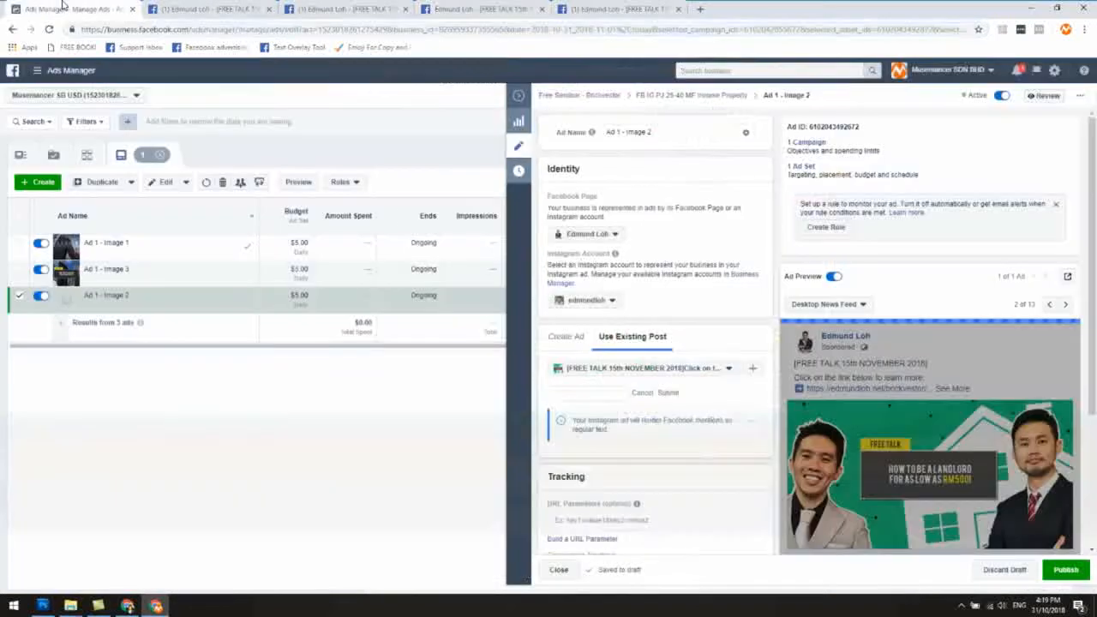
right_click(581, 395)
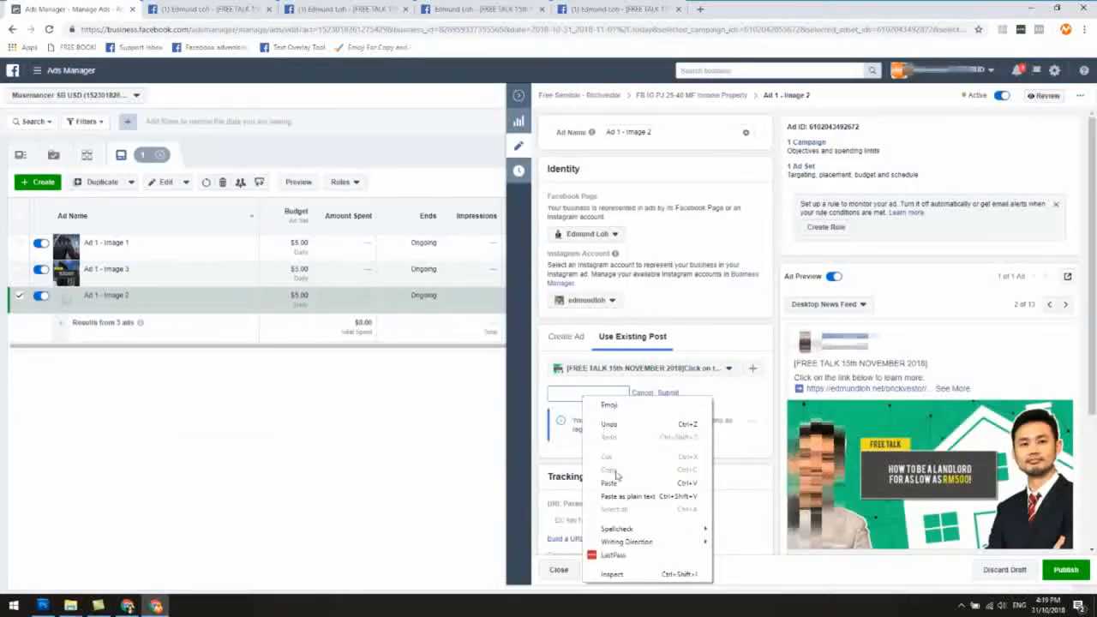
left_click(618, 487)
left_click(669, 393)
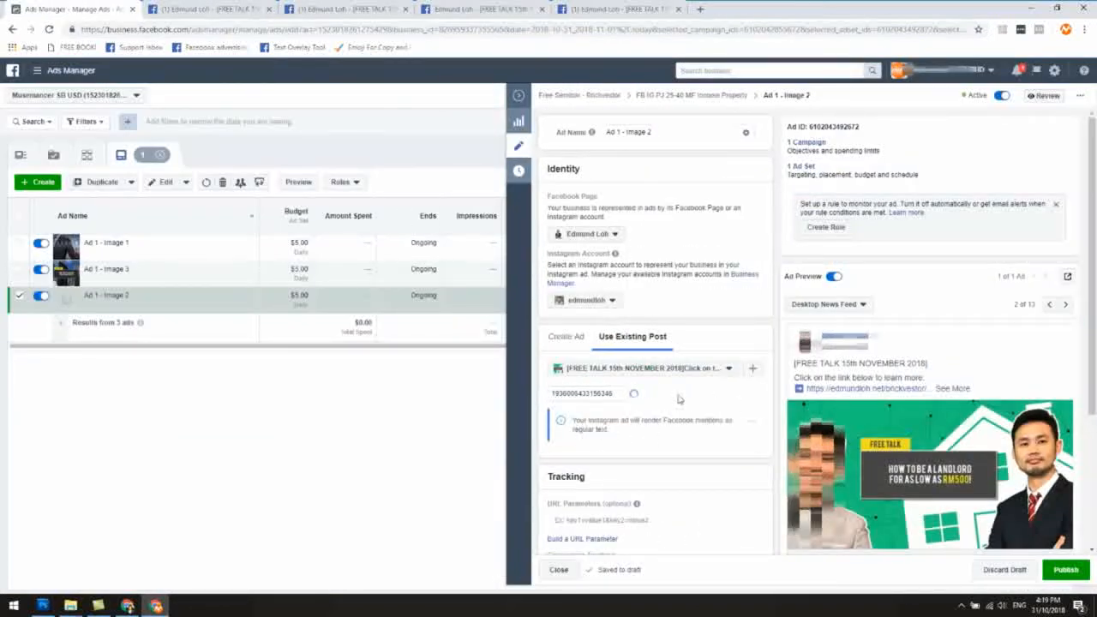
scroll(711, 394, "down", 3)
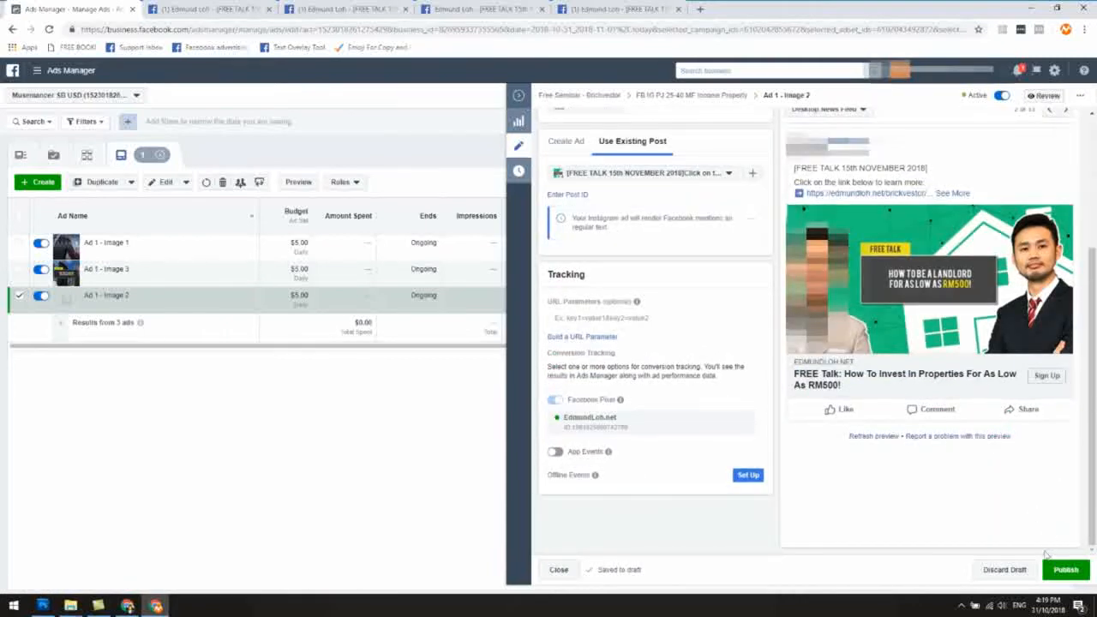
left_click(1065, 570)
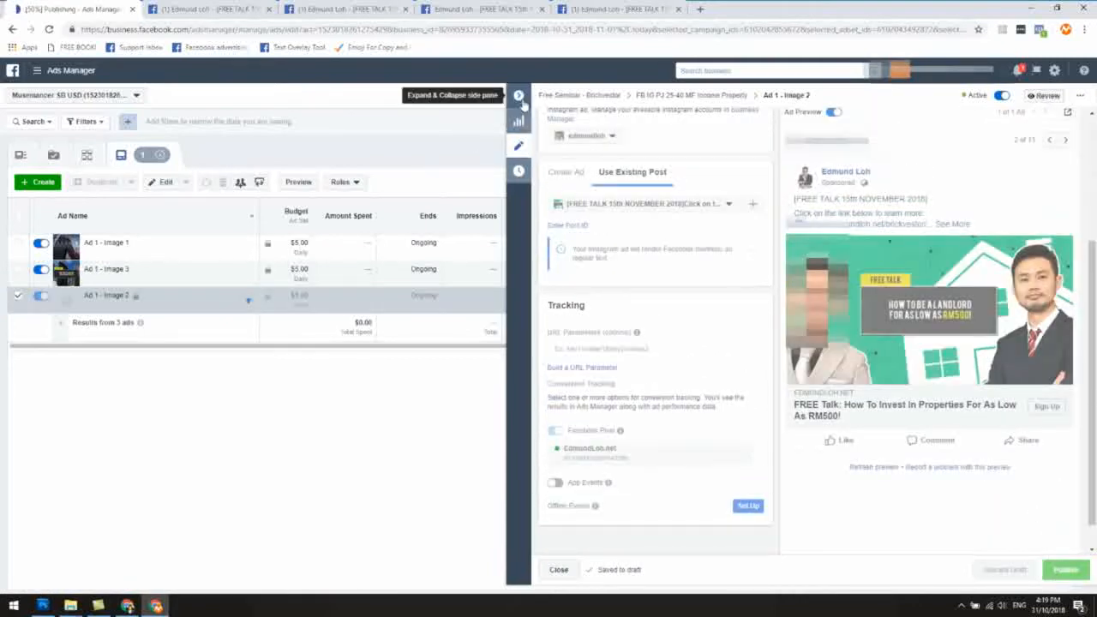
left_click(519, 95)
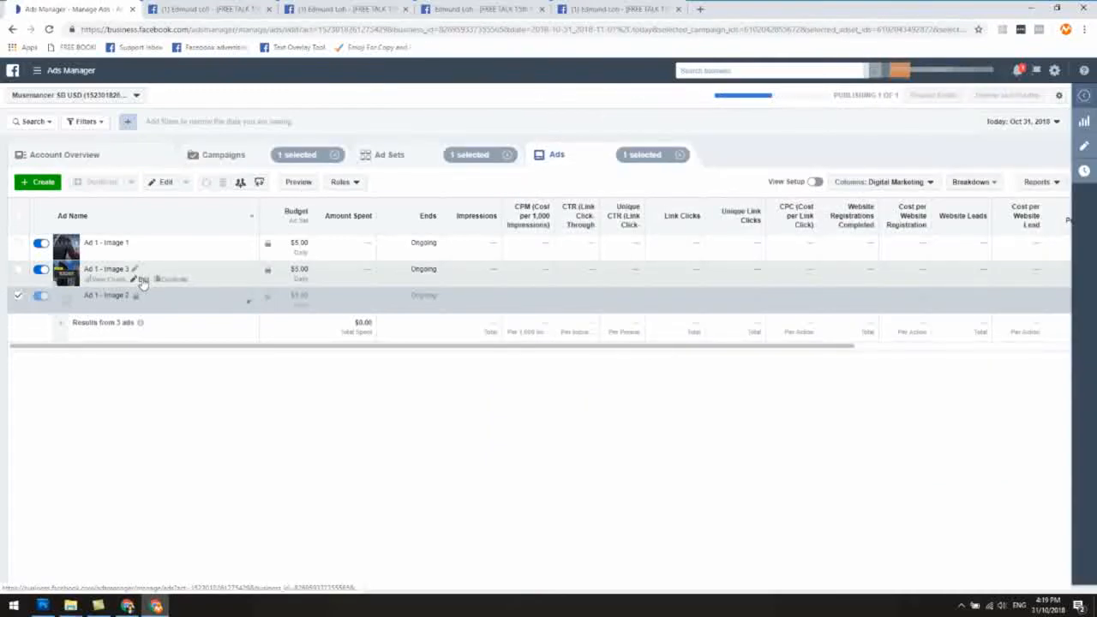
- Open the Income Property ad set's Ad 1 - Image 3 for editing and copy the post ID from the original Image 3 post's web address
left_click(139, 280)
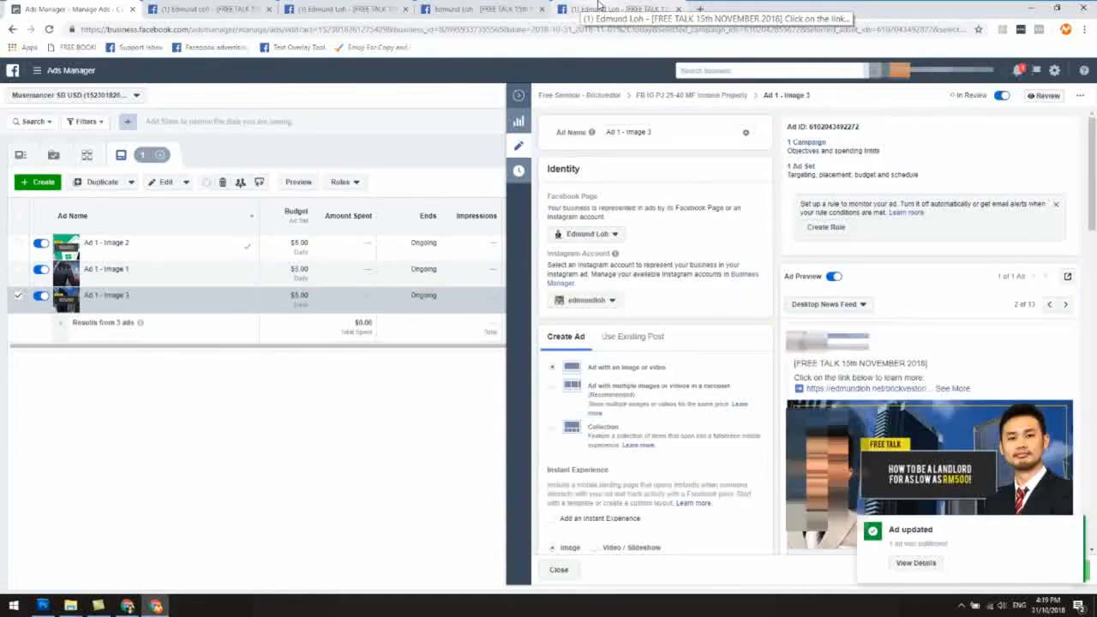
left_click(597, 8)
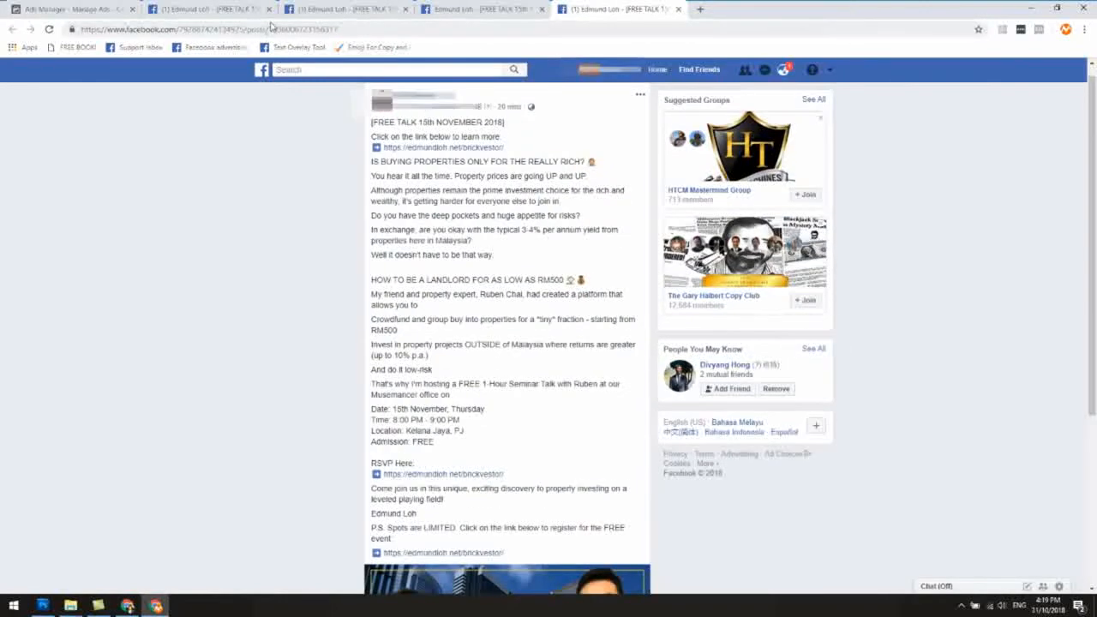
left_click_drag(271, 28, 335, 28)
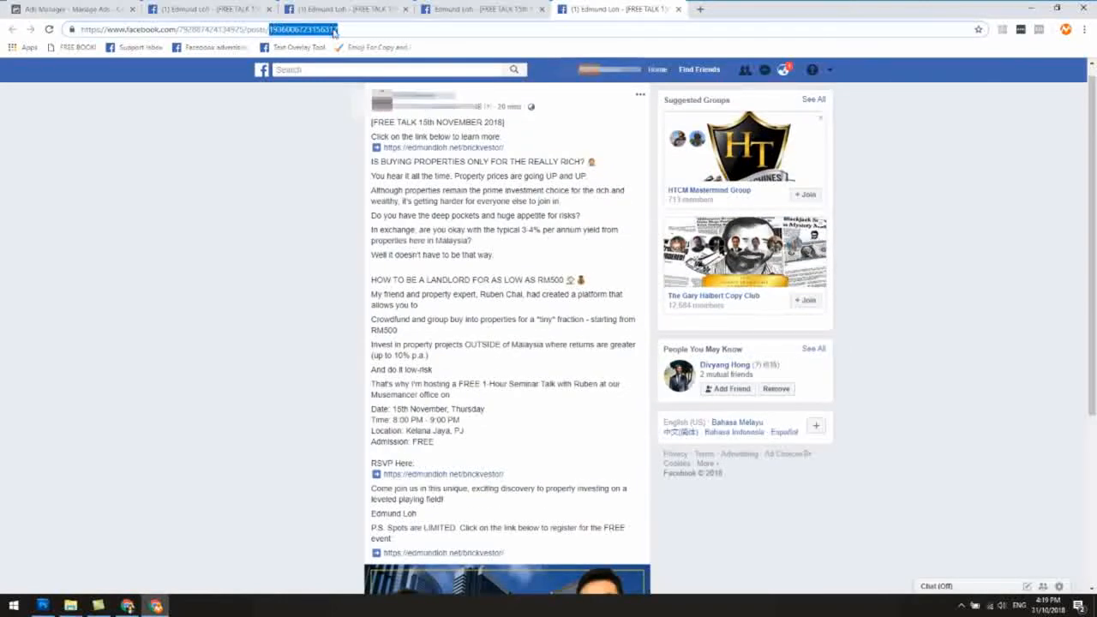
right_click(335, 31)
left_click(360, 87)
- In Ads Manager, set Ad 1 - Image 3 to use an existing post and submit the copied post ID
left_click(23, 9)
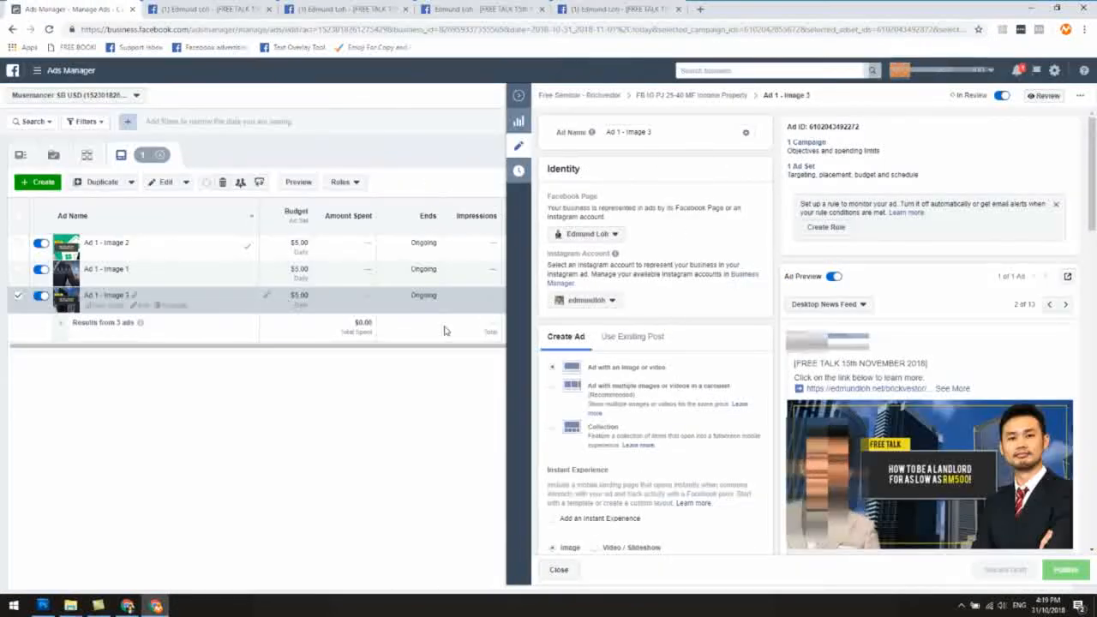
left_click(615, 337)
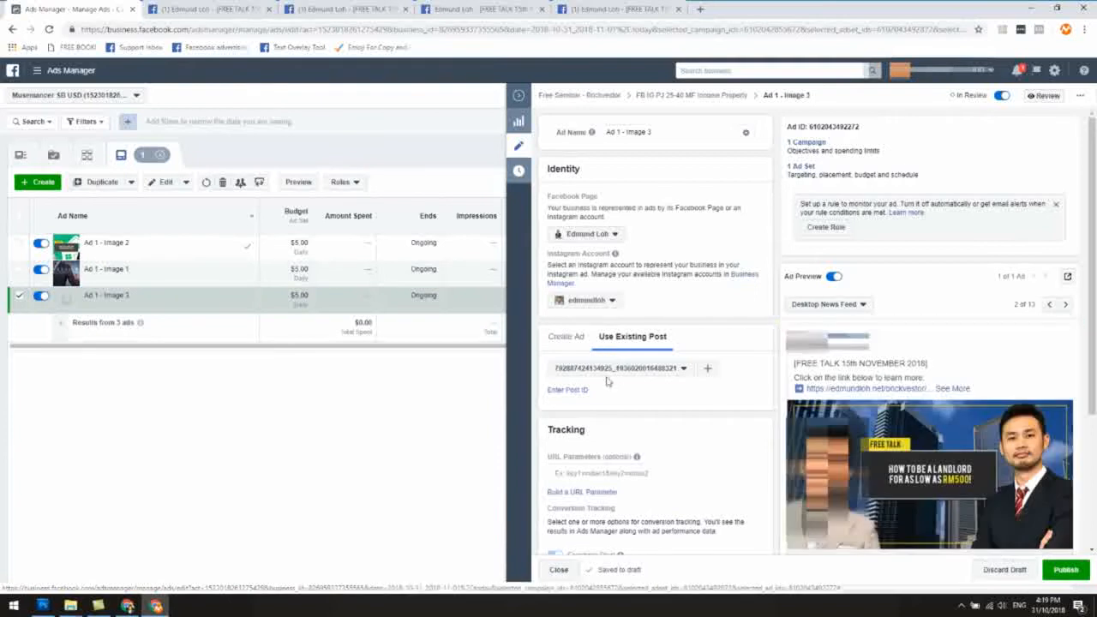
left_click(569, 390)
right_click(586, 395)
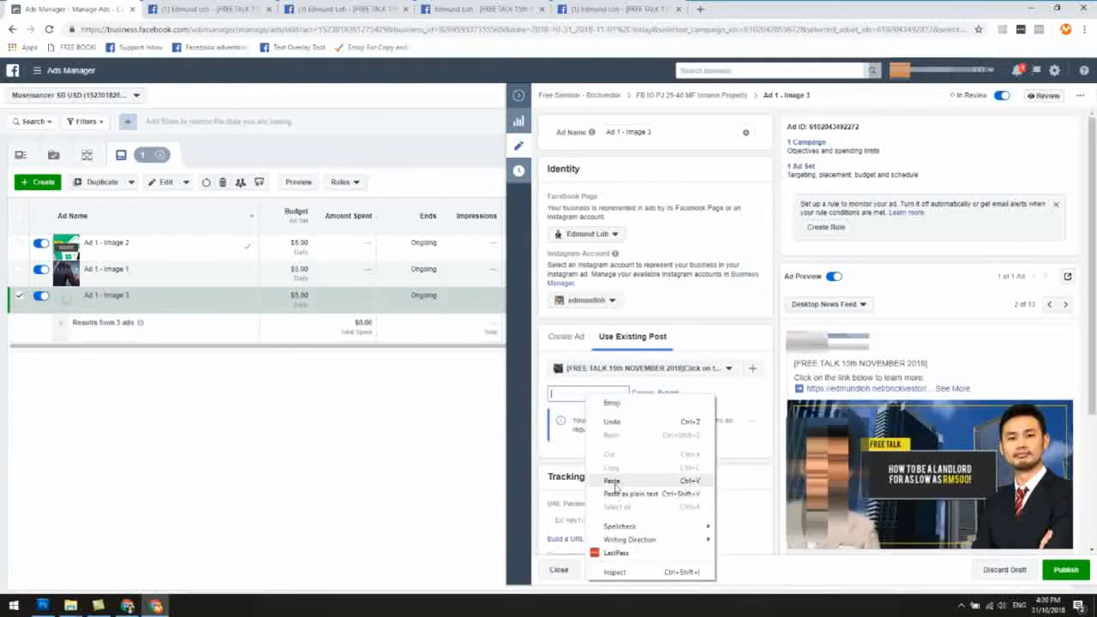
left_click(608, 481)
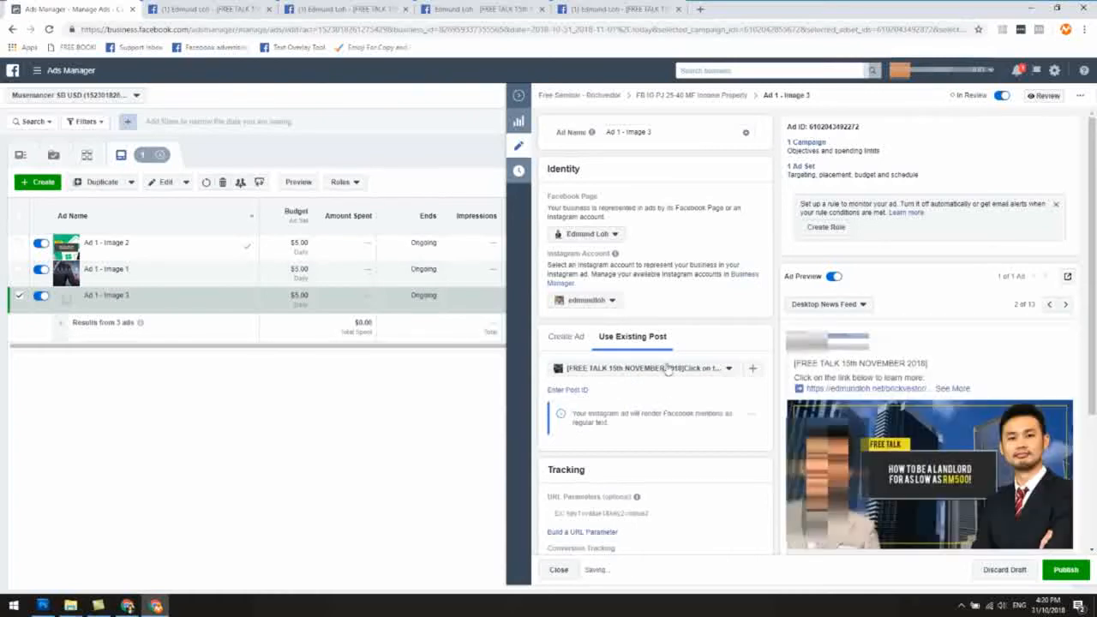
left_click(617, 8)
left_click(90, 7)
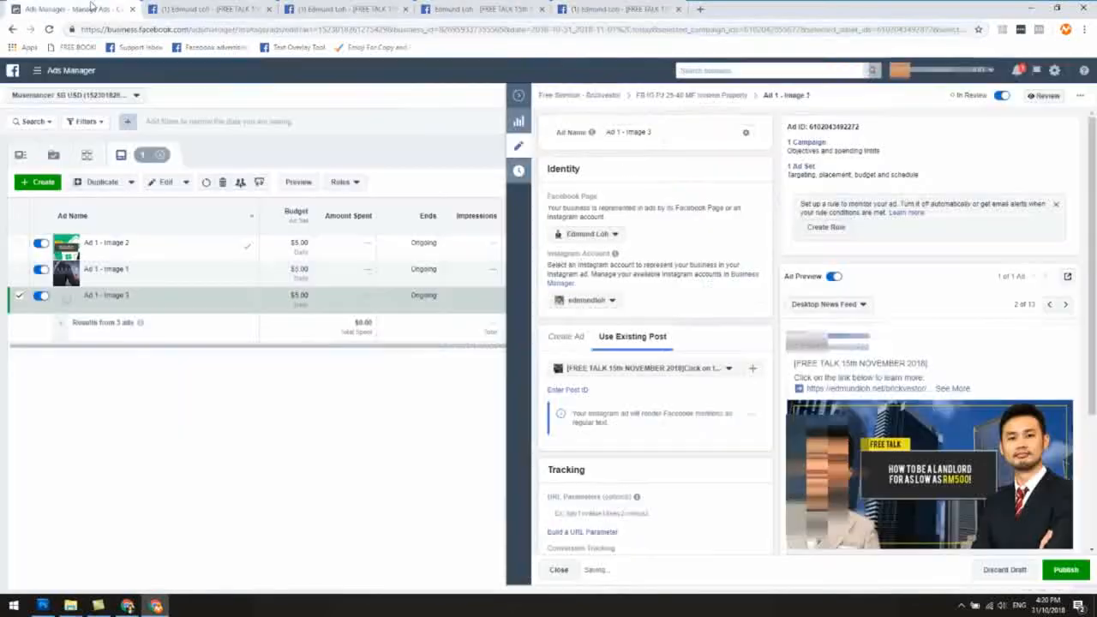
- Publish the changes to Ad 1 - Image 3, collapse the editor, and return to the campaign's ad set list
scroll(992, 466, "down", 3)
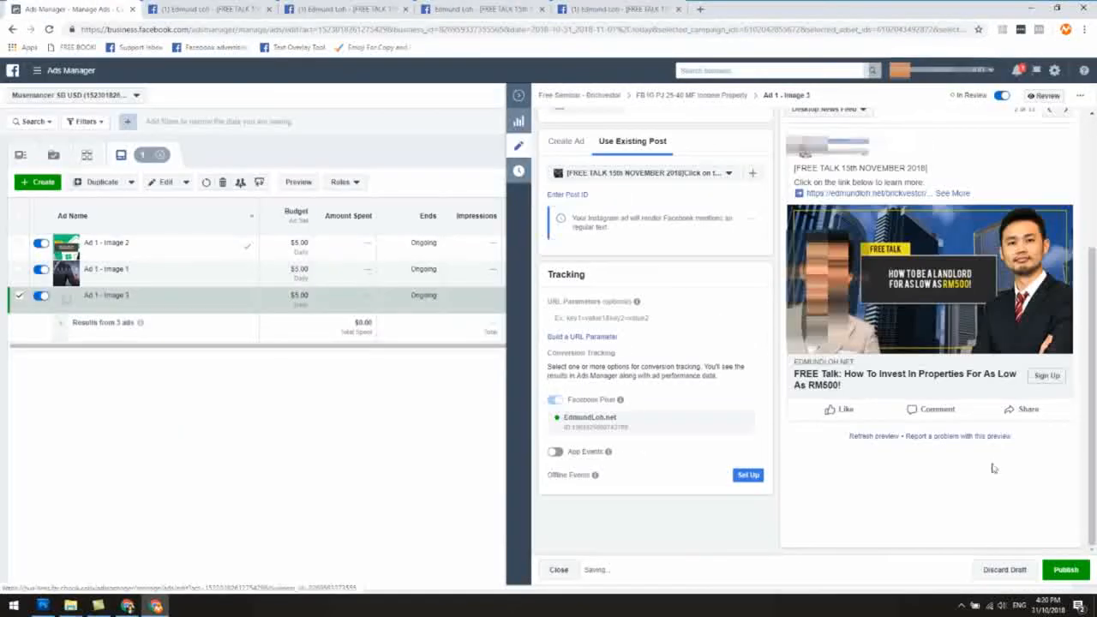
left_click(1063, 569)
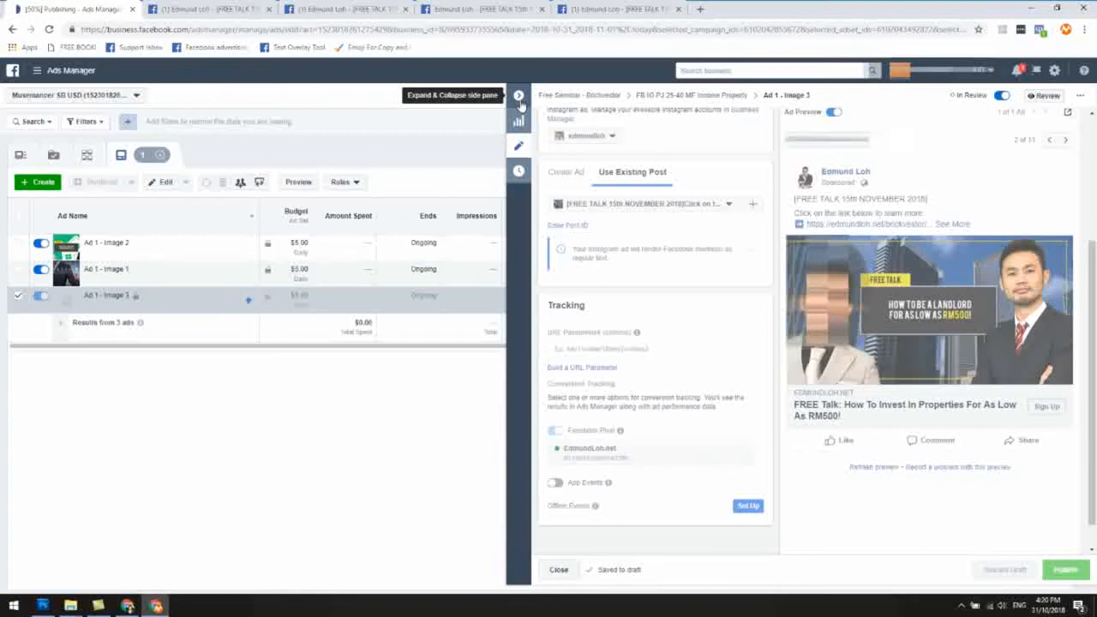
left_click(518, 101)
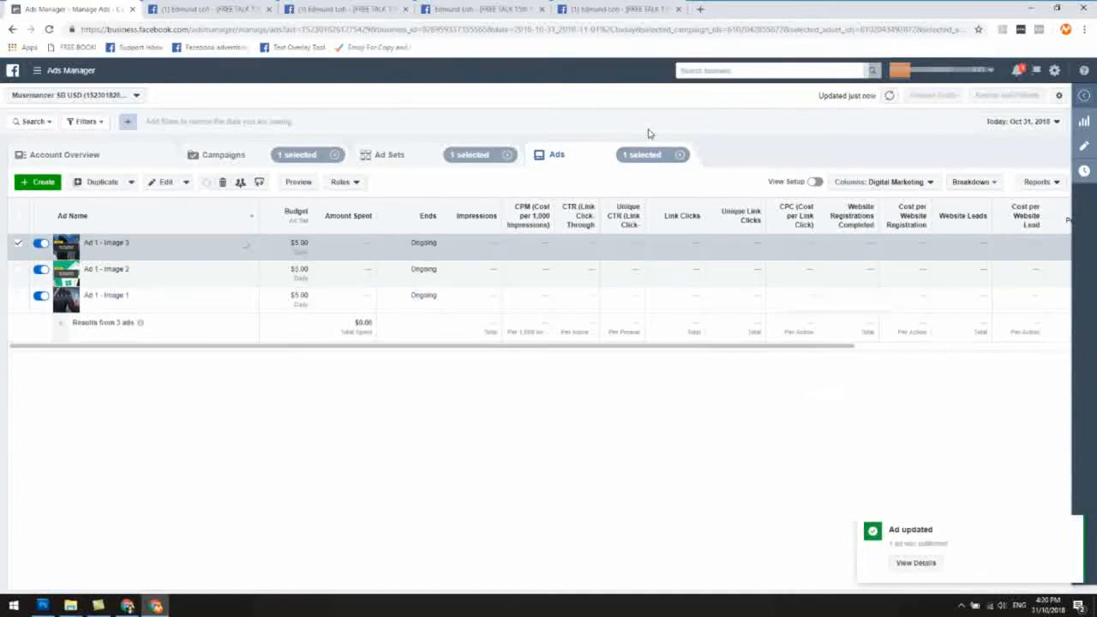
left_click(378, 155)
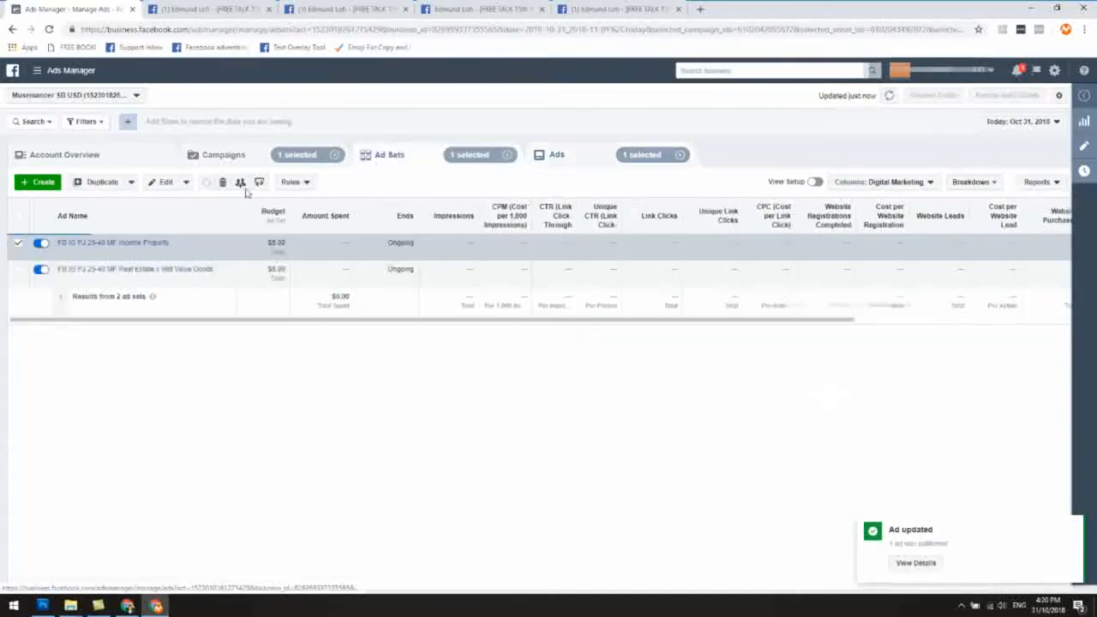
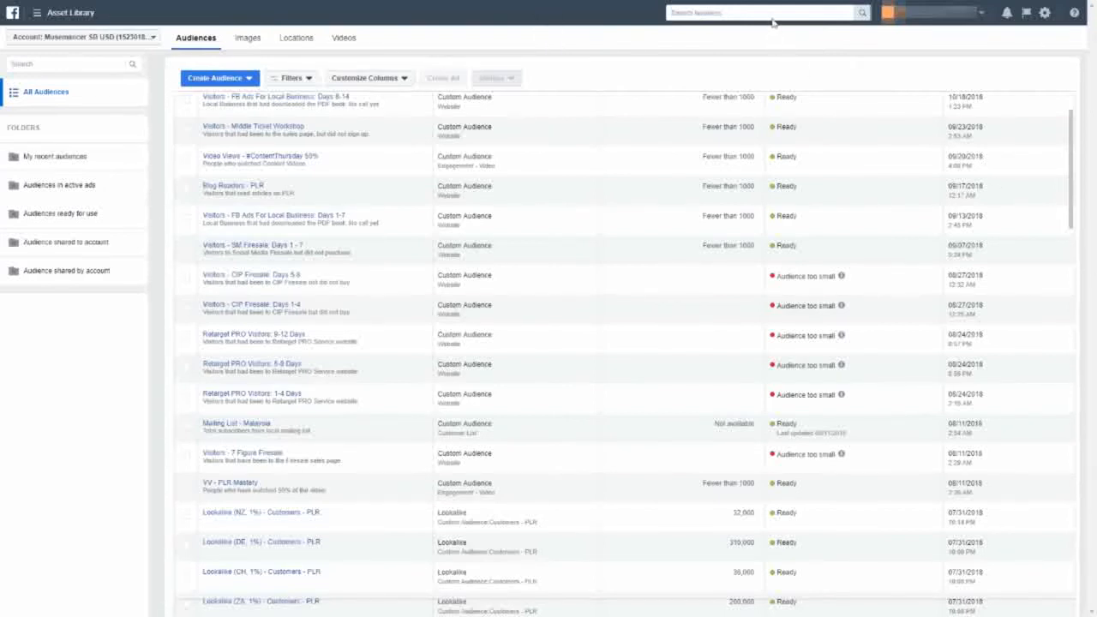
- Search the business tools for "audiences", open the Audiences asset page, and browse the list of existing audiences
left_click(690, 17)
type("audien")
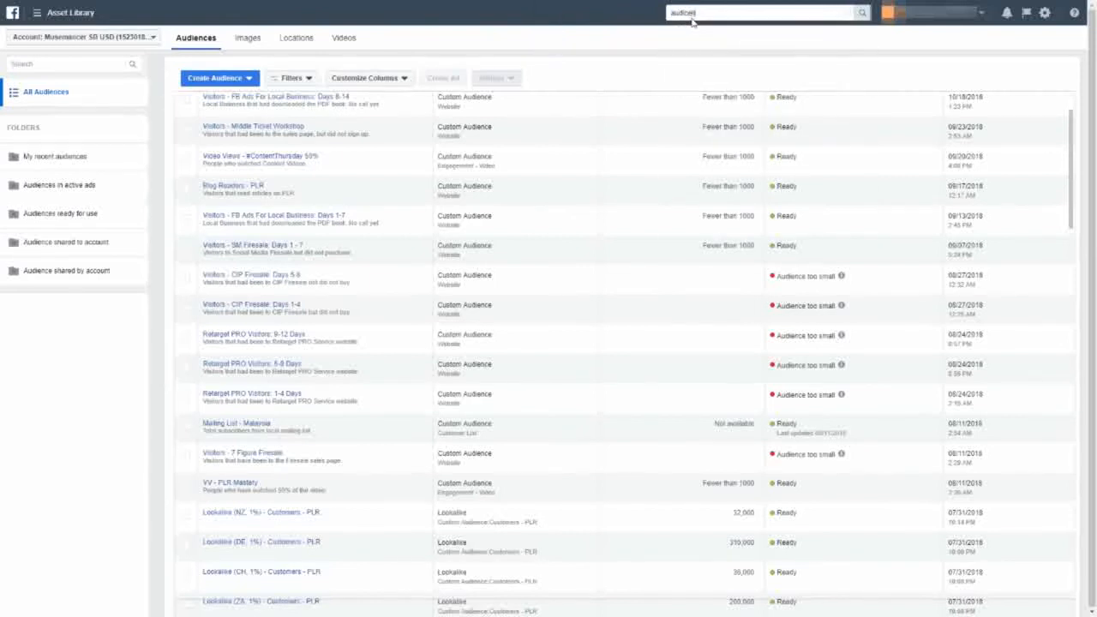
type("ce")
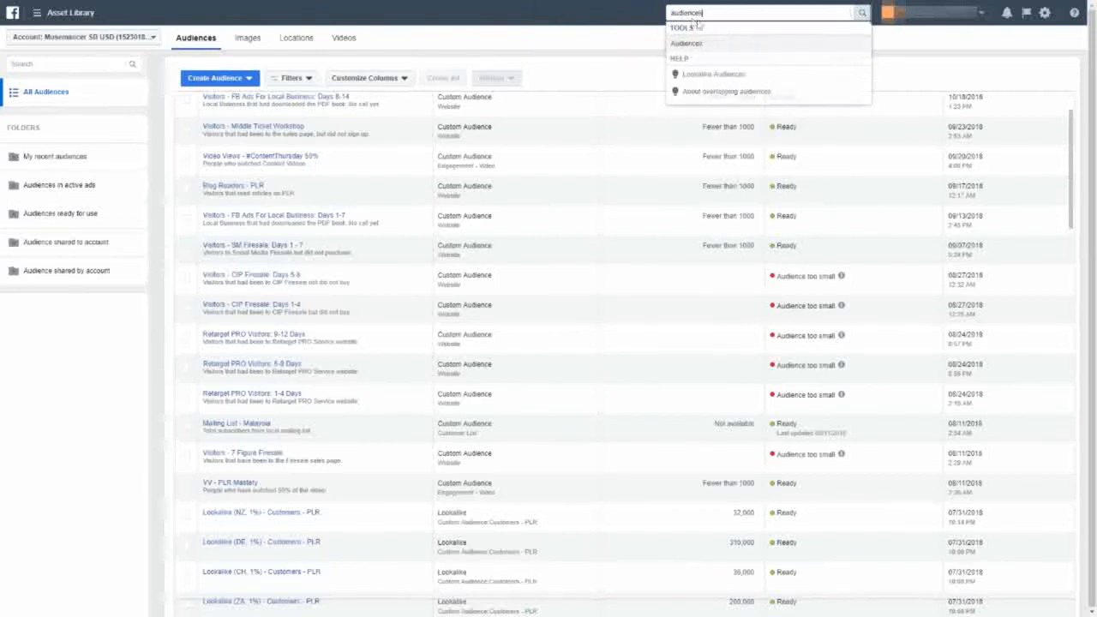
type("s")
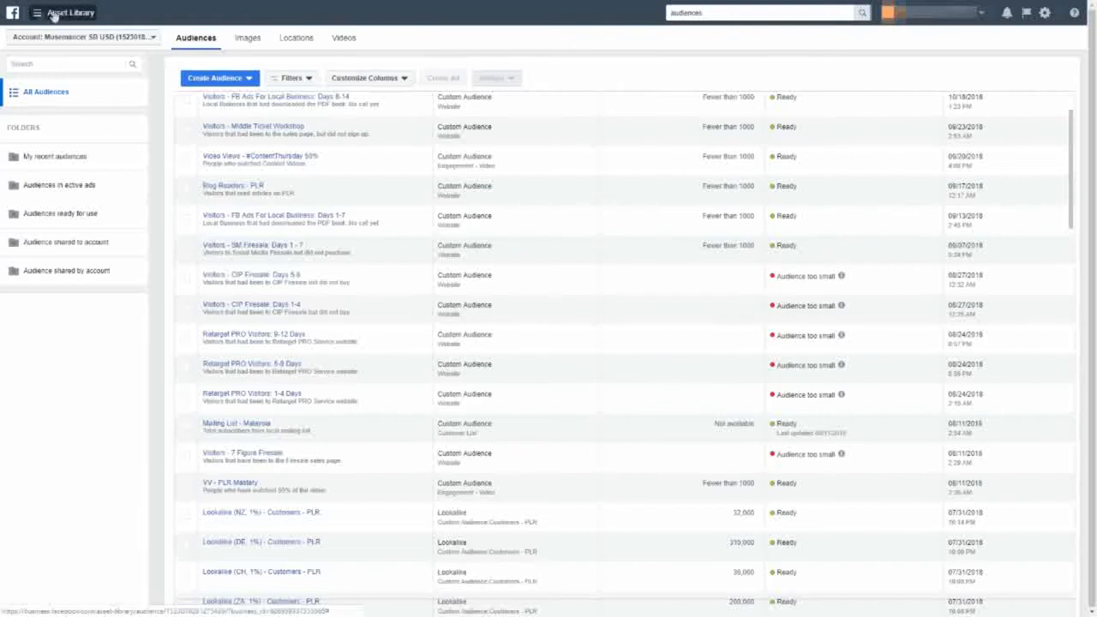
left_click(53, 14)
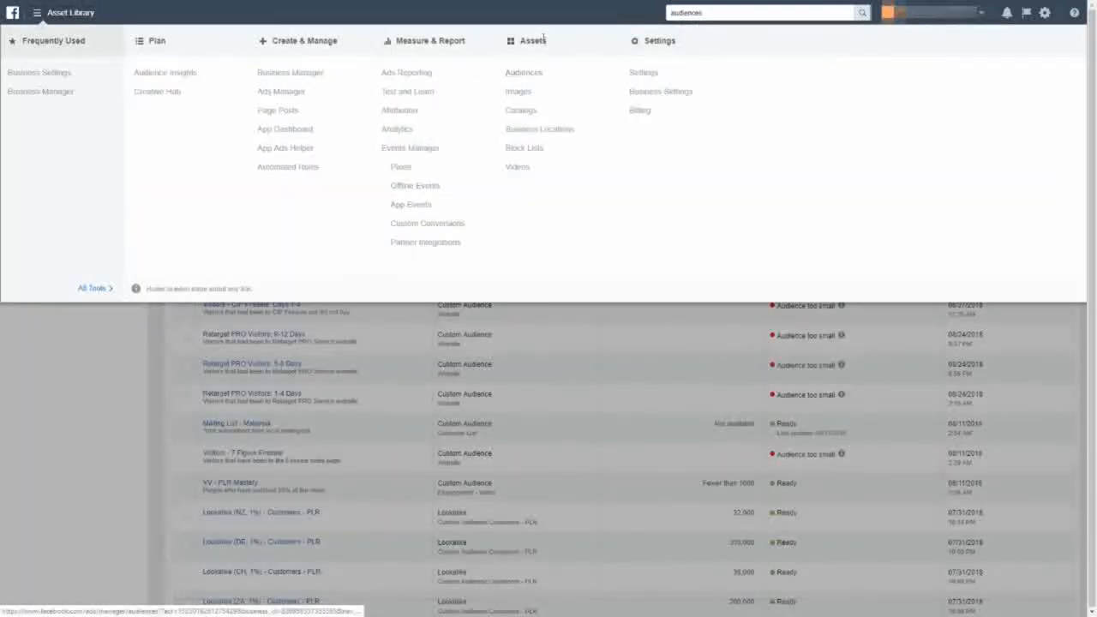
left_click(521, 75)
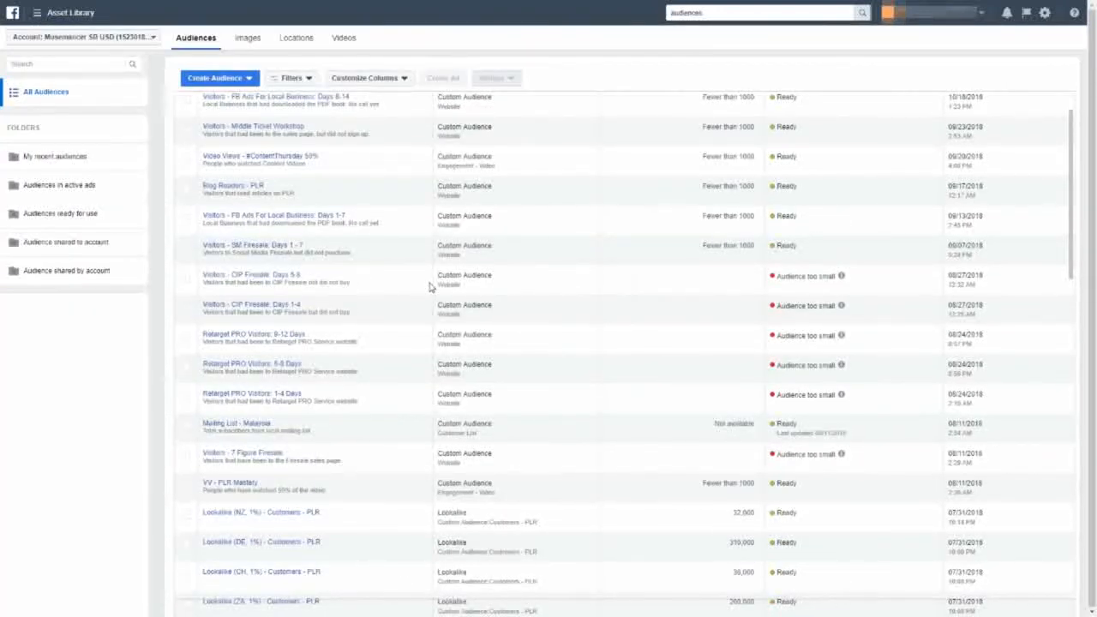
scroll(430, 287, "down", 1)
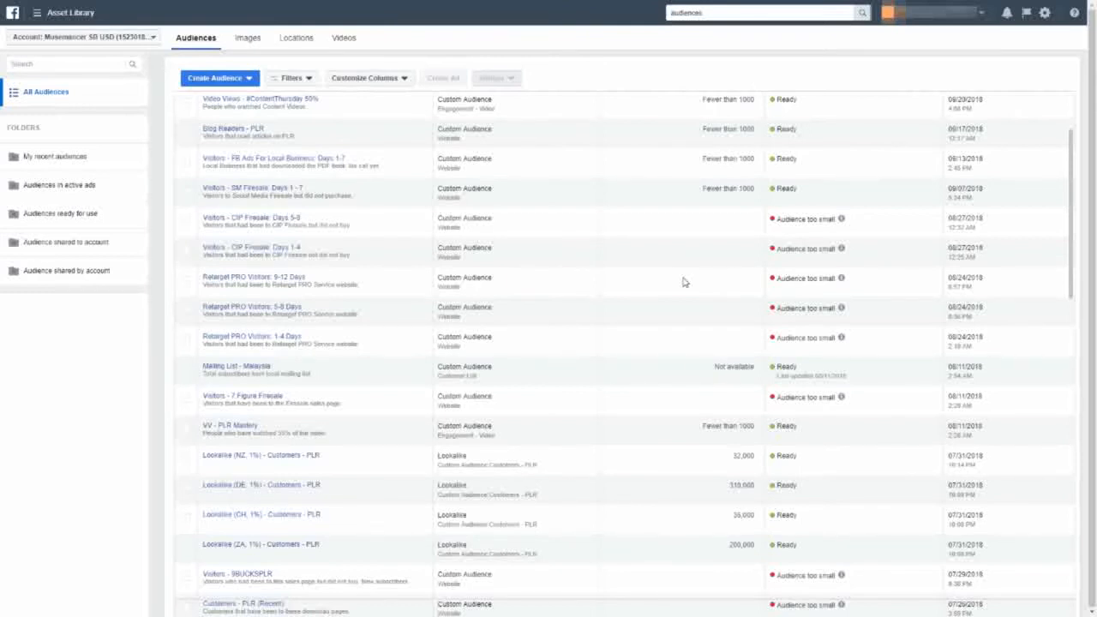
- Start creating a new custom audience based on website traffic
left_click(233, 81)
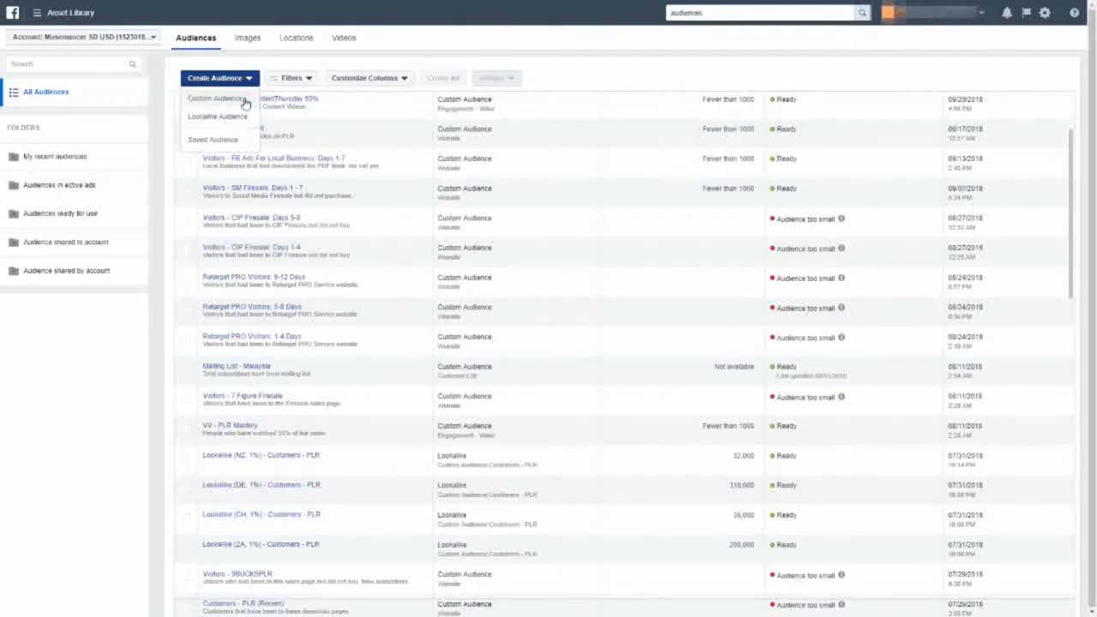
left_click(244, 103)
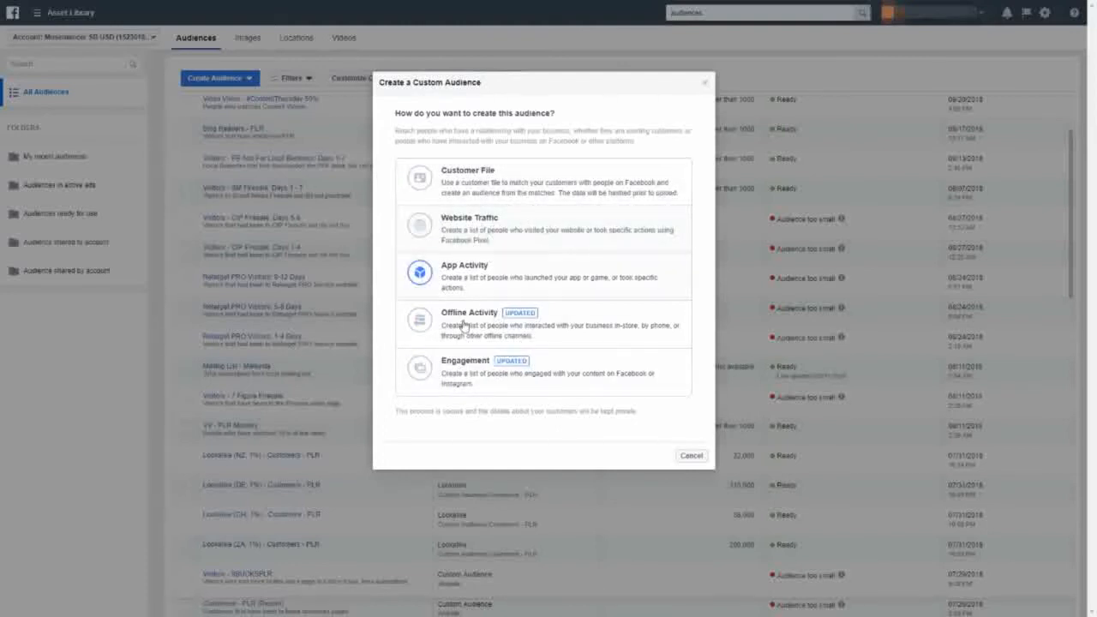
left_click(543, 229)
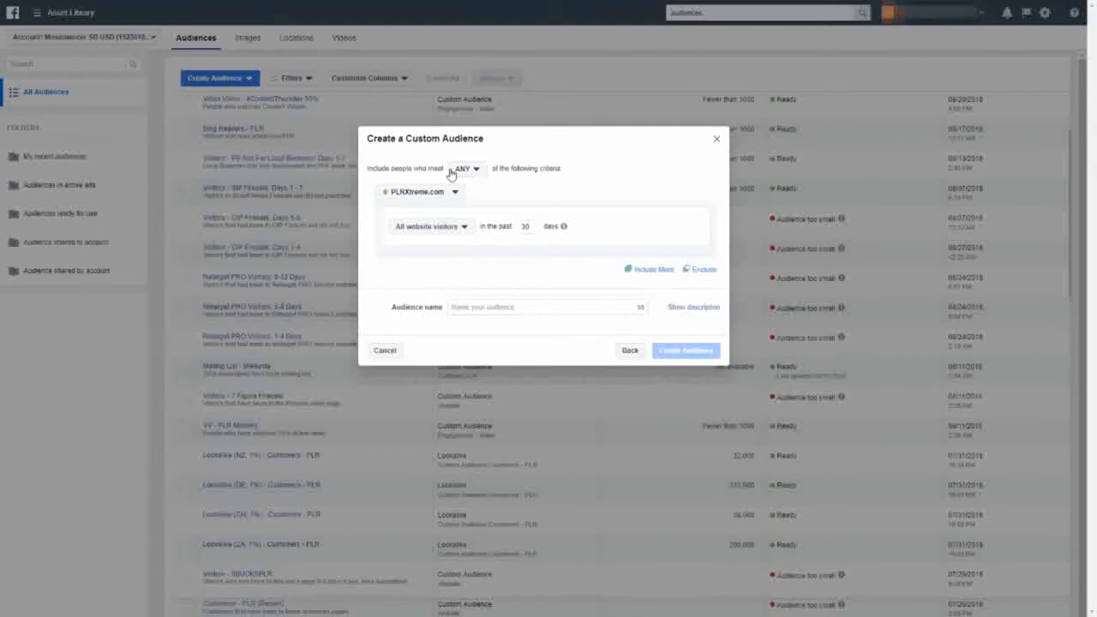
- Change the custom audience's source pixel from PLRXtreme.com to the pixel of the .net website
left_click(402, 196)
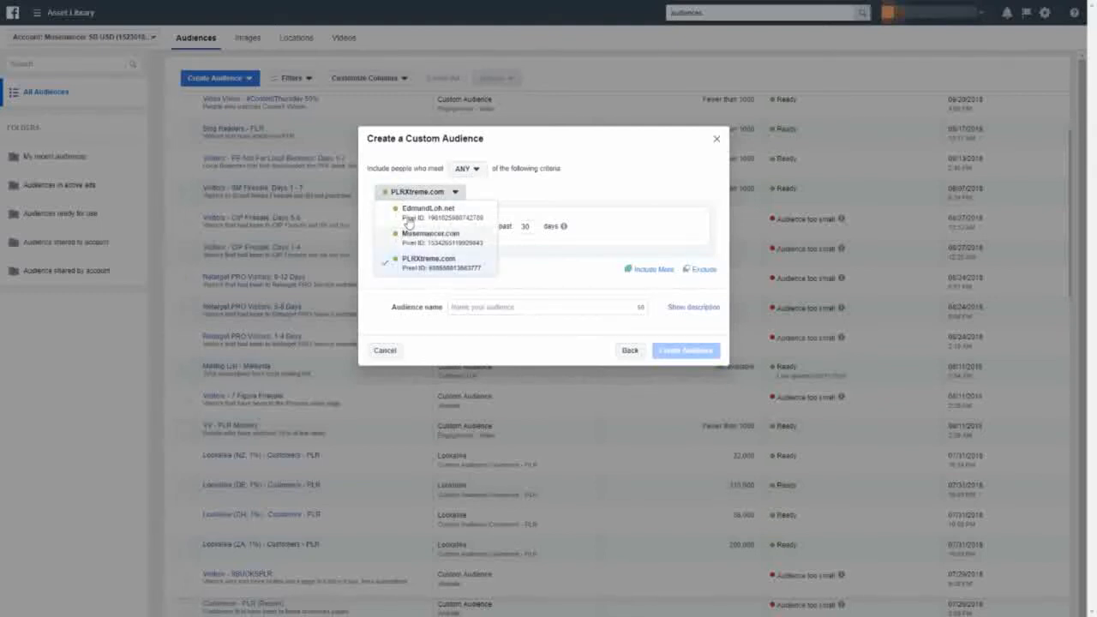
left_click(399, 192)
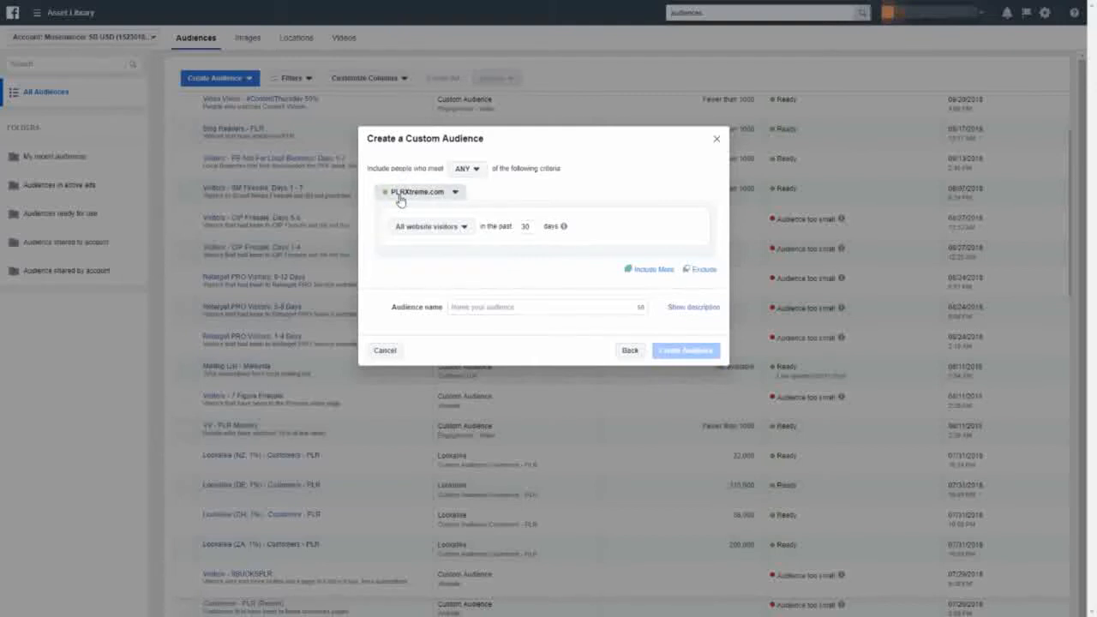
left_click(400, 195)
triple_click(410, 176)
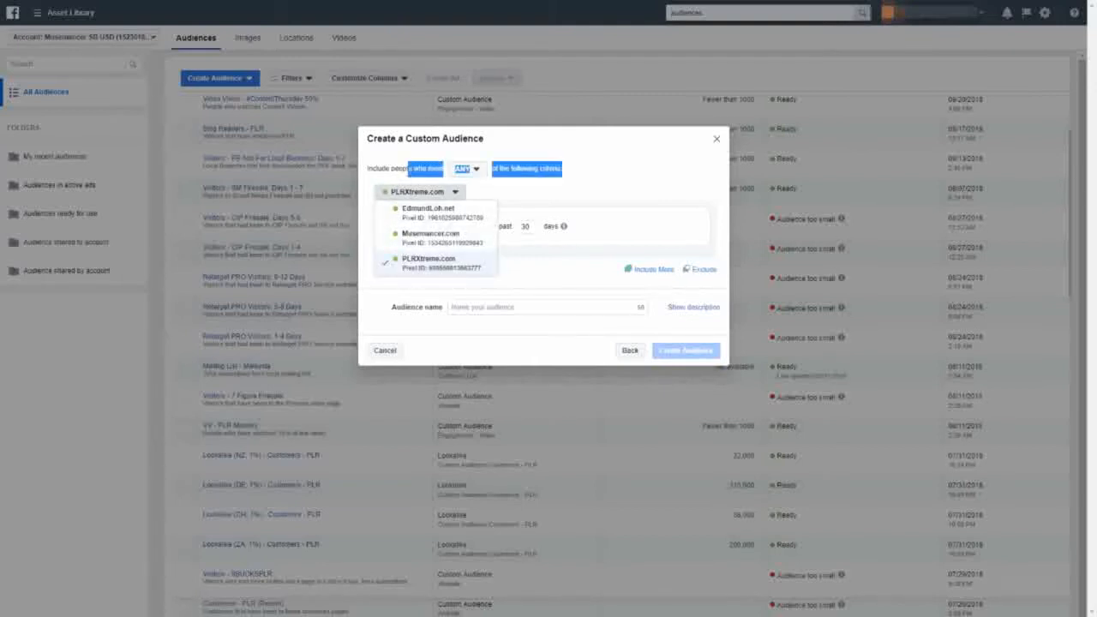
left_click(403, 197)
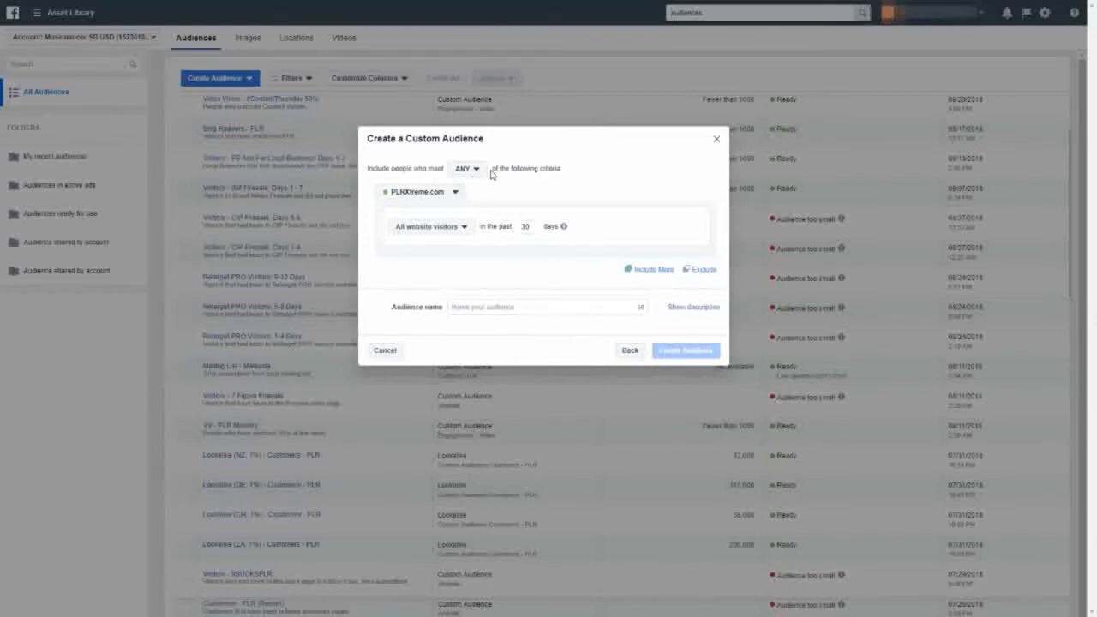
left_click(444, 193)
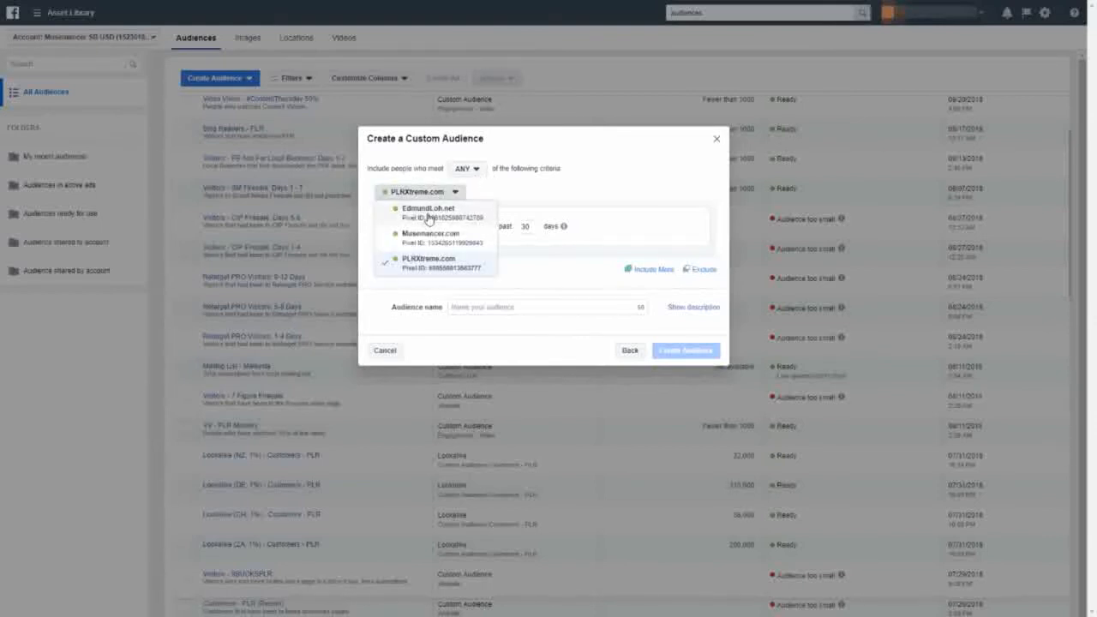
left_click(422, 221)
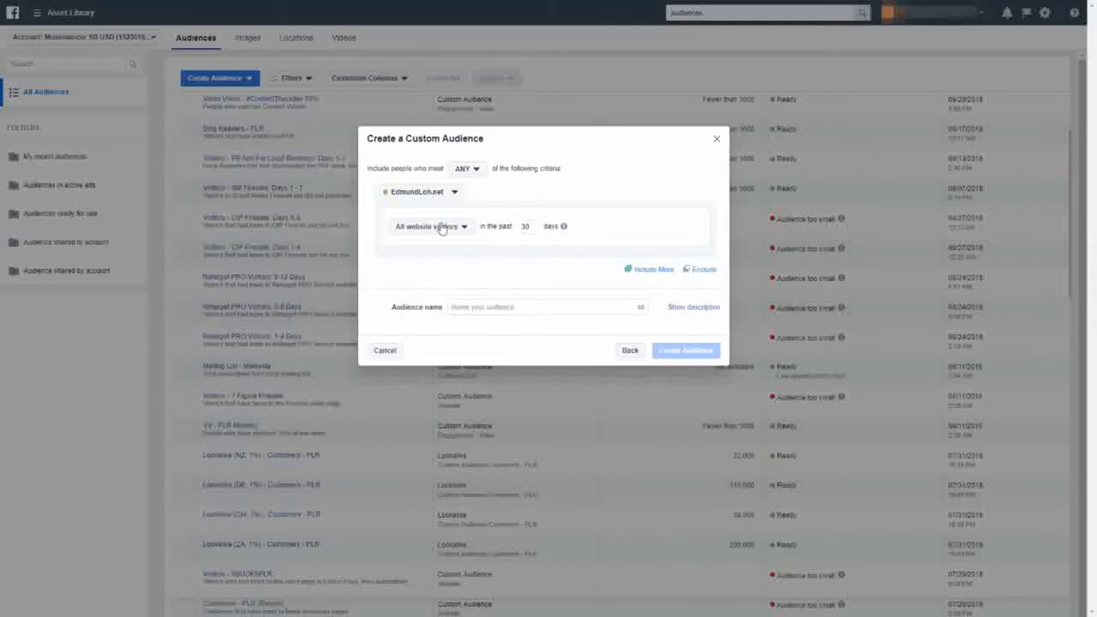
- Set the inclusion criterion to people who visited specific web pages and view the help on how many days visitors are kept
left_click(441, 231)
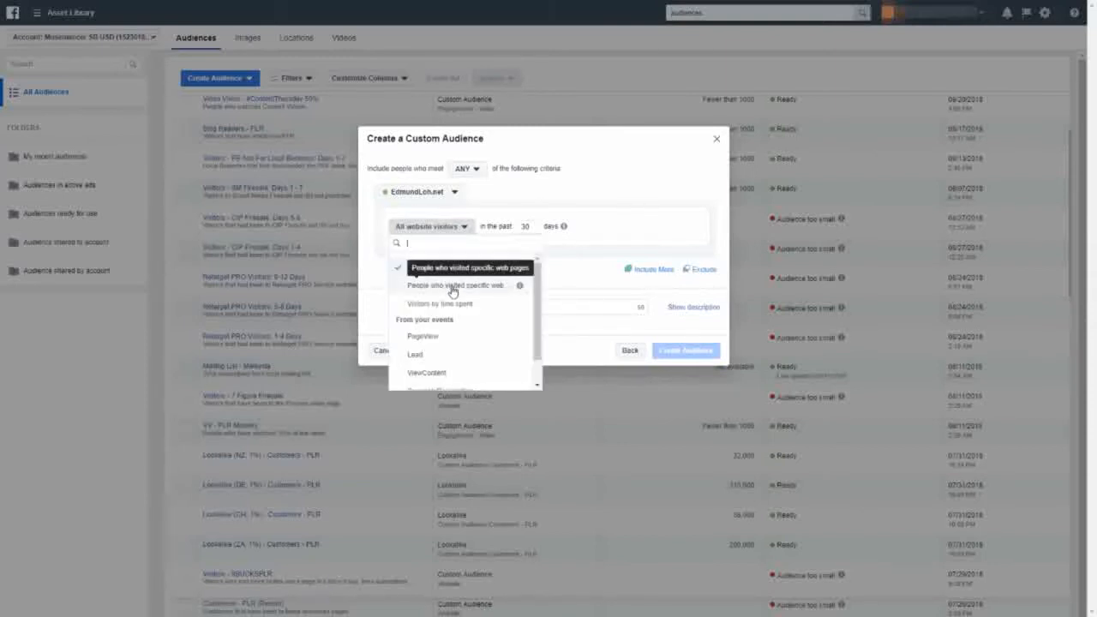
scroll(454, 313, "down", 1)
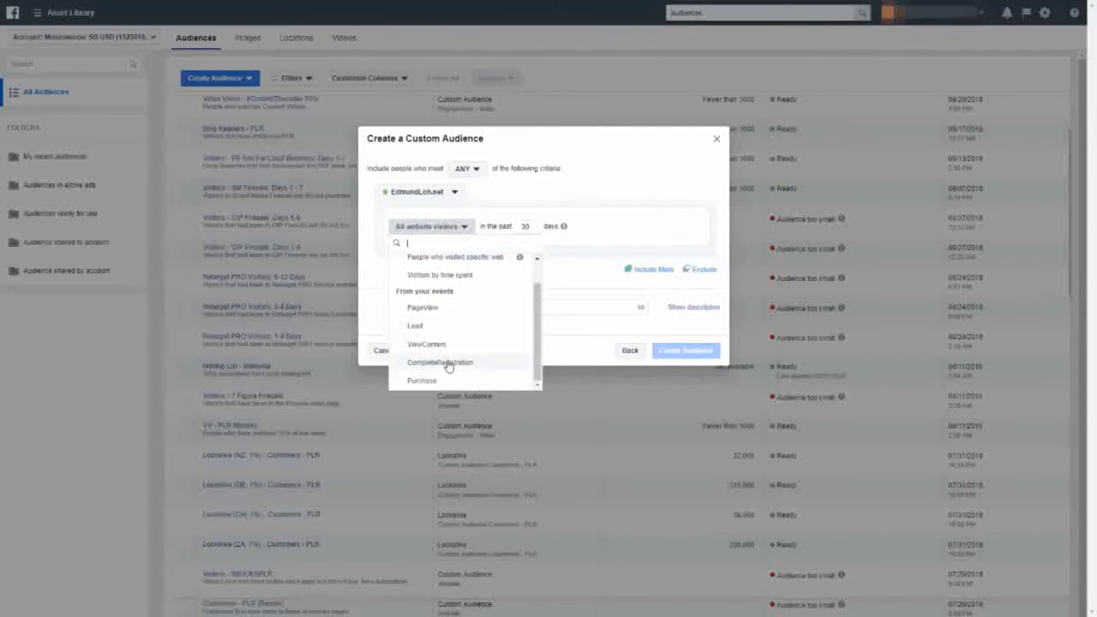
scroll(446, 364, "up", 1)
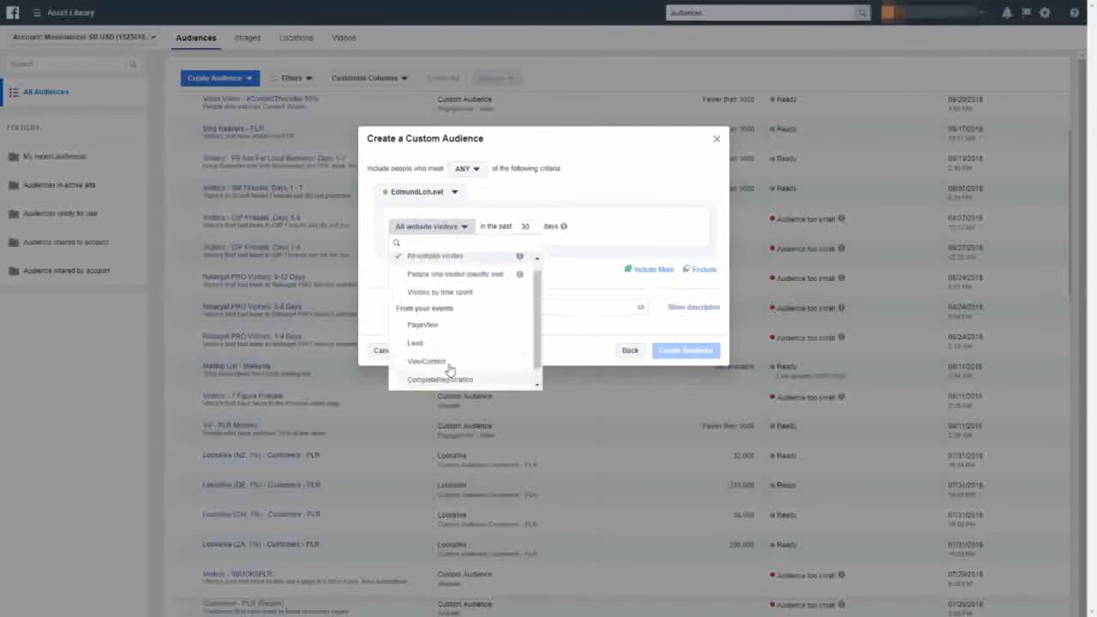
left_click(467, 286)
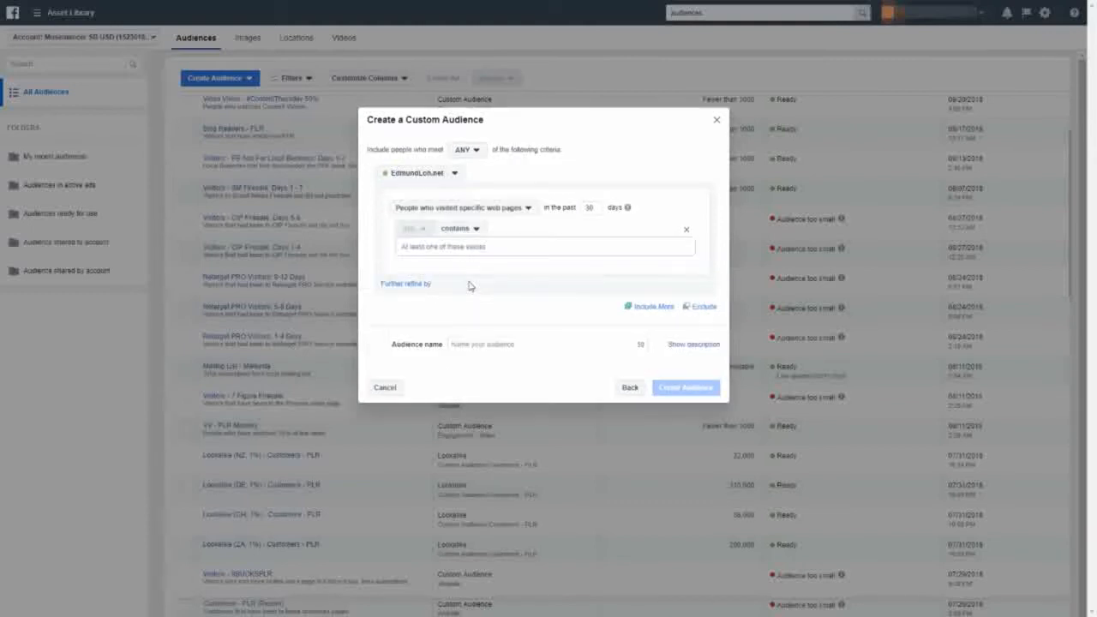
double_click(588, 207)
mouse_move(627, 208)
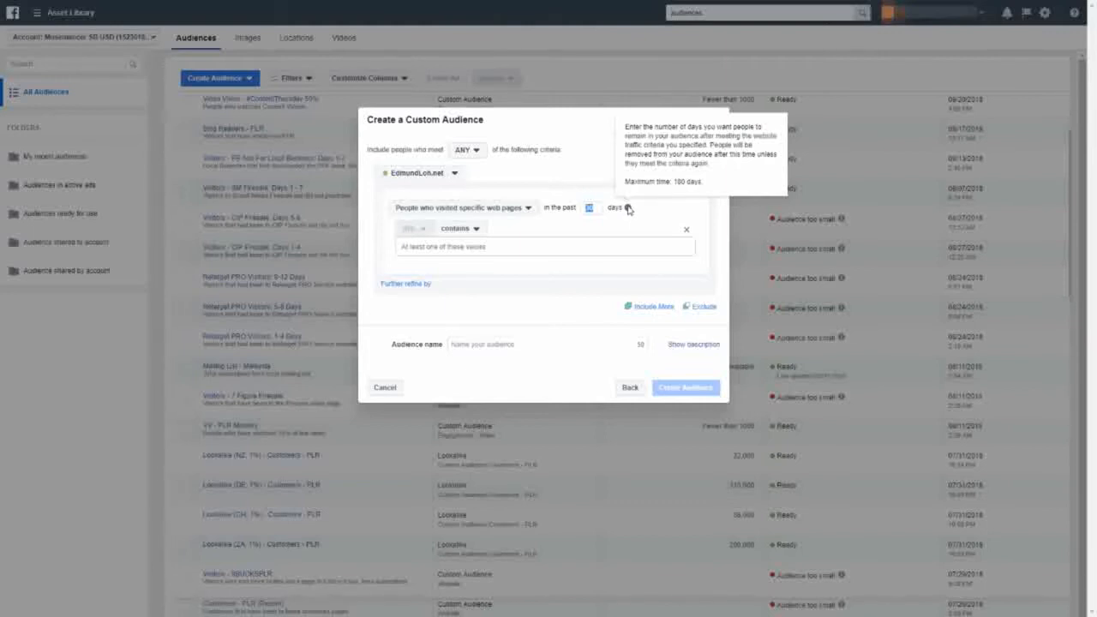
left_click(591, 208)
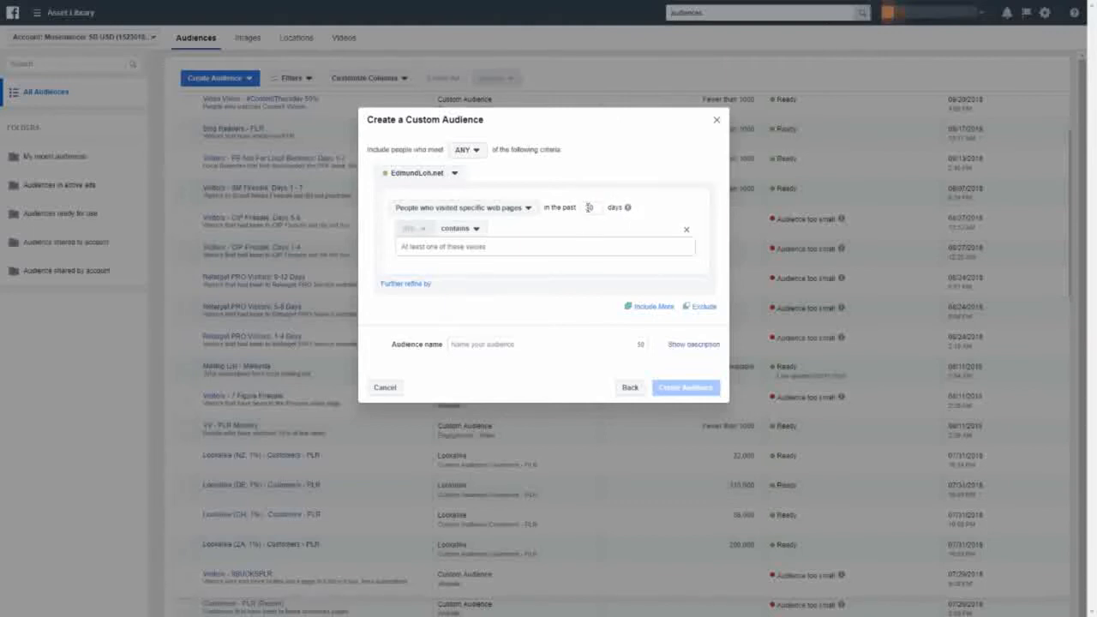
double_click(588, 208)
- Include visitors whose URL contains the .net site's /fbadslocal/, /fbadslocal/call/ or /fbadslocal/thank-you/ page address
left_click(584, 248)
type("nttp://edmundloh.net/badslocal/")
key("Return")
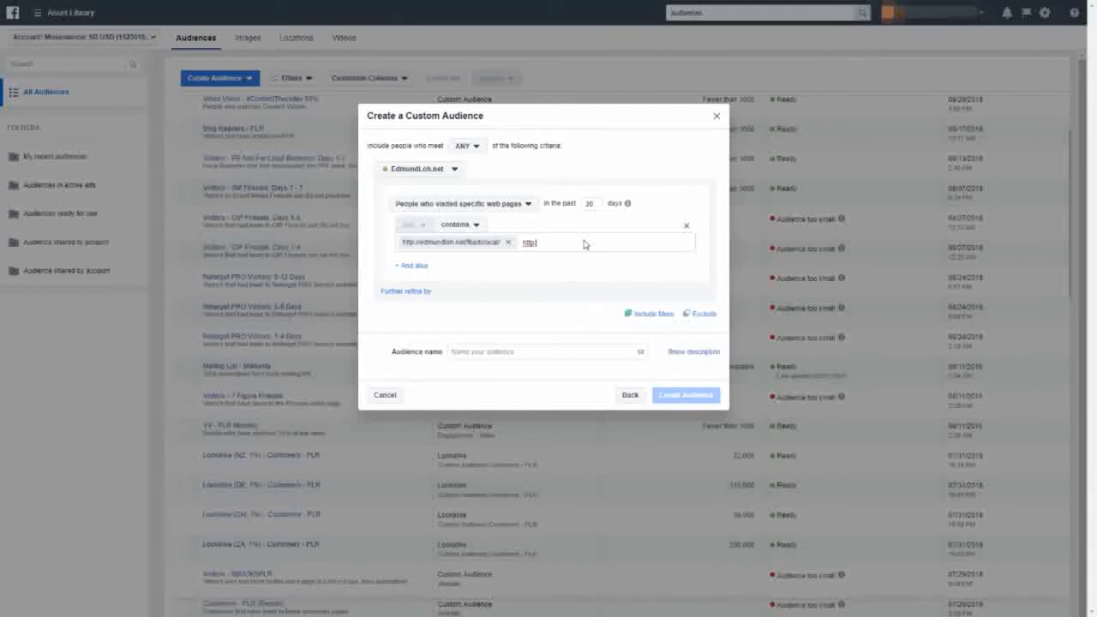
type("ndloh.net/fbadslocal/call/")
key("Return")
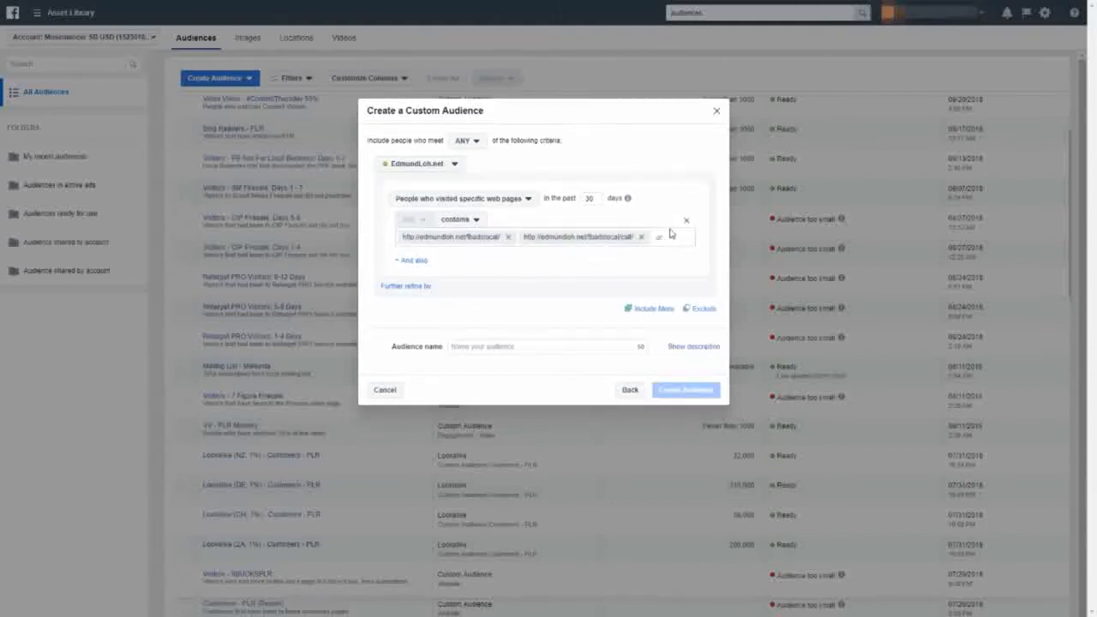
type("http://edmundloh.ne")
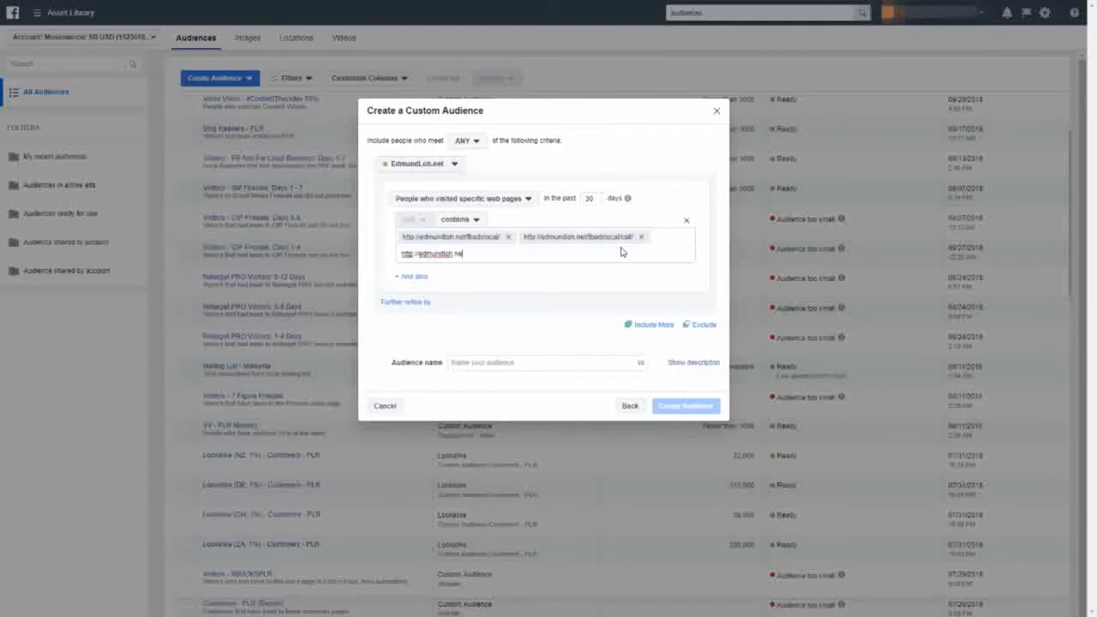
type("t/fbadslocal/")
type("man")
type("nk-you/")
key("Return")
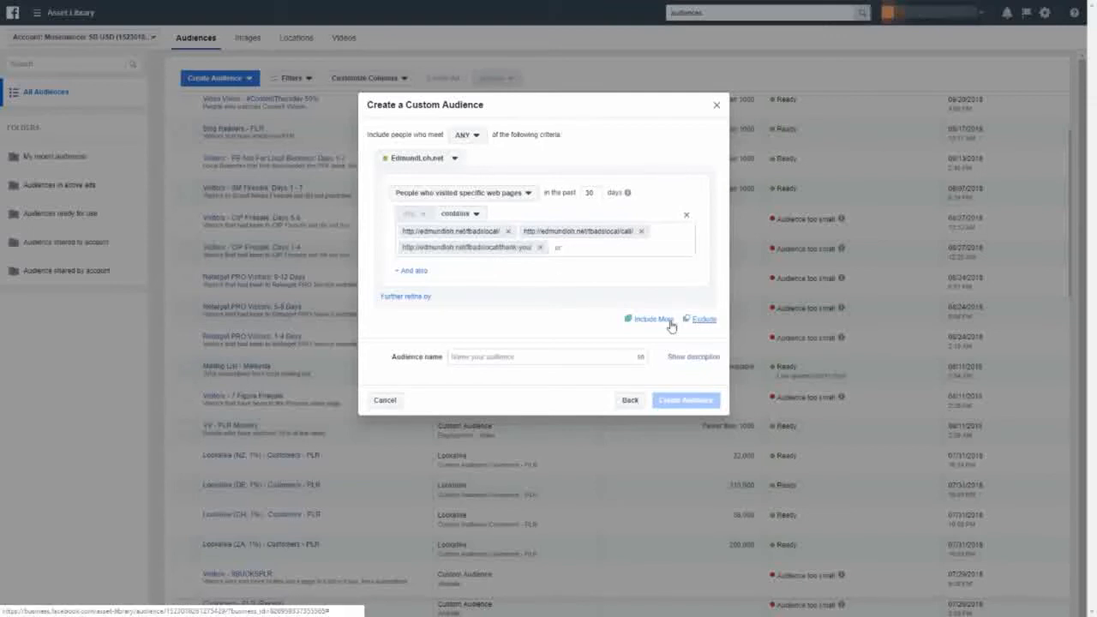
- Exclude people who visited specific web pages whose URL contains the .net site's /fbadslocal/download-page/ address
left_click(701, 322)
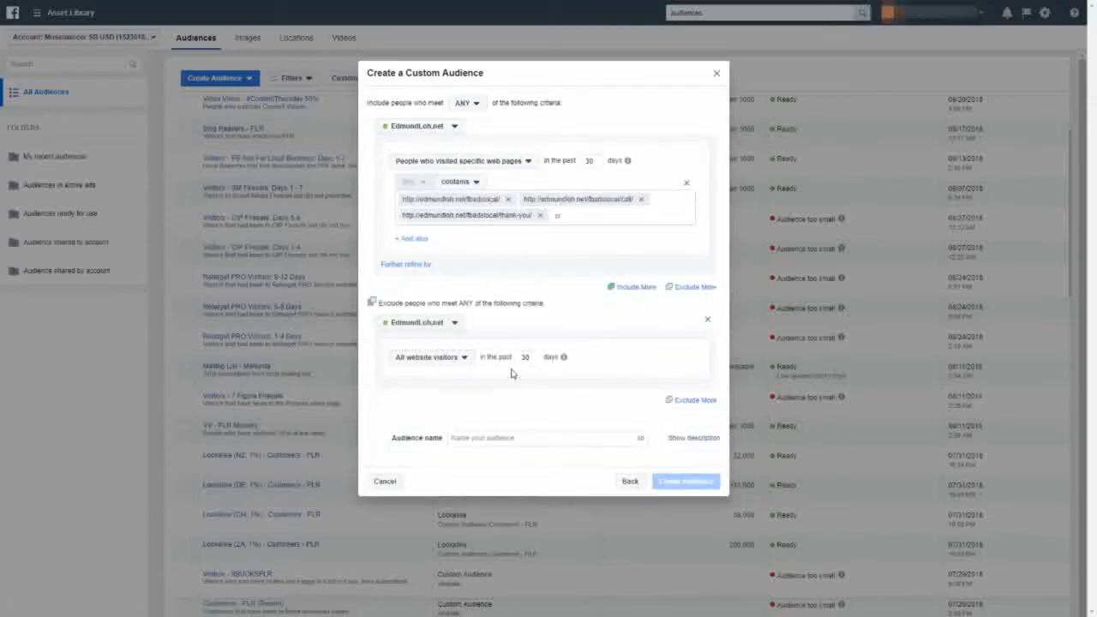
left_click(440, 360)
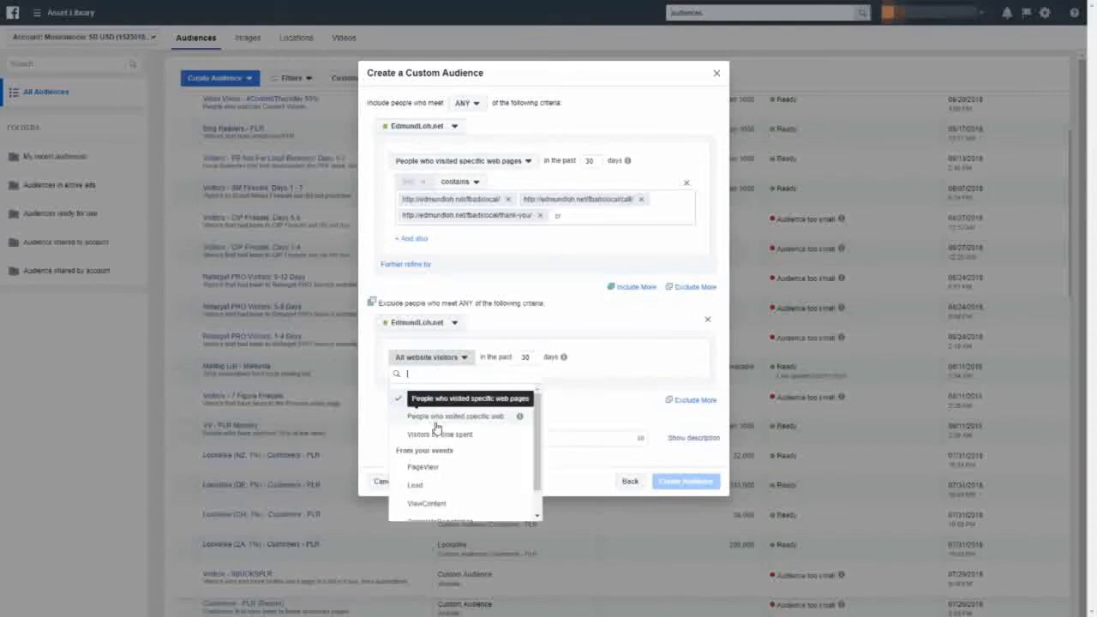
left_click(440, 417)
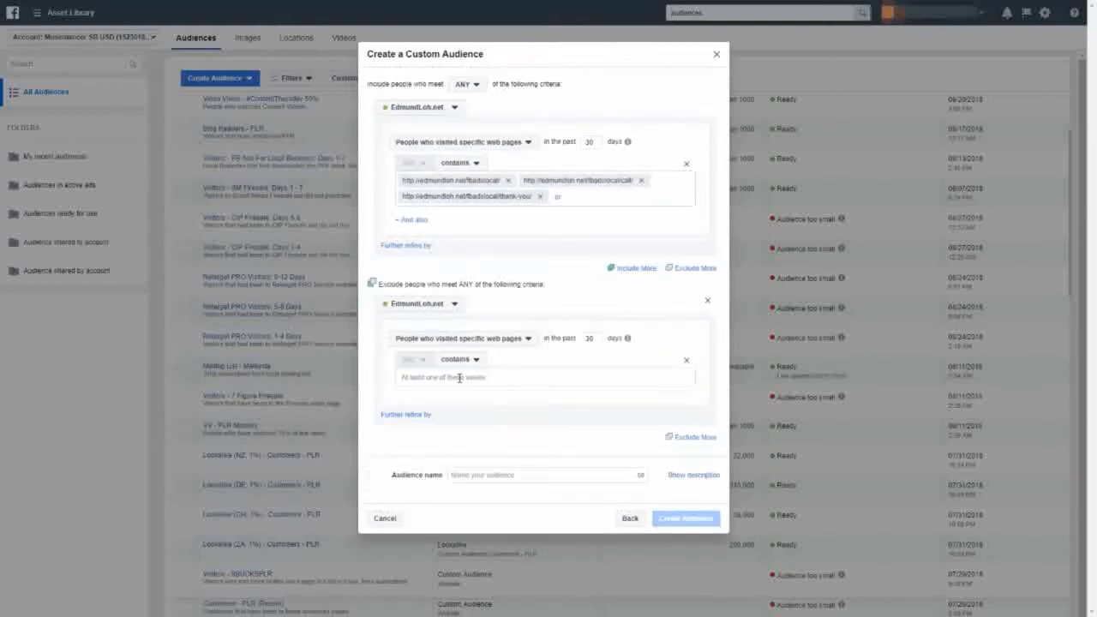
type("http://edmundloh.net/fbadslocal/down")
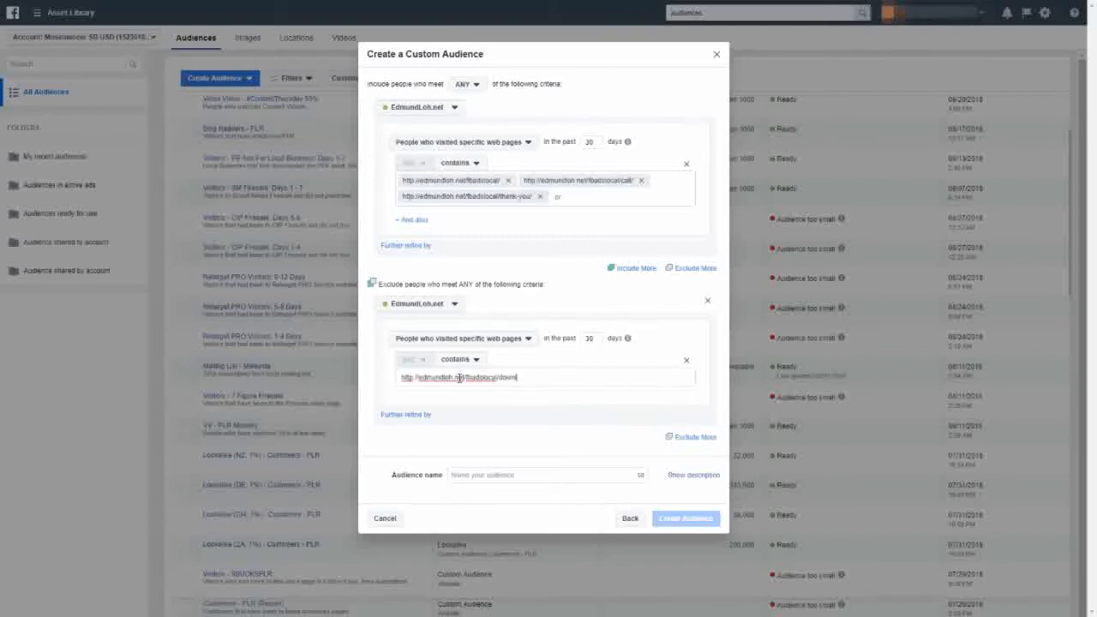
type("load-pd")
type("ge/")
key("Return")
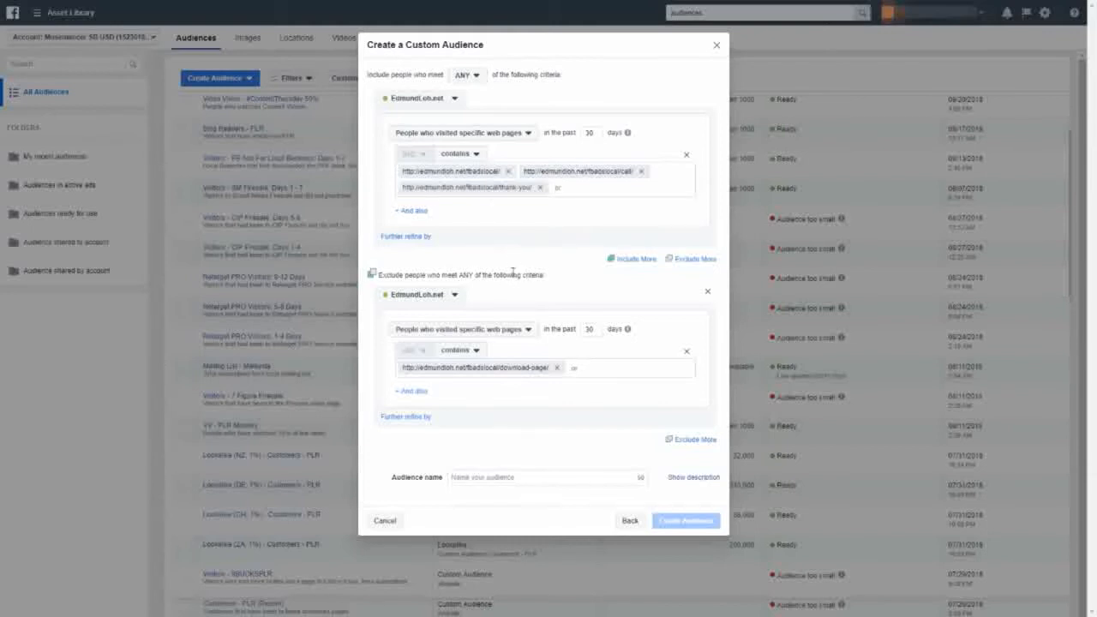
- Name the audience "Visitors - FB Ads Local TEST" and show its description field
left_click(498, 483)
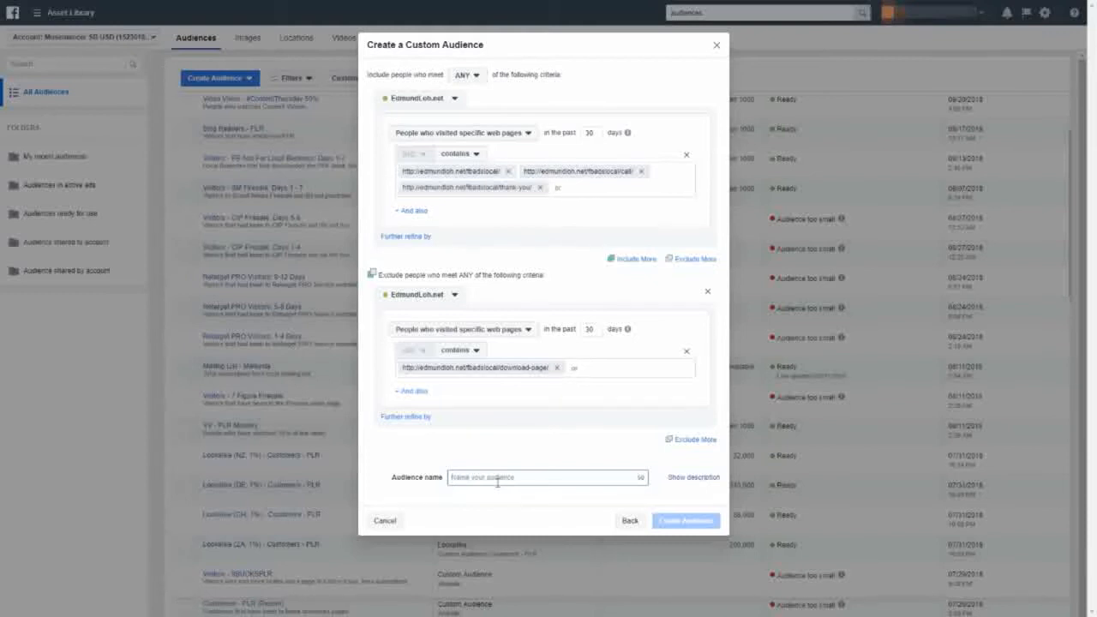
type("Visitor")
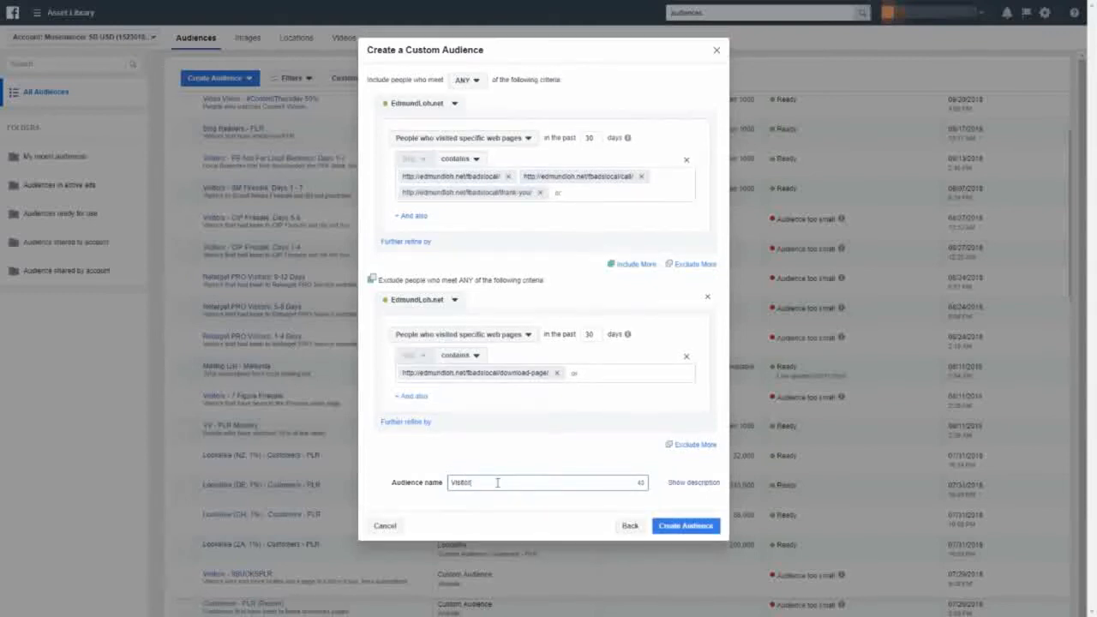
type("s - FB Ads Local TEST")
left_click(531, 505)
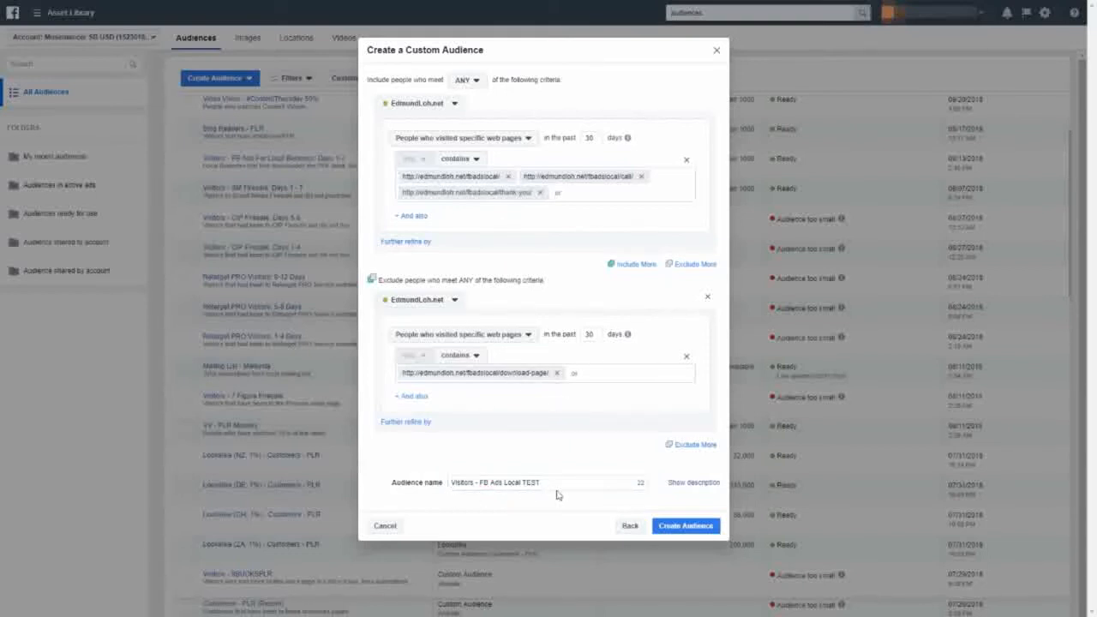
double_click(482, 485)
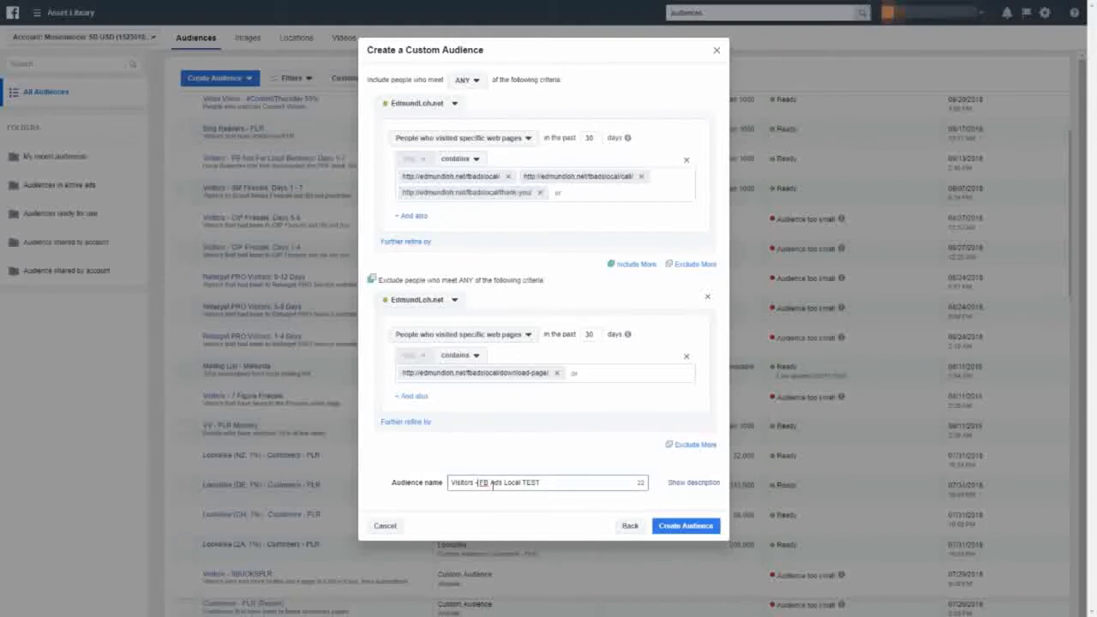
left_click(567, 496)
left_click(685, 483)
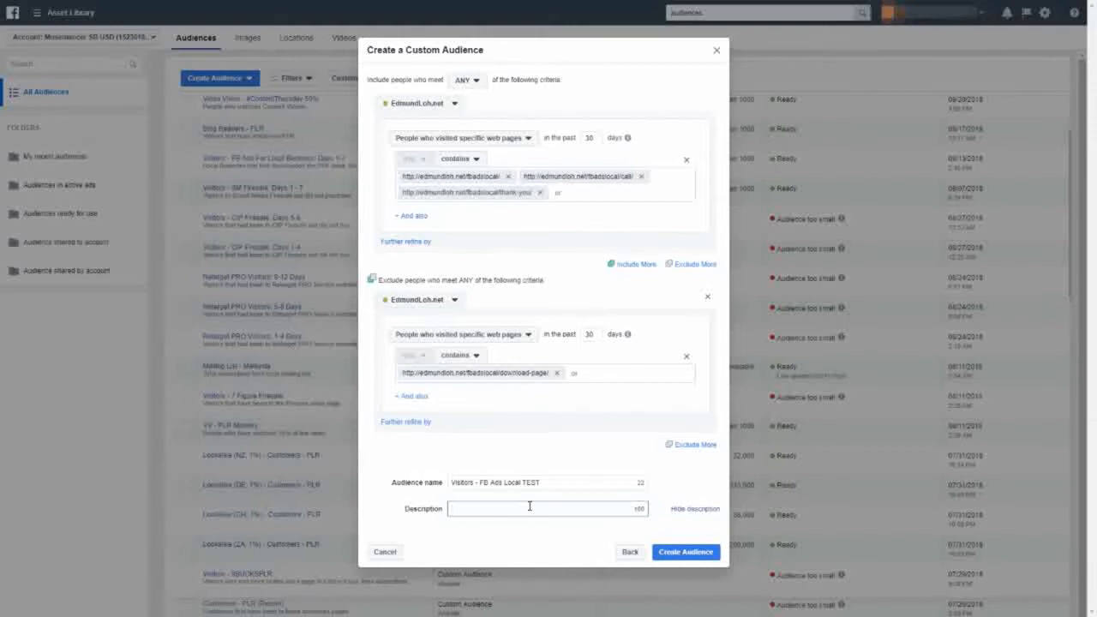
- Describe the audience as "Visitors that had been to FB Ads Local but did not purchase", create it and check its status in the list
type("Visitors that had")
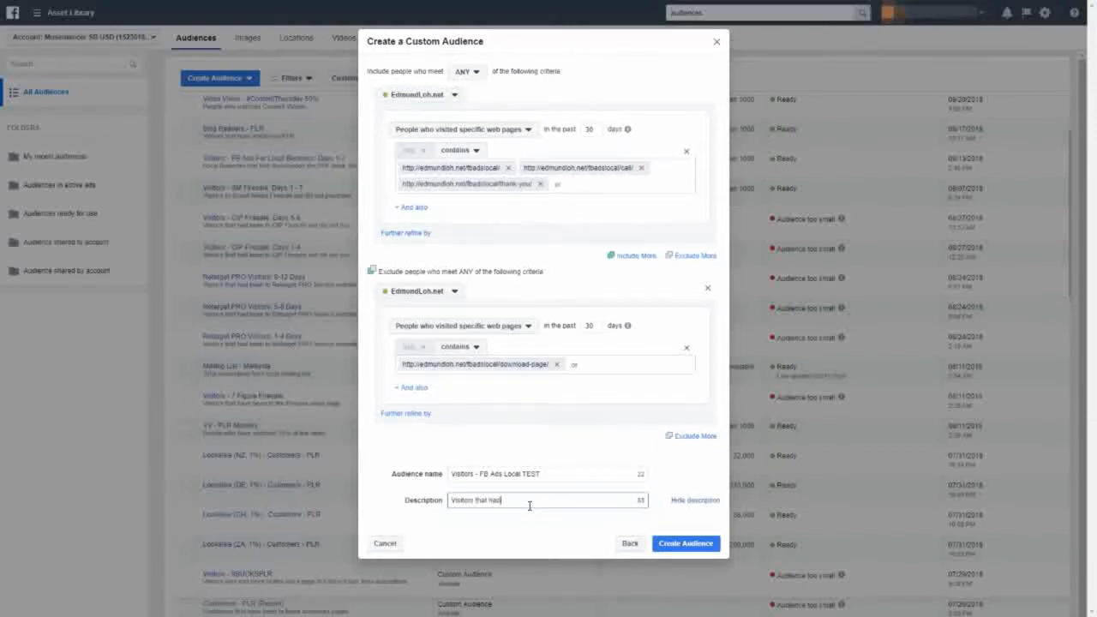
type(" been to FB Ads Local but did not purchase")
left_click(674, 545)
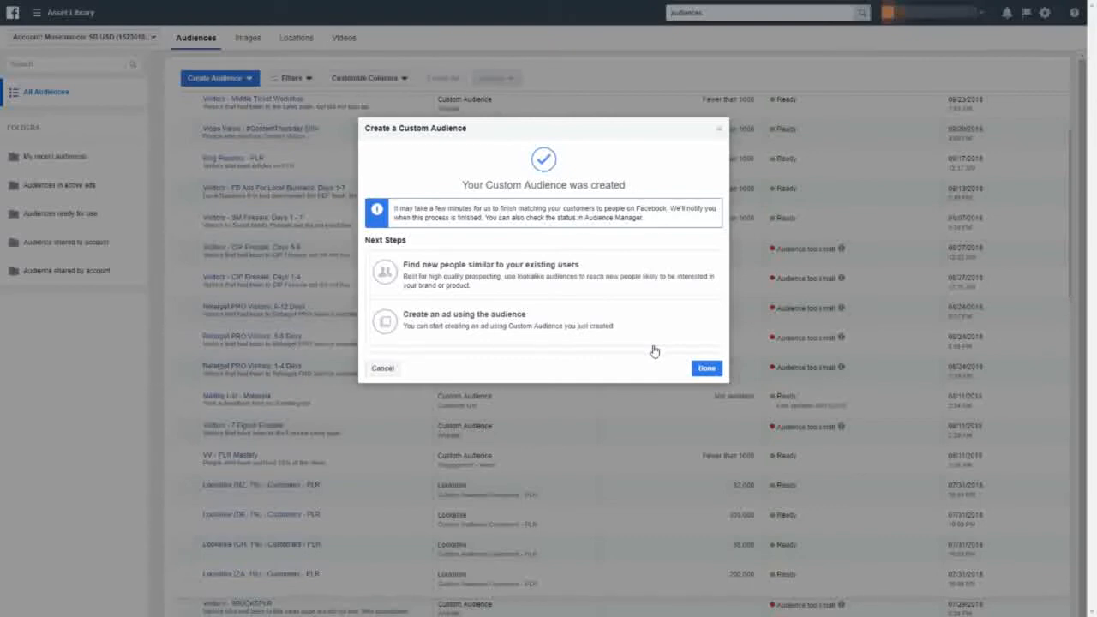
left_click(704, 369)
mouse_move(290, 105)
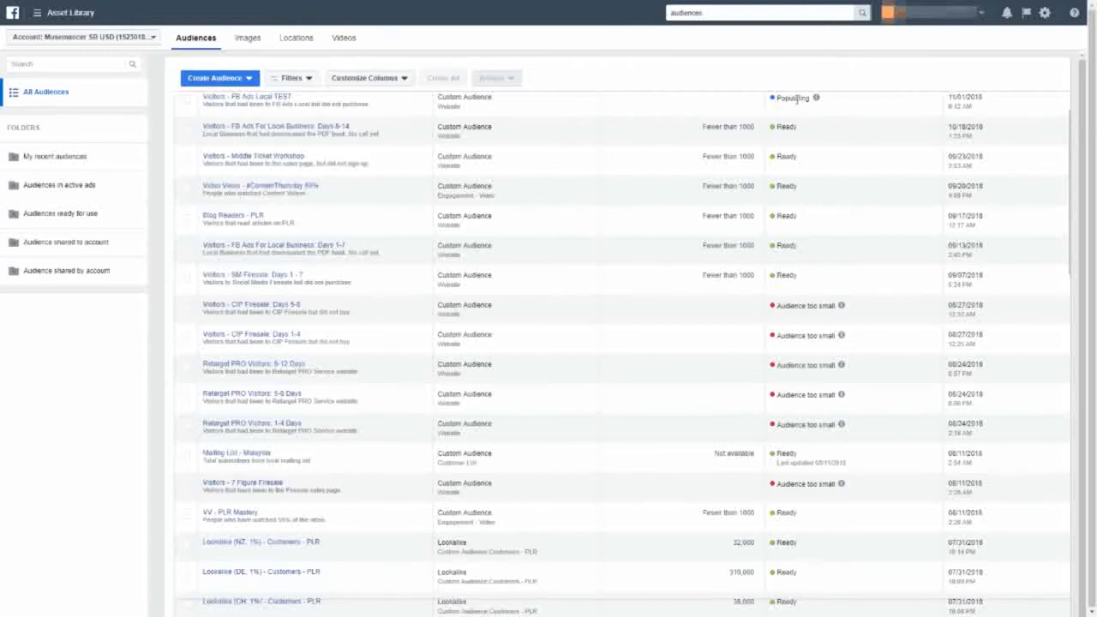
mouse_move(815, 101)
- Start a custom audience based on video engagement, targeting people who have watched 50% of the video
left_click(244, 78)
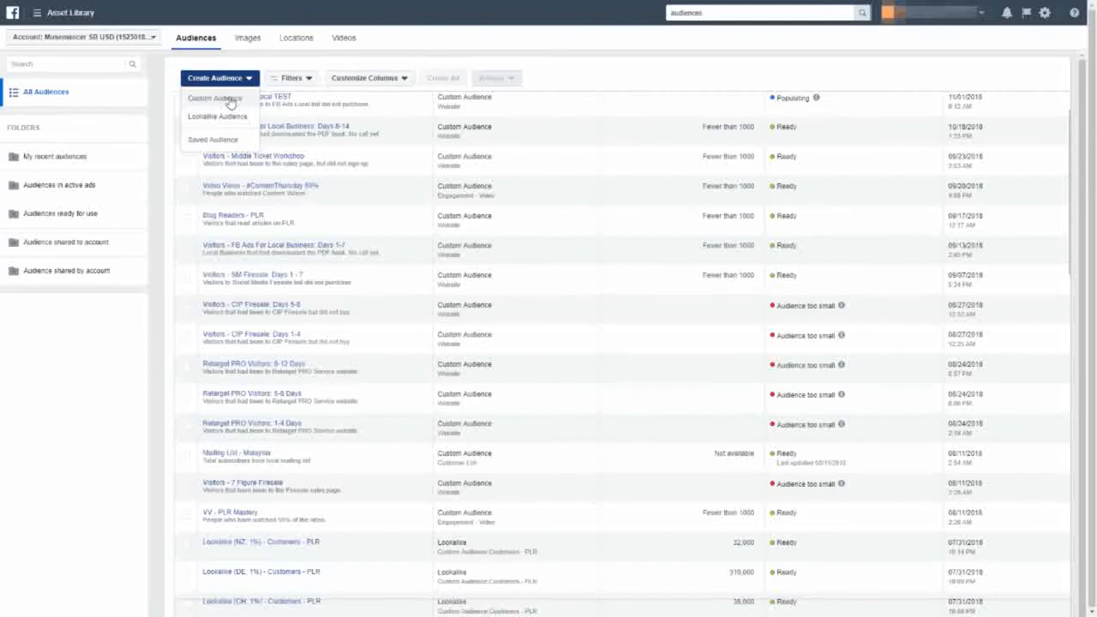
left_click(228, 100)
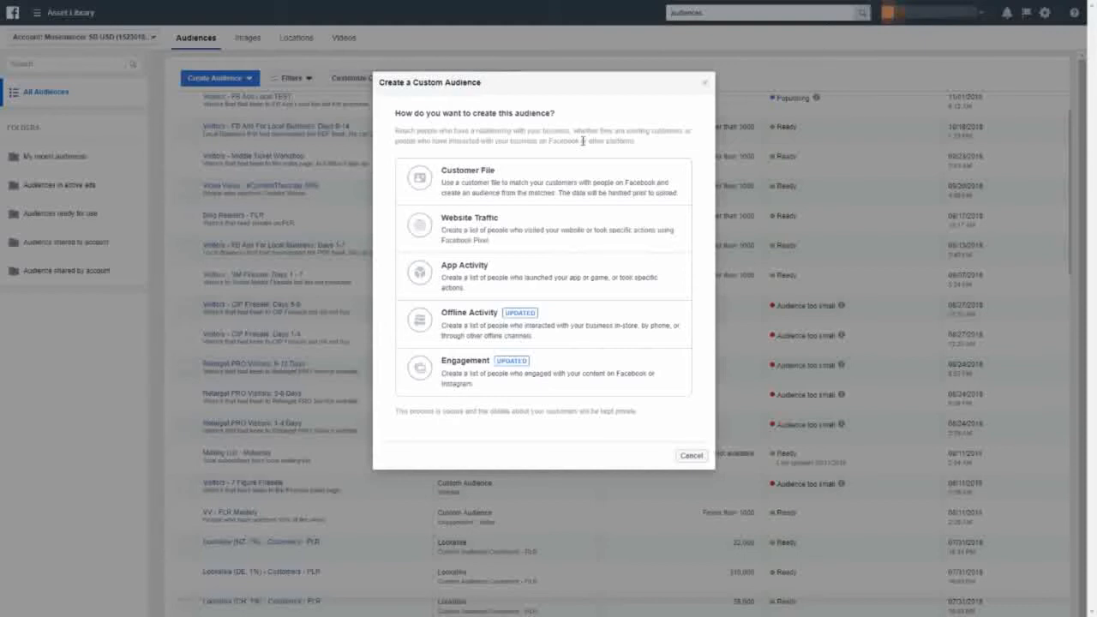
left_click(469, 375)
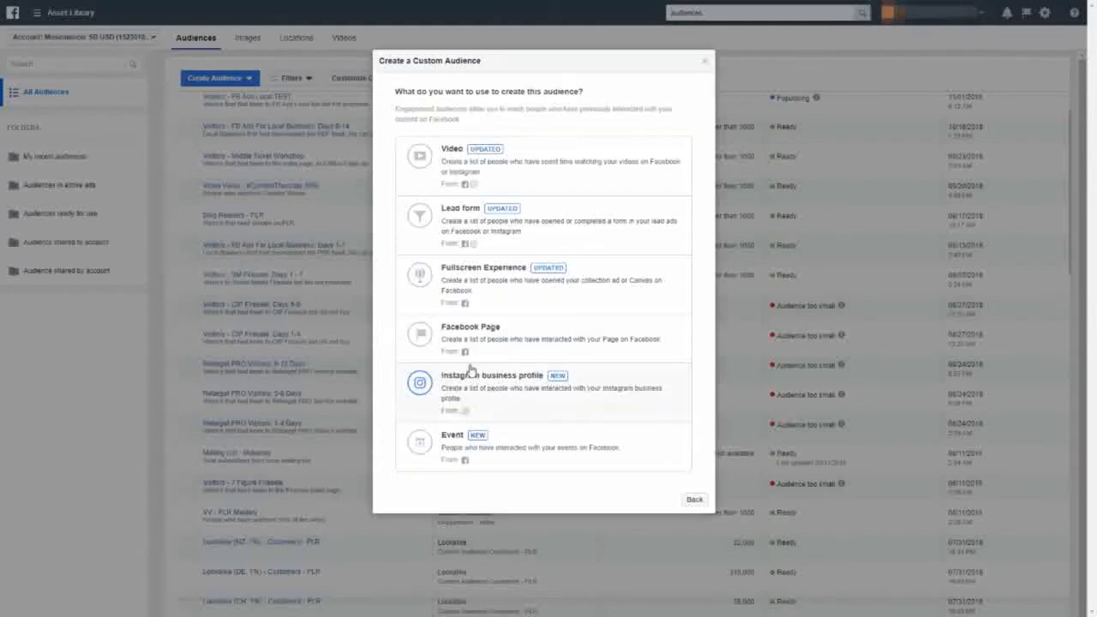
left_click(509, 177)
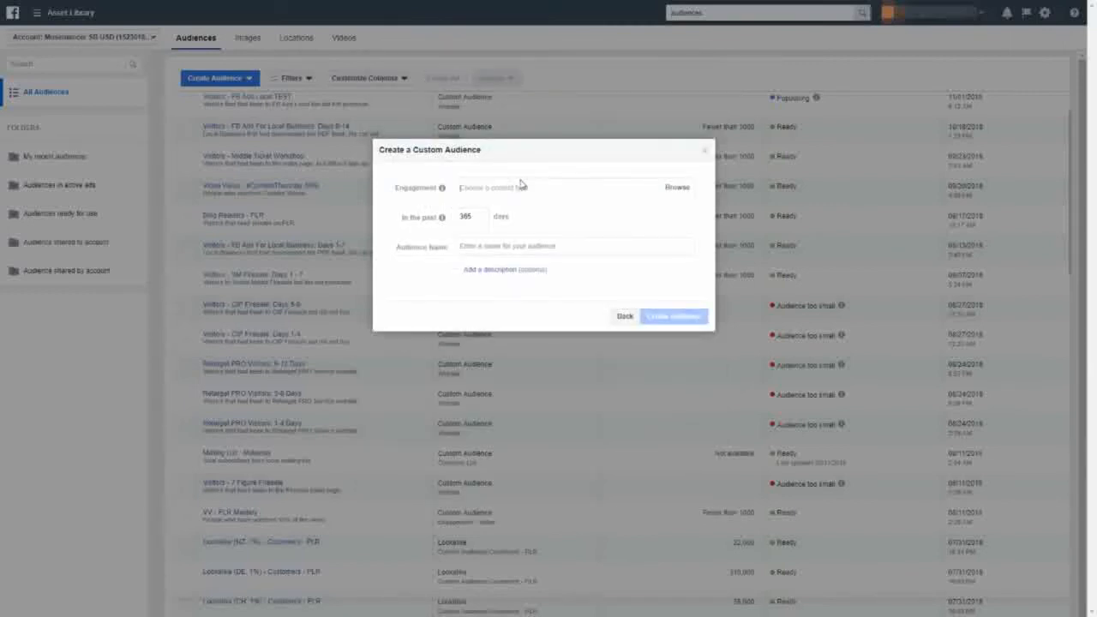
left_click(523, 186)
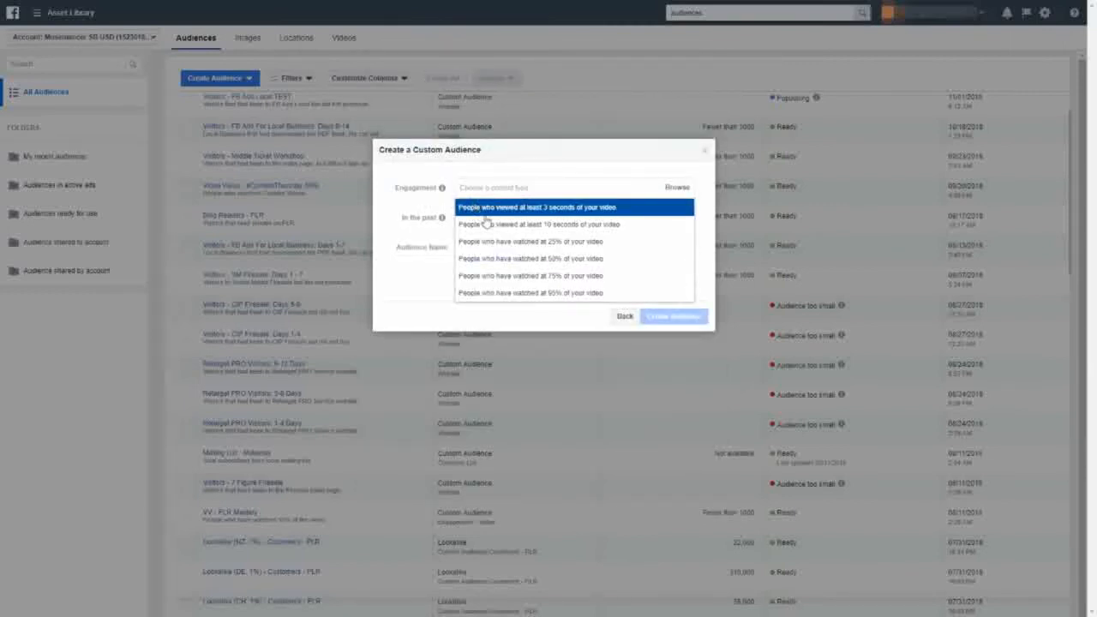
left_click(554, 265)
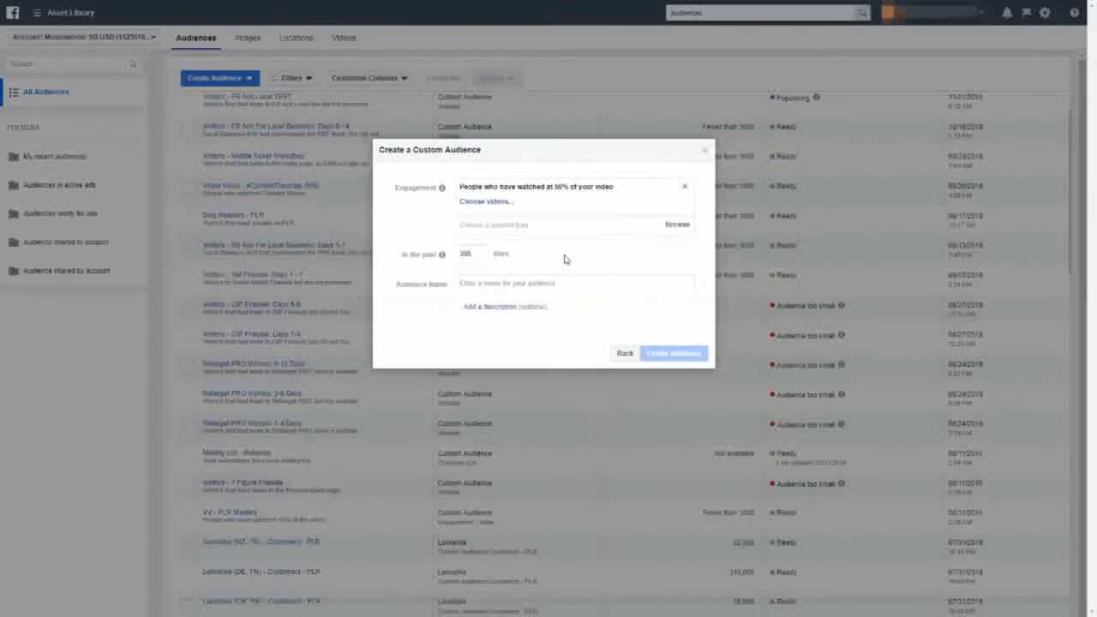
- Use the video "Why Low Ticket Is B.S. [Sub Titles]" from the presenter's Facebook Page as the audience's source
left_click(486, 202)
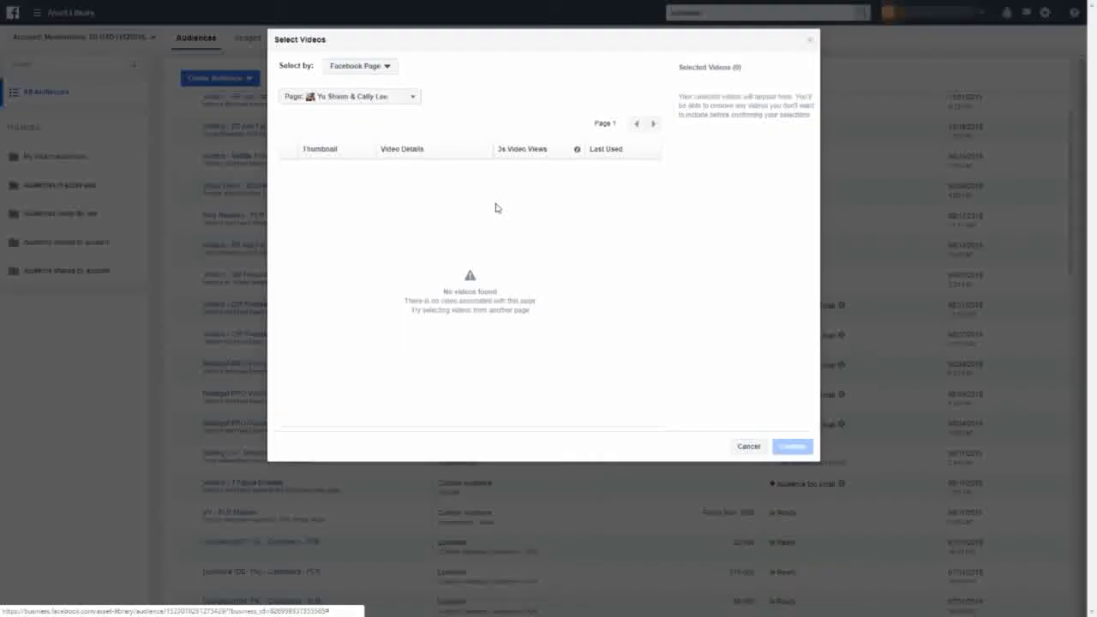
left_click(400, 100)
left_click(363, 215)
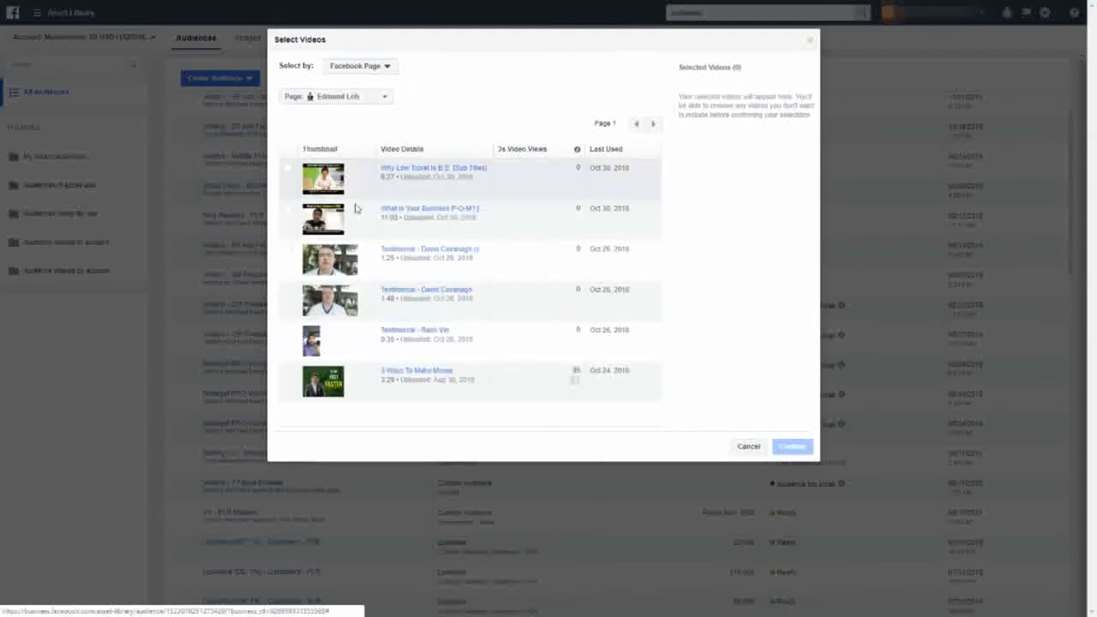
left_click(290, 174)
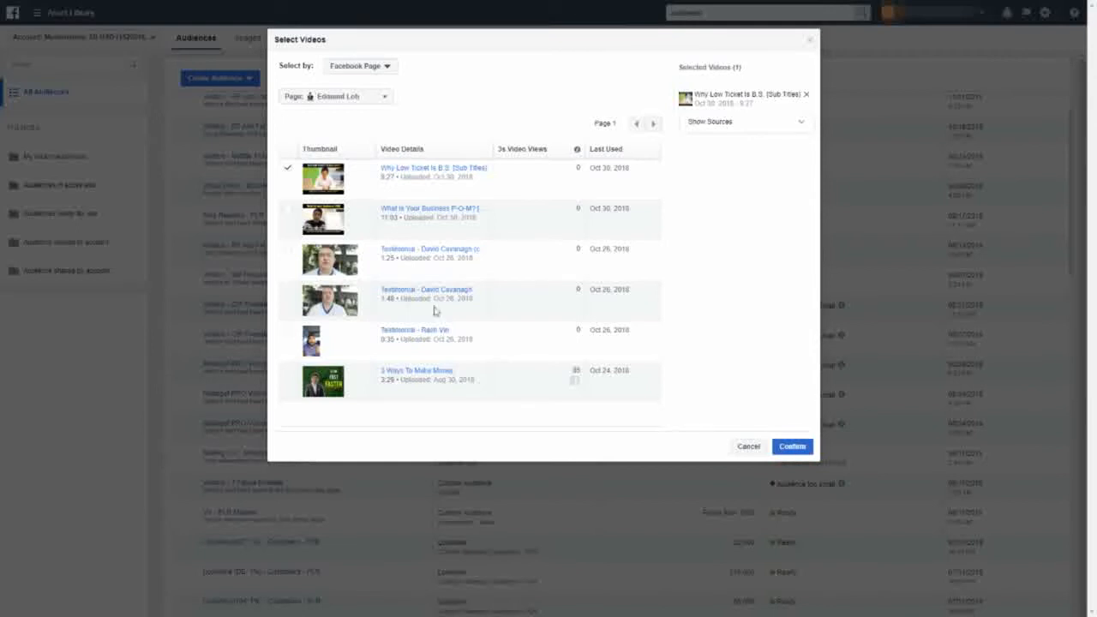
left_click(288, 171)
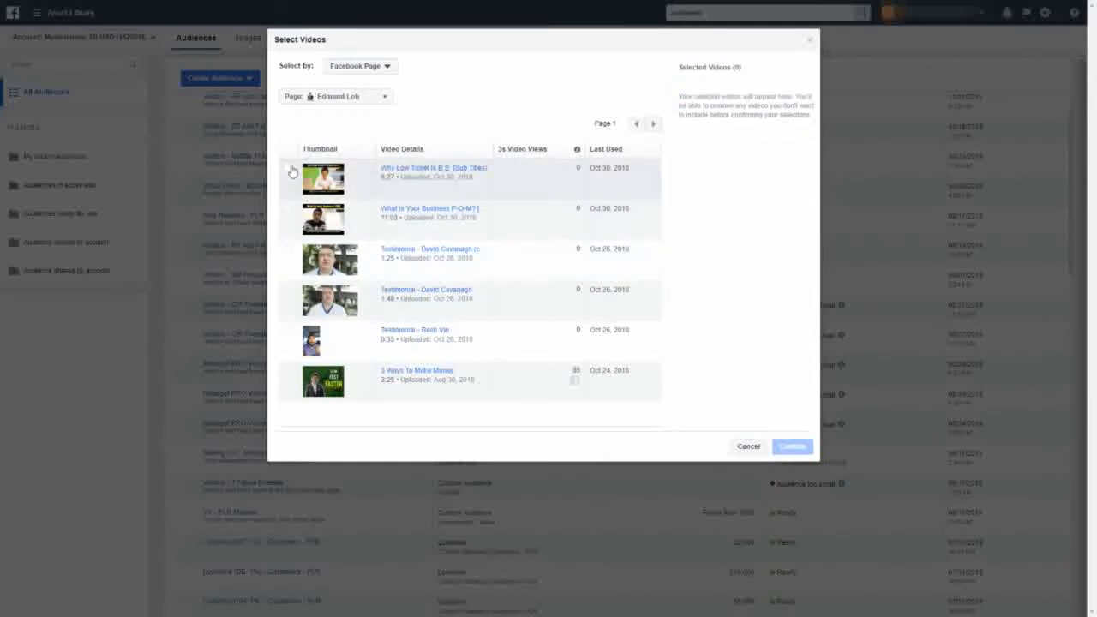
left_click(289, 170)
left_click(790, 446)
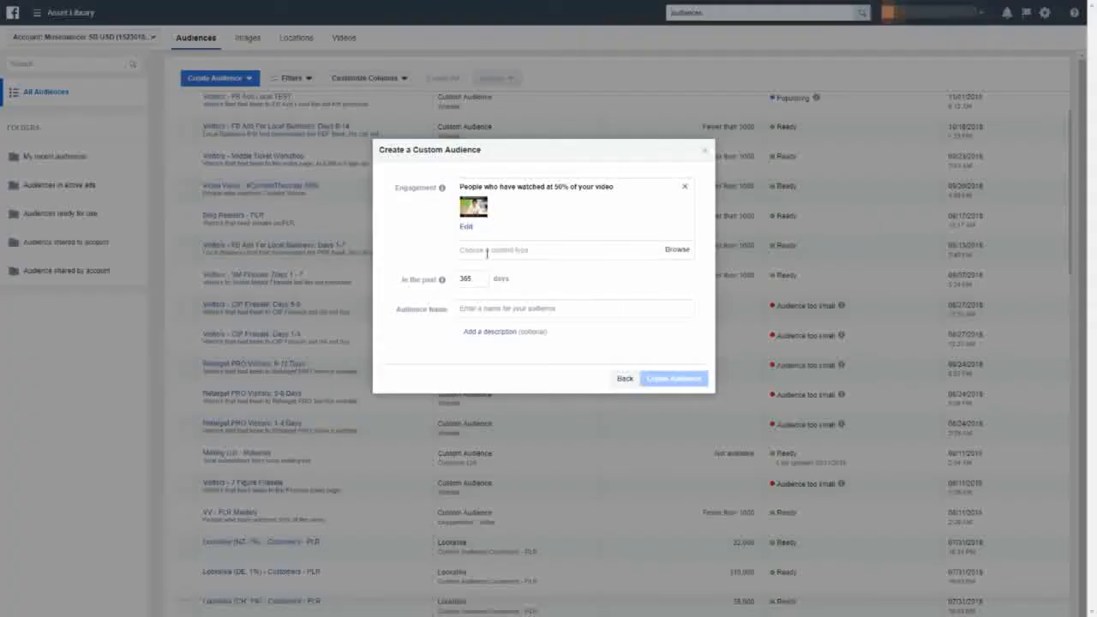
- Set the engagement period to the past 30 days and name the audience "Video Views - Low Ticket is BS"
mouse_move(444, 281)
double_click(468, 278)
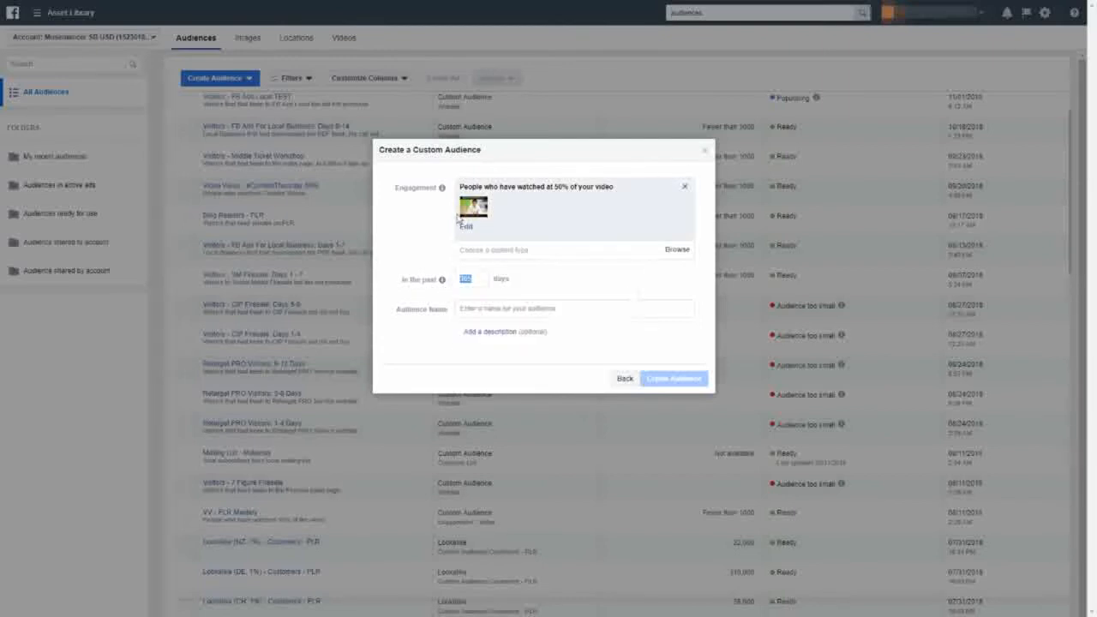
type("30")
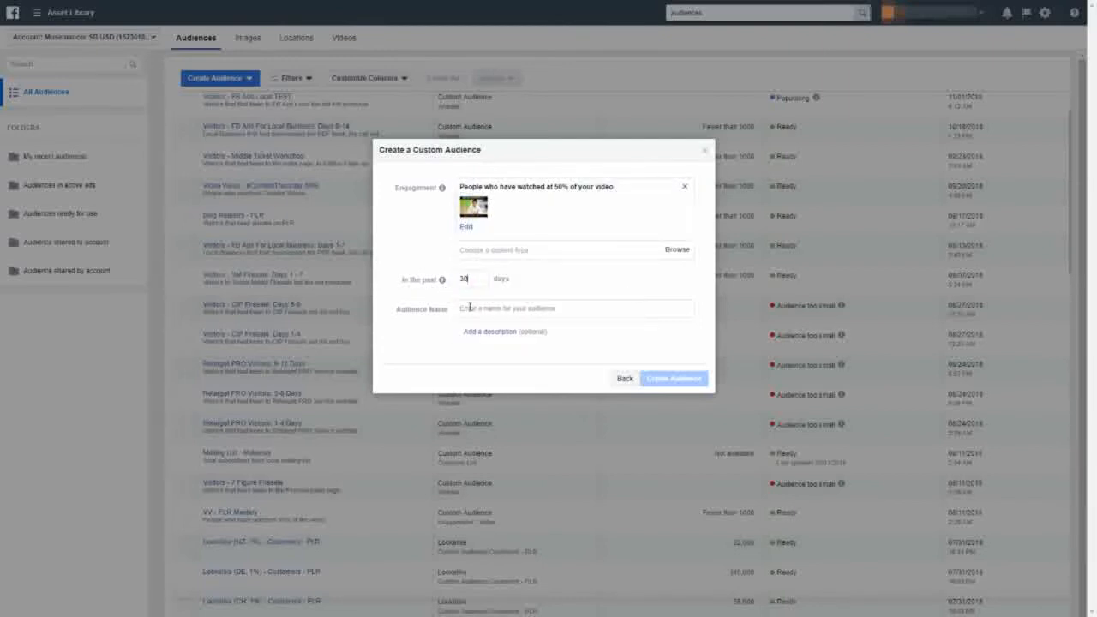
left_click(515, 308)
type("V")
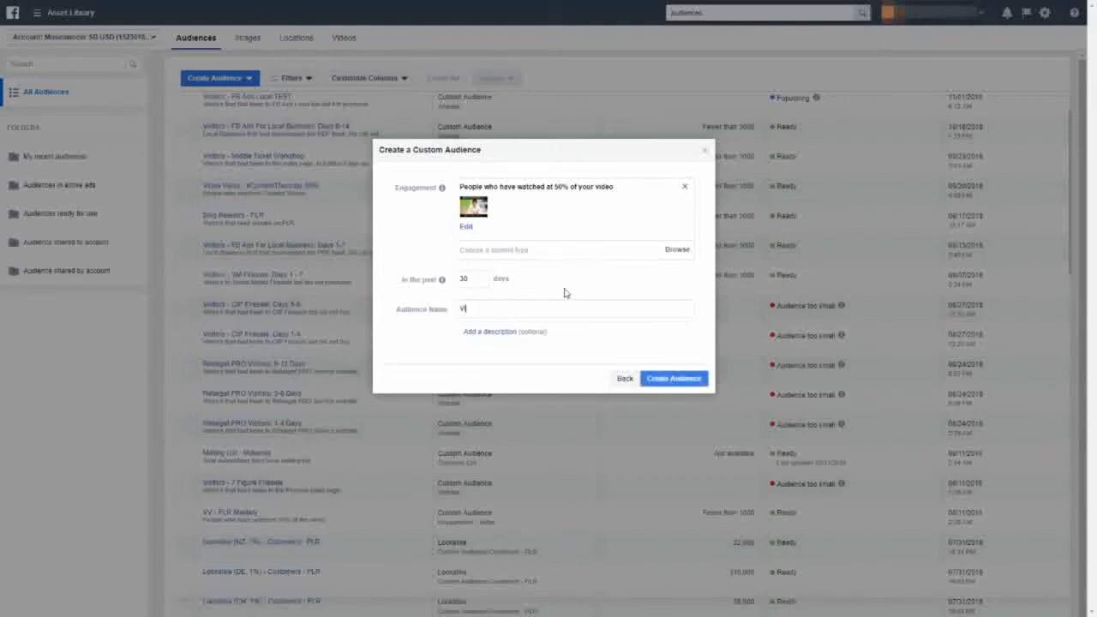
type("ideo Views - Low Ticket is $5")
- Add the description "People that watched 50% of this video" and create the audience, finishing without any of the suggested follow-up actions
left_click(499, 331)
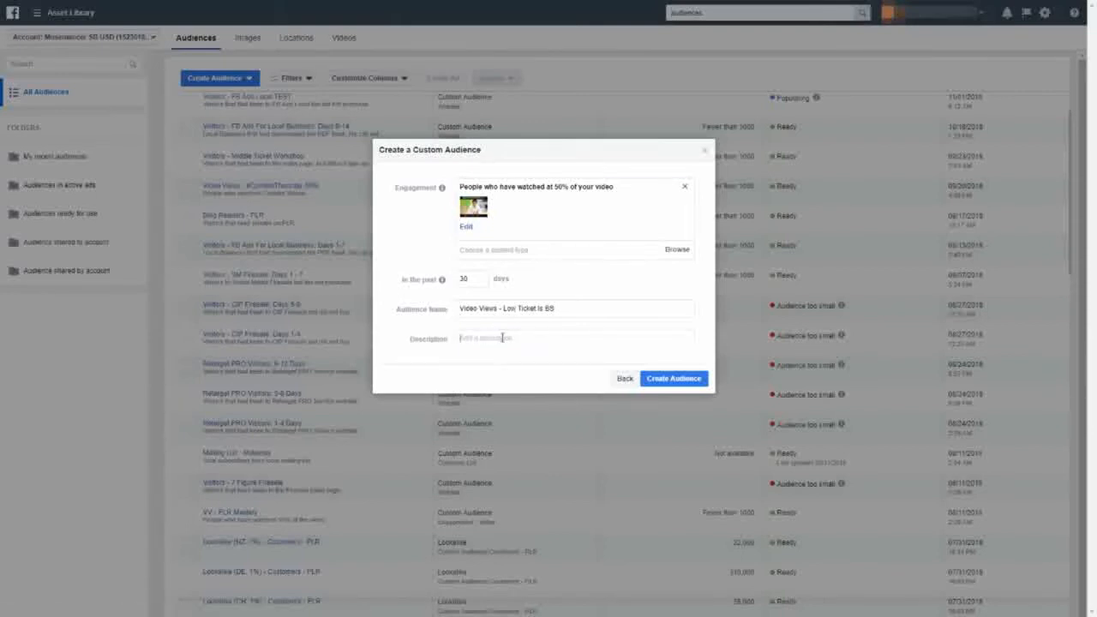
type("People that watched 50% of this video")
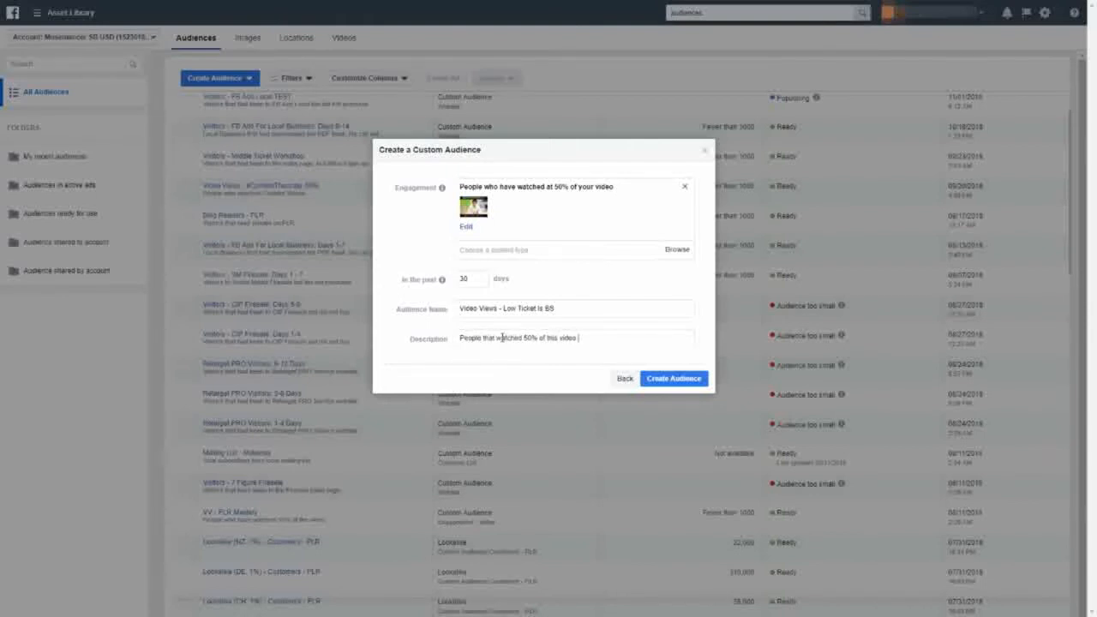
left_click(667, 380)
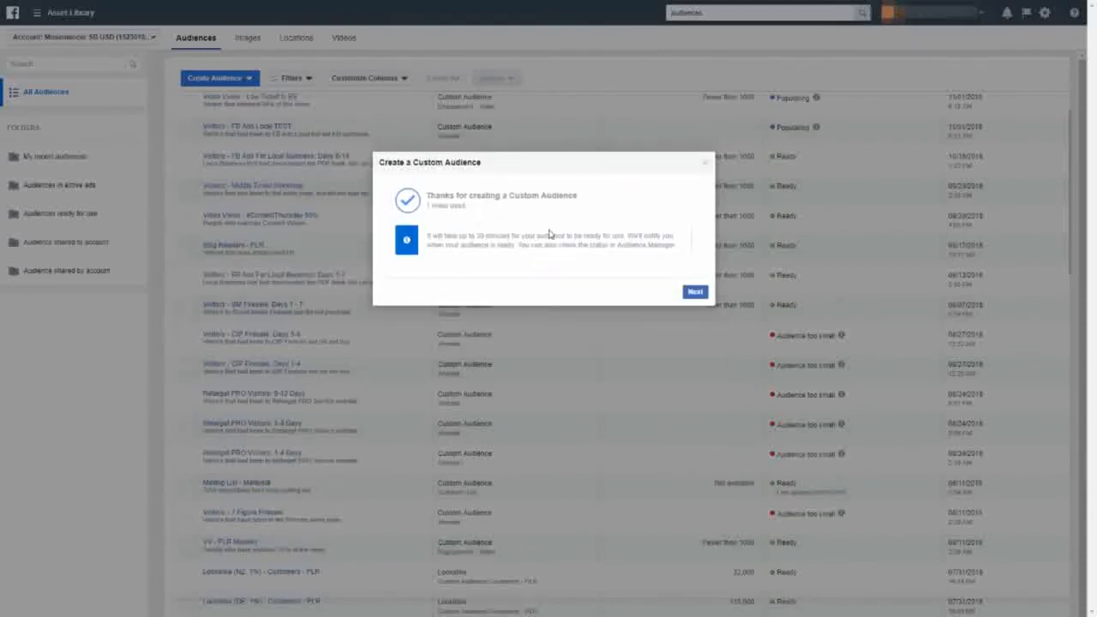
left_click(694, 292)
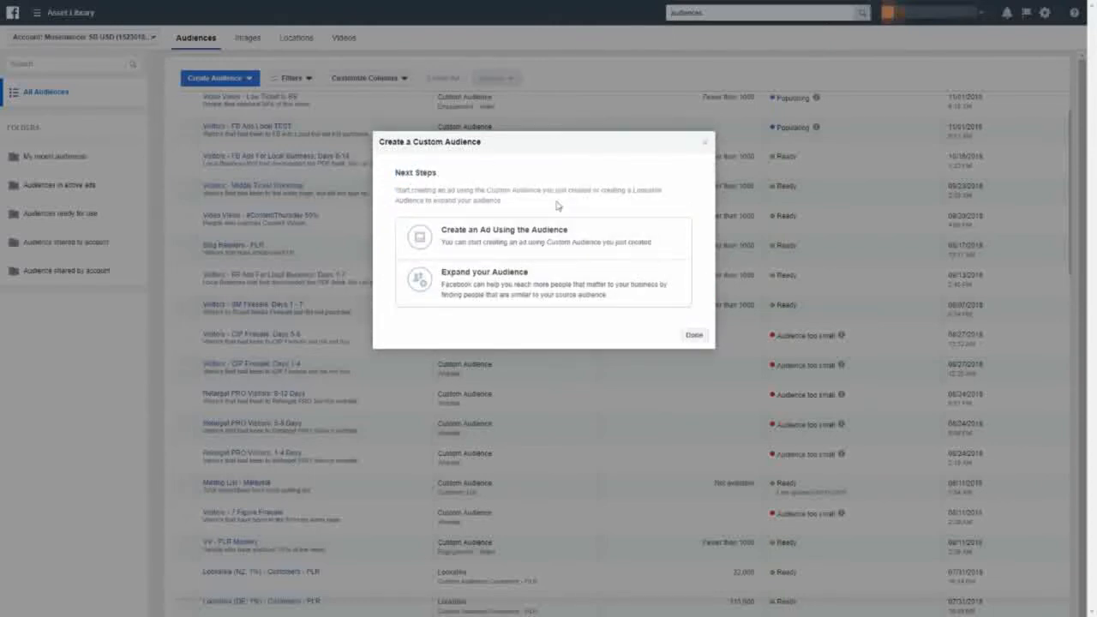
left_click(692, 336)
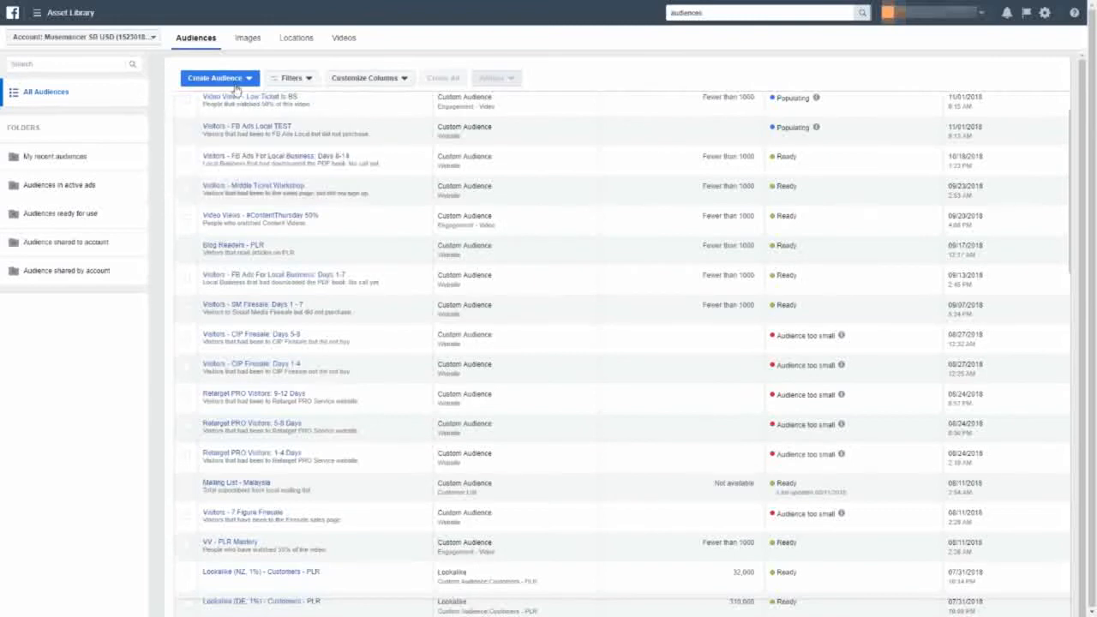
- Start another custom audience based on engagement with a Facebook Page
left_click(231, 82)
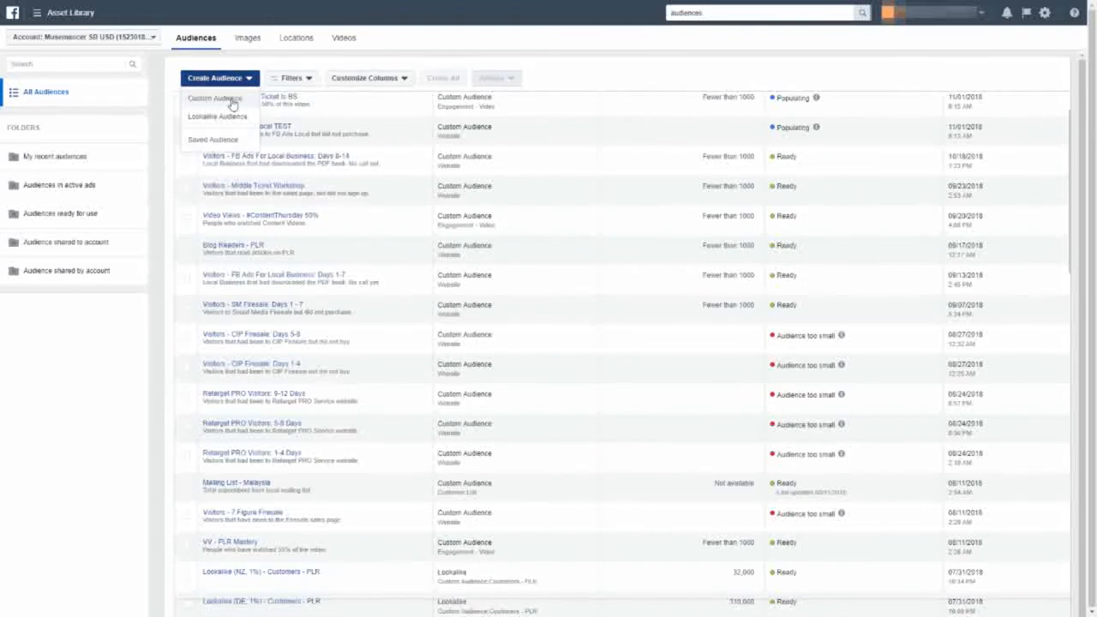
left_click(214, 98)
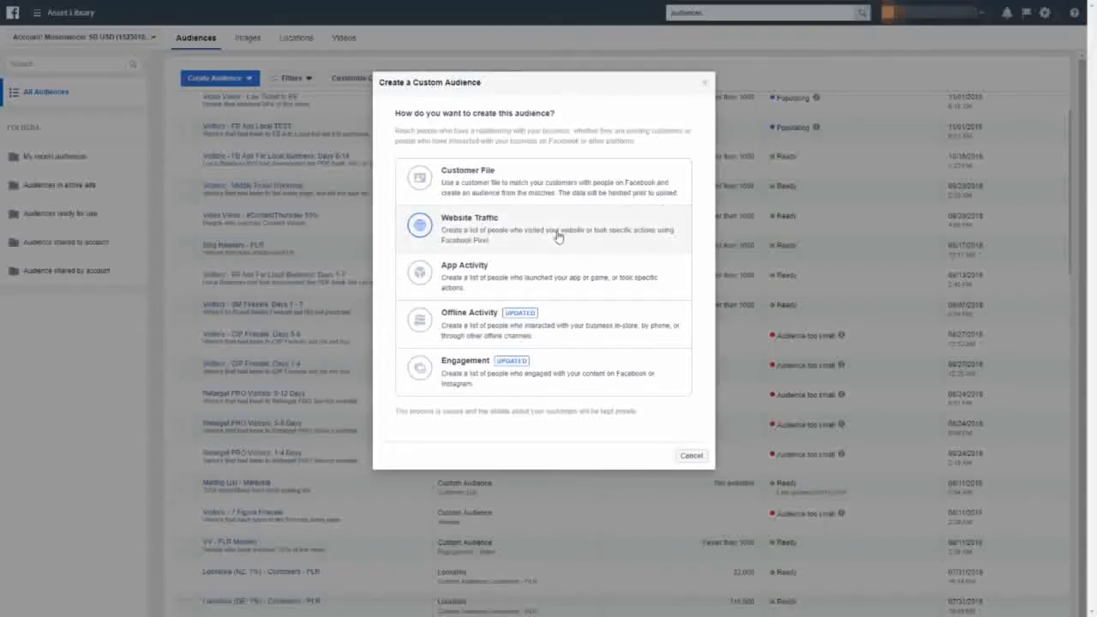
left_click(473, 368)
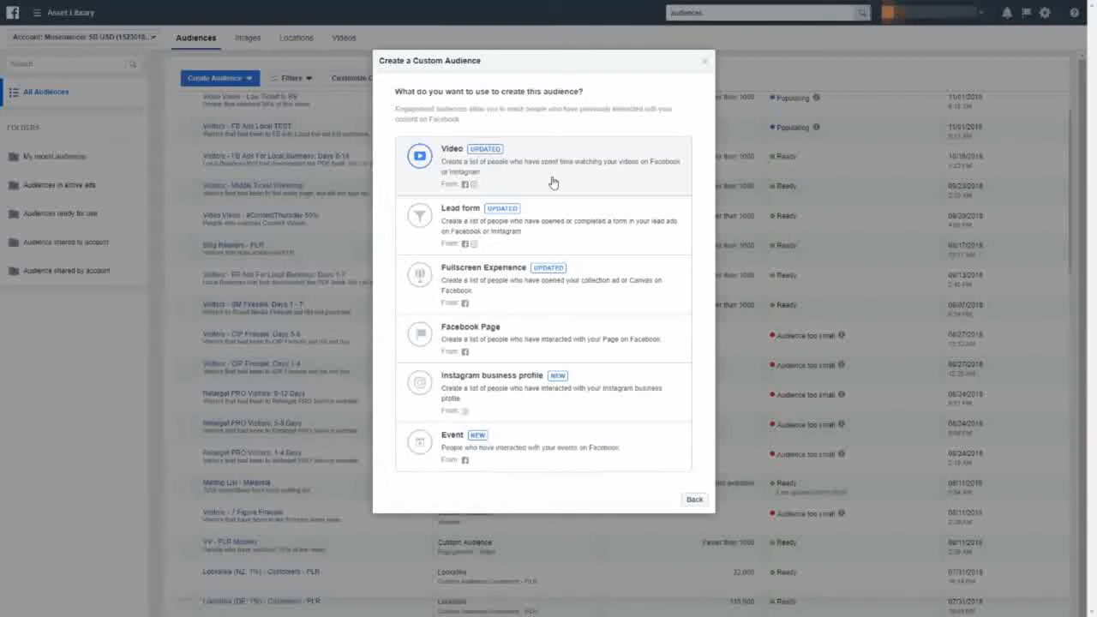
left_click(606, 341)
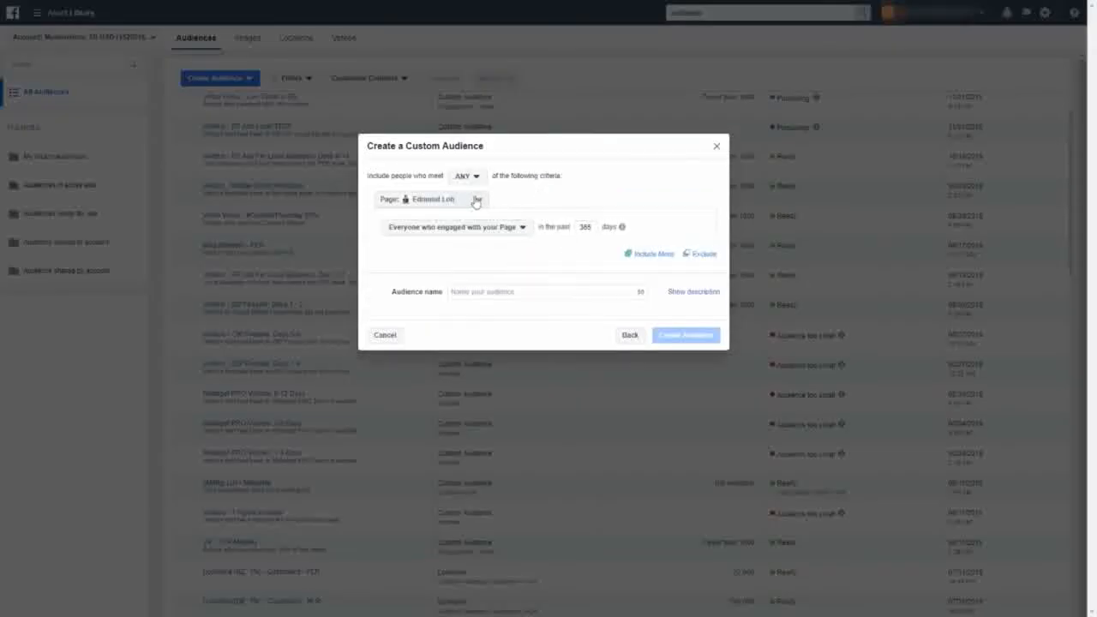
- Review the selectable Pages and engagement criteria, including the help for everyone who engaged with the Page
left_click(469, 202)
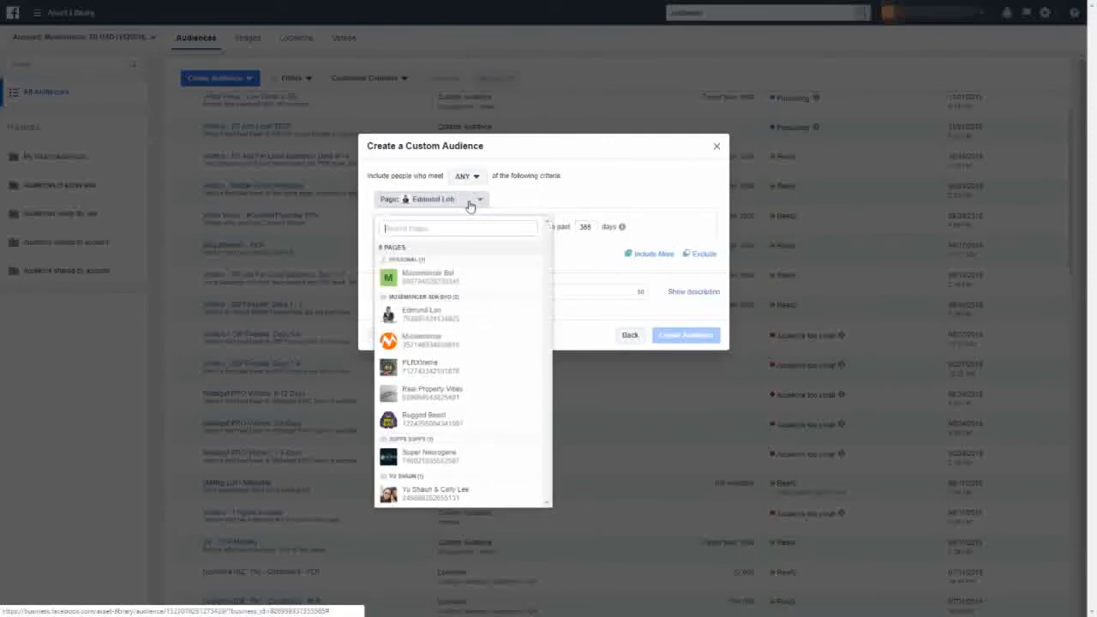
left_click(469, 204)
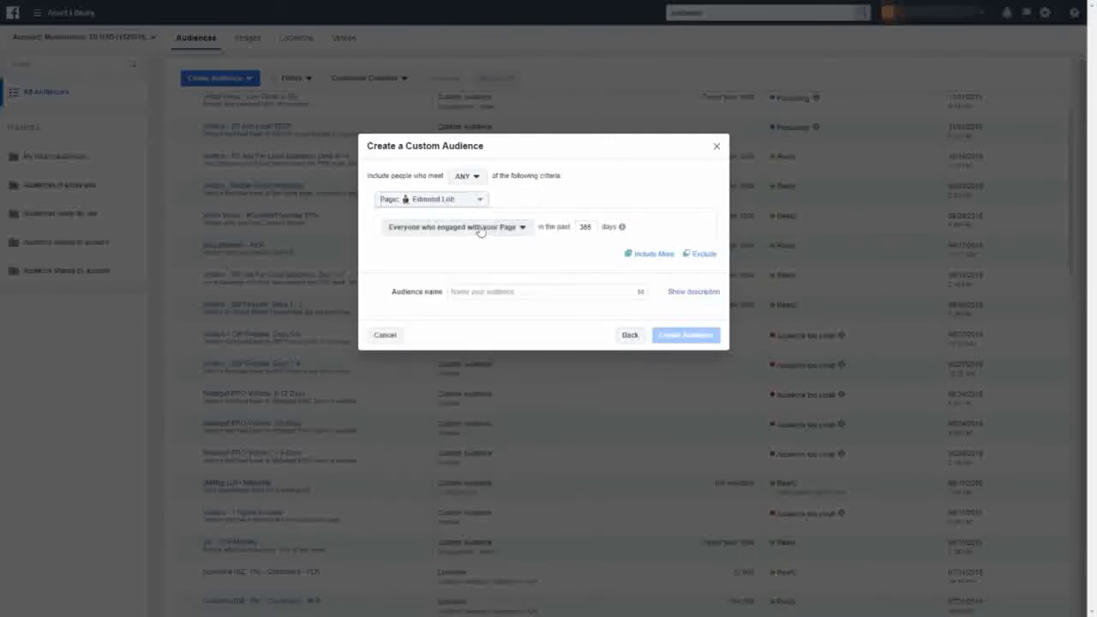
left_click(473, 230)
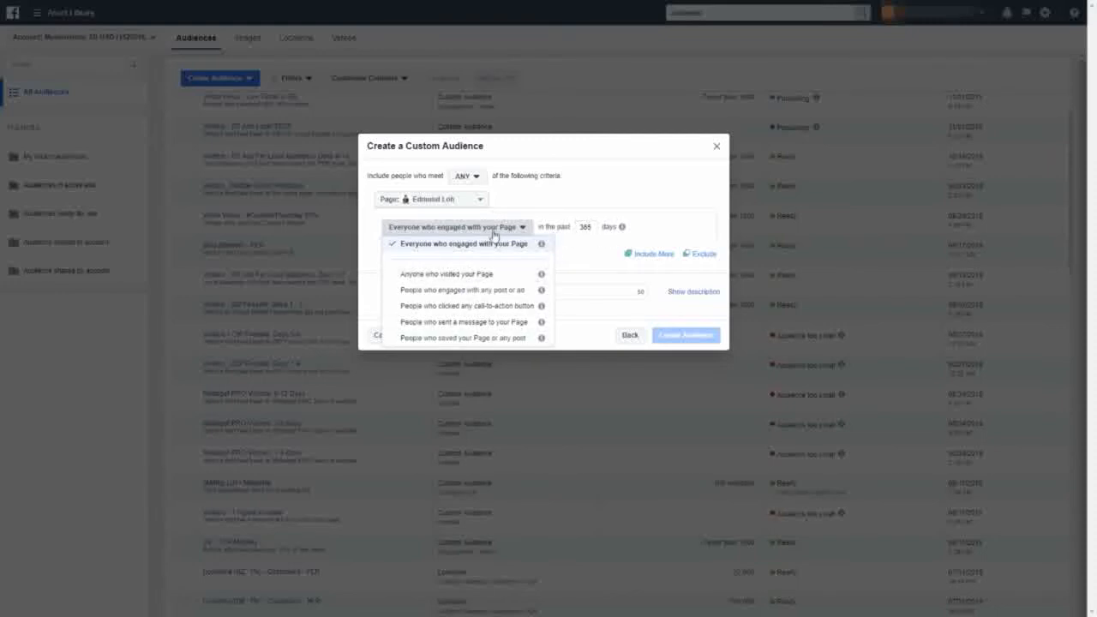
mouse_move(542, 247)
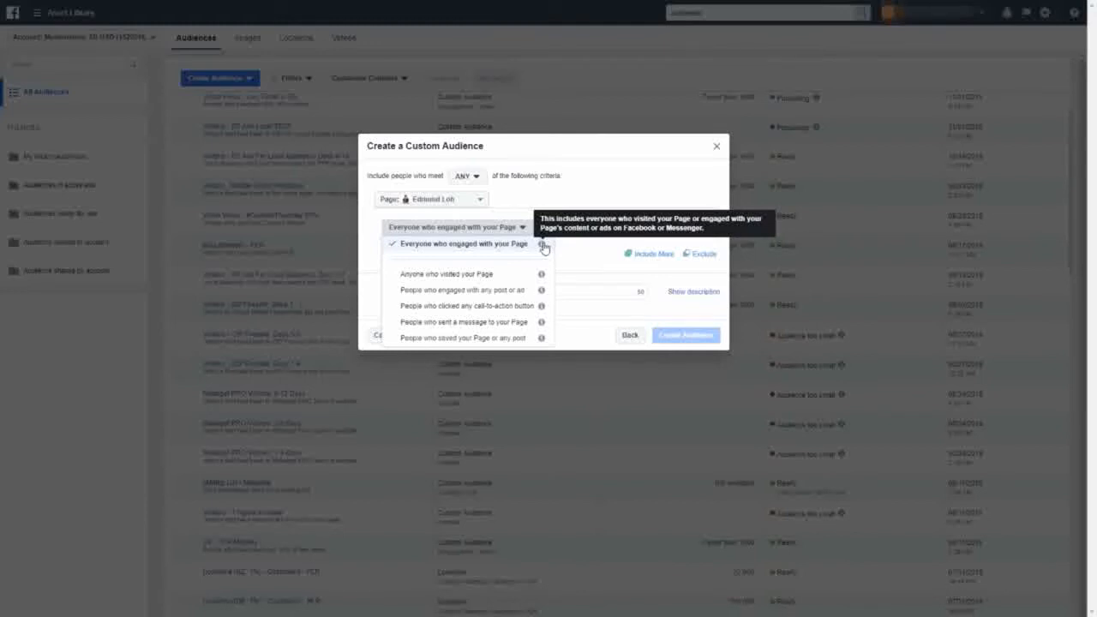
- Set the page audience criterion to people who engaged with any post or ad in the past 30 days
left_click(513, 290)
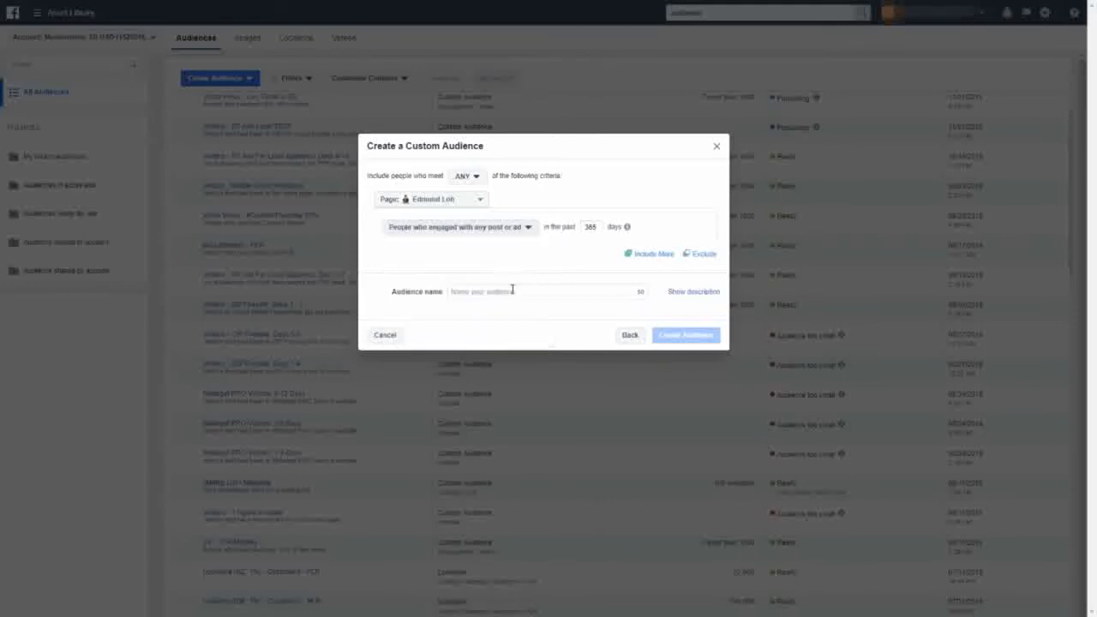
left_click(527, 227)
mouse_move(540, 292)
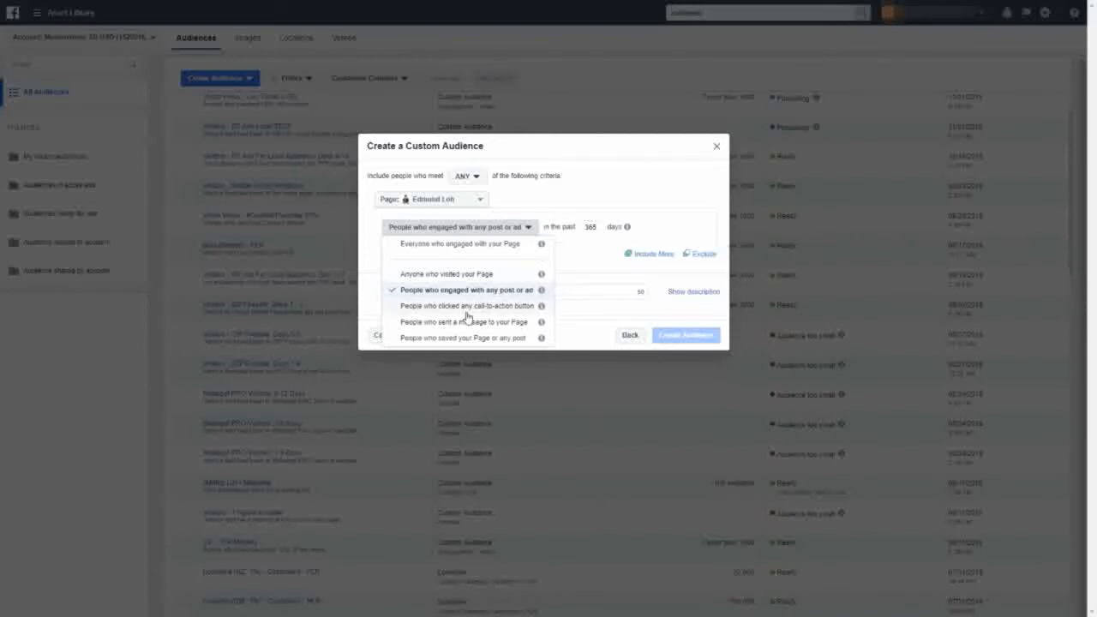
left_click(591, 229)
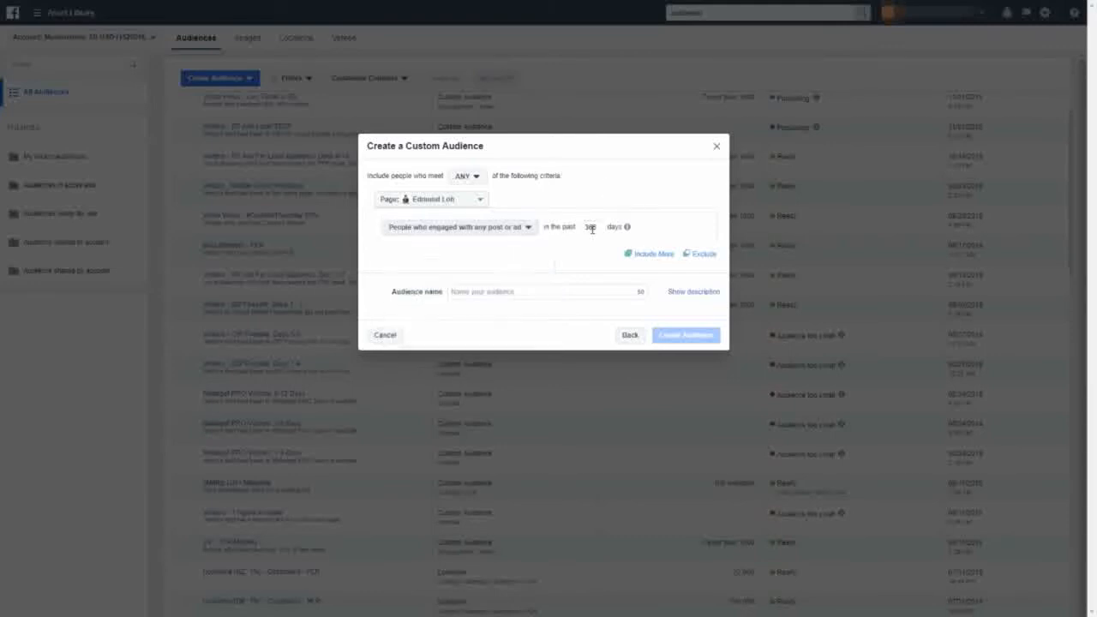
left_click_drag(598, 229, 552, 227)
left_click(592, 227)
left_click_drag(593, 228, 582, 229)
type("30")
- Name the audience "FB Page" followed by the page owner's name and "- Post Engagement"
left_click(537, 291)
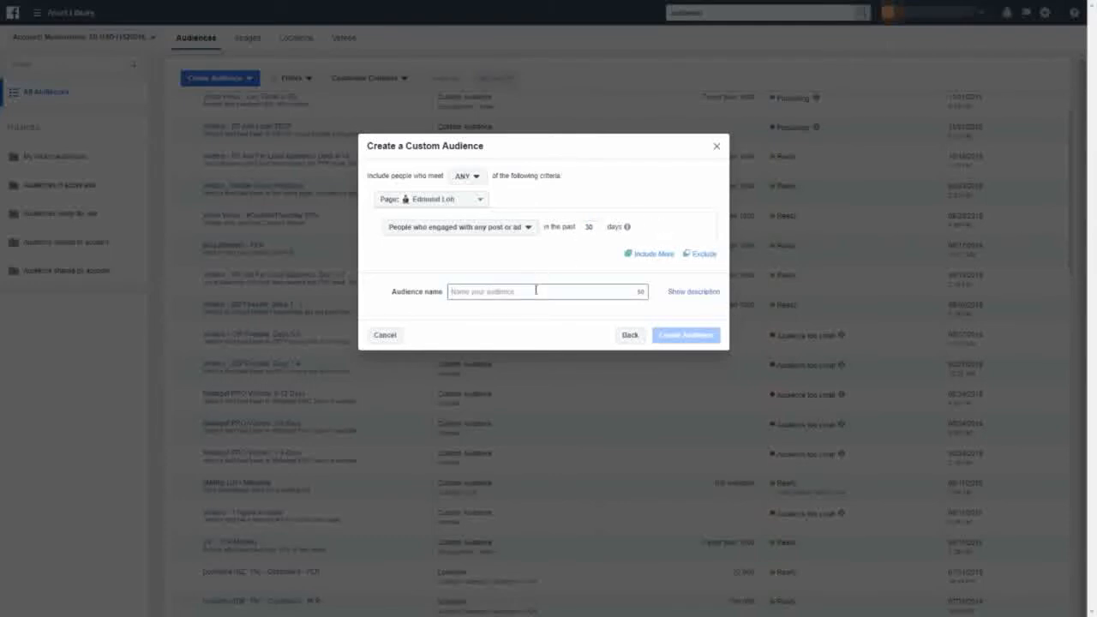
type("FB Page E")
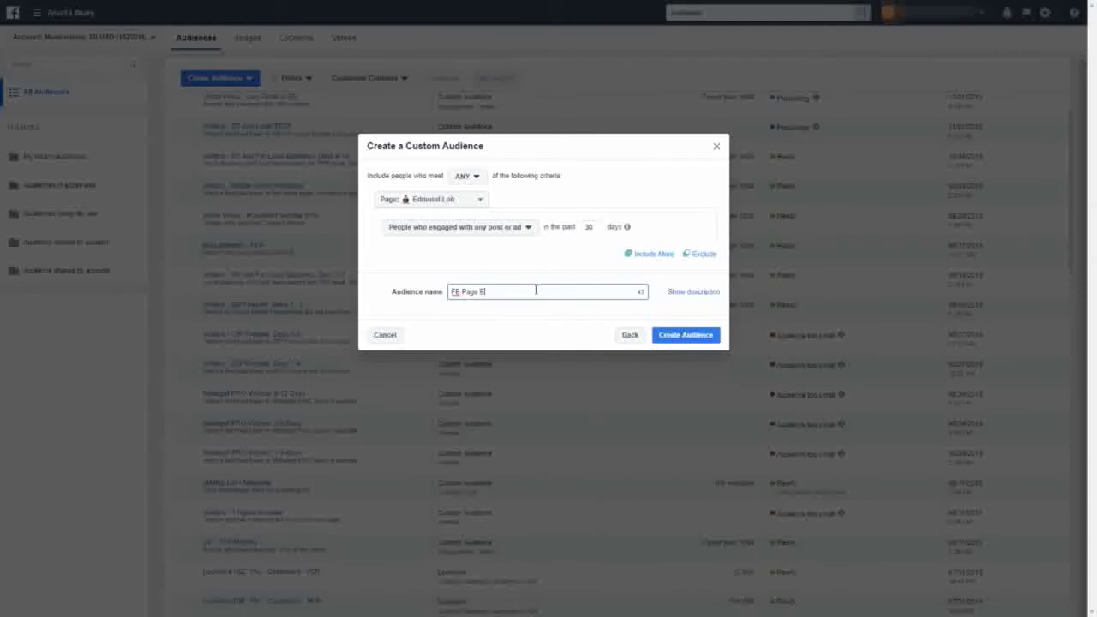
type("dmond Loh - Post Engagement")
left_click(737, 302)
- Add the description "People that engaged with my FB Posts" and create the audience, finishing the dialog
left_click(693, 292)
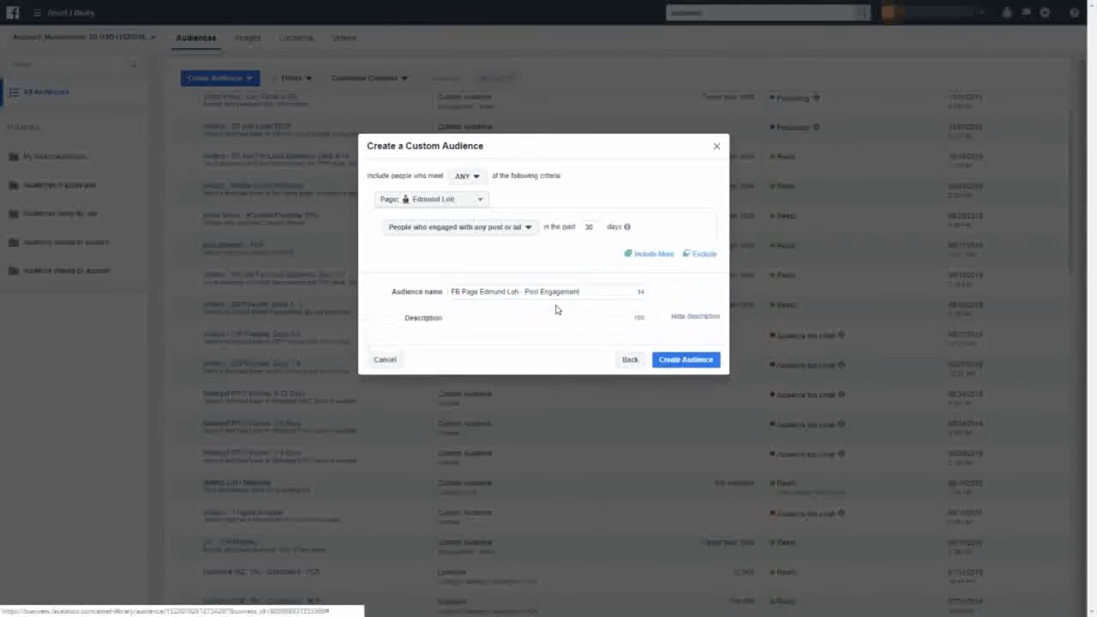
left_click(556, 322)
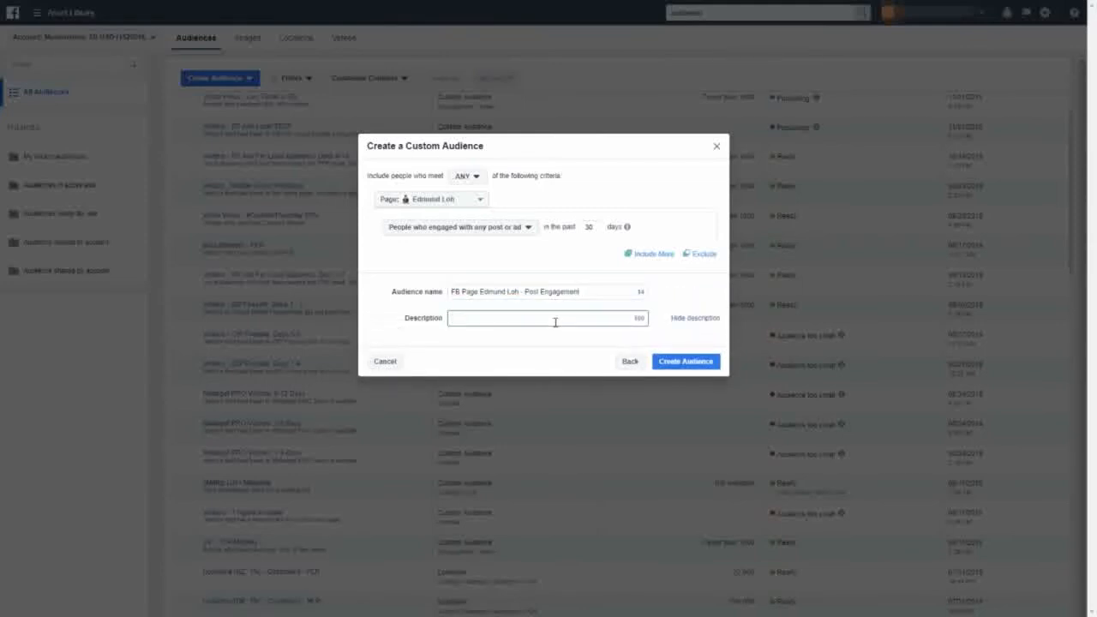
type("People that eng")
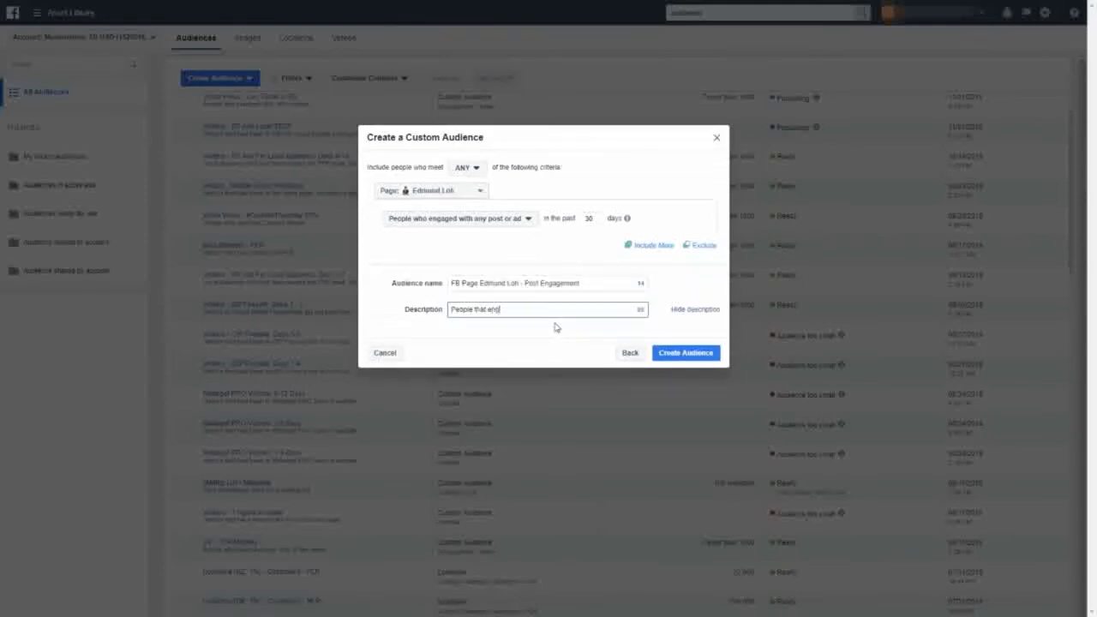
type("aged with my FB Posts")
left_click(691, 350)
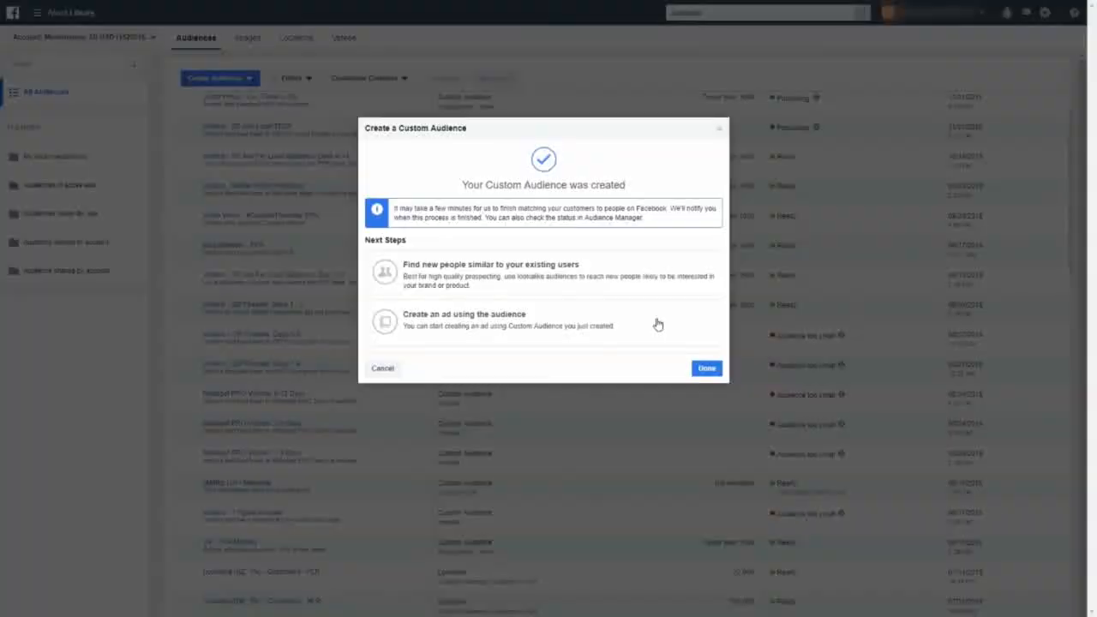
left_click(702, 368)
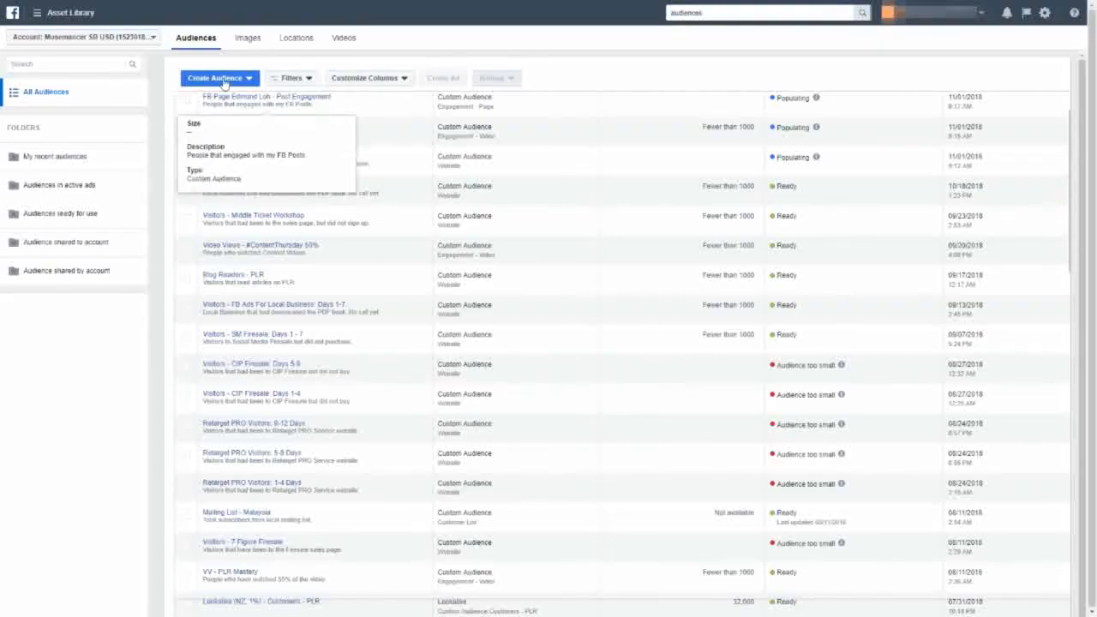
- Start another custom audience based on engagement with an Instagram business profile
left_click(221, 79)
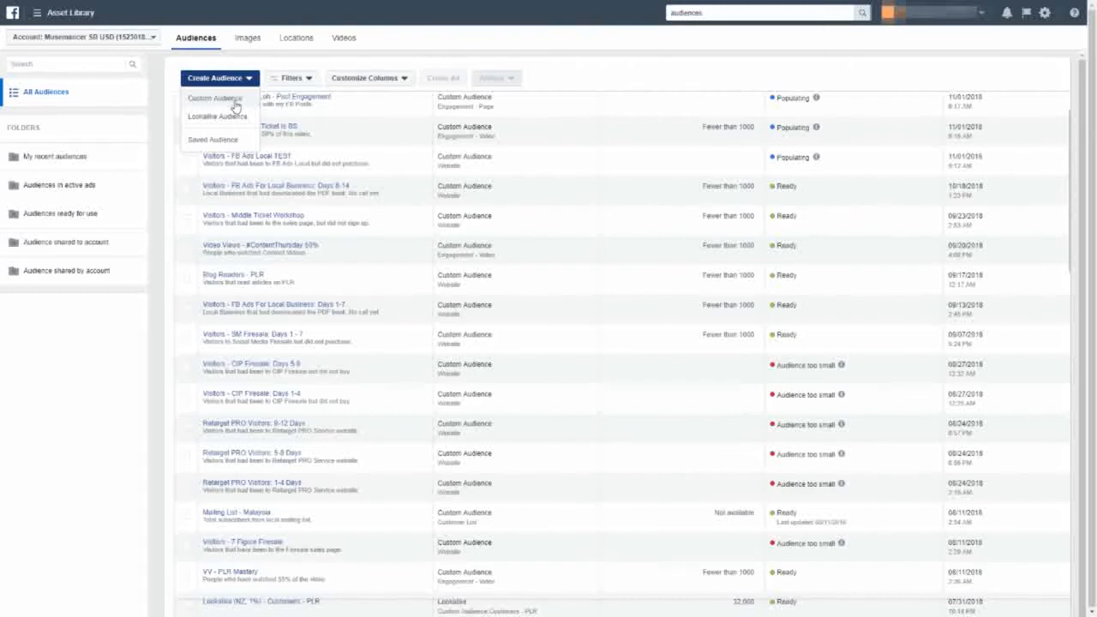
left_click(233, 101)
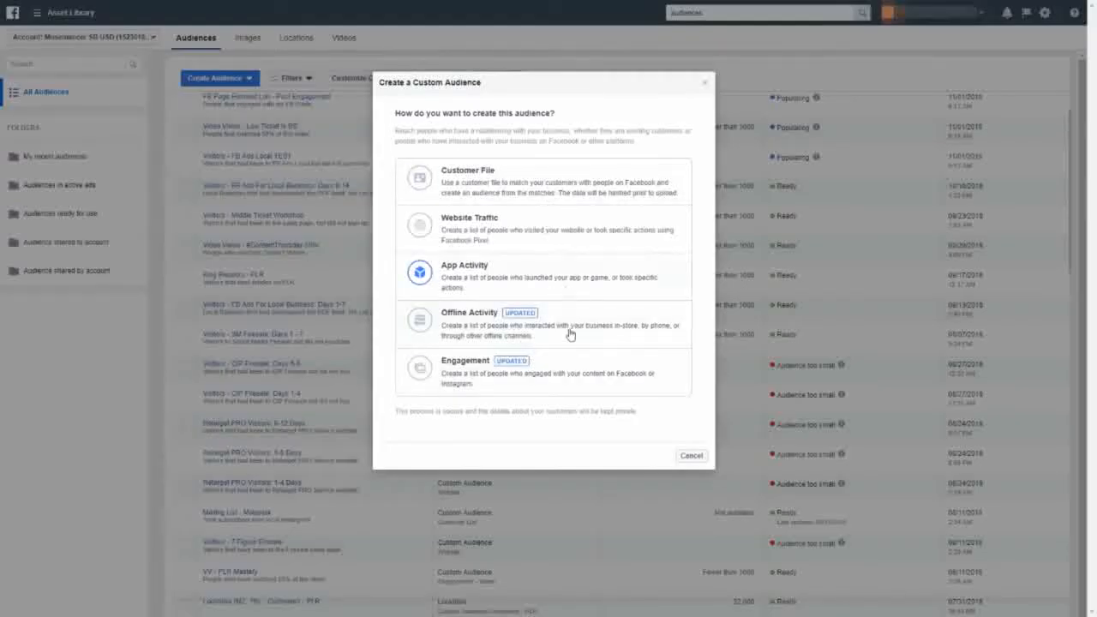
left_click(570, 367)
left_click(490, 394)
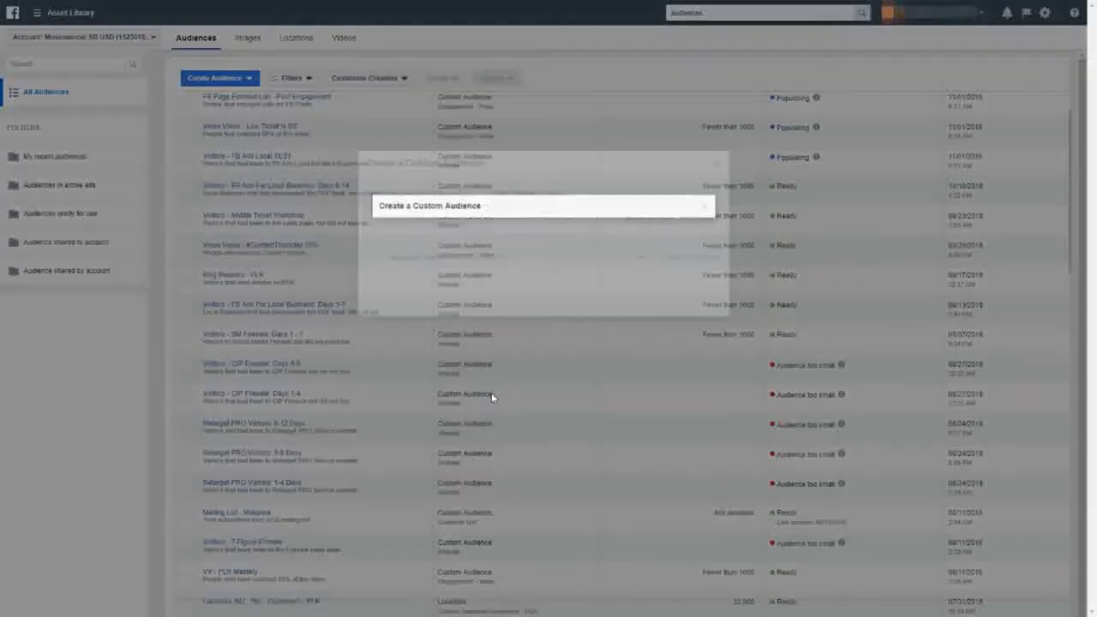
- Examine the selectable Instagram accounts and the available engagement criteria with their explanations
left_click(481, 228)
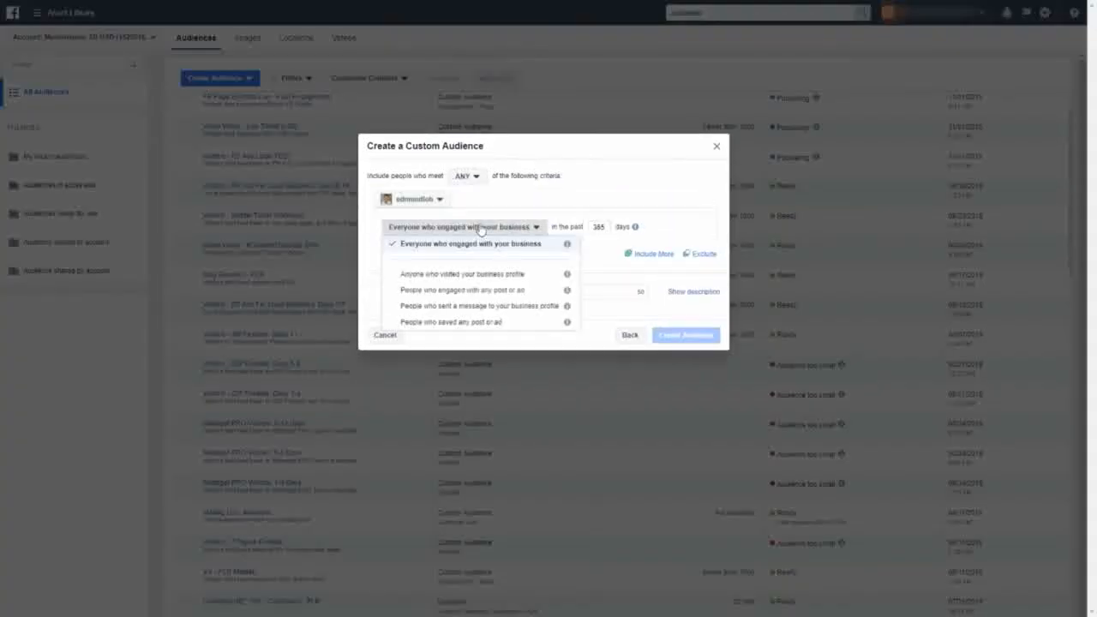
left_click(425, 206)
left_click(426, 207)
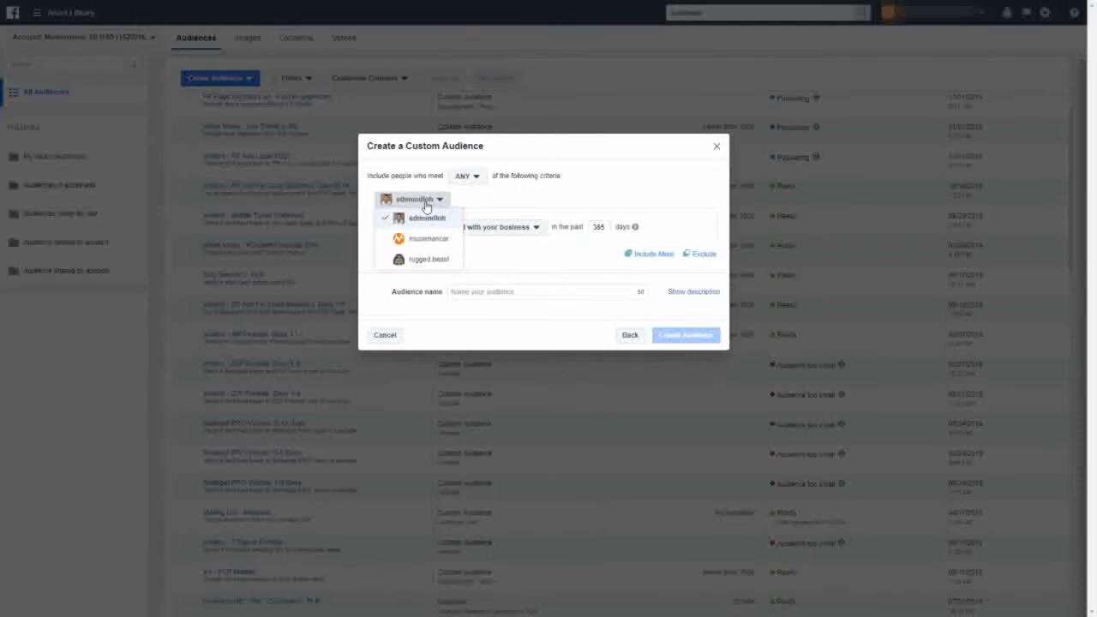
left_click(426, 206)
left_click(463, 227)
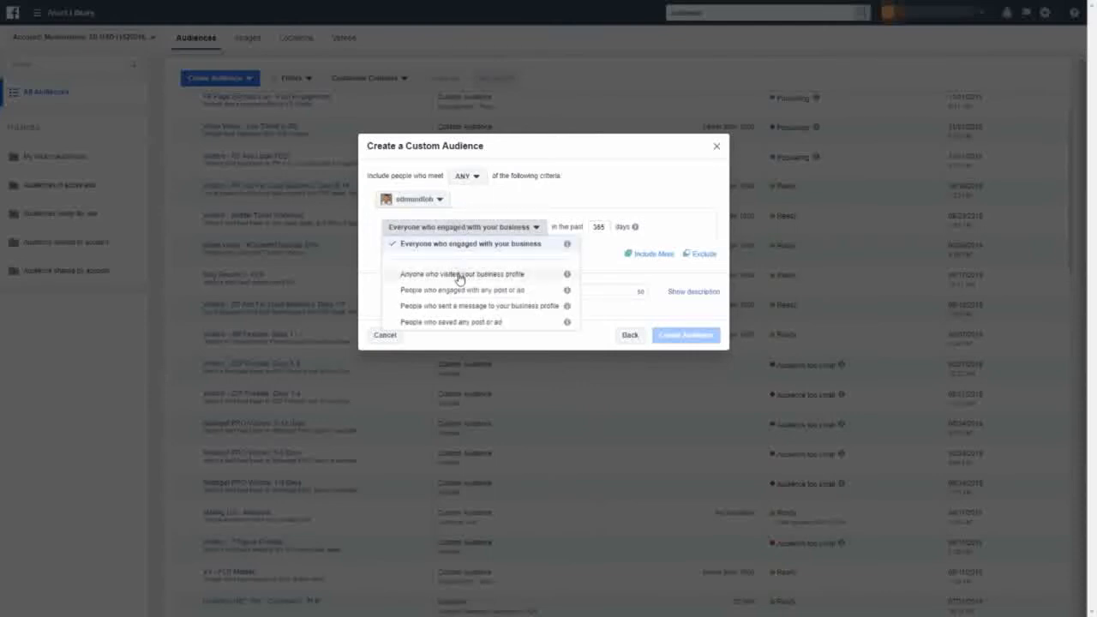
mouse_move(570, 247)
mouse_move(566, 276)
left_click_drag(566, 247, 606, 267)
left_click(606, 268)
- Set the Instagram engagement period to the past 30 days
double_click(603, 230)
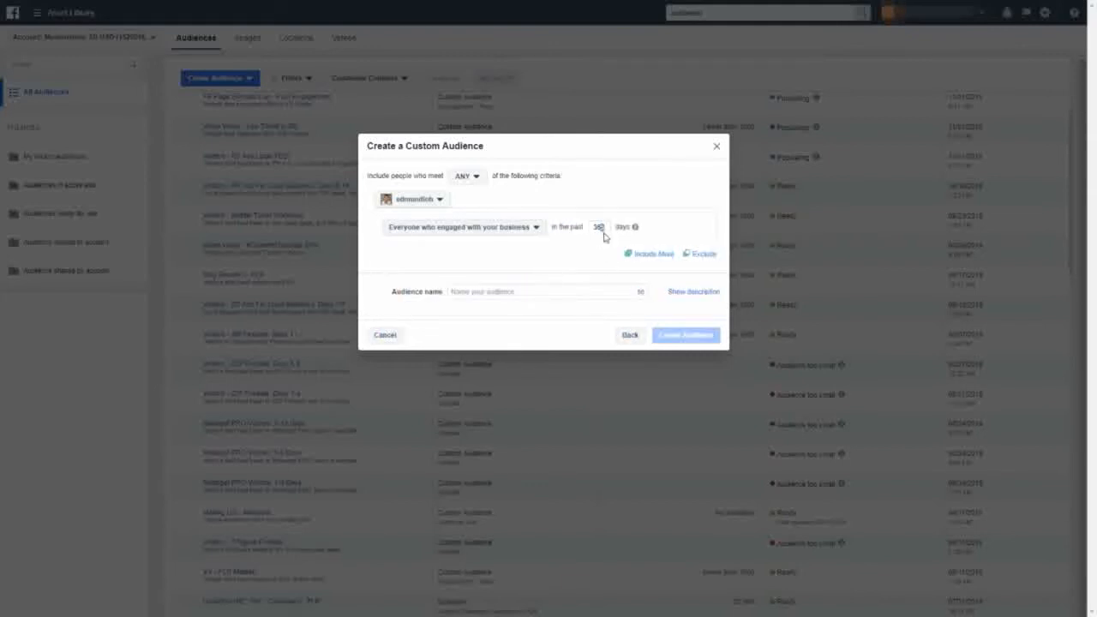
type("30")
key("Tab")
key("Tab")
key("Tab")
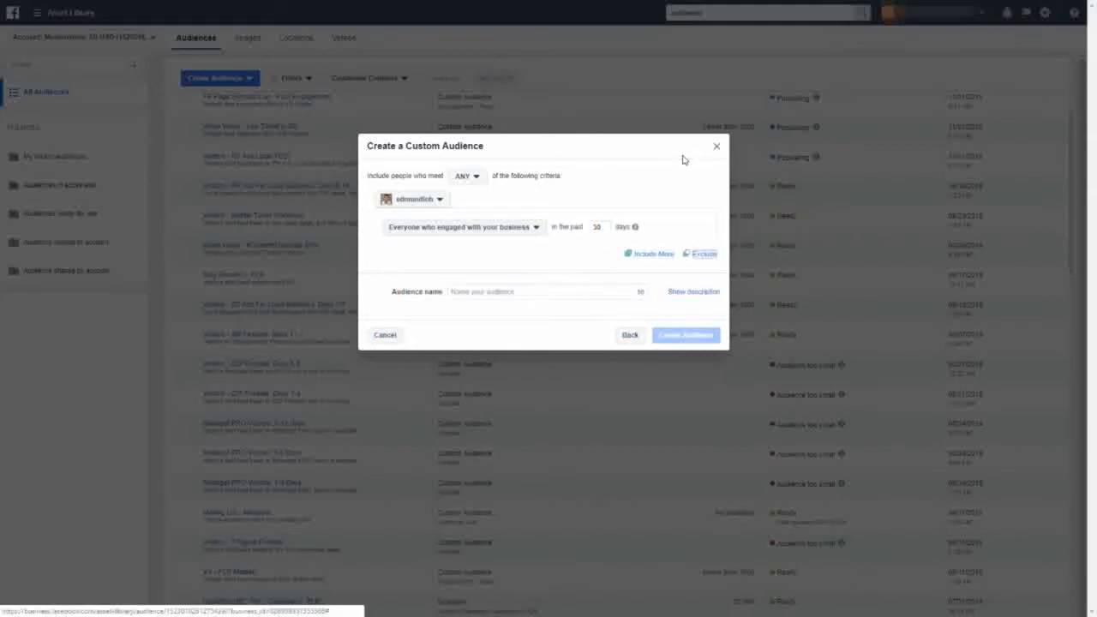
- Name the audience "IG" followed by the Instagram account's @ handle
type("IG Edm")
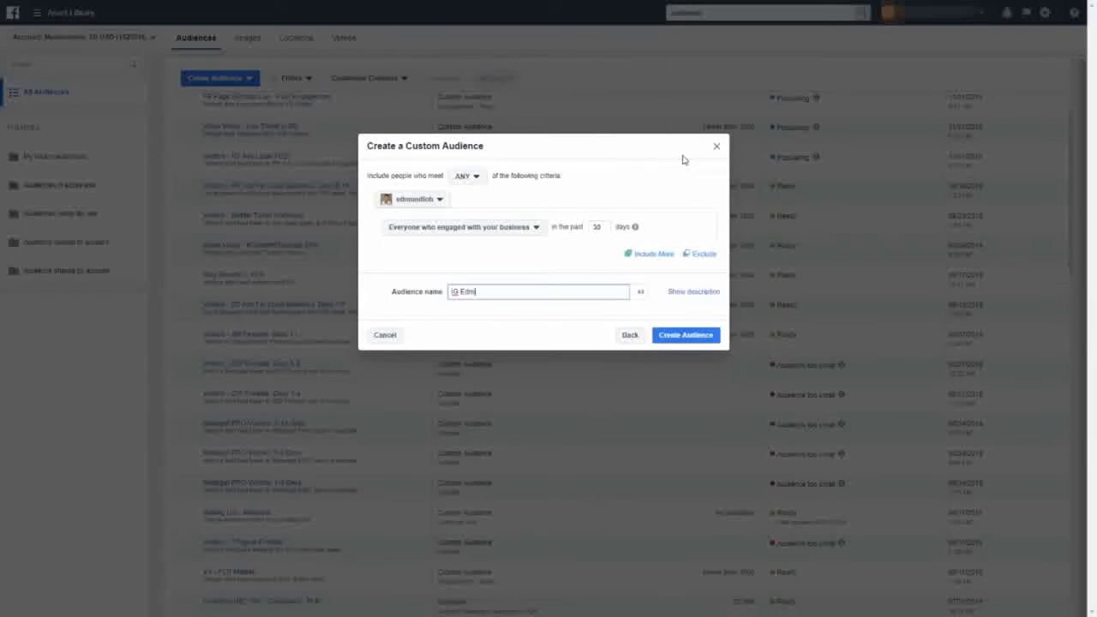
key("BackSpace")
key("BackSpace")
key("BackSpace")
type("@edmundloh")
key("Tab")
- Add the description "People that engaged with my IG Profile" and create the Instagram audience, finishing the dialog
left_click(690, 289)
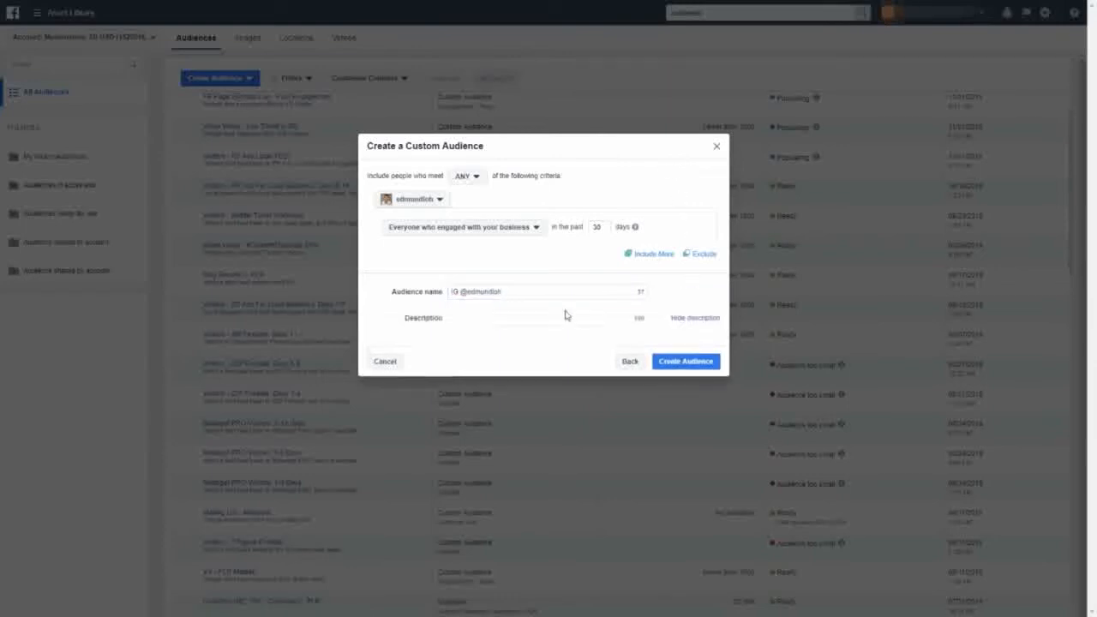
left_click(563, 316)
type("Deope")
key("BackSpace")
key("BackSpace")
key("BackSpace")
key("BackSpace")
key("BackSpace")
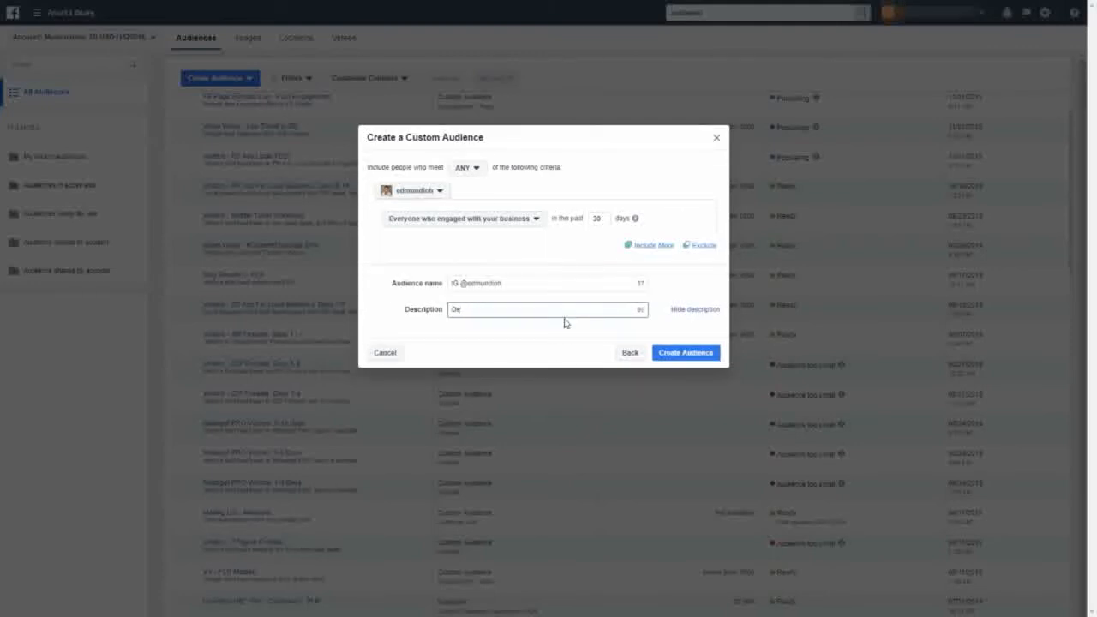
type("People that engaged with my IG Profile")
left_click(672, 353)
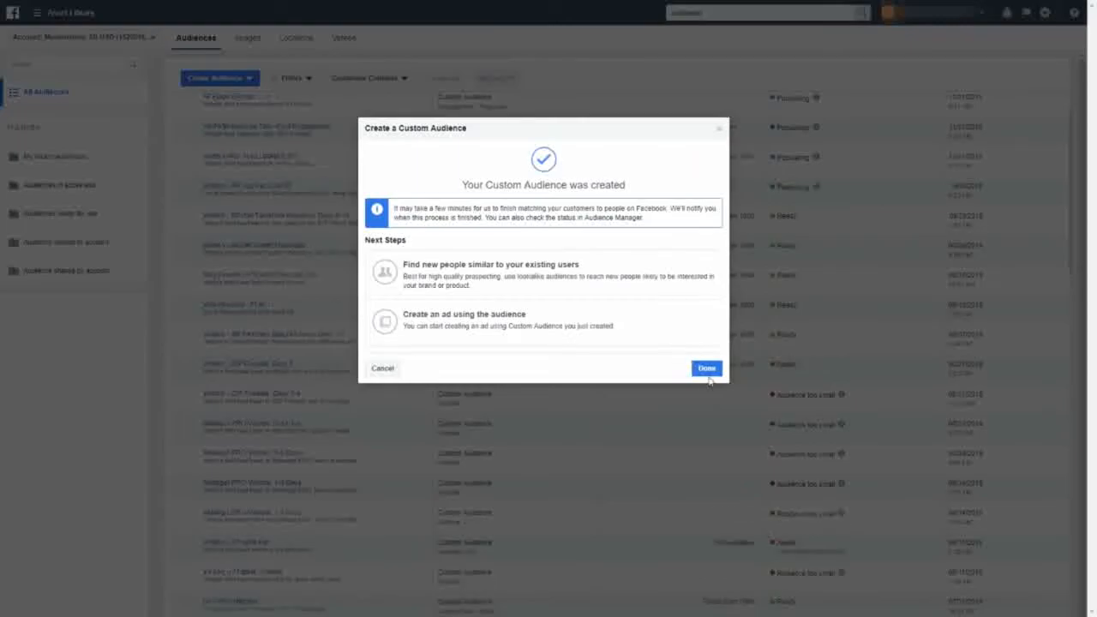
left_click(707, 373)
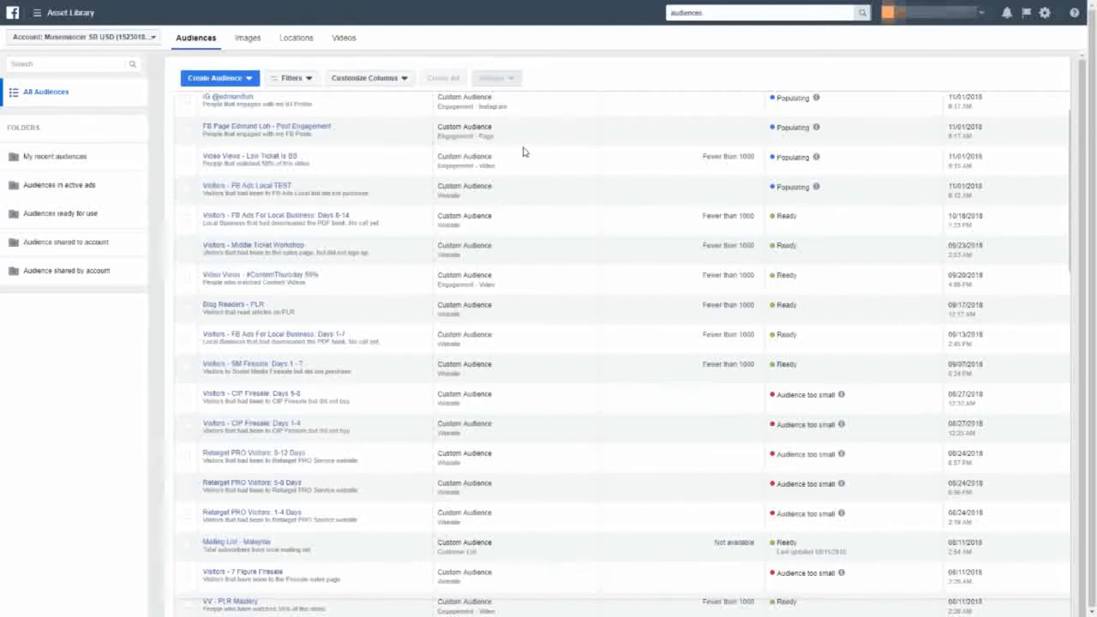
- Start a new custom audience from a customer file, adding customers from your own file
scroll(695, 83, "down", 1)
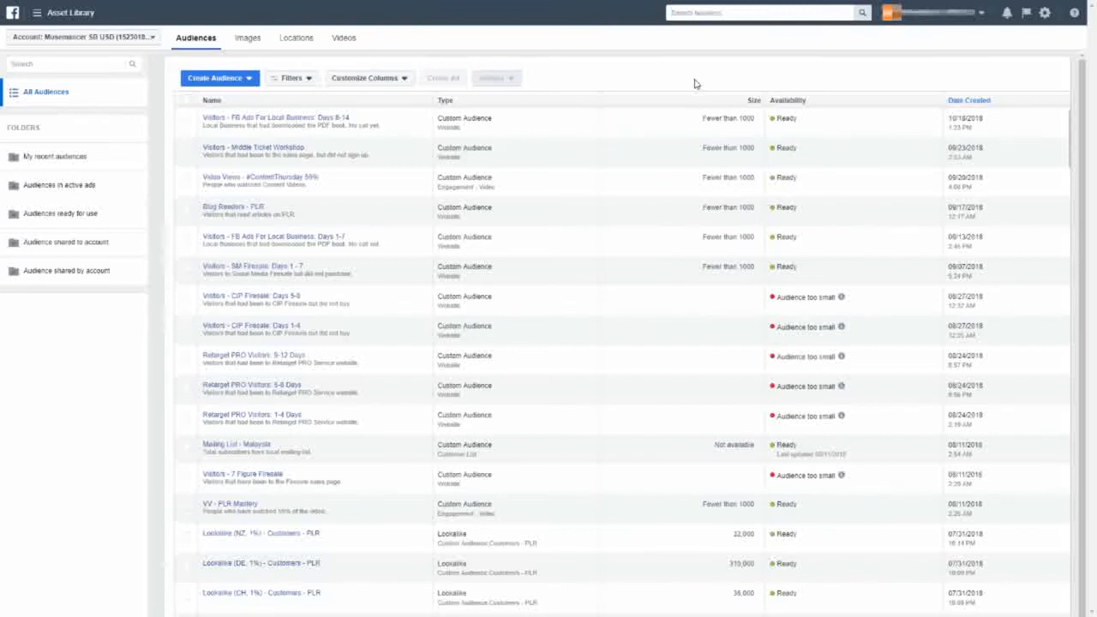
mouse_move(234, 110)
left_click(233, 81)
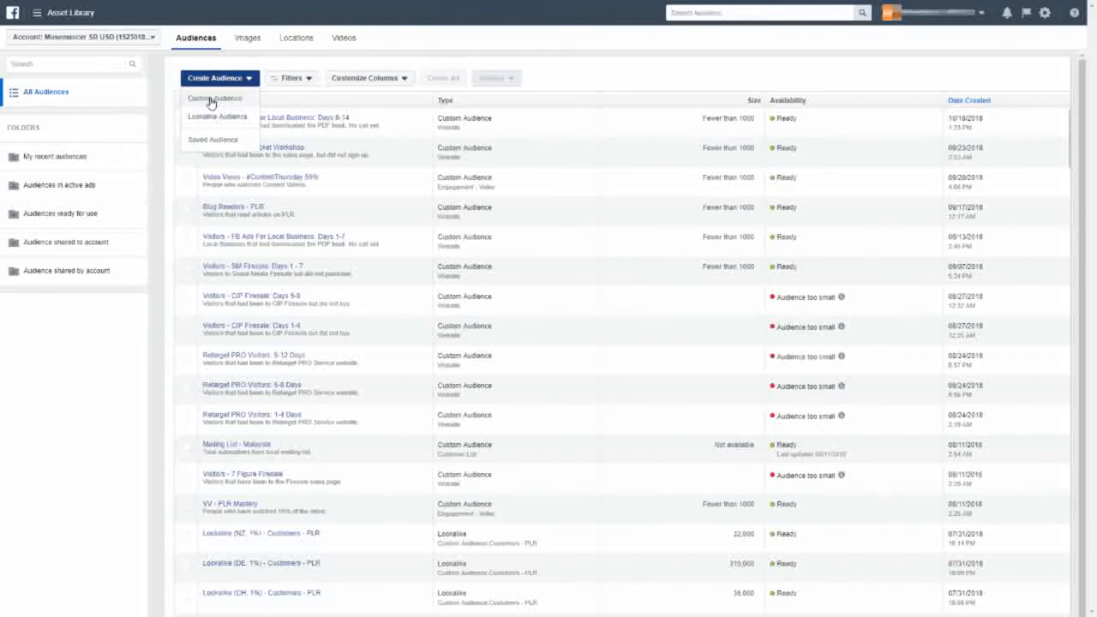
left_click(212, 98)
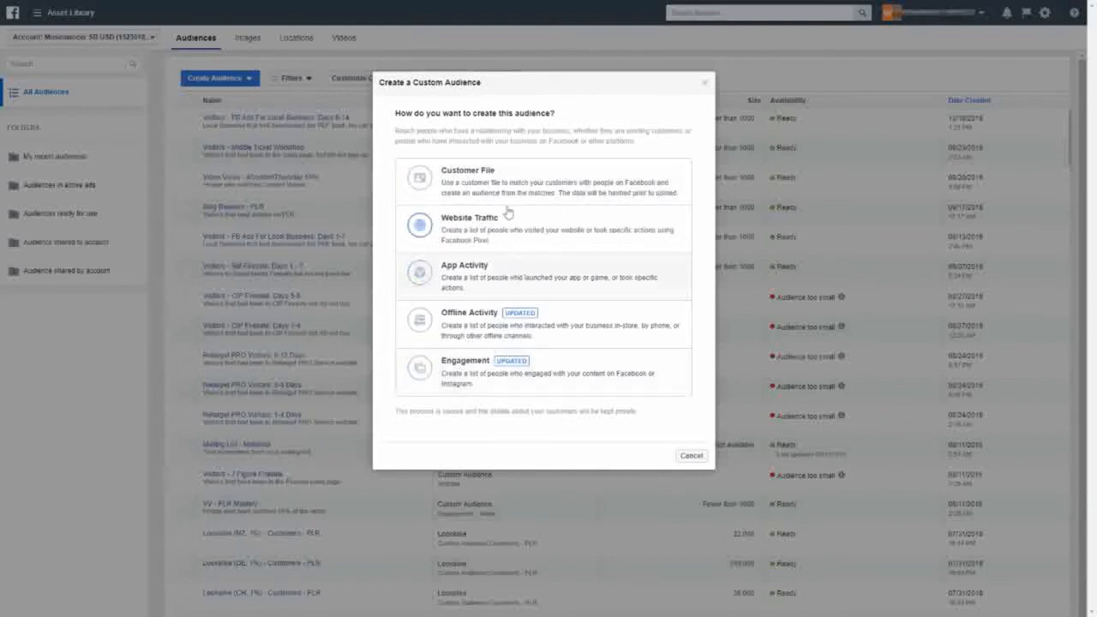
left_click(501, 180)
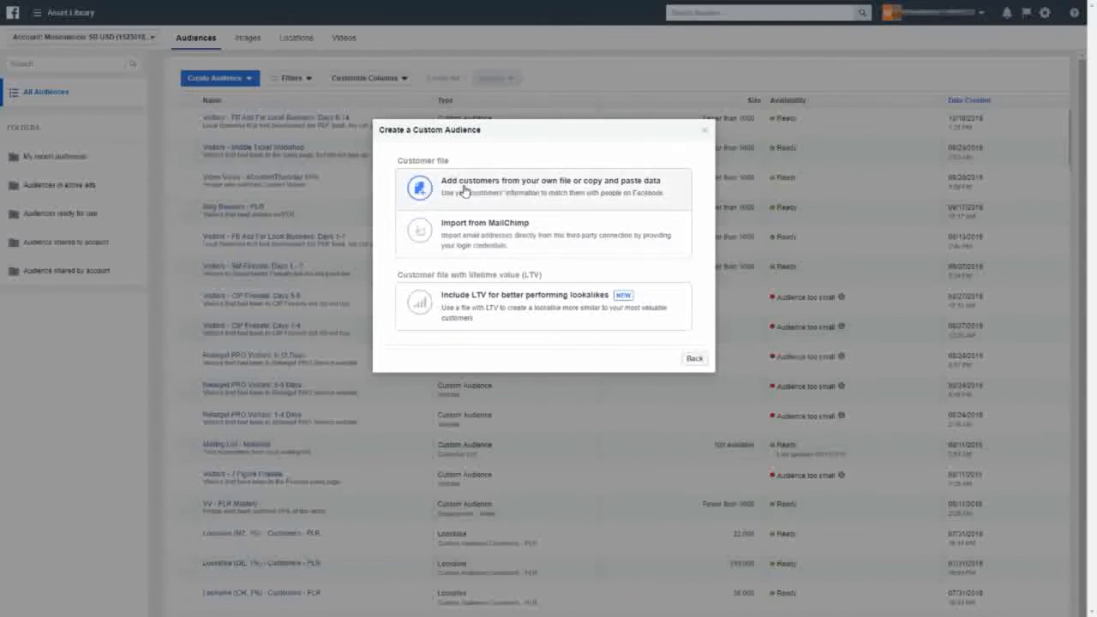
left_click(509, 196)
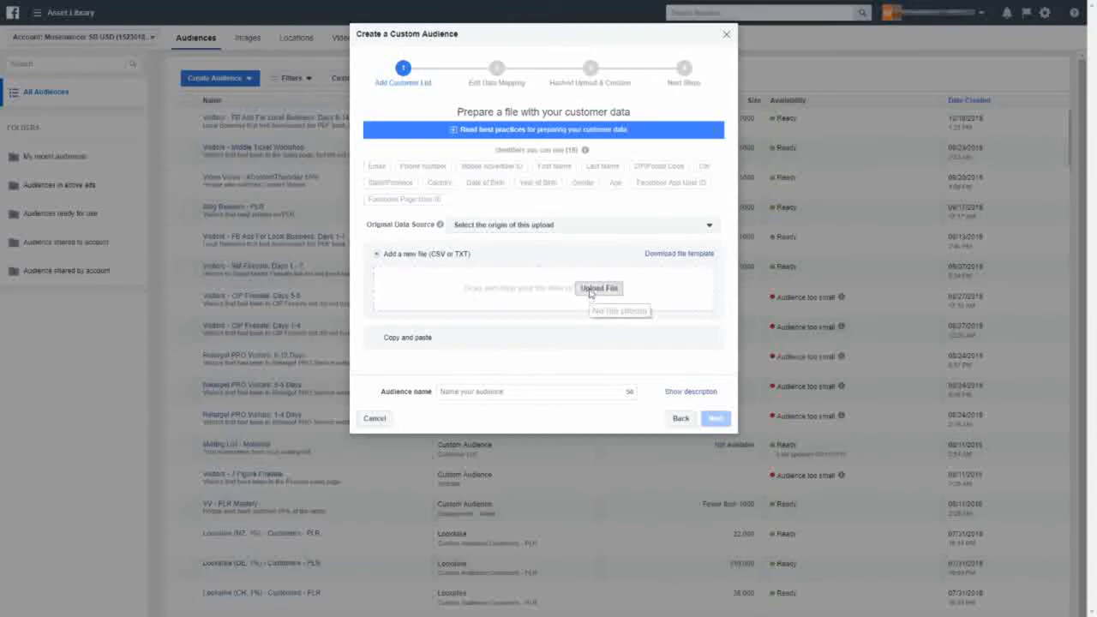
- Upload the customer list CSV file 5bda9d3f-3280-45cb-9ce1-7e460a8000a1 from the Desktop
left_click(592, 290)
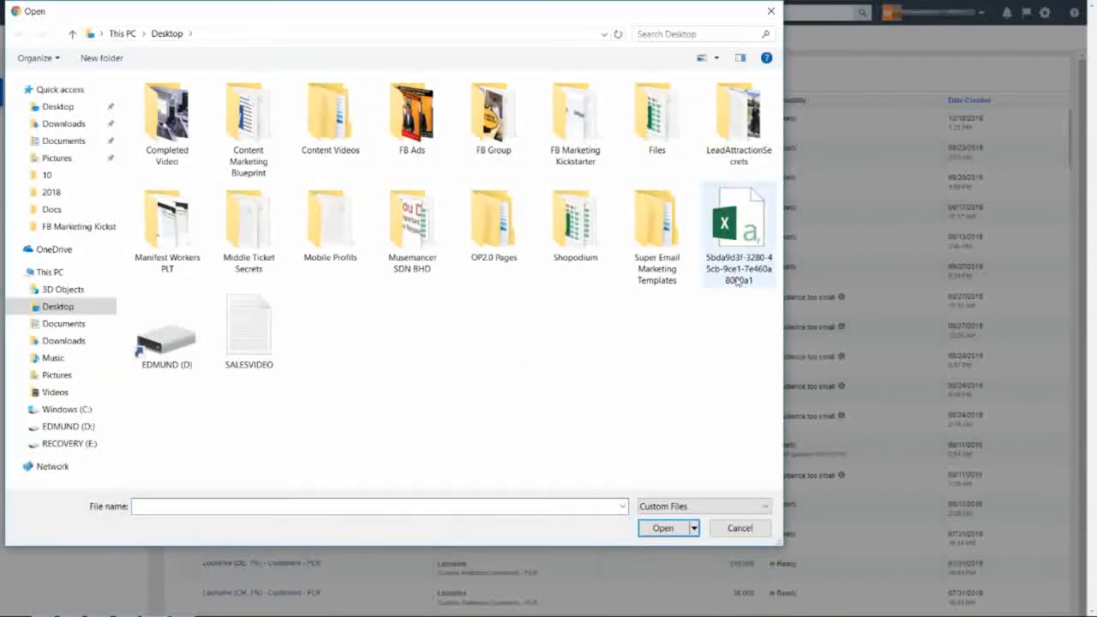
left_click(727, 233)
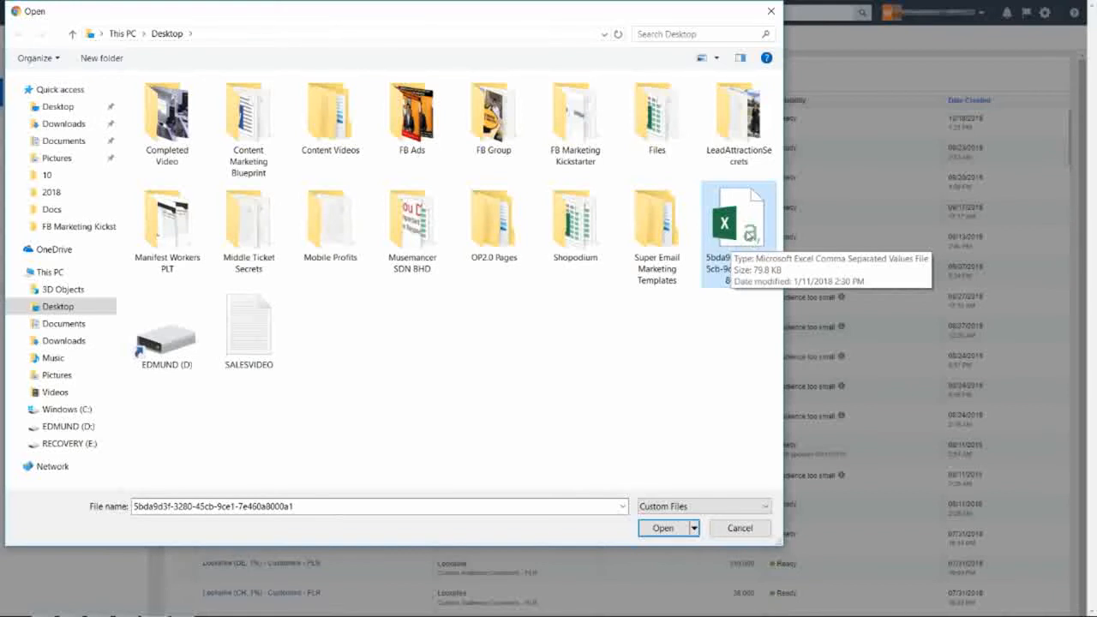
double_click(735, 236)
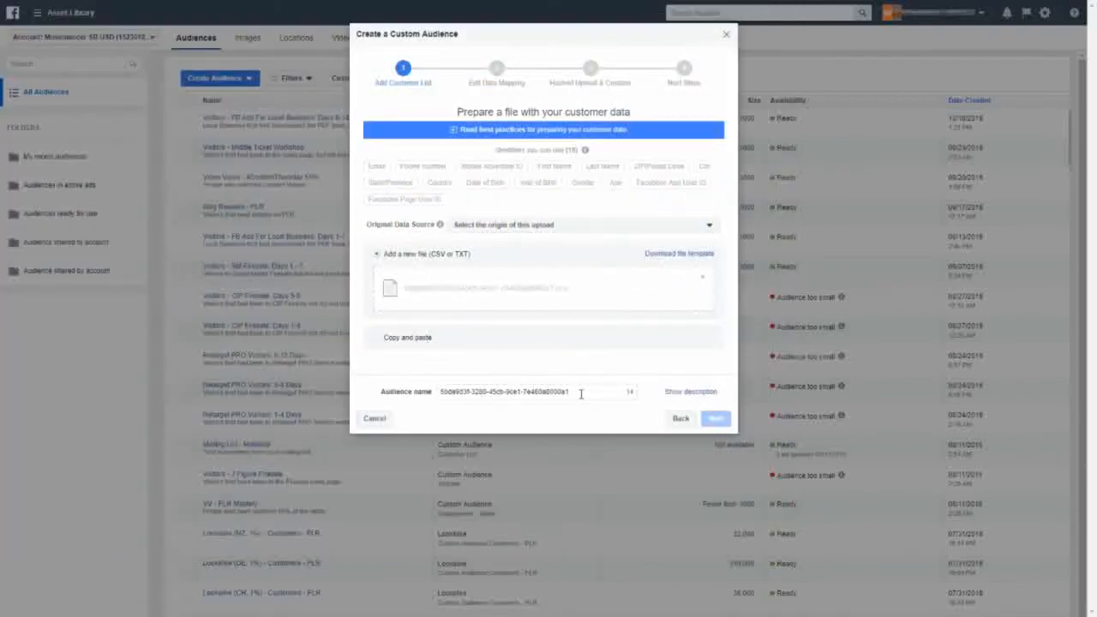
- Replace the customer list audience's name with "Subscribers - FB Ads Local"
left_click_drag(580, 392, 459, 379)
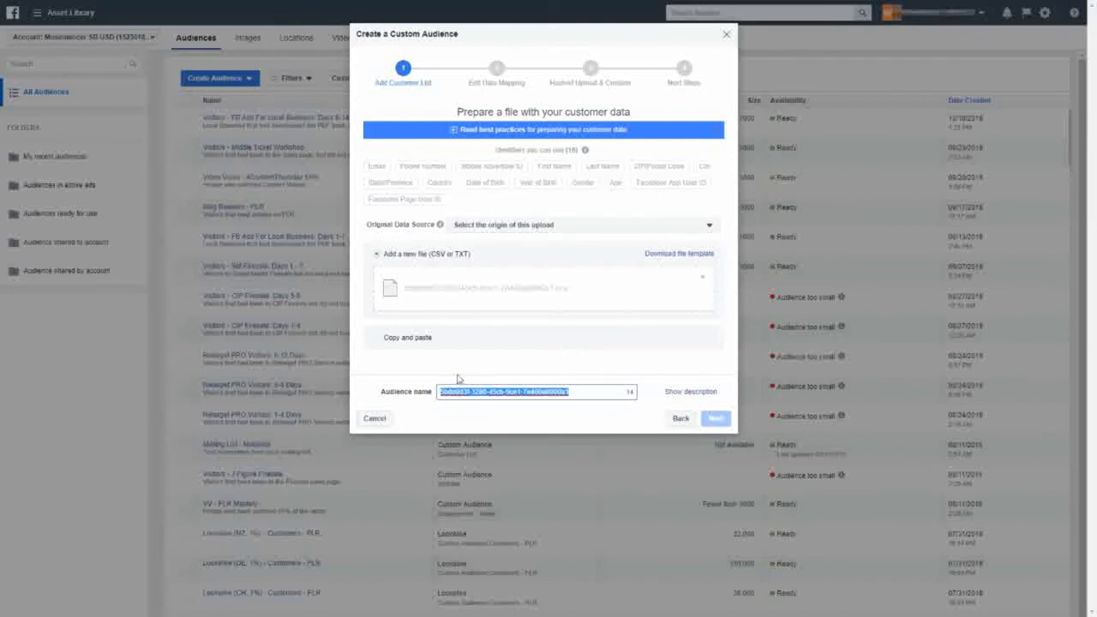
key("BackSpace")
type("Su")
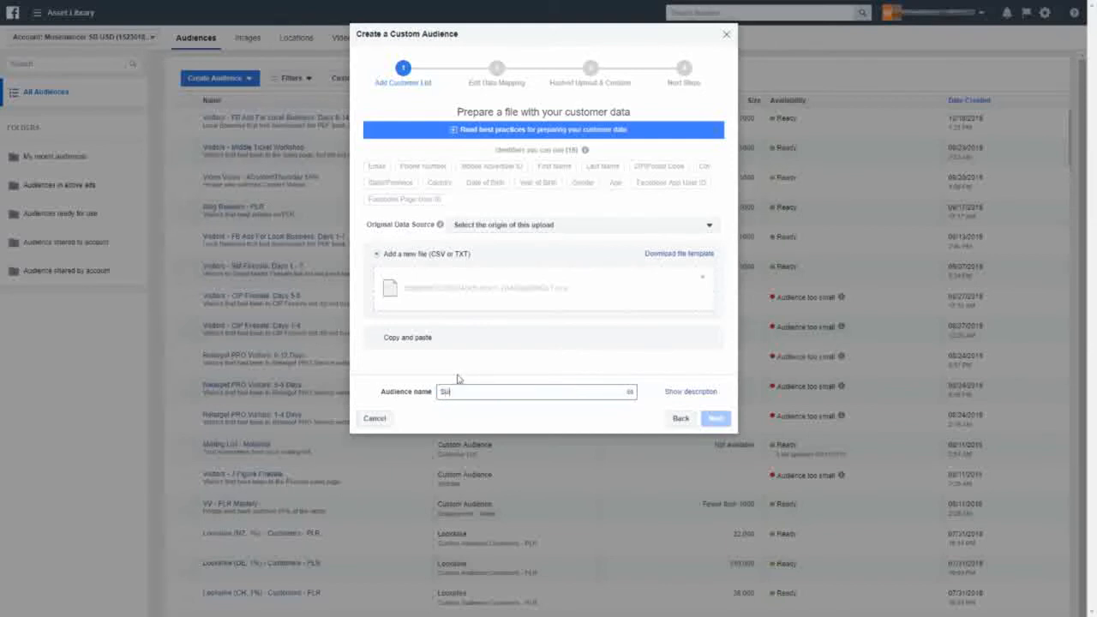
type("bscribers - FB Ads Local")
- Add the description "People that subscribed to FB Ads Local (Malaysia)" to the customer list audience
left_click(681, 392)
left_click(567, 417)
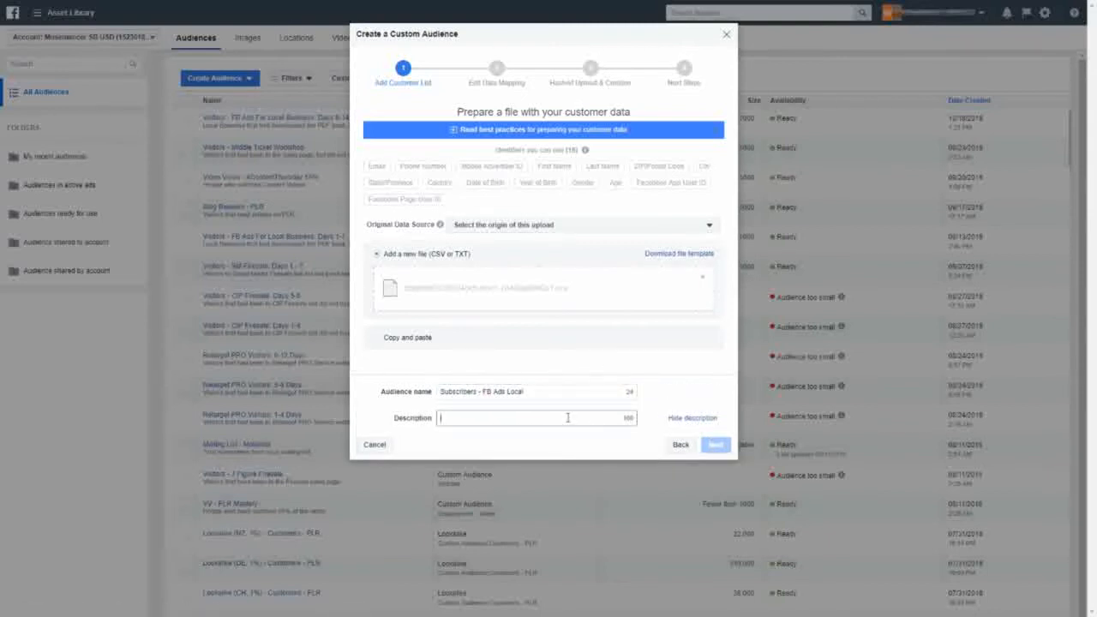
type("People that subscribed to FB Ads ")
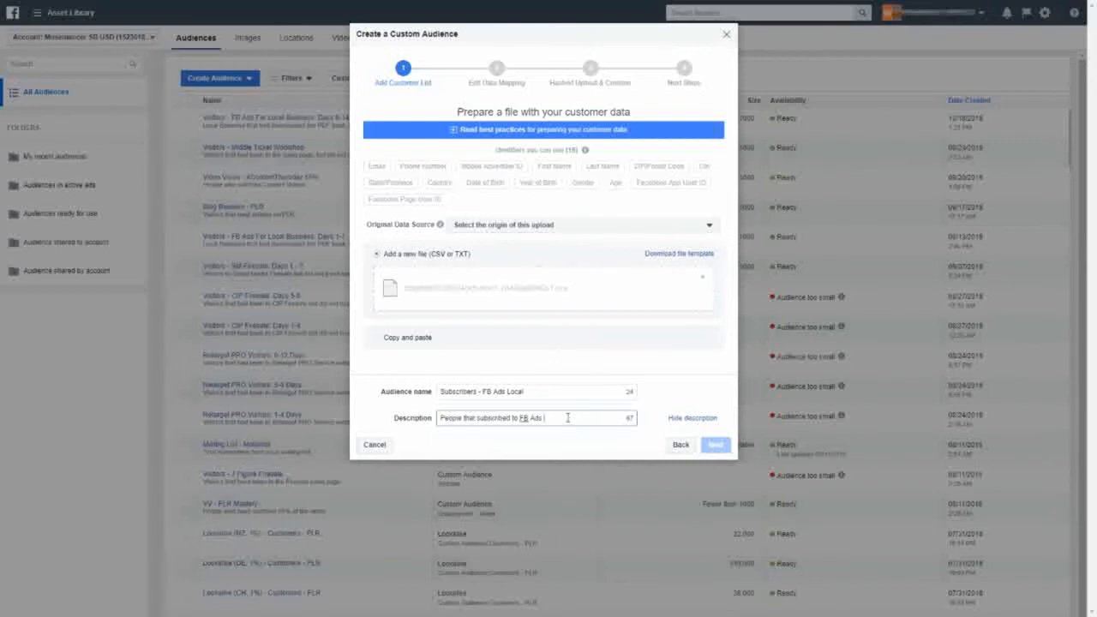
type("Local (Malaysia))")
left_click(664, 387)
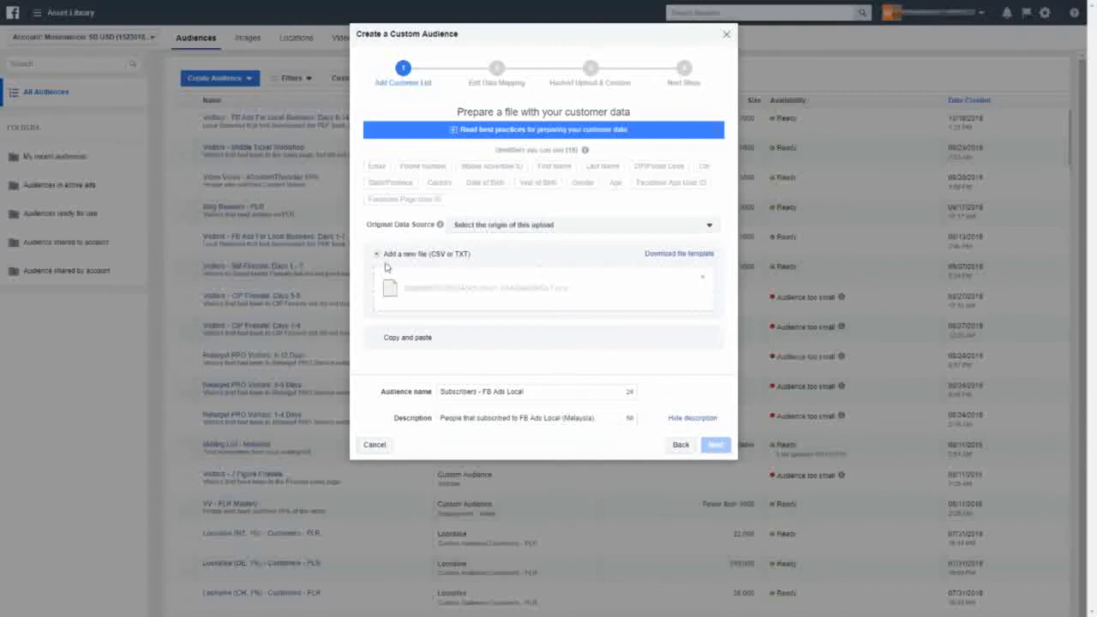
- Set the original data source to Directly from customers and continue to the data mapping
left_click(483, 228)
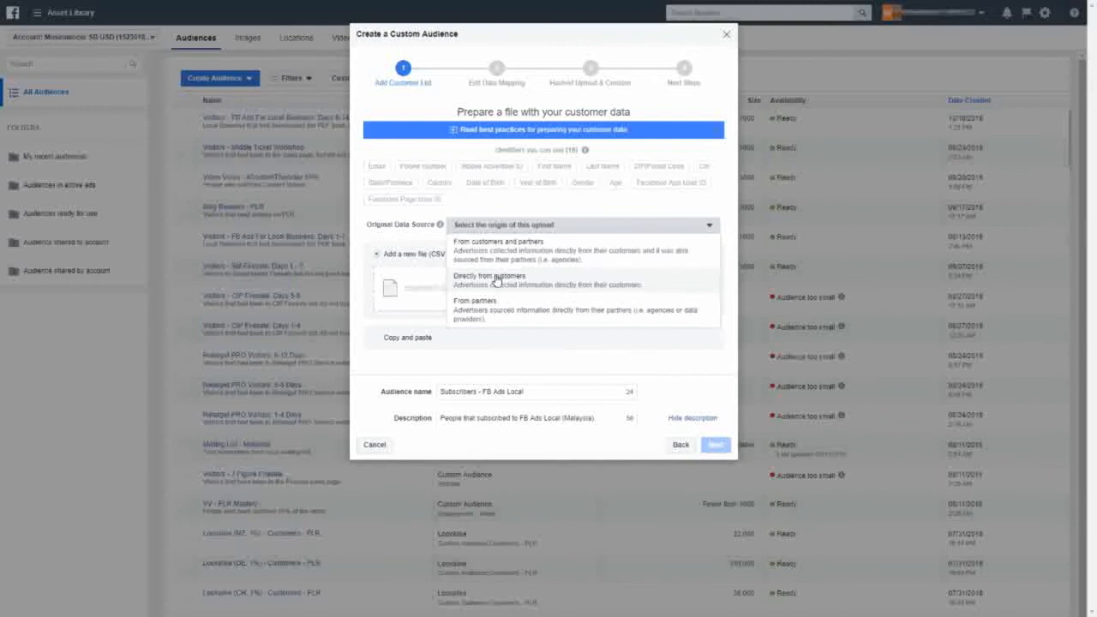
left_click(501, 285)
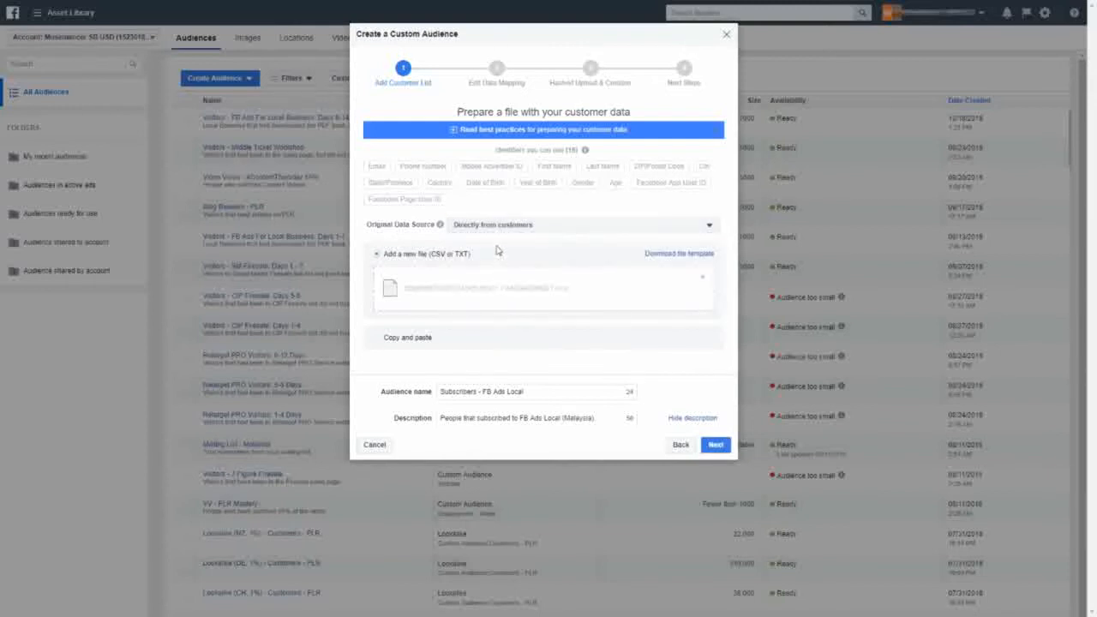
left_click(715, 446)
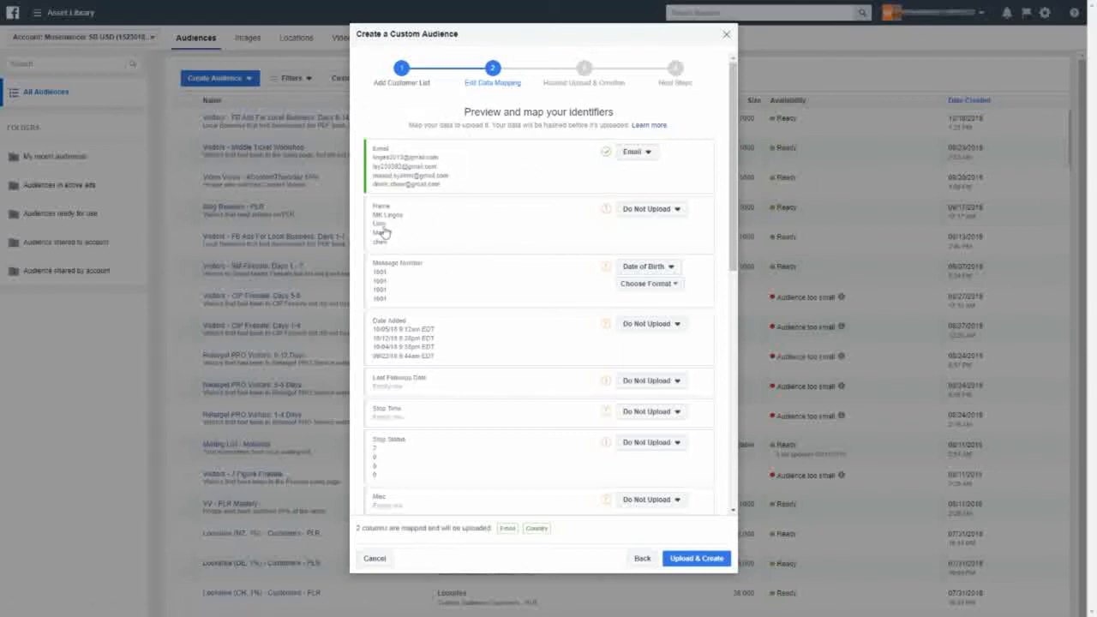
- Map the Name column to First Name and set the Message Number column to Do Not Upload
left_click(635, 215)
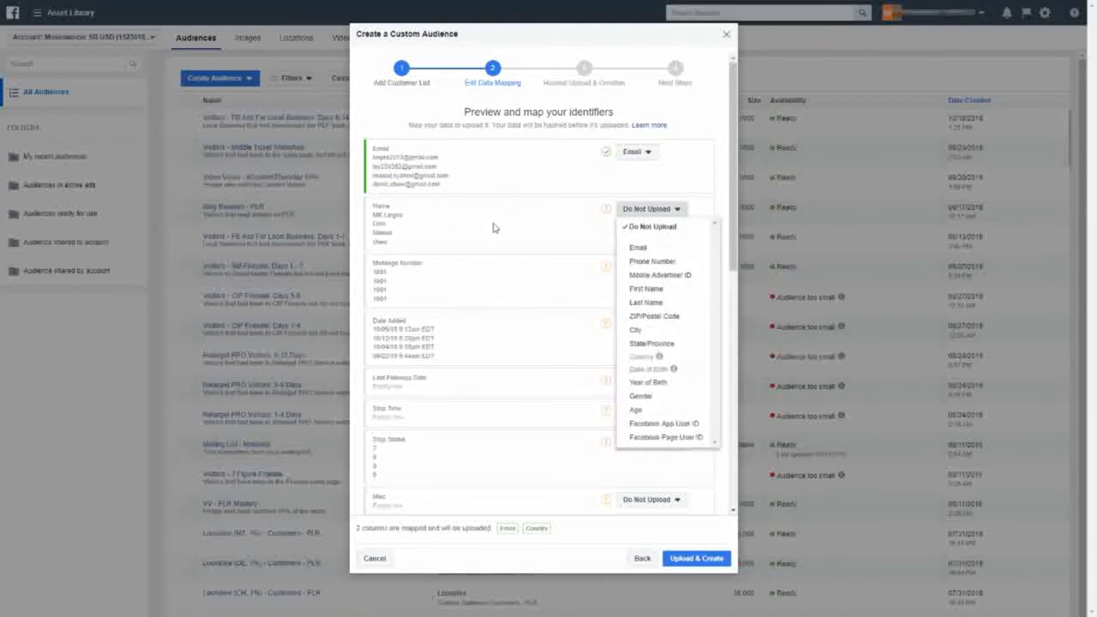
left_click(645, 289)
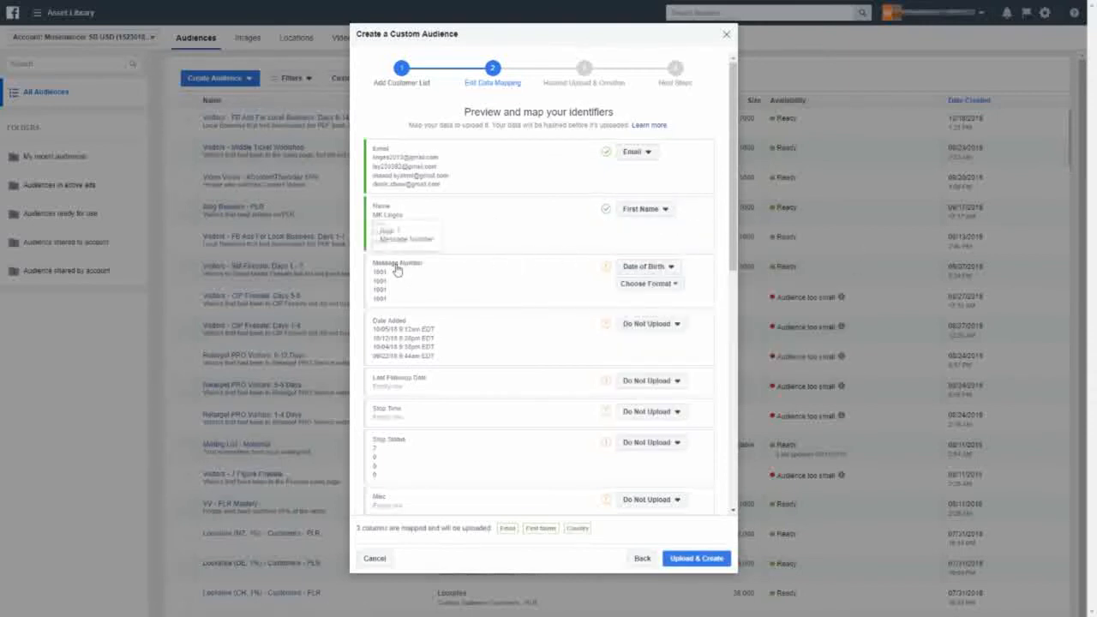
left_click(641, 271)
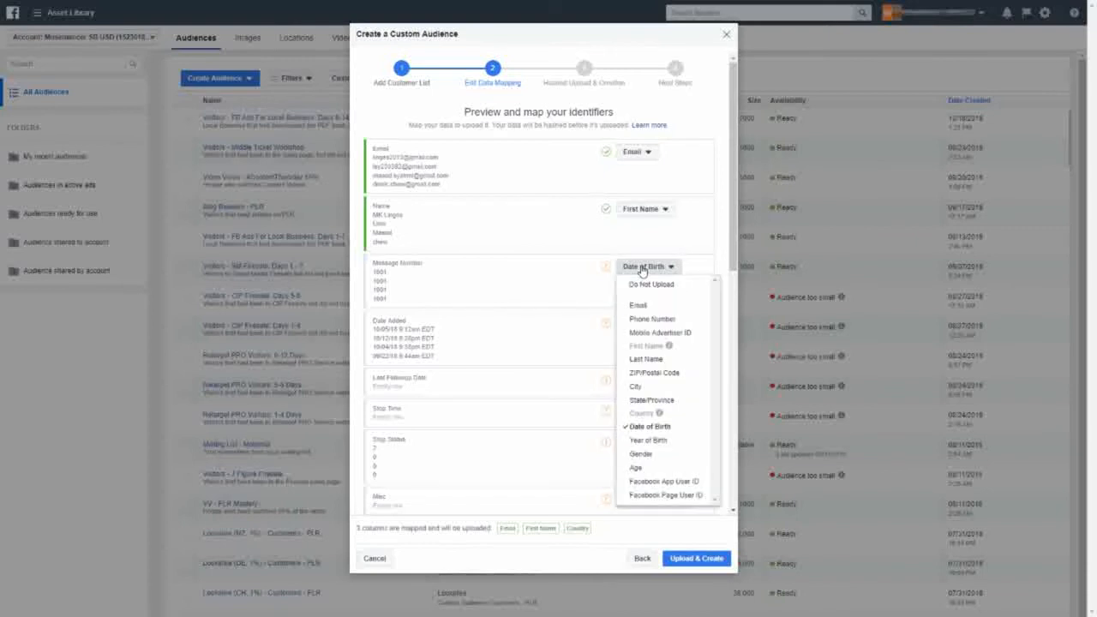
left_click(650, 282)
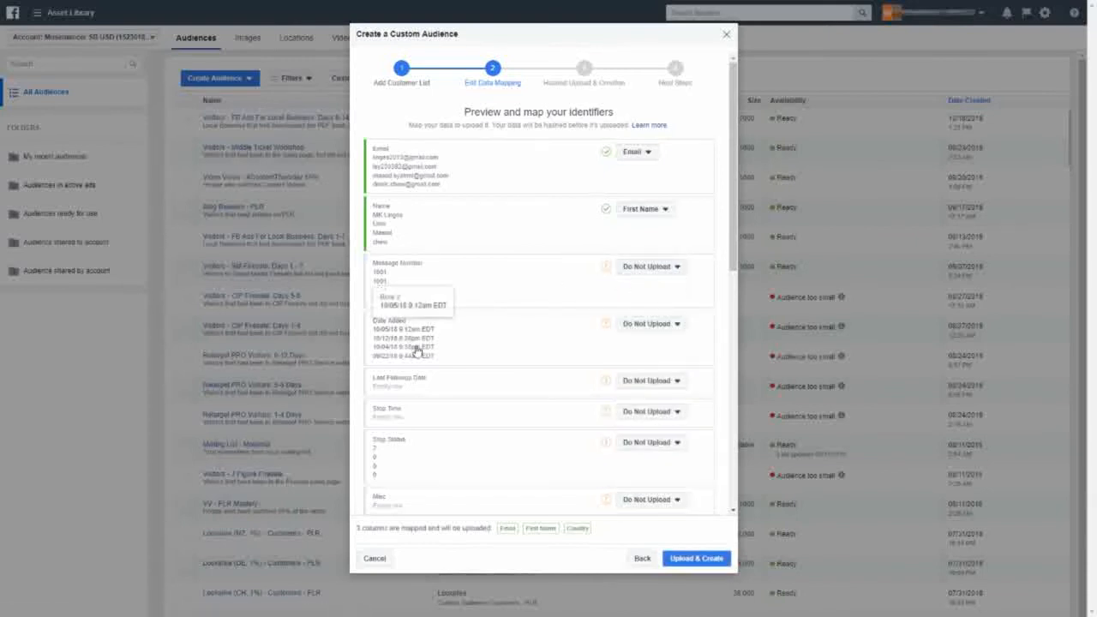
- Check the identifier choices for the Date Added, IP Address and Web Form URL columns, leaving their mapping as is
left_click(648, 324)
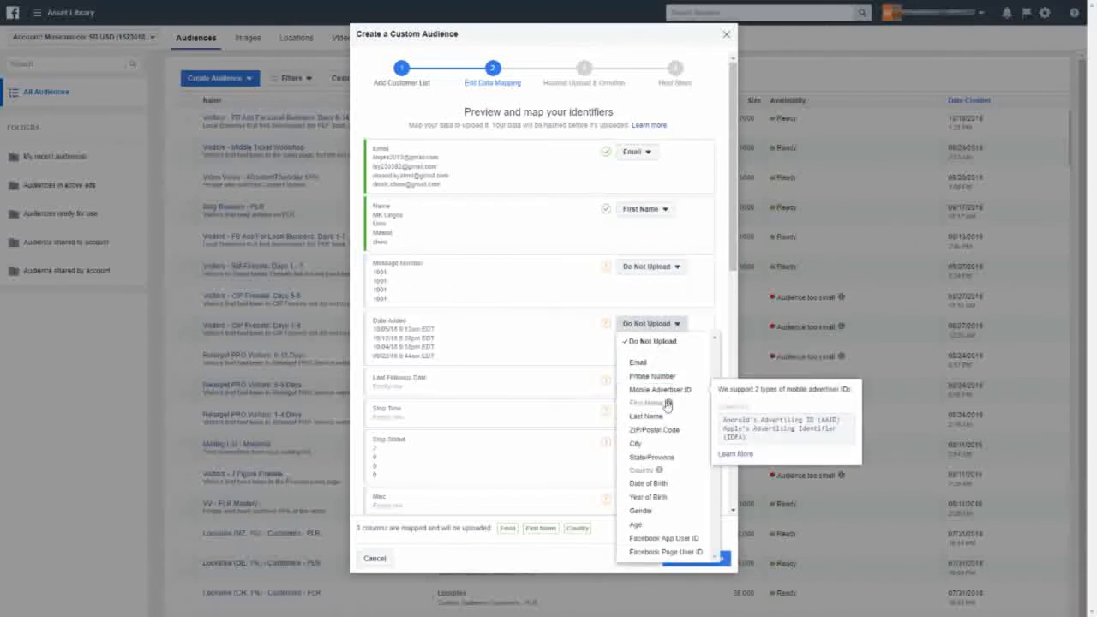
left_click(561, 359)
scroll(565, 360, "down", 3)
scroll(567, 353, "down", 3)
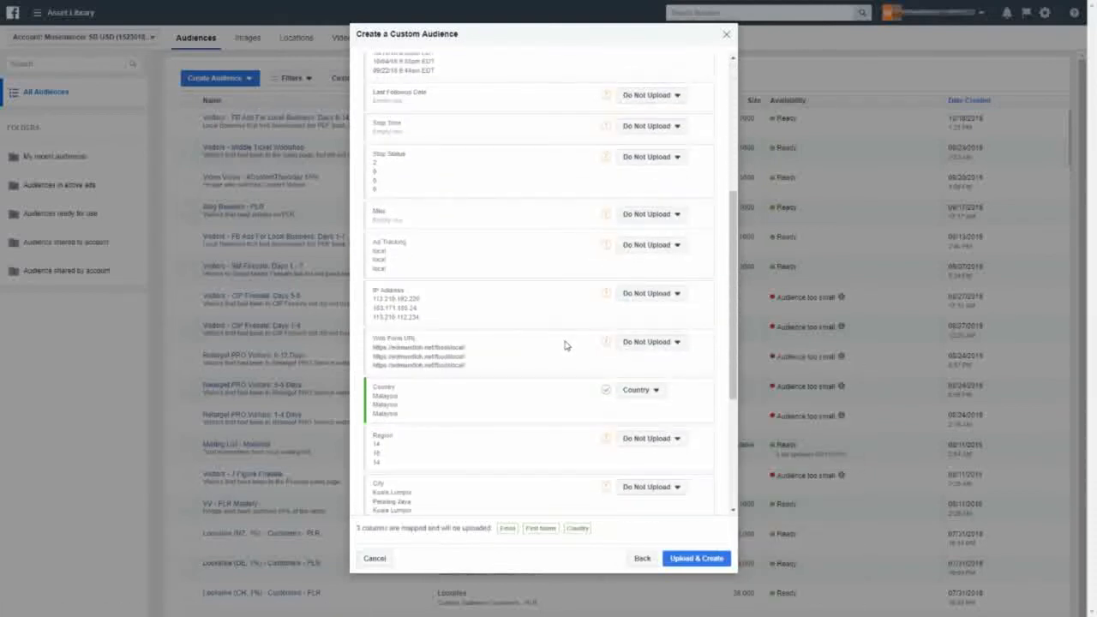
left_click(631, 293)
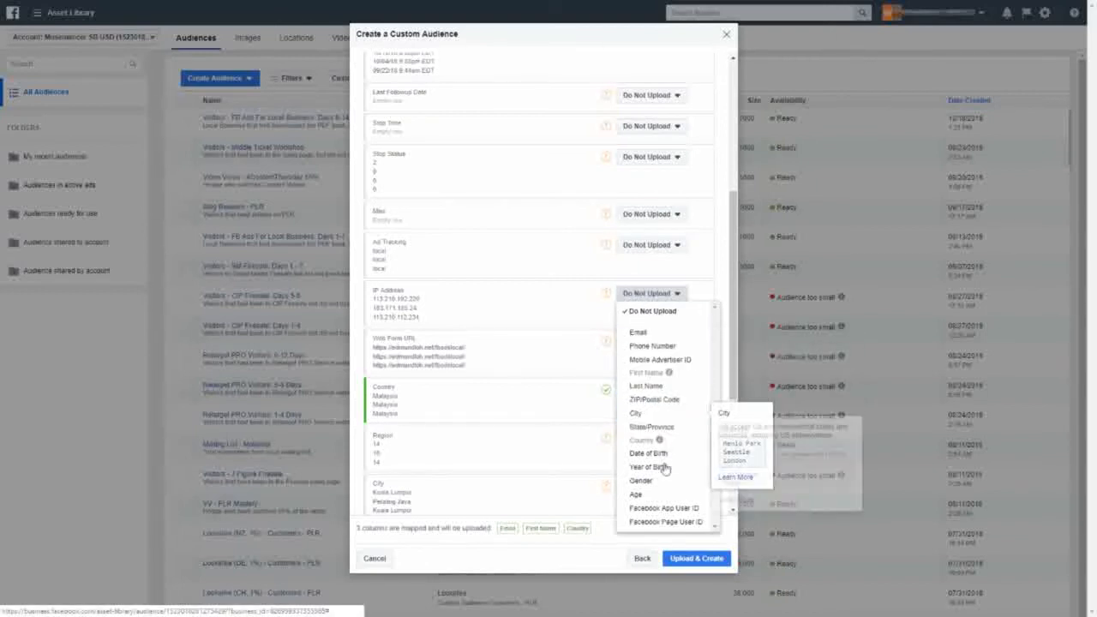
left_click(521, 308)
left_click(644, 343)
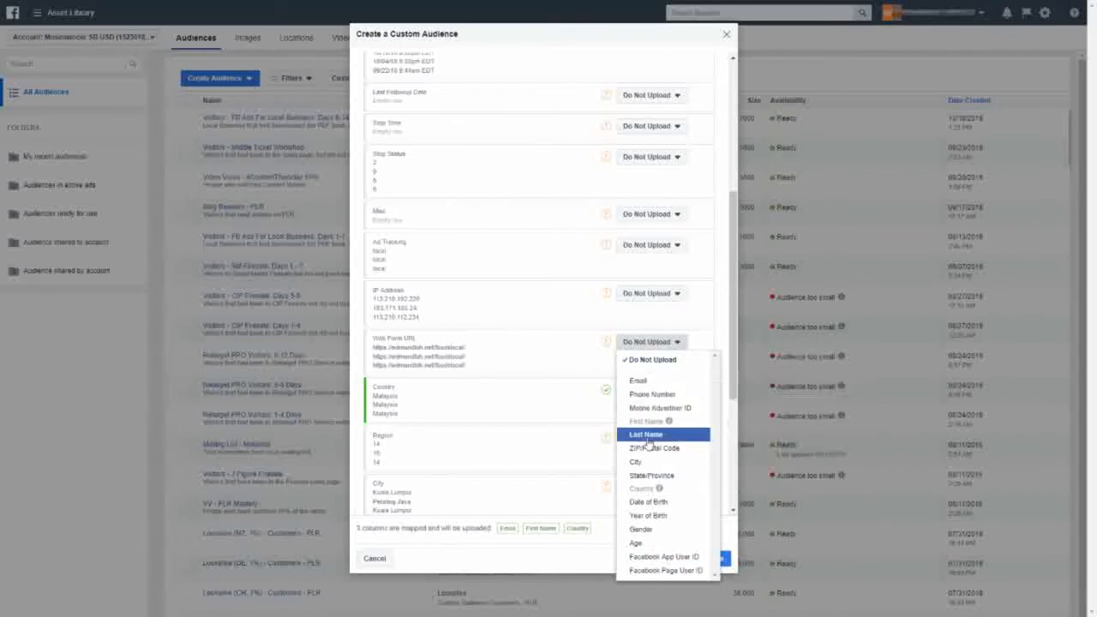
left_click(549, 389)
- Map the City column to City and the Postal Code column to ZIP/Postal Code
scroll(641, 401, "down", 3)
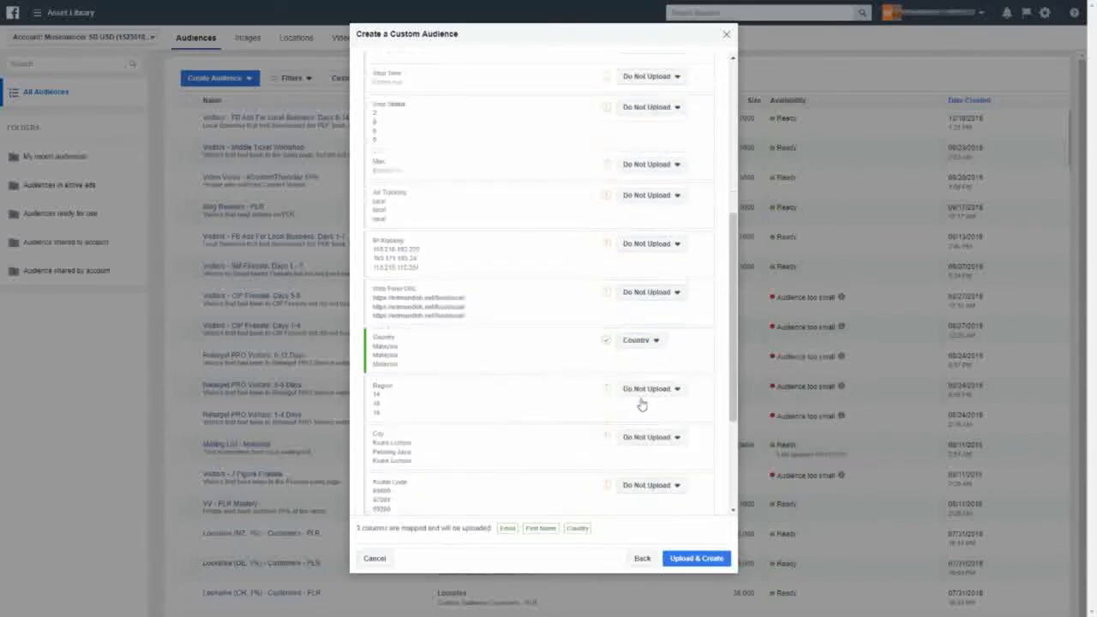
left_click(630, 374)
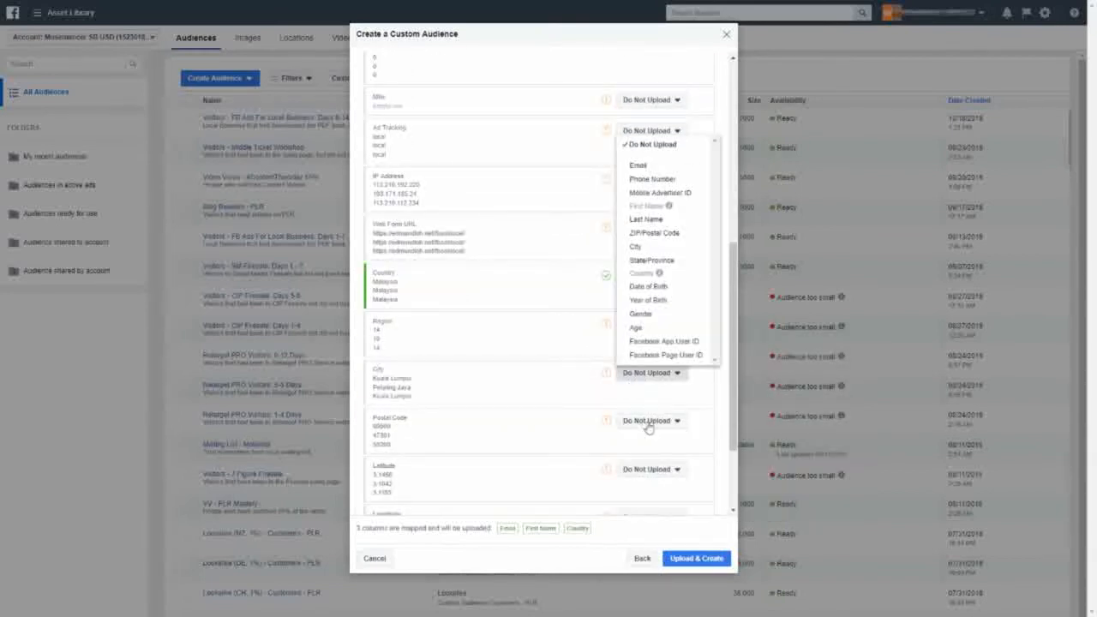
left_click(662, 248)
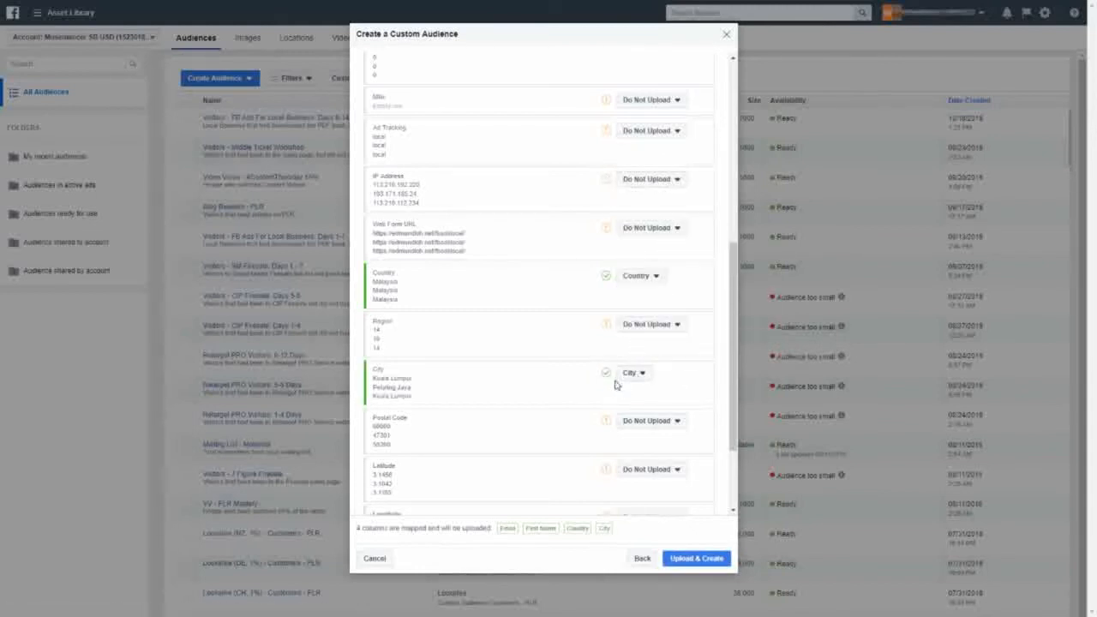
scroll(500, 350, "down", 3)
left_click(636, 309)
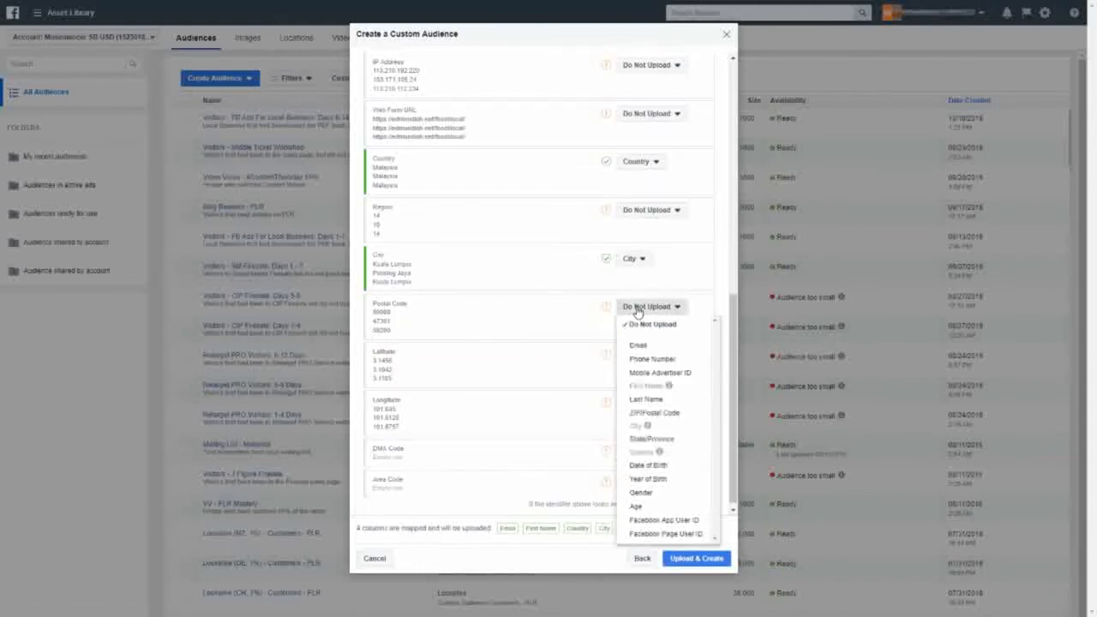
left_click(653, 412)
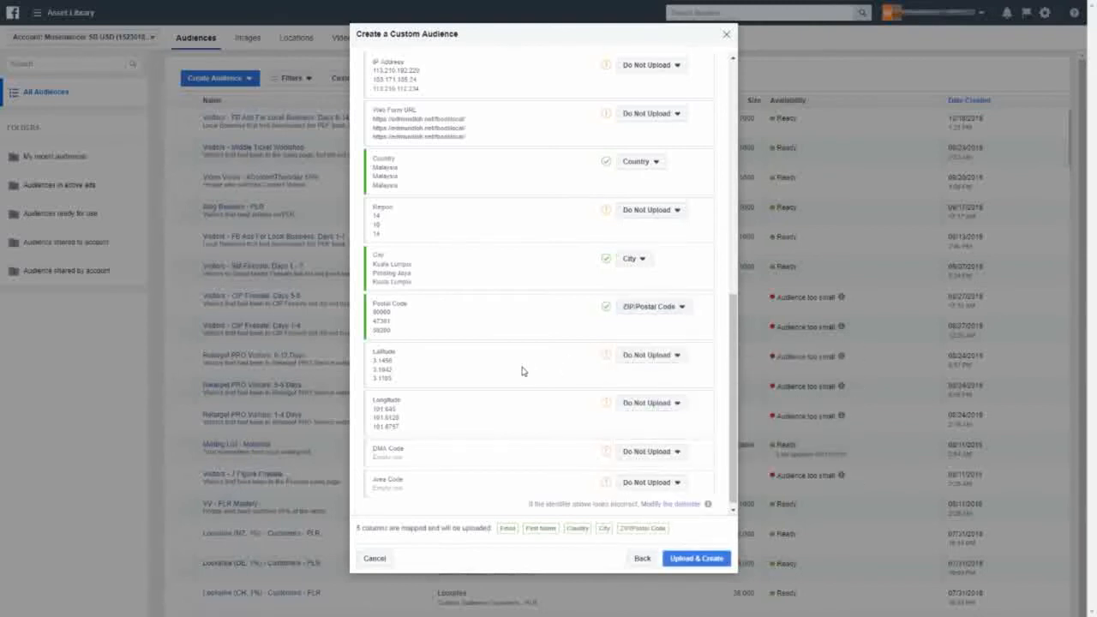
- Review the column mapping, upload the list to create the audience, and finish the dialog
scroll(531, 364, "down", 1)
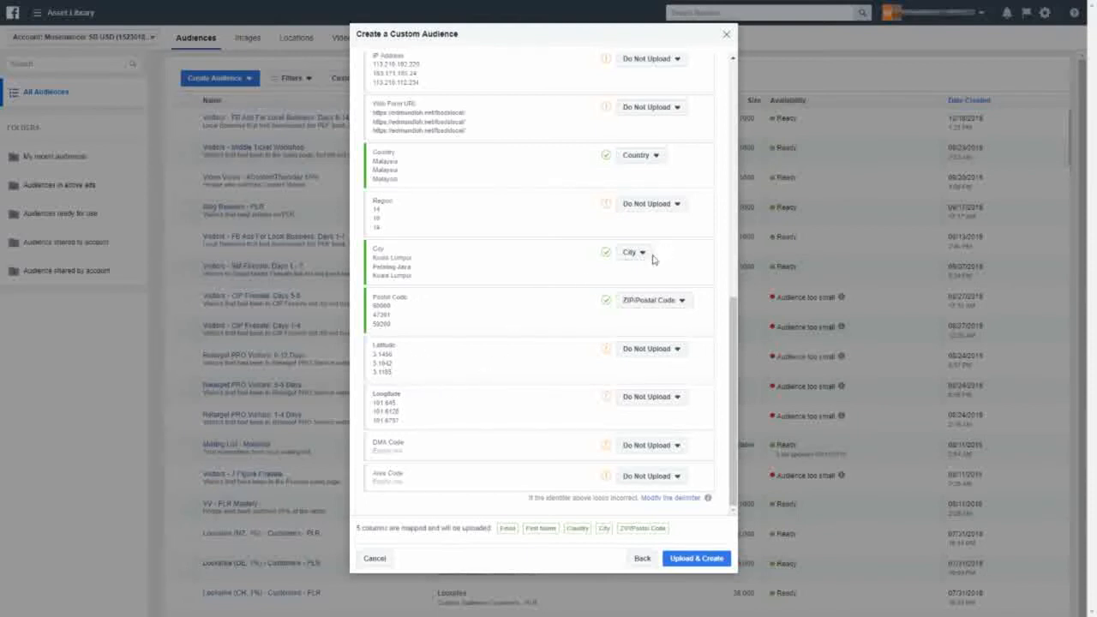
scroll(652, 323, "up", 1)
scroll(653, 317, "up", 4)
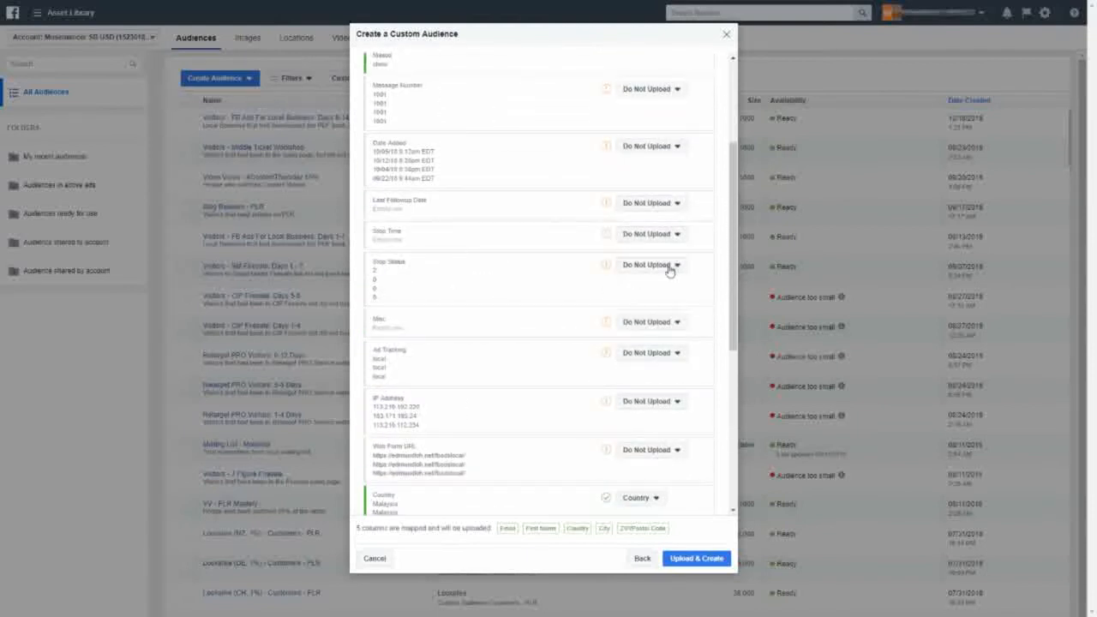
scroll(651, 325, "down", 4)
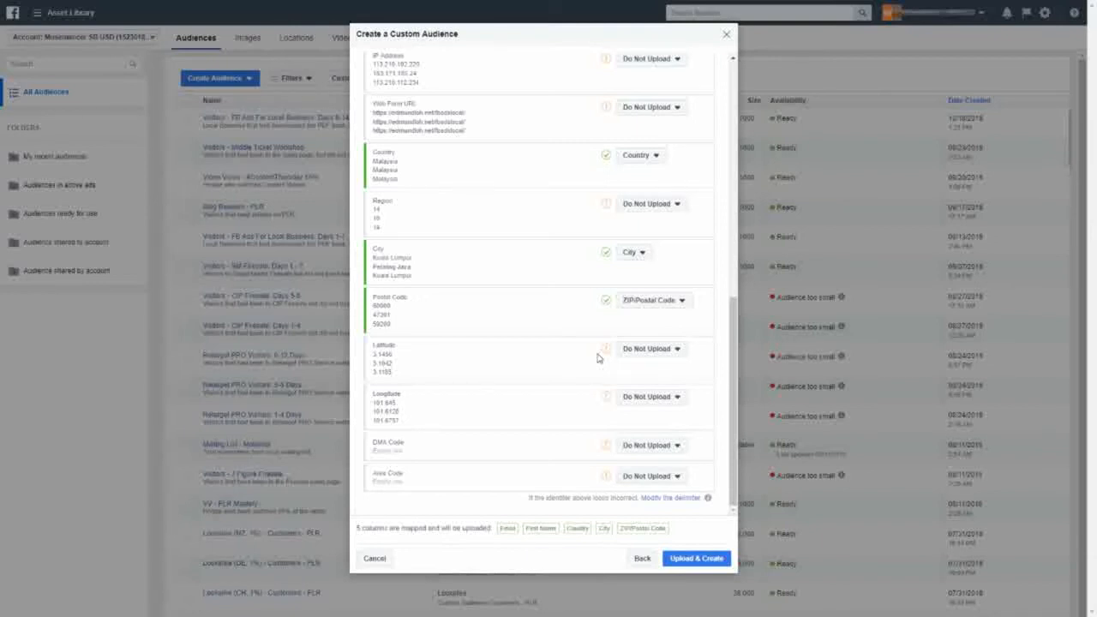
left_click(690, 558)
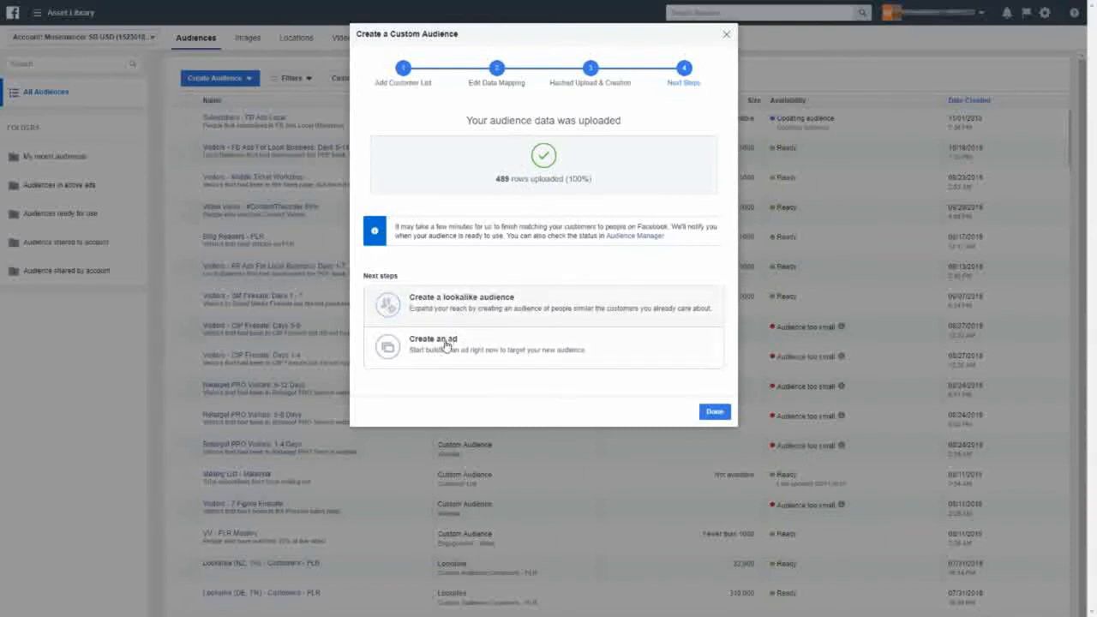
left_click(714, 412)
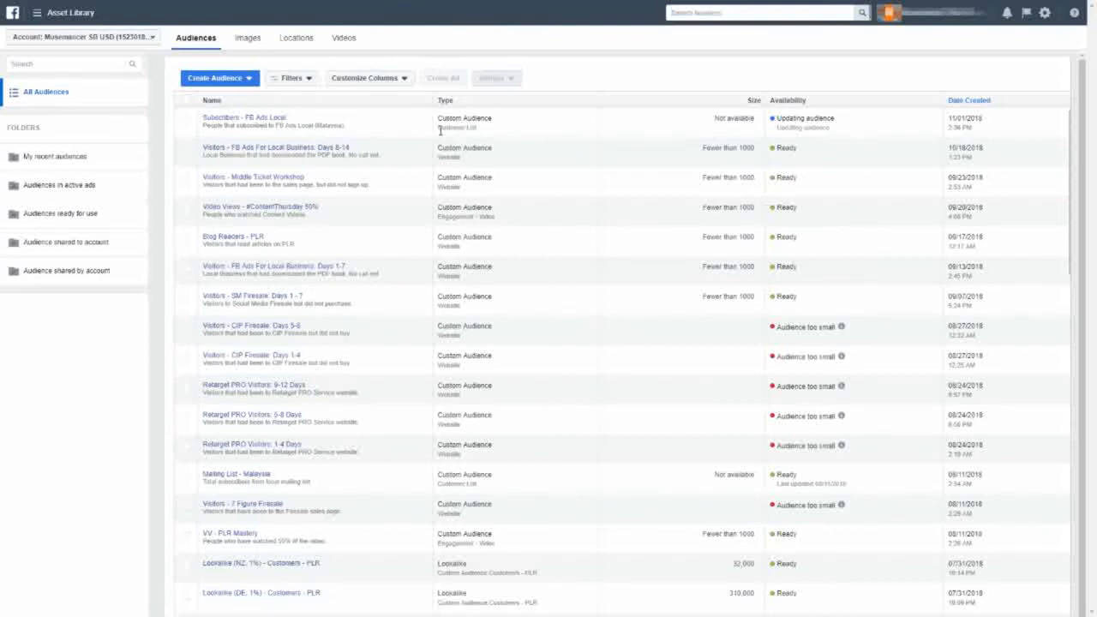
mouse_move(250, 120)
left_click(188, 124)
left_click(188, 123)
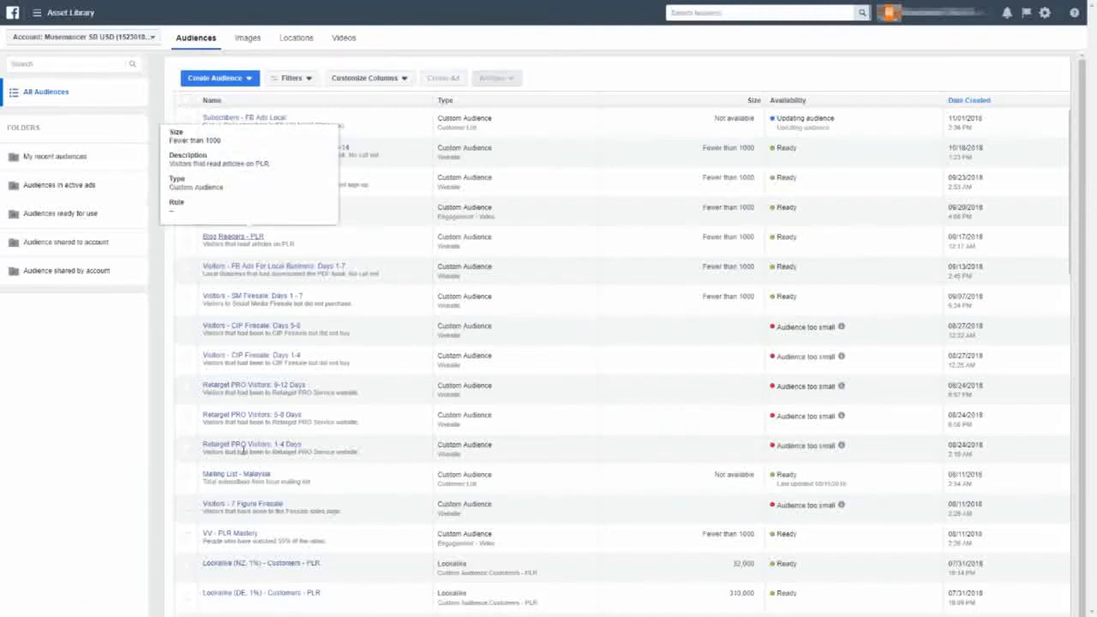
- Open the details of the "Lookalike (NZ, 1%) - Customers - PLR" audience, examine its name and definition, and close them unchanged
left_click(188, 568)
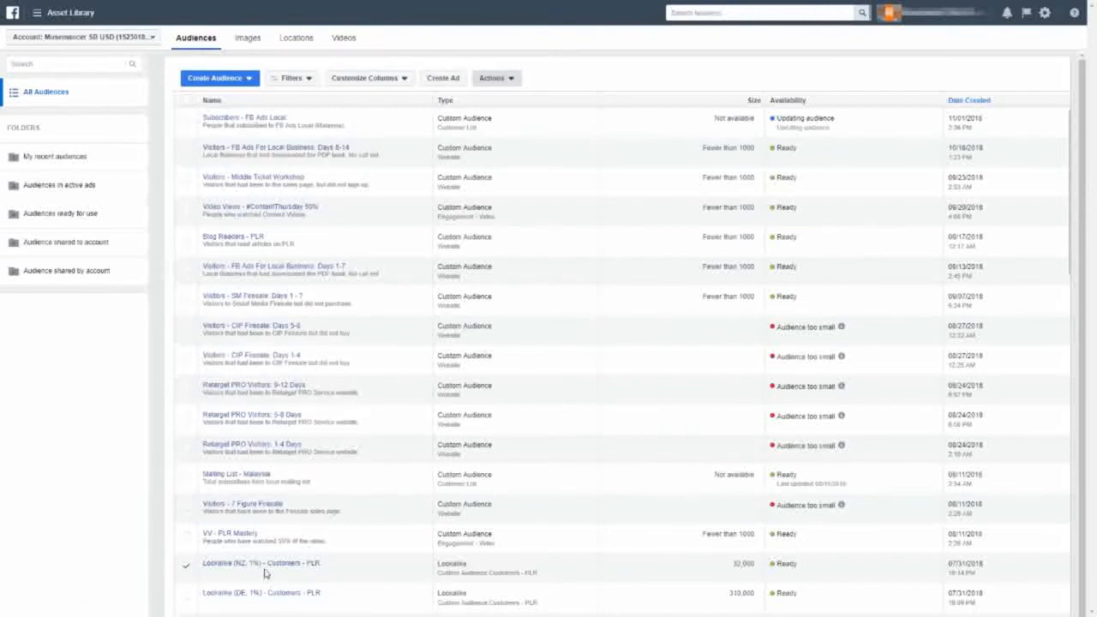
left_click(265, 570)
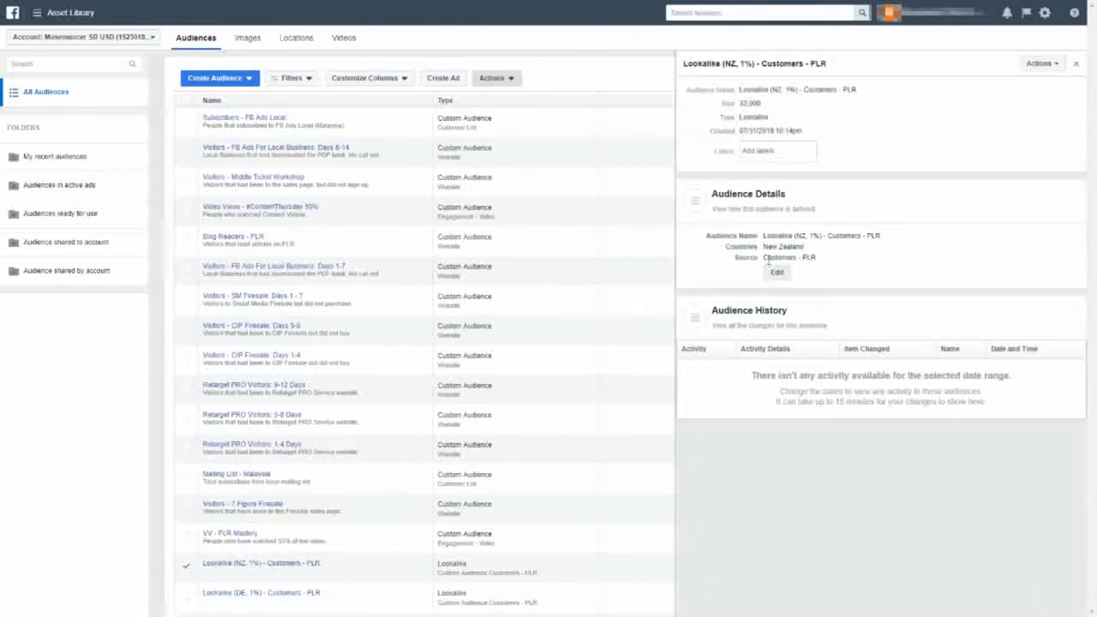
left_click(780, 275)
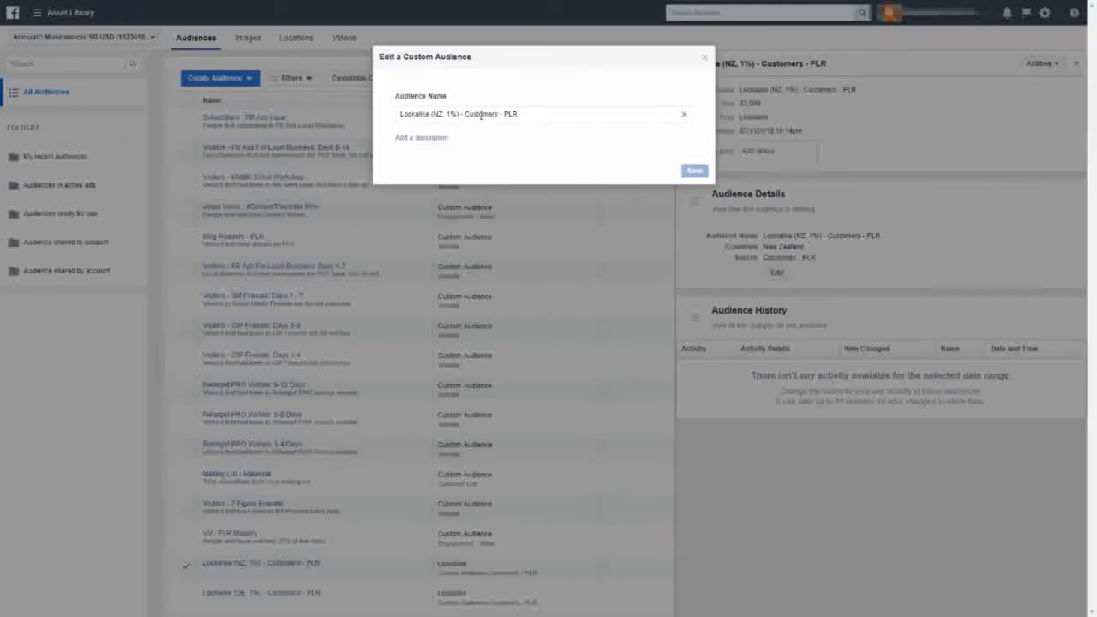
left_click(705, 58)
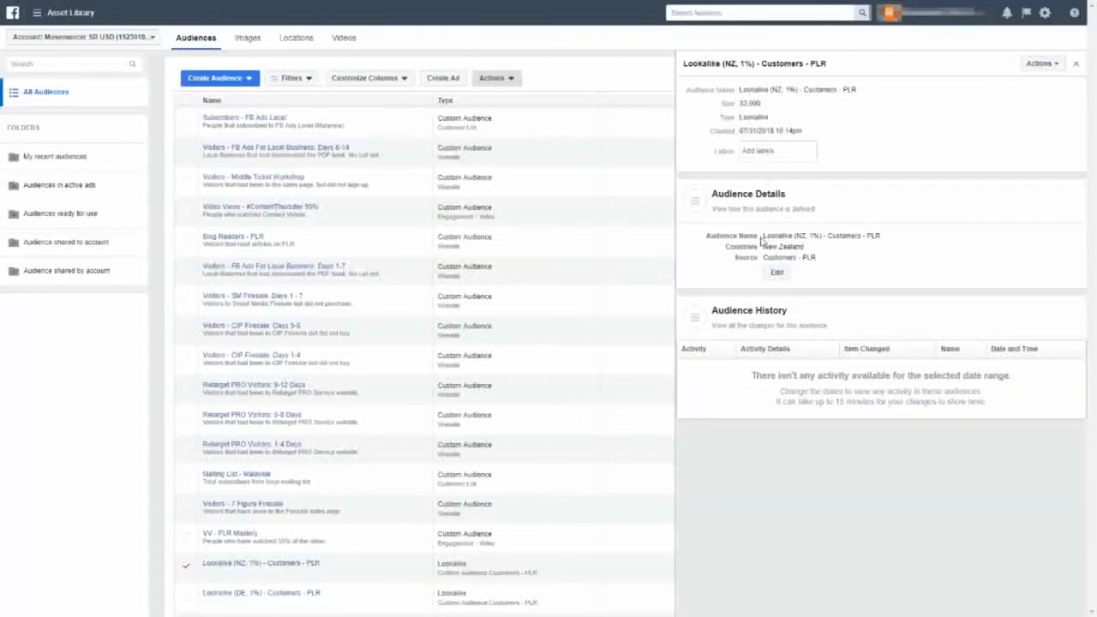
left_click_drag(764, 235, 795, 244)
left_click(801, 240)
left_click_drag(829, 237, 881, 237)
left_click(827, 123)
left_click(1076, 67)
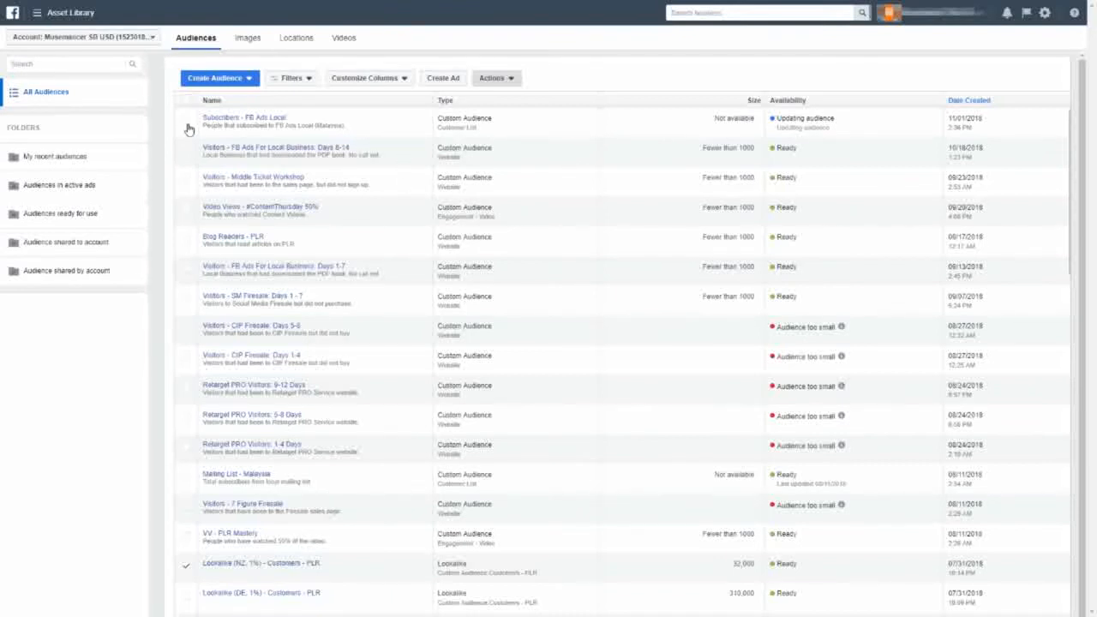
- Start a new lookalike audience and choose the "Subscribers - FB Ads Local" custom audience as its source
left_click(207, 80)
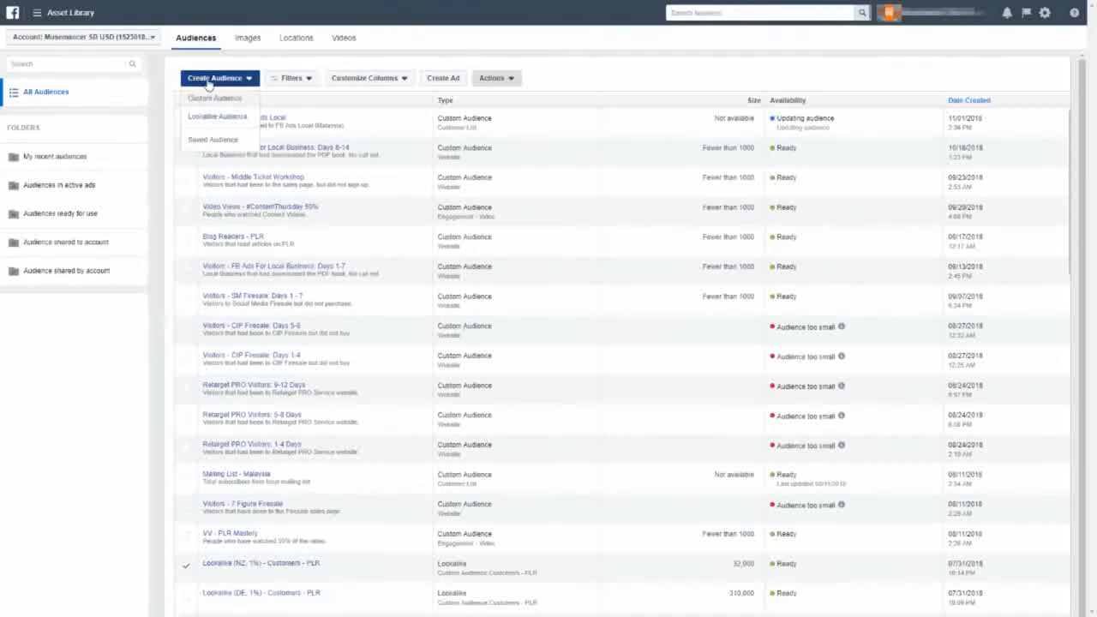
left_click(207, 81)
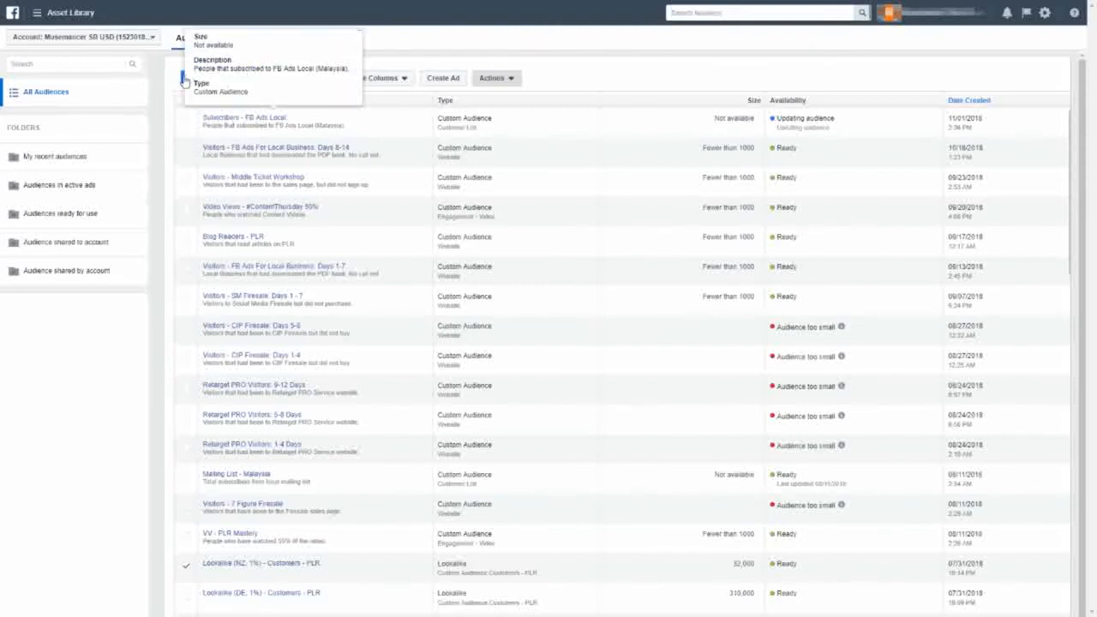
left_click(184, 81)
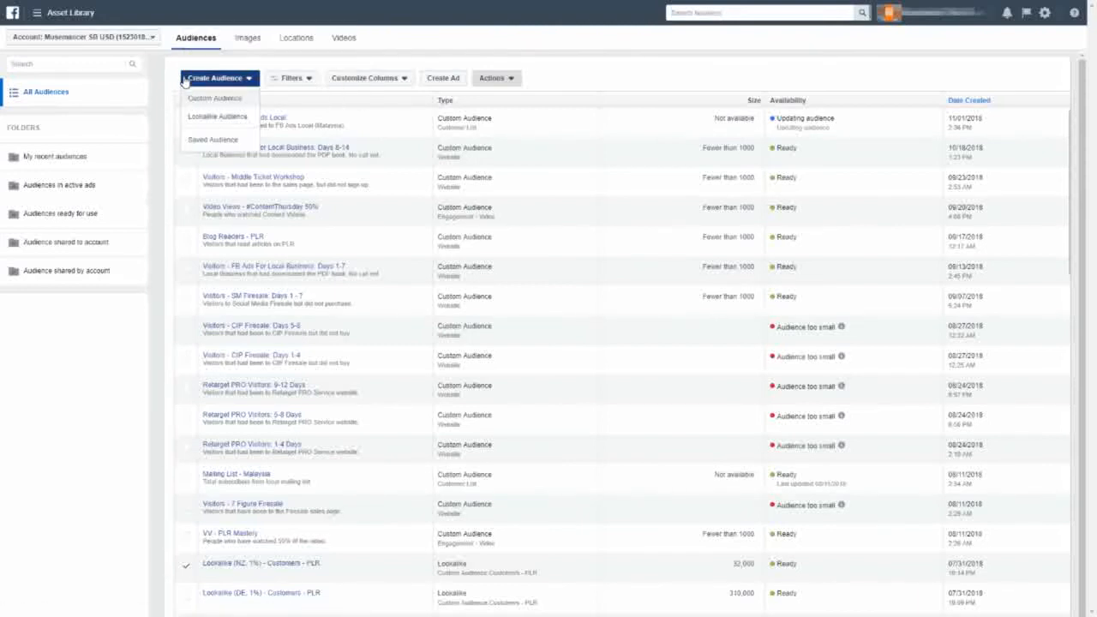
left_click(206, 119)
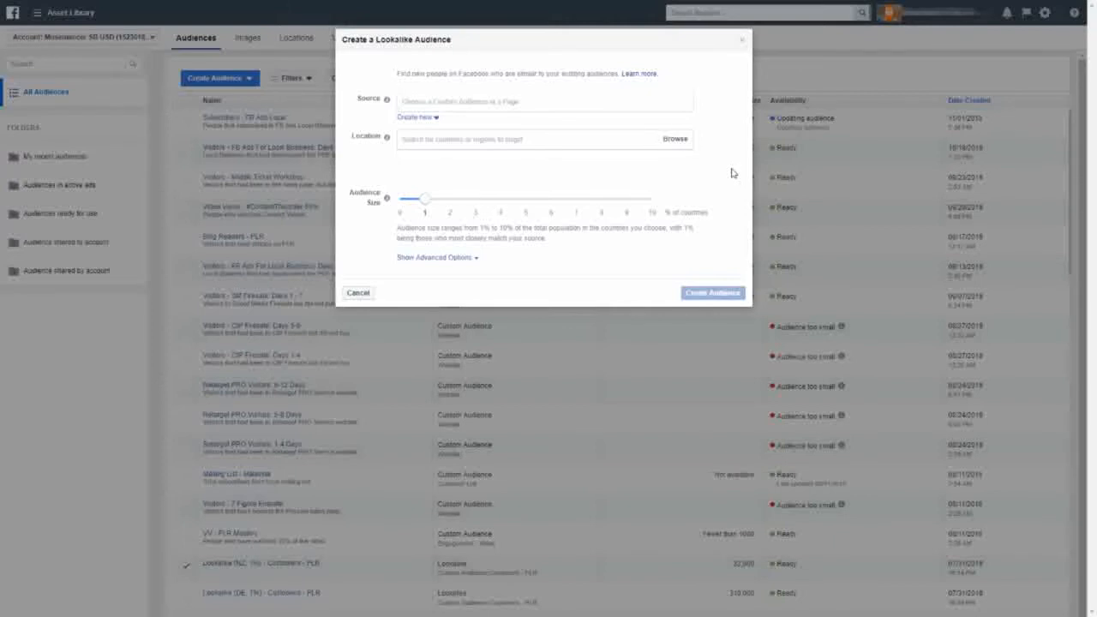
left_click(460, 101)
left_click(517, 125)
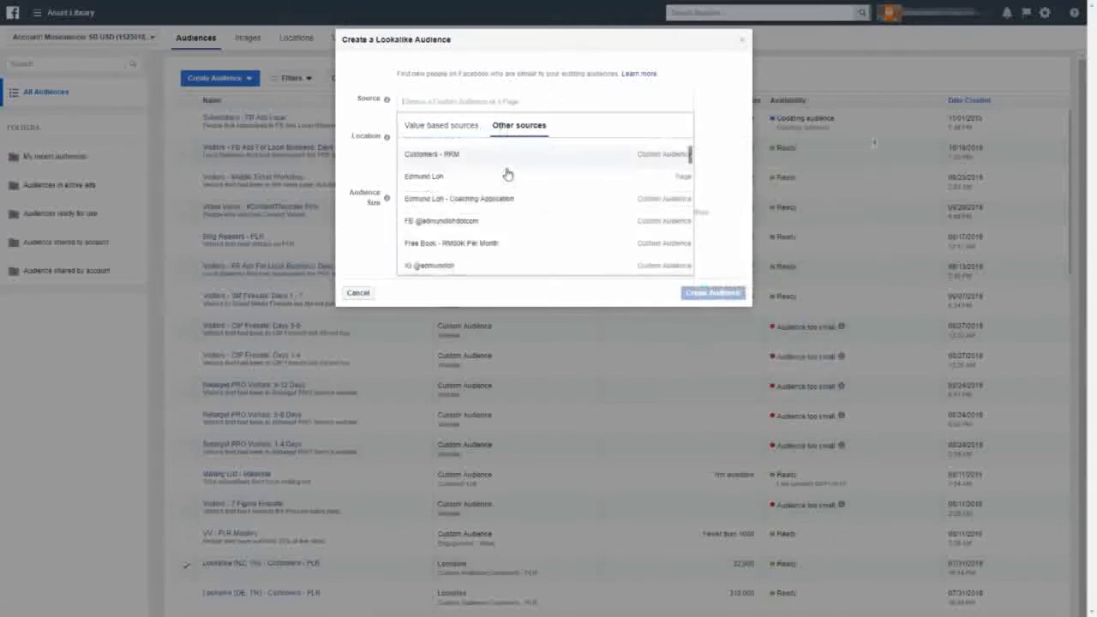
scroll(504, 197, "down", 5)
left_click(443, 126)
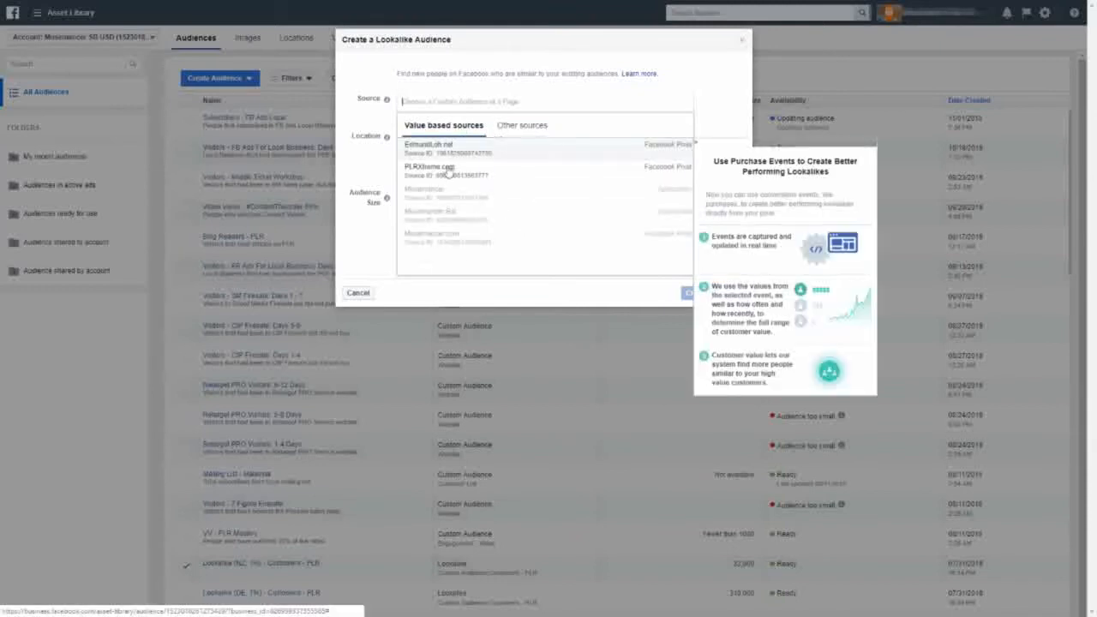
left_click(517, 128)
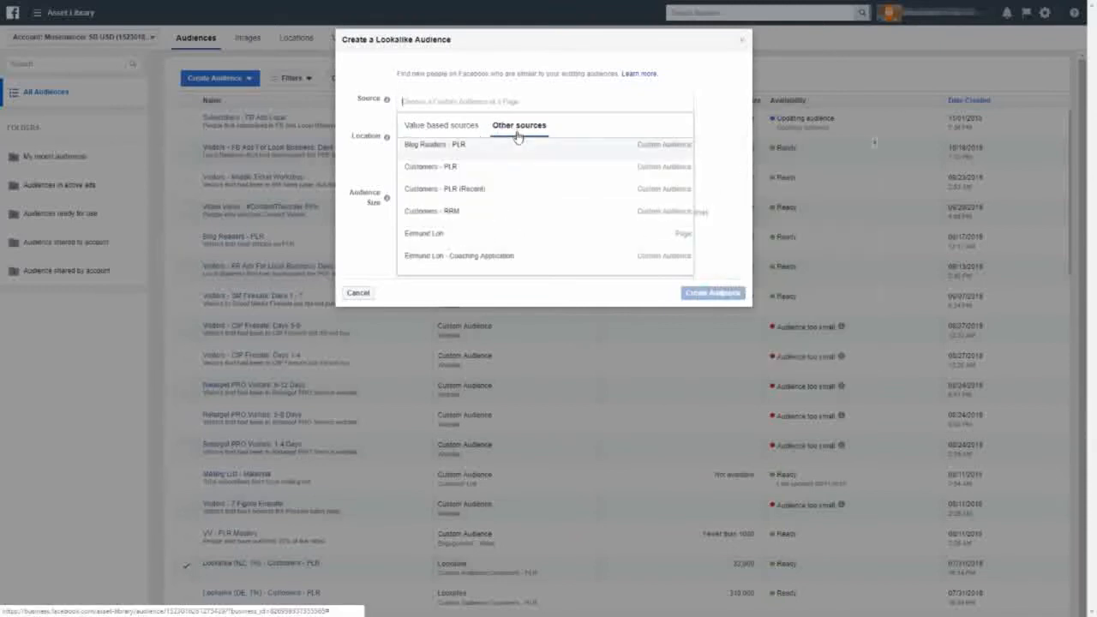
scroll(506, 171, "down", 2)
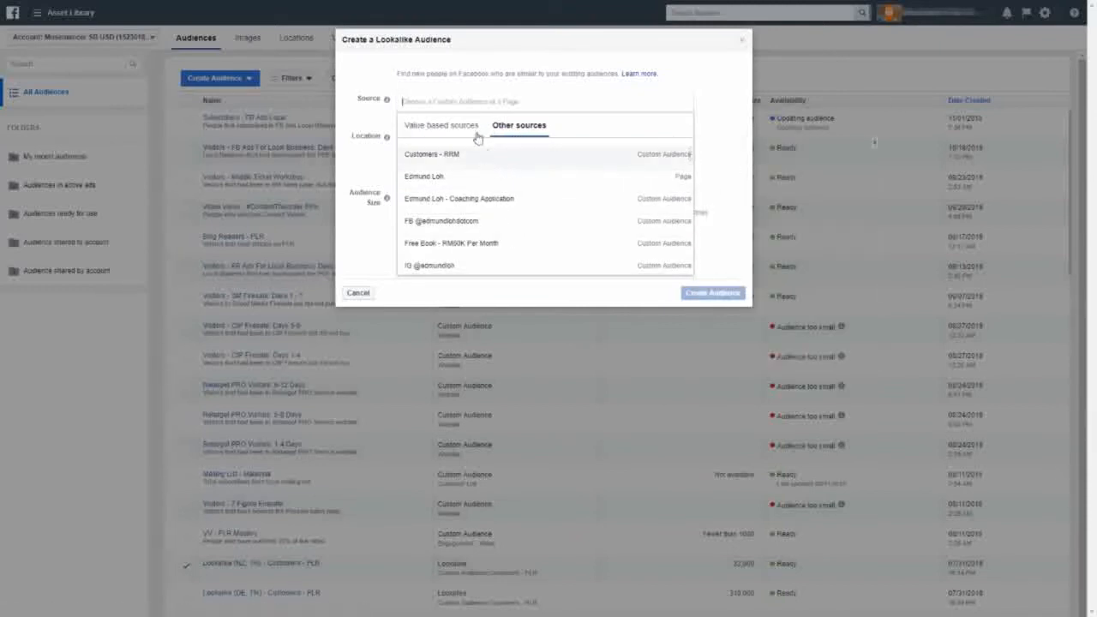
type("subsc")
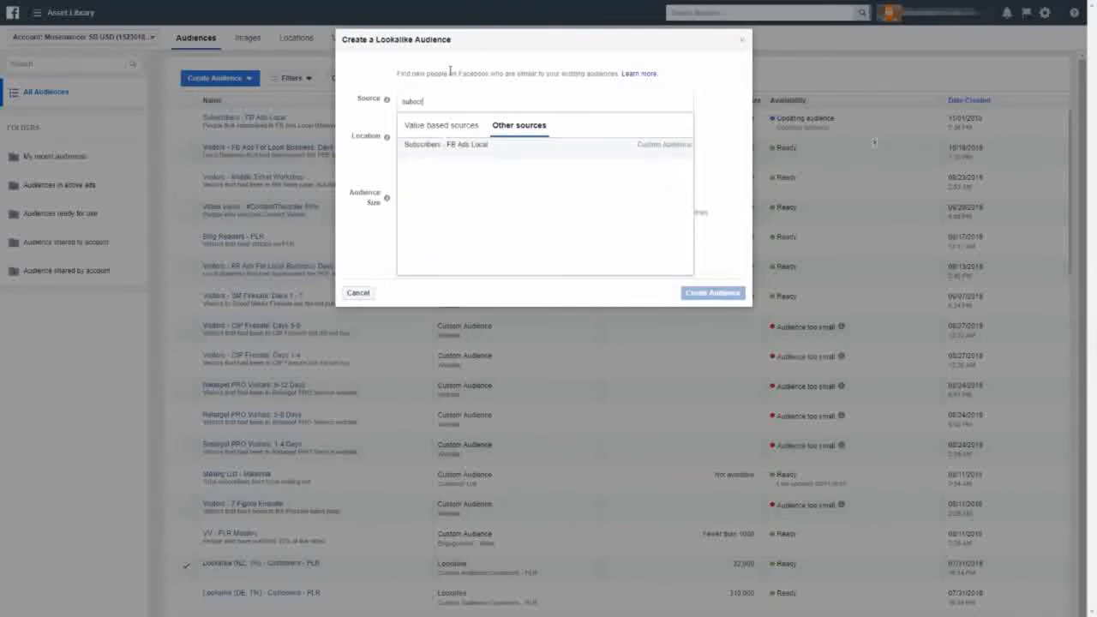
left_click(460, 146)
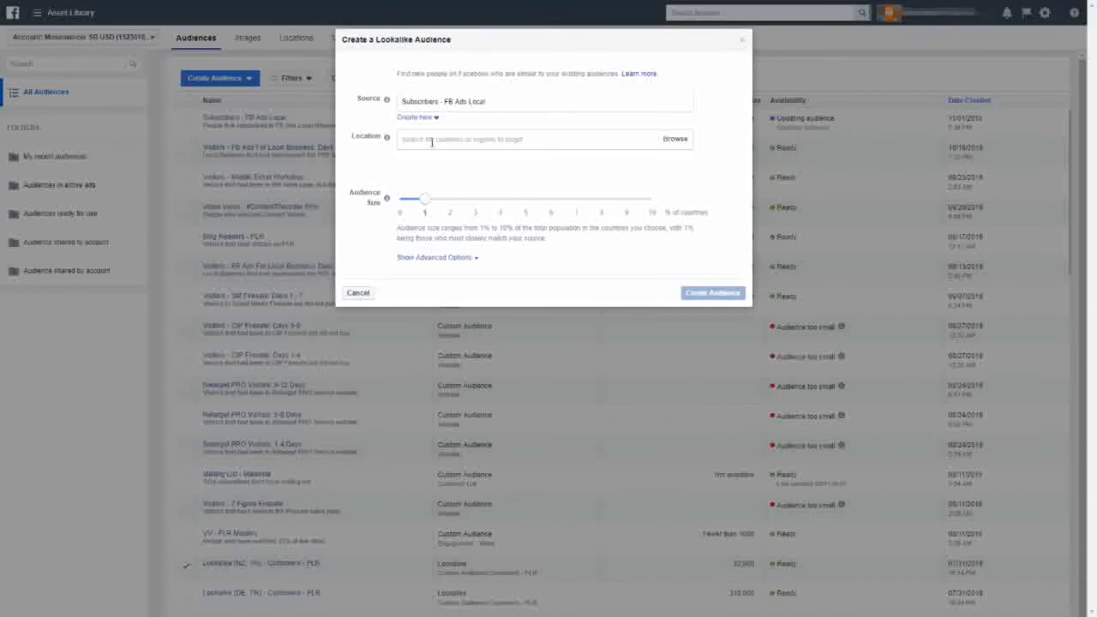
- Set the lookalike audience's location to Malaysia
type("malaysia")
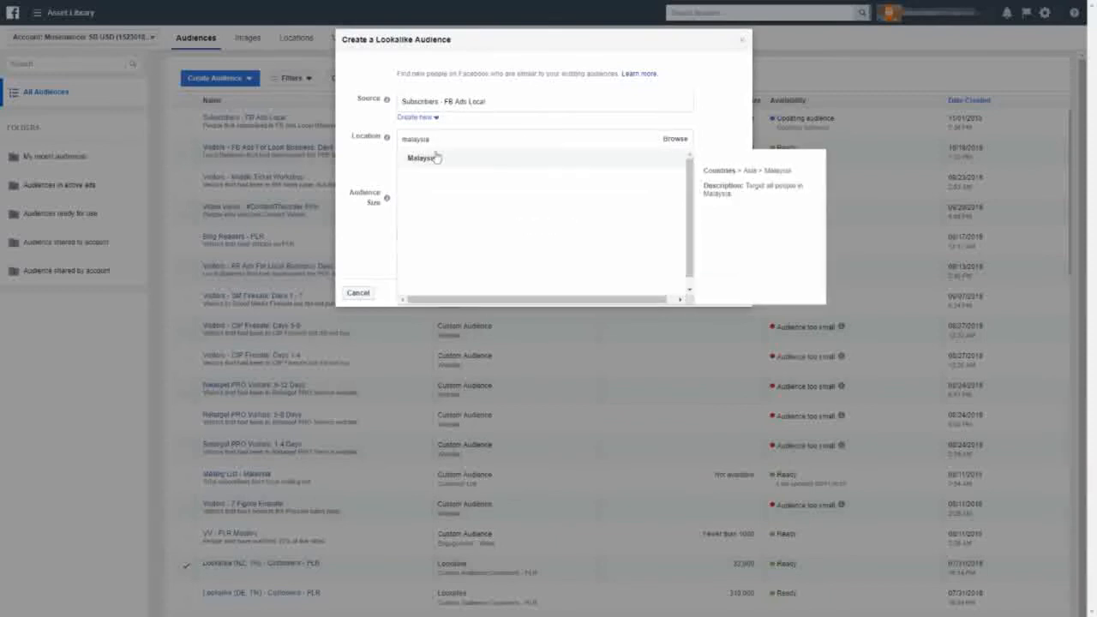
left_click(436, 158)
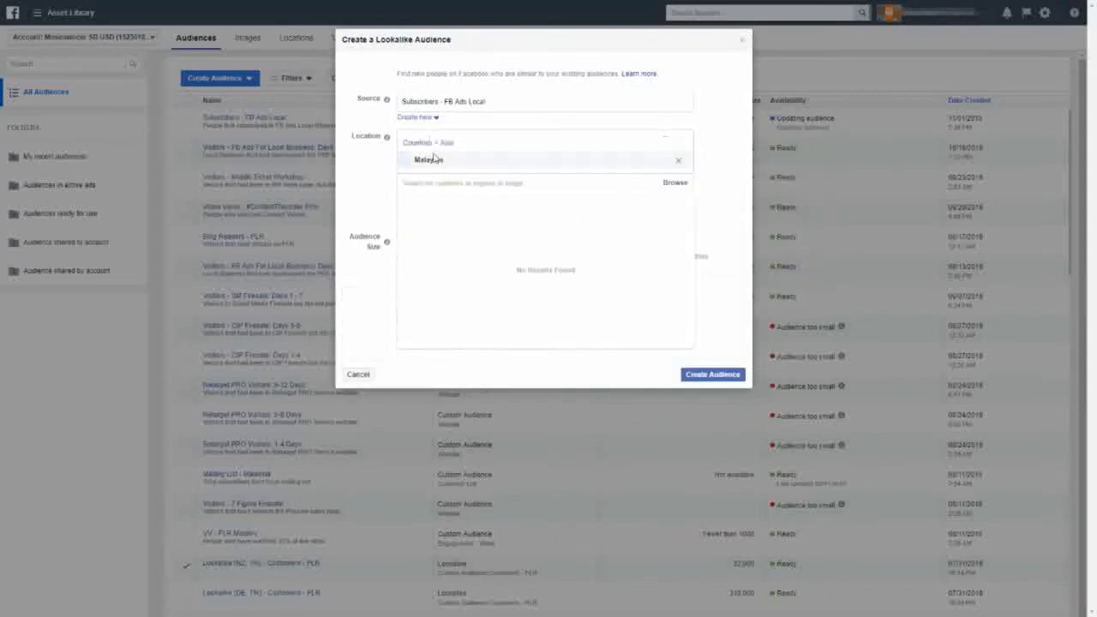
left_click(364, 197)
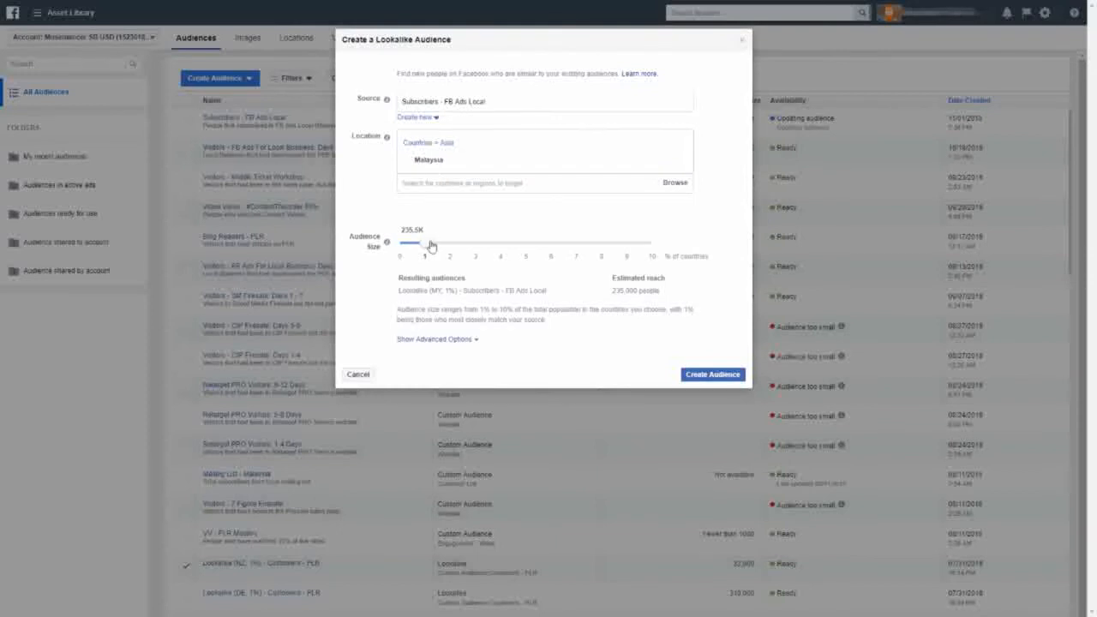
- Add United States as a second location for the lookalike audience, and remove it again
left_click(452, 183)
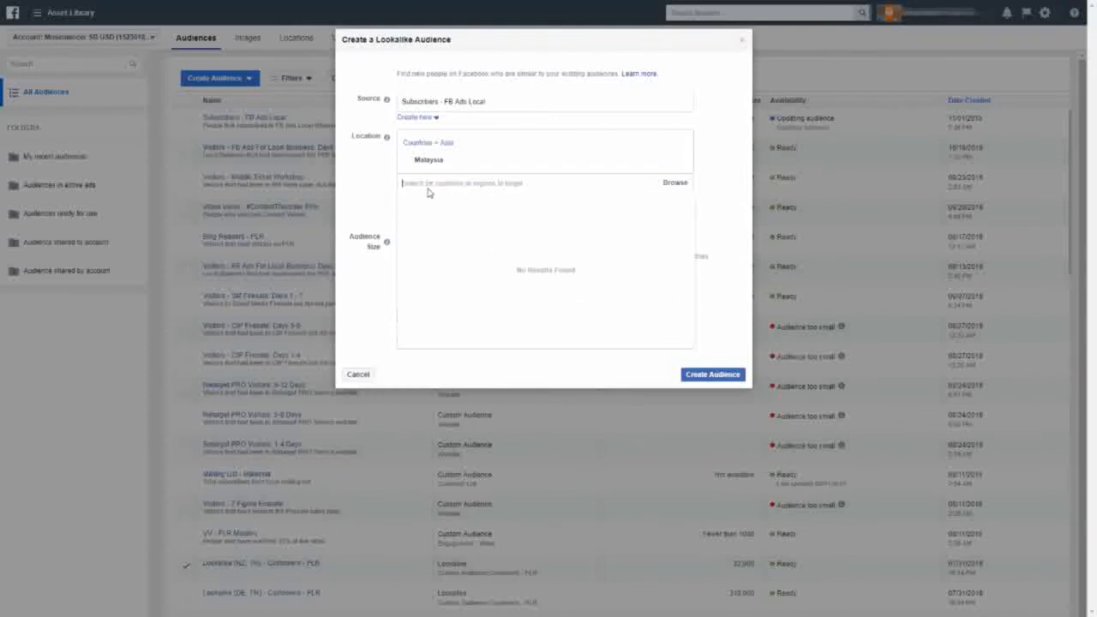
left_click(370, 187)
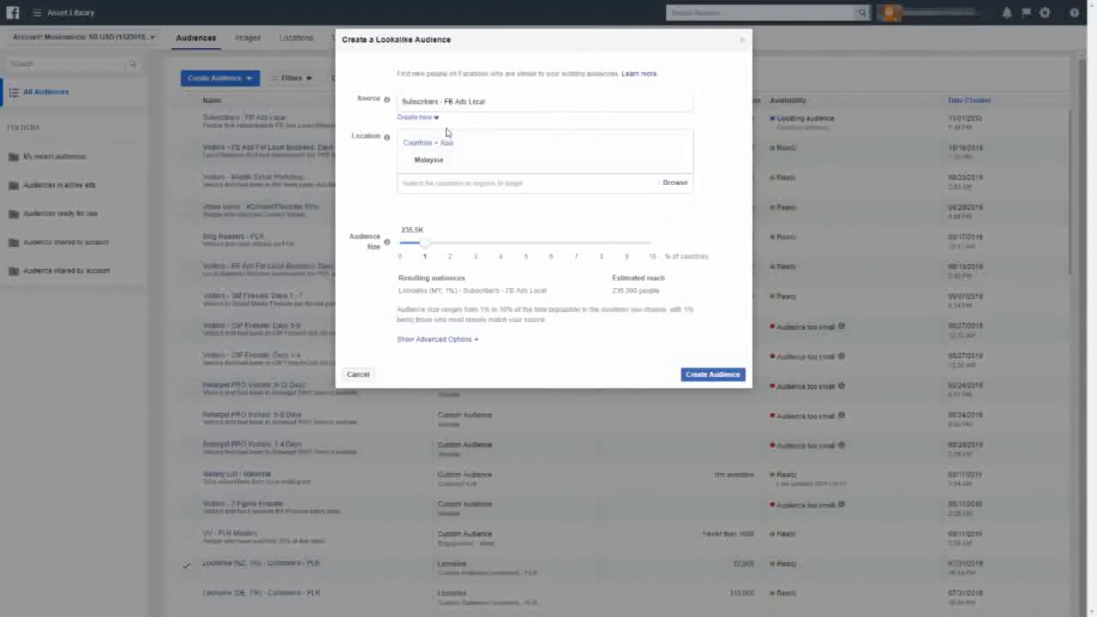
left_click(453, 183)
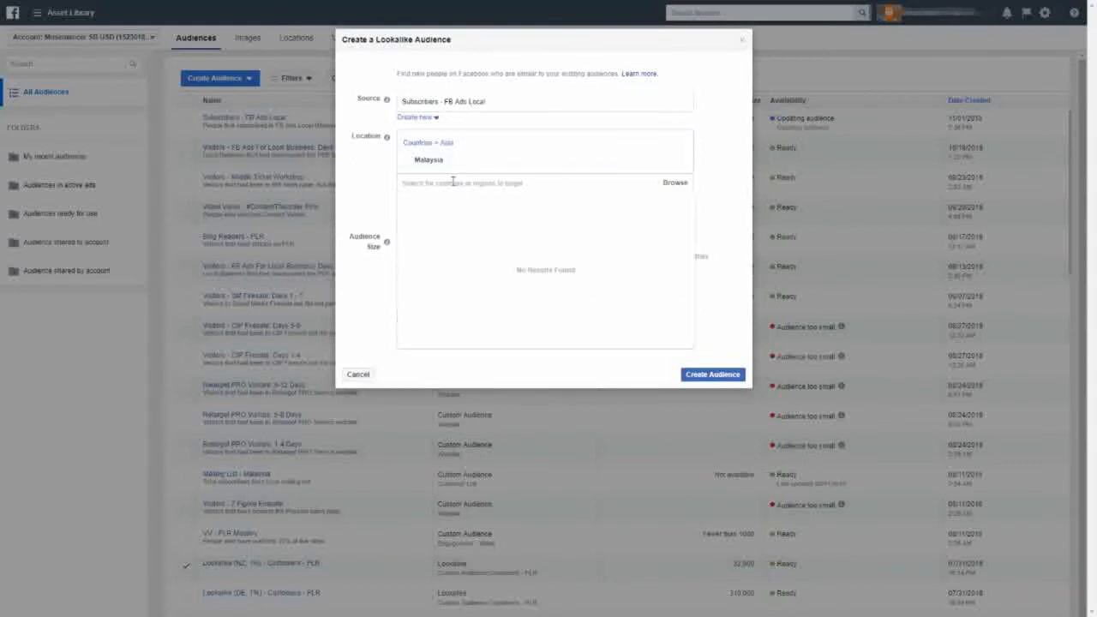
left_click(376, 169)
mouse_move(421, 165)
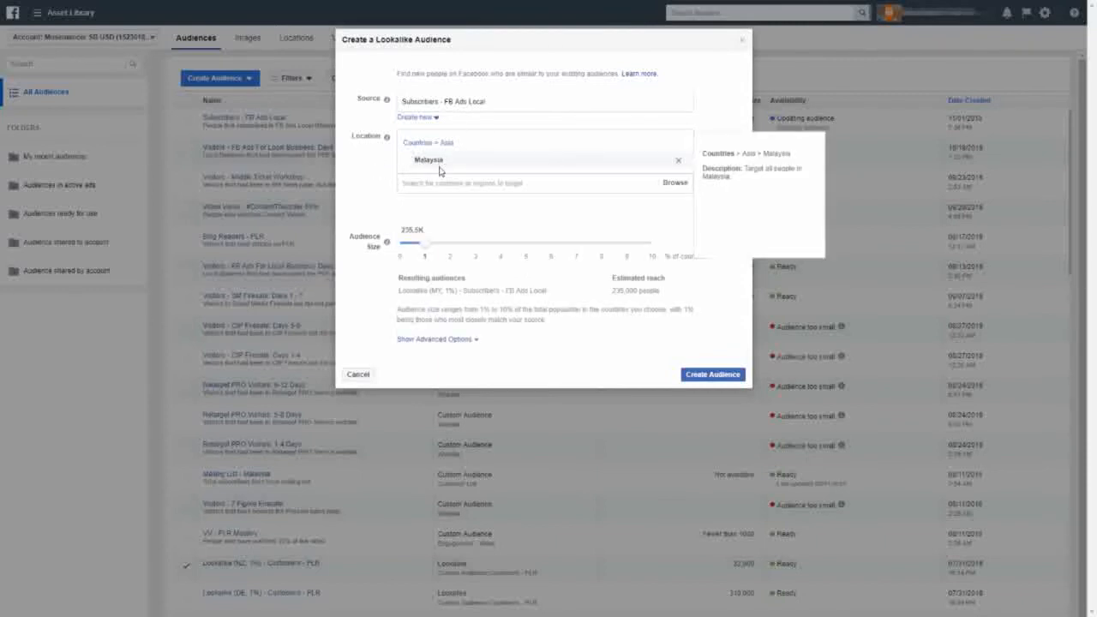
type("un")
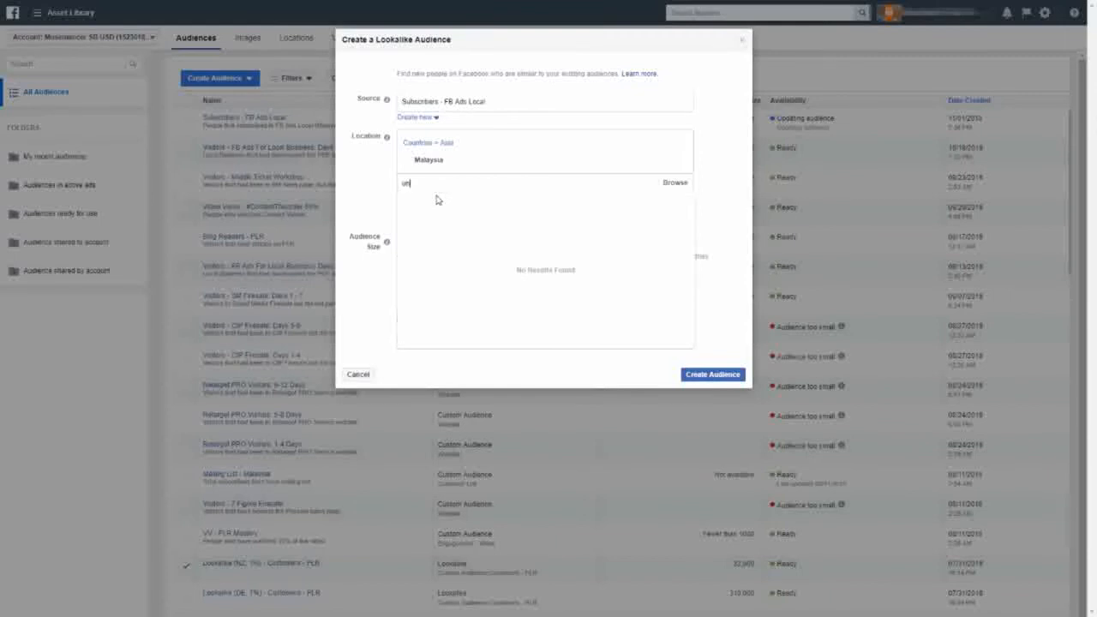
type("ited s")
left_click(449, 204)
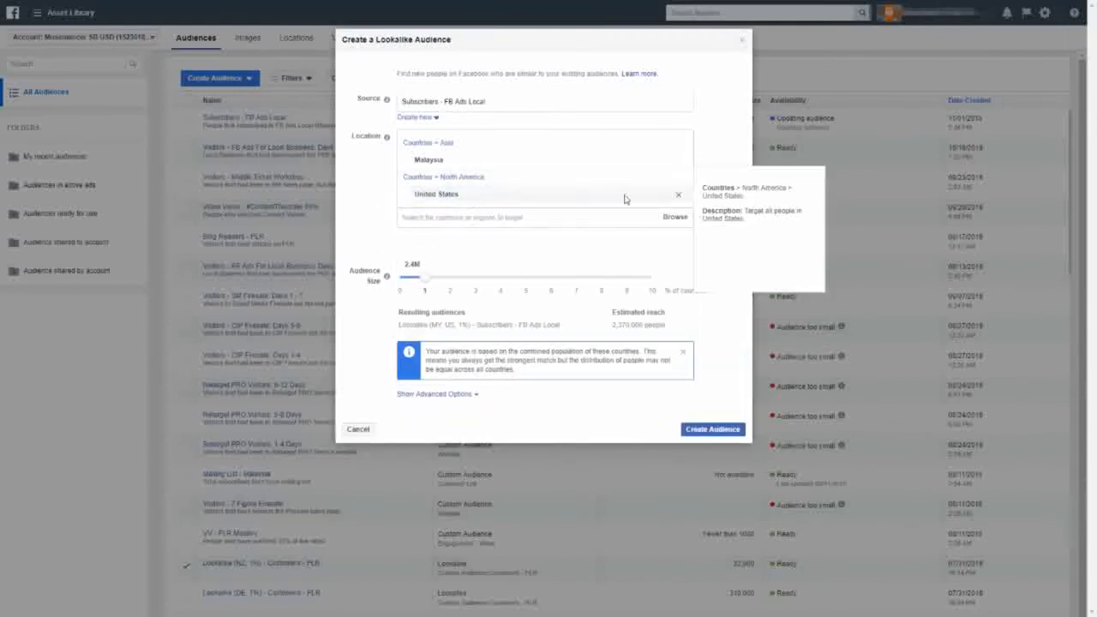
left_click(678, 182)
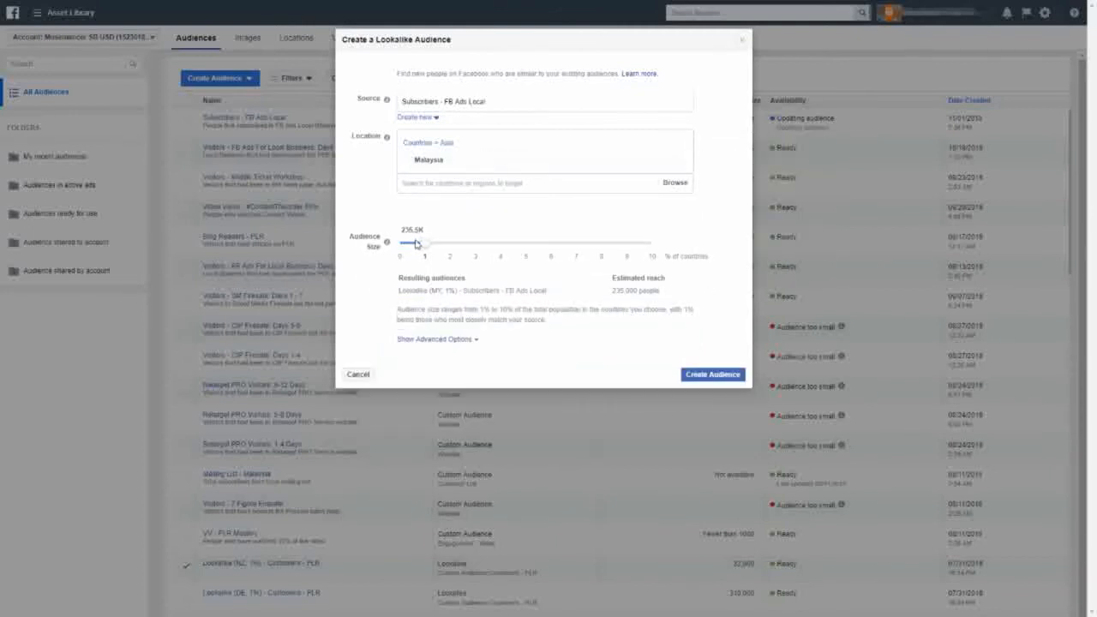
- Try an audience size of 10% for the Malaysia lookalike and return it to 1%
mouse_move(386, 245)
left_click_drag(424, 246, 664, 260)
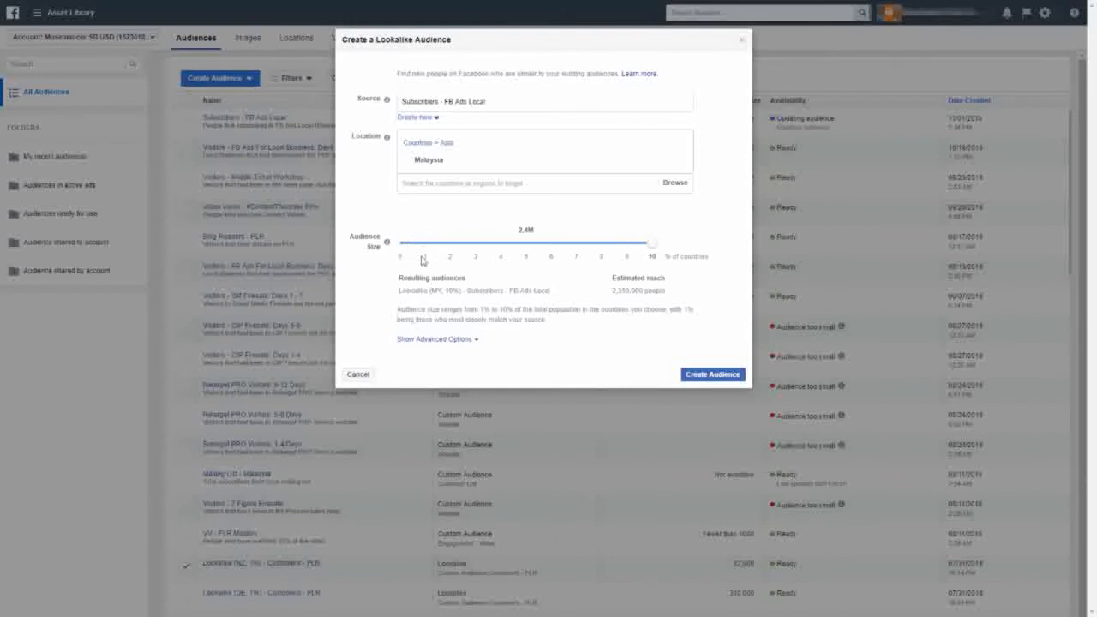
left_click_drag(656, 250, 426, 260)
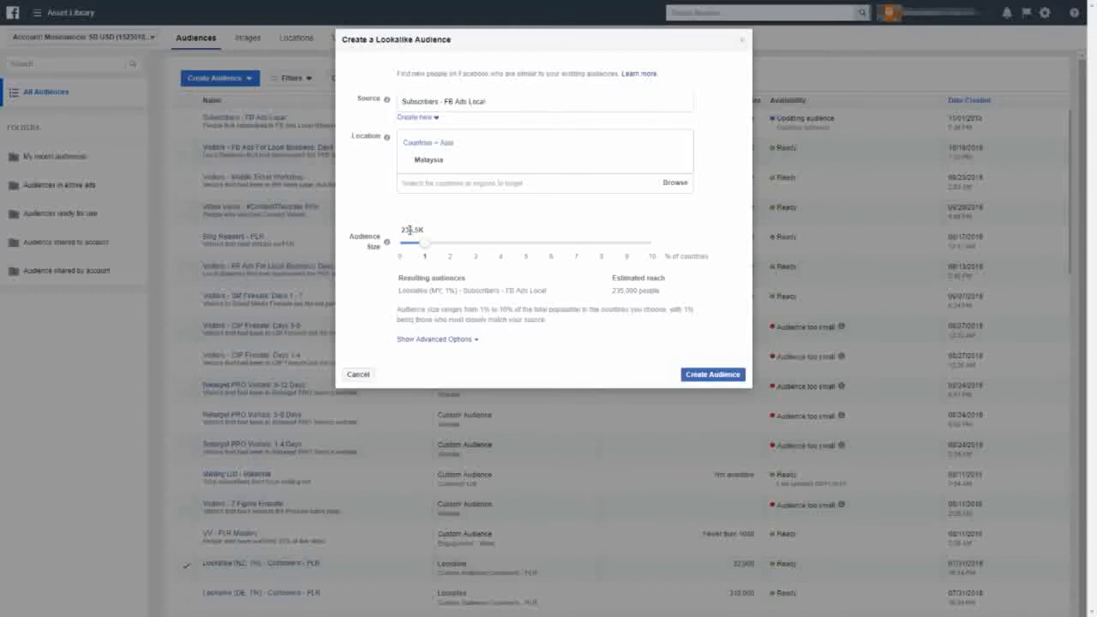
mouse_move(426, 249)
left_mouse_down()
mouse_move(667, 255)
mouse_move(427, 261)
left_mouse_up()
- Set the number of audiences to 1 in the advanced options and create the 1% Malaysia lookalike audience
left_click(468, 339)
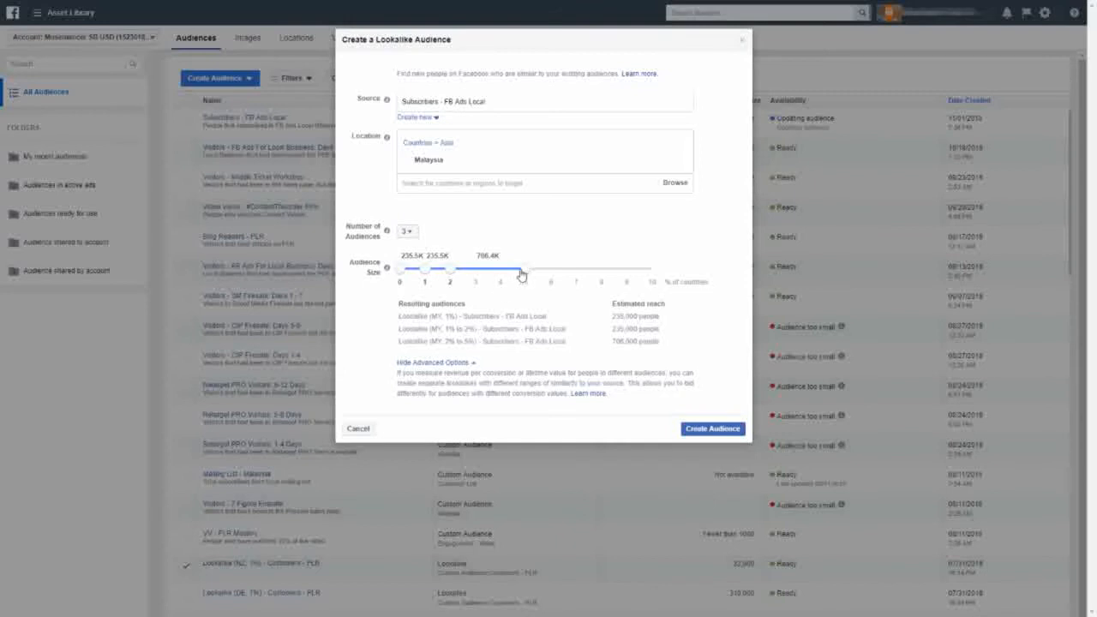
left_click_drag(525, 268, 455, 272)
left_click(407, 232)
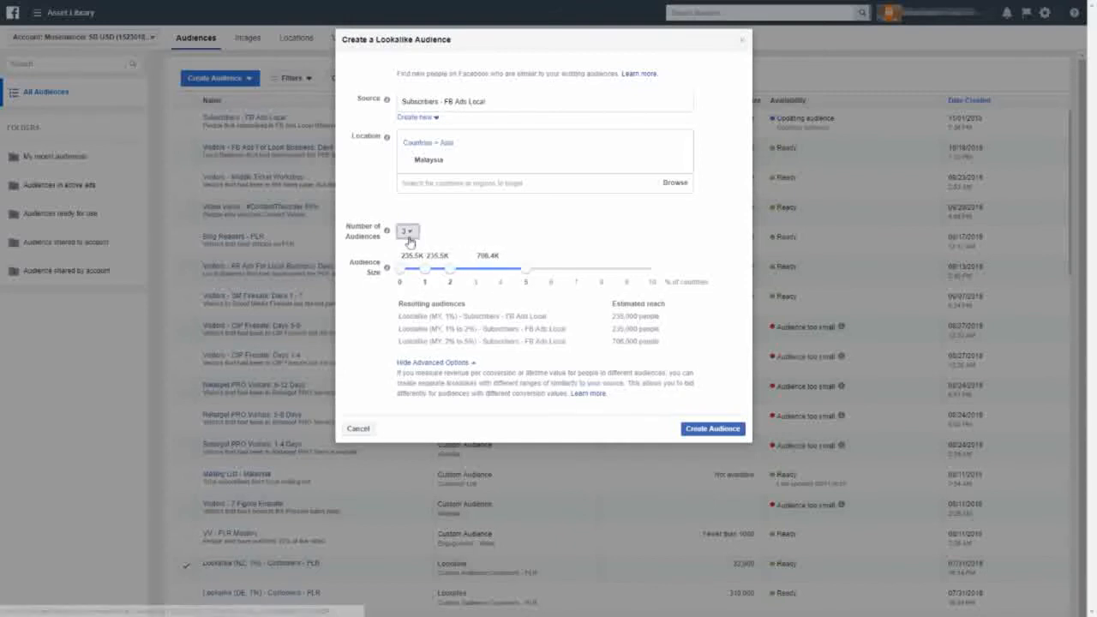
left_click(410, 249)
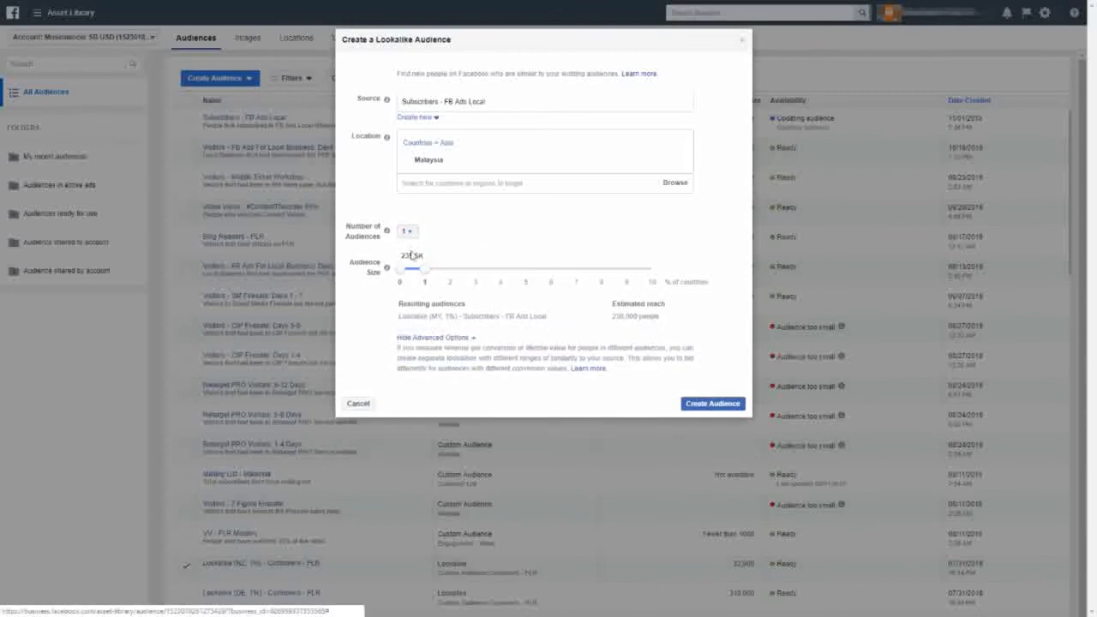
mouse_move(424, 269)
left_mouse_down()
mouse_move(450, 272)
mouse_move(397, 272)
mouse_move(427, 273)
left_mouse_up()
left_click(702, 404)
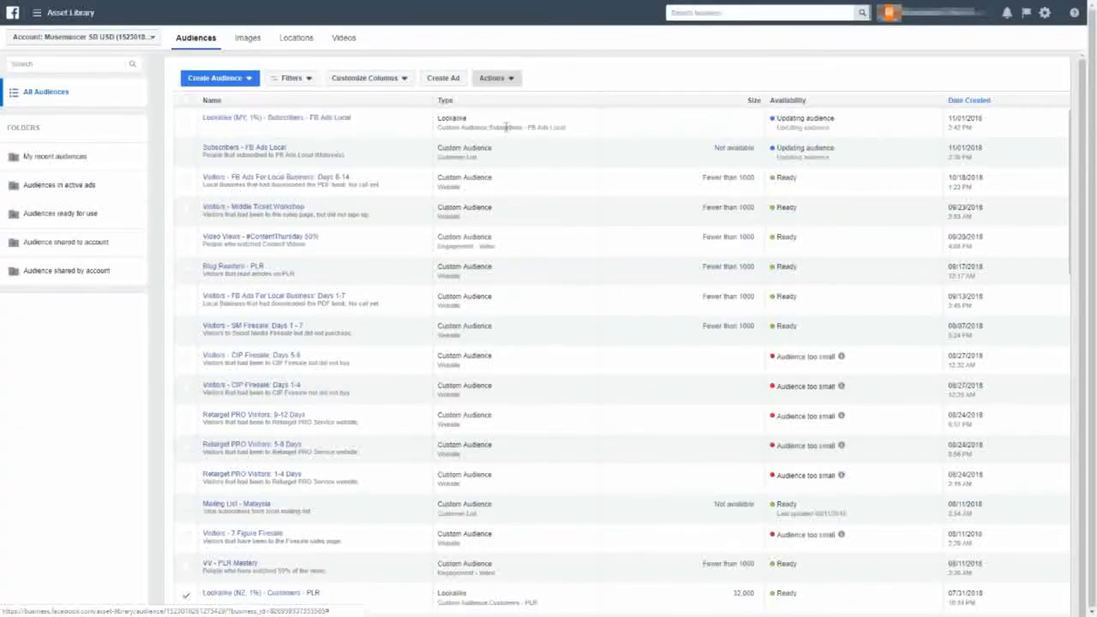
mouse_move(299, 124)
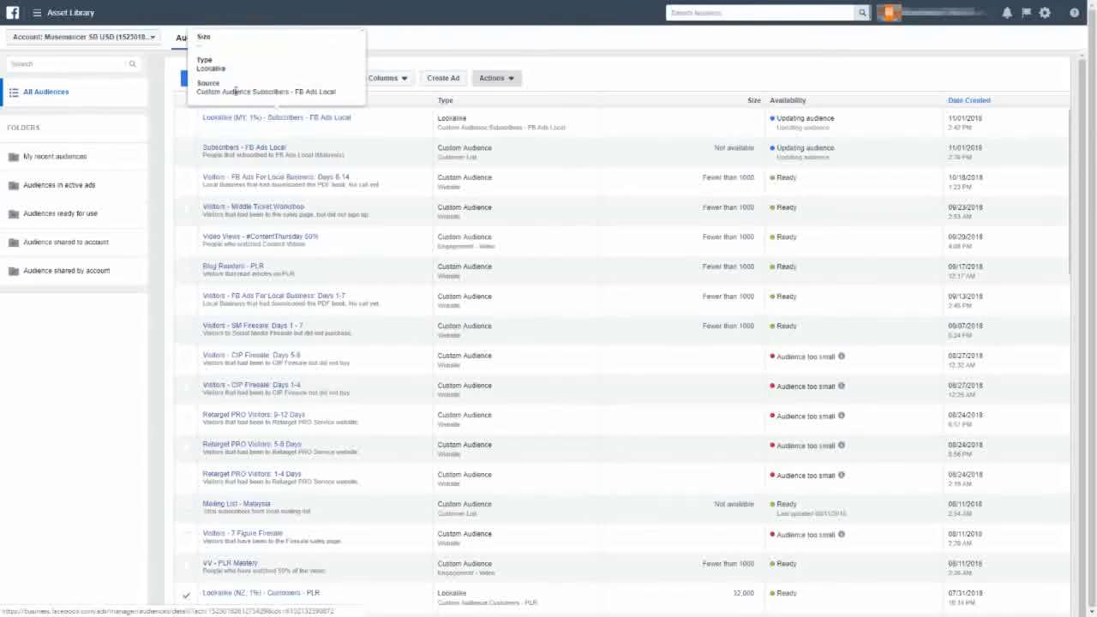
left_click(183, 79)
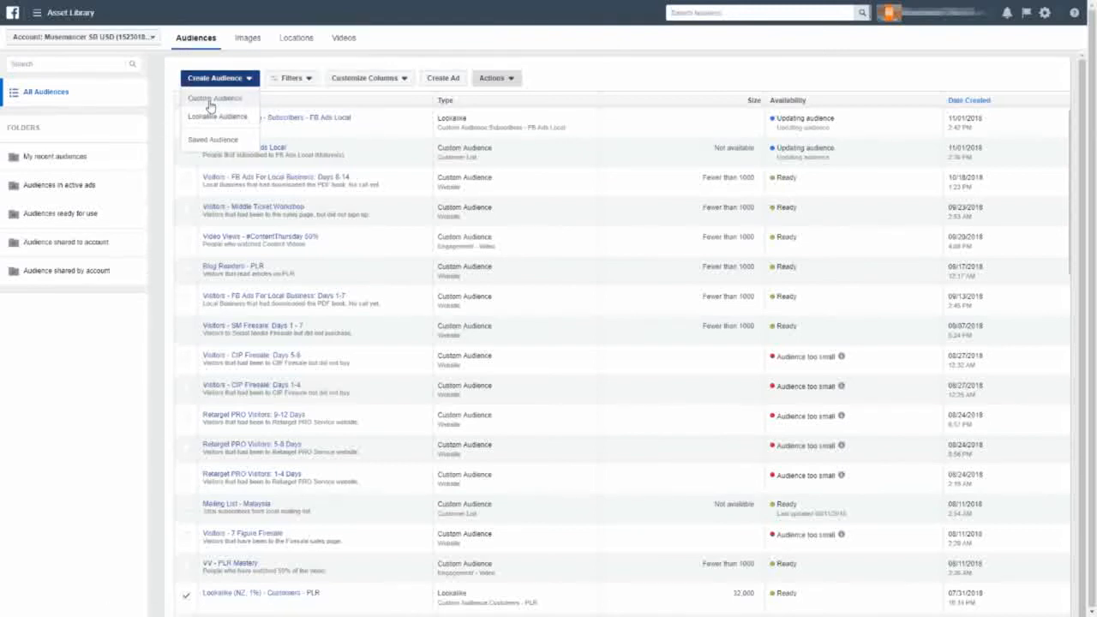
left_click(213, 99)
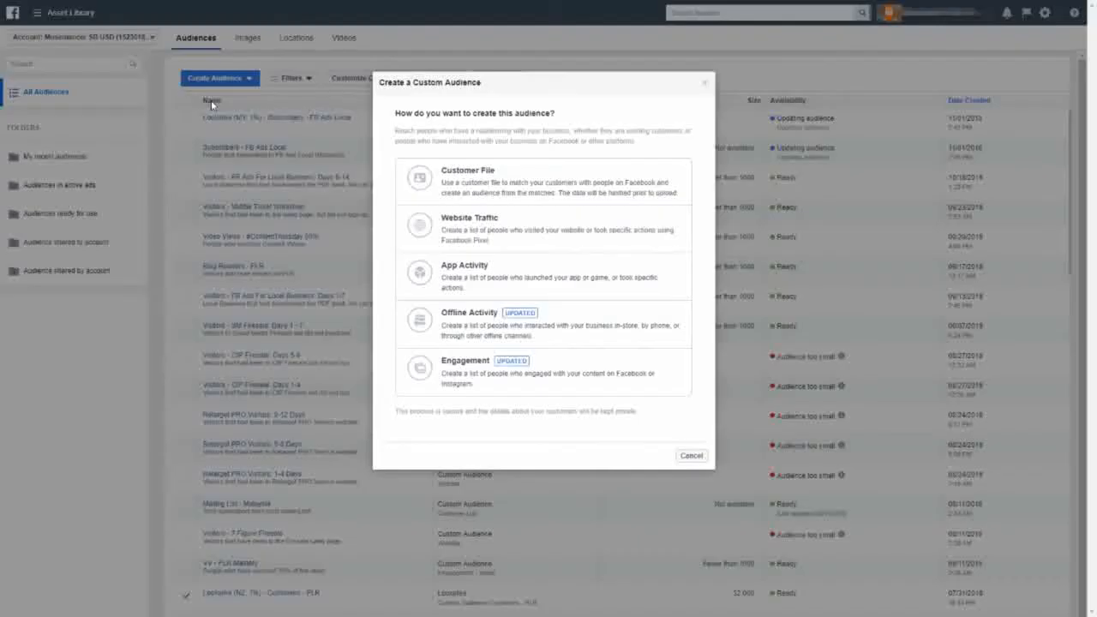
left_click(684, 456)
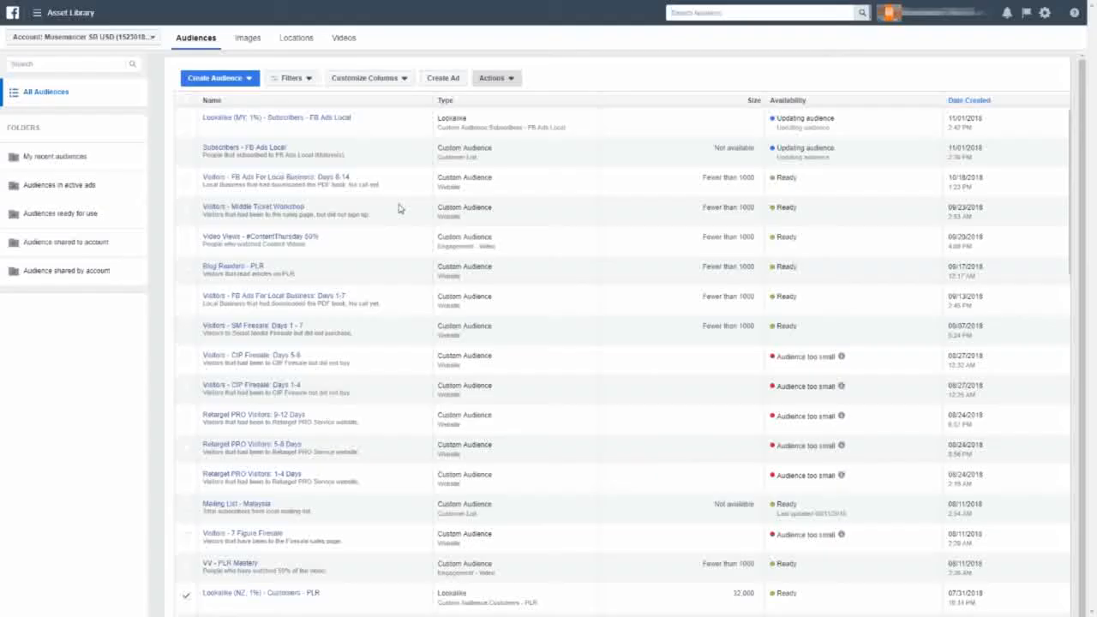
- Begin another lookalike audience, again using "Subscribers - FB Ads Local" as the source
left_click(194, 78)
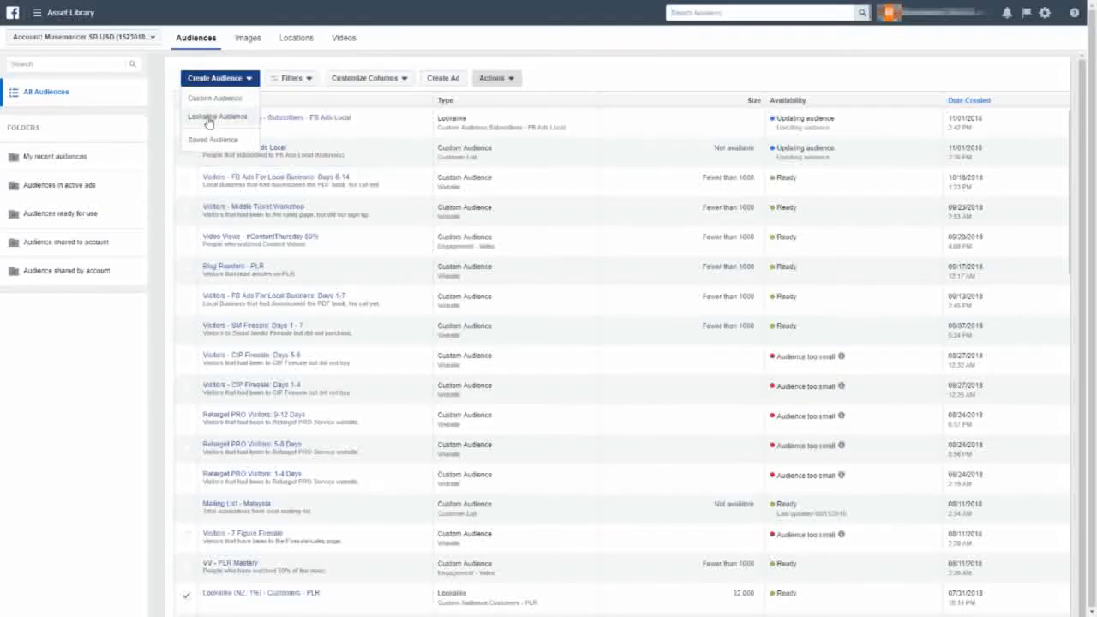
left_click(208, 114)
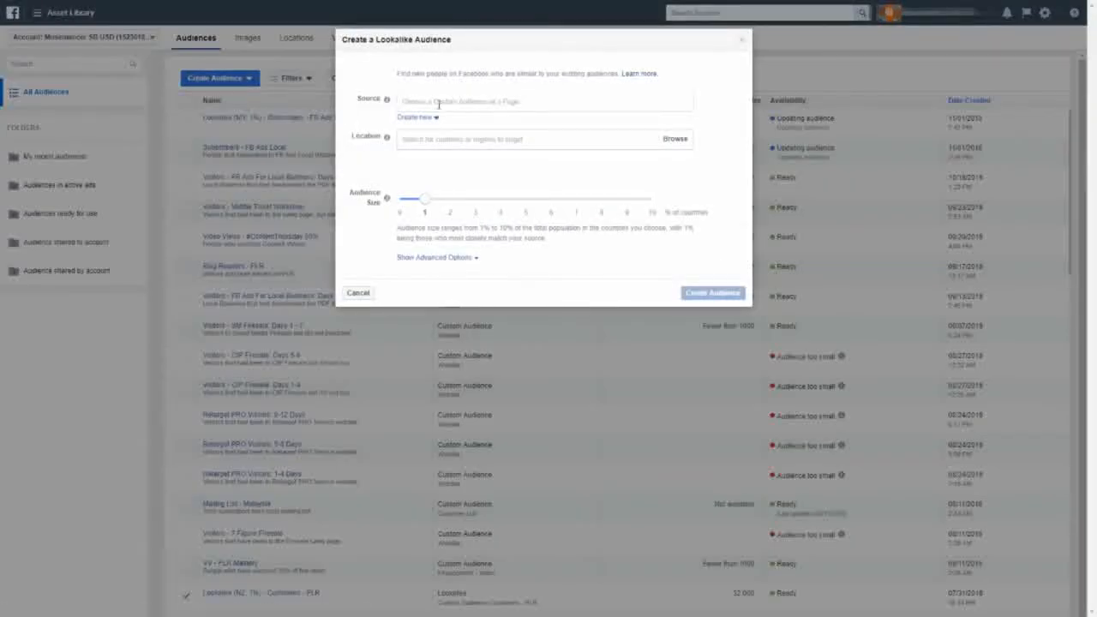
left_click(439, 103)
left_click(502, 135)
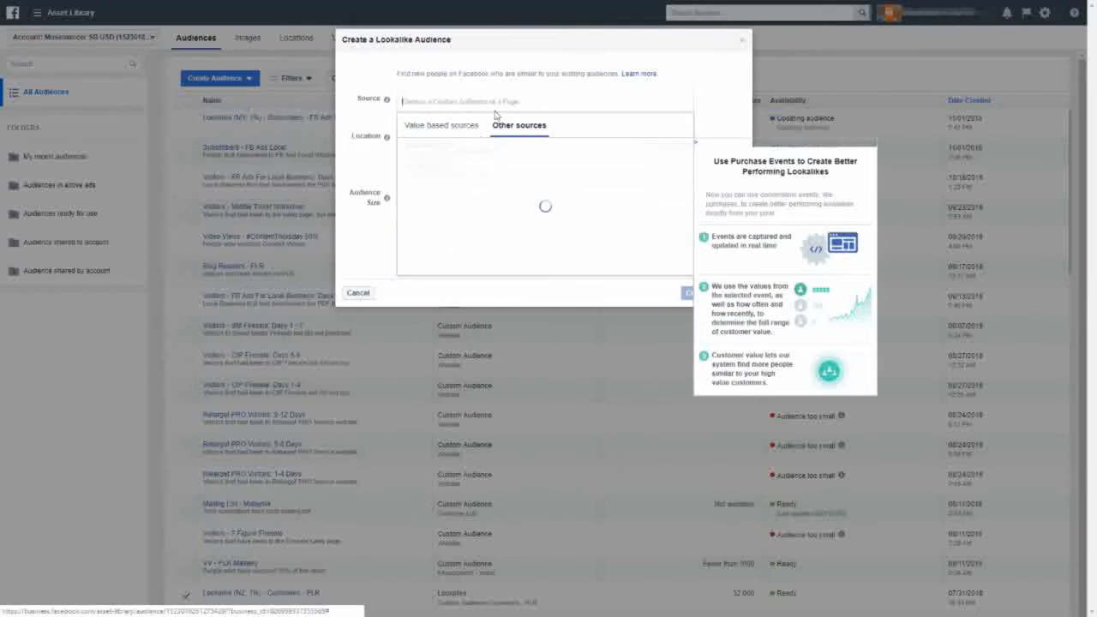
type("subsc")
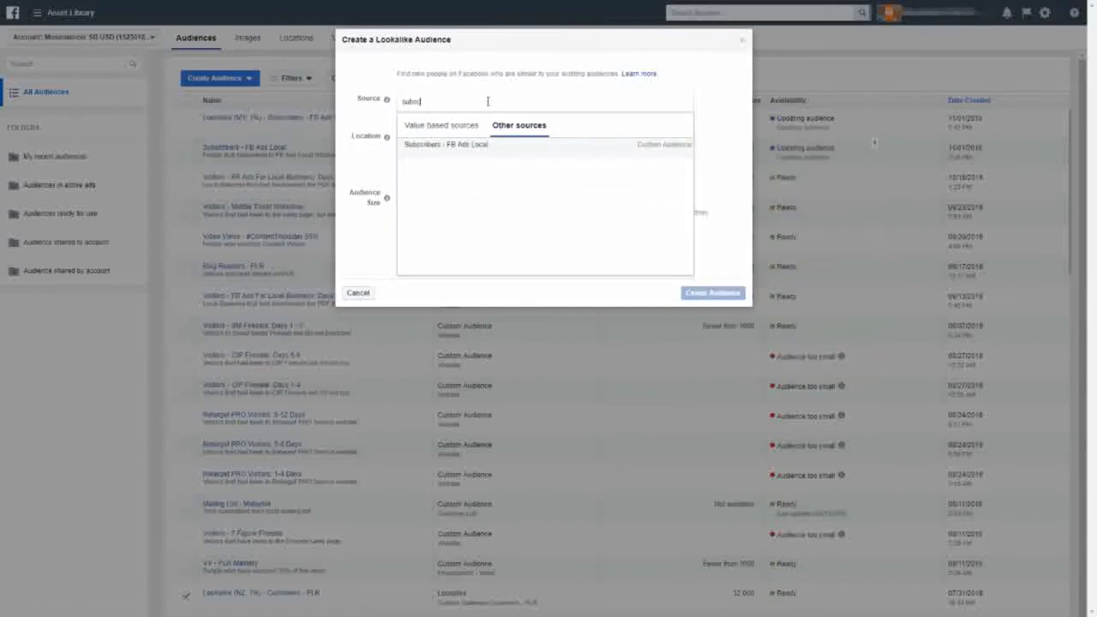
left_click(475, 144)
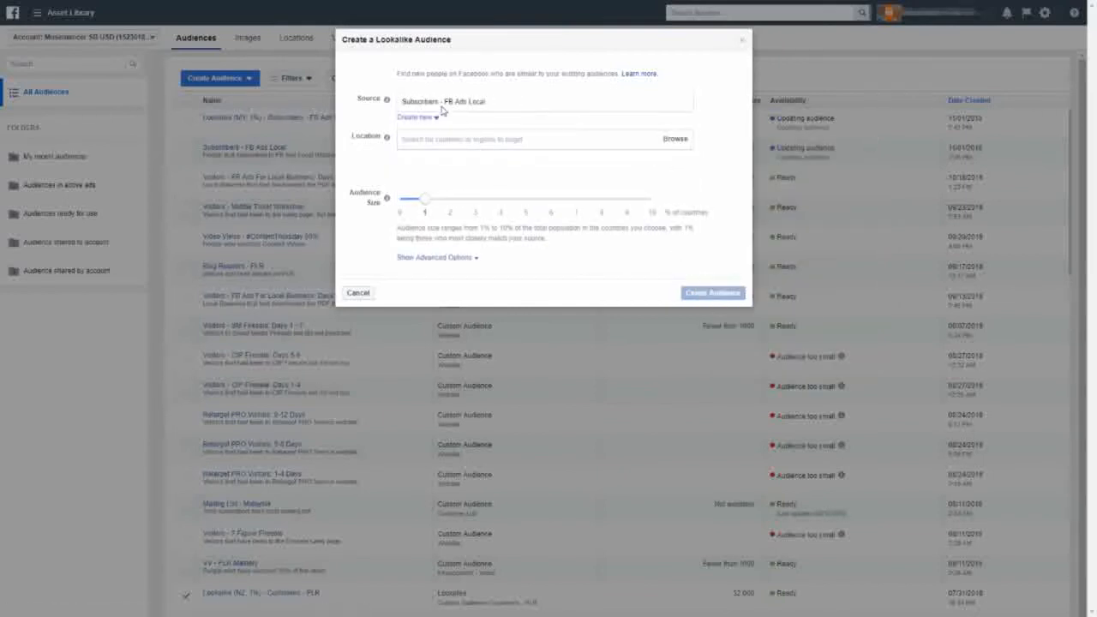
- Set Malaysia as the location for the second lookalike audience
left_click(447, 138)
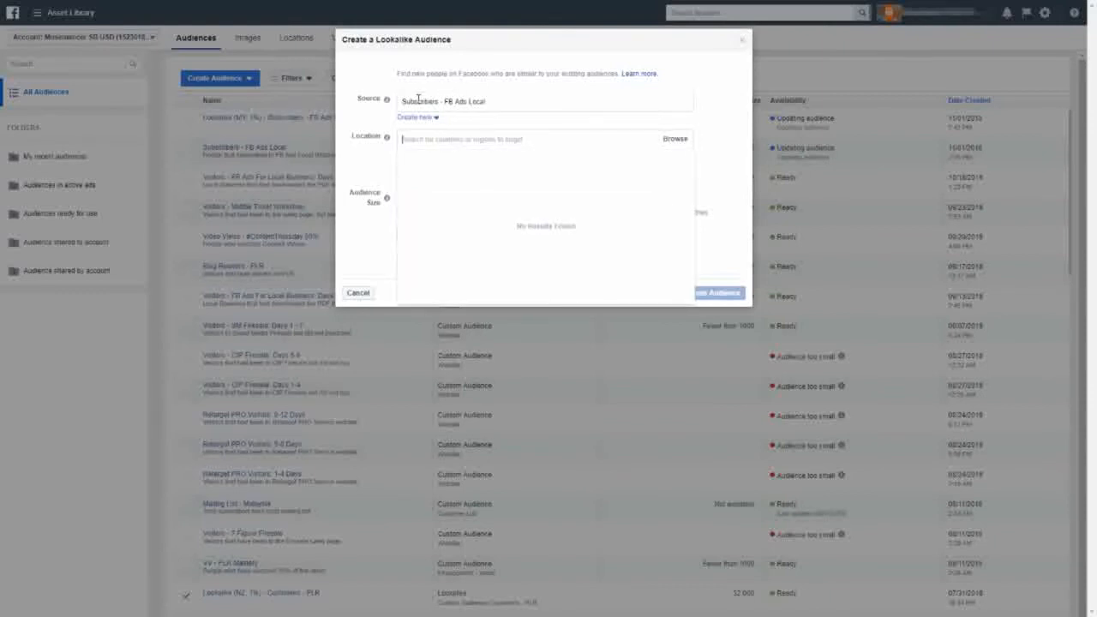
type("malaysia")
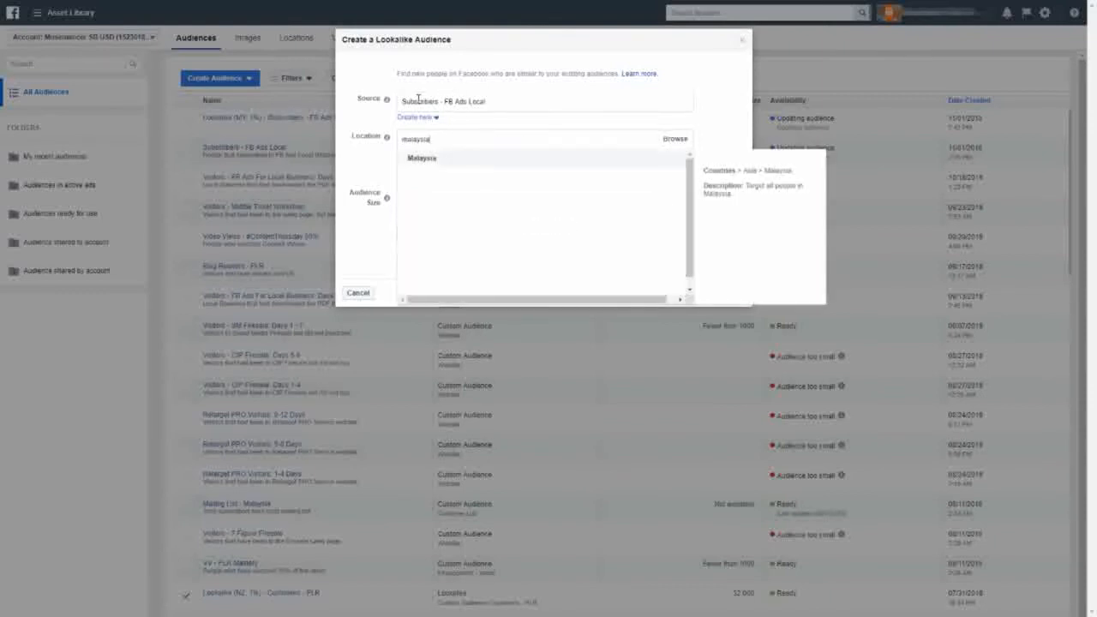
left_click(461, 155)
left_click(370, 167)
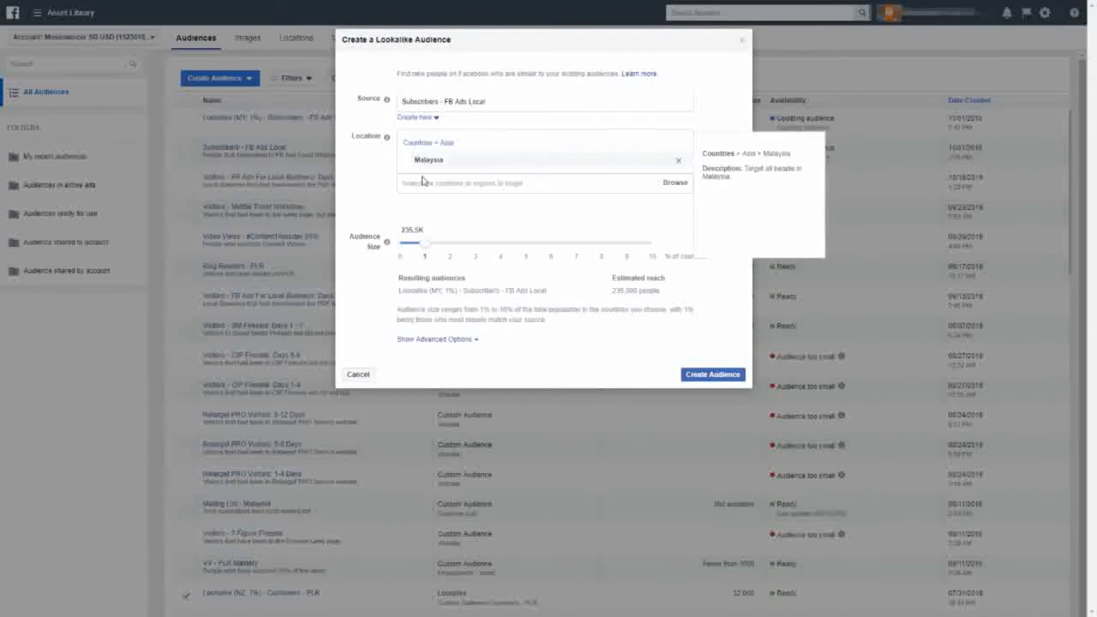
- Set the number of audiences to 1 with a size range of 1% to 2%, and create the lookalike audience
left_click(433, 341)
left_click(409, 232)
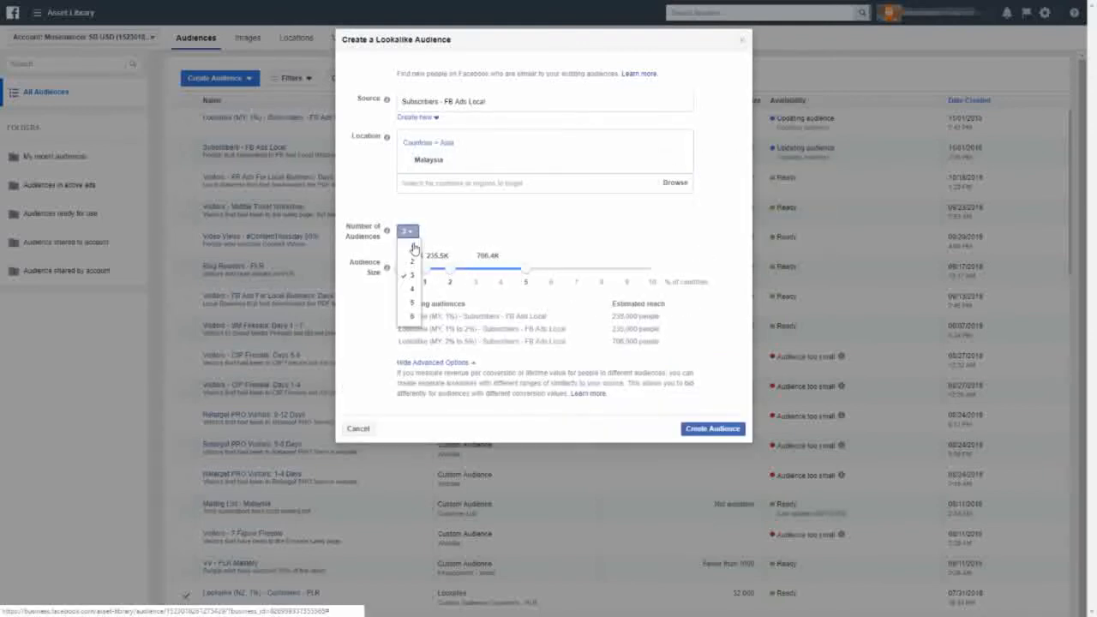
left_click(410, 245)
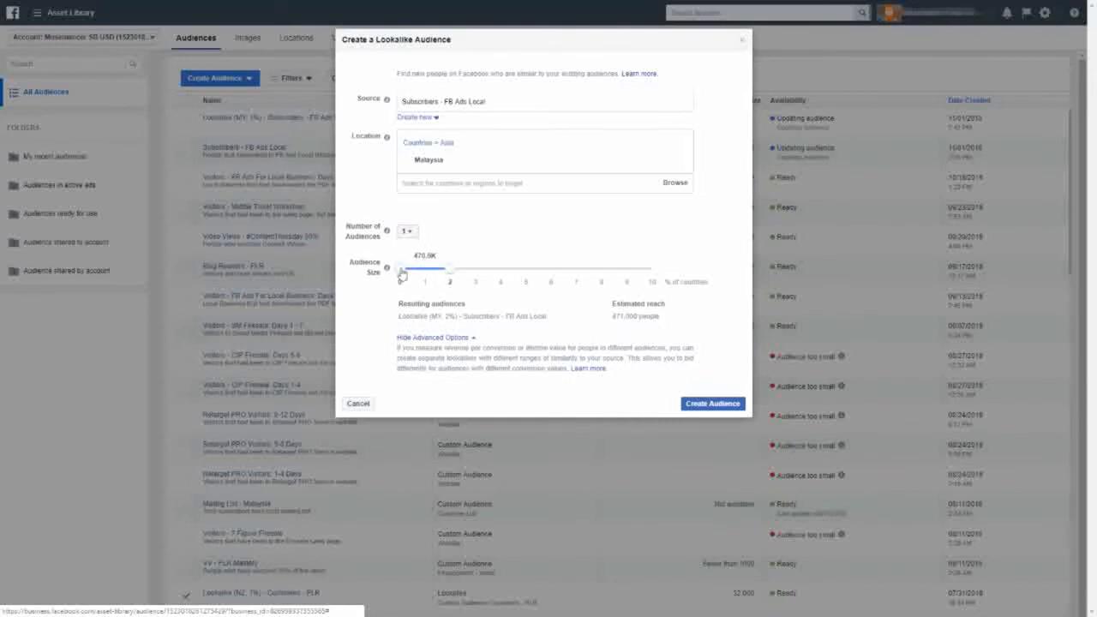
left_click_drag(399, 269, 425, 270)
left_click(711, 404)
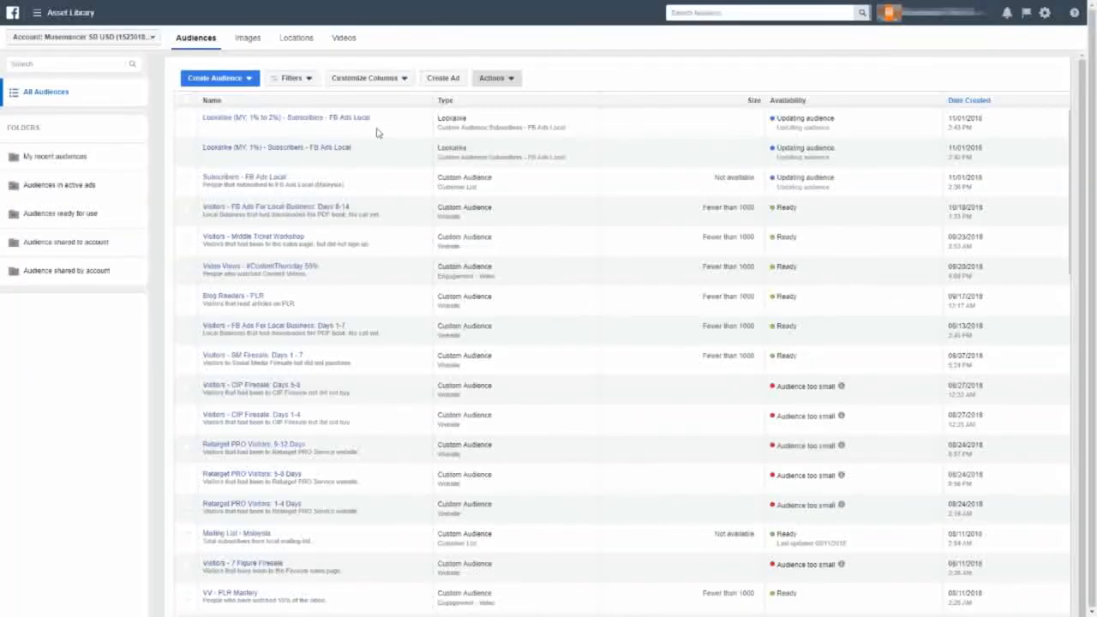
mouse_move(331, 122)
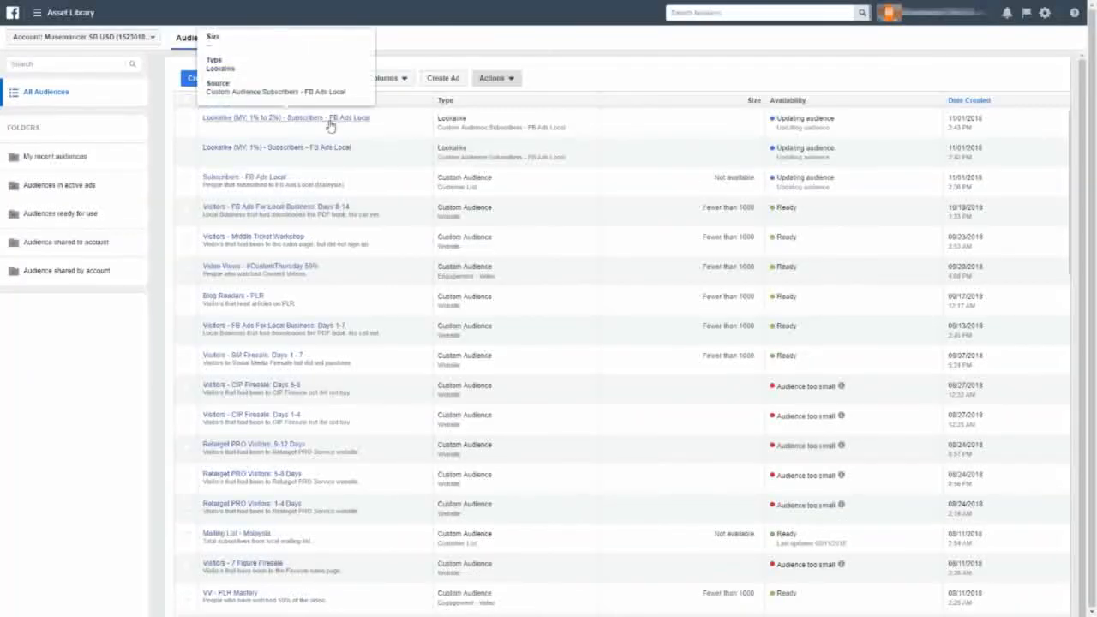
scroll(332, 129, "down", 5)
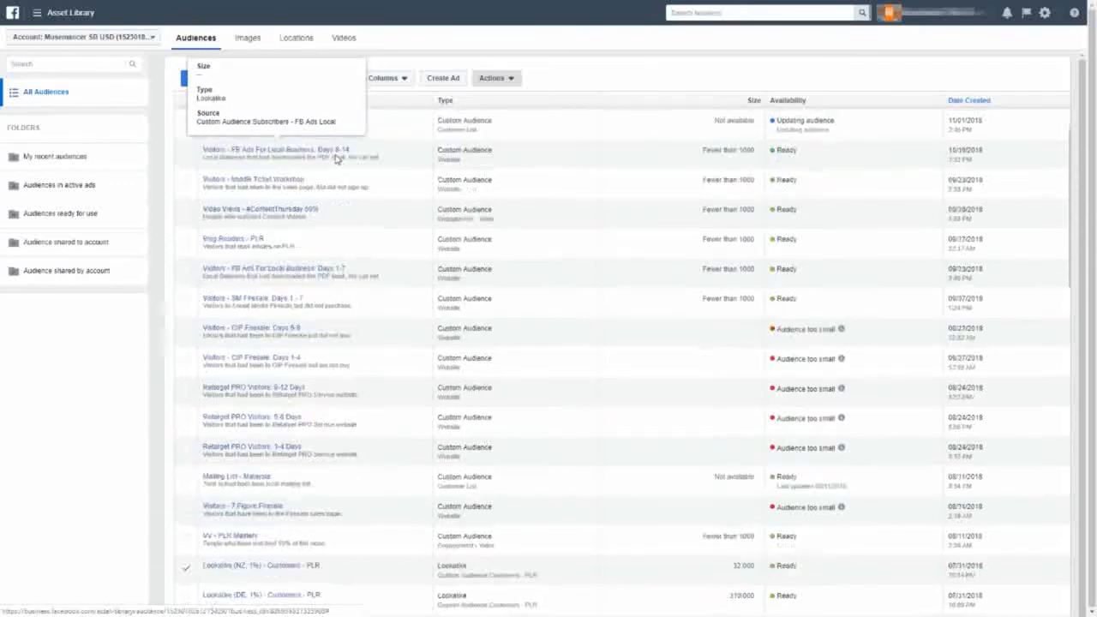
scroll(334, 163, "up", 5)
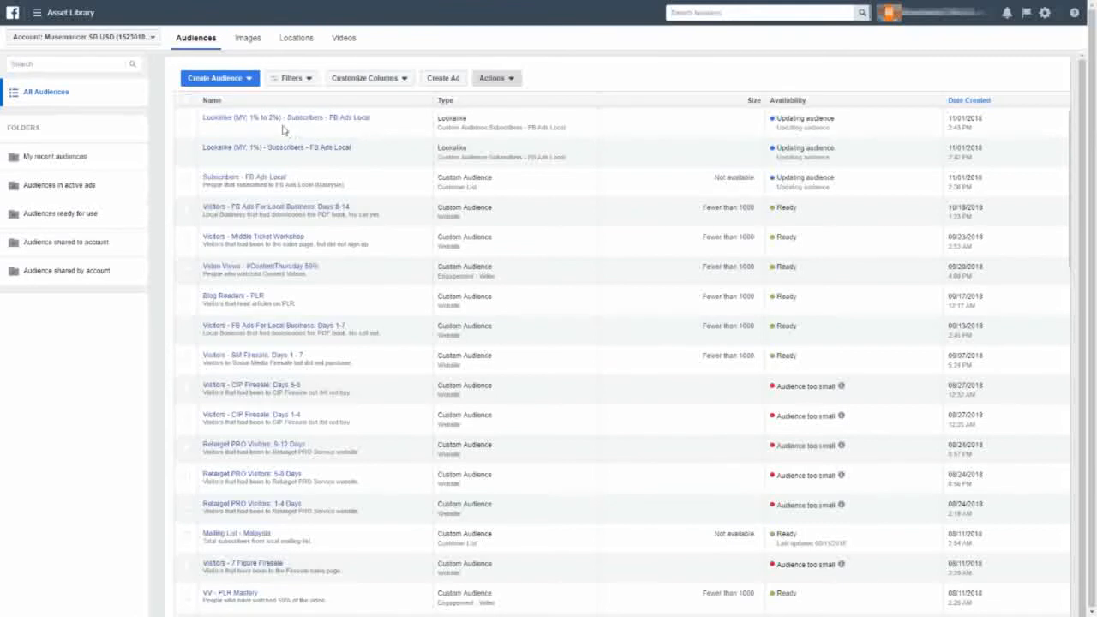
mouse_move(252, 119)
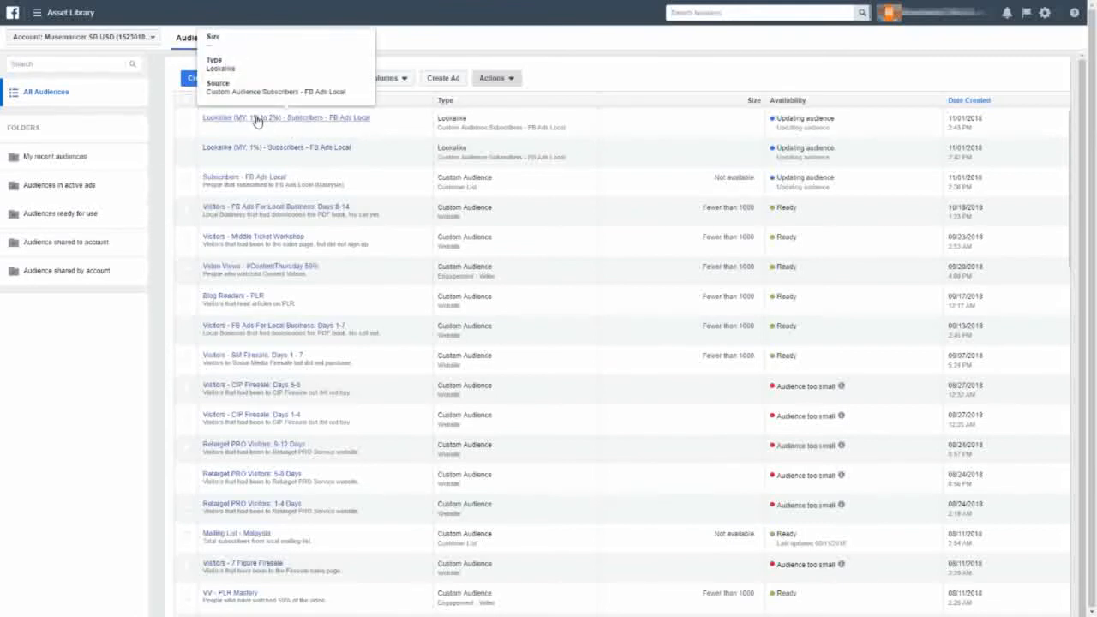
- Begin a third lookalike audience with "Subscribers - FB Ads Local" as the source and Malaysia as the location
left_click(189, 80)
left_click(208, 118)
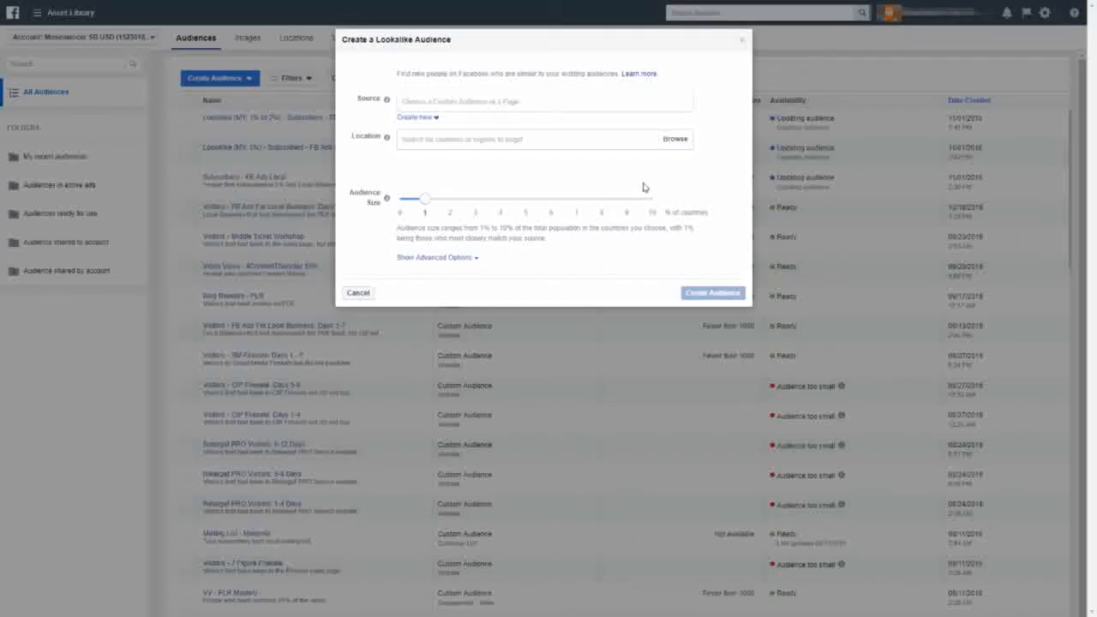
left_click(519, 101)
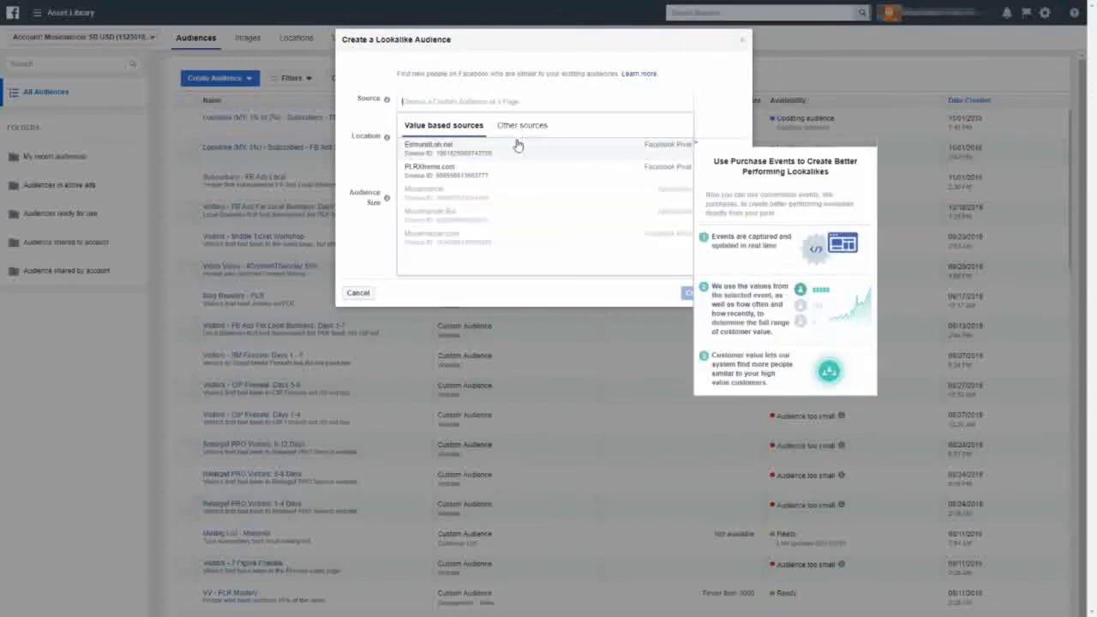
left_click(519, 129)
type("subs")
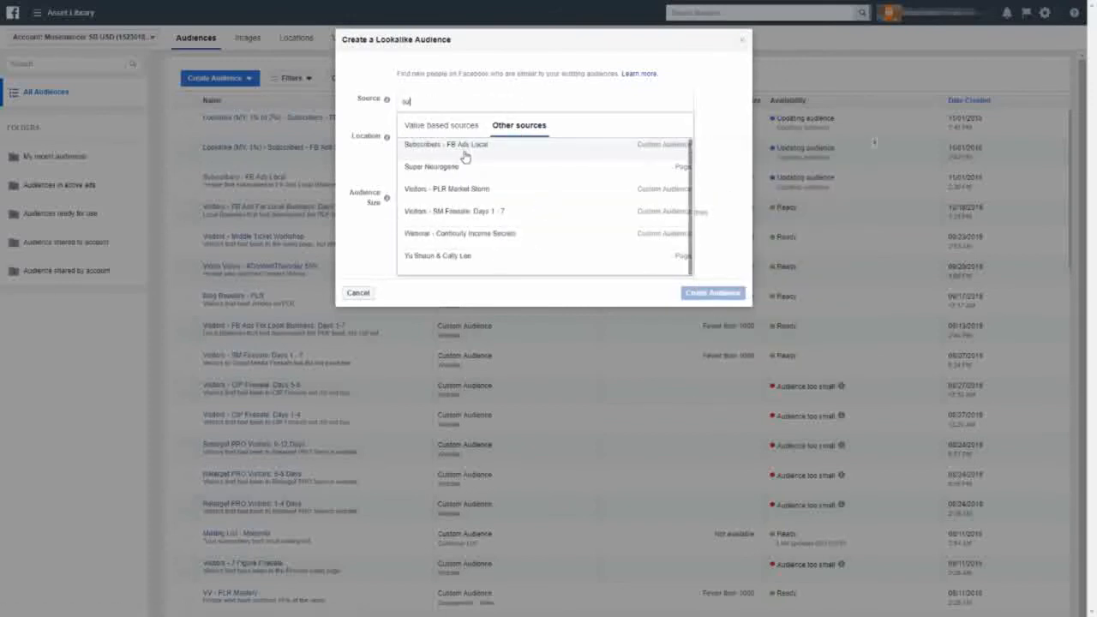
left_click(463, 146)
type("malaysia")
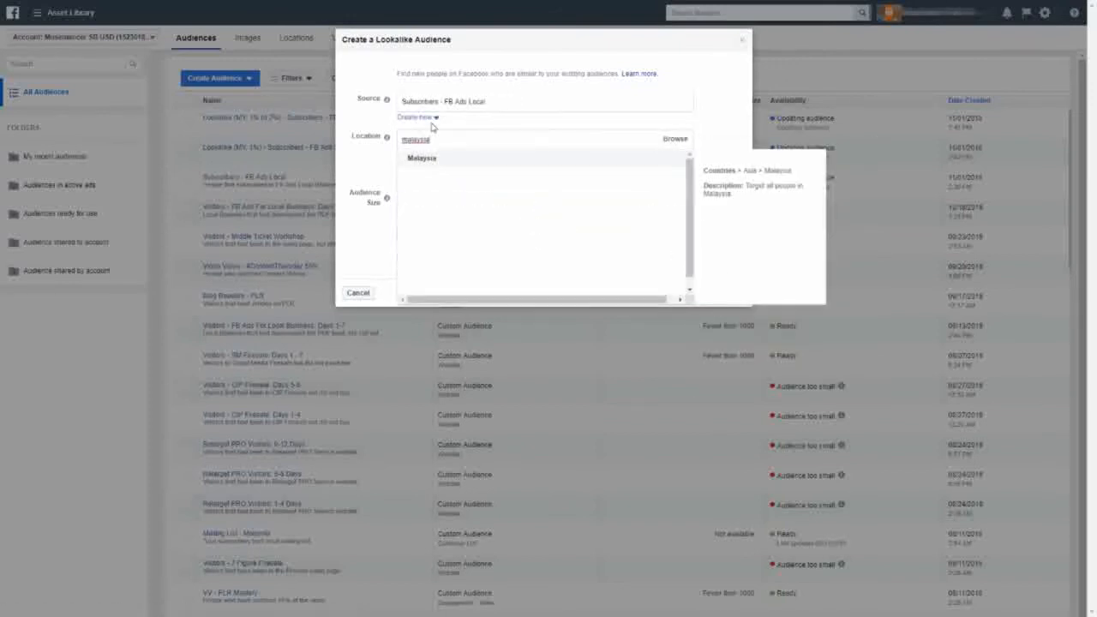
left_click(447, 155)
- Set the number of audiences to 1 with a size range of 2% to 3%, and create the lookalike audience
left_click(437, 339)
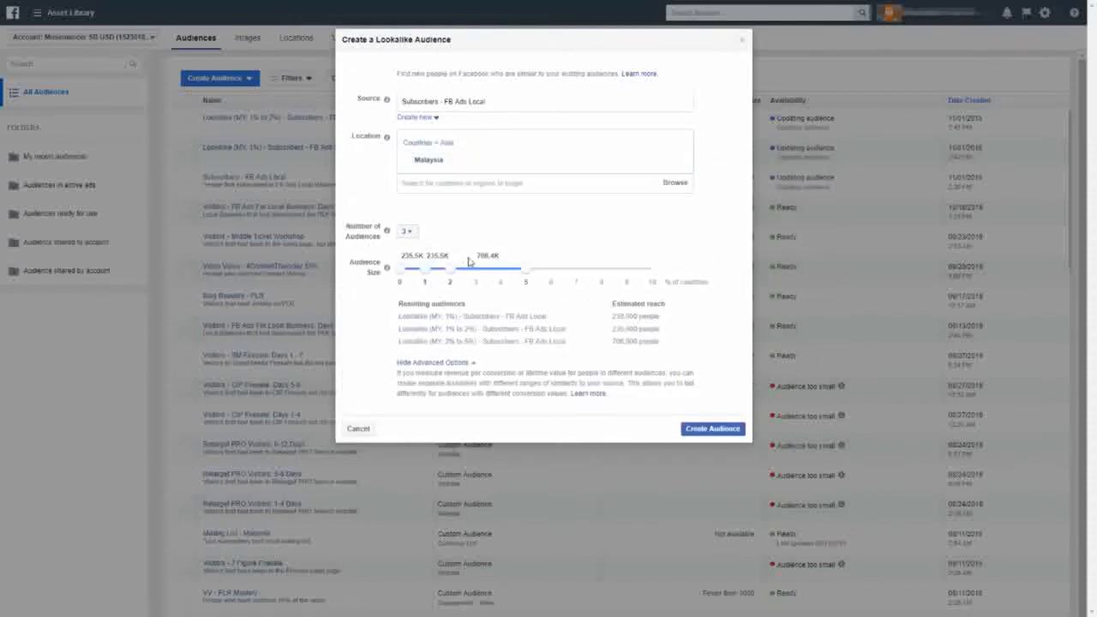
left_click(408, 231)
left_click(412, 249)
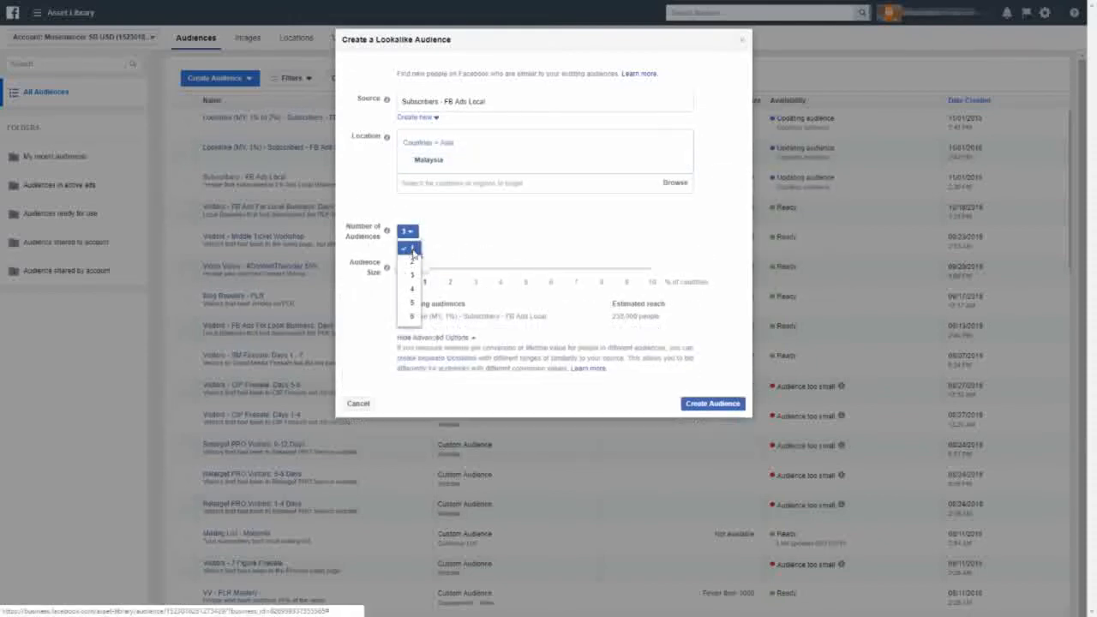
left_click(473, 272)
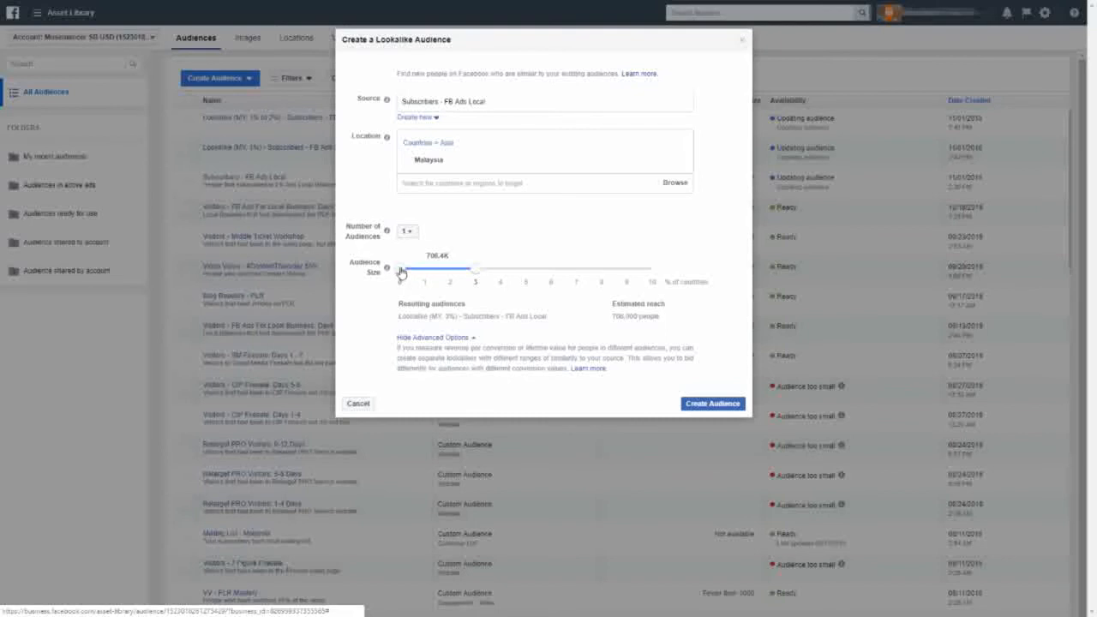
left_click_drag(399, 269, 449, 269)
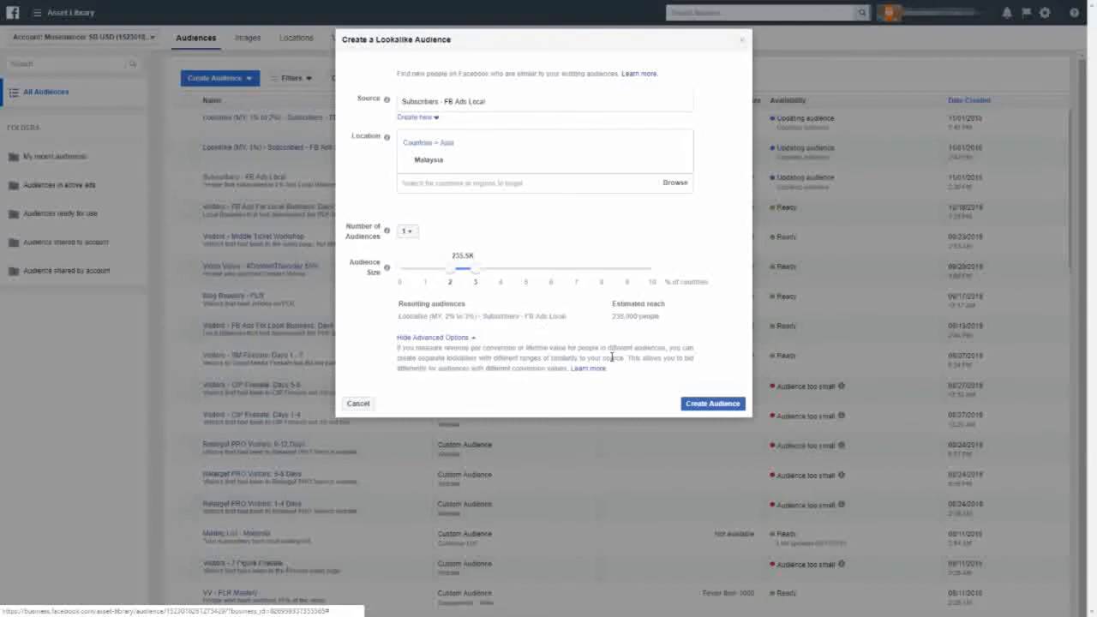
left_click(712, 404)
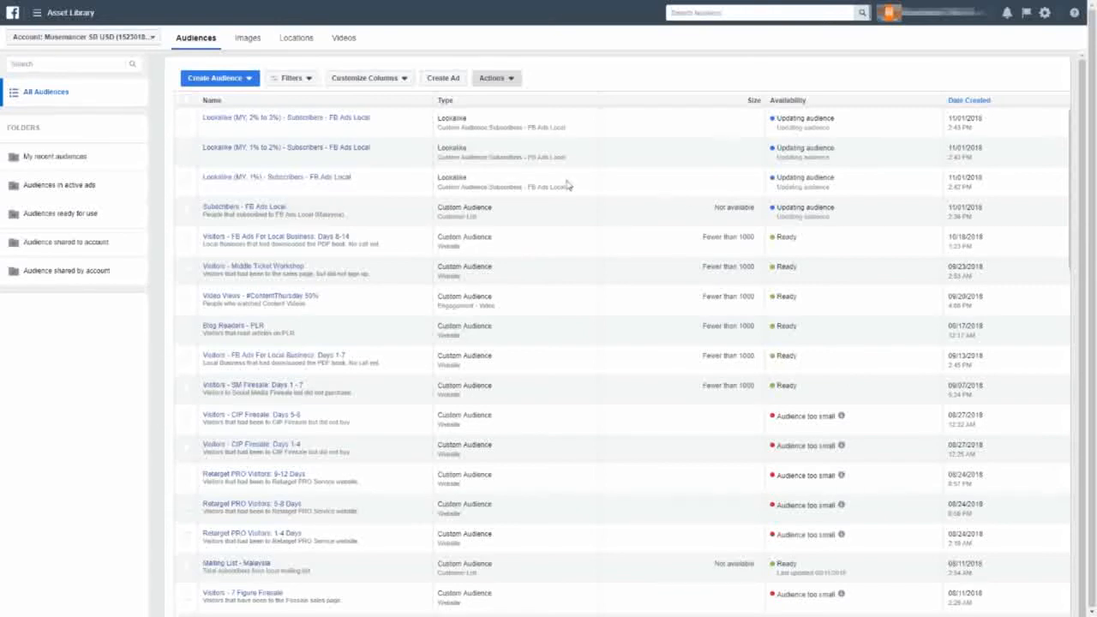
- Select the three Malaysia lookalike audiences based on "Subscribers - FB Ads Local" in the audience list
left_click(185, 179)
left_click(185, 152)
left_click(186, 119)
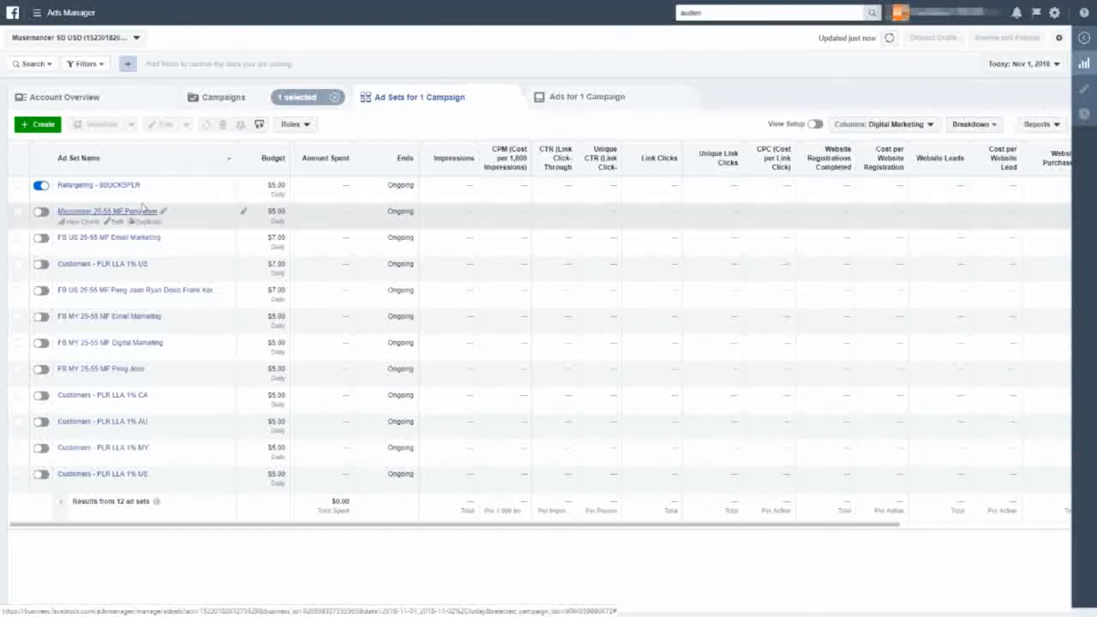
mouse_move(148, 200)
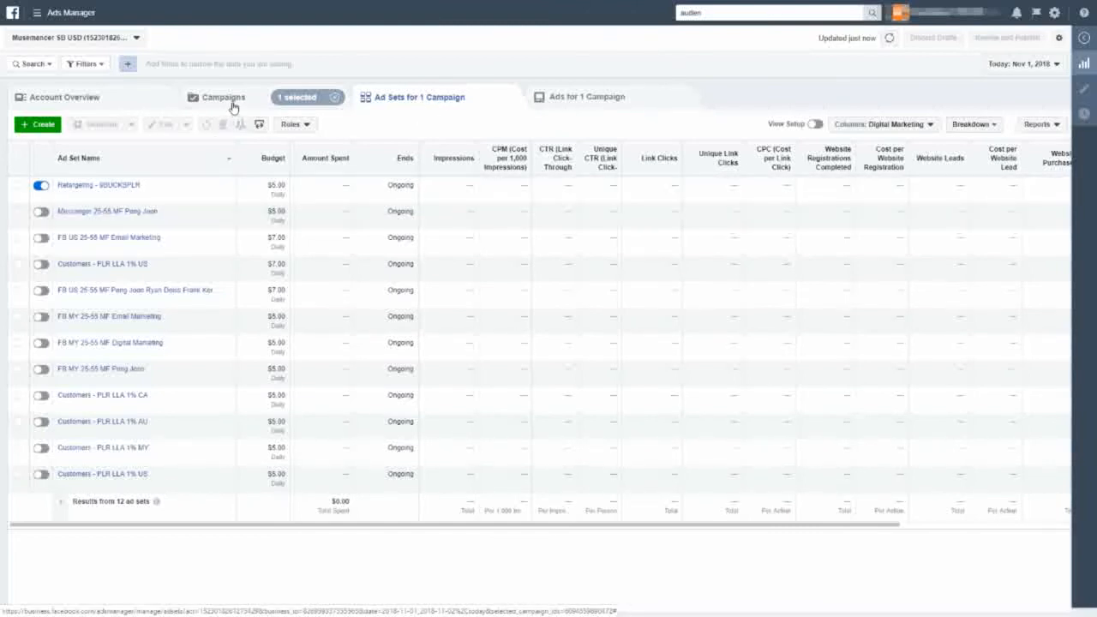
left_click(231, 101)
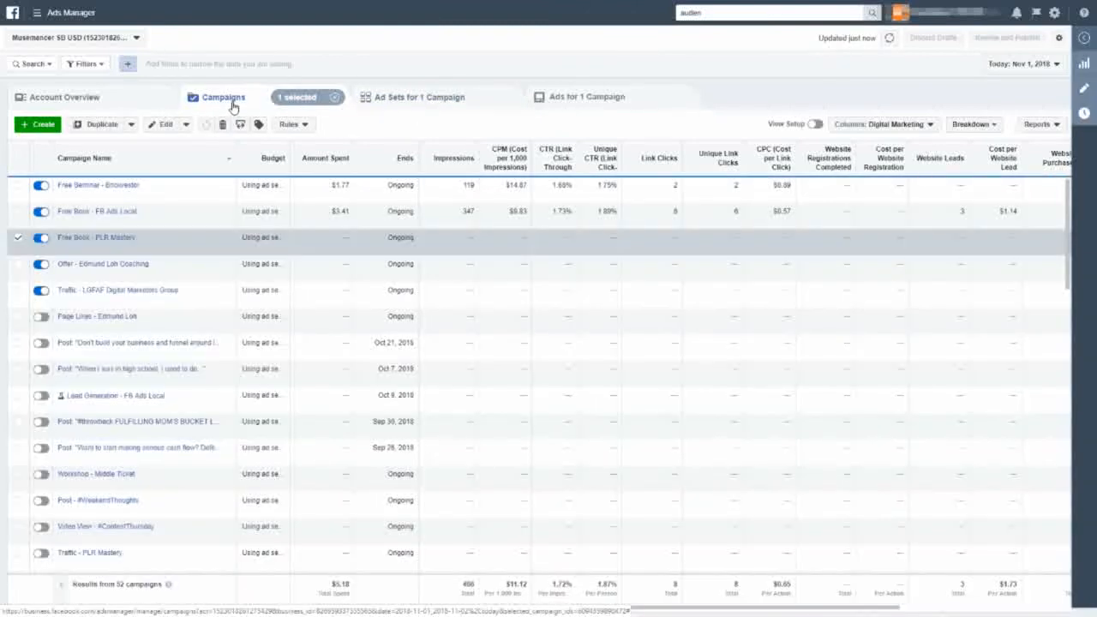
left_click(45, 126)
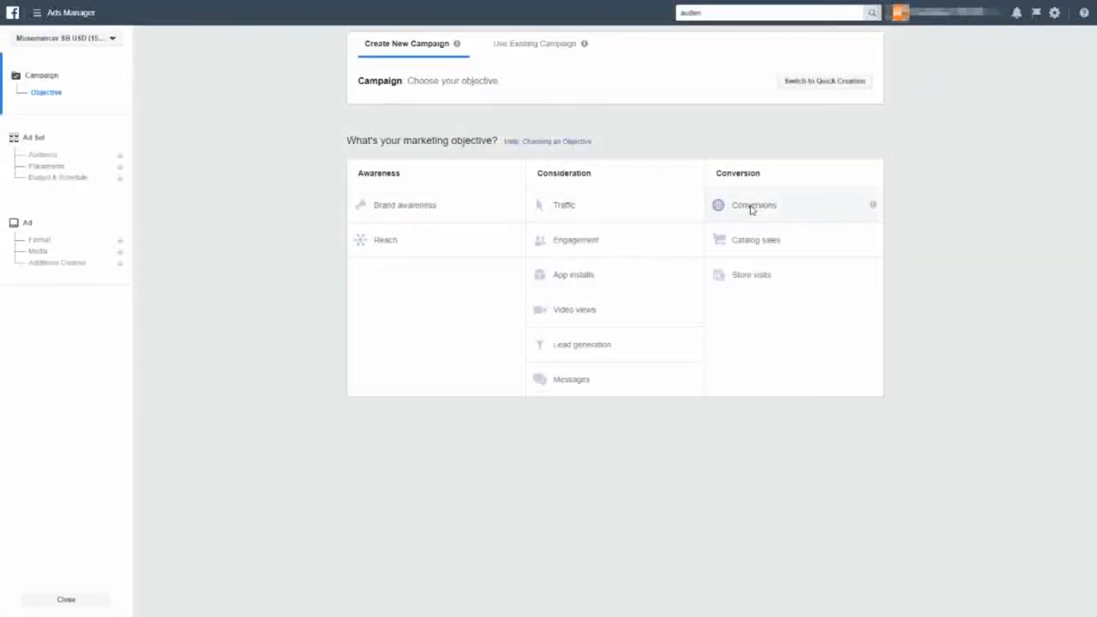
left_click(751, 210)
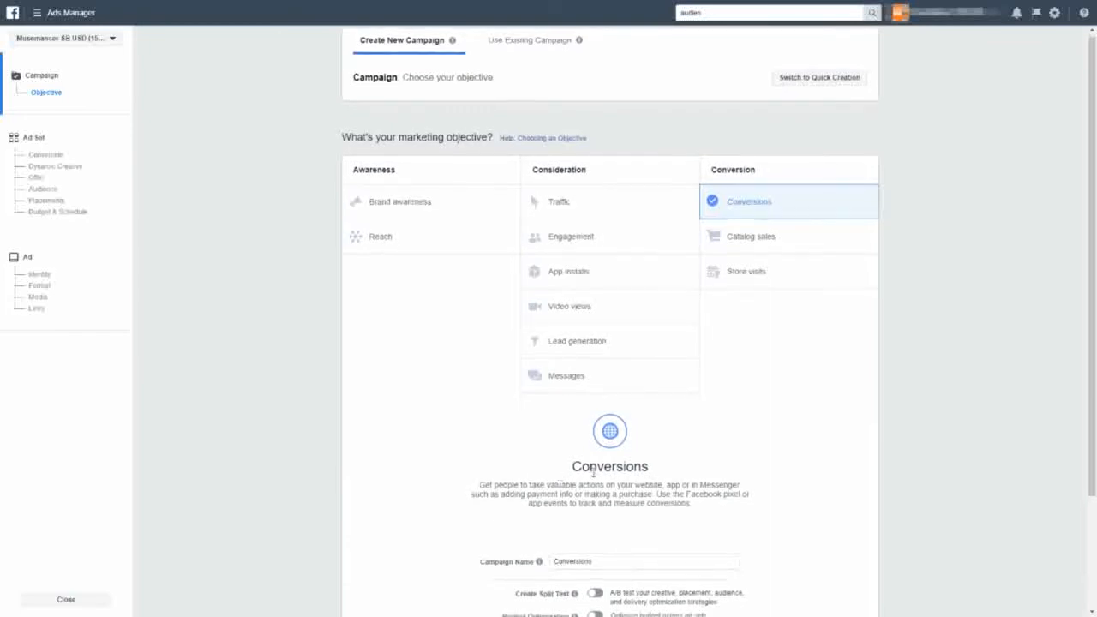
scroll(600, 454, "down", 2)
left_click(628, 435)
left_click_drag(629, 434, 480, 440)
type("R")
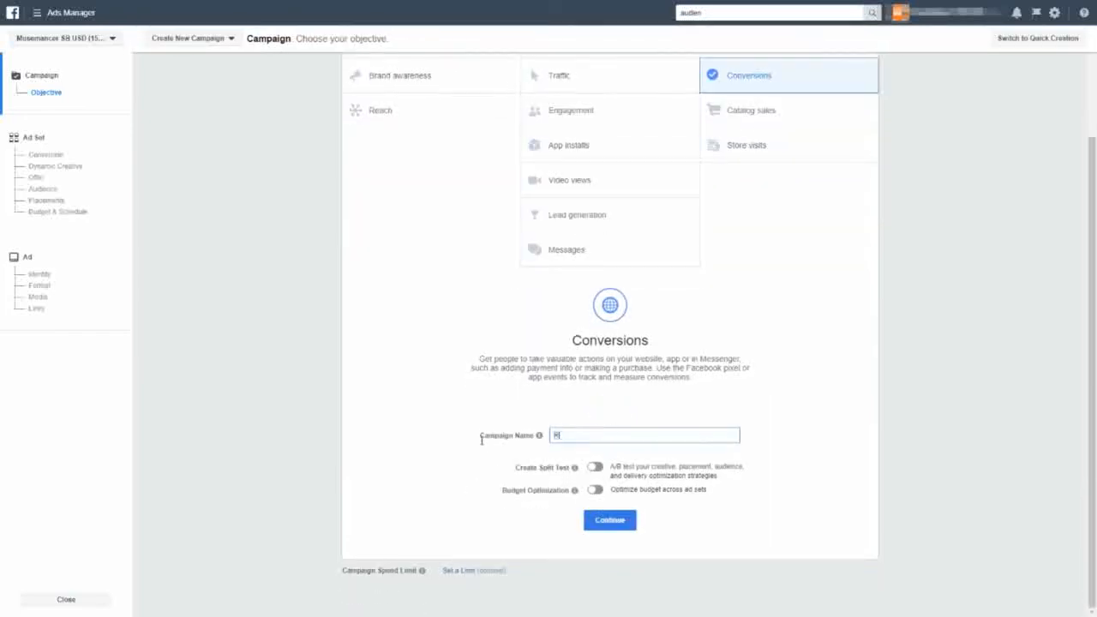
type("etargeting -")
scroll(482, 433, "up", 3)
scroll(446, 317, "down", 3)
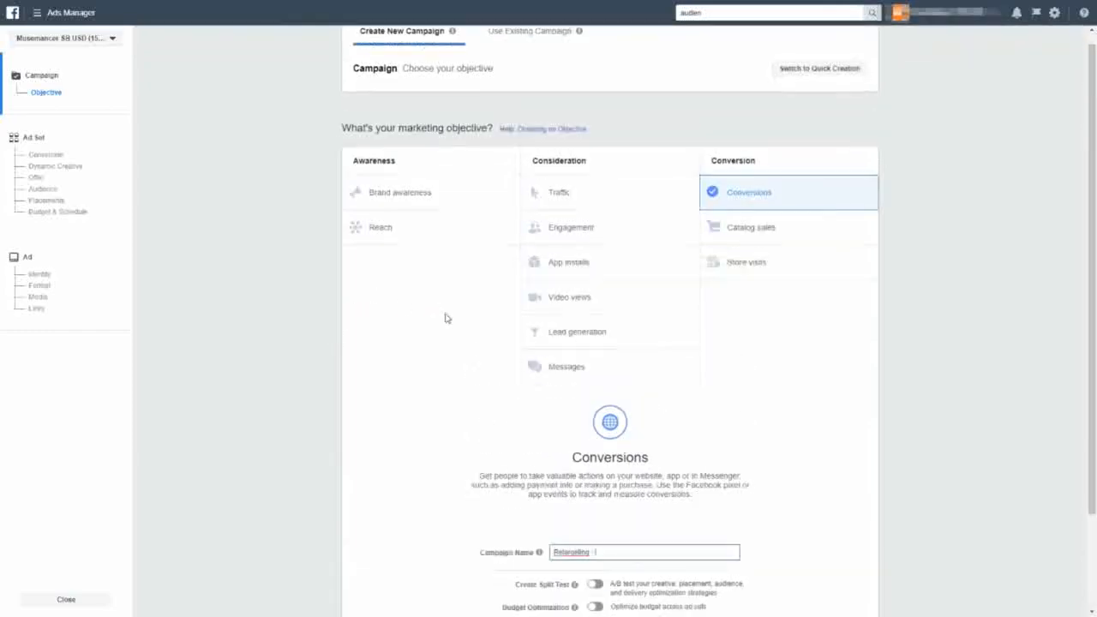
left_click(35, 599)
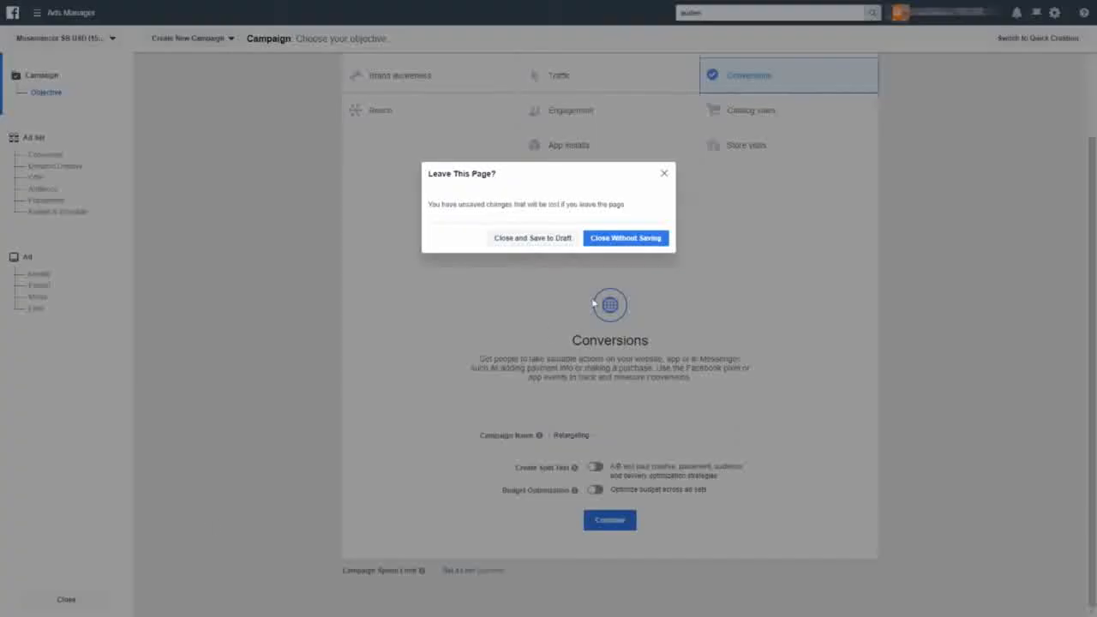
left_click(609, 241)
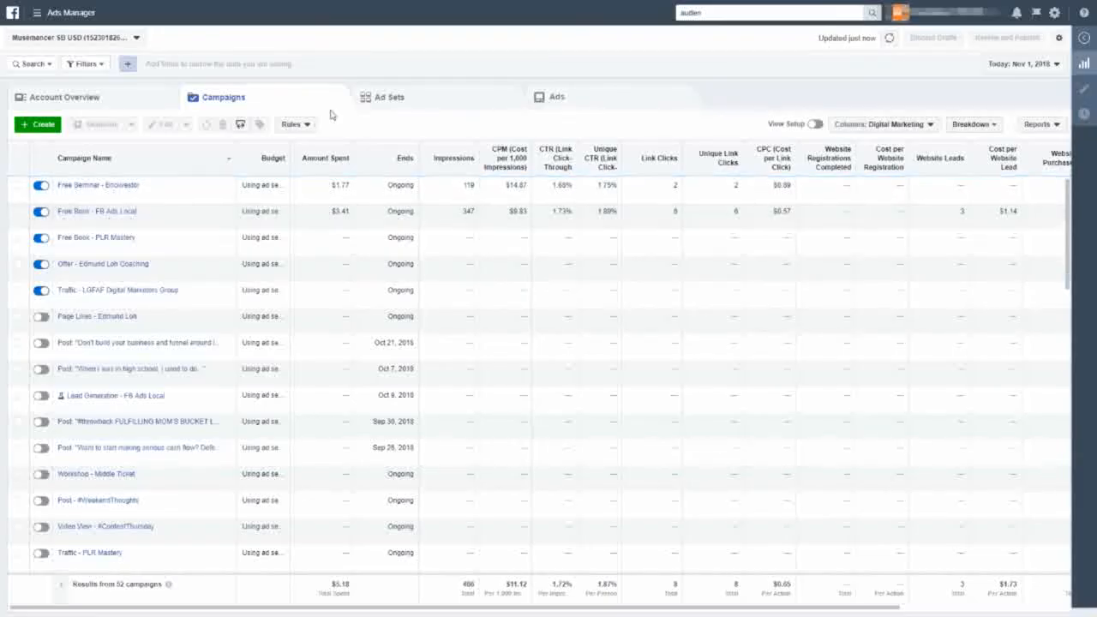
- Open the "Retargeting - 9BUCKSPLR" ad set of the "Free Book - PLR Mastery" campaign for editing
left_click(18, 237)
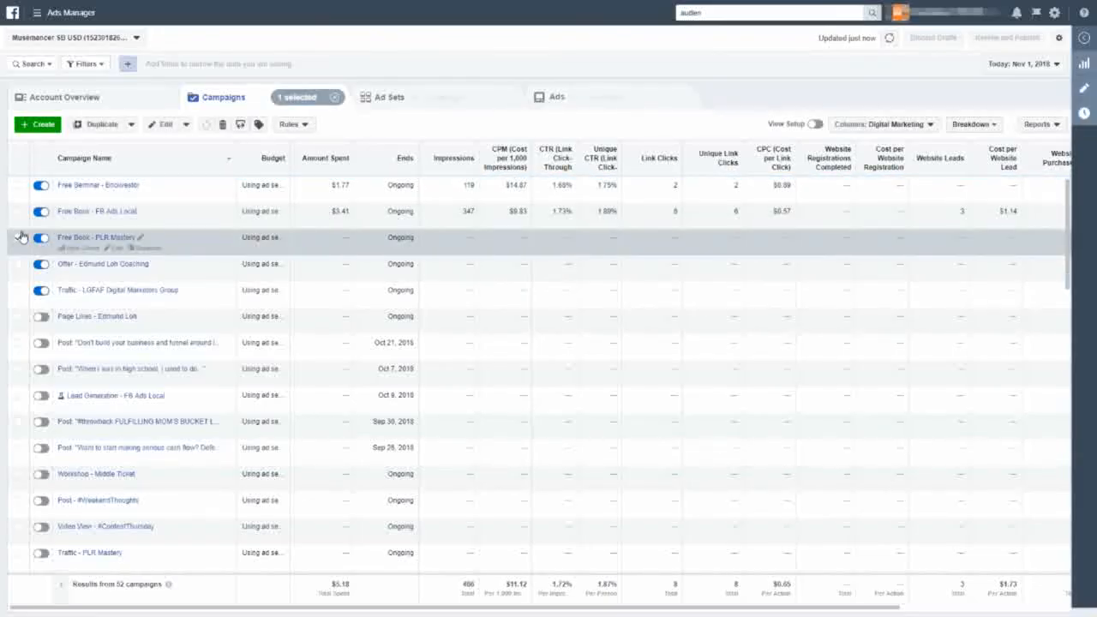
left_click(428, 98)
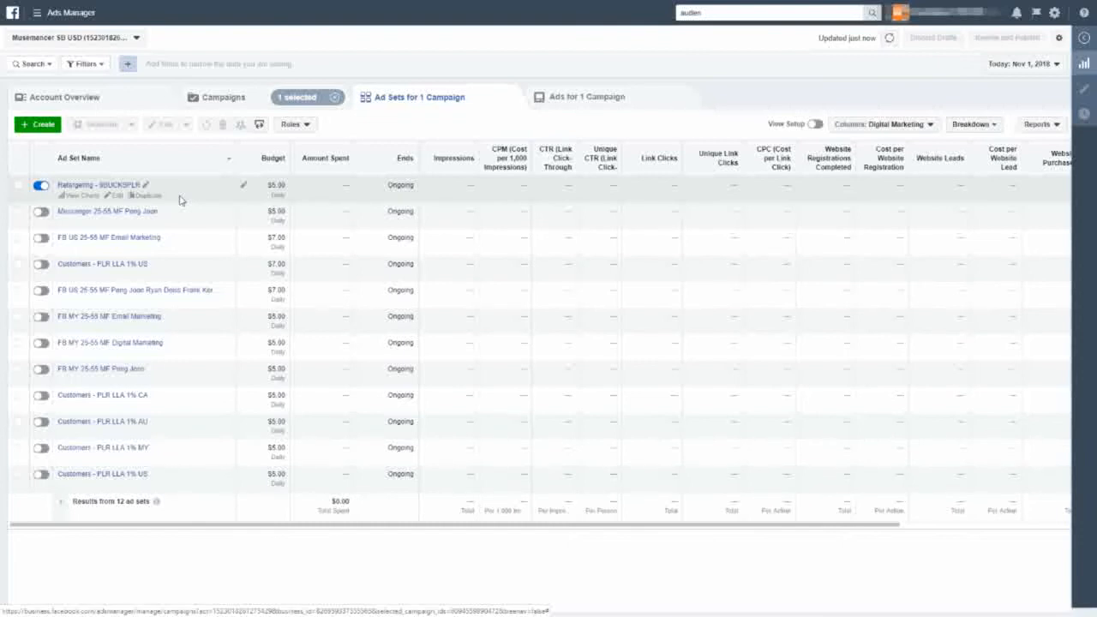
left_click(18, 186)
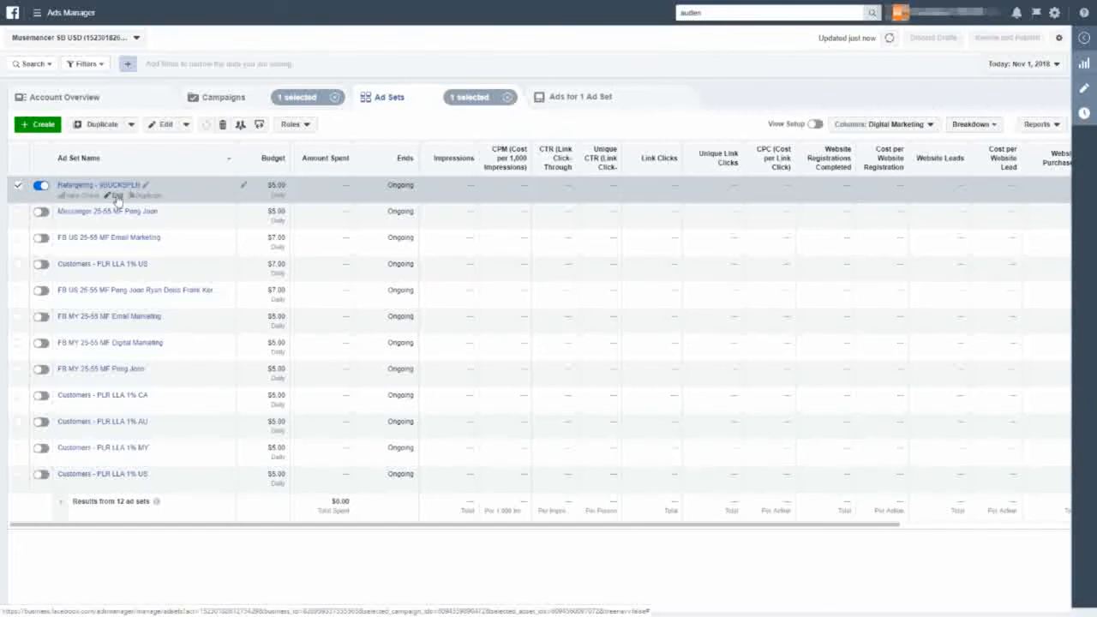
left_click(117, 196)
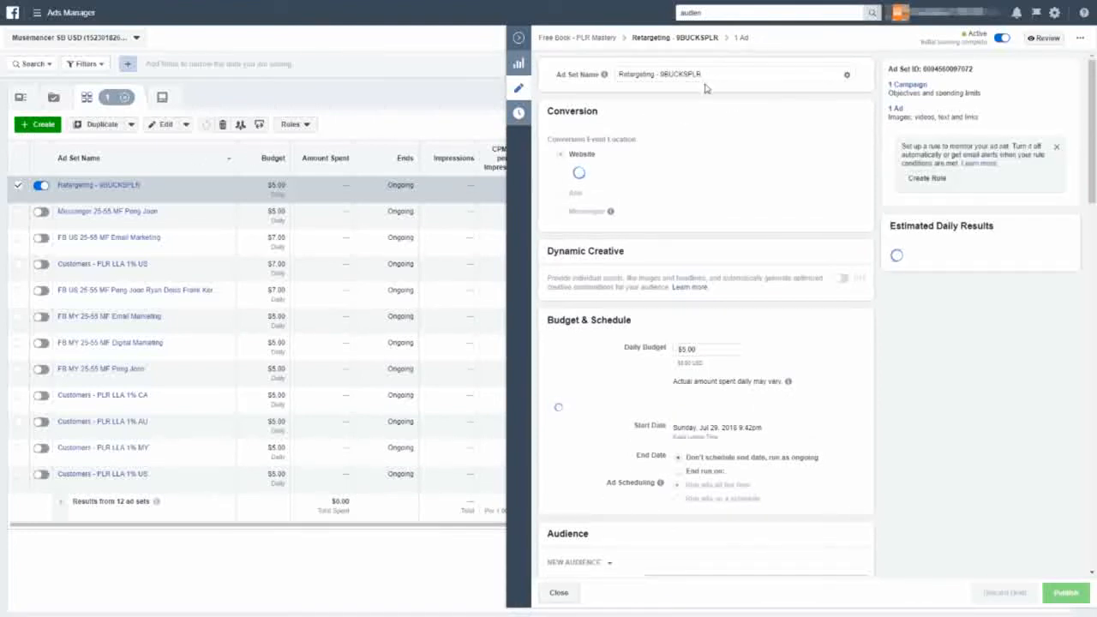
- Examine the retargeting ad set's name, conversion event, budget and custom audience settings
left_click(640, 75)
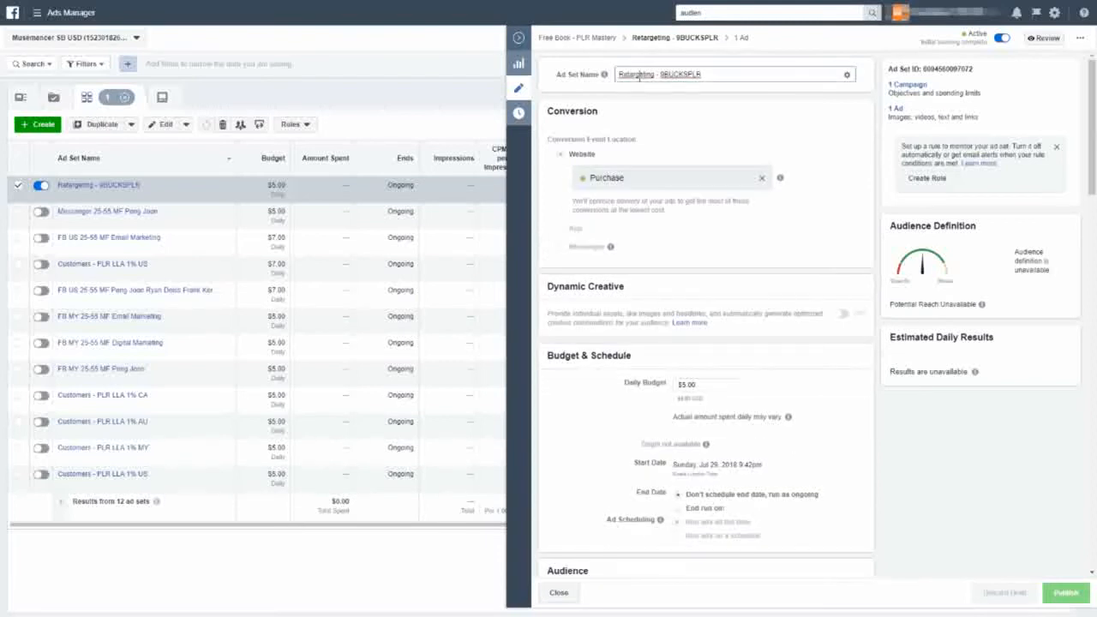
left_click(646, 115)
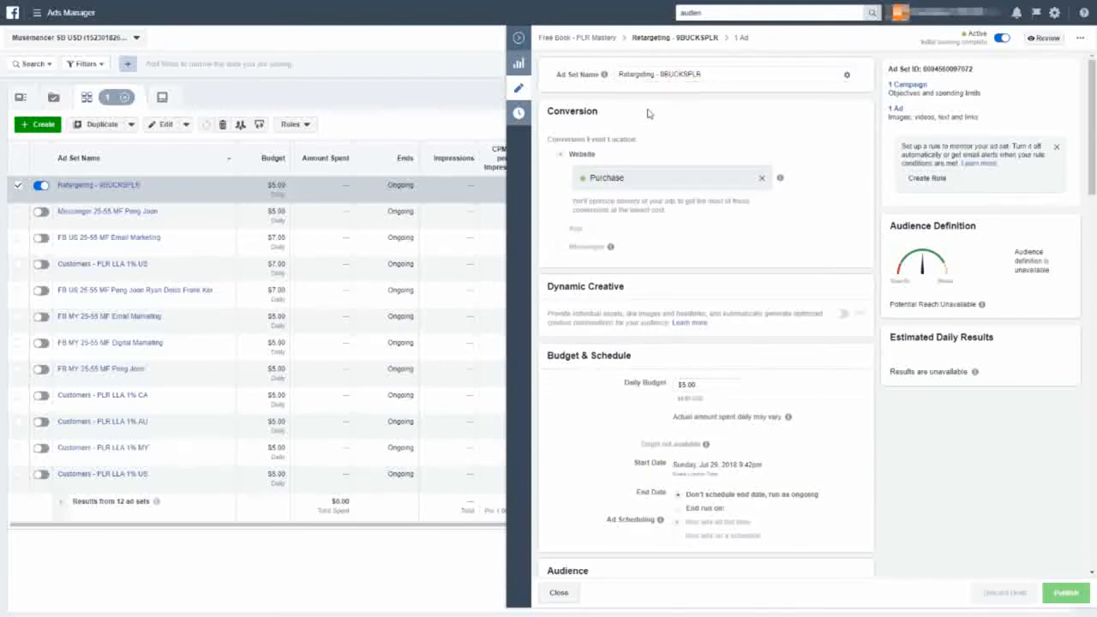
double_click(629, 176)
left_click(626, 147)
scroll(716, 169, "down", 2)
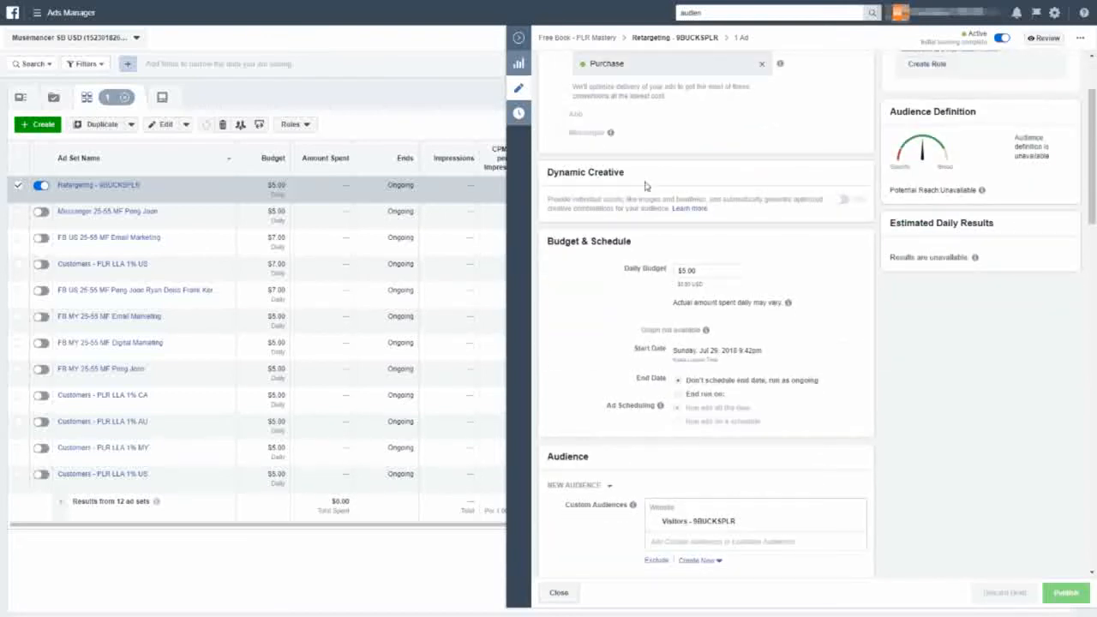
- Examine the existing custom audiences that can be added to the retargeting ad set's Custom Audiences setting
scroll(640, 208, "down", 1)
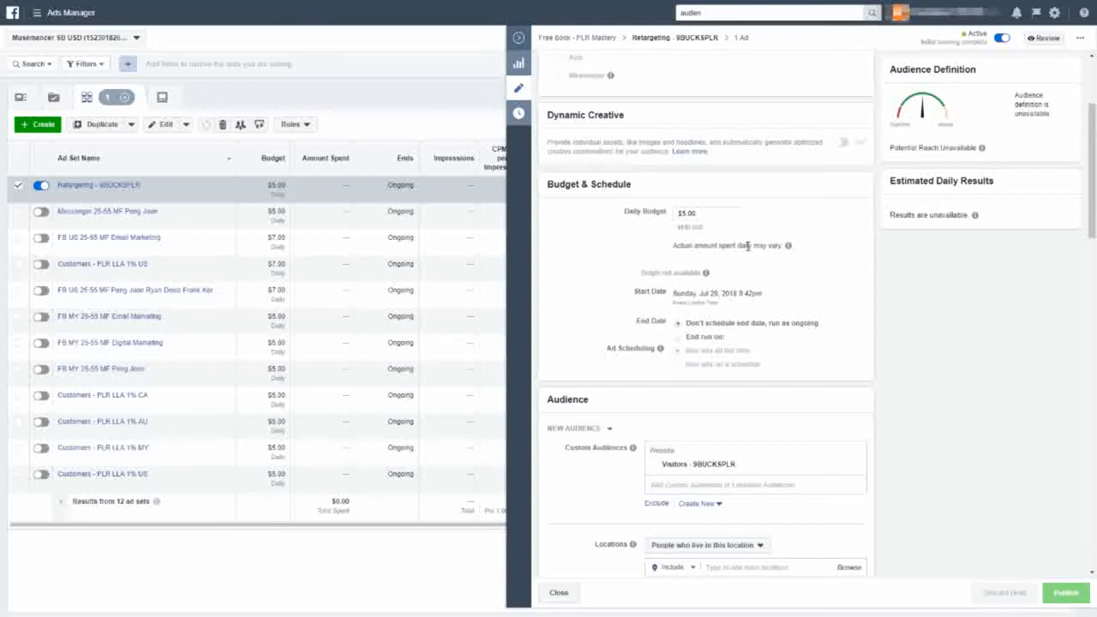
scroll(747, 245, "down", 3)
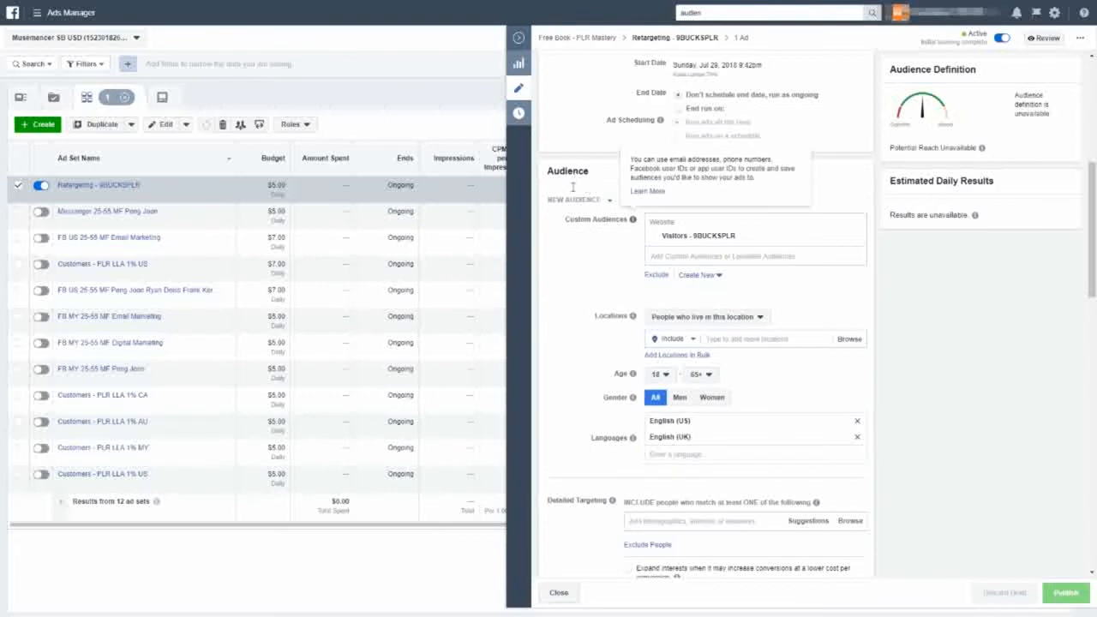
left_click(686, 257)
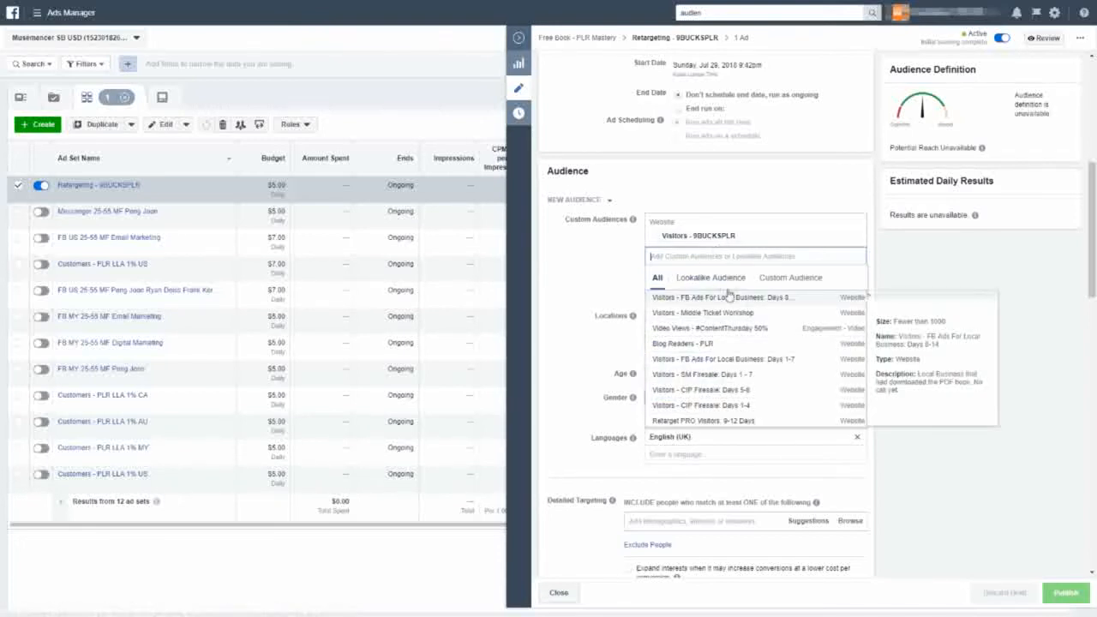
left_click(767, 279)
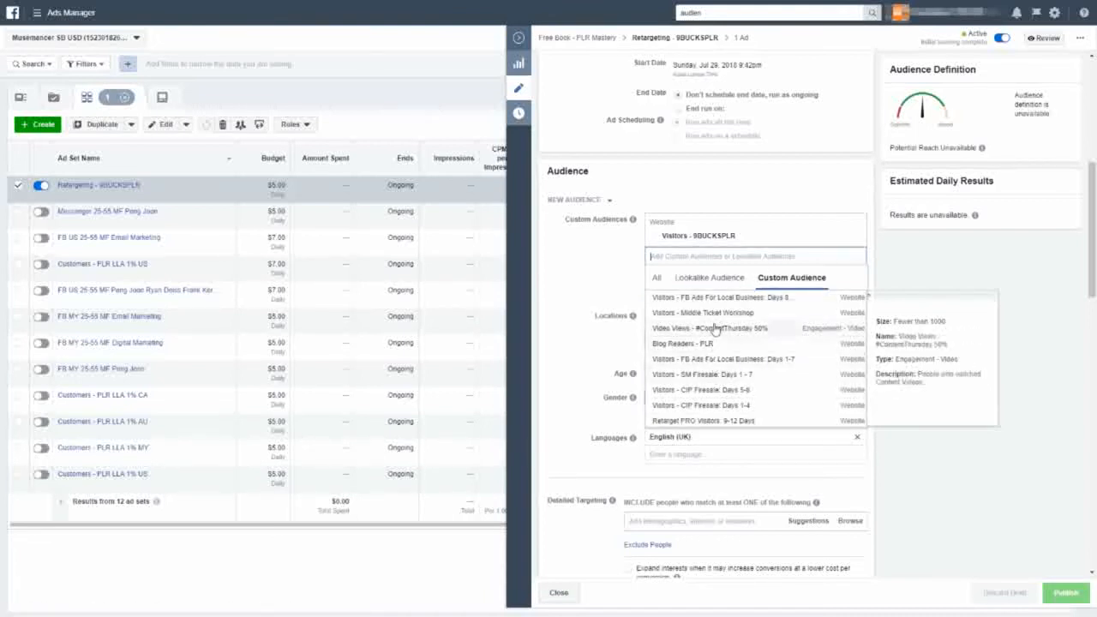
scroll(696, 368, "down", 3)
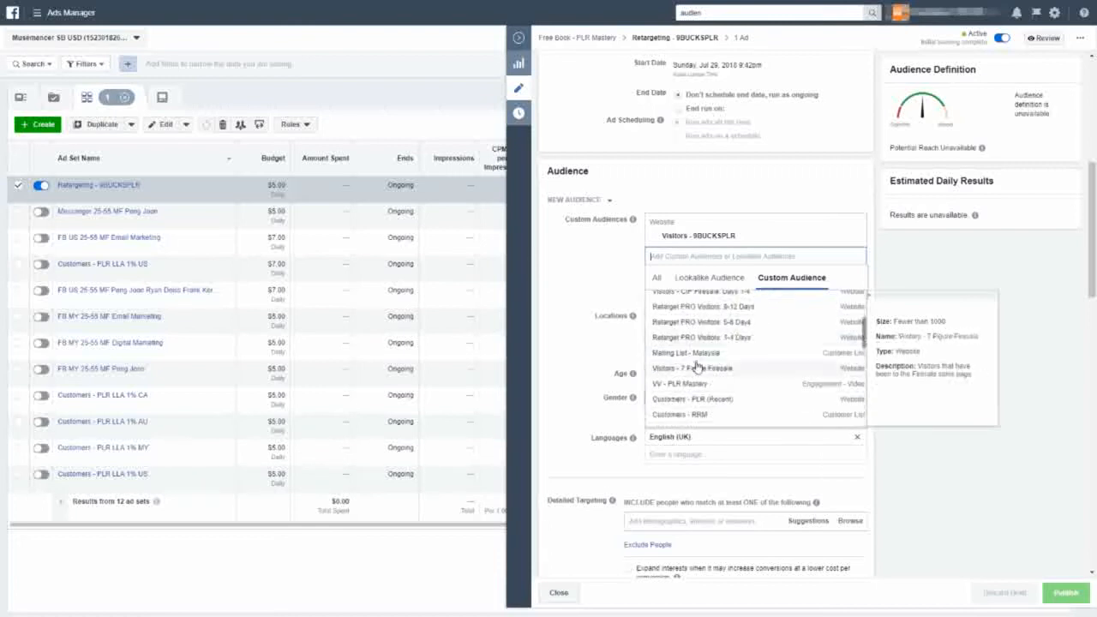
scroll(696, 366, "down", 5)
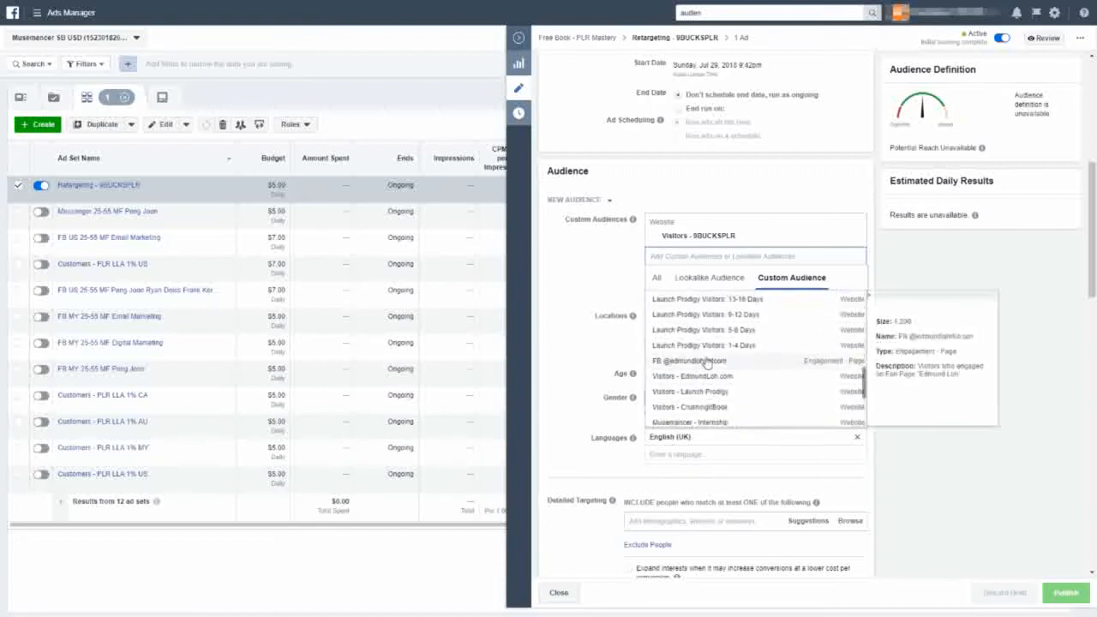
scroll(707, 364, "up", 5)
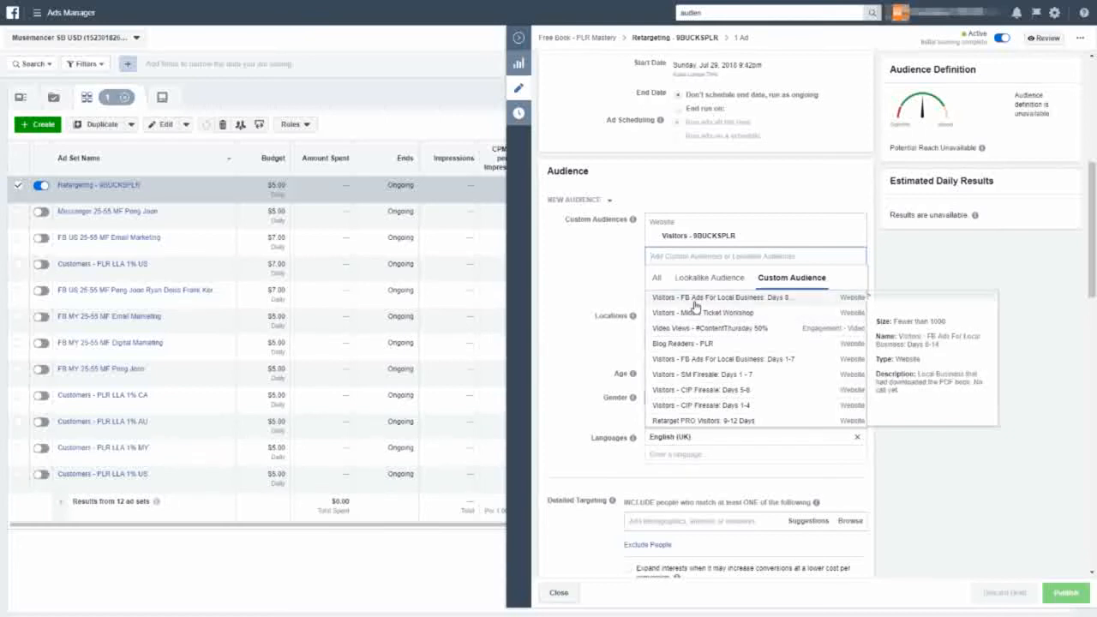
left_click(611, 271)
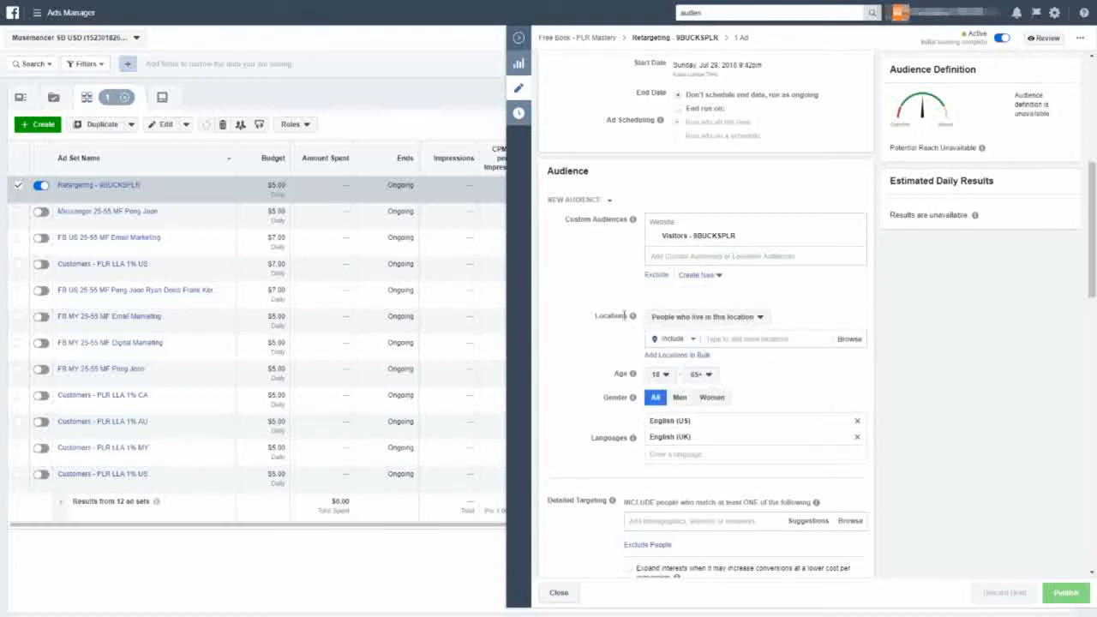
- Try adding the Worldwide region to the ad set's locations, and remove it again
left_click(724, 339)
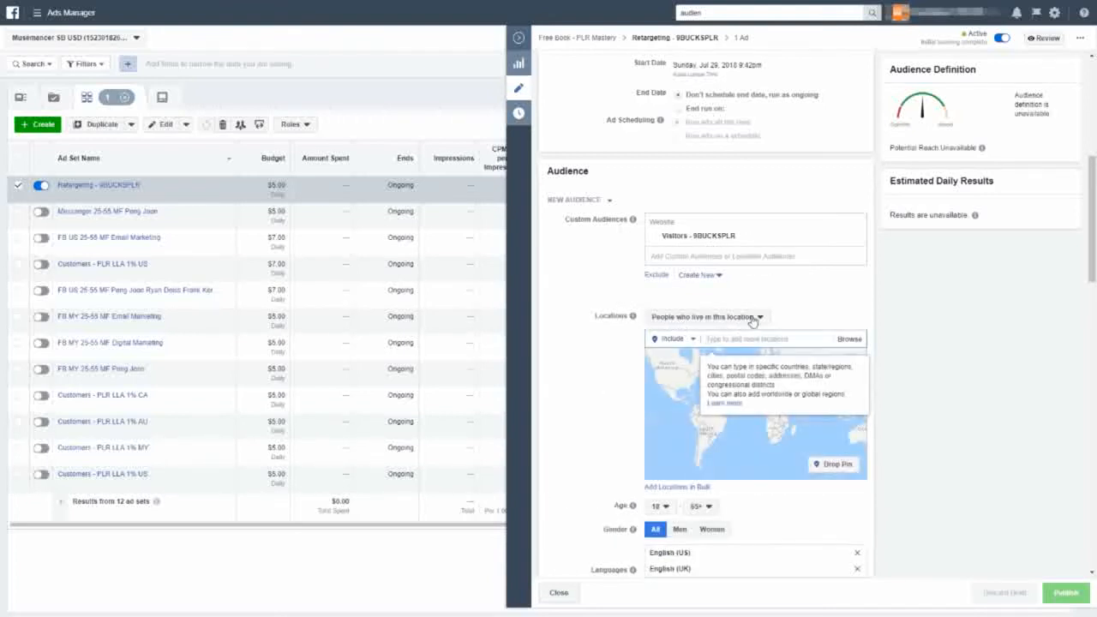
type("sot")
type("ldwide")
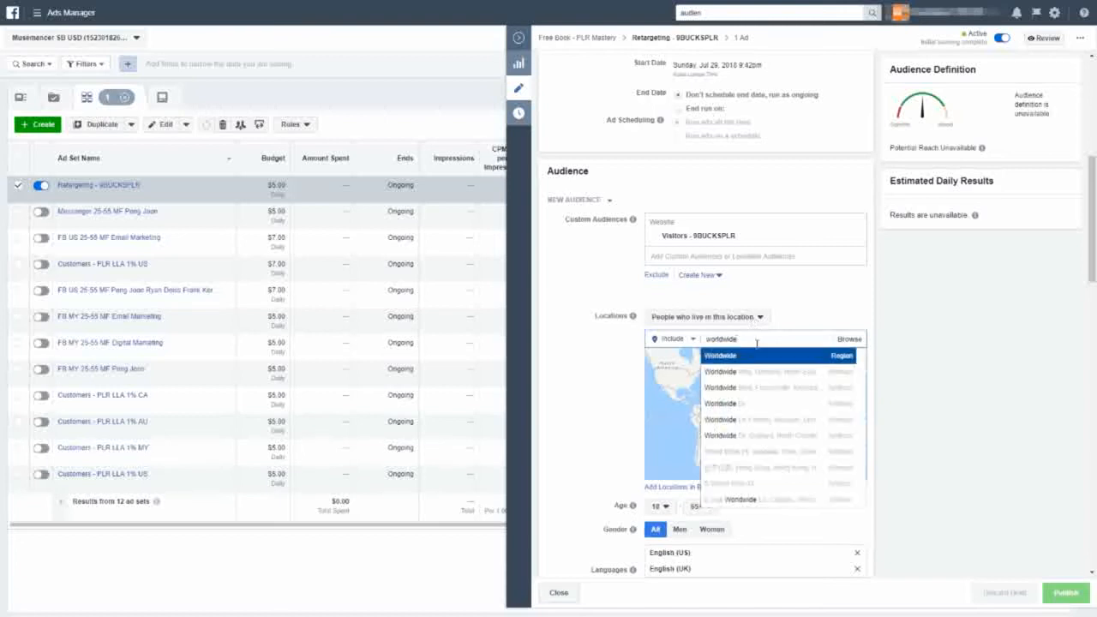
left_click(742, 354)
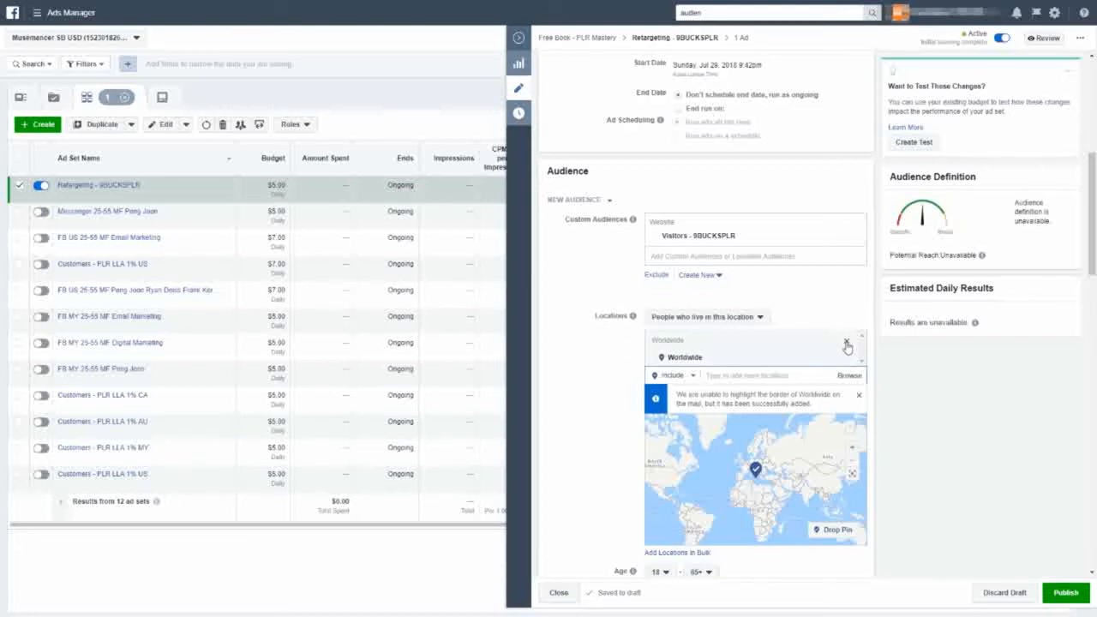
left_click(846, 344)
- Examine the ad set's age, gender, language, detailed targeting, custom audience and placement settings
scroll(582, 438, "down", 1)
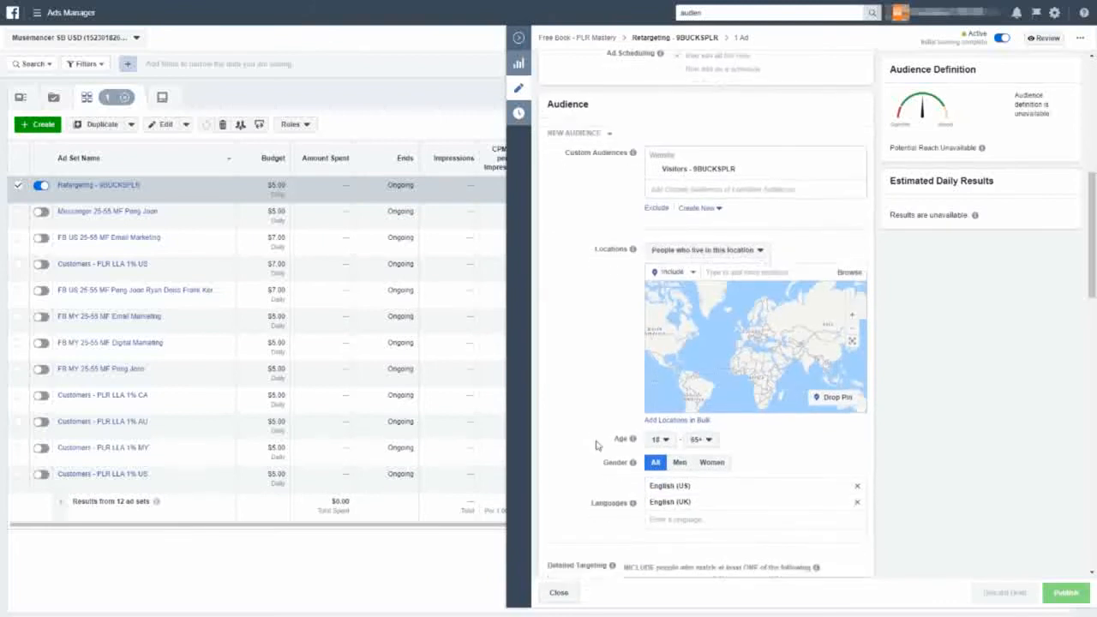
scroll(598, 444, "down", 1)
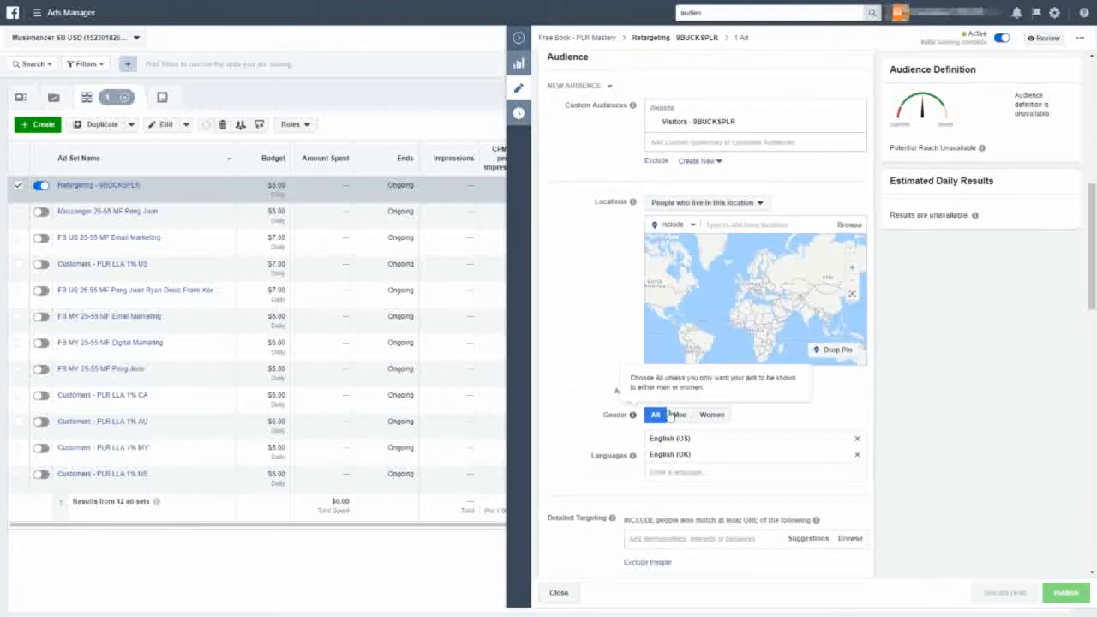
scroll(659, 403, "down", 2)
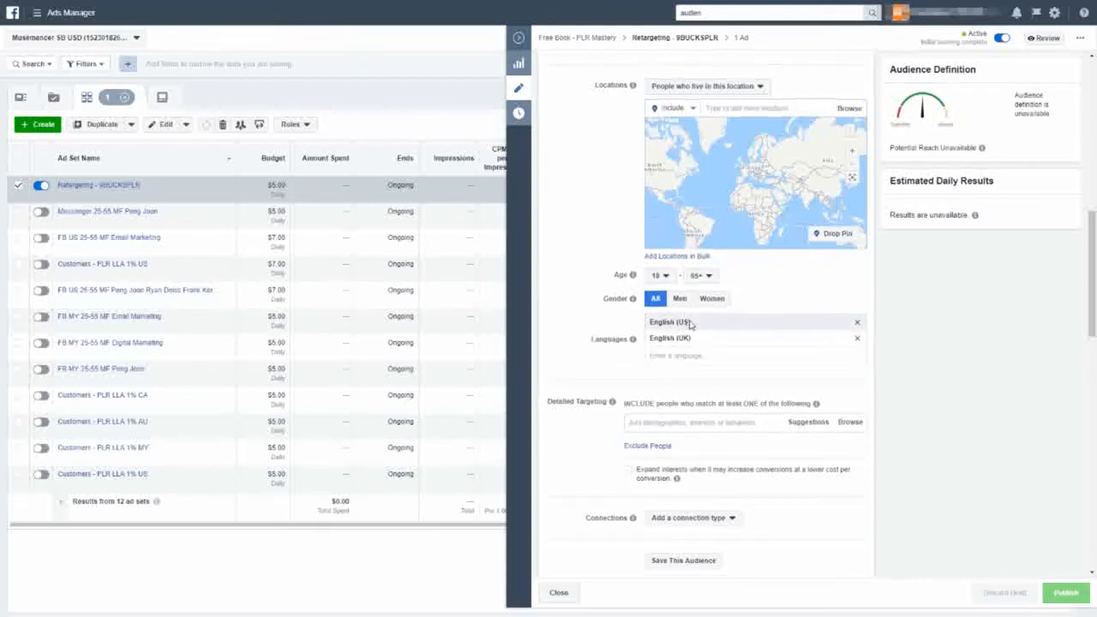
scroll(689, 330, "down", 2)
scroll(688, 323, "down", 1)
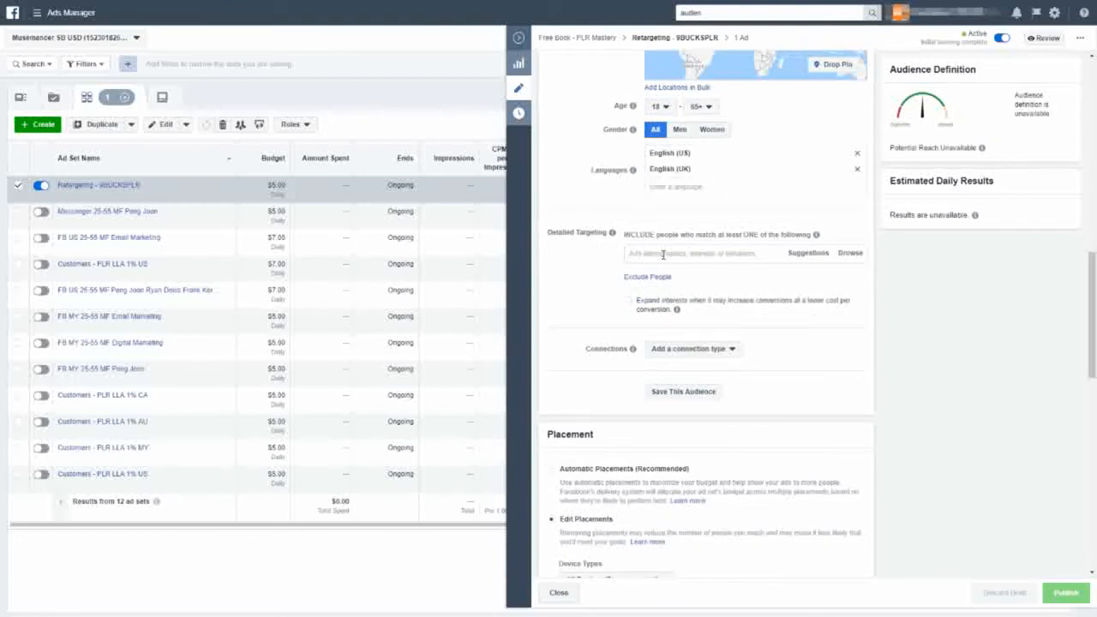
scroll(662, 255, "up", 10)
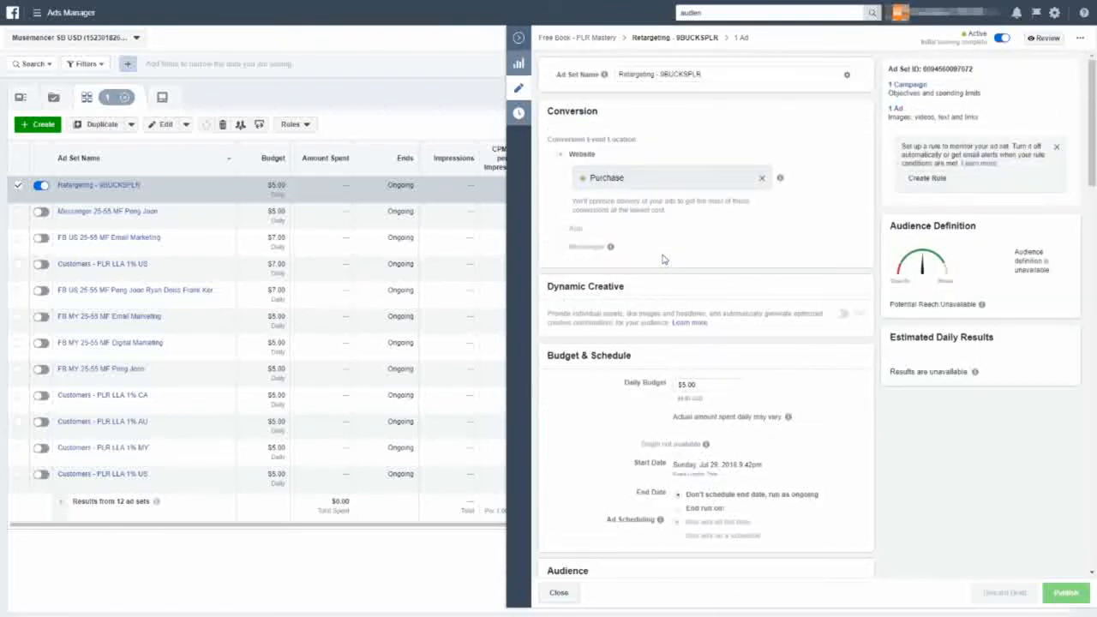
scroll(662, 259, "down", 7)
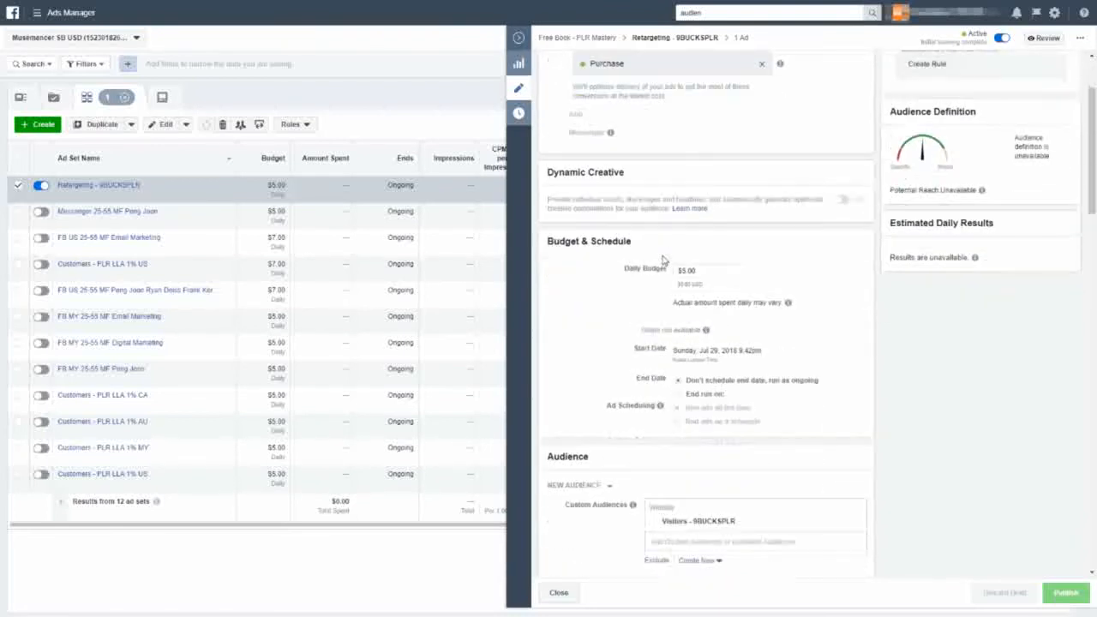
left_click_drag(564, 219, 636, 218)
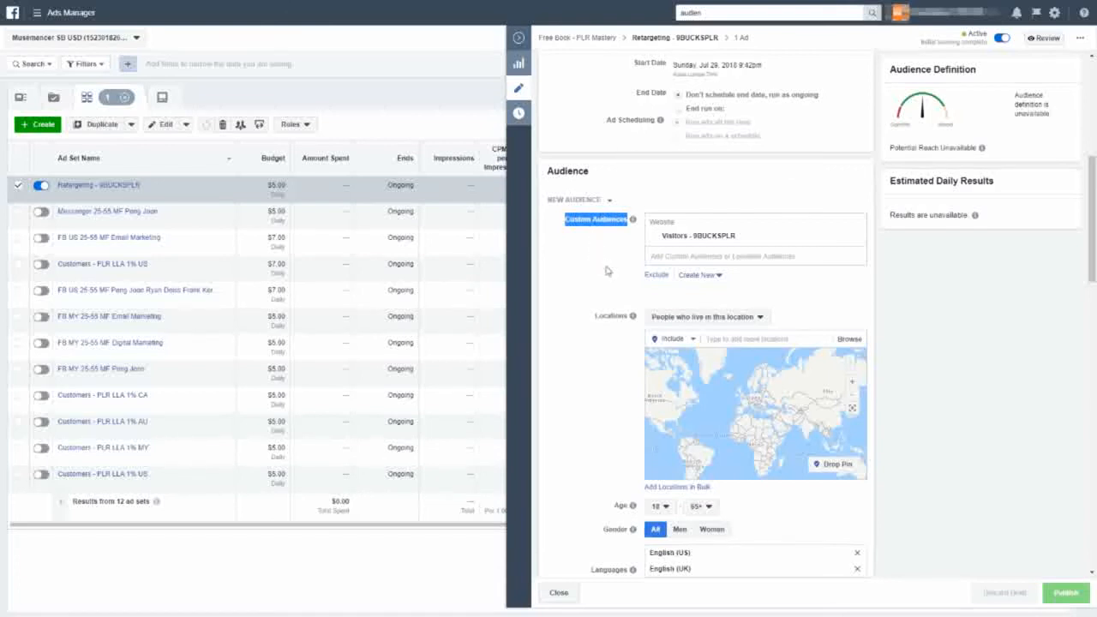
scroll(628, 289, "down", 9)
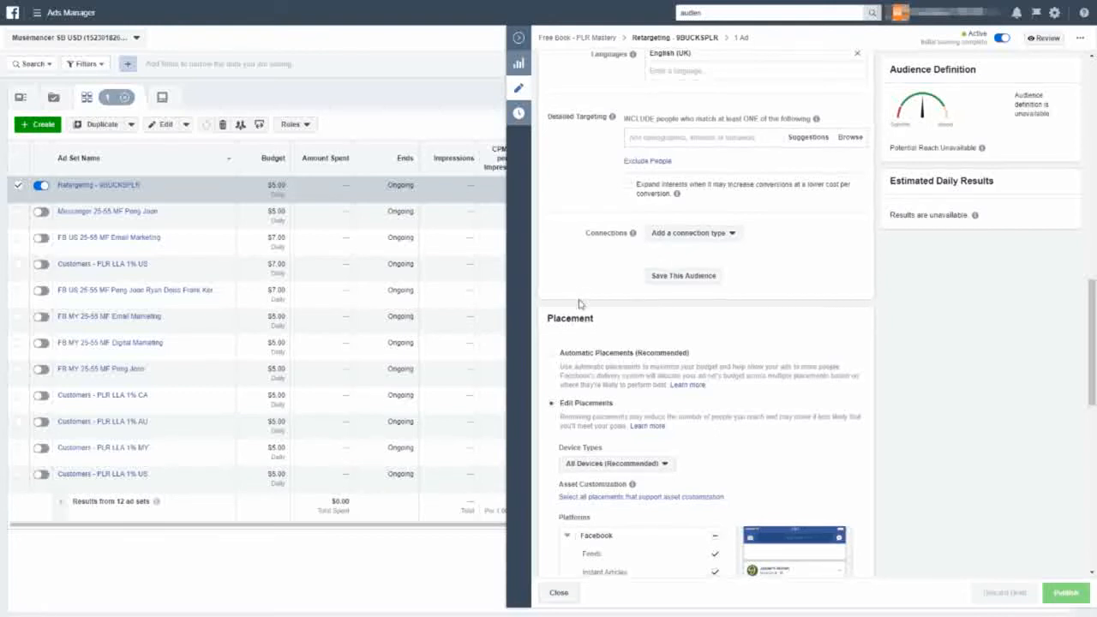
scroll(581, 302, "down", 4)
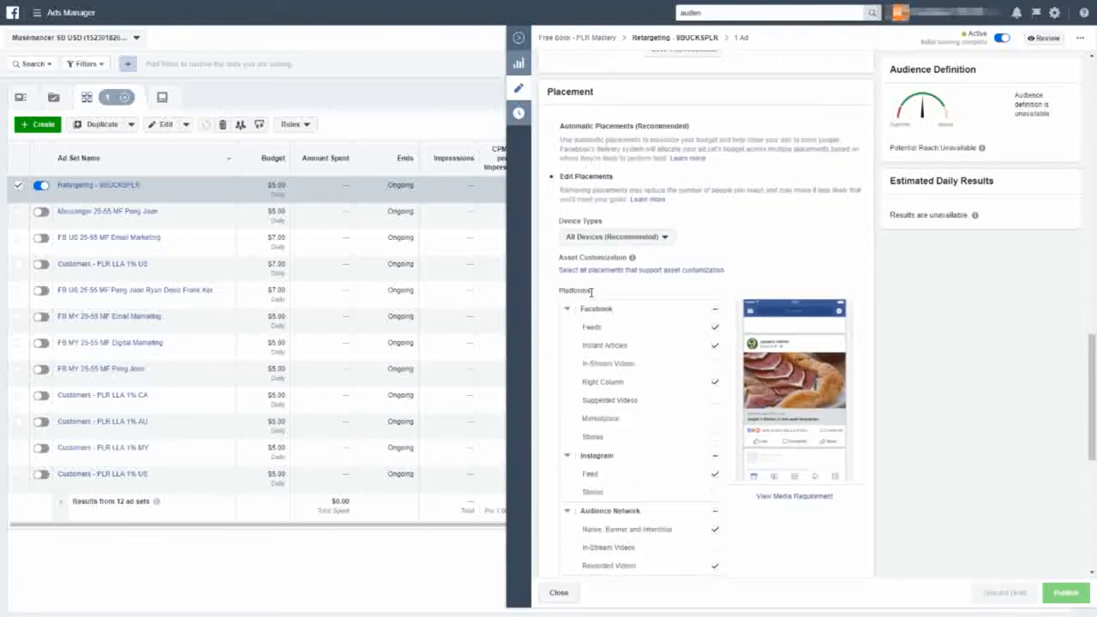
scroll(591, 291, "down", 1)
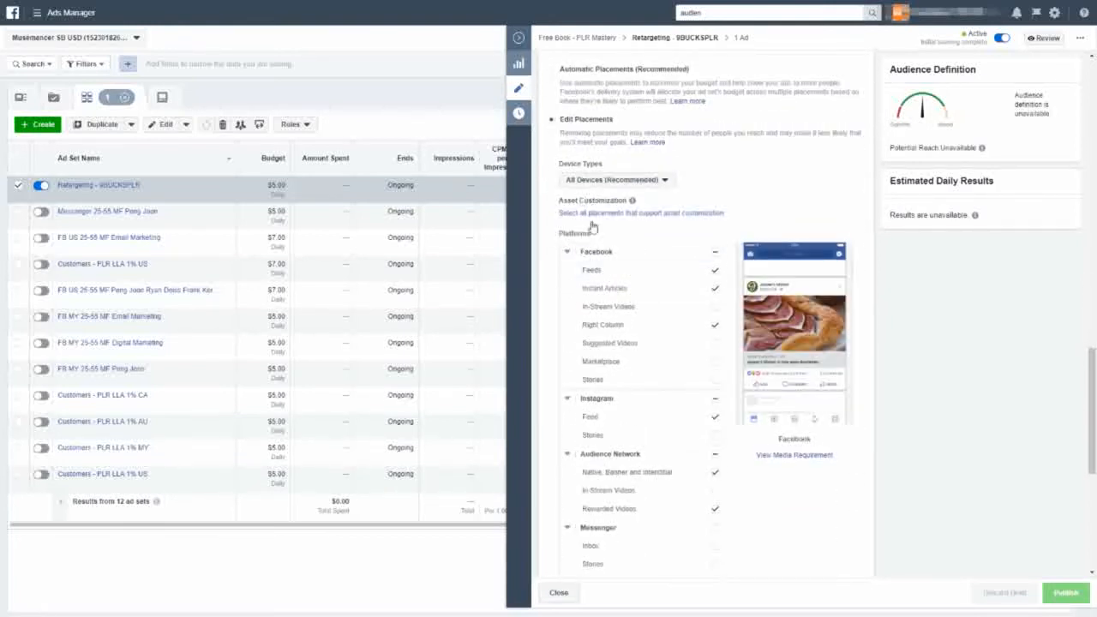
- Try changing the ad set's platforms by clearing all Facebook placements and selecting the Instagram and Messenger placements
left_click(714, 471)
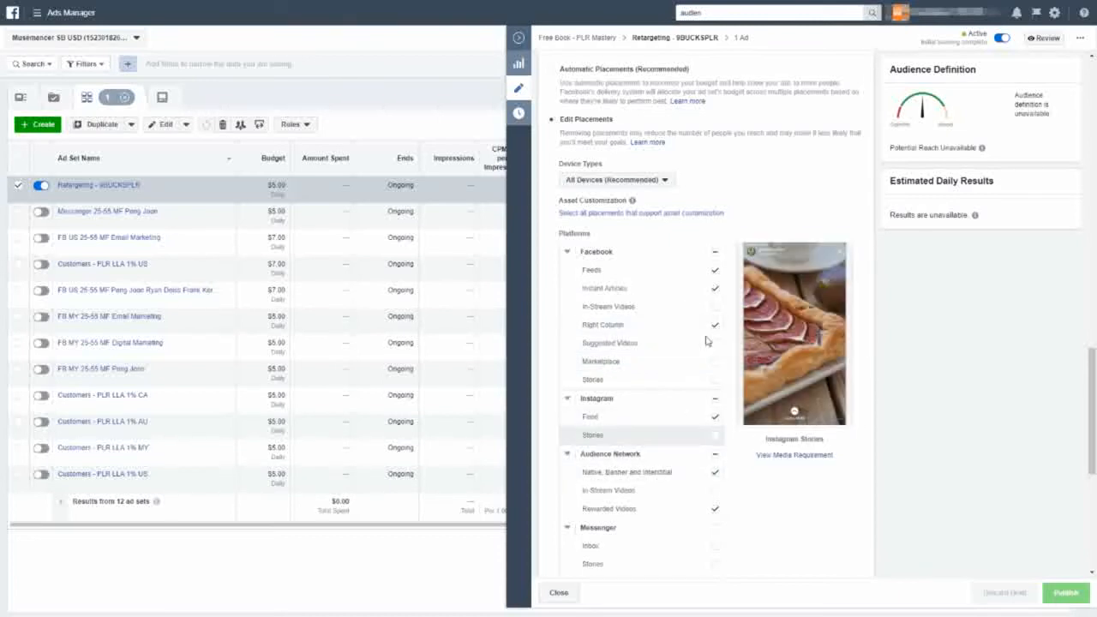
left_click(714, 255)
left_click(713, 256)
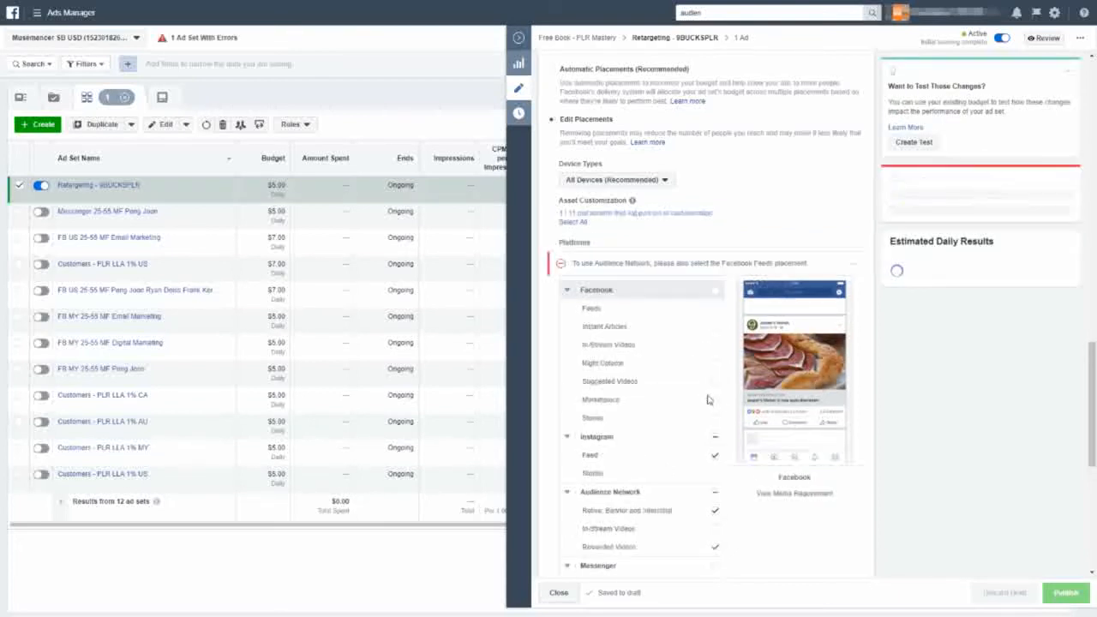
scroll(698, 368, "down", 2)
left_click(716, 332)
left_click(715, 332)
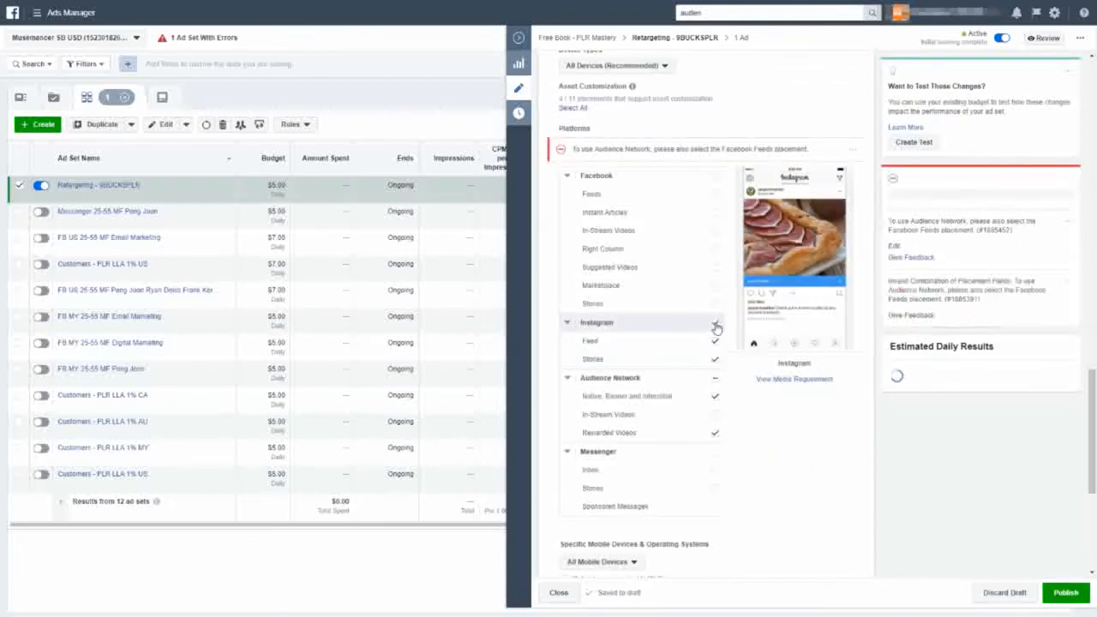
left_click(715, 382)
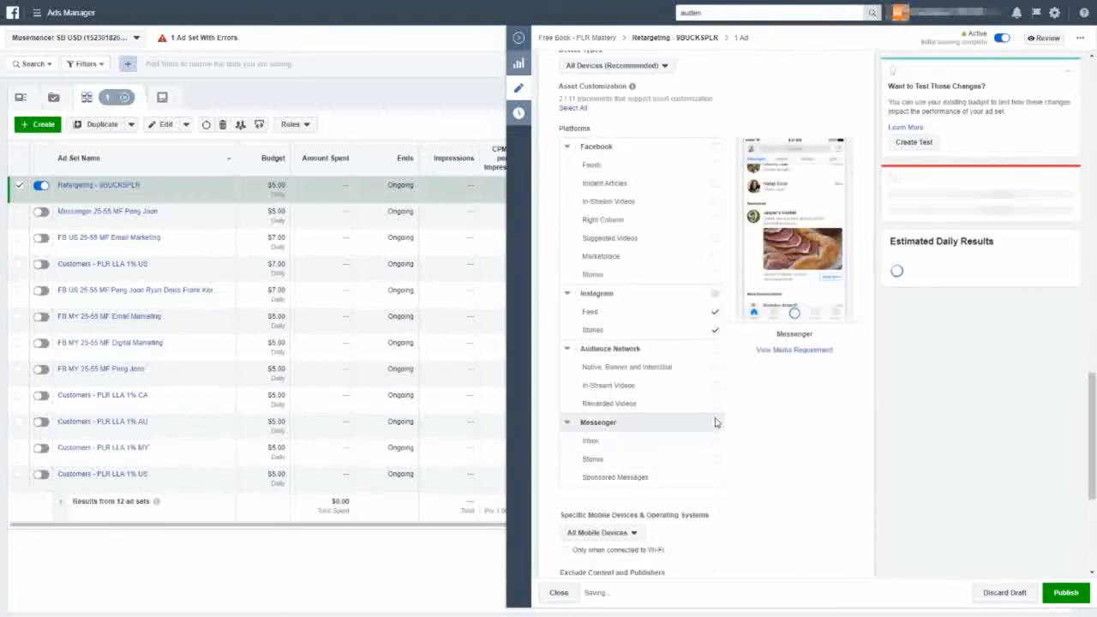
left_click(719, 426)
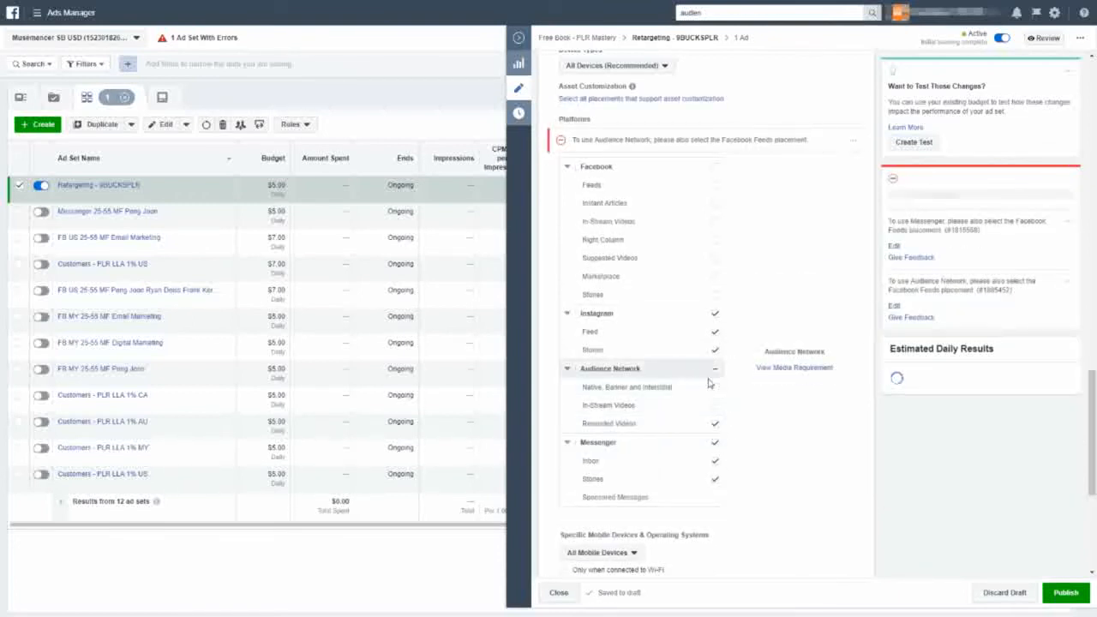
- Check the ad set's Optimization & Delivery settings, and discard the draft changes to the ad set
scroll(692, 402, "down", 1)
scroll(692, 402, "down", 3)
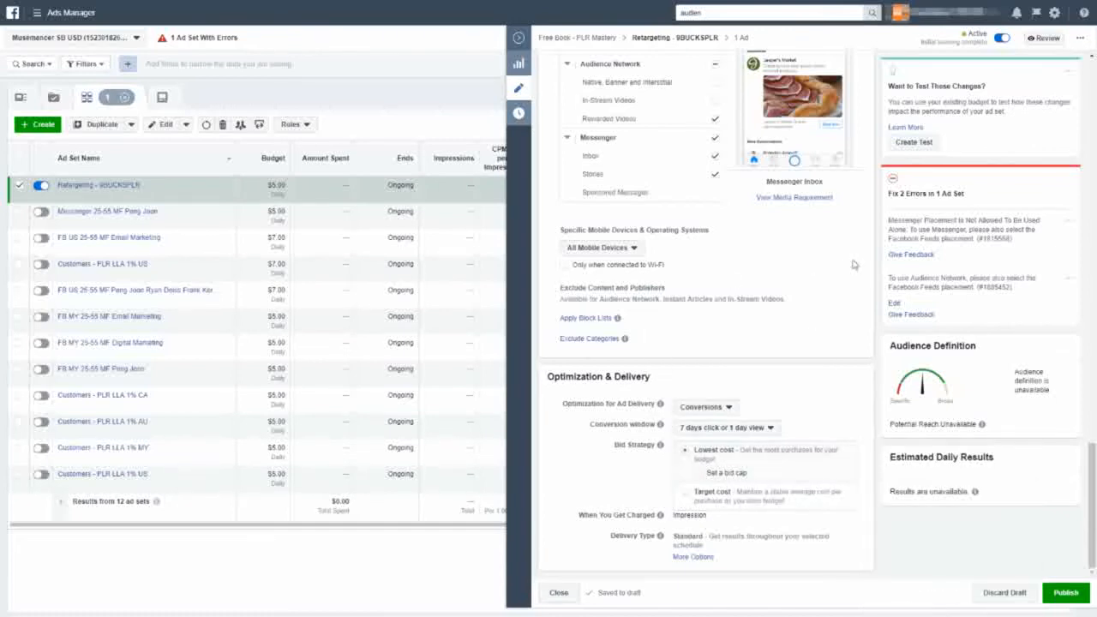
scroll(831, 270, "up", 10)
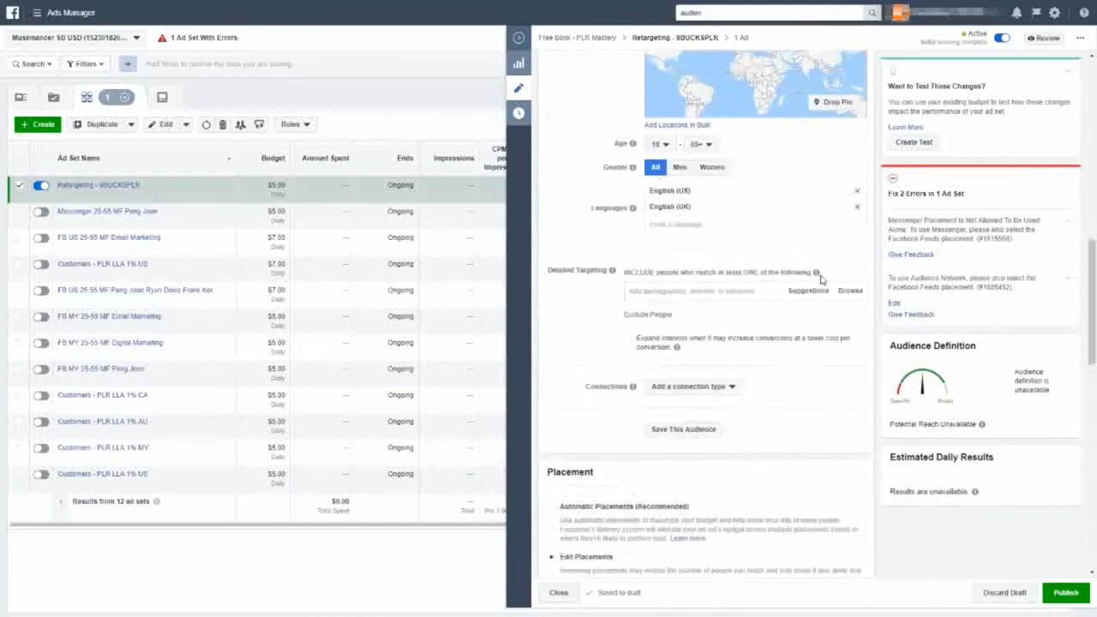
scroll(823, 277, "up", 10)
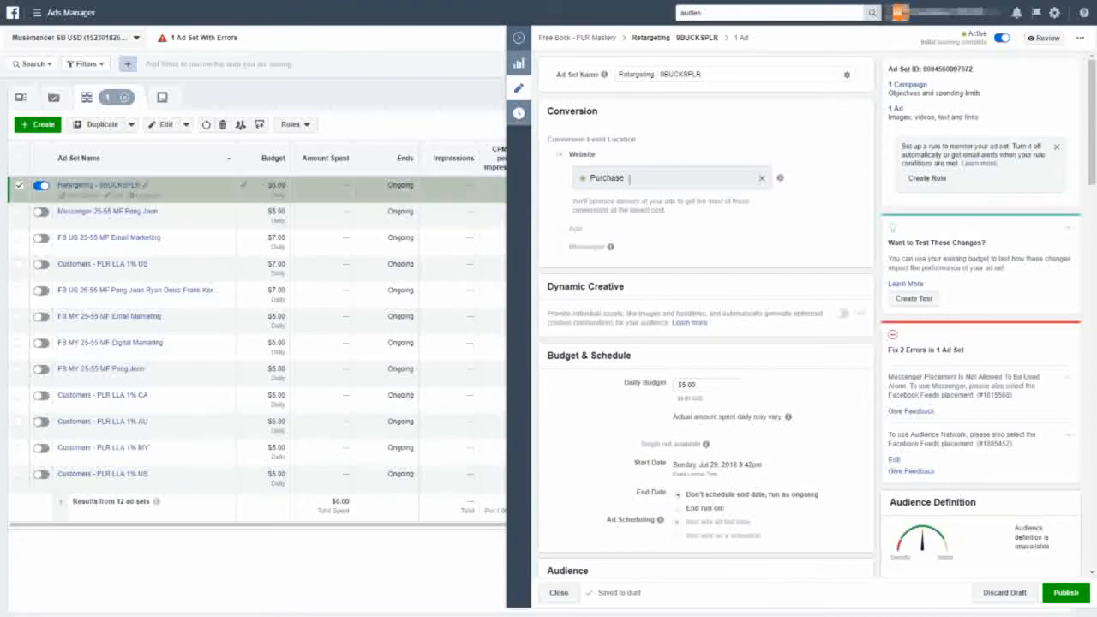
left_click(1004, 592)
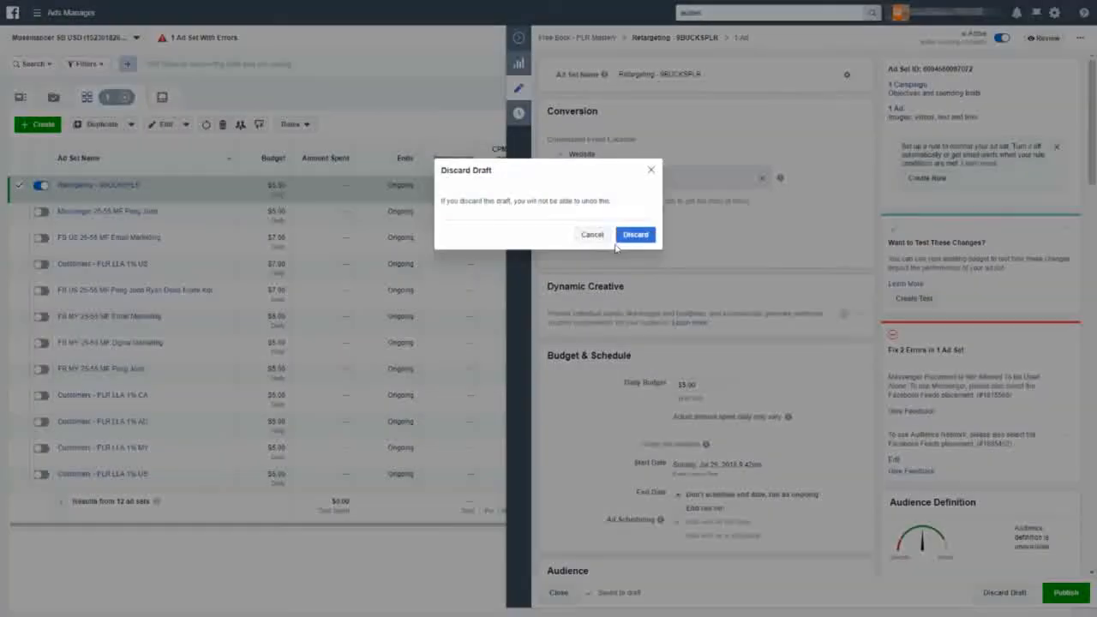
left_click(632, 235)
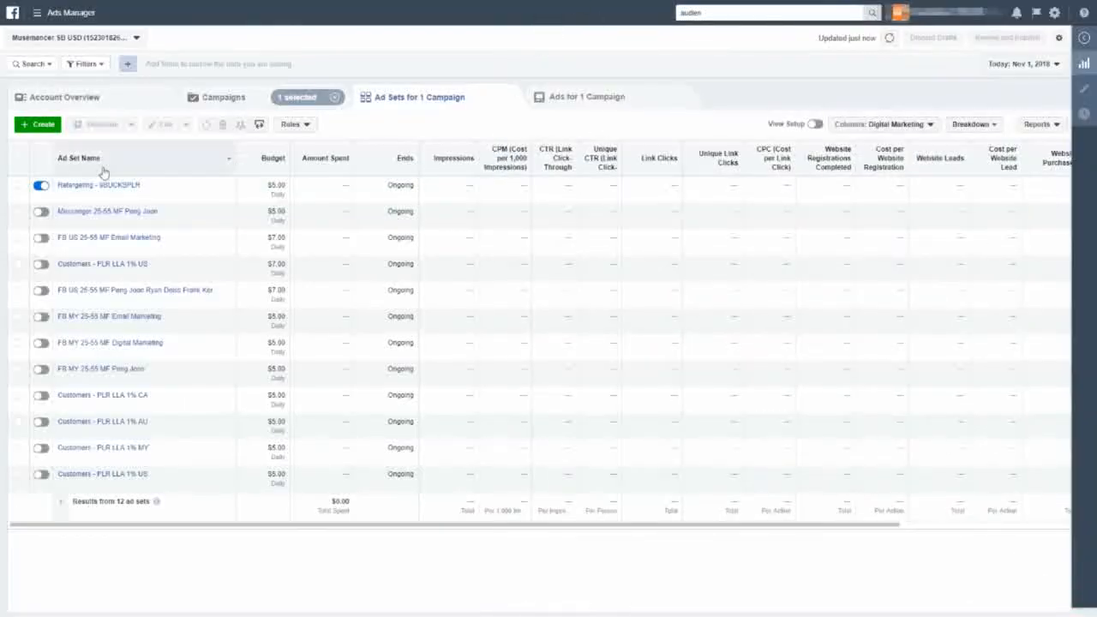
- Open the "9BUCKSPLR 1" ad of the "Retargeting - 9BUCKSPLR" ad set in the editor and review its image and text
left_click(16, 187)
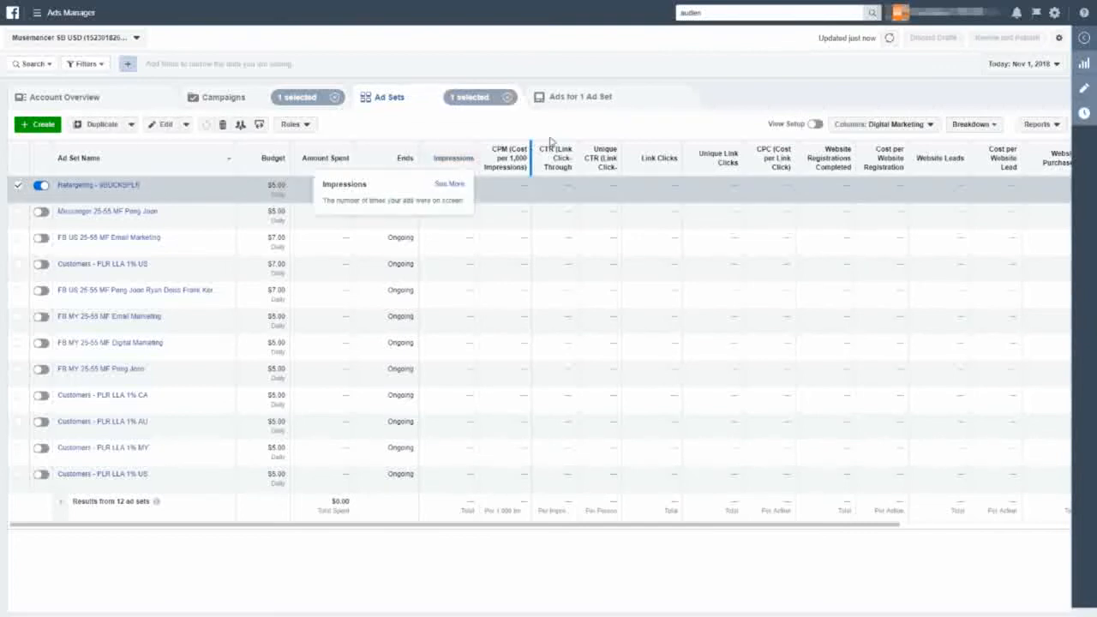
left_click(562, 108)
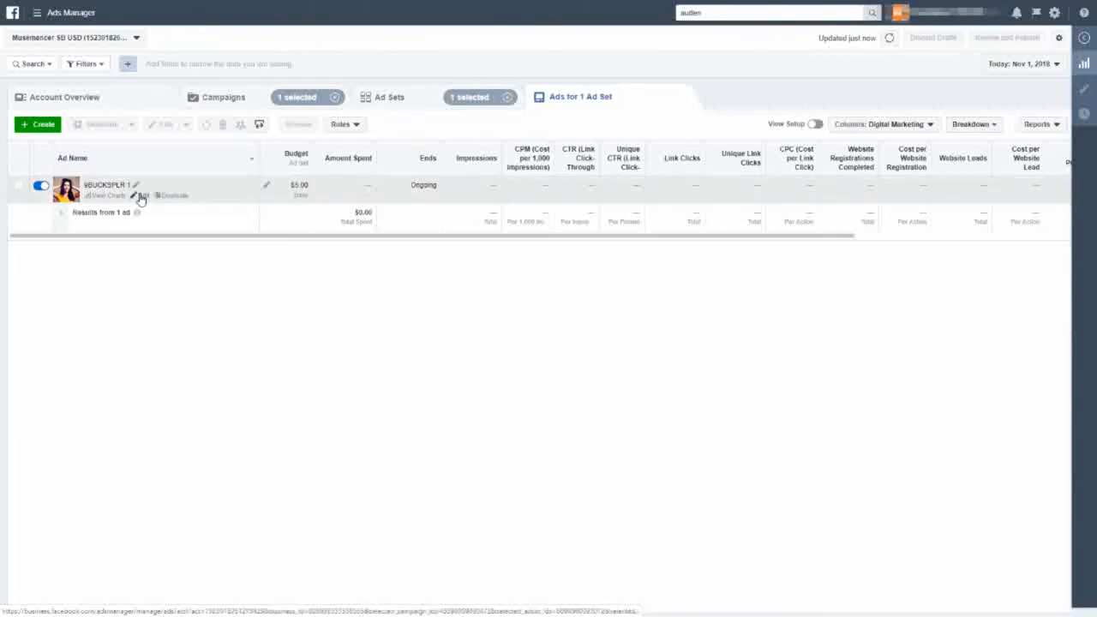
left_click(141, 196)
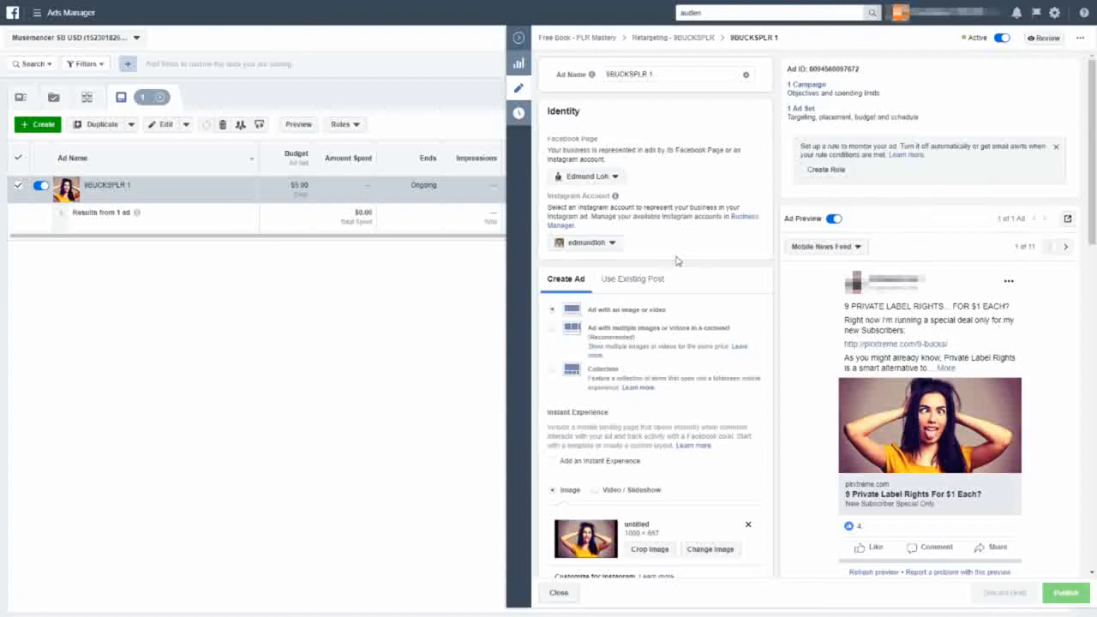
scroll(676, 260, "down", 5)
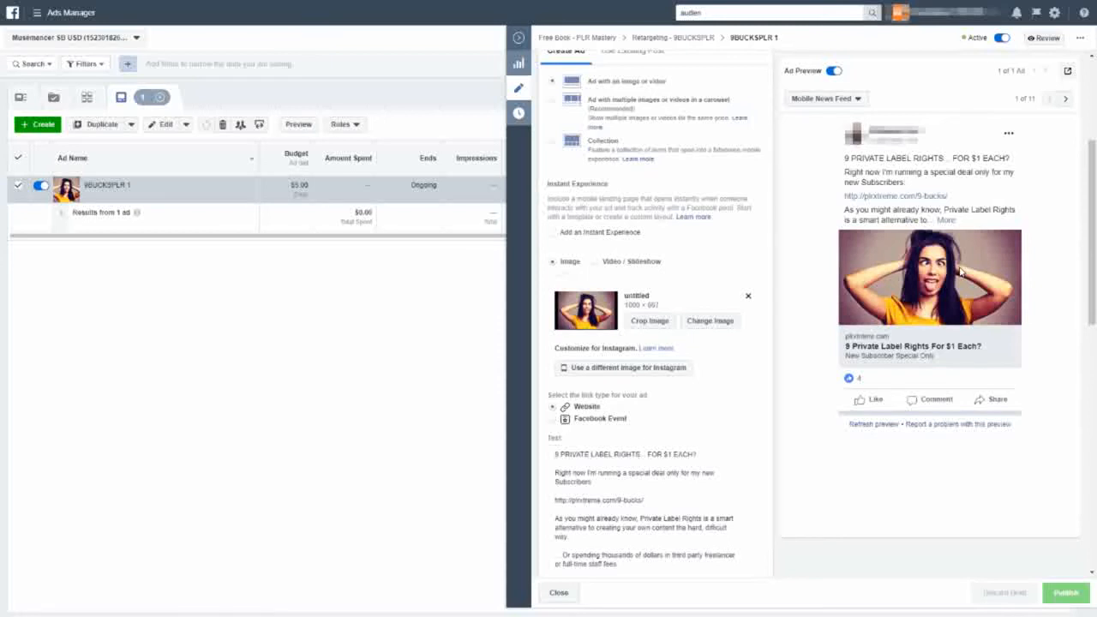
- Read through the ad's full text and switch its preview to Desktop News Feed
scroll(754, 394, "down", 3)
left_click(659, 303)
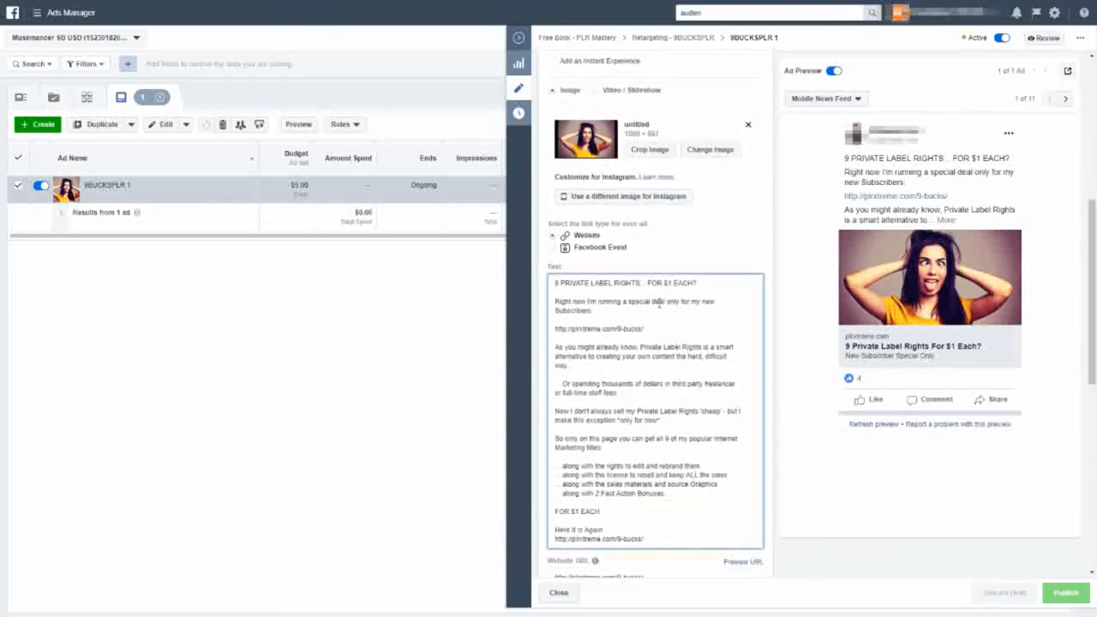
scroll(671, 315, "down", 1)
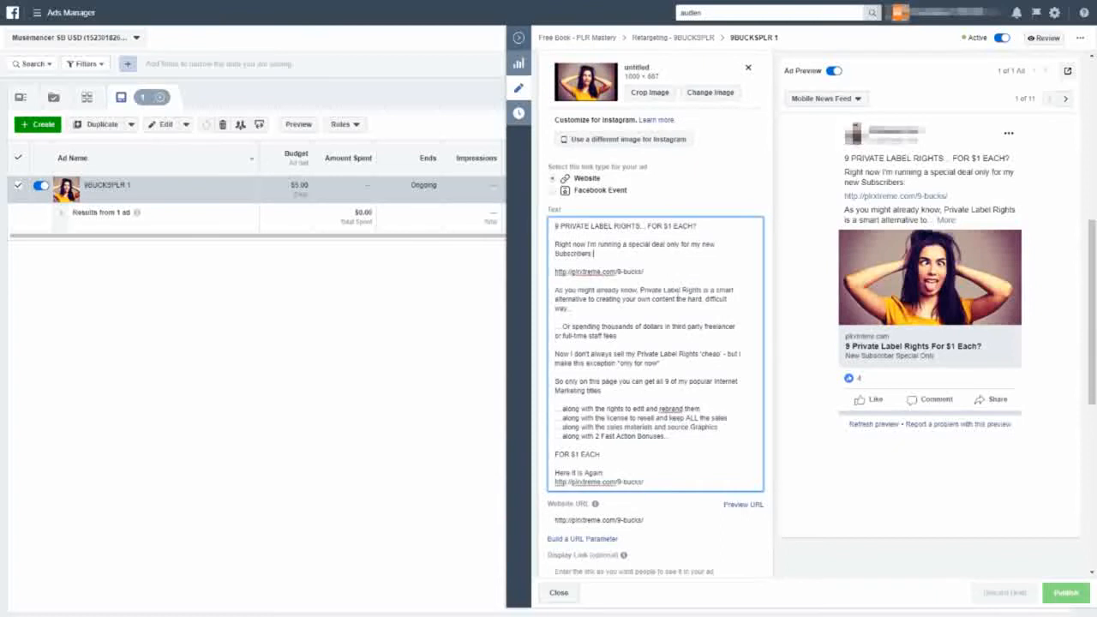
scroll(678, 382, "down", 1)
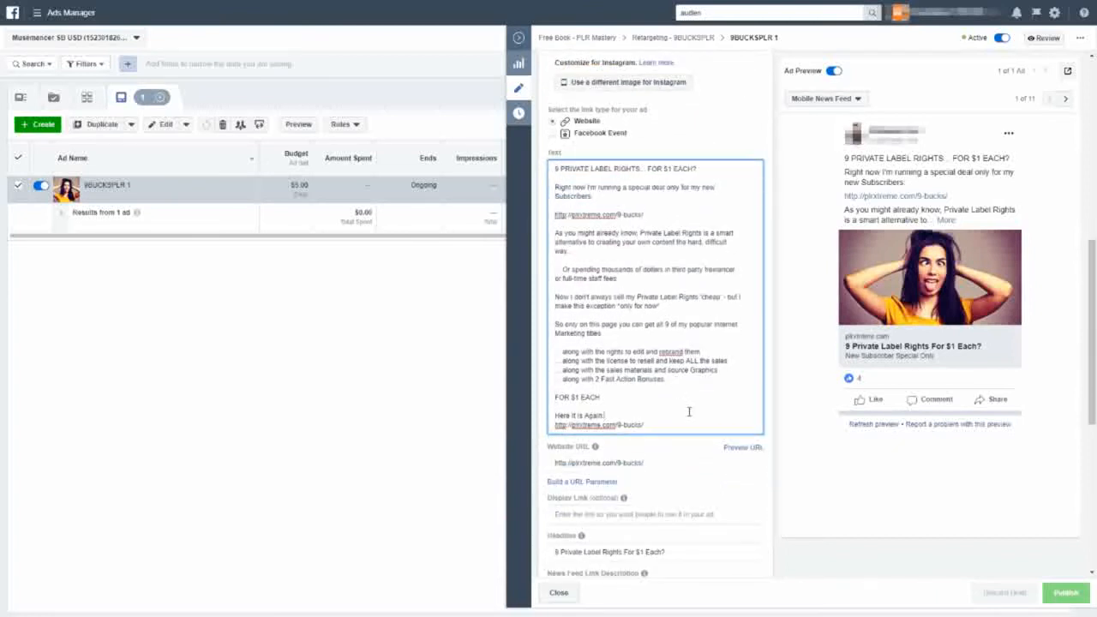
left_click(1066, 99)
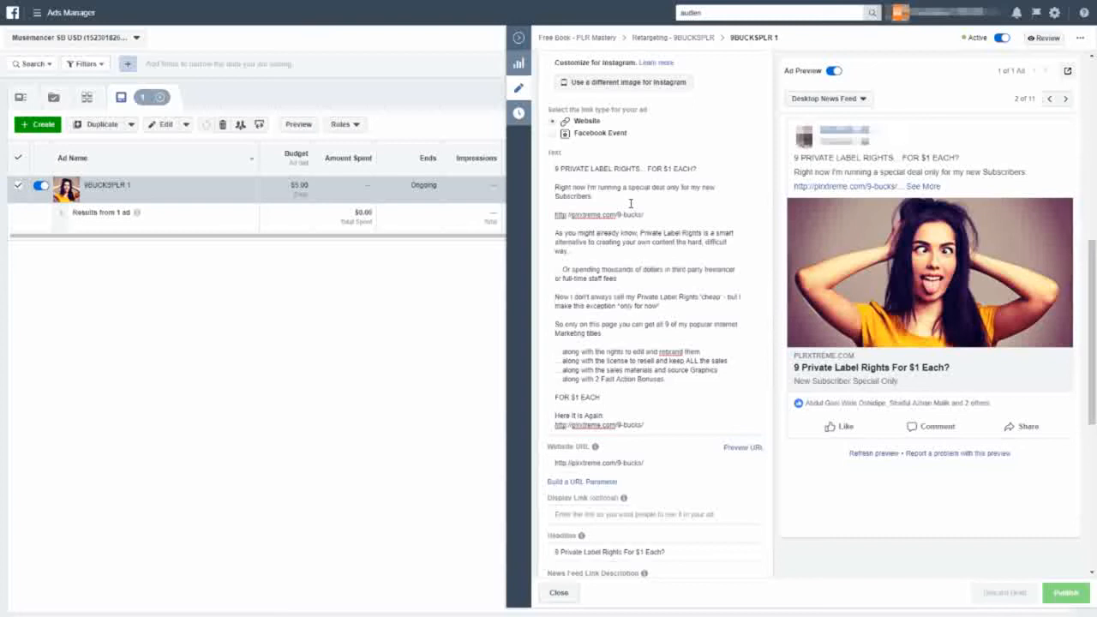
- Examine the ad's website URL, headline, link description, call to action and tracking settings, and collapse the editor
scroll(634, 257, "down", 2)
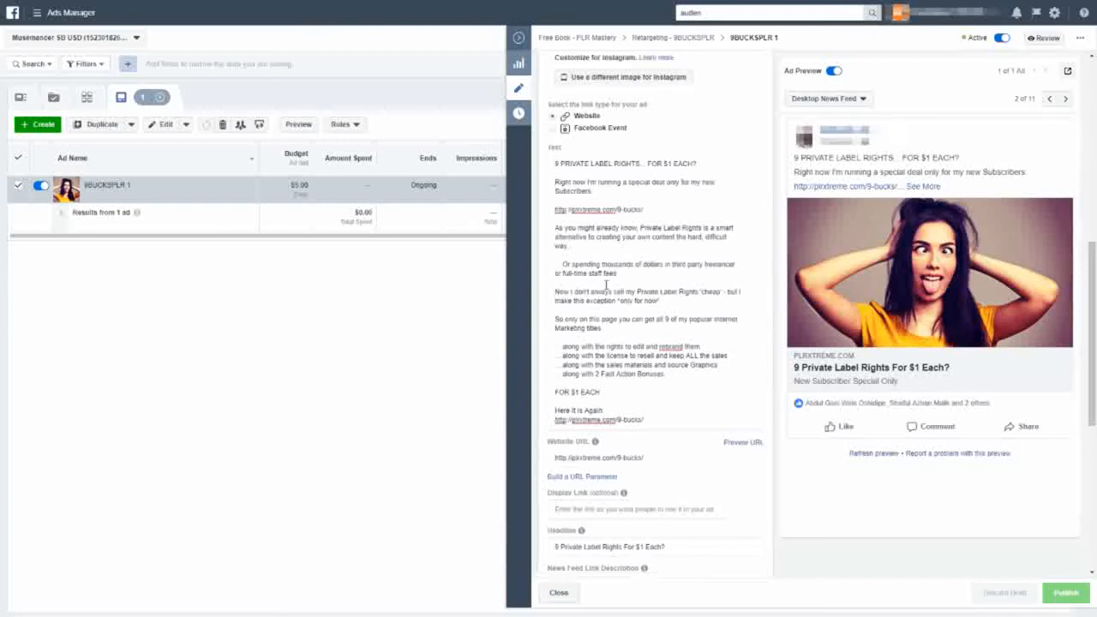
scroll(672, 407, "down", 1)
scroll(677, 413, "down", 1)
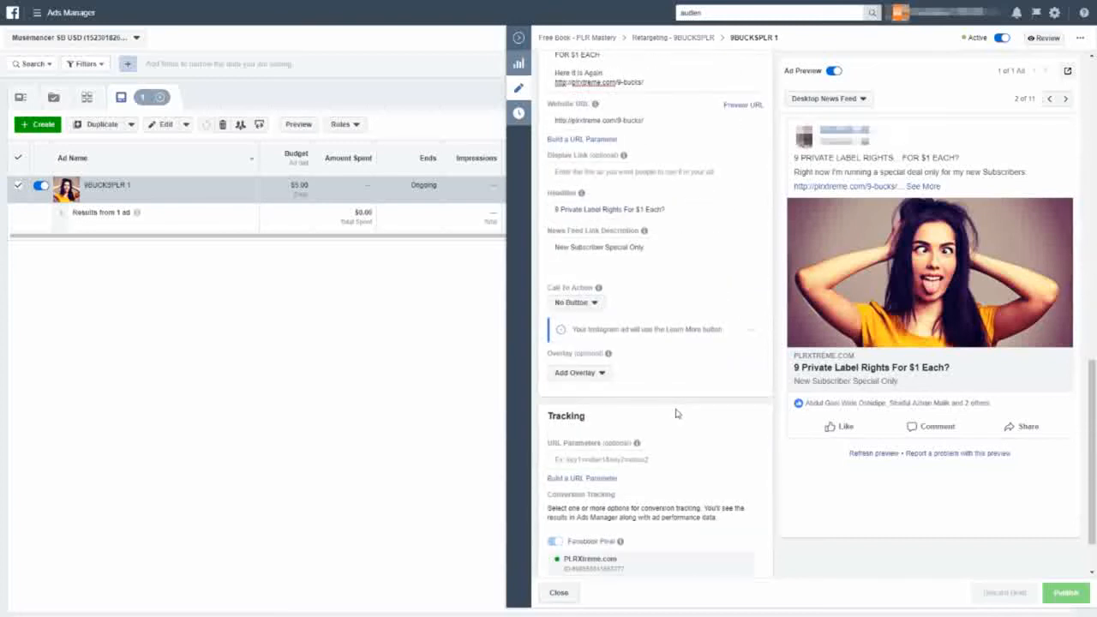
scroll(676, 411, "down", 1)
scroll(676, 410, "up", 5)
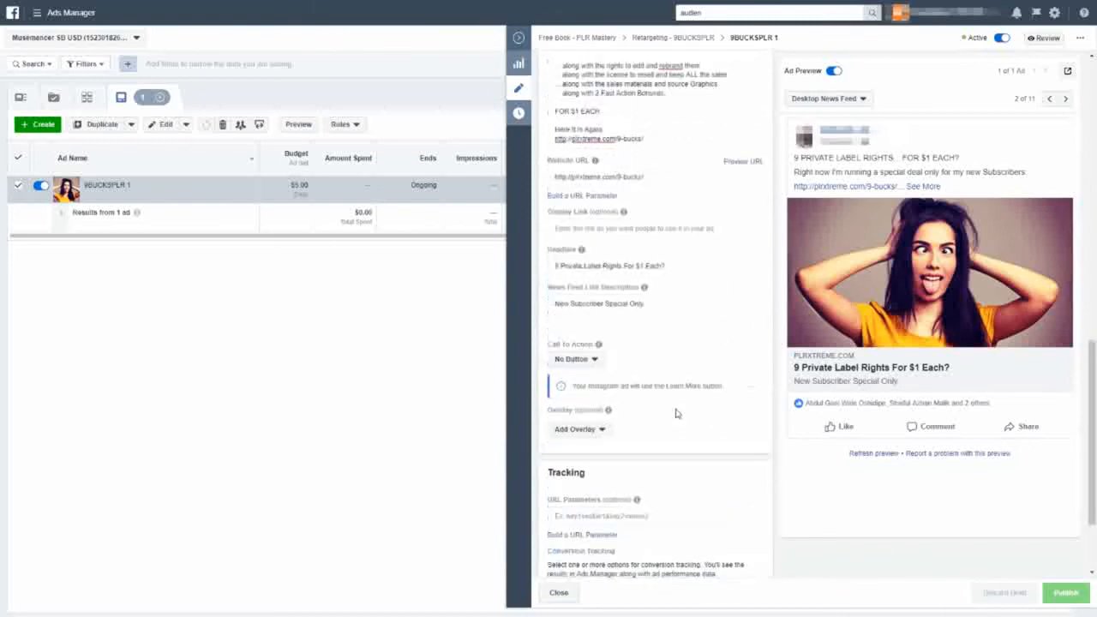
scroll(676, 409, "up", 4)
scroll(676, 409, "down", 2)
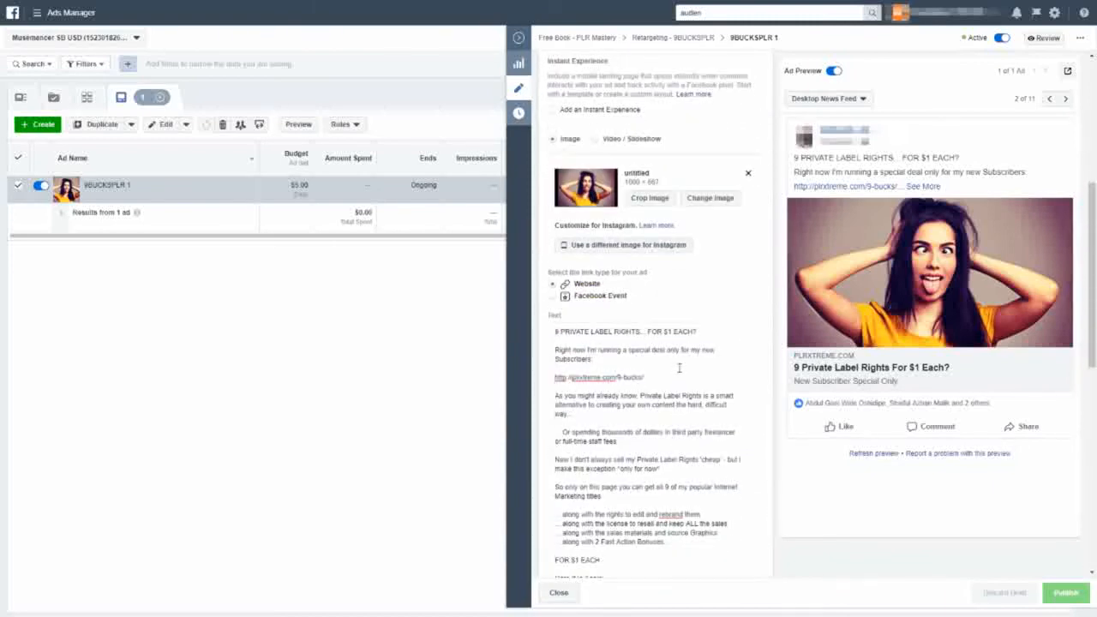
left_click(678, 369)
scroll(679, 368, "down", 10)
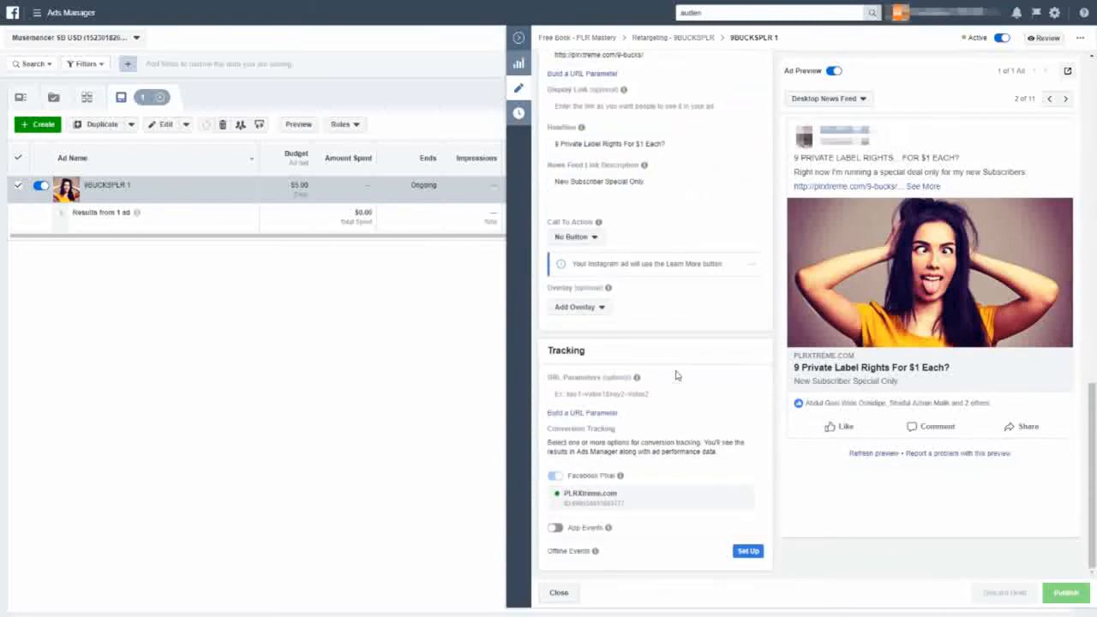
left_click(519, 39)
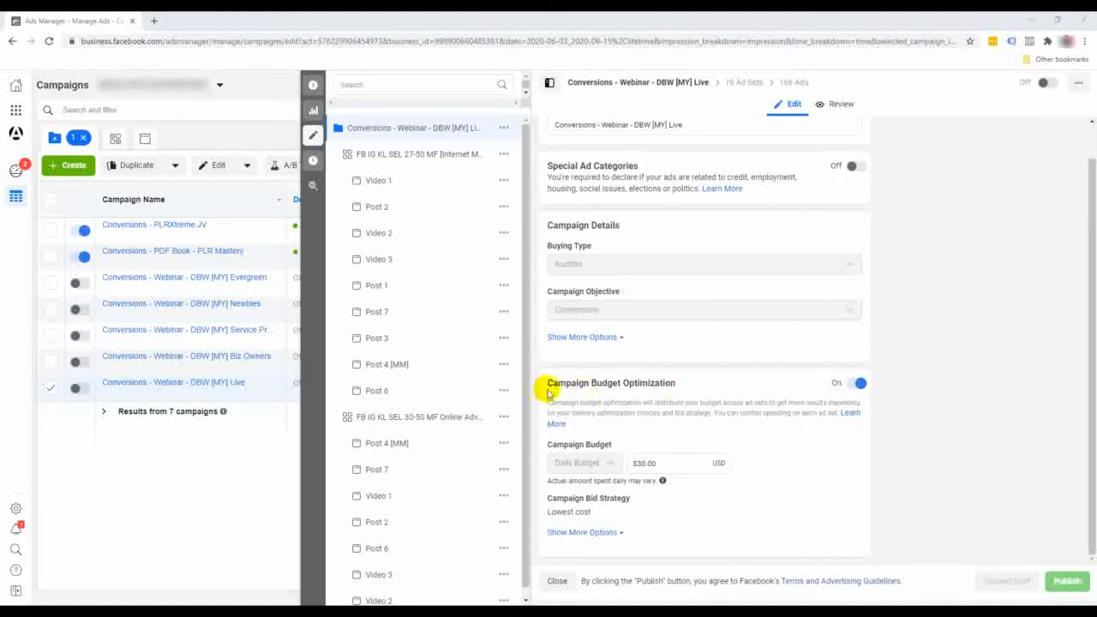
- Check Campaign Budget Optimization in the "Conversions - Webinar - DBW [MY] Live" campaign, and review the performance of its ad sets
left_click_drag(550, 384, 694, 380)
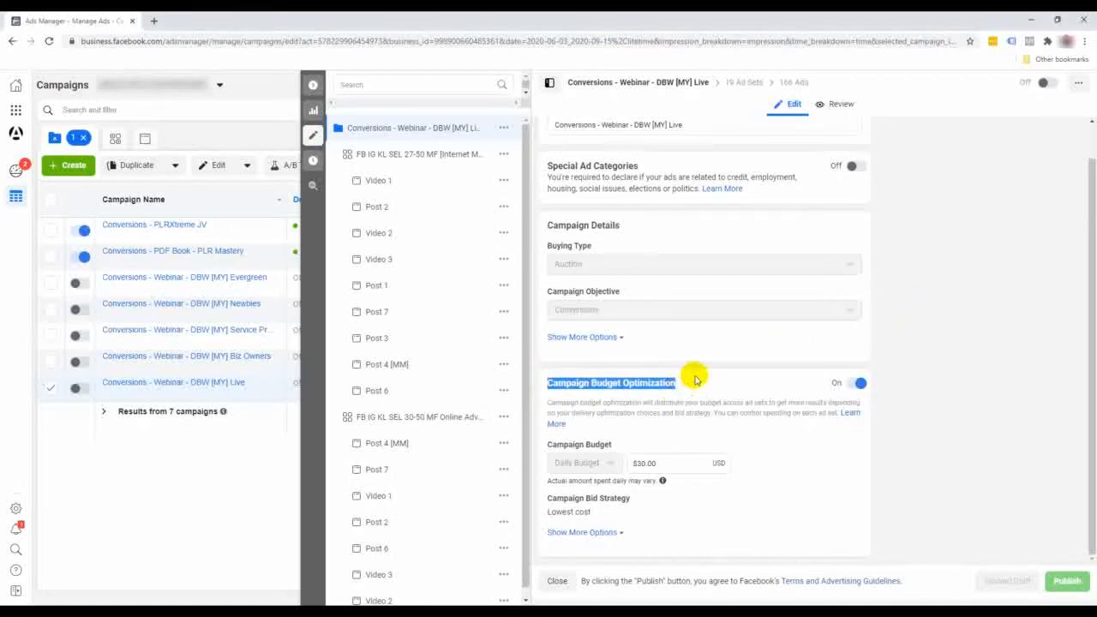
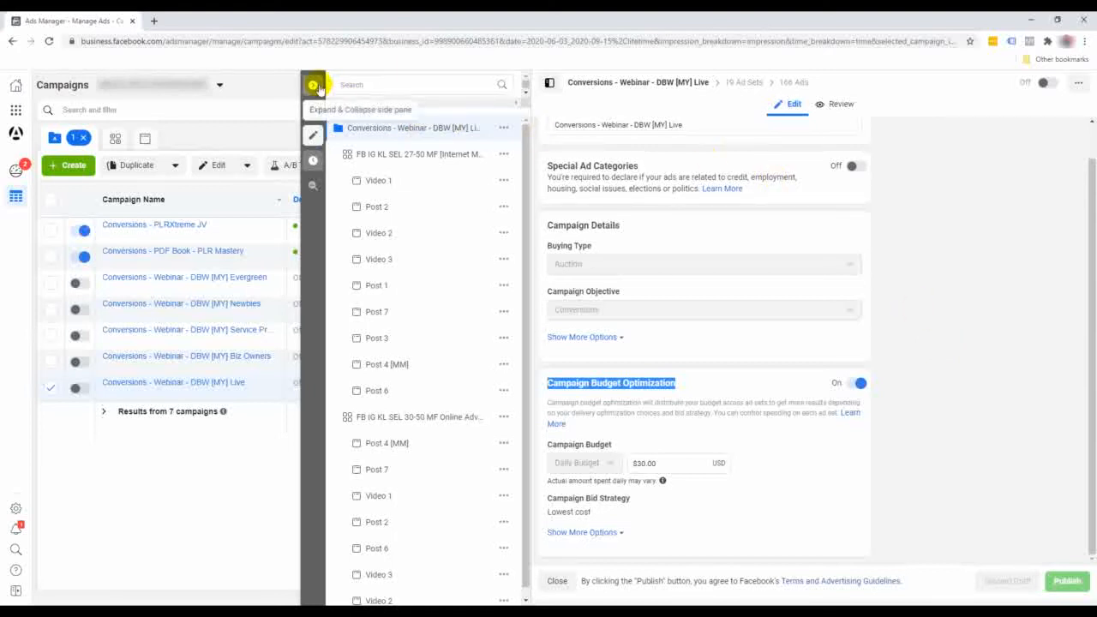
left_click(315, 87)
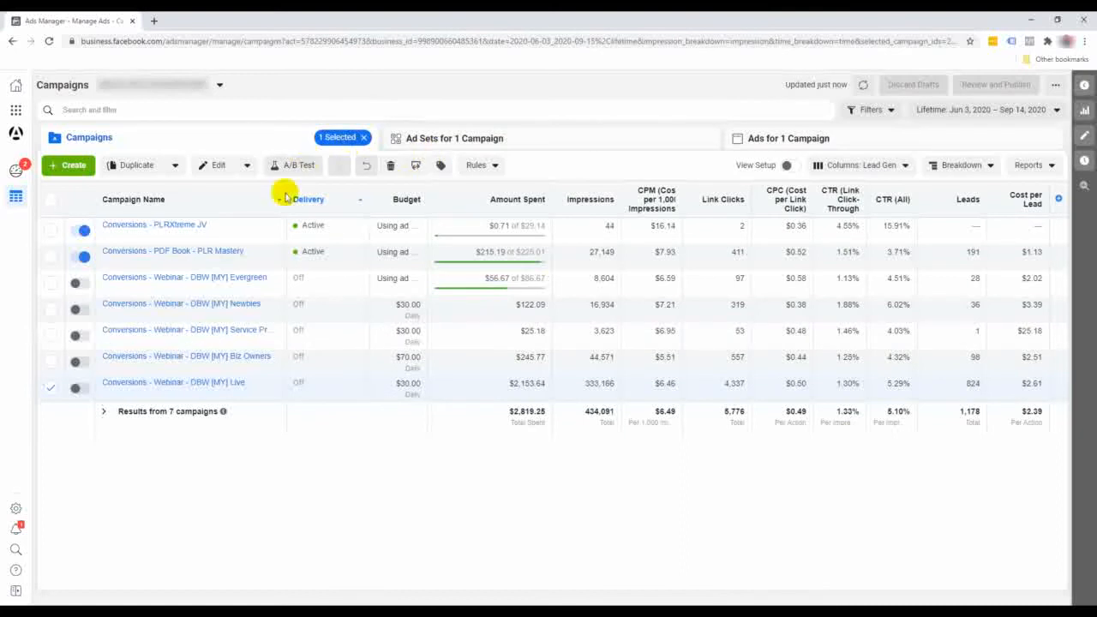
mouse_move(110, 386)
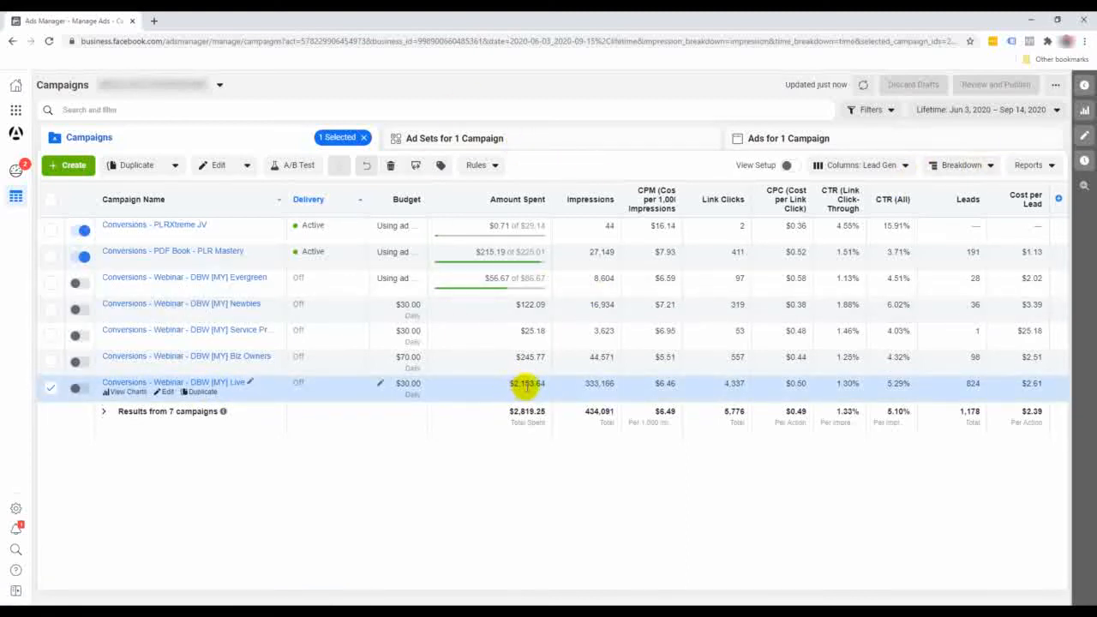
left_click(553, 139)
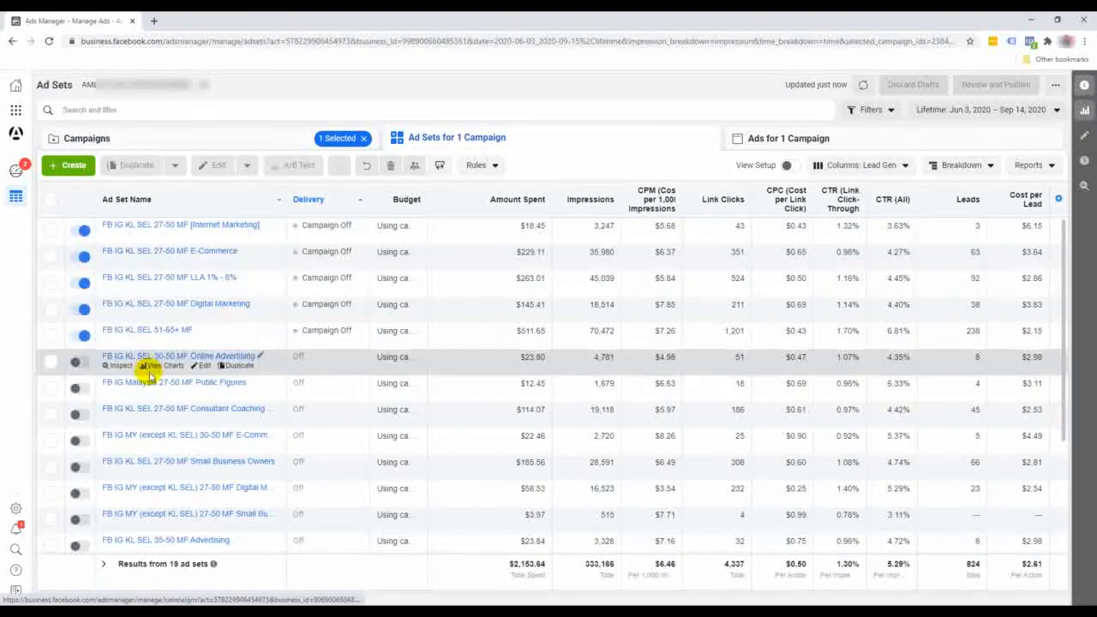
scroll(178, 445, "down", 2)
scroll(184, 479, "up", 2)
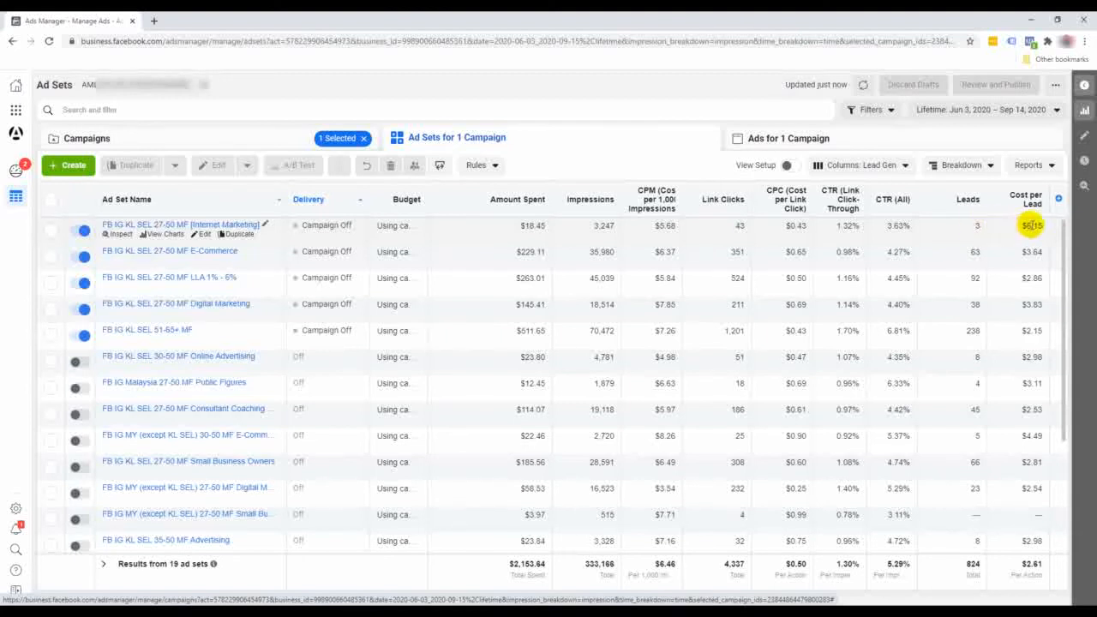
- Turn off the "FB IG KL SEL 27-50 MF" ad sets for [Internet Marketing], E-Commerce and Digital Marketing
left_click(82, 230)
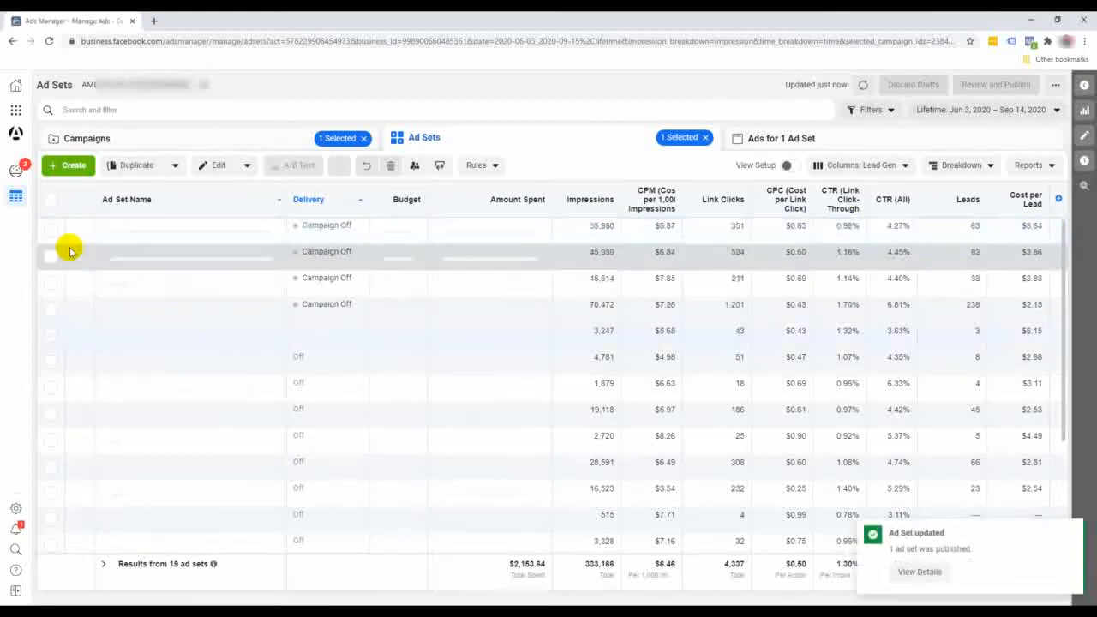
left_click(48, 333)
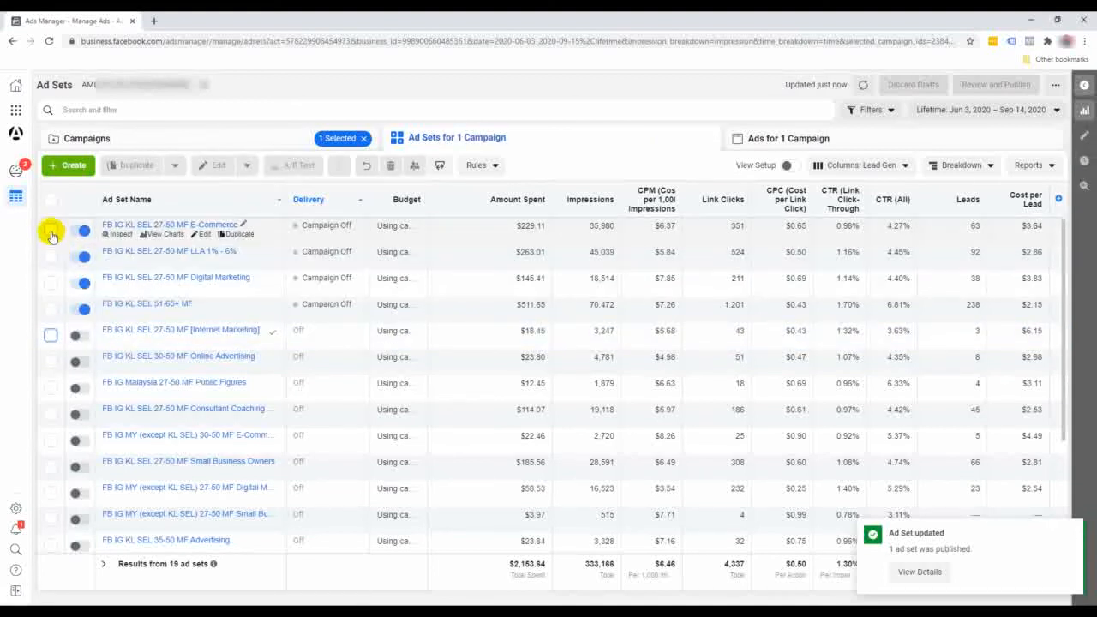
left_click(51, 232)
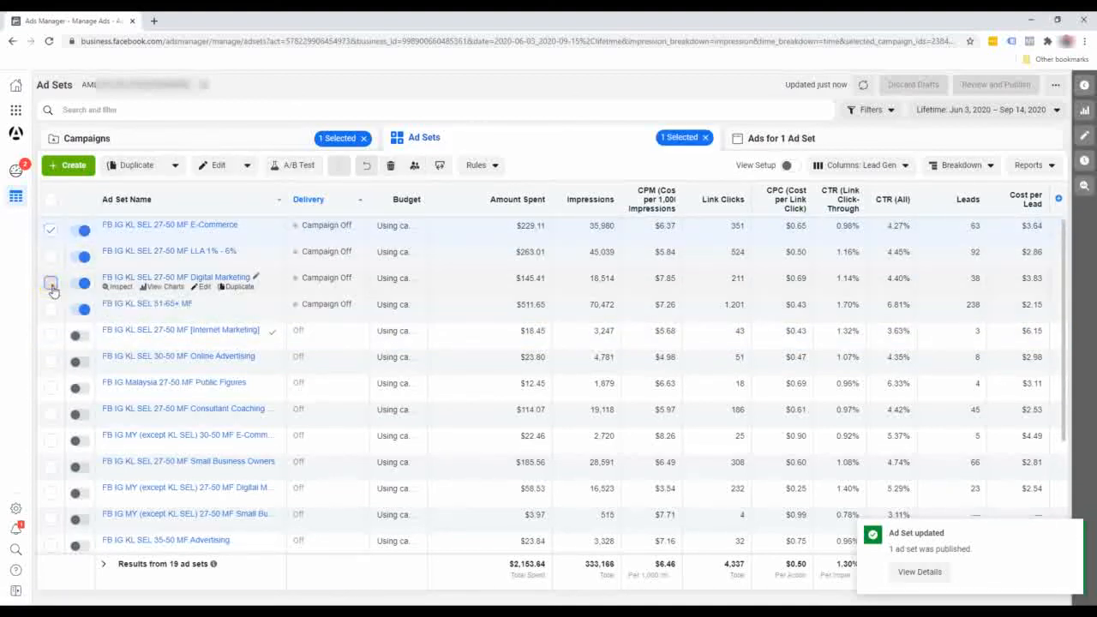
left_click(50, 283)
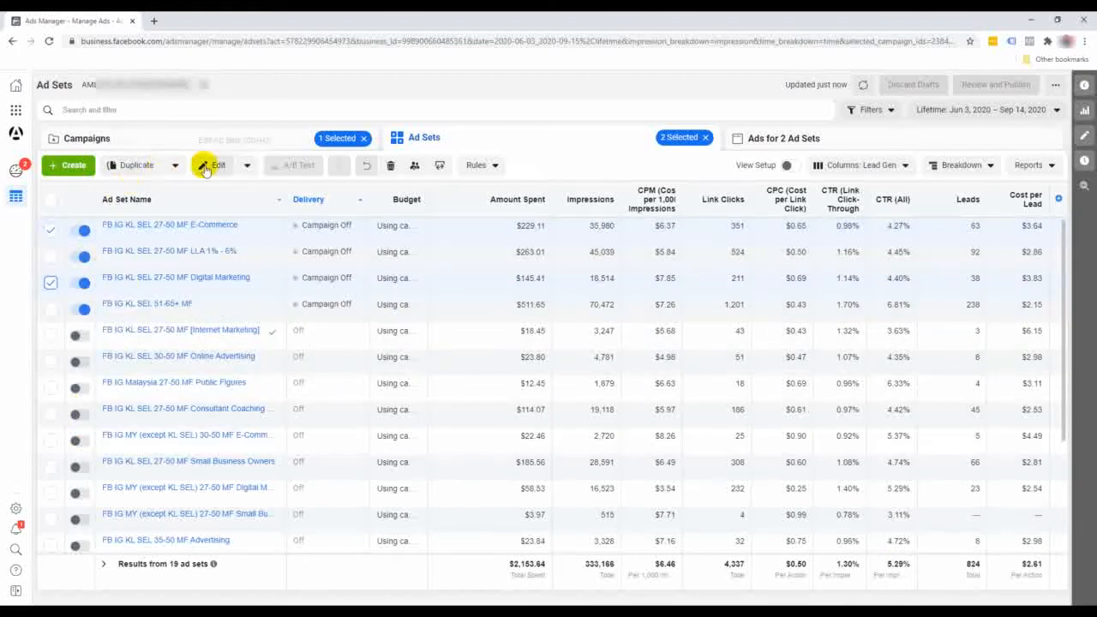
left_click(245, 166)
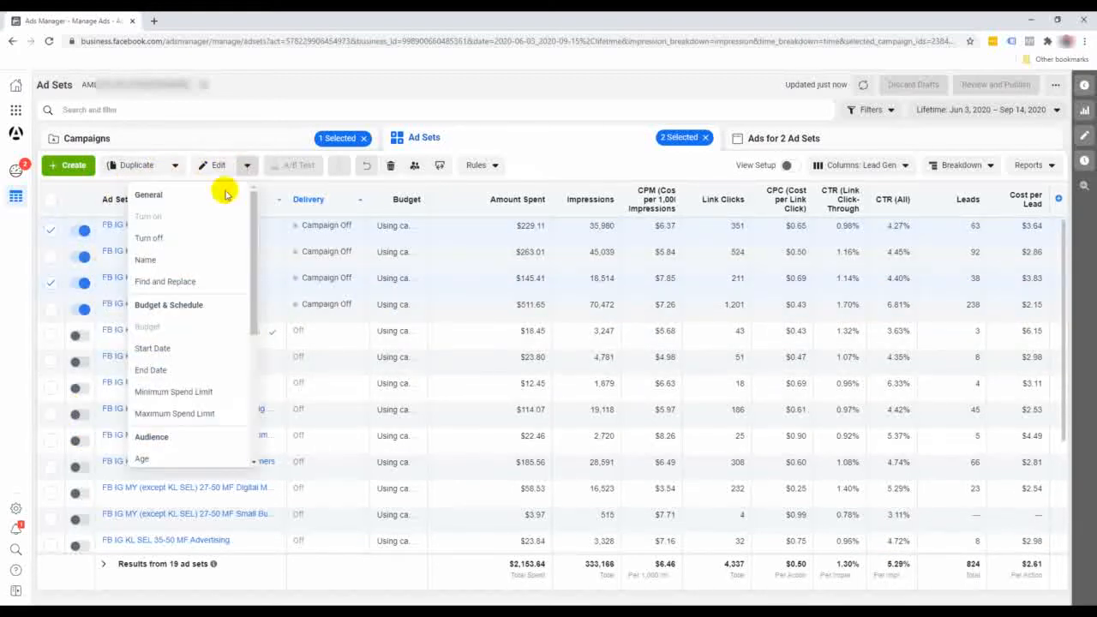
left_click(201, 241)
left_click(644, 281)
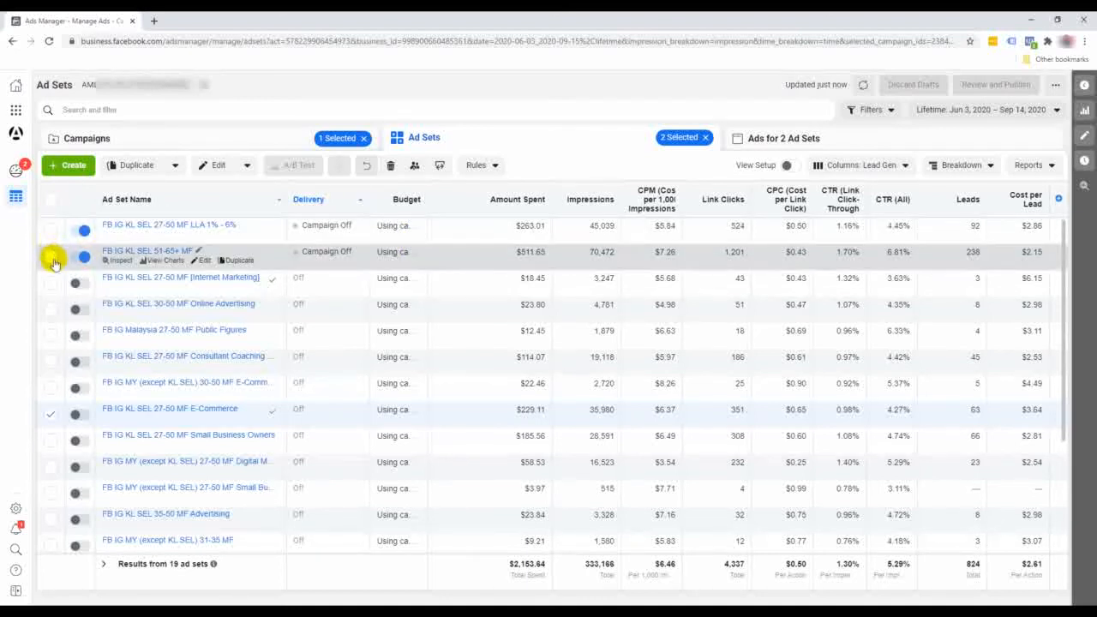
- Replace the selection with the KL SEL ad sets LLA 1% - 6%, 51-65+, Online Advertising, Consultant Coaching, Small Business Owners, and the MY Digital ad set
left_click(50, 202)
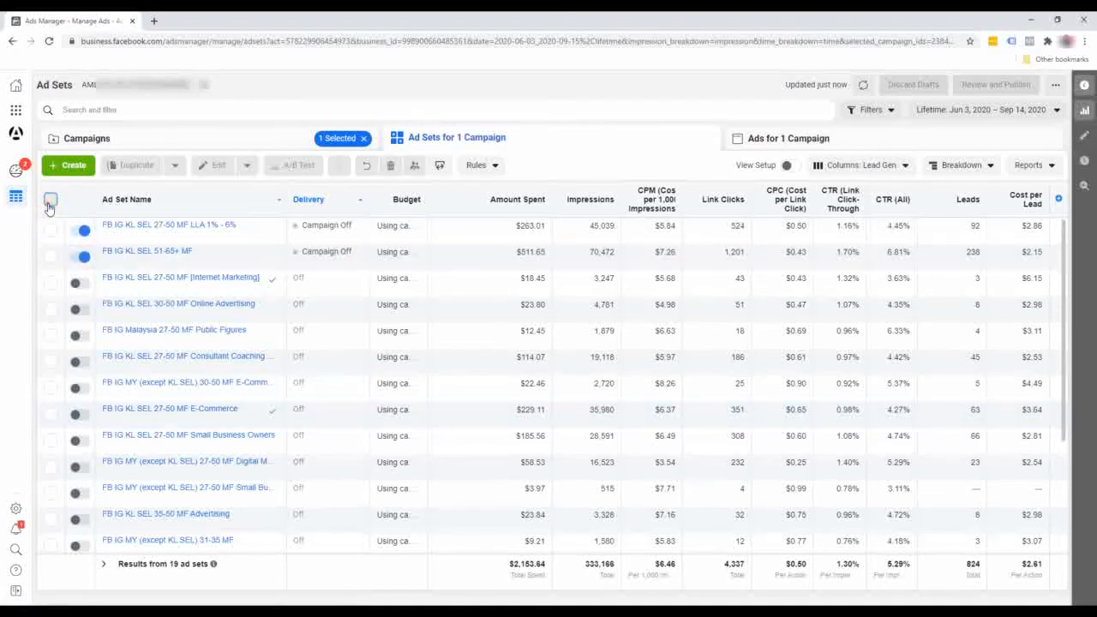
left_click(50, 202)
left_click(49, 202)
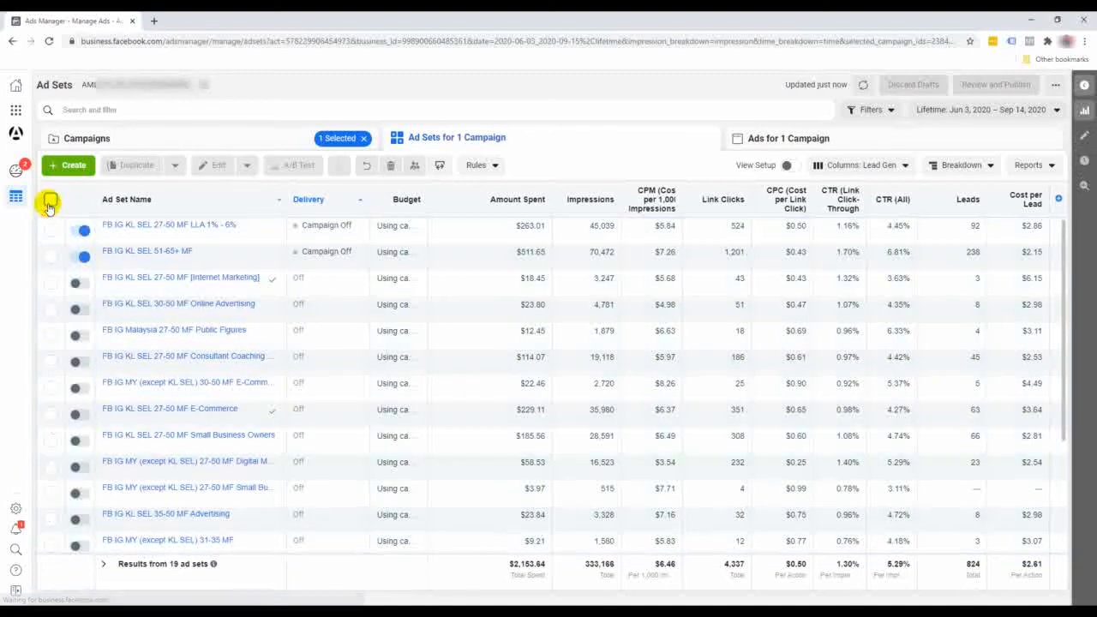
left_click(50, 259)
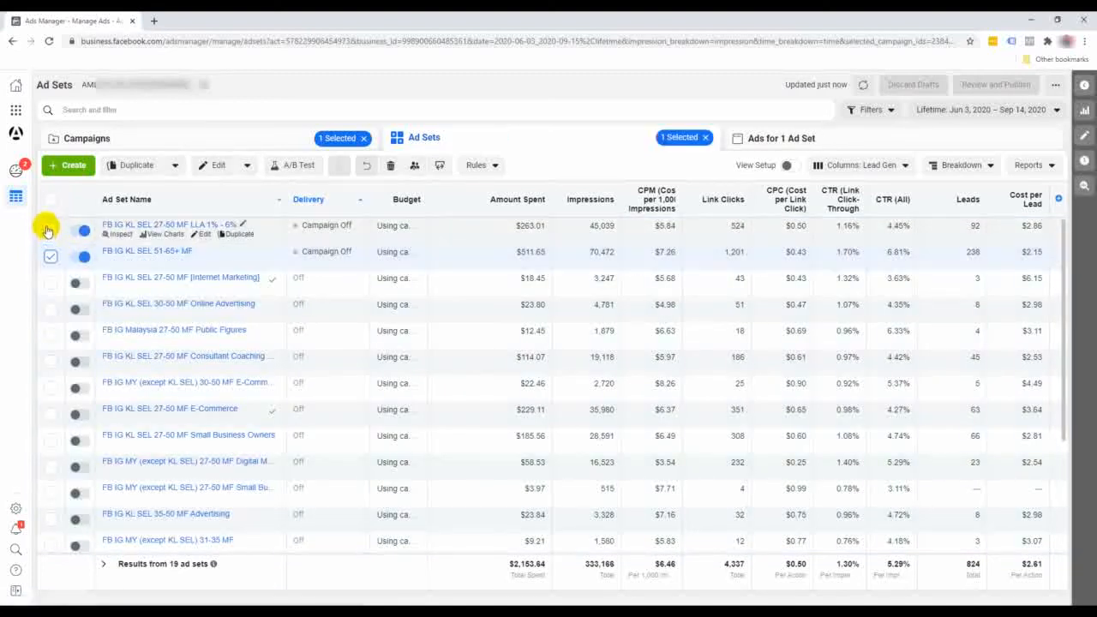
left_click(49, 229)
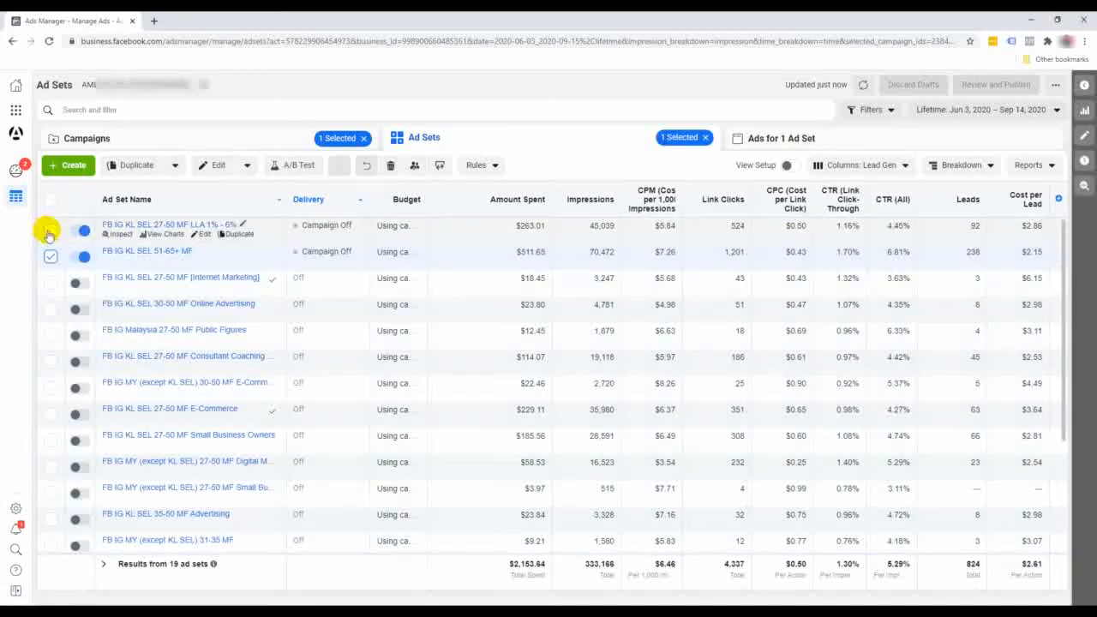
left_click(51, 309)
left_click(50, 360)
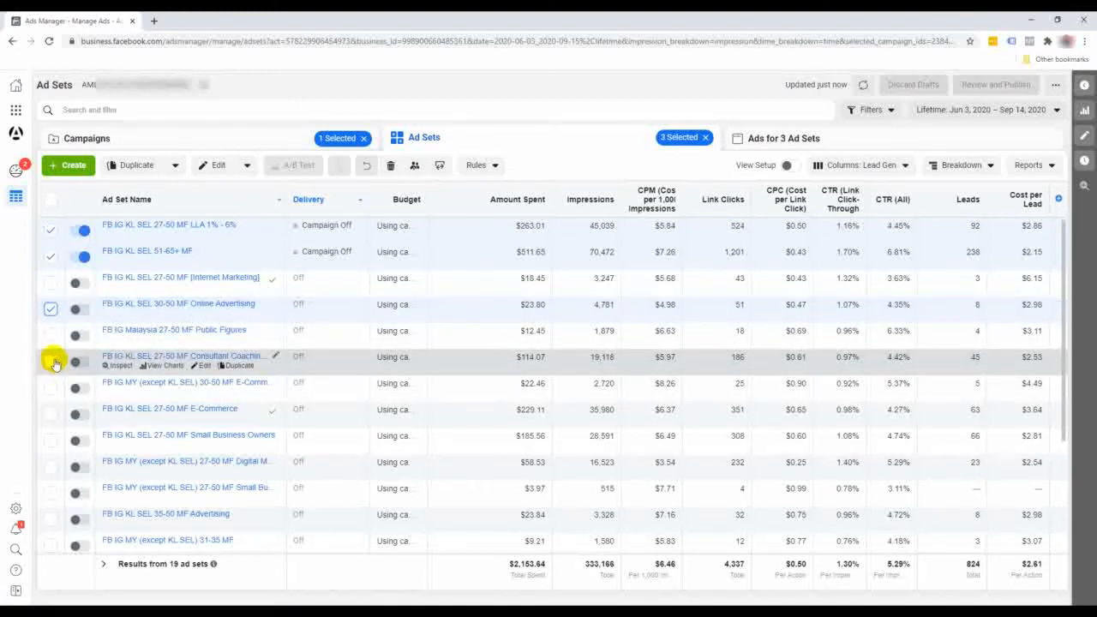
left_click(51, 441)
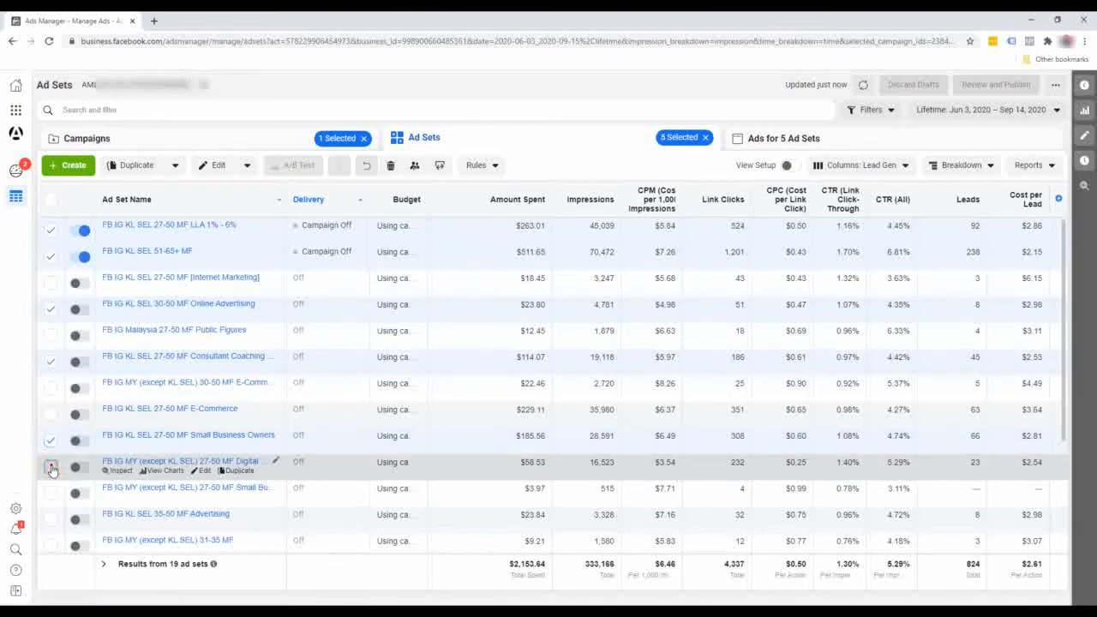
left_click(50, 467)
- Add the KL SEL 35-50 Advertising, Small Business and Marketing ad sets and the MY 31-35, 41-50 and 51-65+ ad sets to the selection
scroll(49, 462, "down", 1)
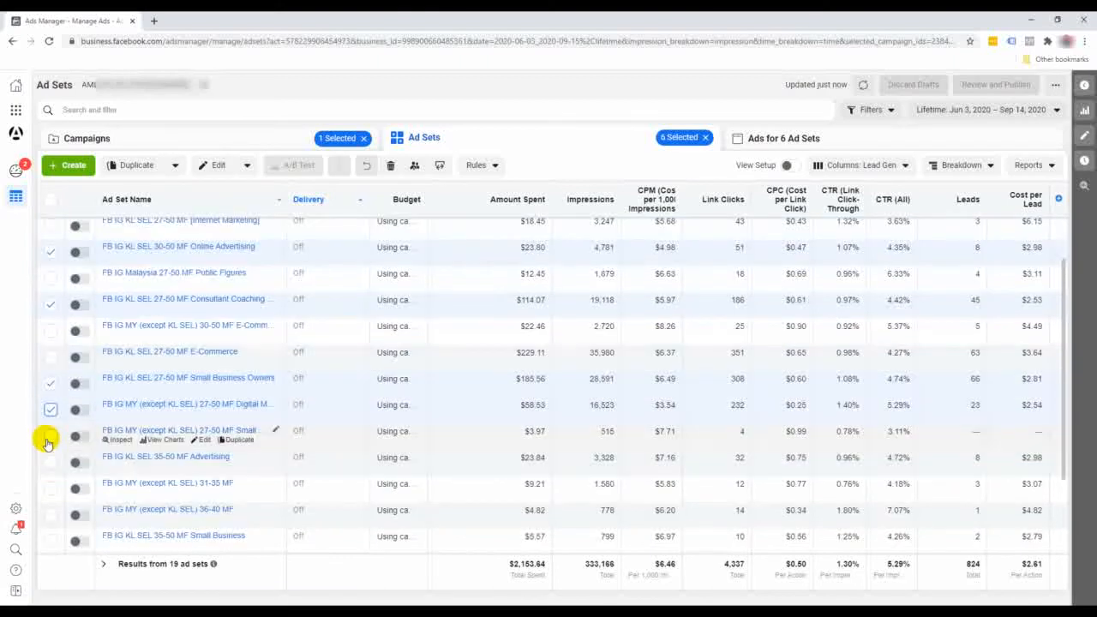
left_click(51, 467)
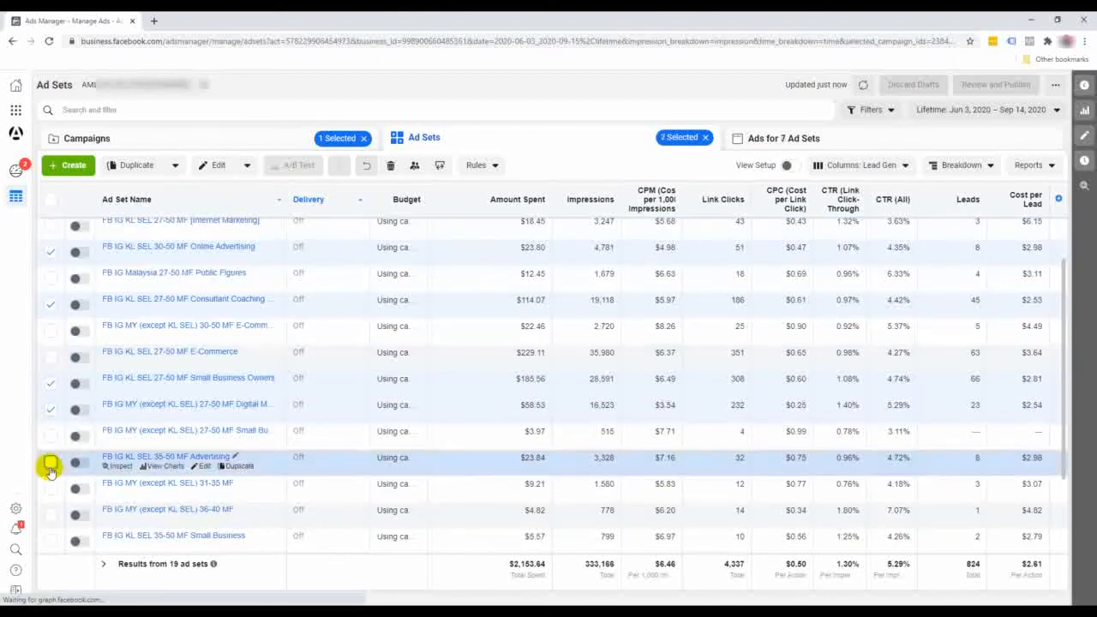
scroll(47, 469, "down", 2)
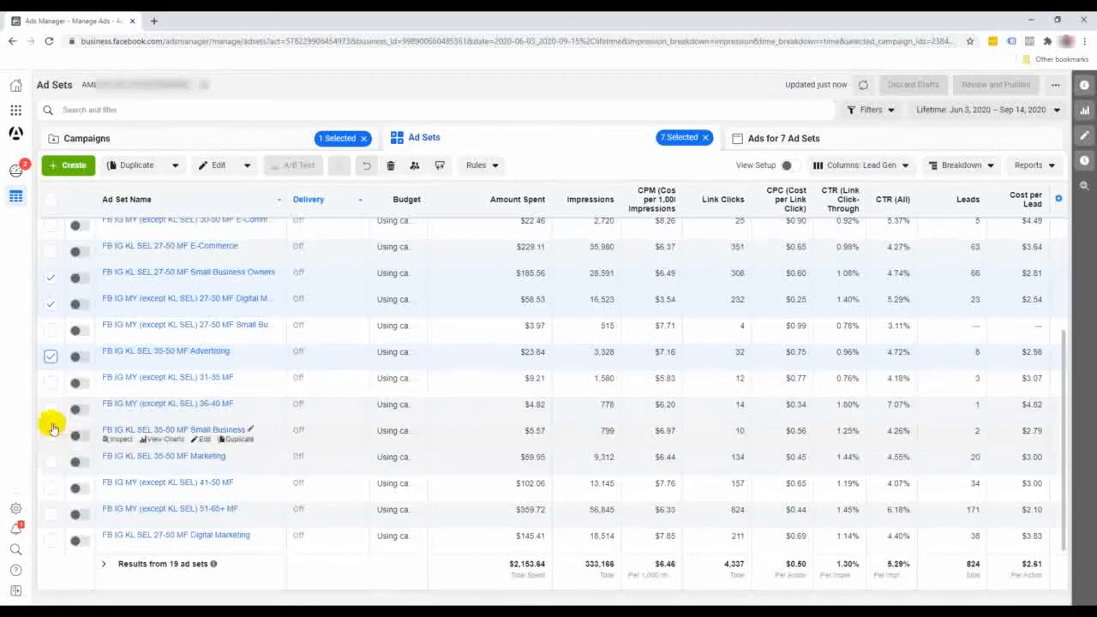
left_click(50, 383)
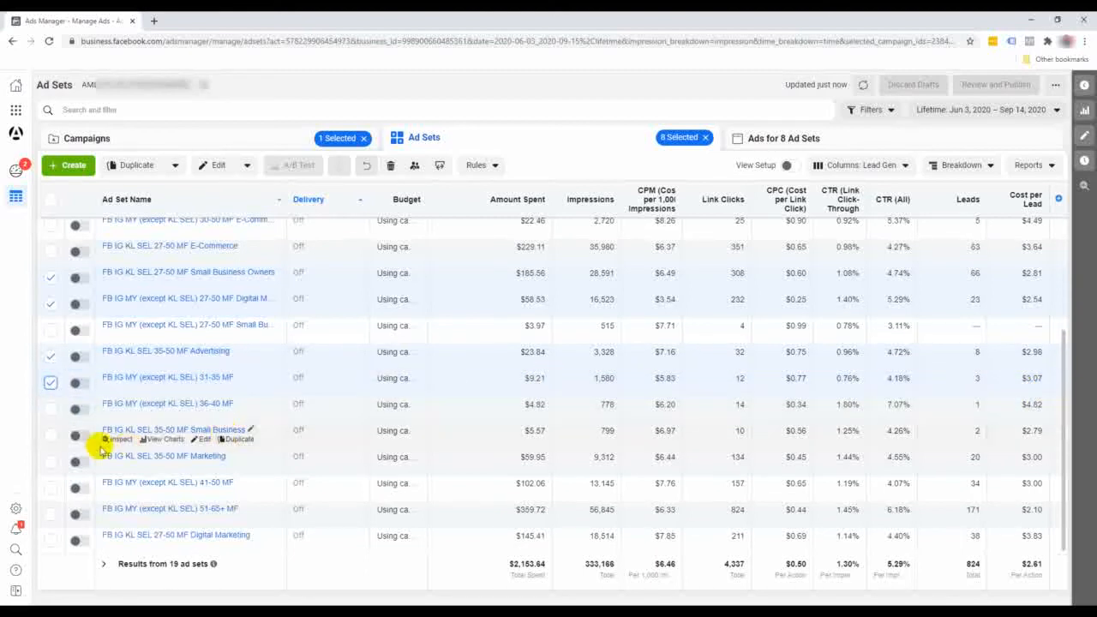
left_click(52, 436)
left_click(50, 462)
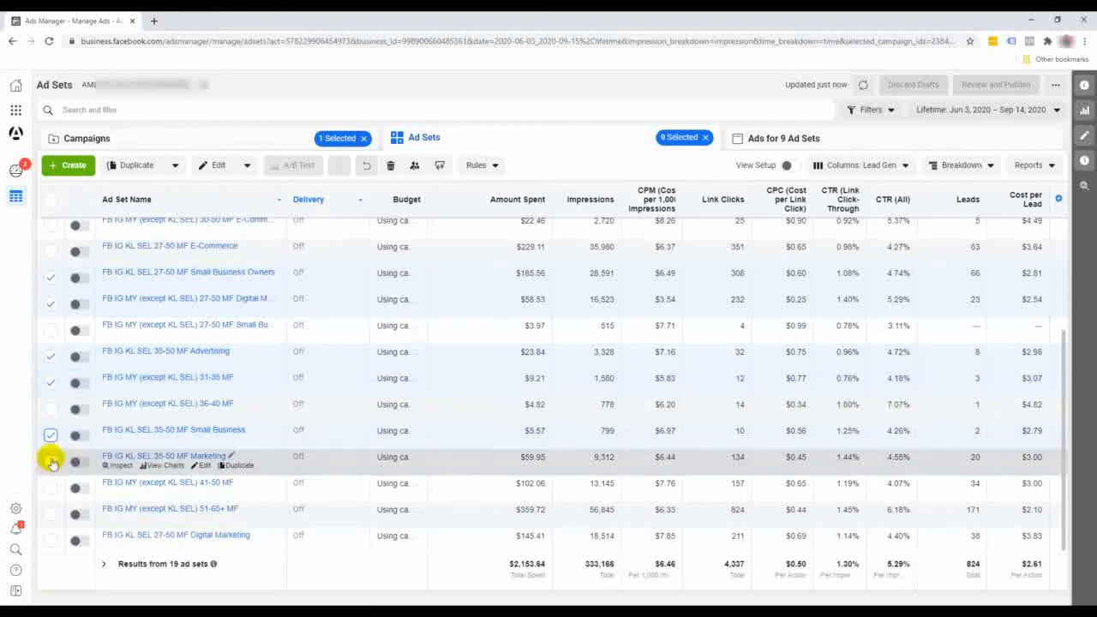
left_click(51, 489)
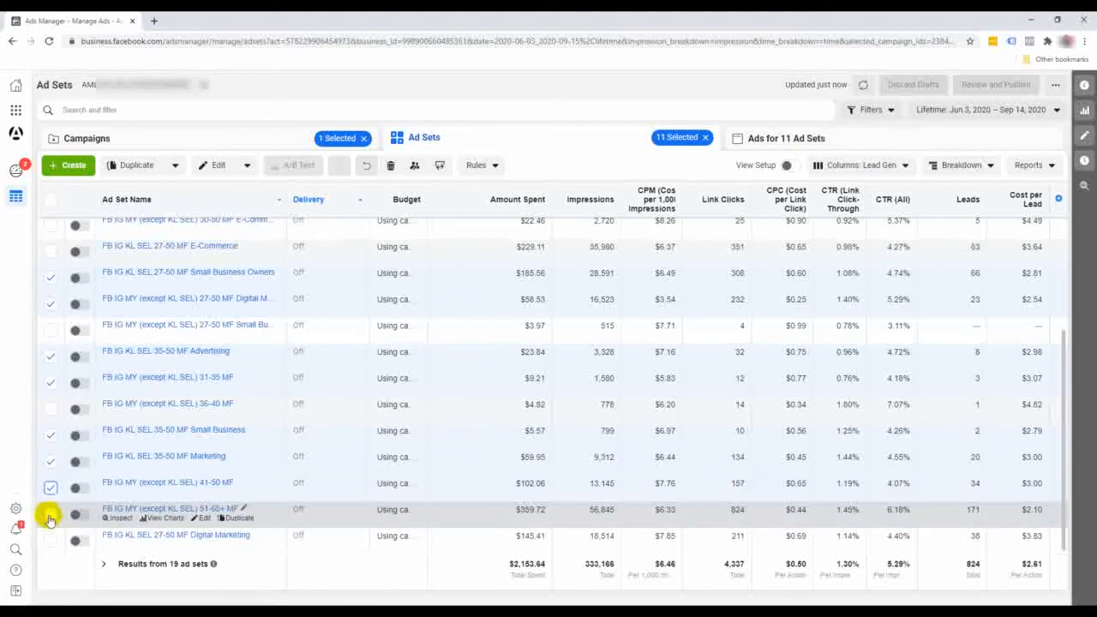
left_click(49, 514)
scroll(231, 429, "up", 3)
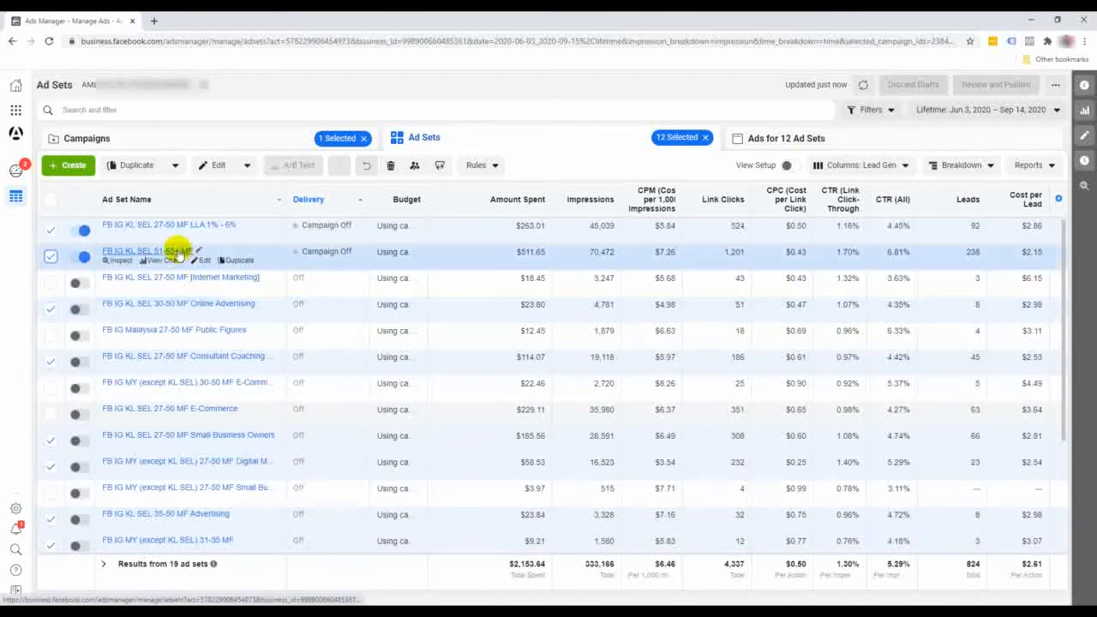
- Turn on all the selected ad sets in bulk and apply the change
left_click(248, 165)
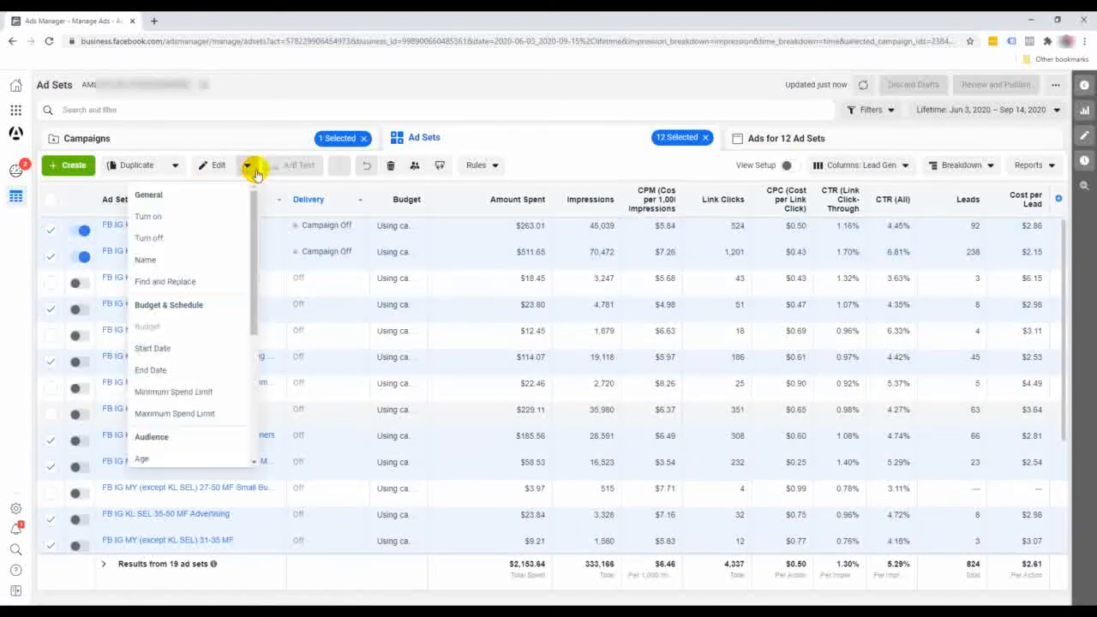
left_click(197, 217)
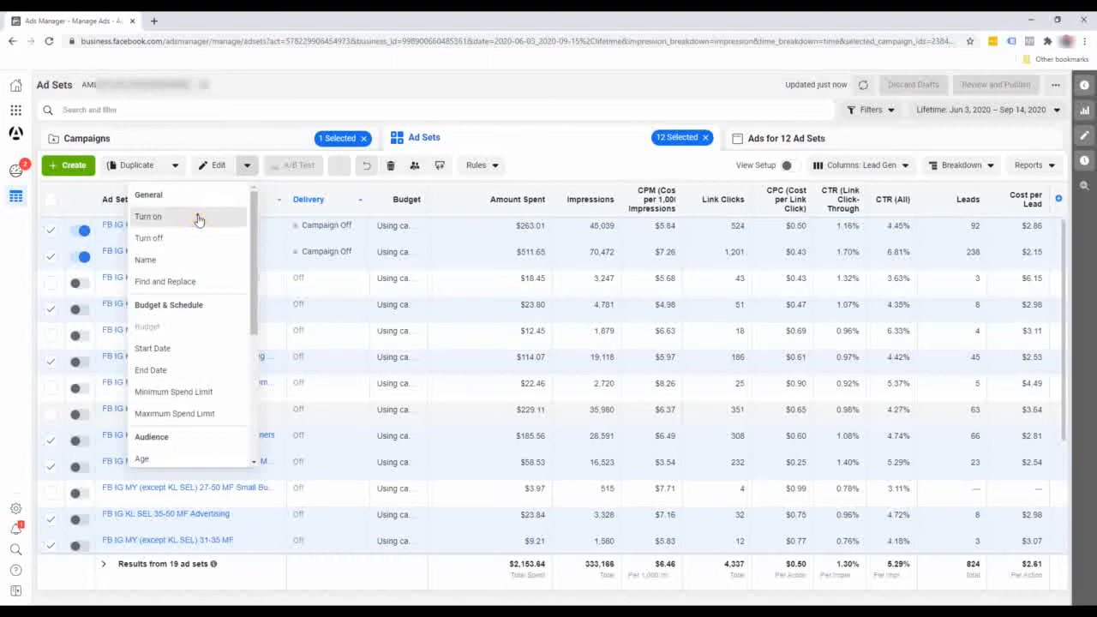
left_click(637, 282)
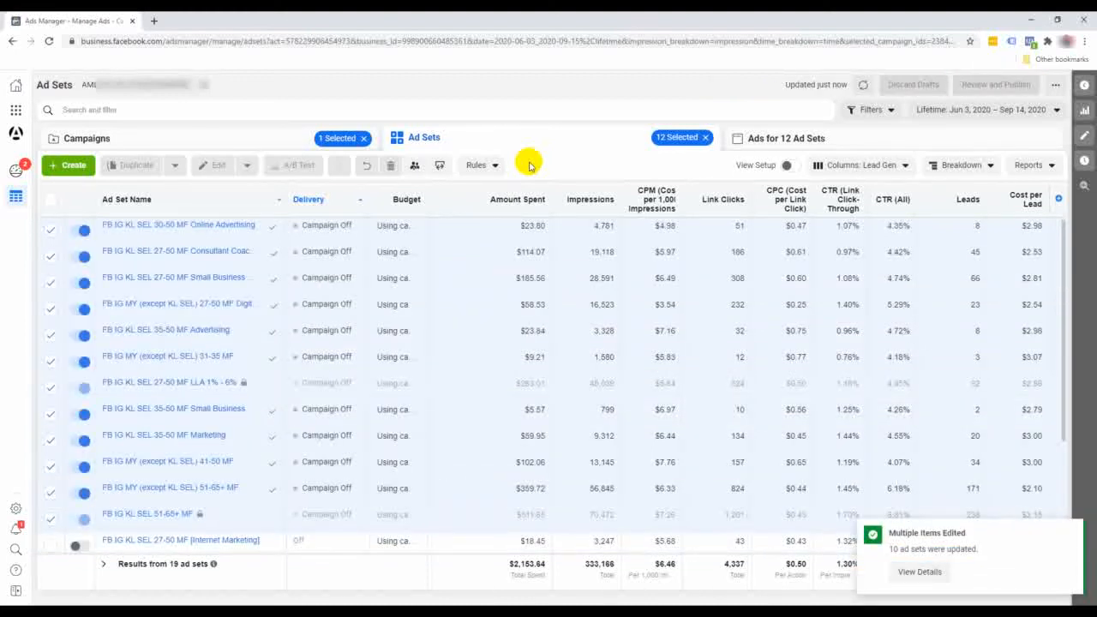
- Clear the ad set selection and select the range of turned-on ad sets from KL SEL 30-50 Online Advertising to KL SEL 51-65+
left_click(51, 200)
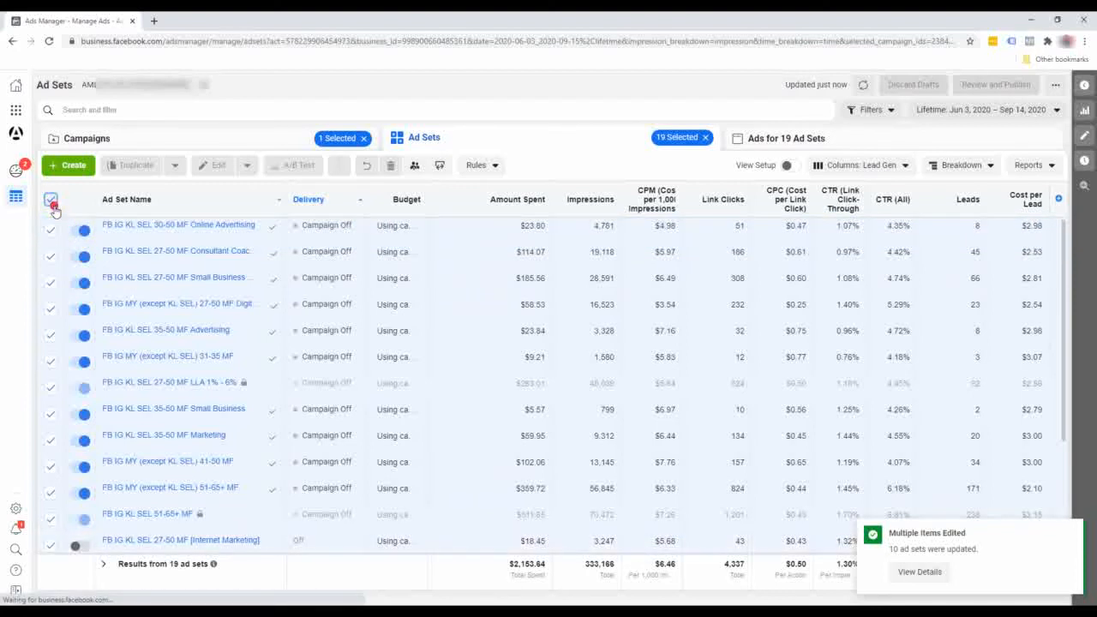
left_click(50, 201)
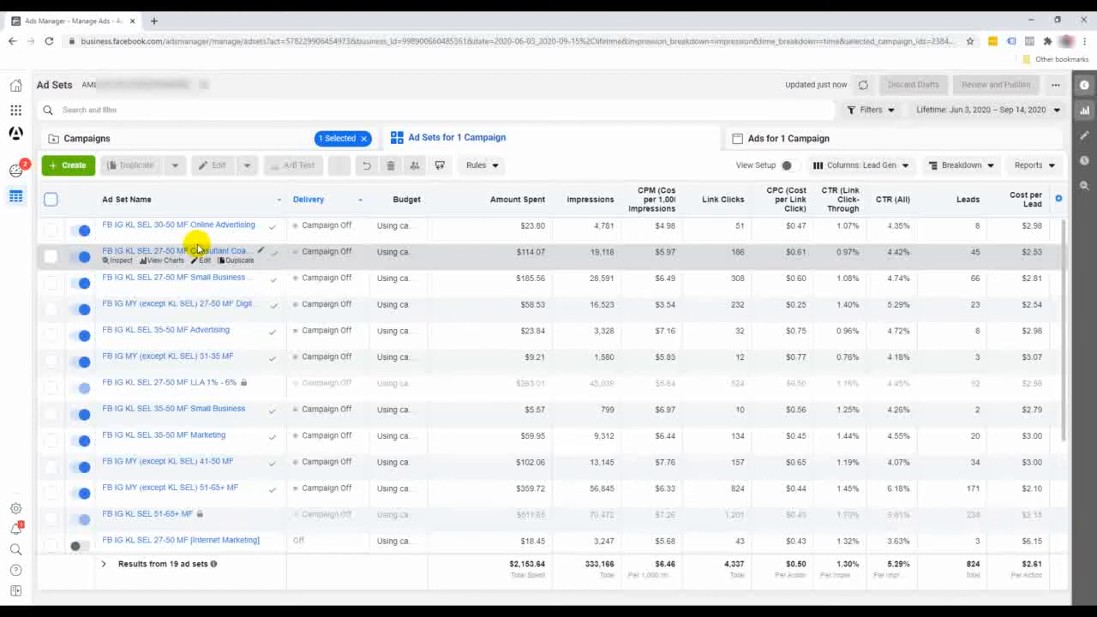
left_click(51, 229)
left_click(51, 518, "shift")
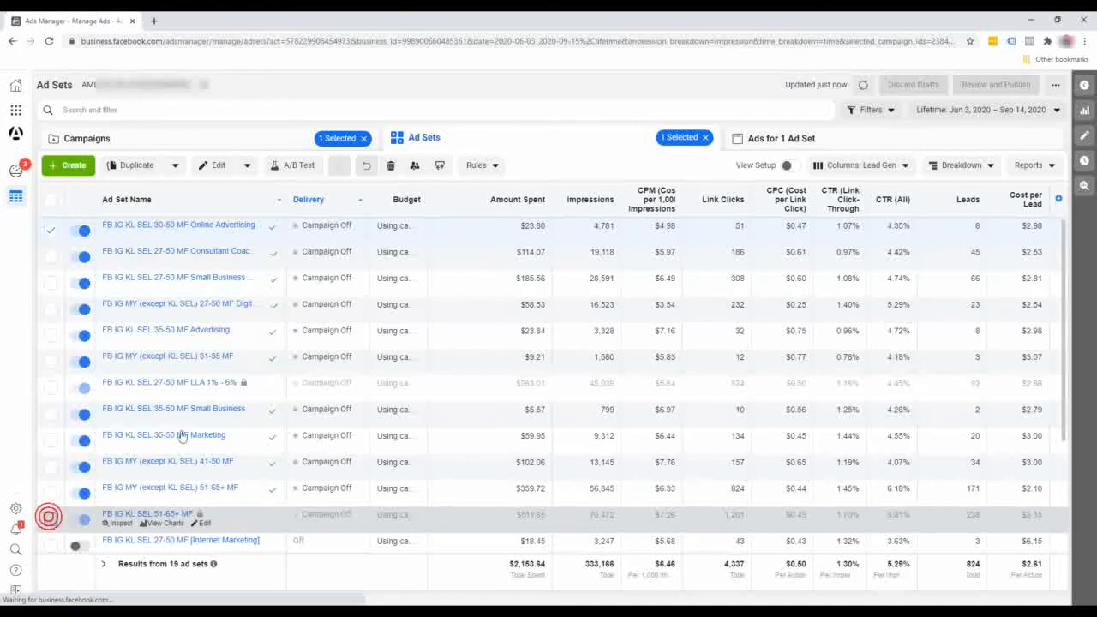
scroll(278, 377, "down", 3)
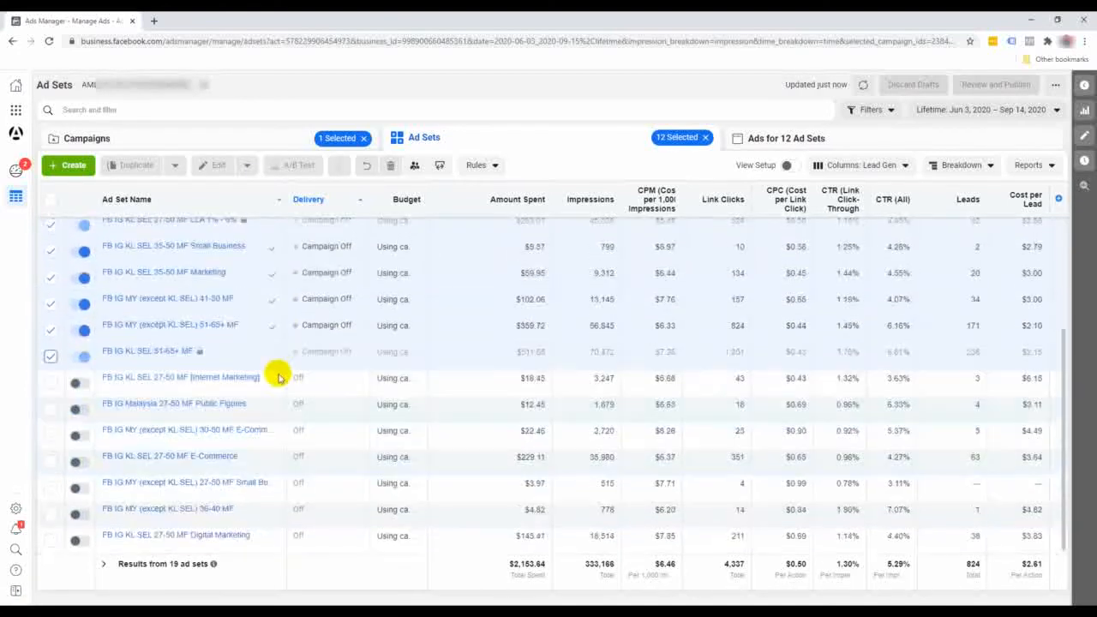
scroll(277, 376, "up", 3)
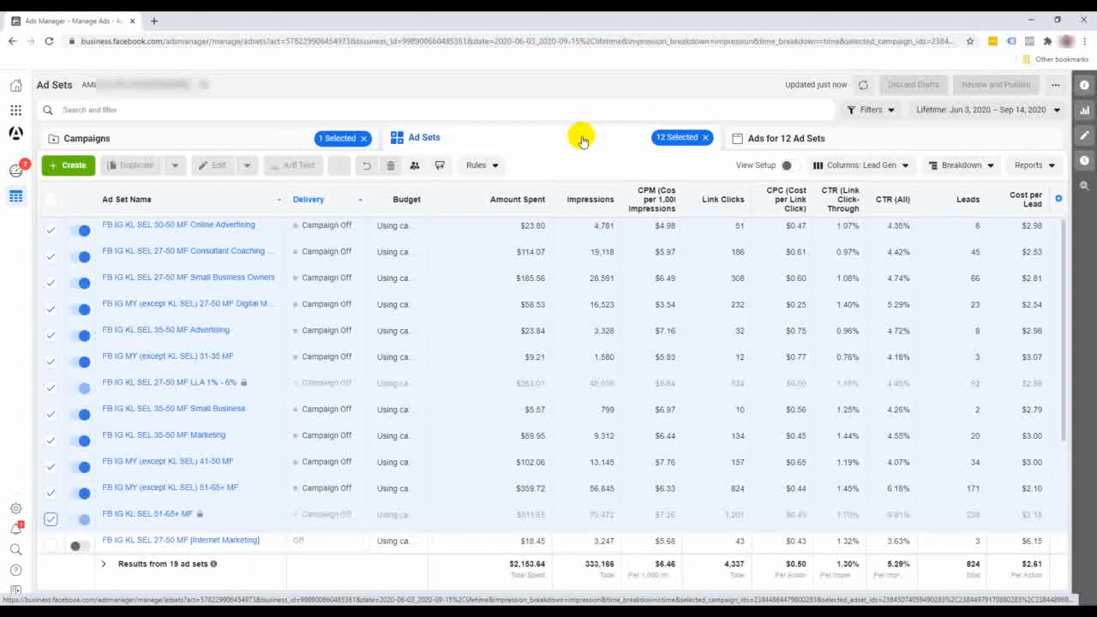
- Open Calculator, multiply the 12 ad sets by 5 to work out a daily budget, and close it
left_click(8, 611)
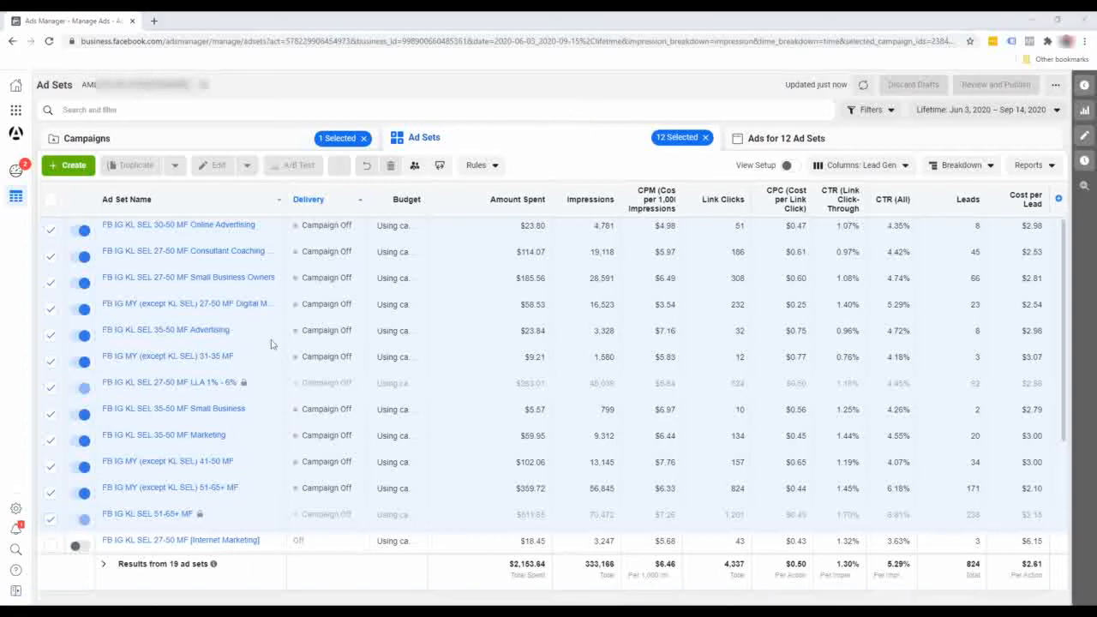
left_click(277, 303)
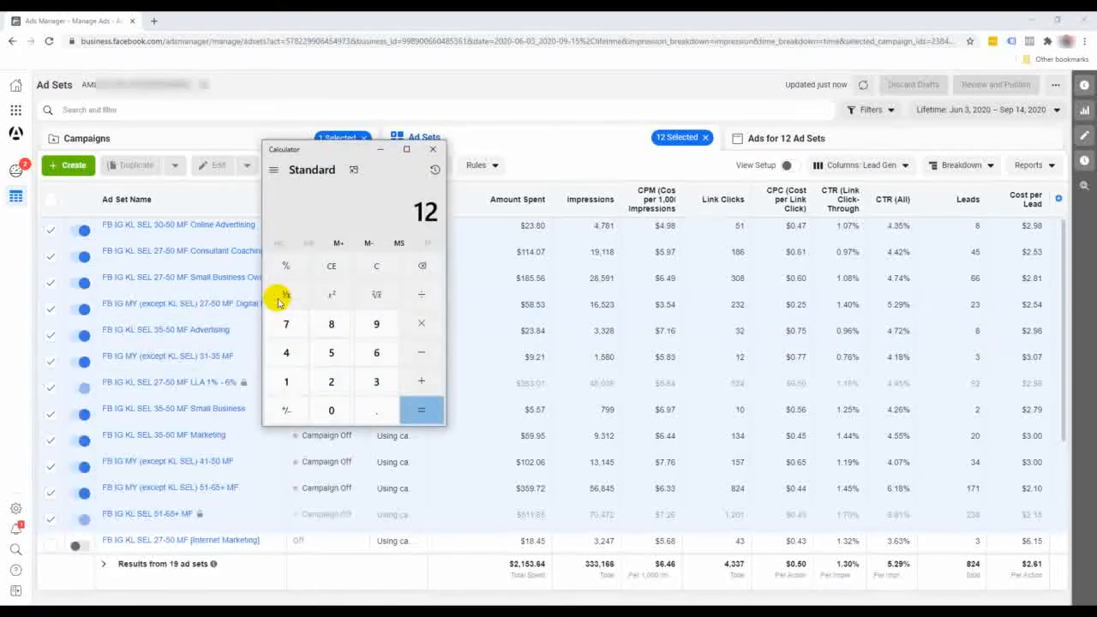
key("asterisk")
key("5")
key("Return")
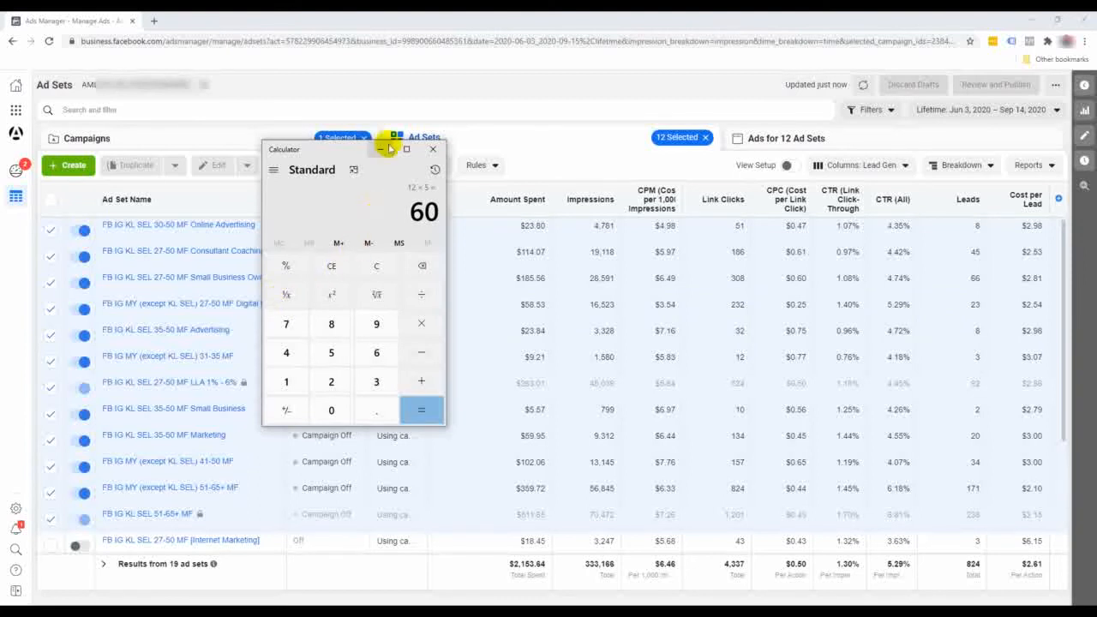
left_click(431, 152)
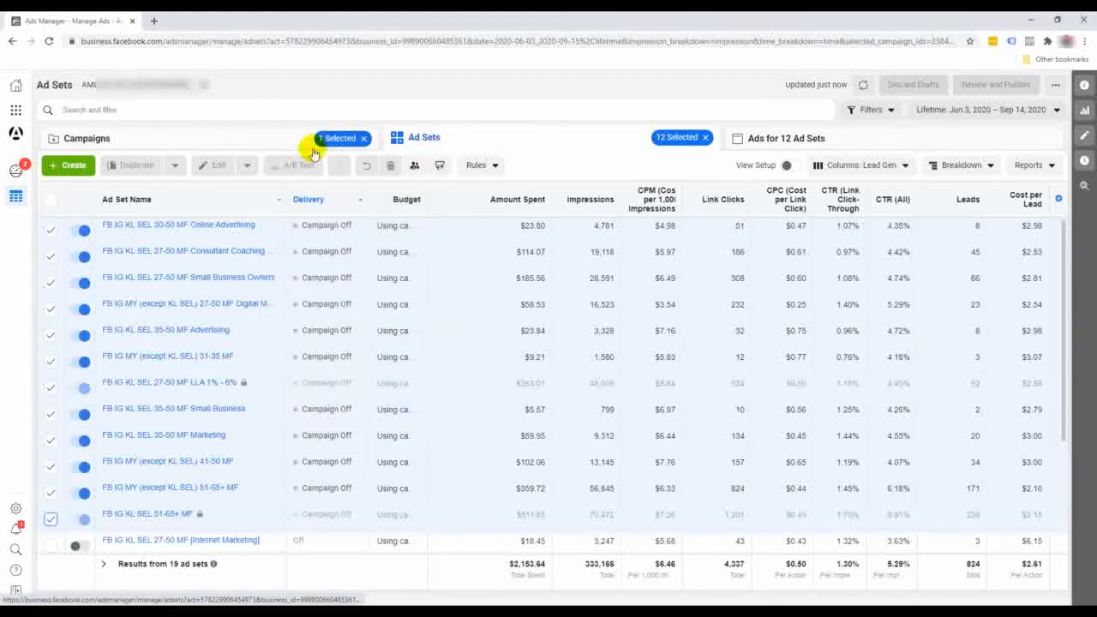
- Return to the campaign list and turn on the "Conversions - Webinar - DBW [MY] Live" campaign
left_click(275, 145)
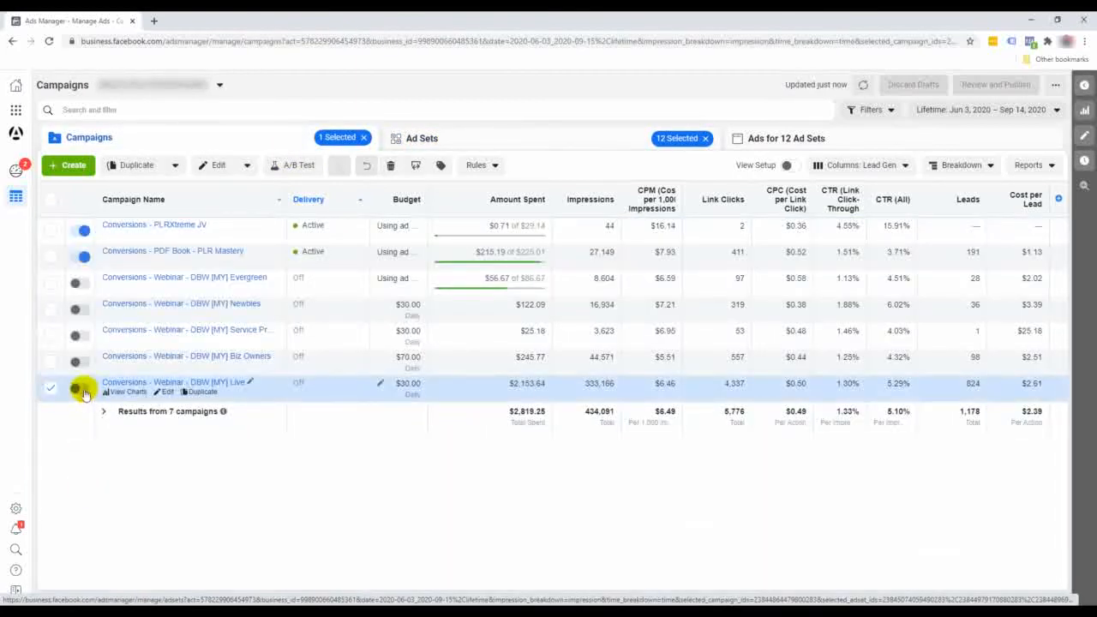
left_click(82, 387)
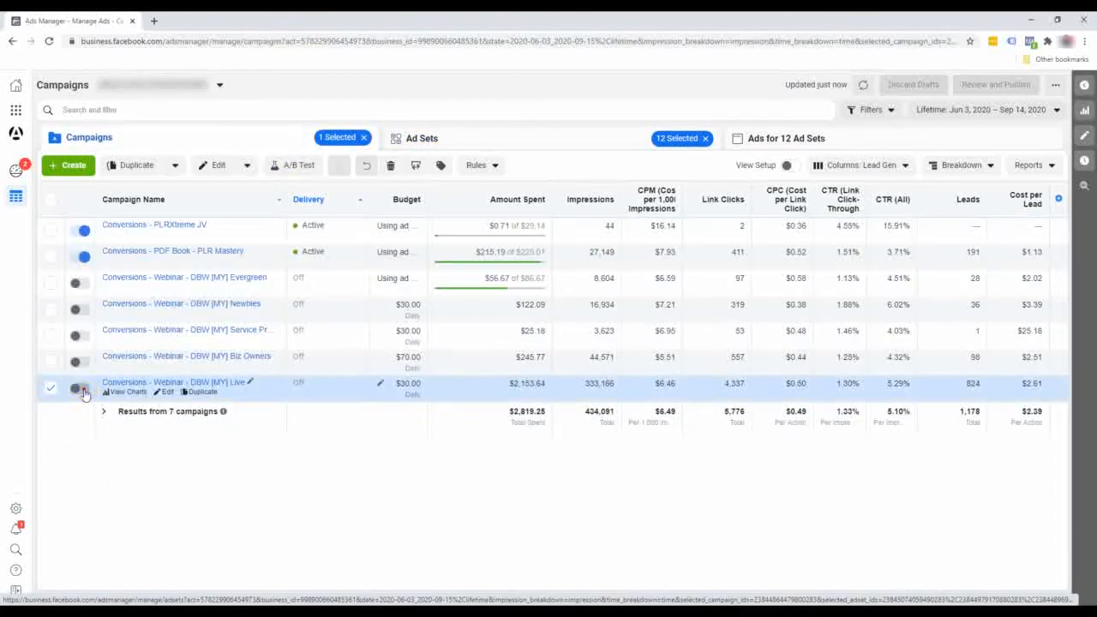
left_click(174, 394)
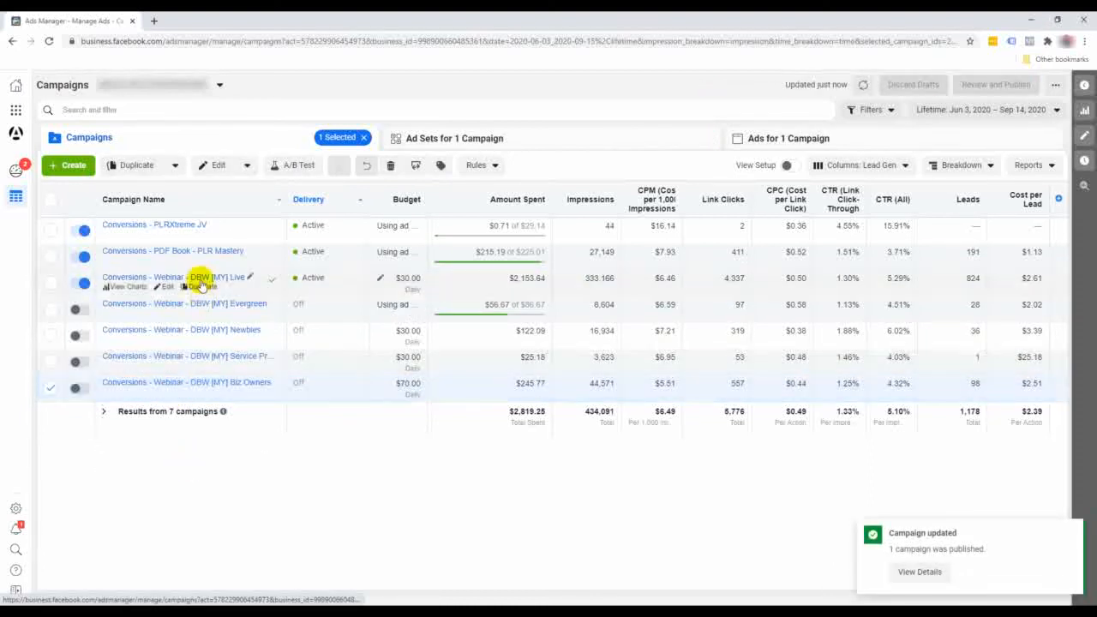
- Set the daily budget of the "Conversions - Webinar - DBW [MY] Live" campaign to $60.00, publish the change and close the editor
left_click(167, 288)
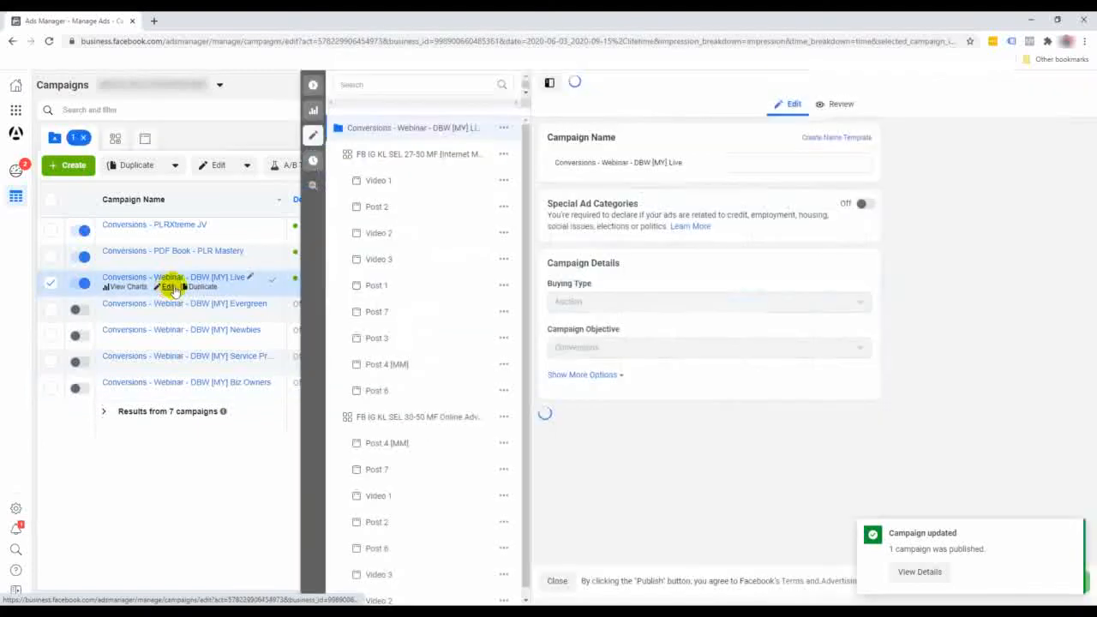
scroll(771, 374, "down", 1)
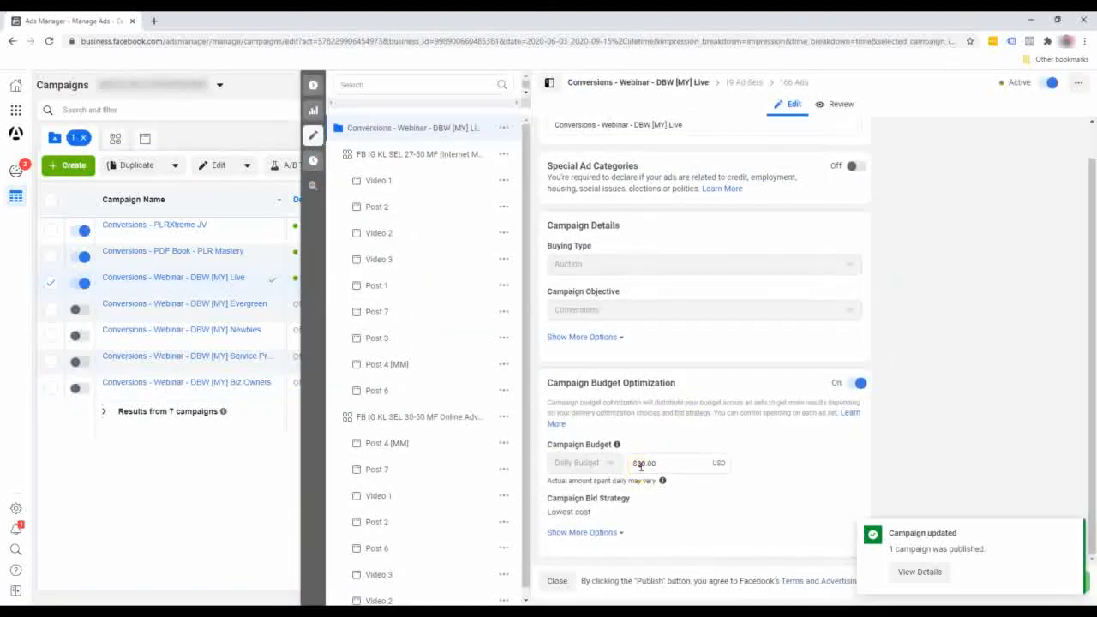
left_click(641, 463)
type("6")
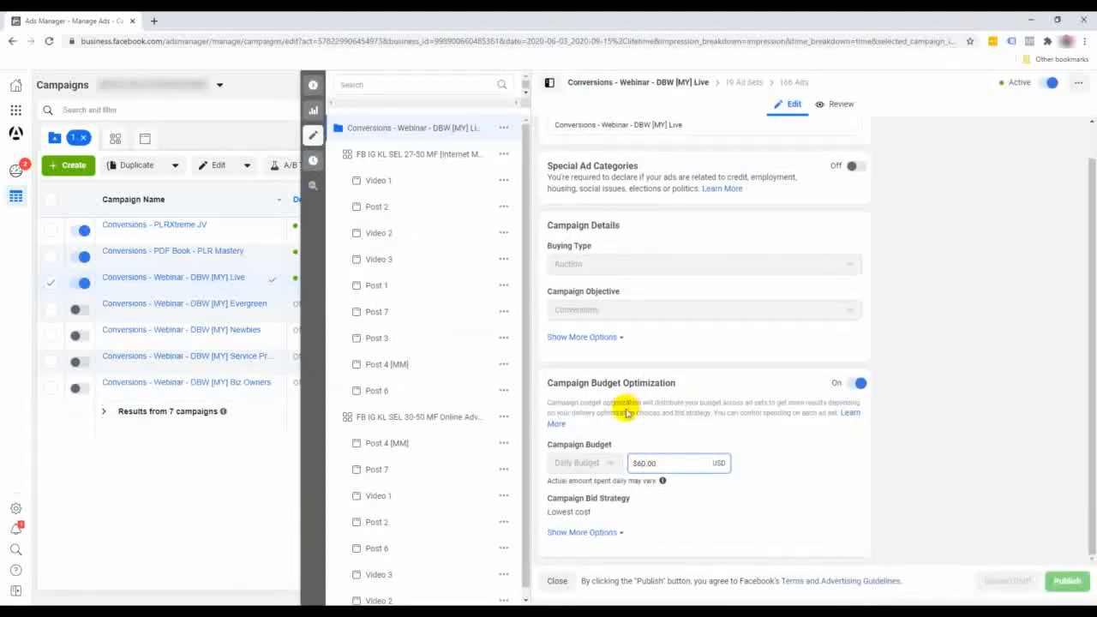
left_click(730, 428)
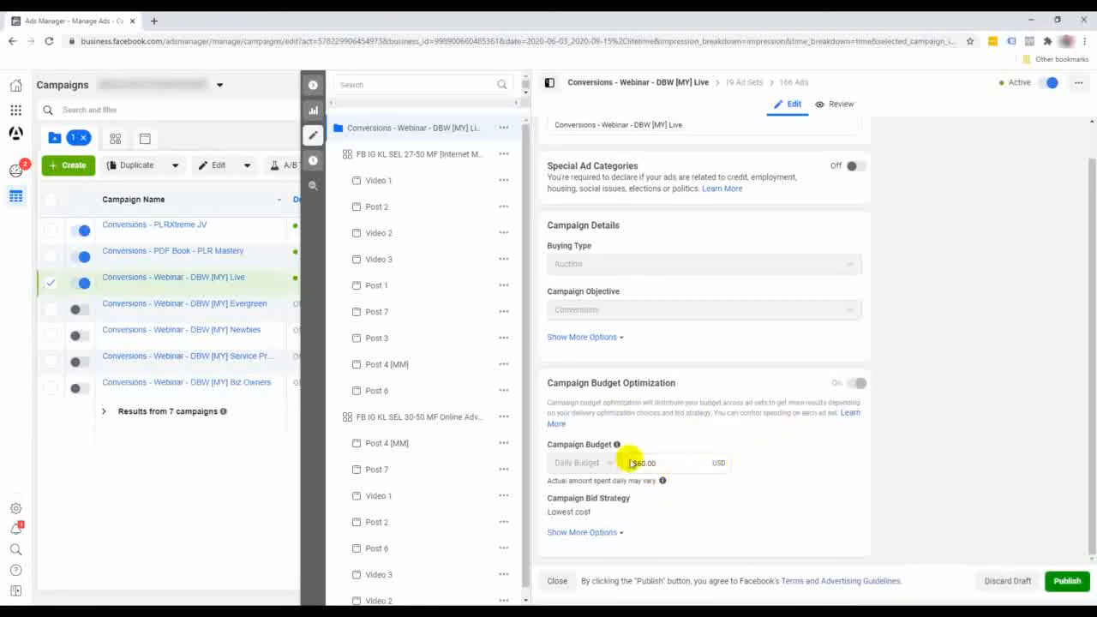
left_click(1067, 580)
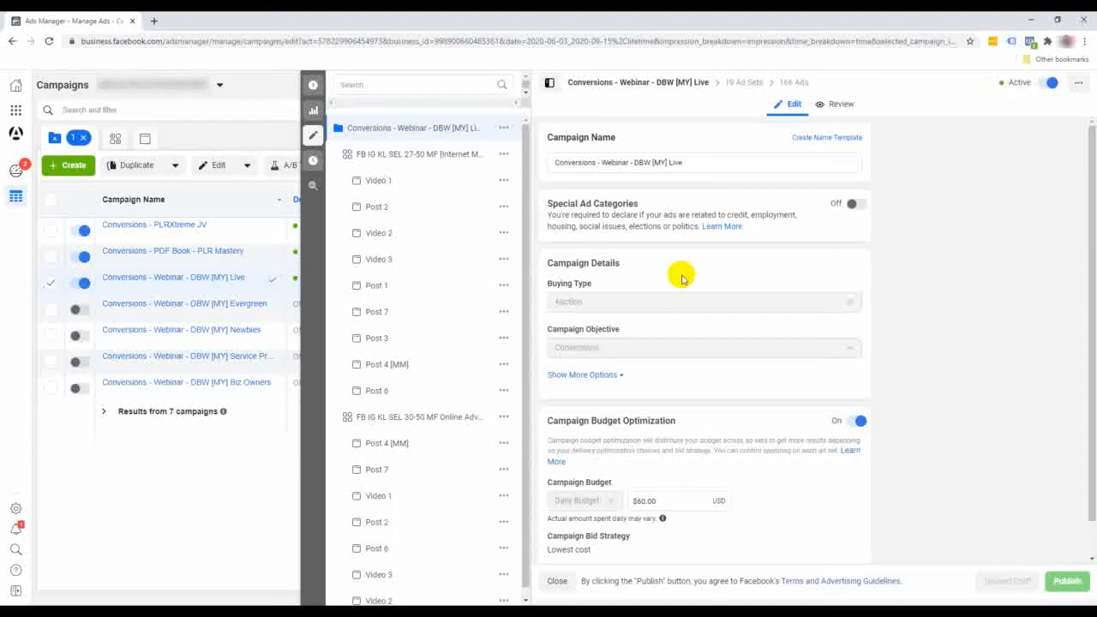
left_click(314, 87)
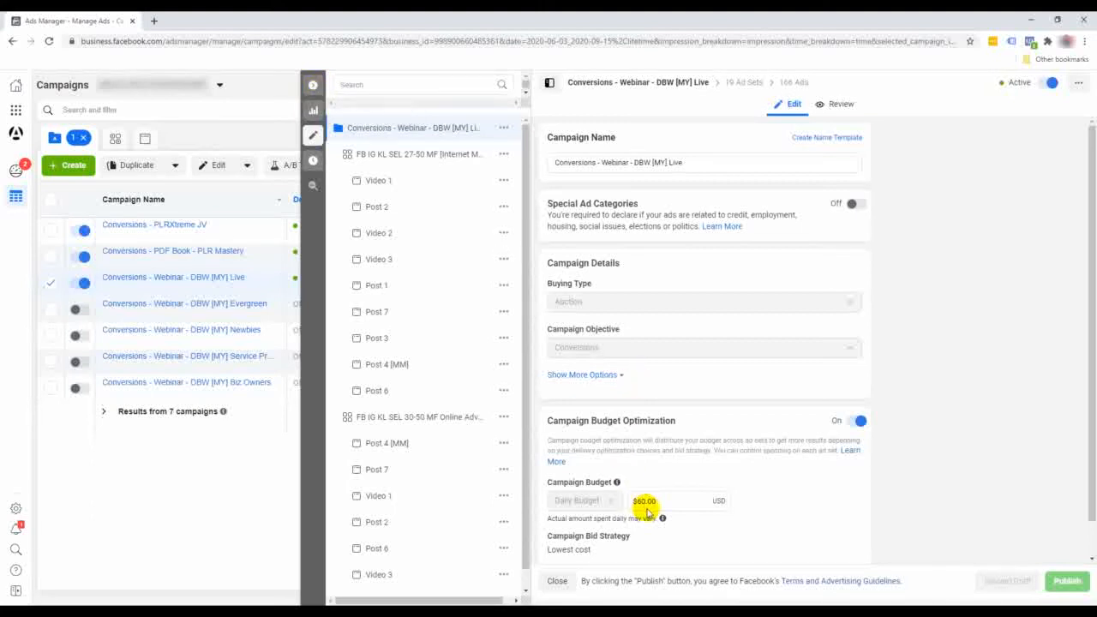
left_click(313, 84)
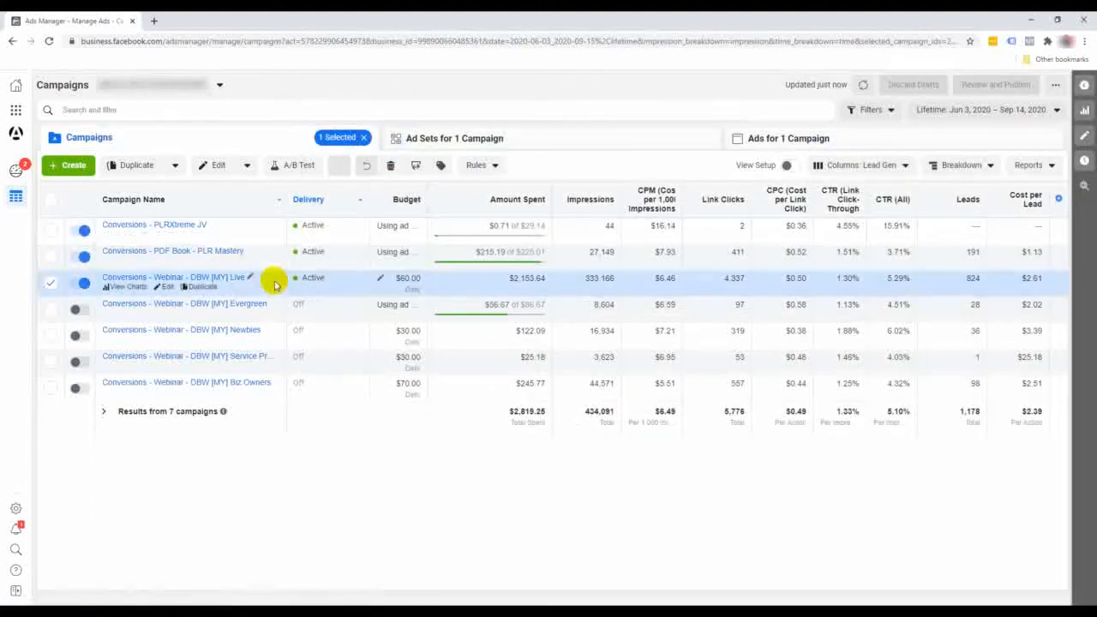
left_click(469, 139)
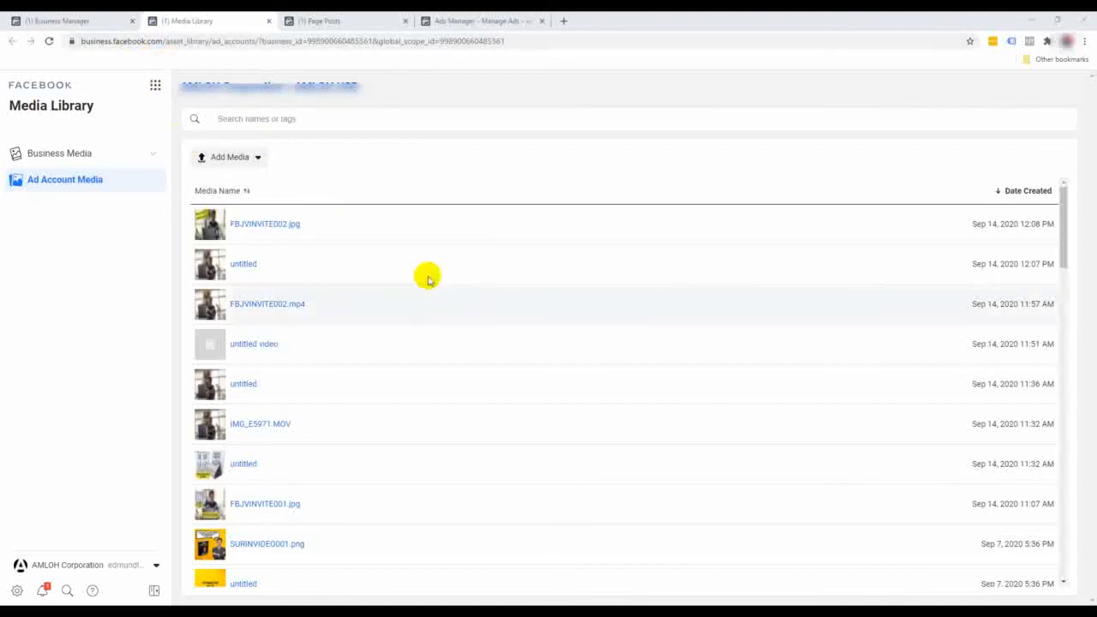
- Locate Media Library among the Facebook business tools, expand Business Media and show the Ad Account Media
left_click(156, 86)
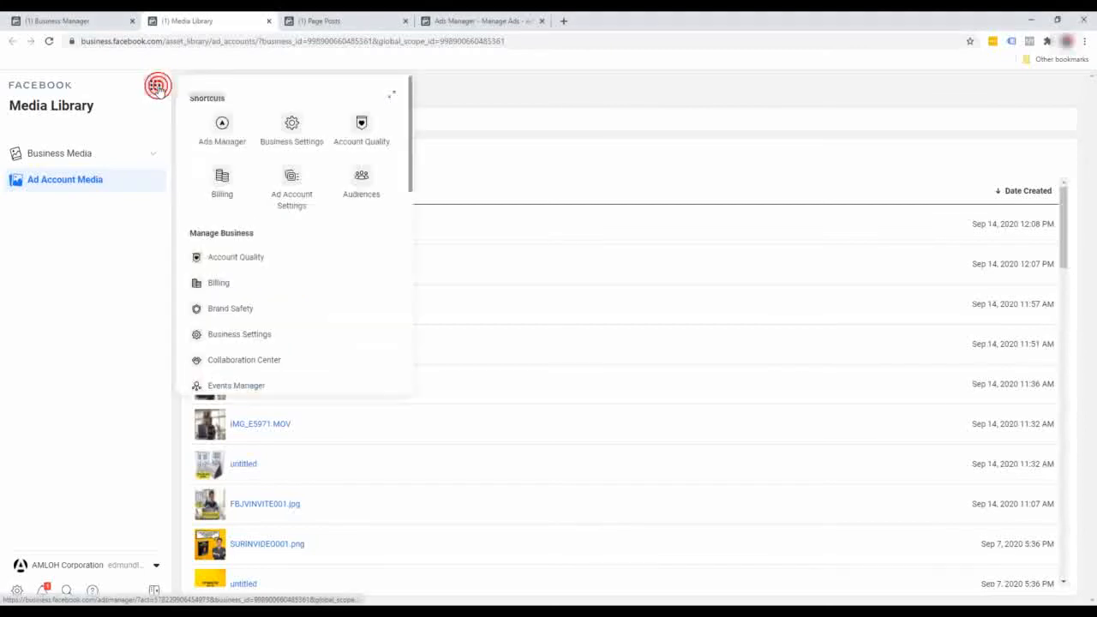
scroll(345, 223, "down", 3)
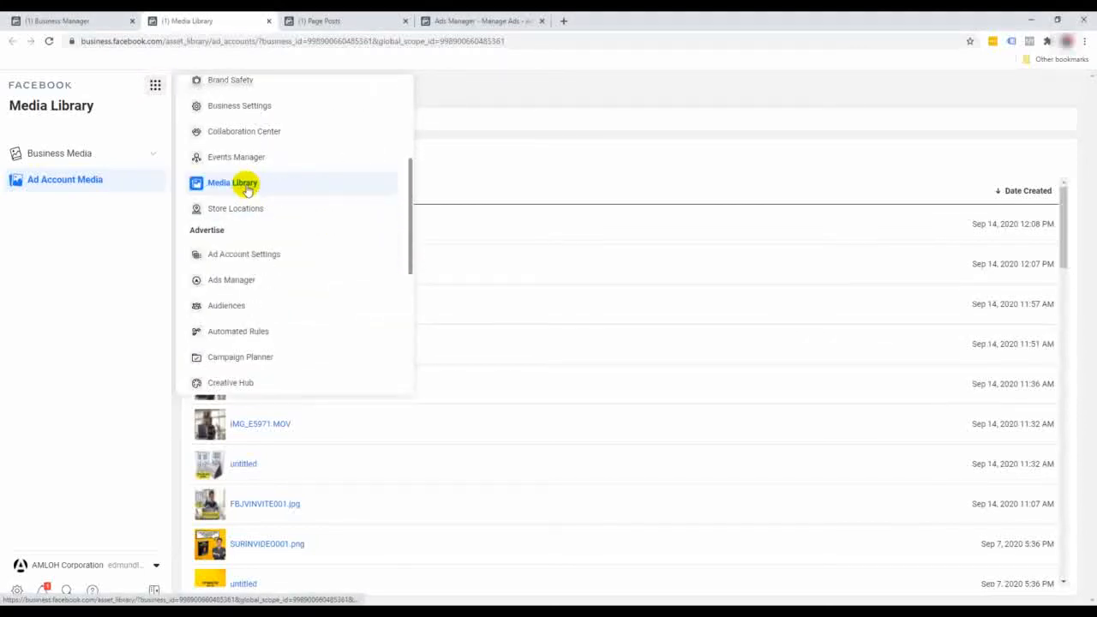
left_click(537, 166)
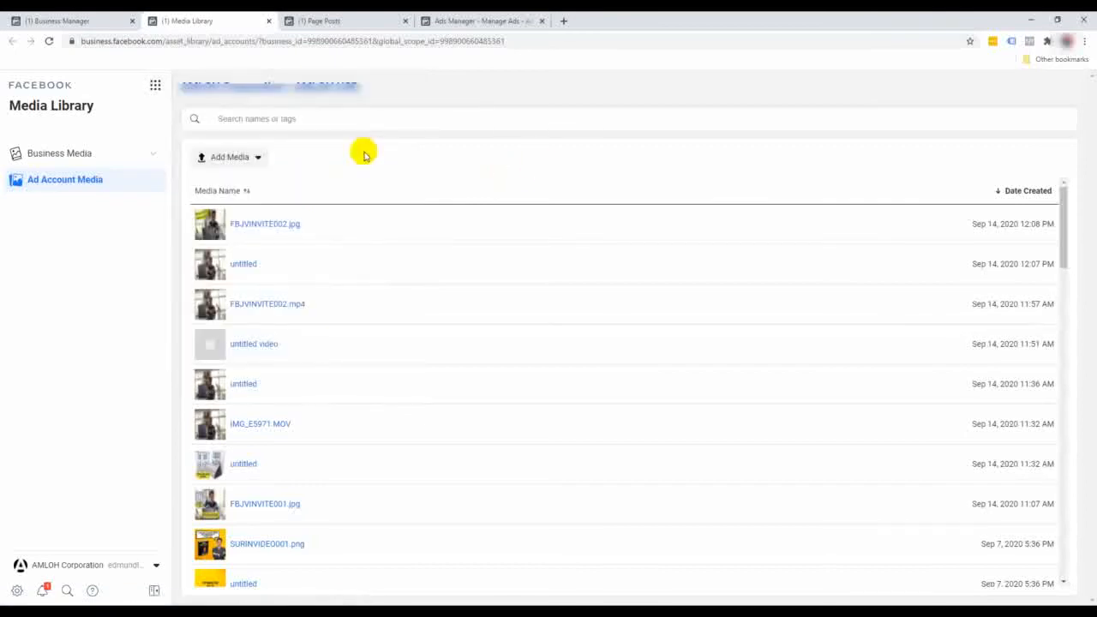
left_click(97, 159)
left_click(77, 233)
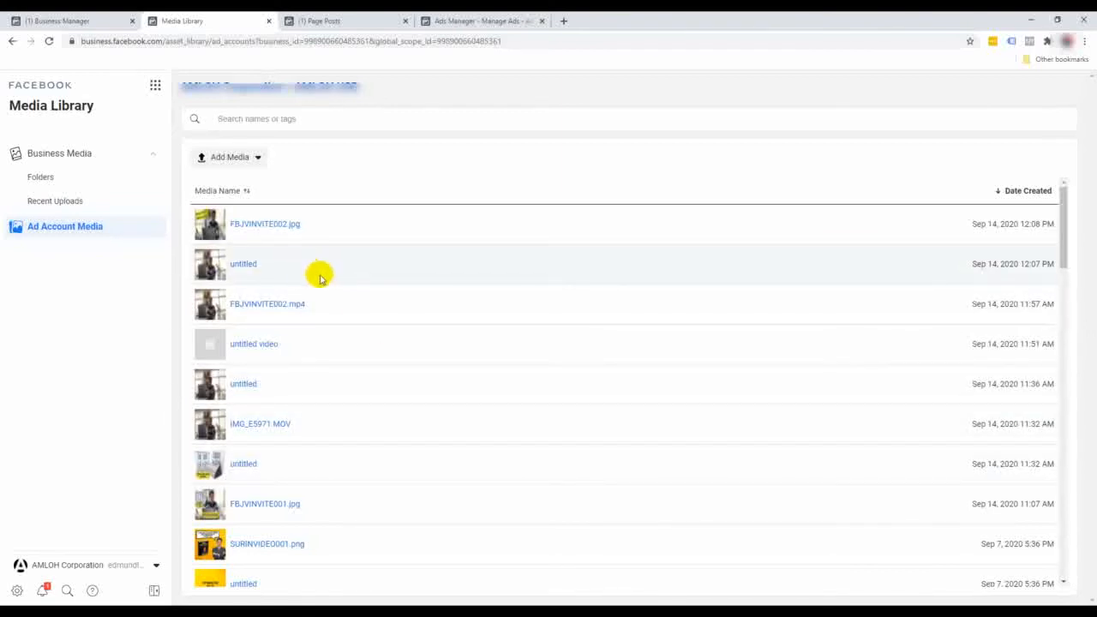
- Permanently delete the untitled image created Sep 14, 2020 at 12:07 PM from the ad account media
left_click(250, 267)
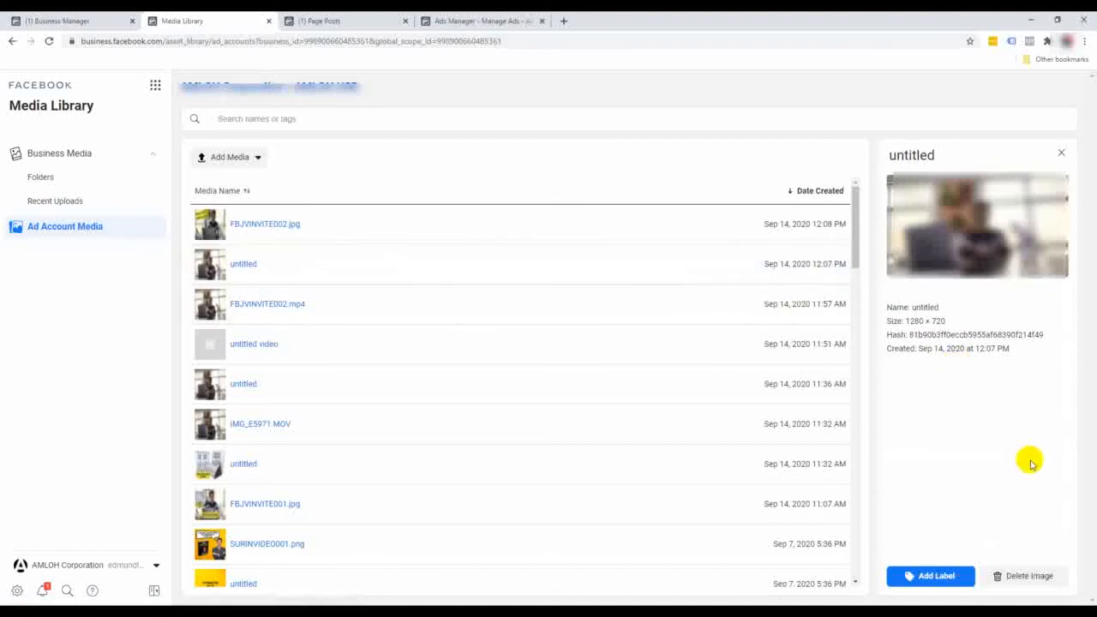
left_click(1019, 578)
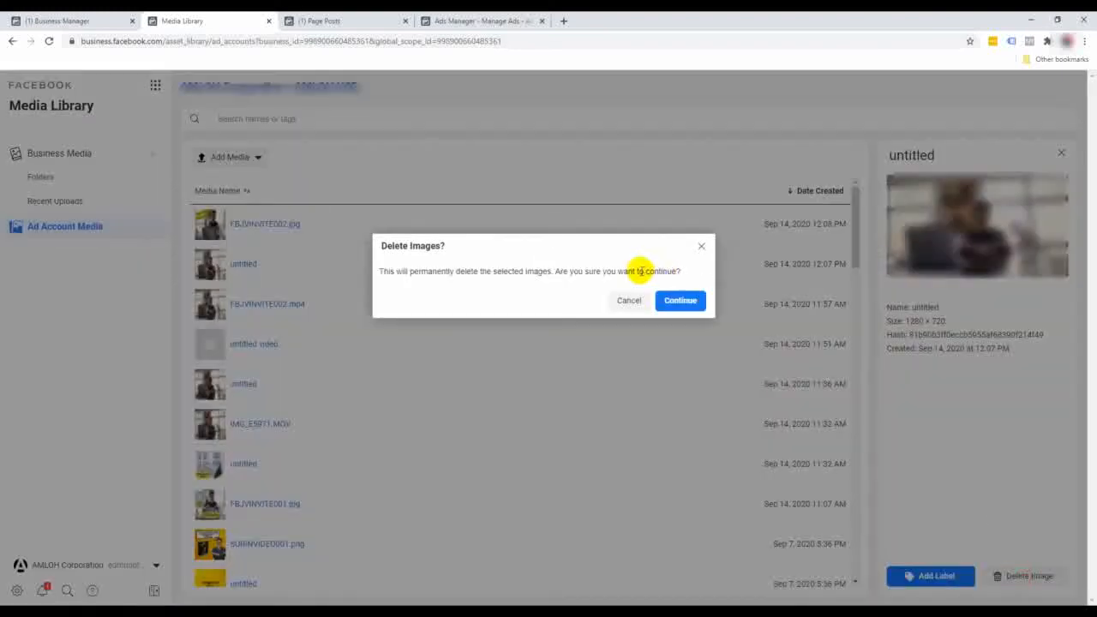
left_click(685, 303)
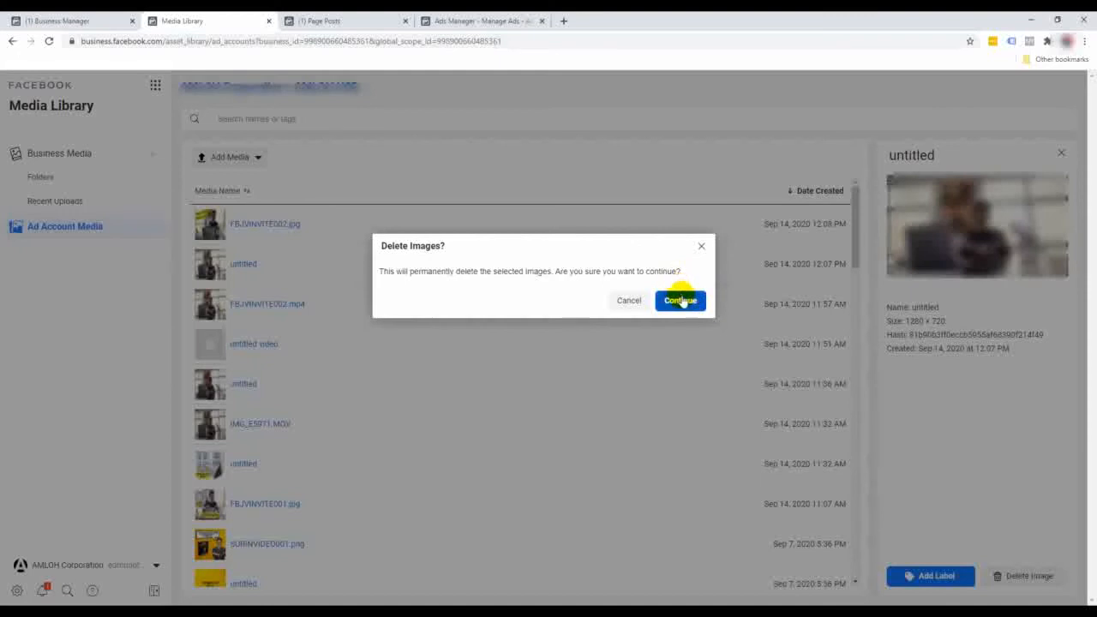
left_click(684, 303)
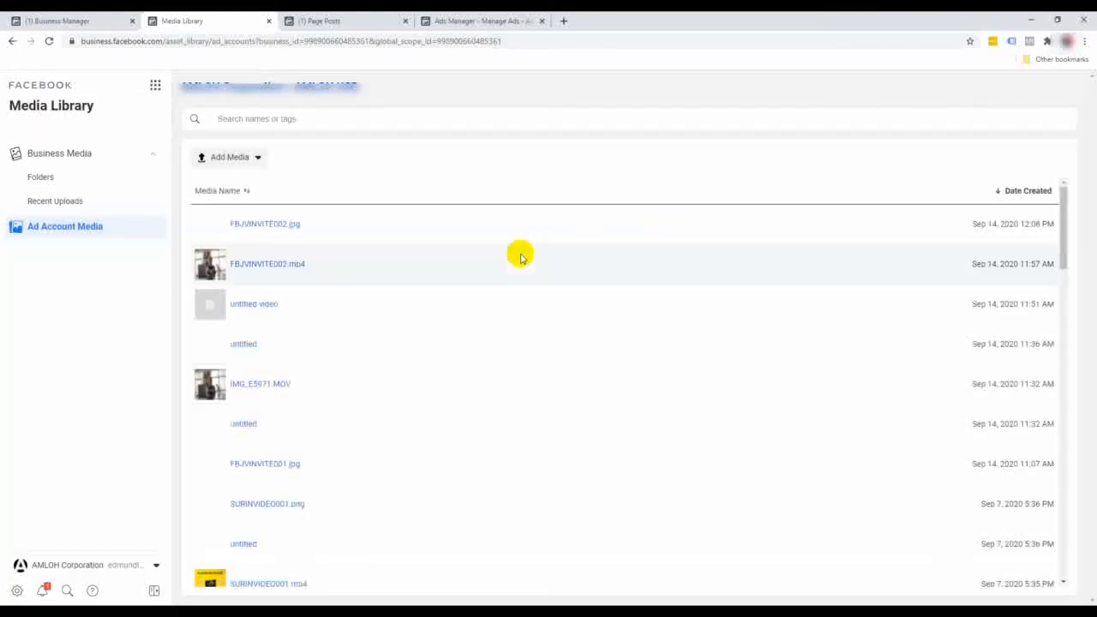
- Check the details of the untitled video, and delete the untitled image created Sep 14, 2020 at 11:36 AM
left_click(262, 305)
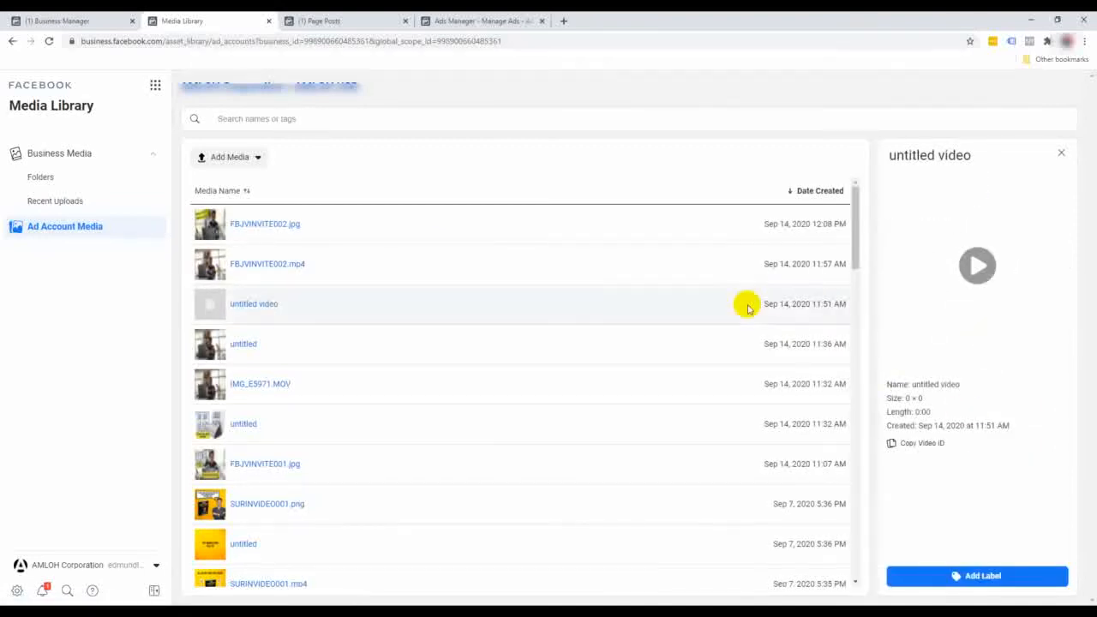
left_click(241, 343)
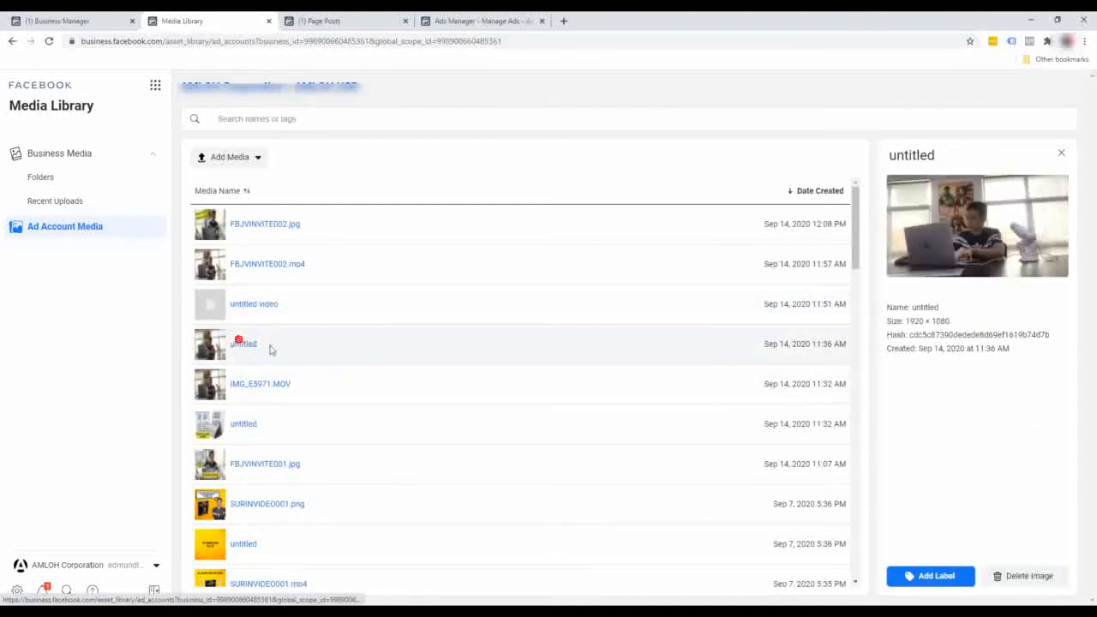
left_click(1022, 576)
left_click(678, 286)
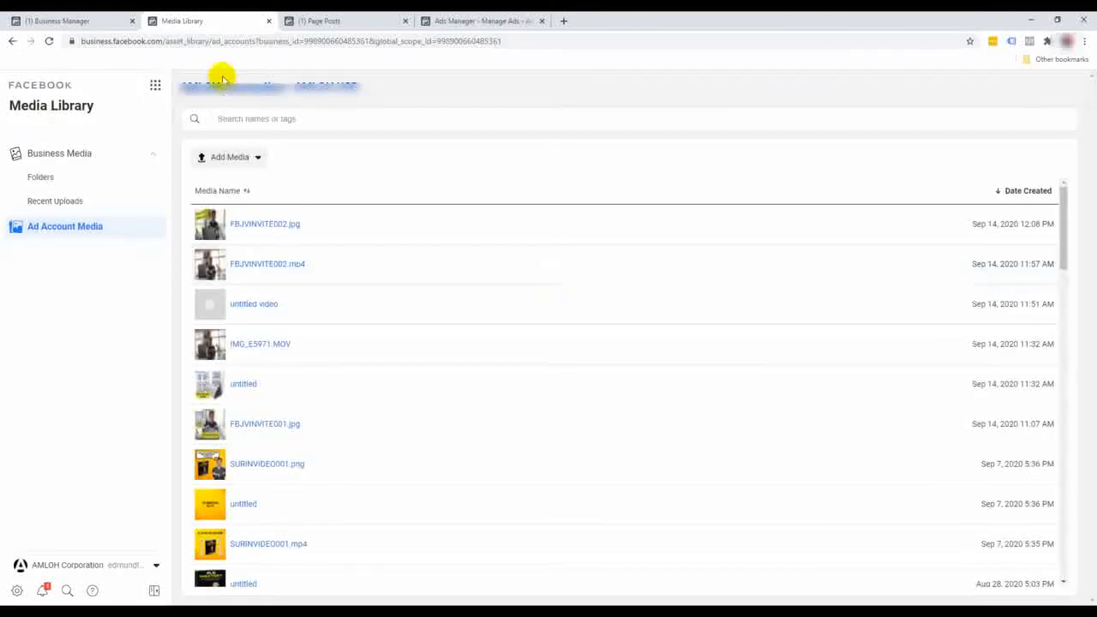
- Locate Page Posts under Engage Customers among the Facebook business tools, and view the page's published posts and its ad posts
left_click(329, 17)
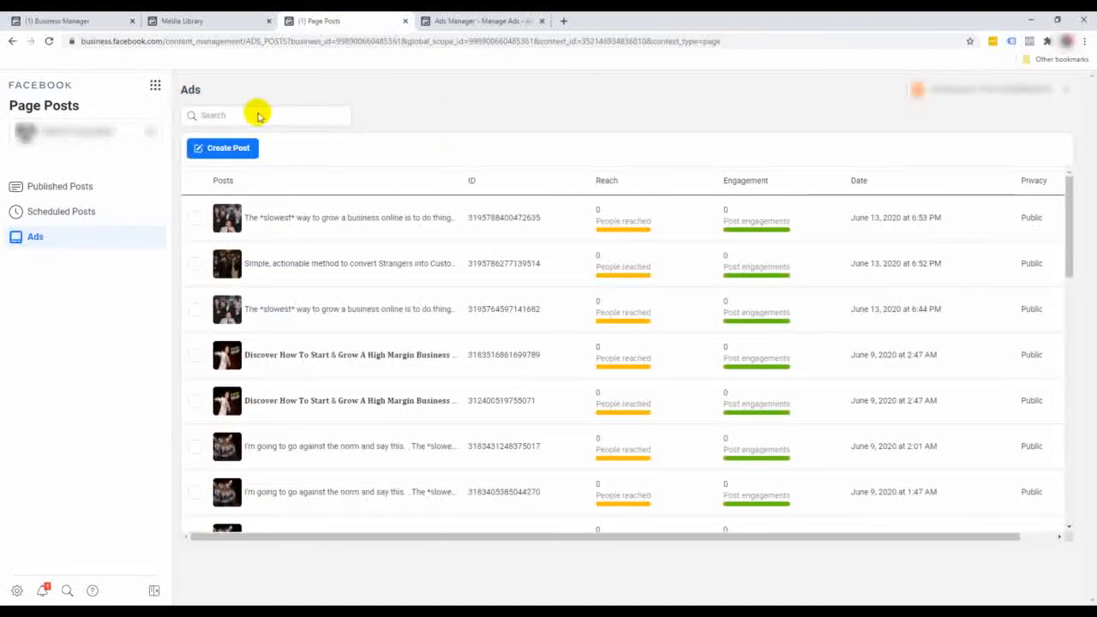
left_click(155, 85)
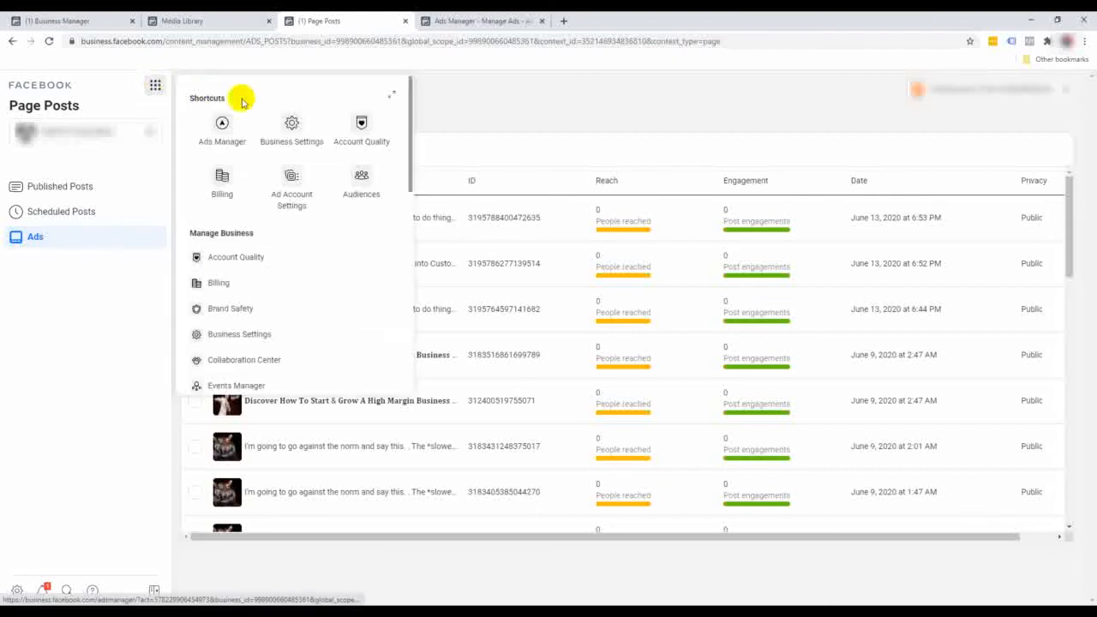
scroll(287, 224, "down", 6)
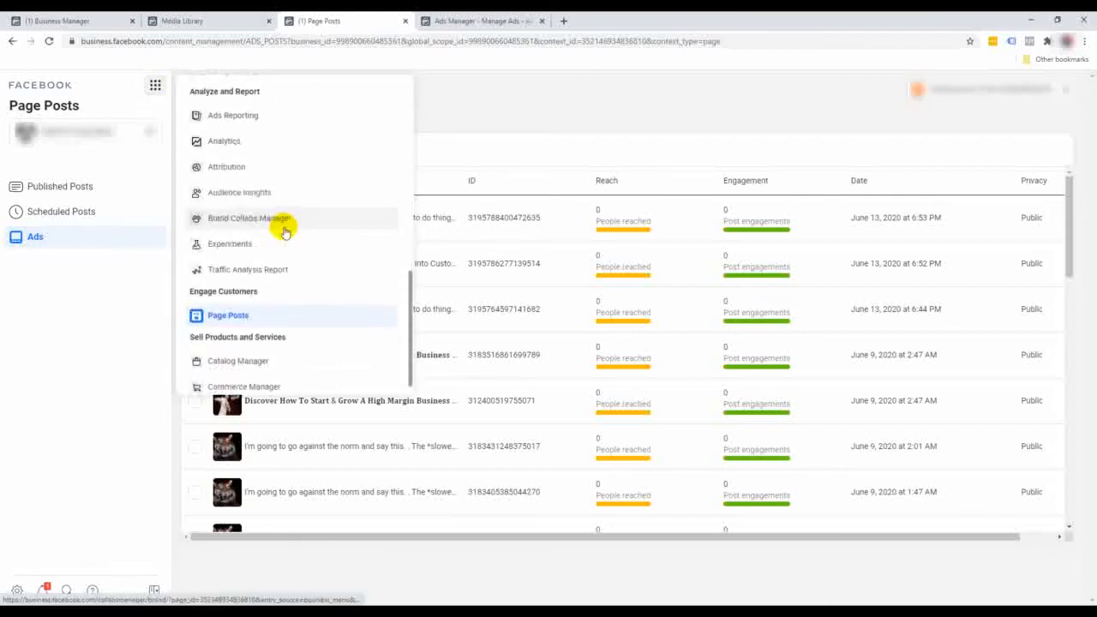
scroll(235, 292, "up", 2)
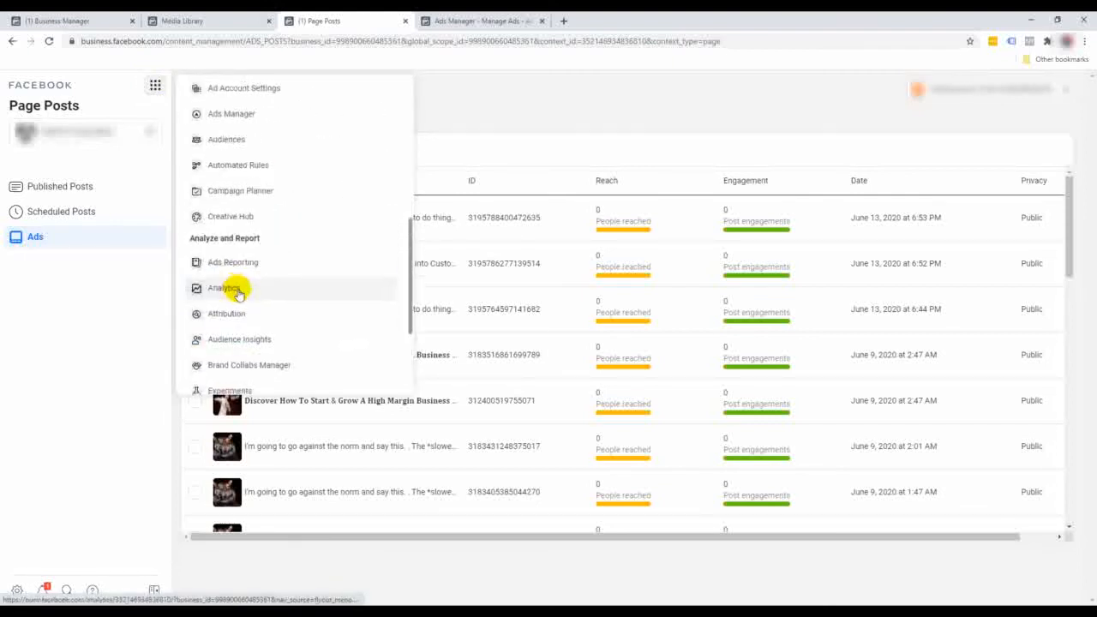
scroll(245, 304, "down", 2)
scroll(239, 257, "up", 3)
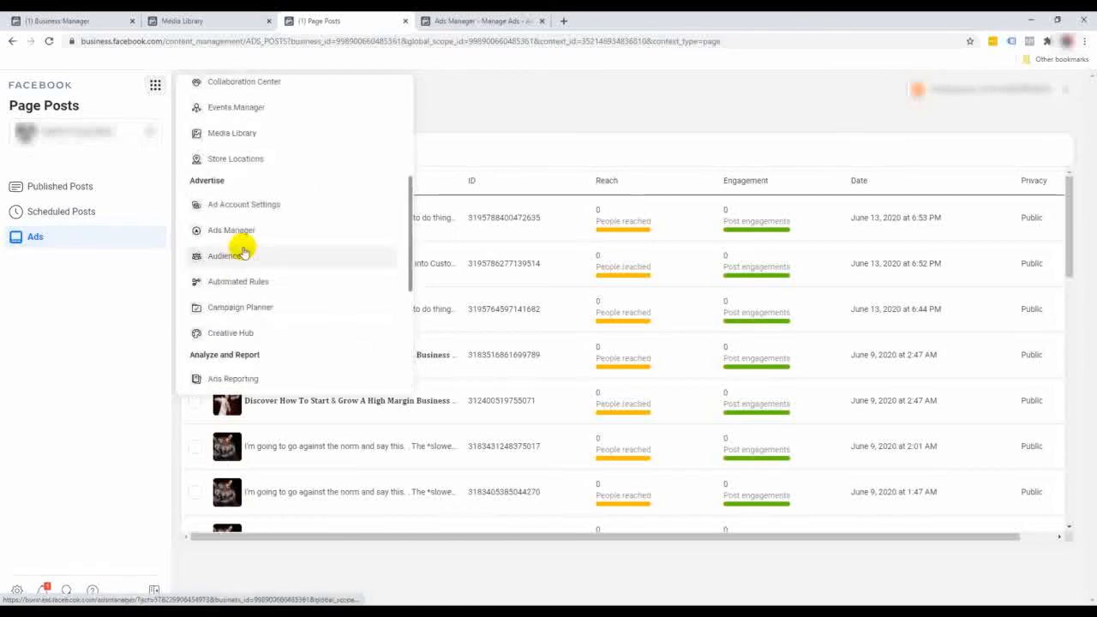
scroll(244, 230, "down", 3)
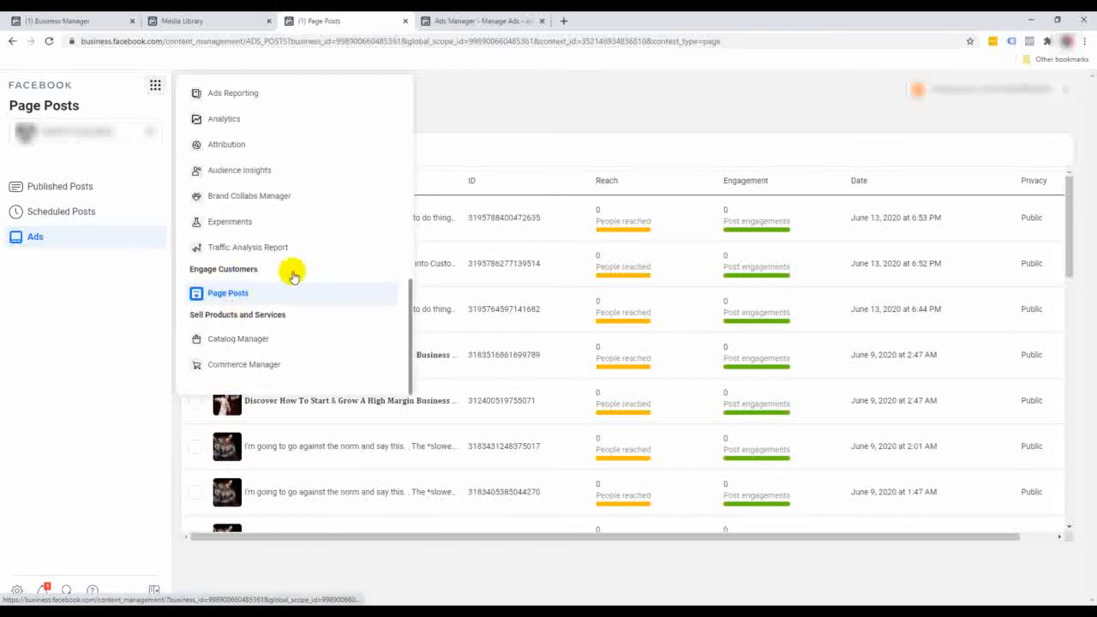
left_click(573, 119)
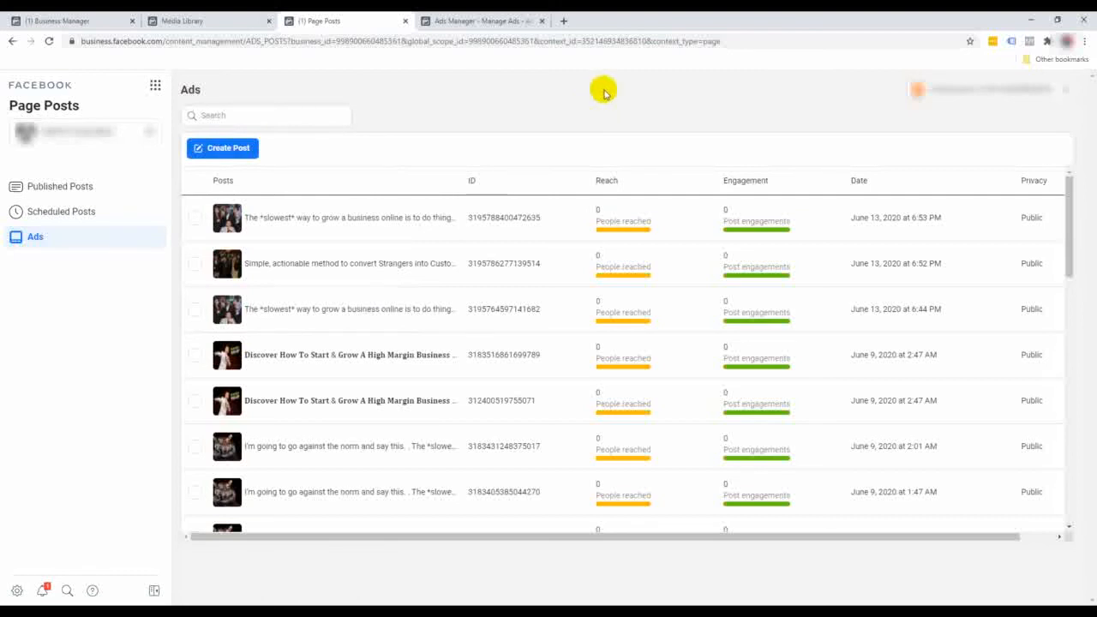
left_click(111, 189)
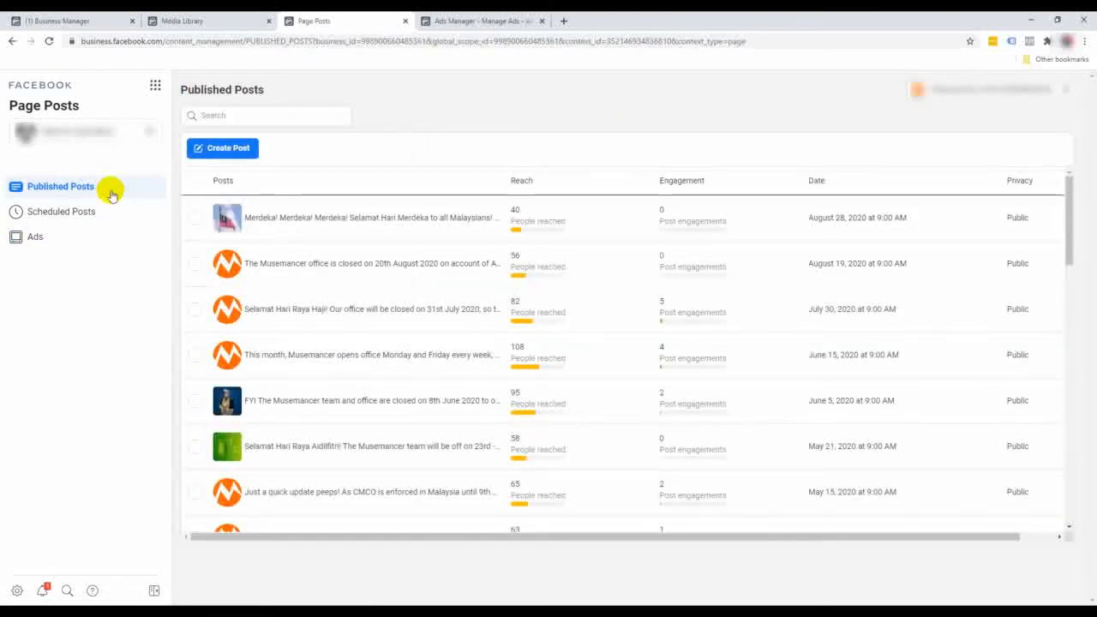
left_click(63, 239)
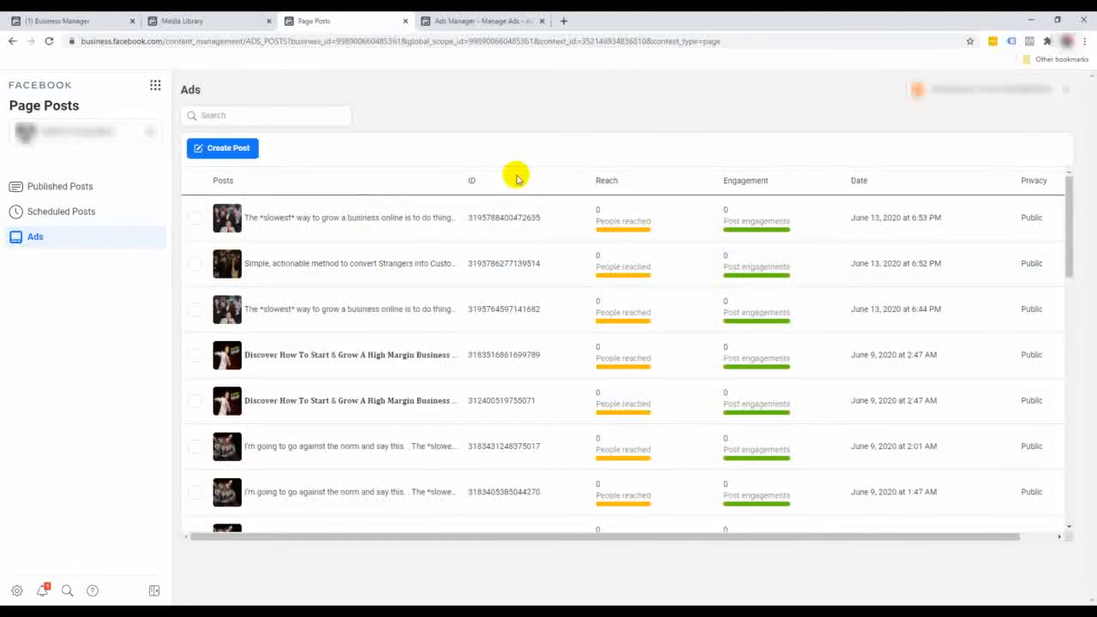
- Check the details and delete option of the ad post dated June 13, 2020 at 6:53 PM without deleting it
left_click(194, 221)
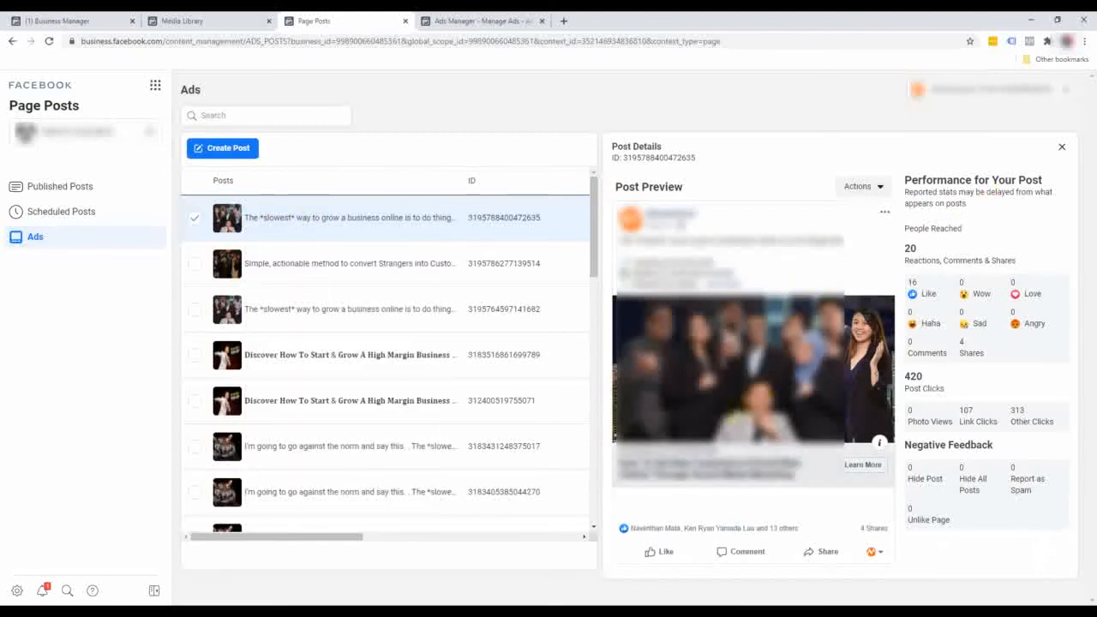
left_click(868, 187)
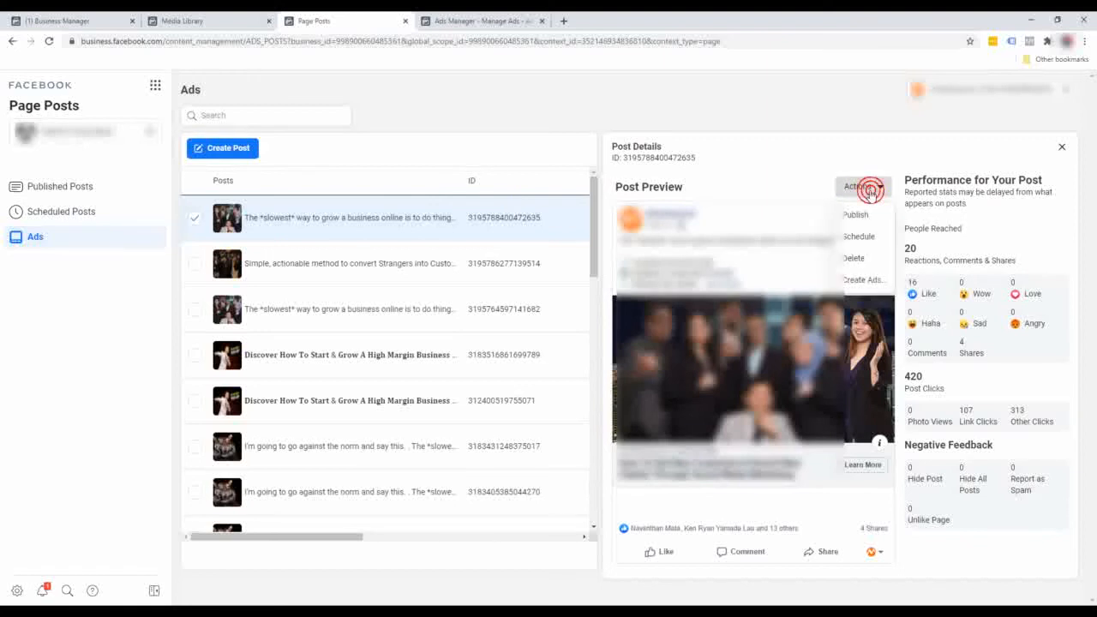
left_click(855, 258)
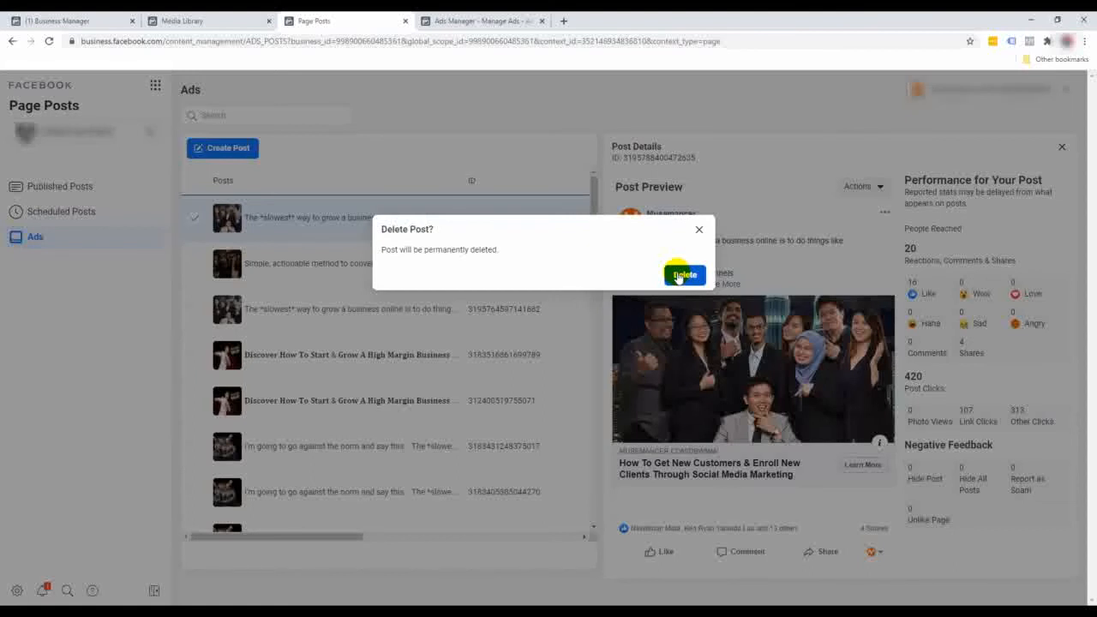
left_click(698, 231)
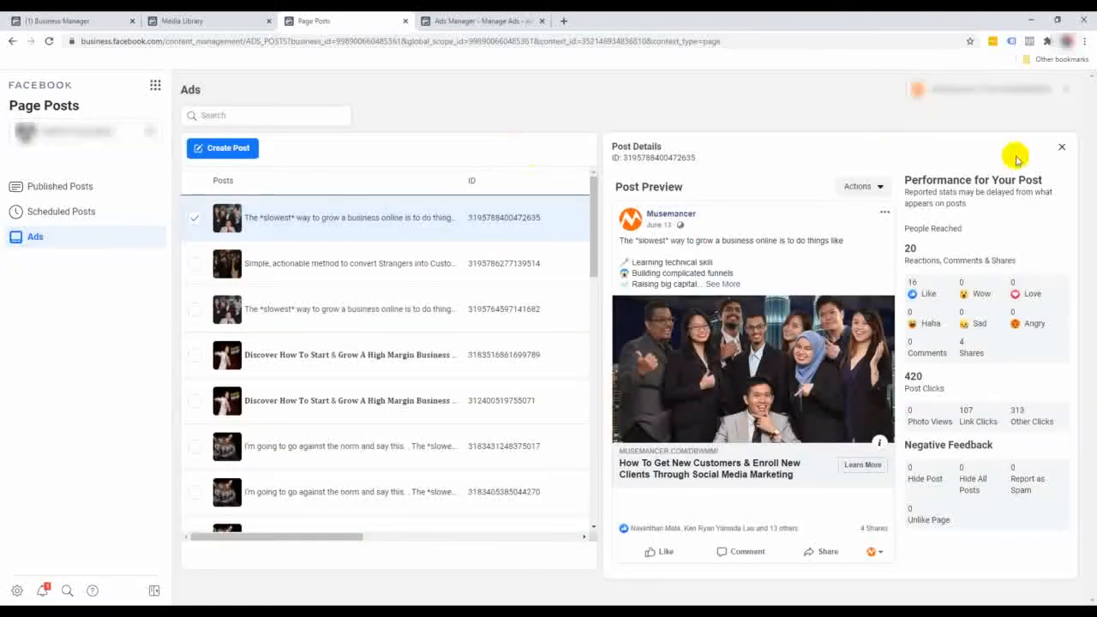
left_click(1061, 147)
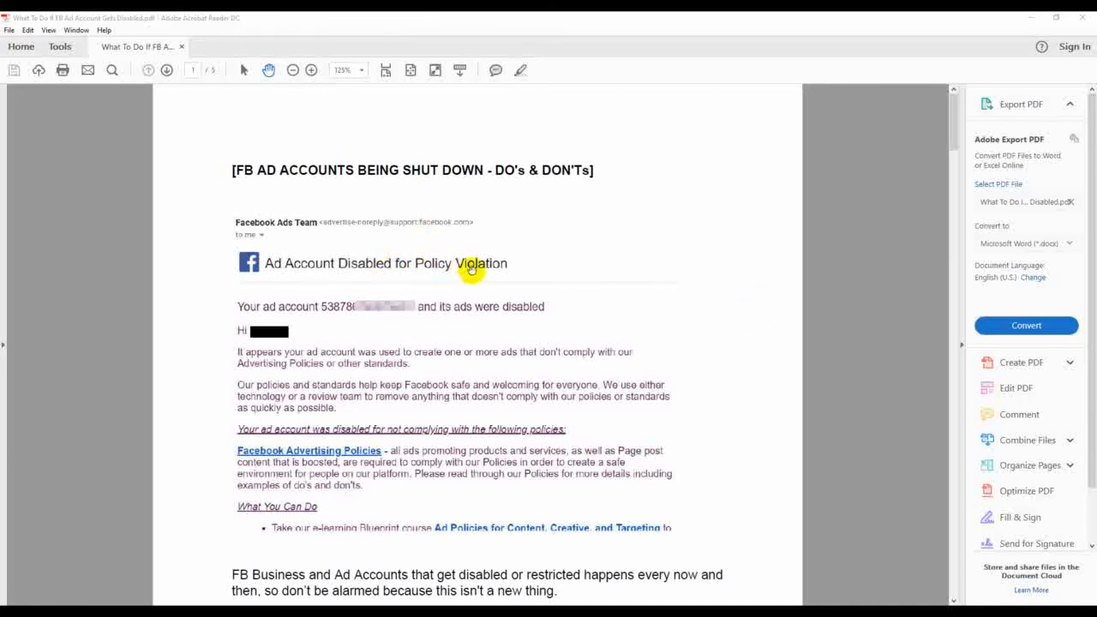
left_click(311, 70)
left_click(292, 71)
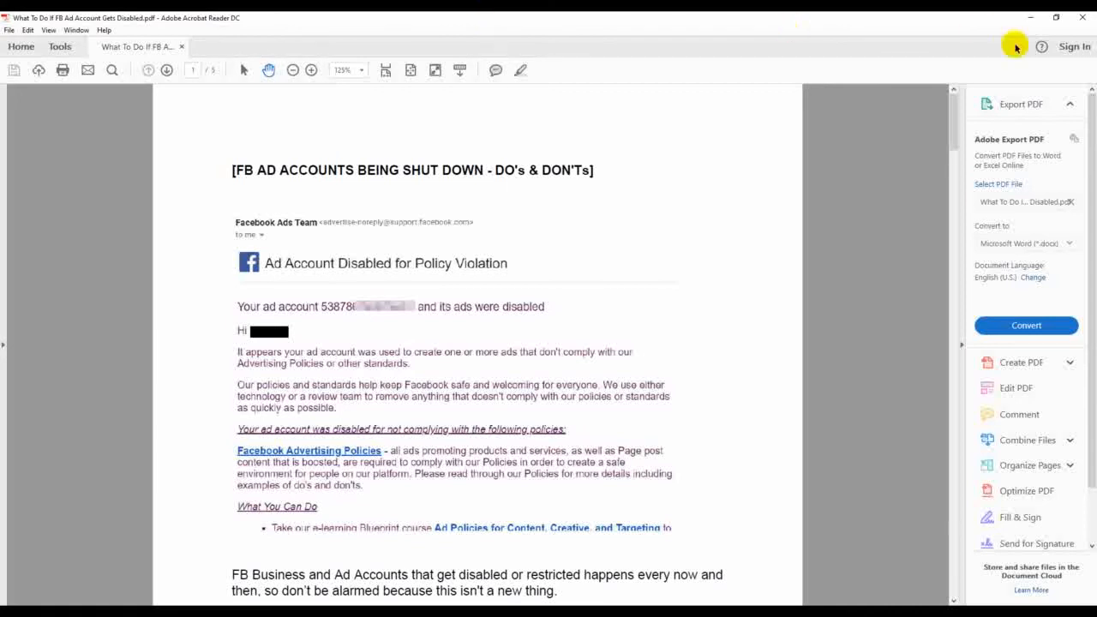
left_click_drag(952, 128, 925, 451)
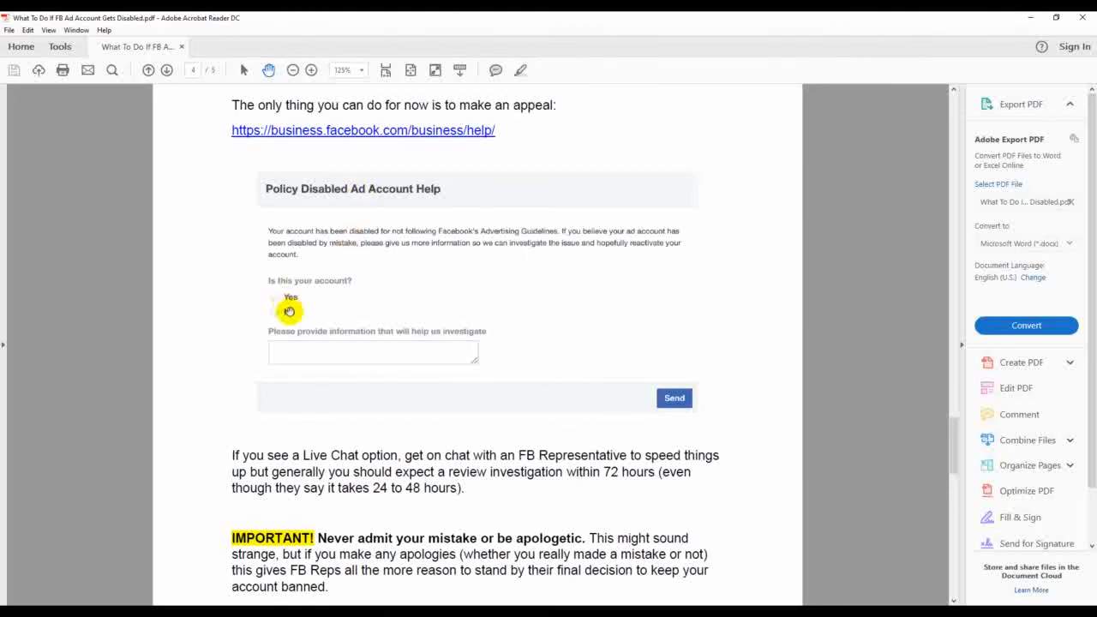
scroll(317, 350, "down", 1)
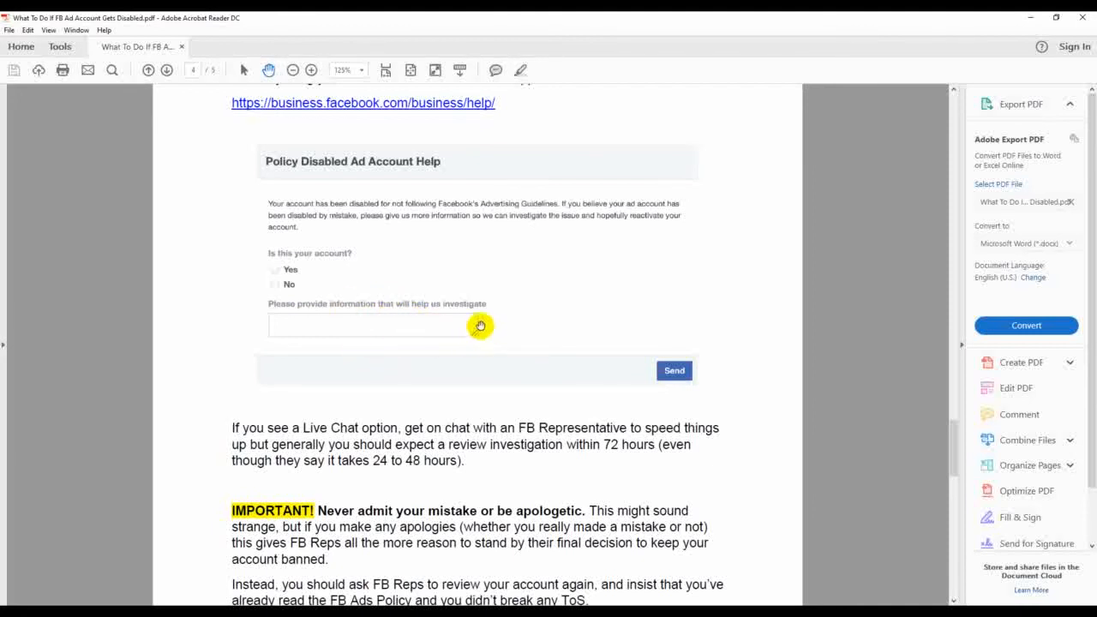
scroll(470, 334, "down", 1)
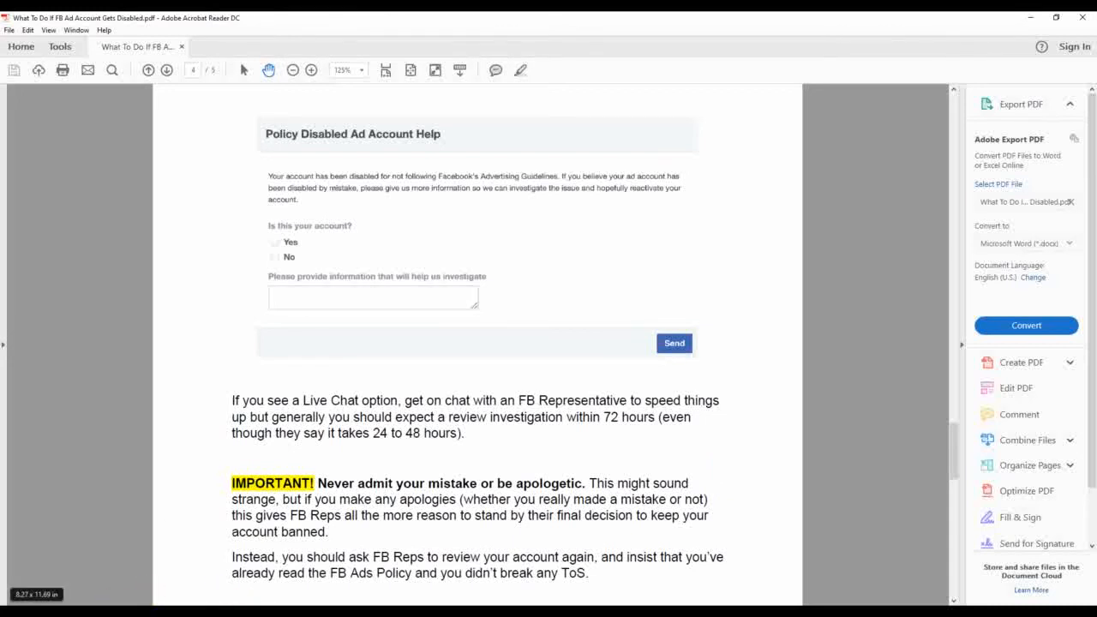
left_click(94, 561)
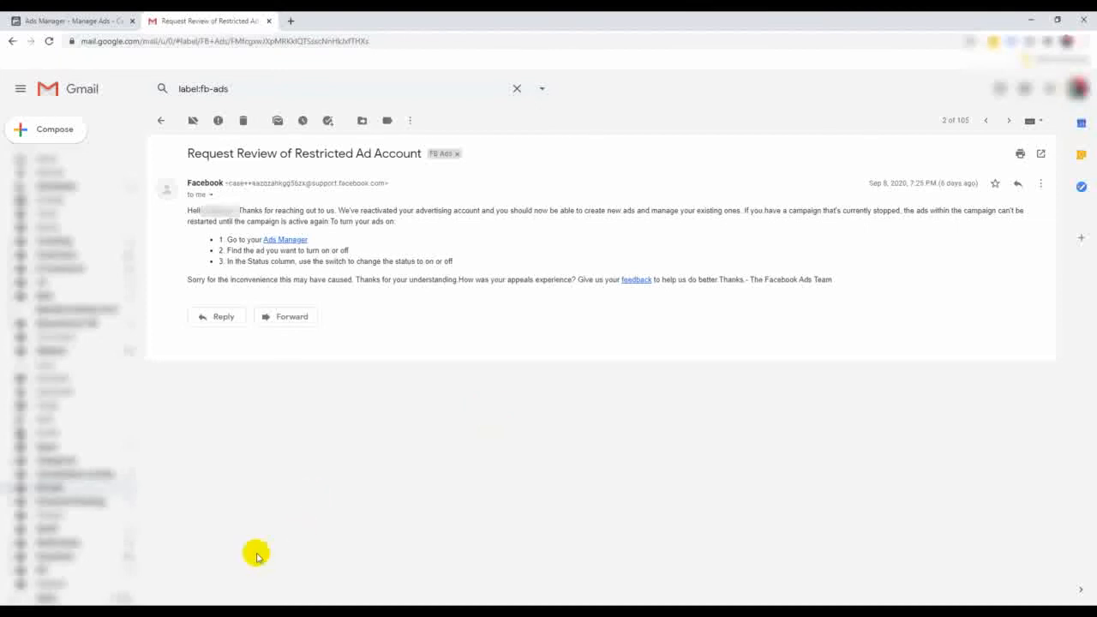
- Hide the abusive comment on the "FREE PDF Book" Facebook ad post and choose to ban its author
left_click(214, 593)
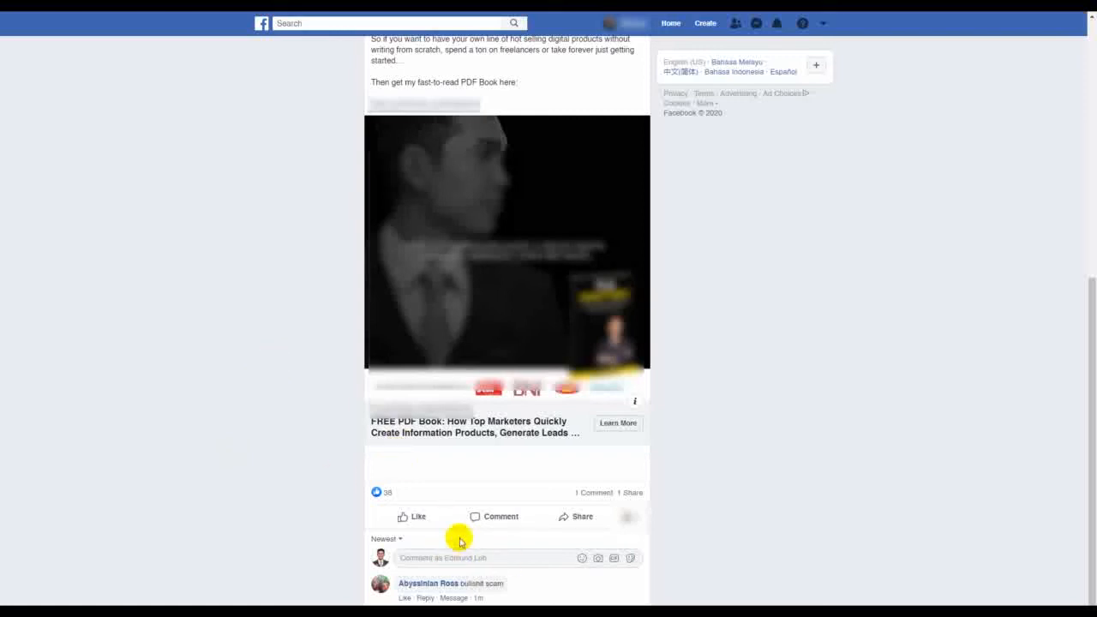
mouse_move(515, 589)
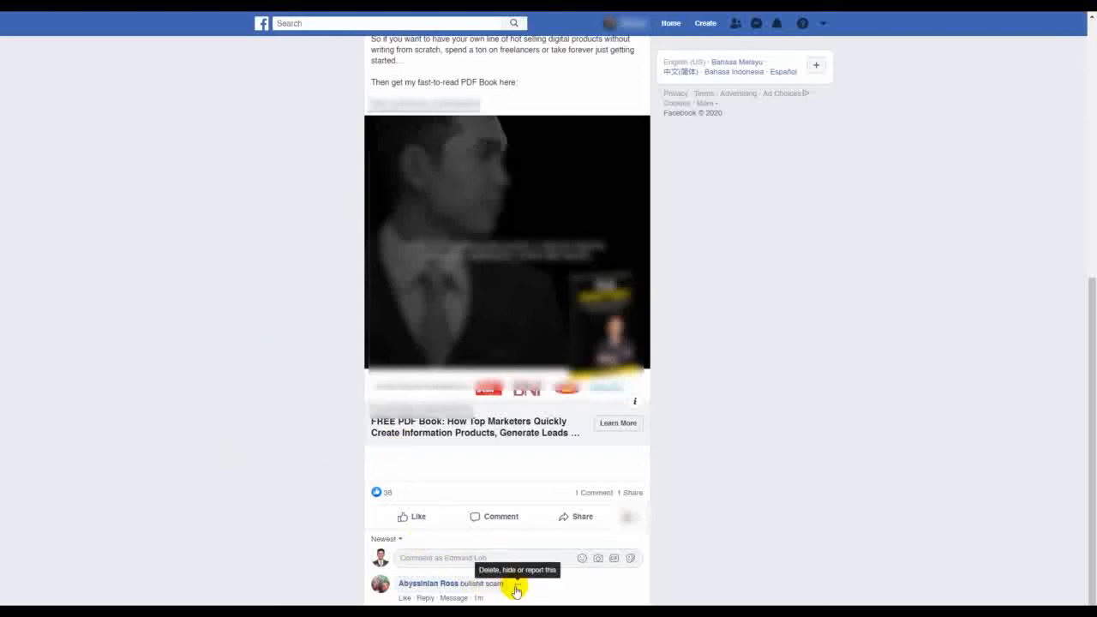
left_click(517, 587)
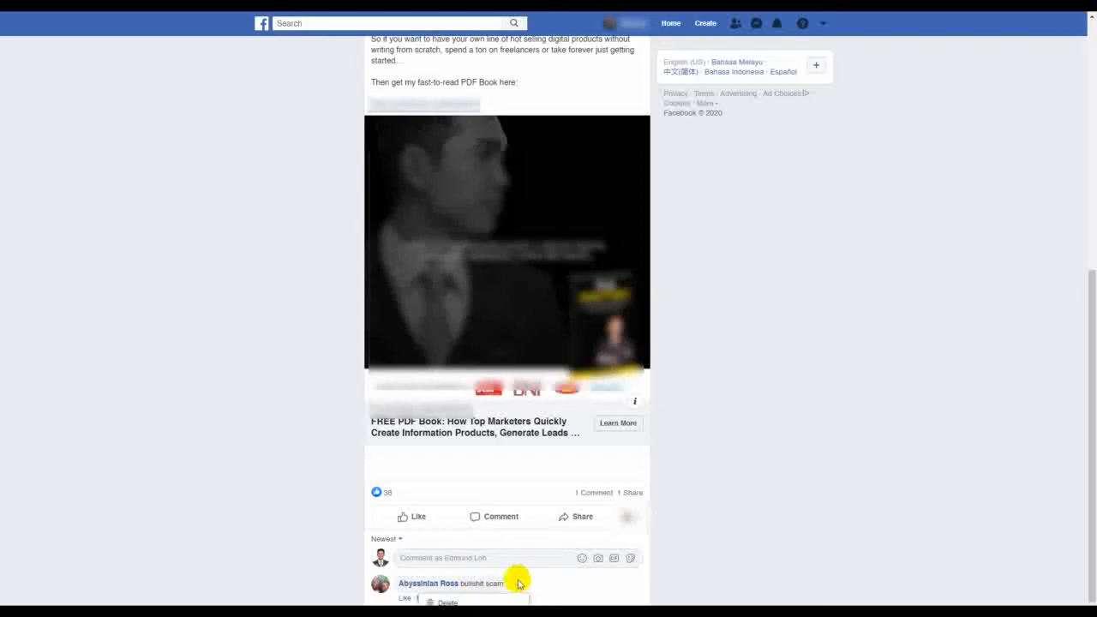
left_click(450, 601)
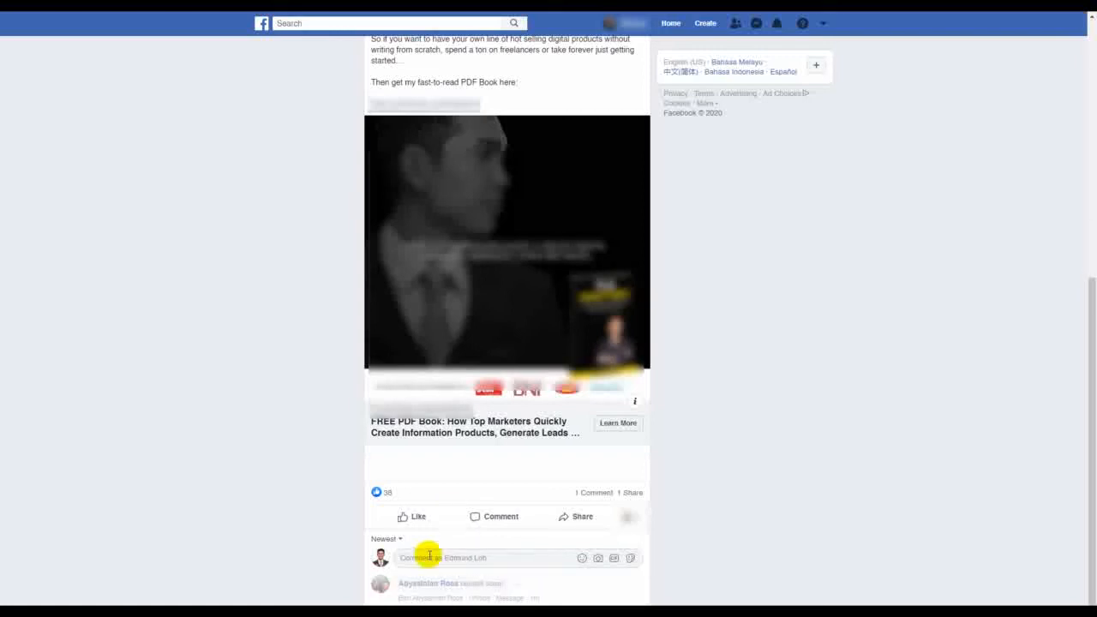
left_click(437, 597)
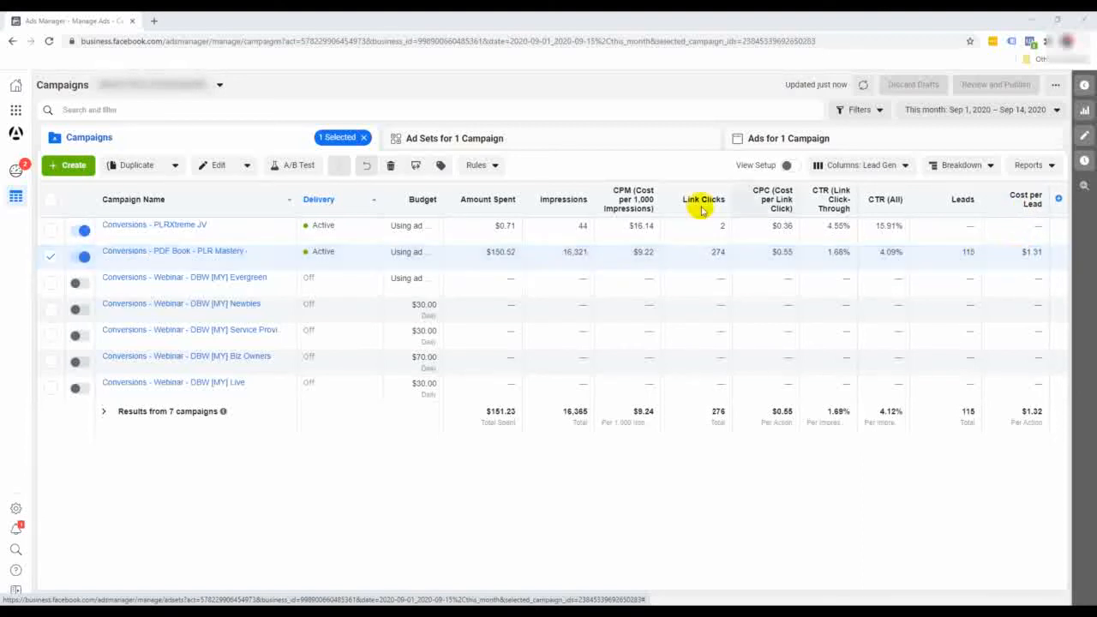
- In Ads Manager, check the ad sets of "Conversions - PDF Book - PLR Mastery" and break the campaign results down by age
left_click(557, 143)
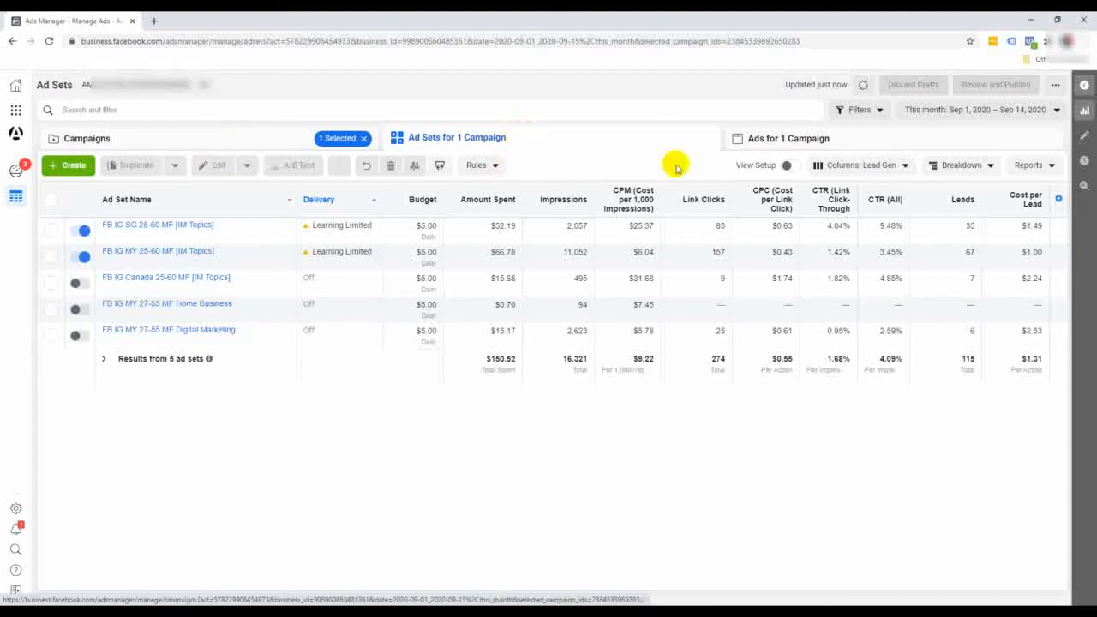
left_click(244, 141)
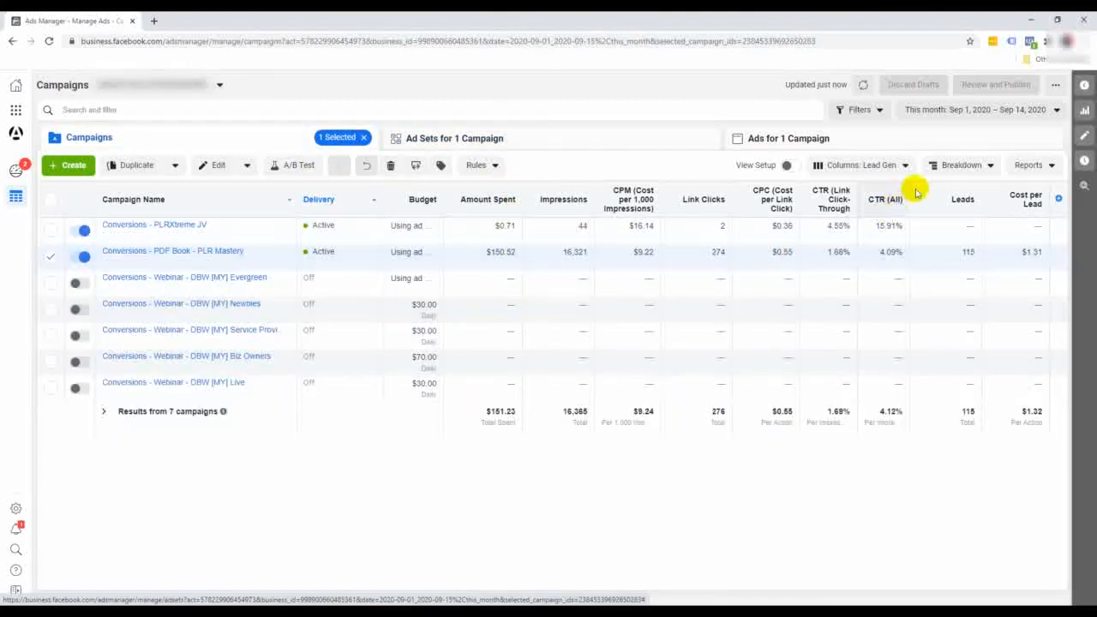
left_click(962, 165)
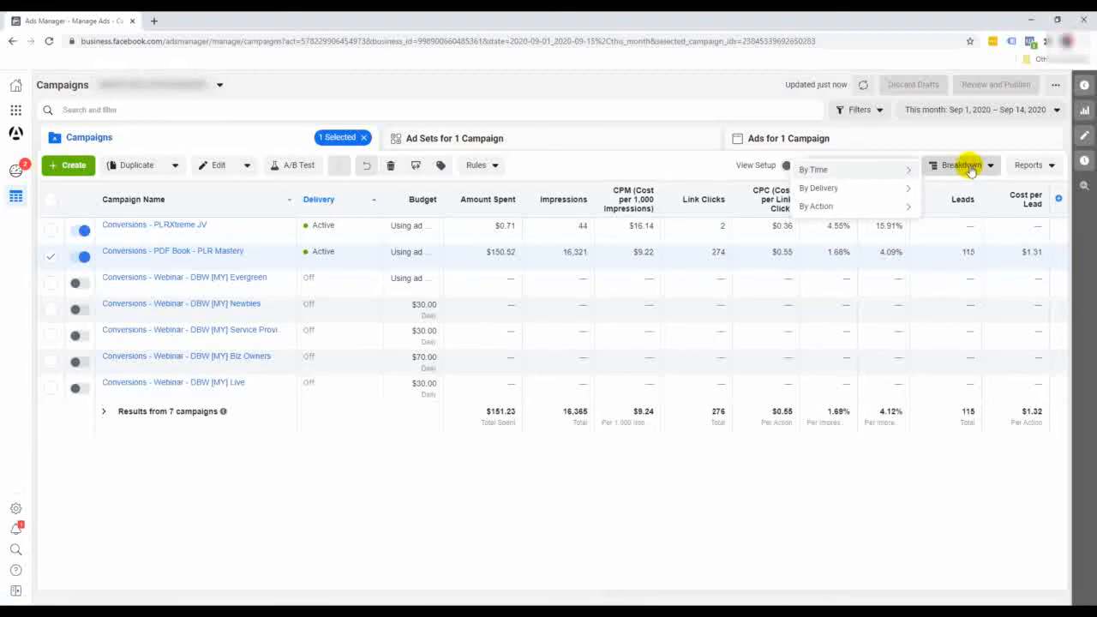
mouse_move(886, 176)
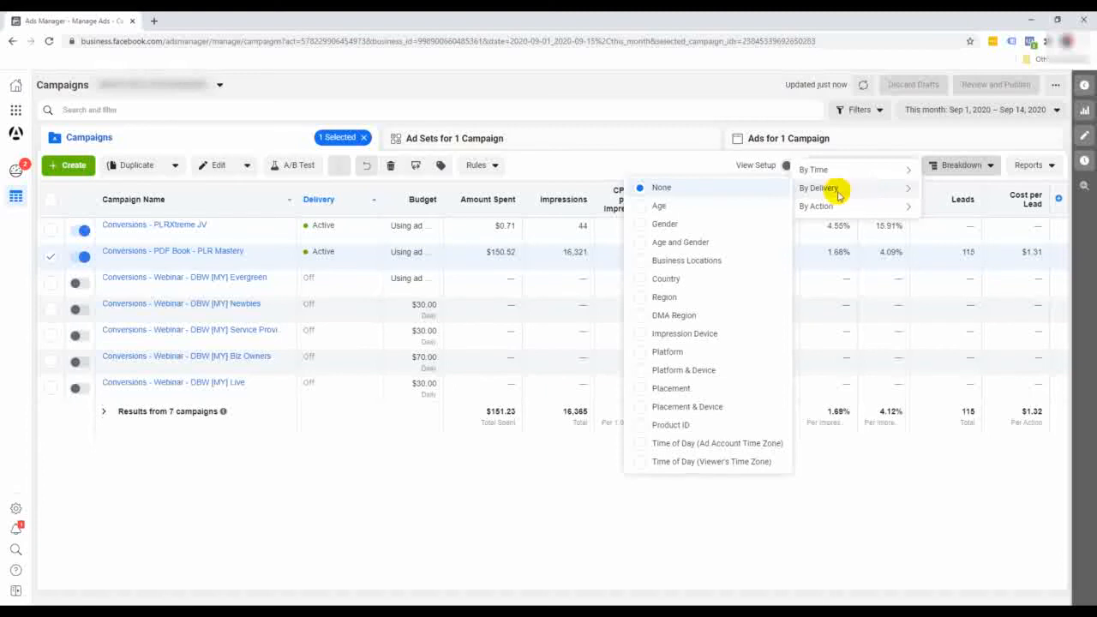
left_click(731, 210)
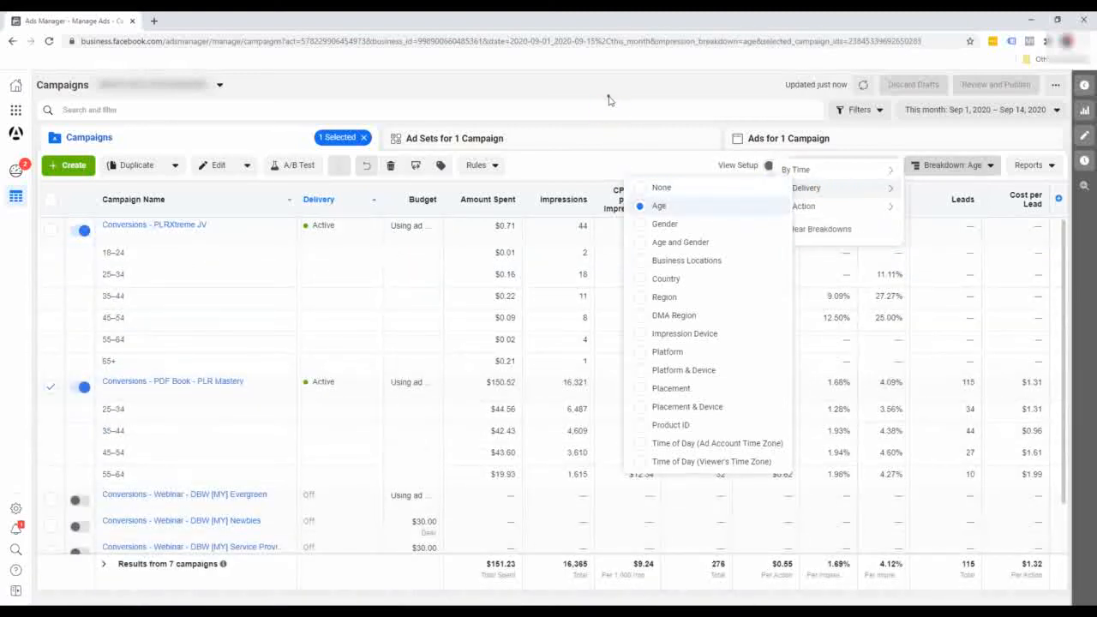
scroll(326, 283, "down", 2)
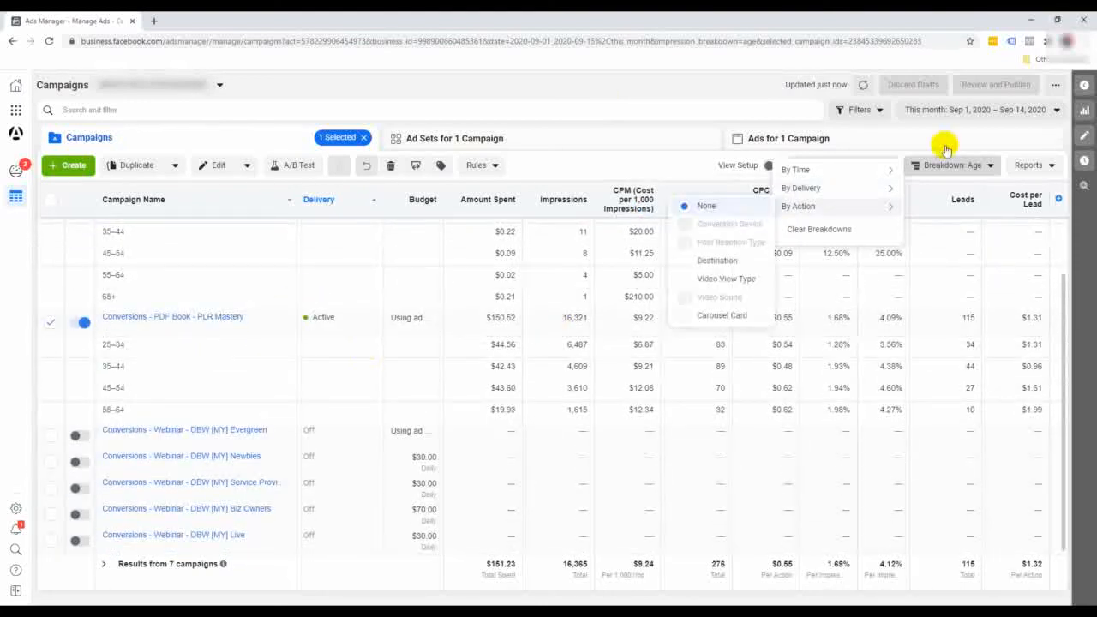
left_click(741, 91)
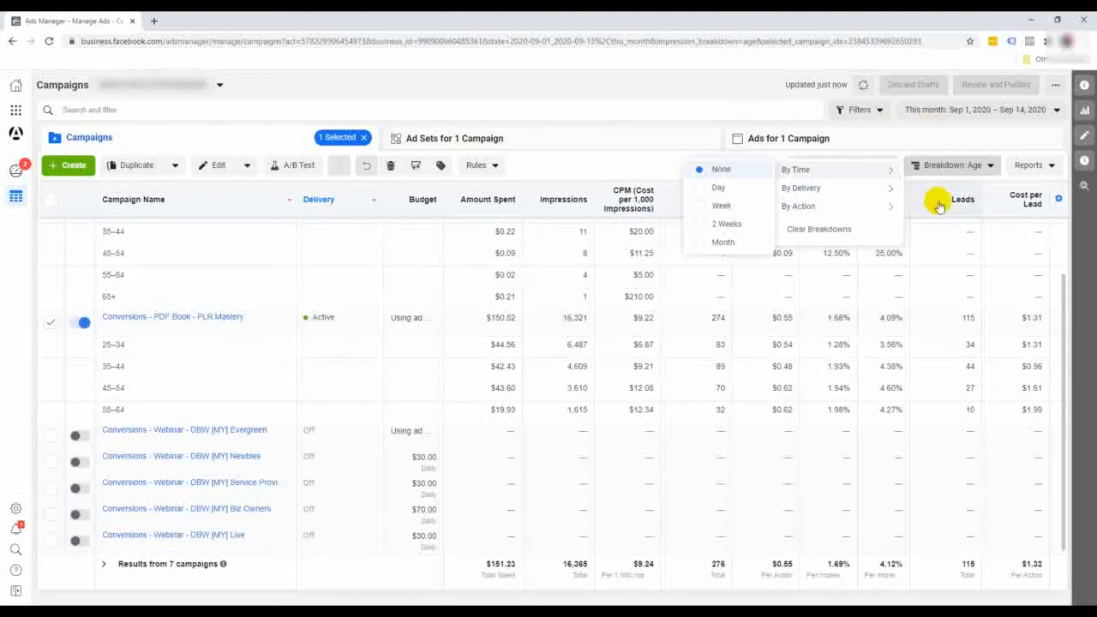
left_click(923, 165)
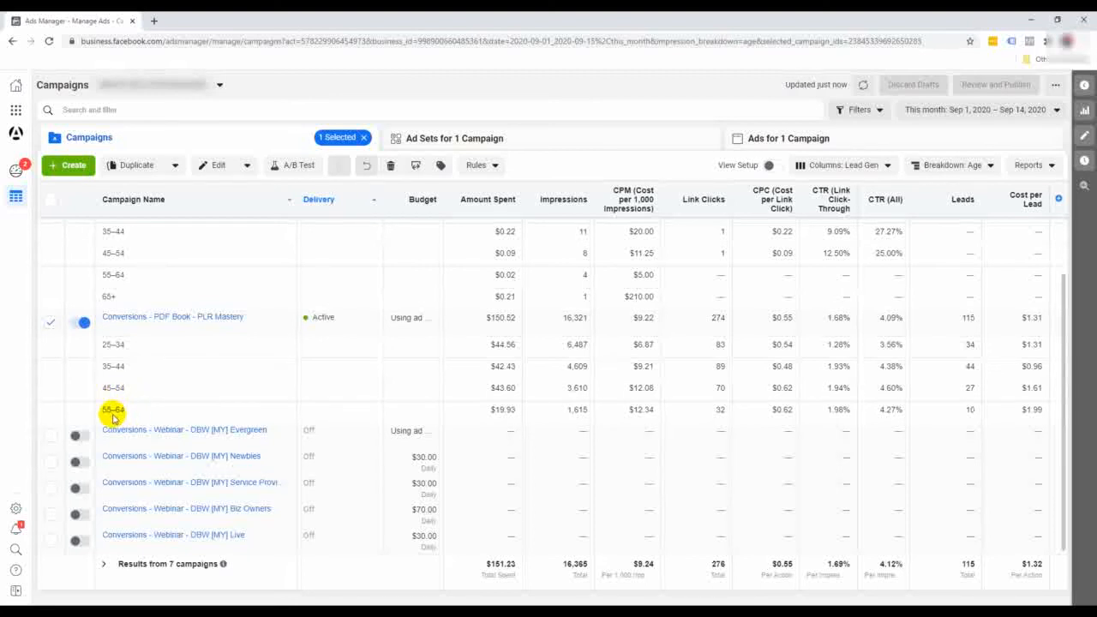
- Break the campaign results down by gender
left_click(960, 167)
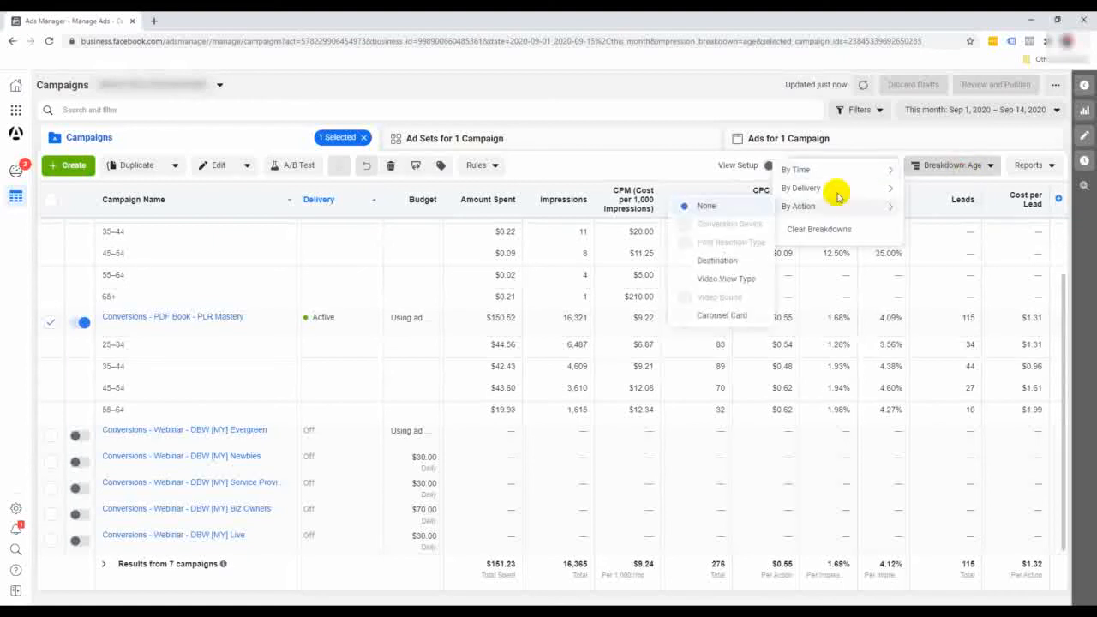
mouse_move(806, 187)
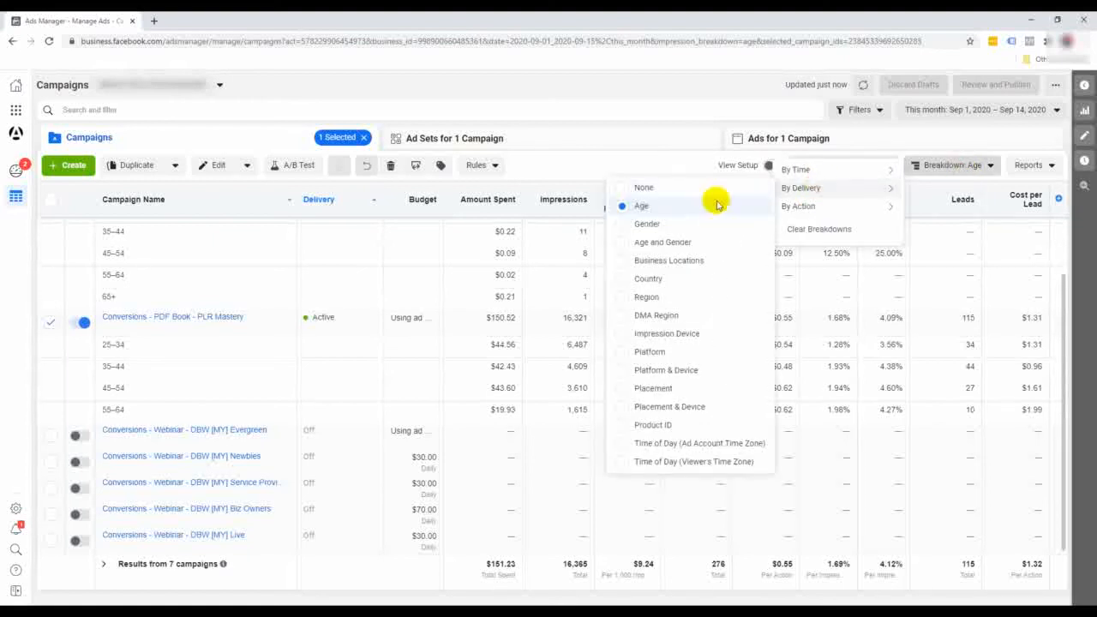
left_click(642, 224)
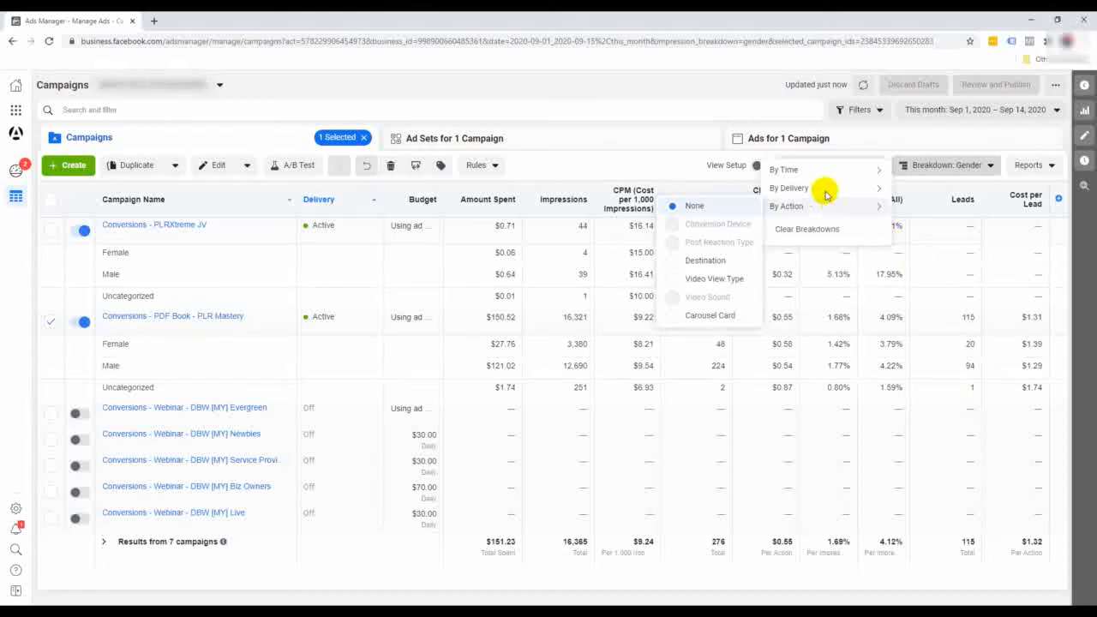
- Break the campaign results down by country and view the ad sets of the selected PDF Book campaign
mouse_move(820, 188)
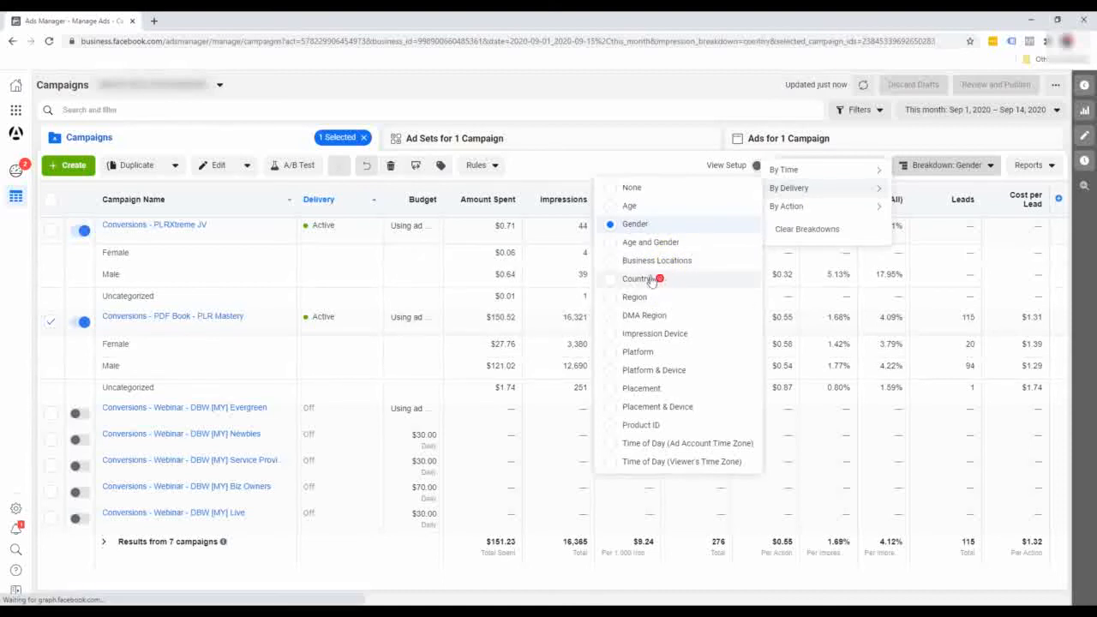
left_click(661, 280)
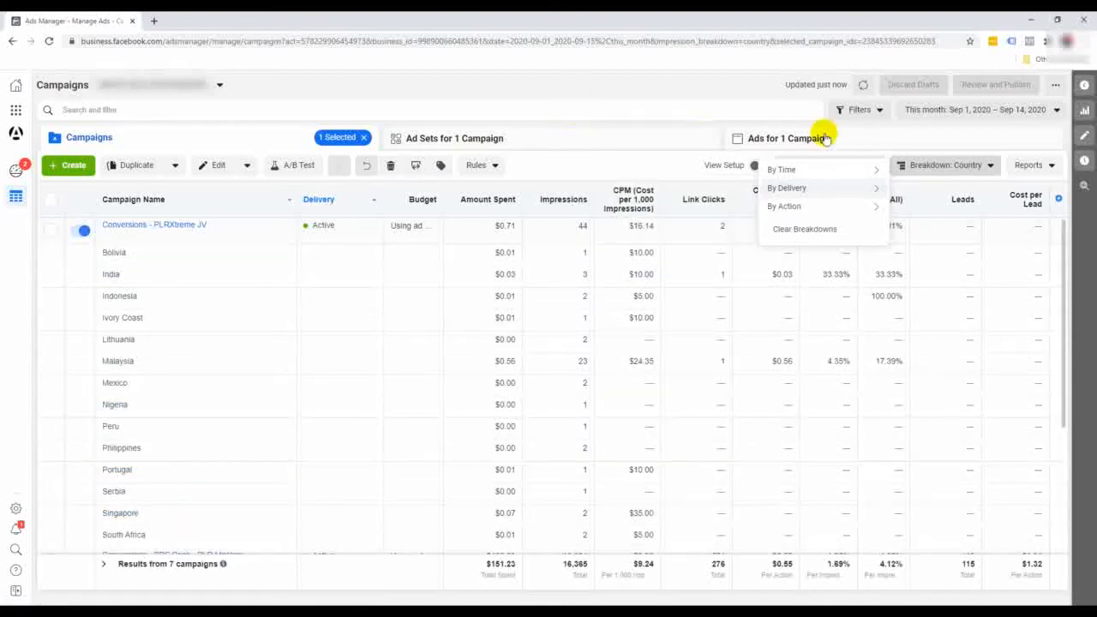
left_click(482, 140)
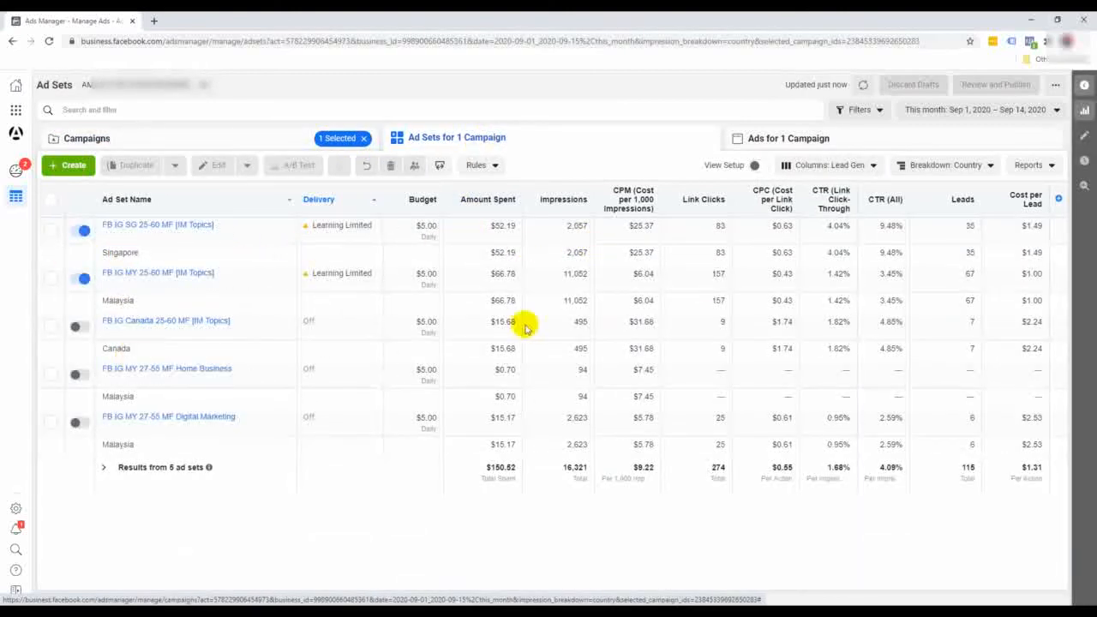
- Break the ad set results down by region and examine leads and cost per lead for the Malaysian and Canadian regions
left_click(925, 165)
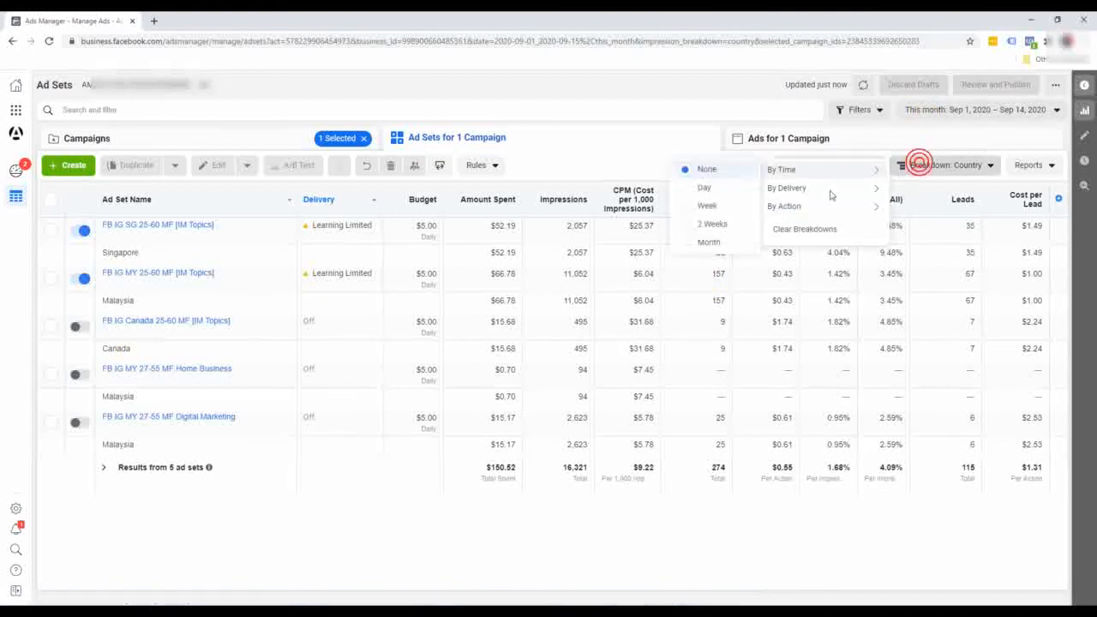
mouse_move(822, 197)
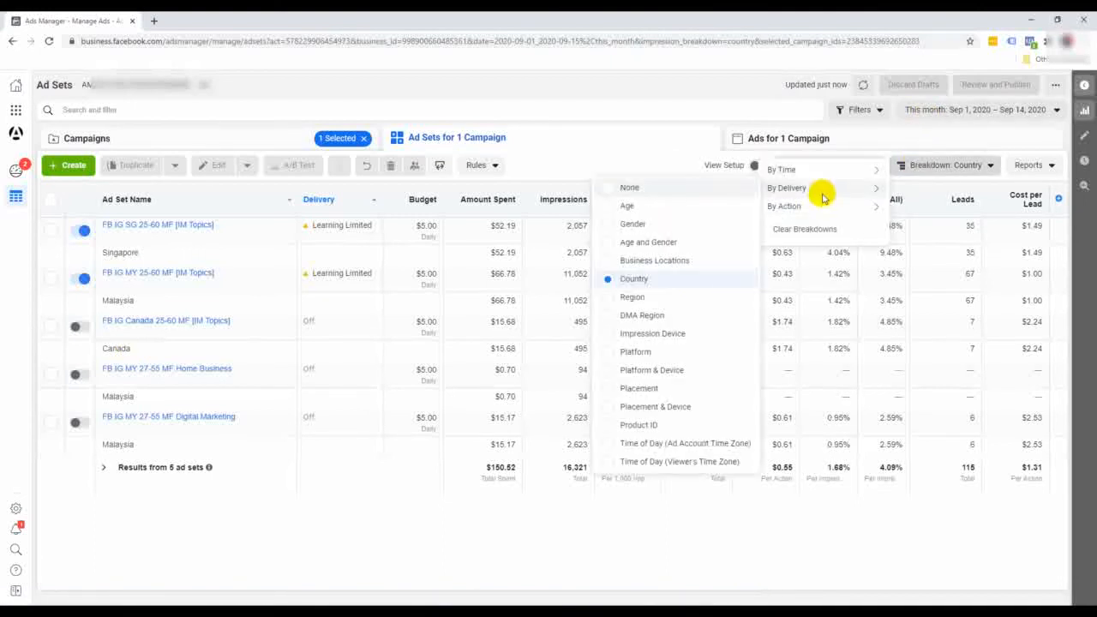
left_click(655, 298)
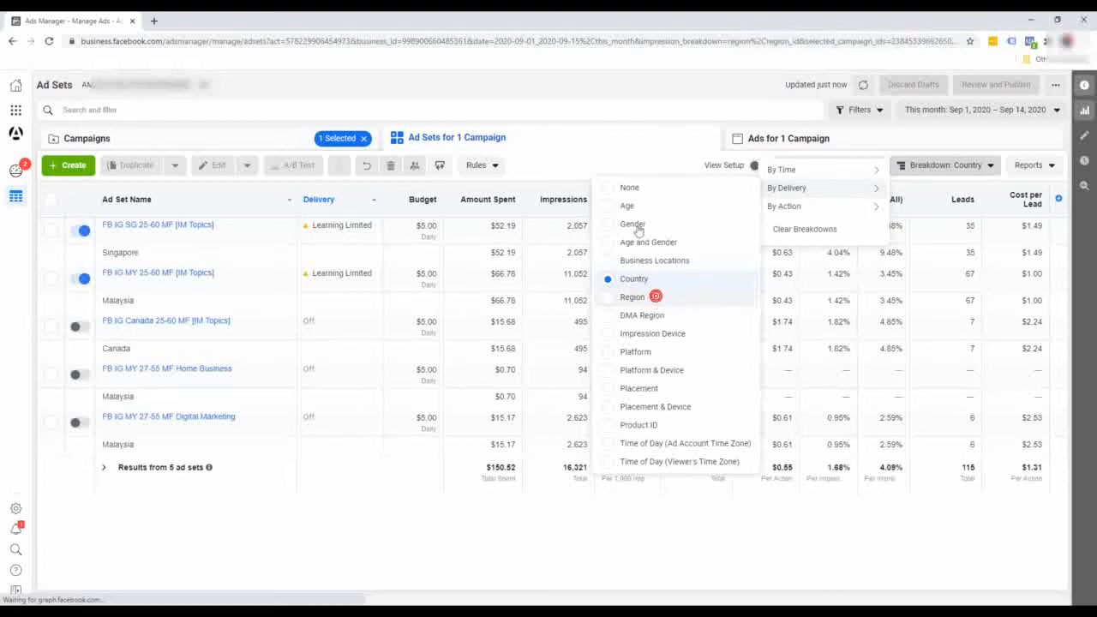
left_click(627, 95)
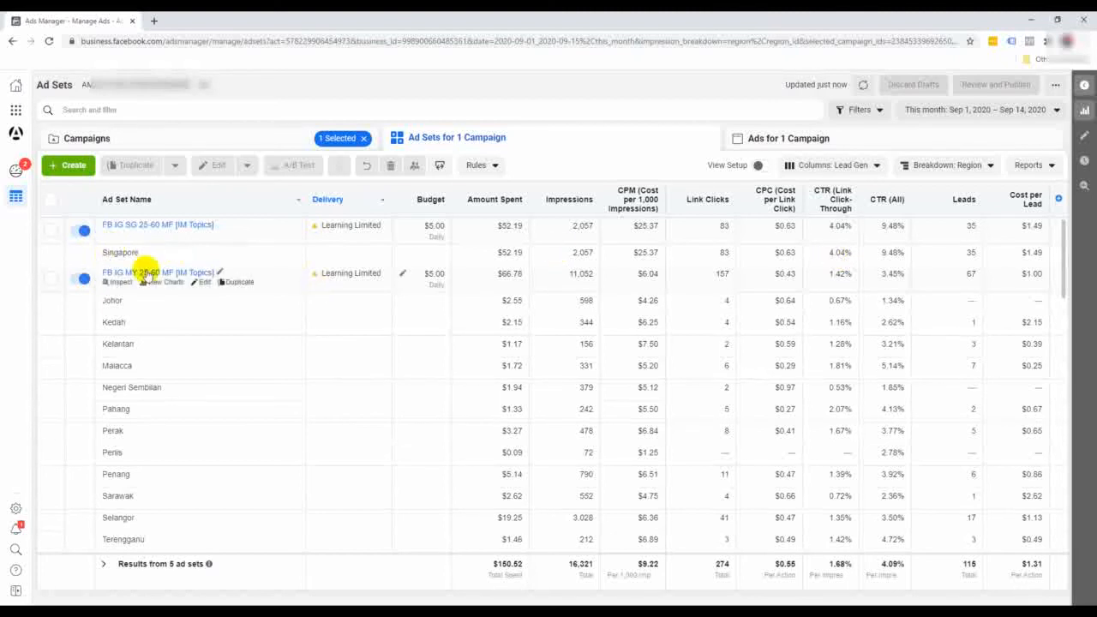
scroll(163, 322, "down", 1)
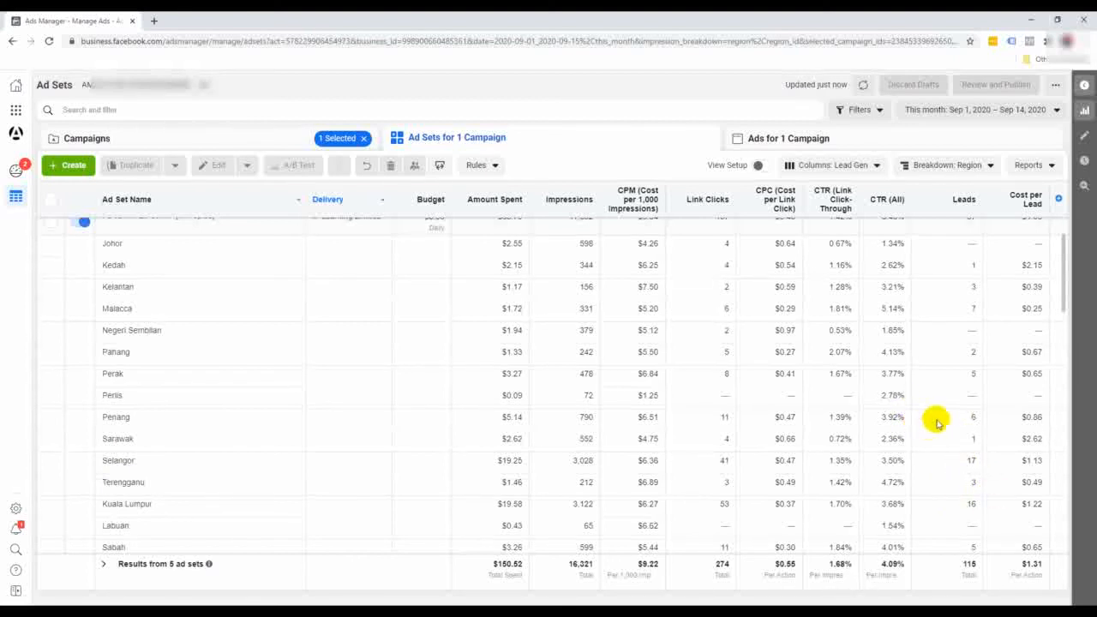
scroll(938, 424, "up", 1)
scroll(942, 427, "down", 3)
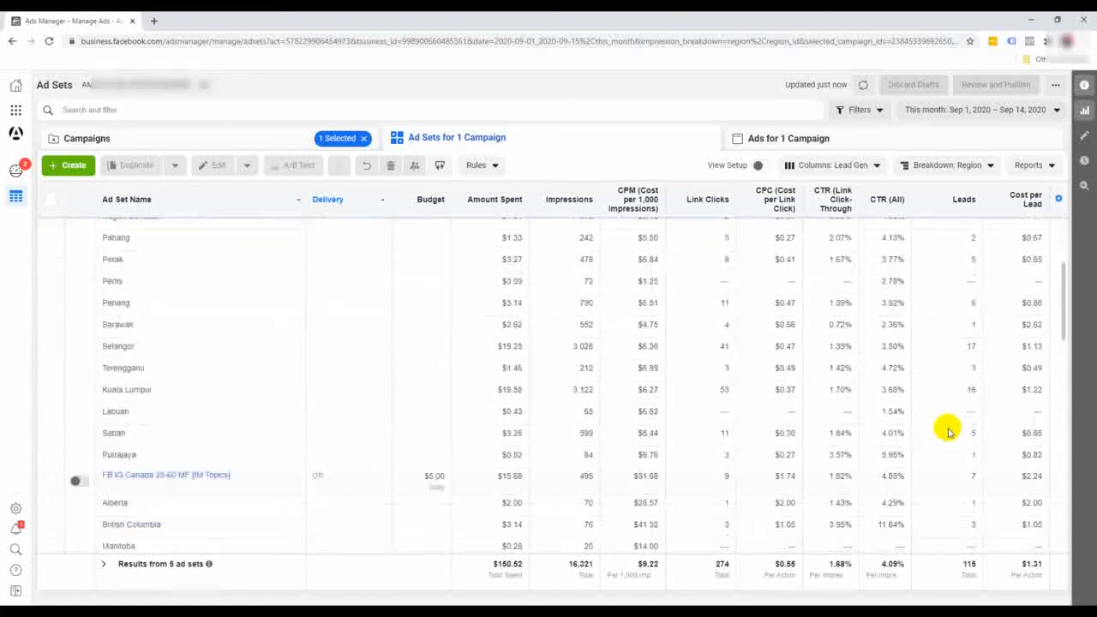
scroll(945, 429, "down", 3)
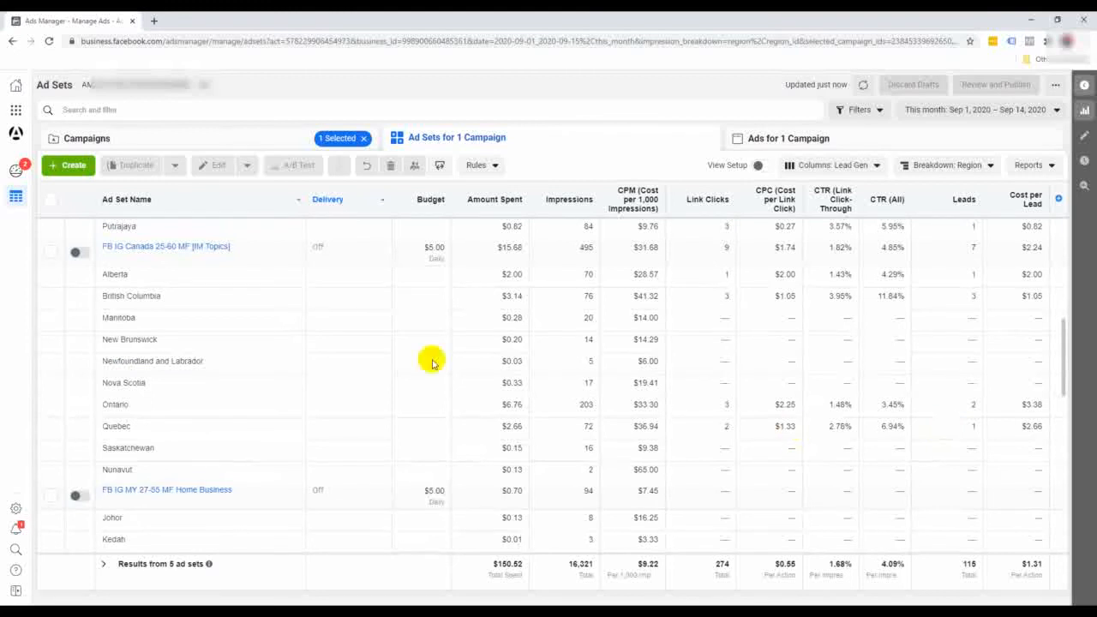
scroll(866, 330, "up", 1)
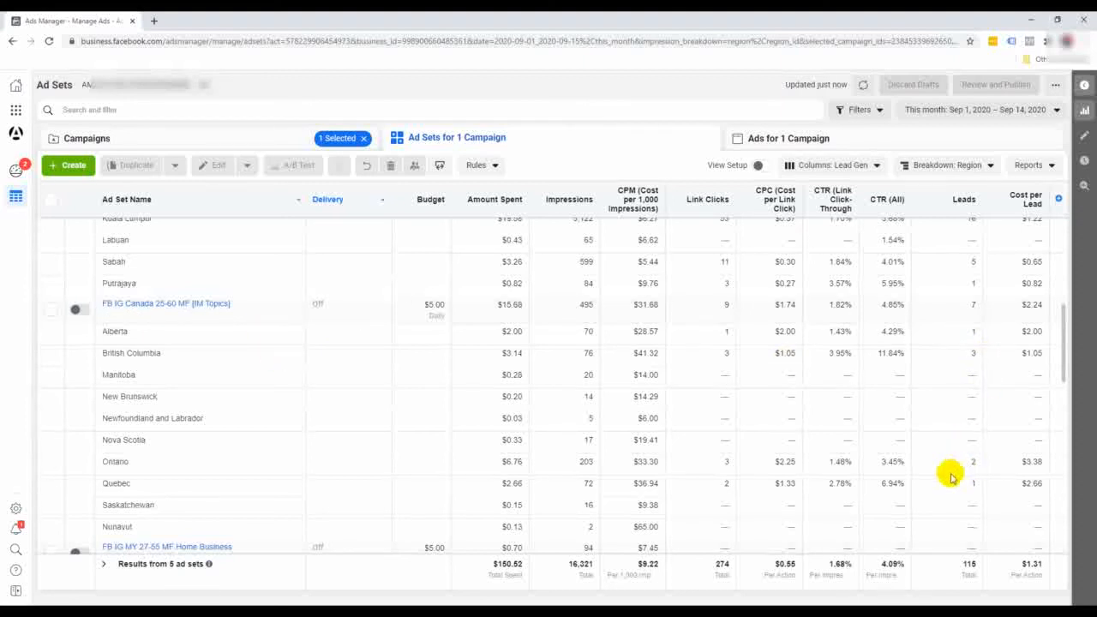
scroll(951, 433, "up", 4)
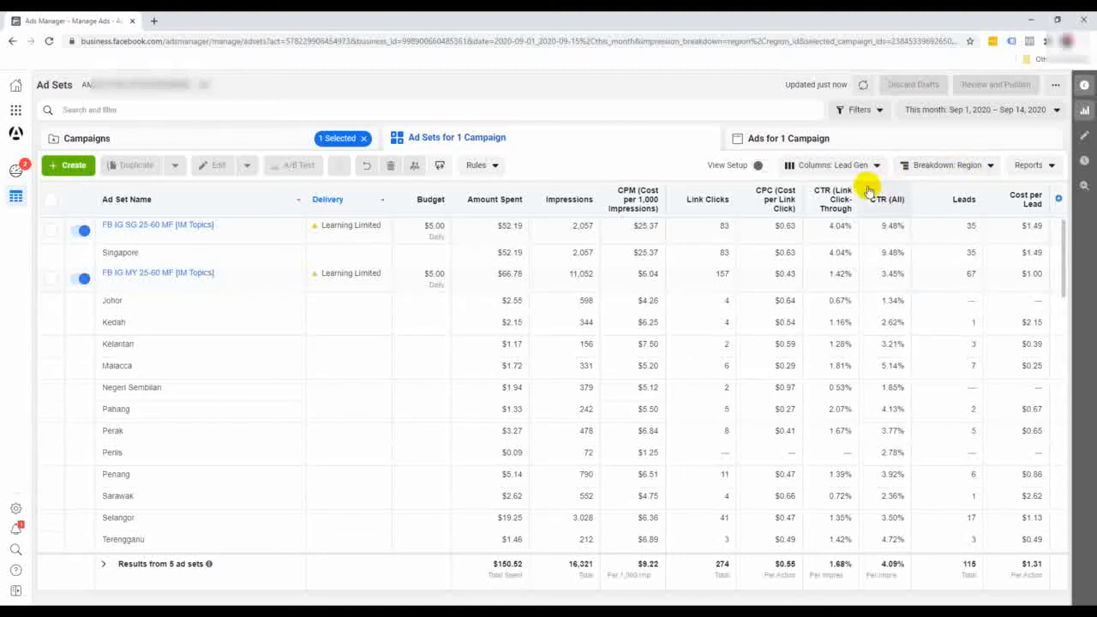
- Break the ad set results down by platform
left_click(930, 165)
mouse_move(828, 195)
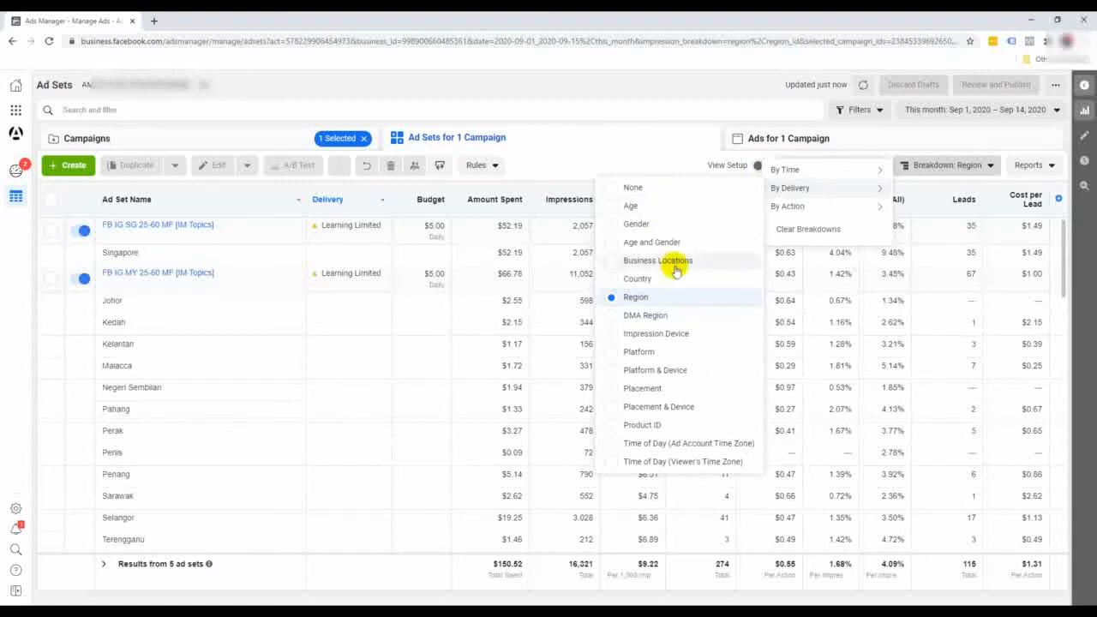
left_click(661, 359)
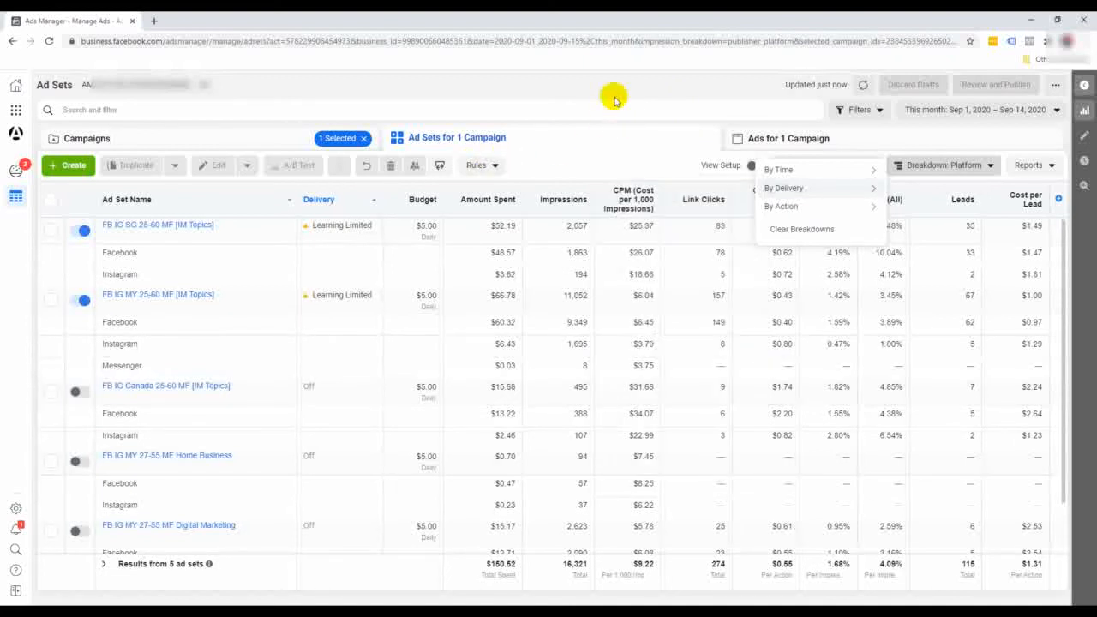
- Return to the campaign level to check the platform results, and break the campaigns down by impression device
left_click(174, 135)
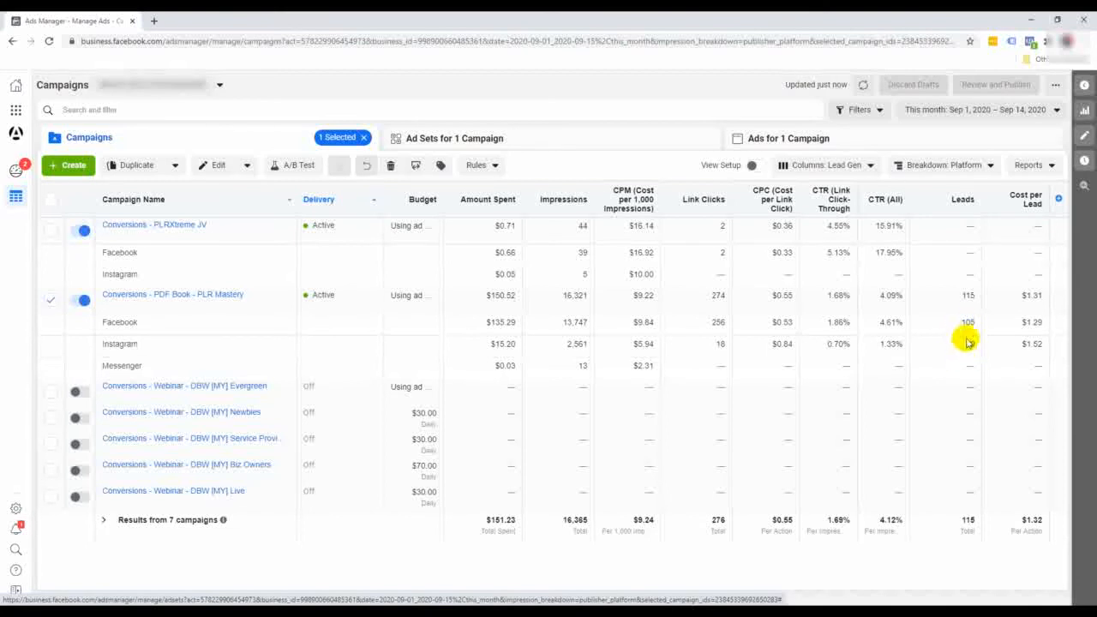
left_click(943, 164)
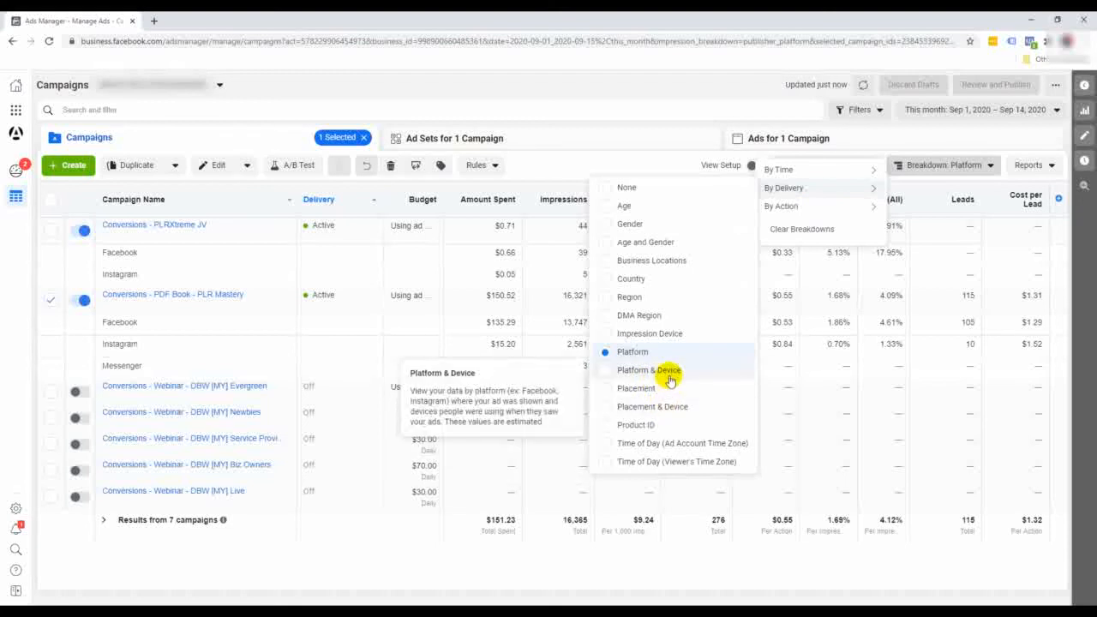
left_click(656, 335)
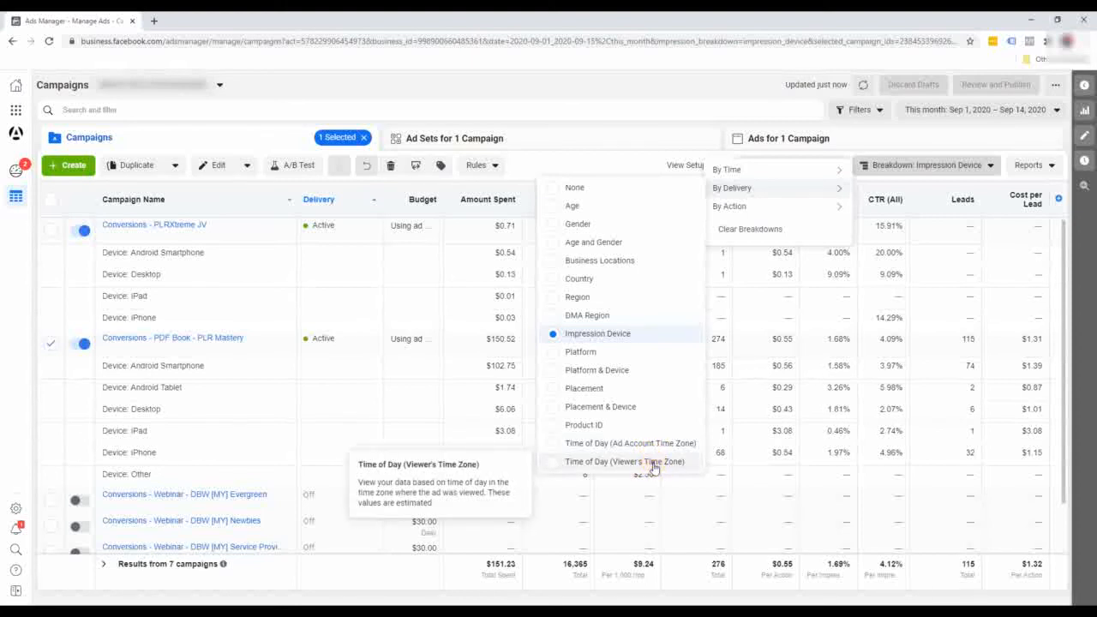
- Break the campaigns down by Time of Day (Viewer's Time Zone) and examine the PDF Book campaign's hourly leads and cost per lead
left_click(651, 461)
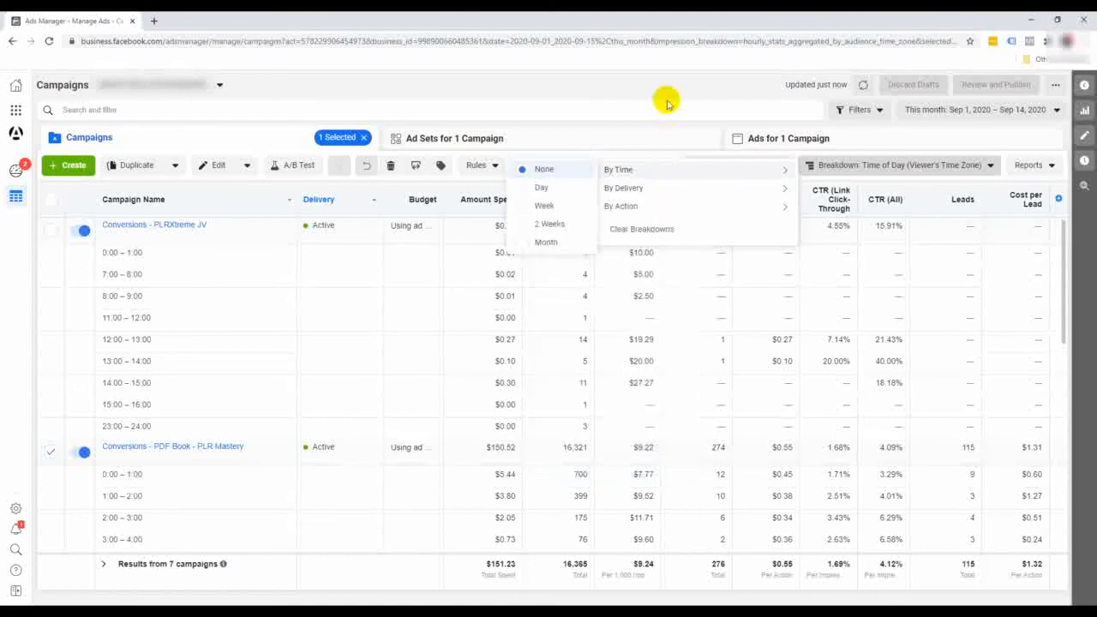
scroll(832, 439, "down", 1)
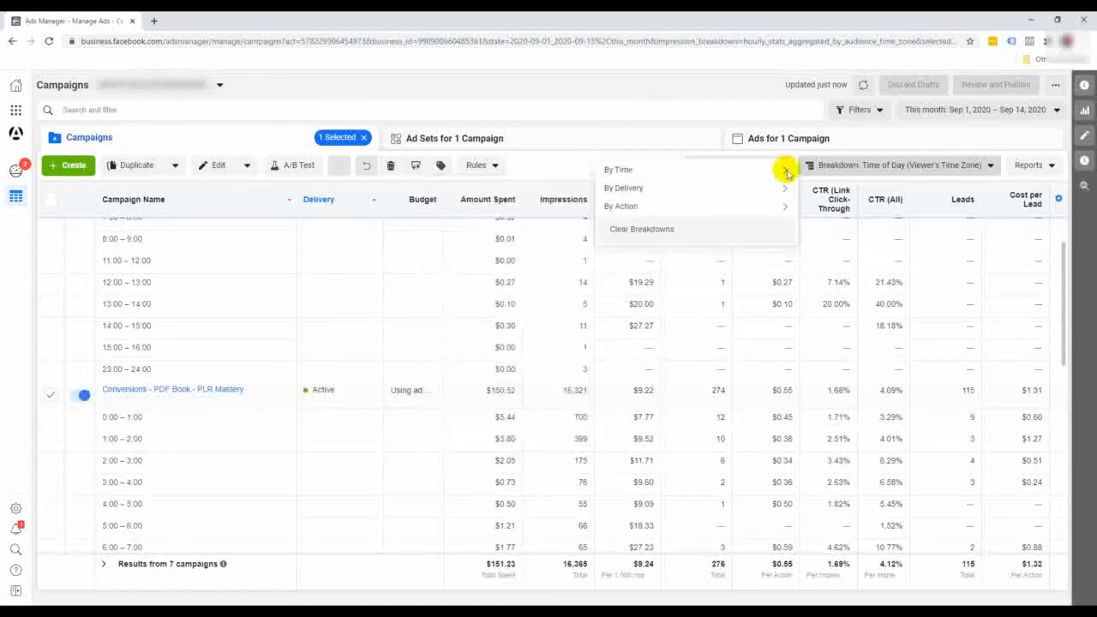
left_click(876, 165)
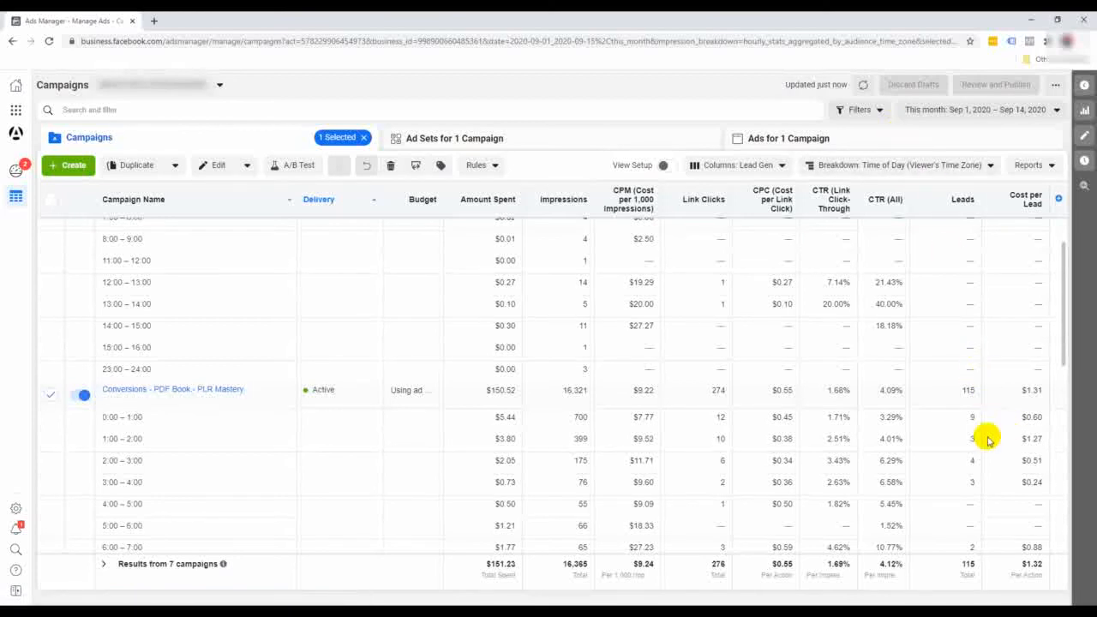
scroll(954, 444, "down", 1)
scroll(949, 432, "down", 2)
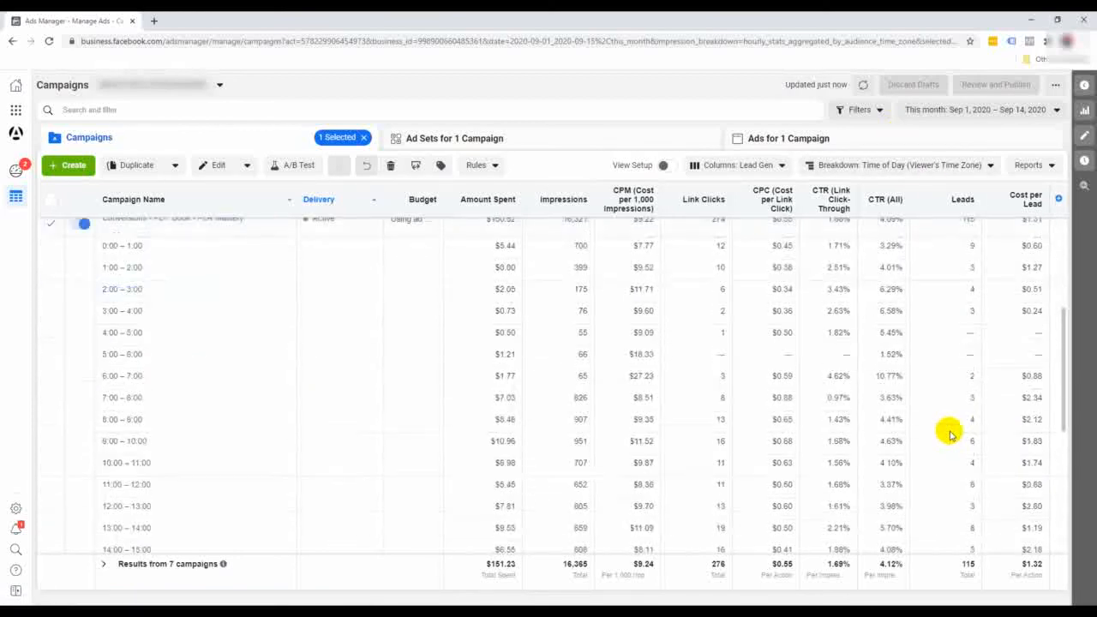
scroll(948, 431, "down", 2)
scroll(948, 429, "down", 2)
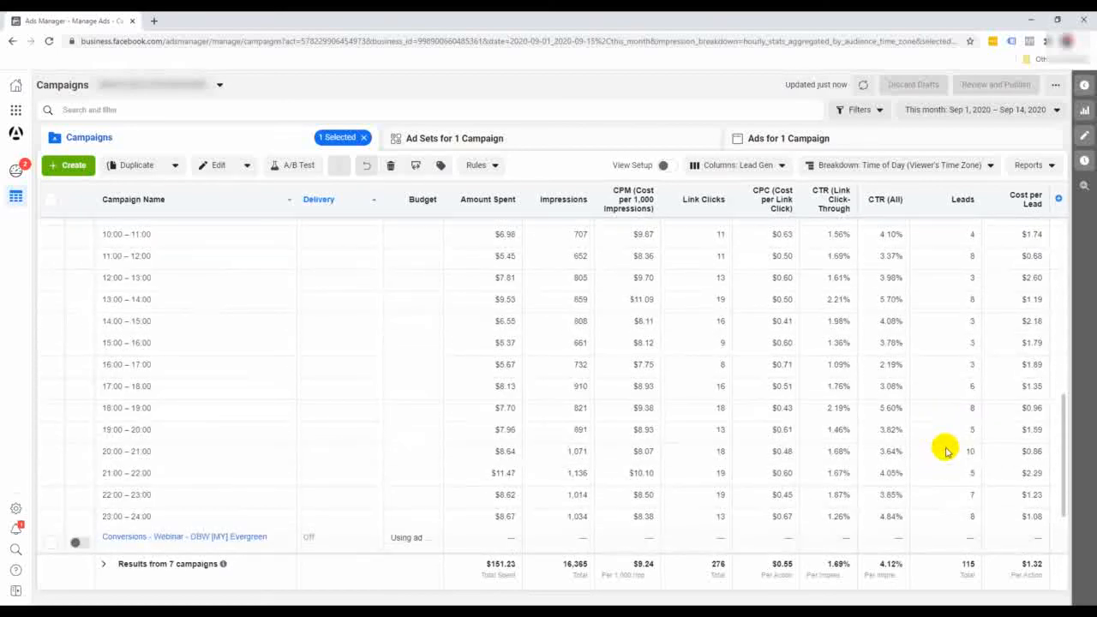
scroll(942, 461, "up", 5)
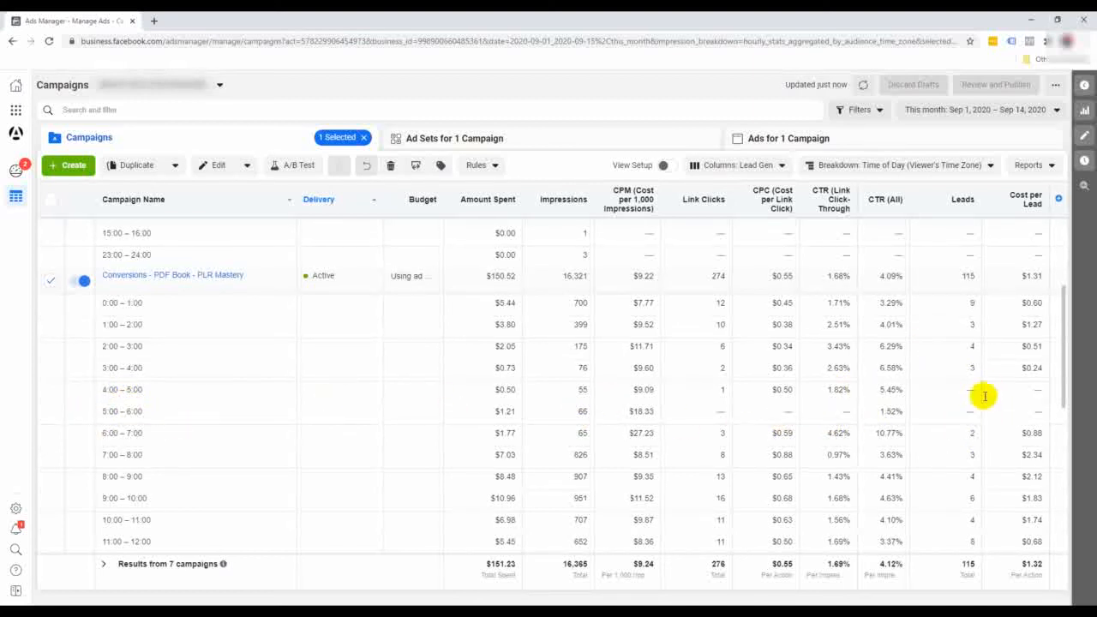
scroll(967, 415, "down", 3)
scroll(968, 415, "down", 3)
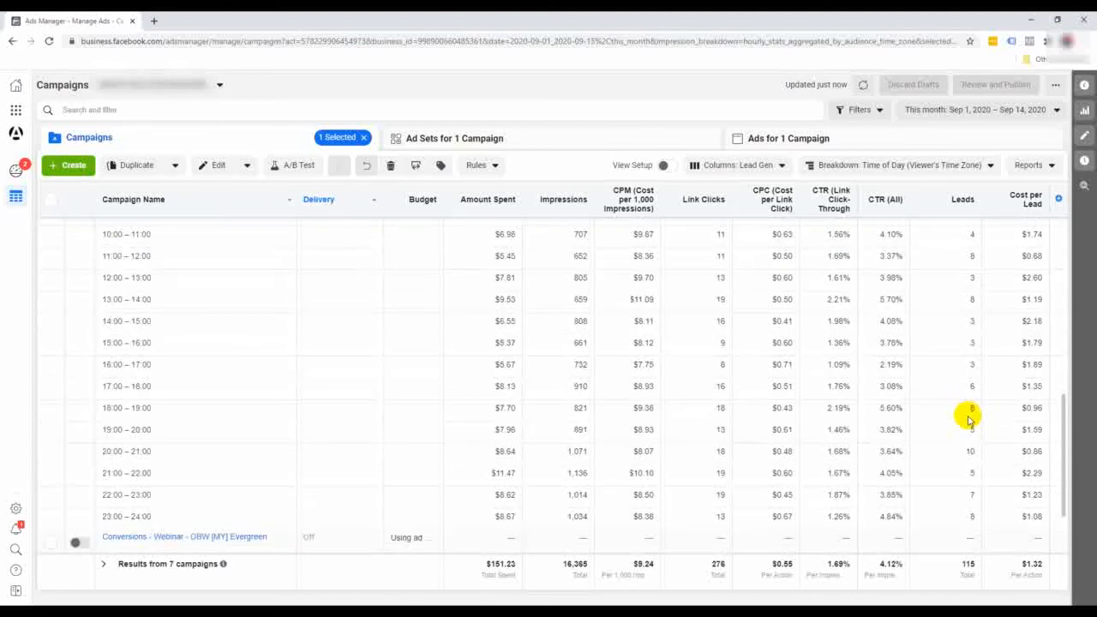
scroll(966, 414, "up", 3)
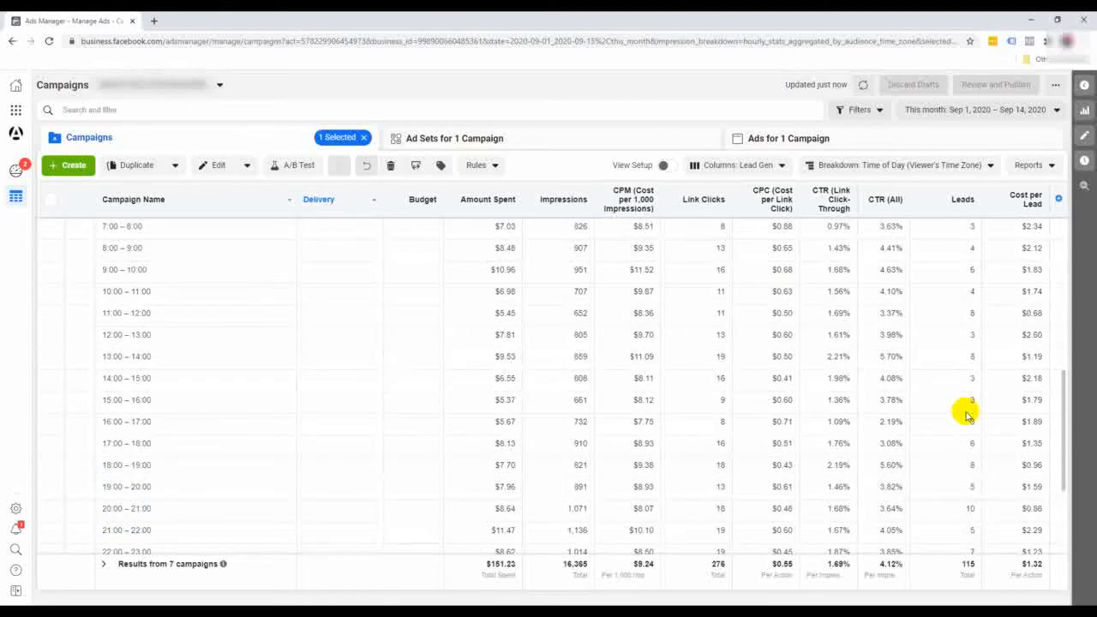
scroll(966, 415, "up", 3)
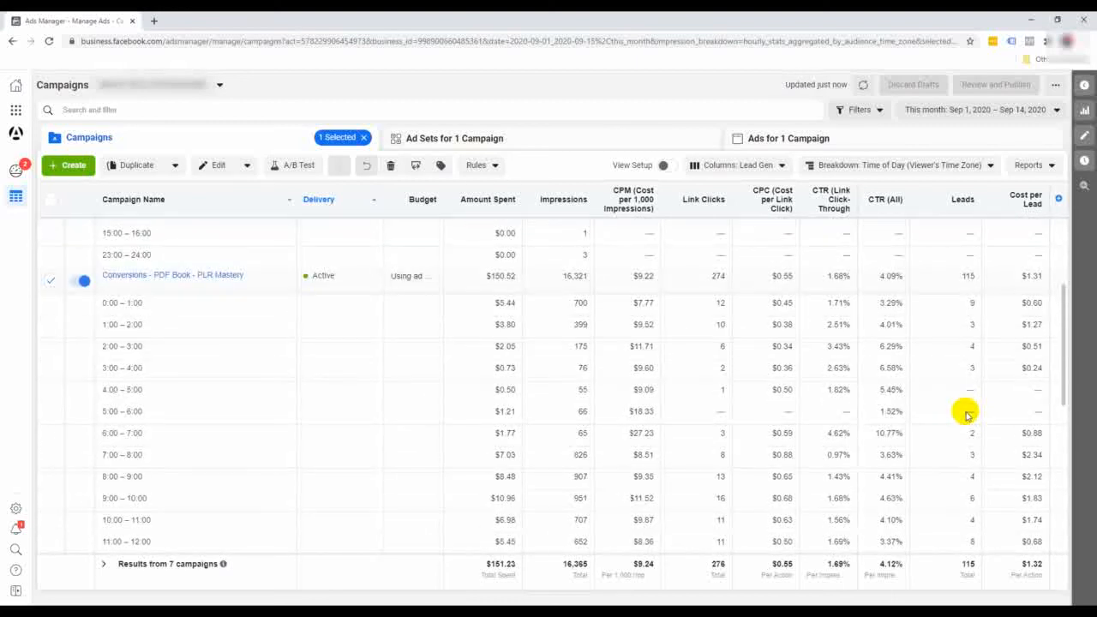
scroll(967, 415, "up", 3)
- Add a by-day time breakdown to the time-of-day results and look through the combined rows
left_click(864, 166)
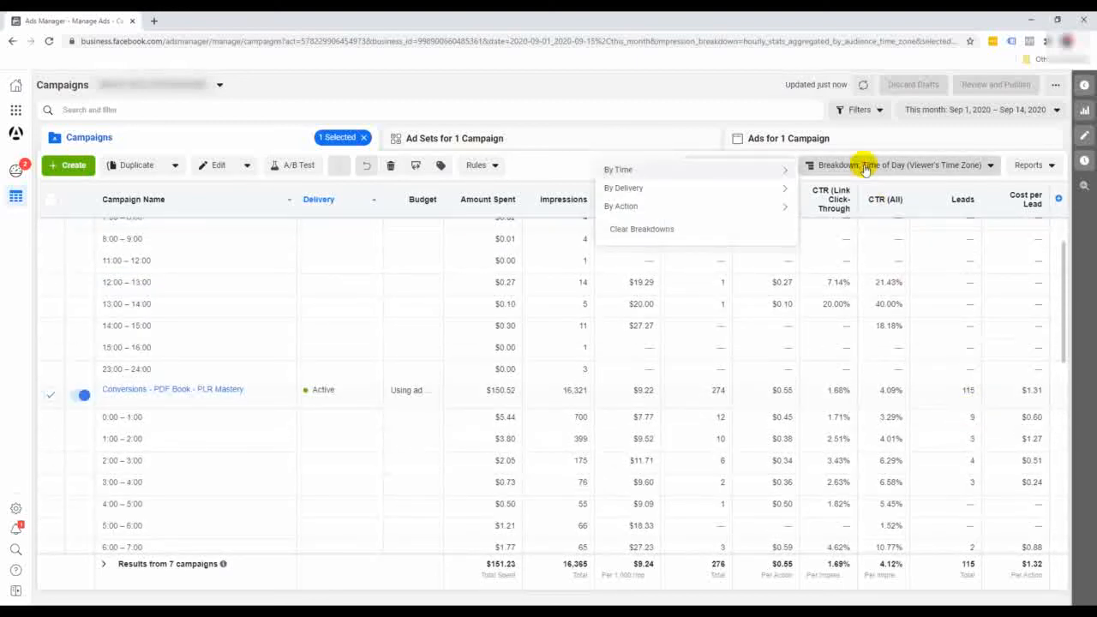
mouse_move(727, 197)
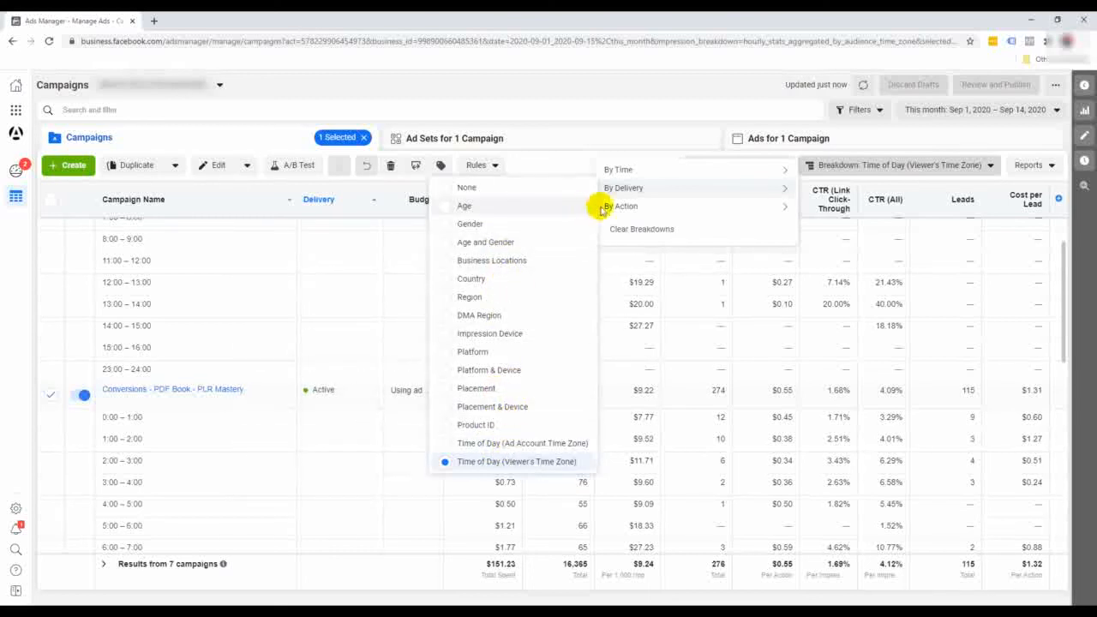
mouse_move(652, 176)
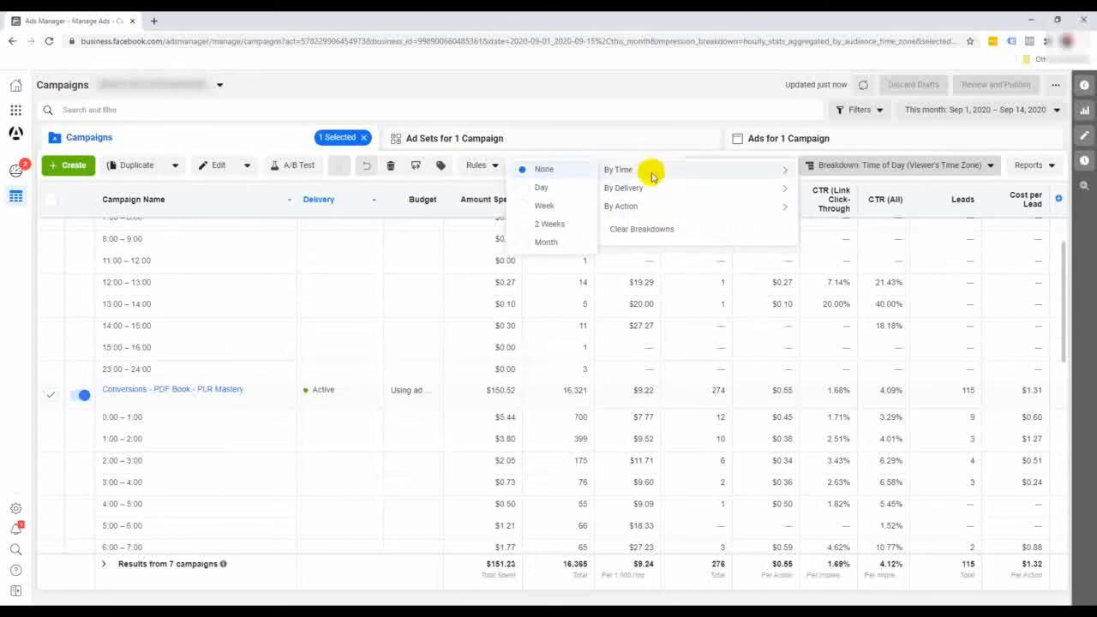
left_click(564, 187)
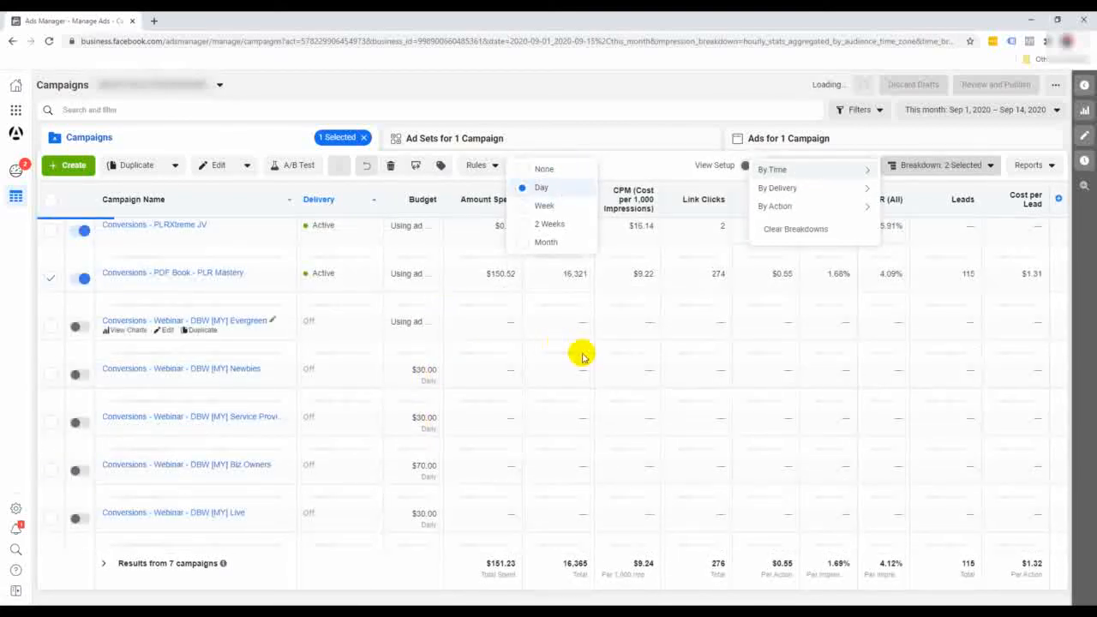
scroll(636, 461, "down", 2)
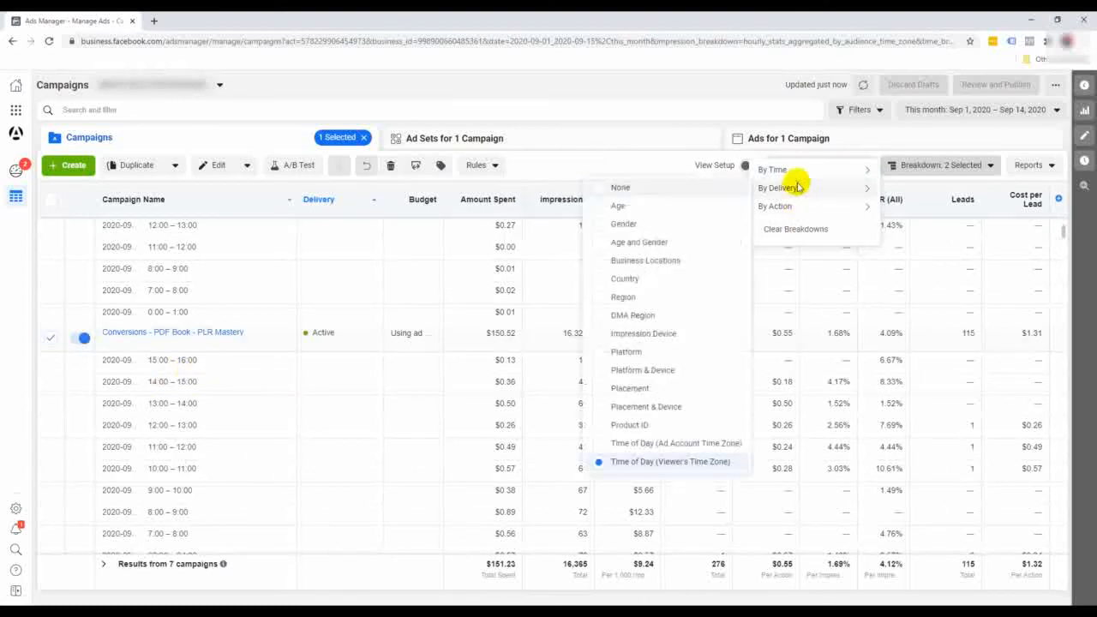
- Set both the time and delivery breakdowns to None to restore the plain campaign list
mouse_move(819, 199)
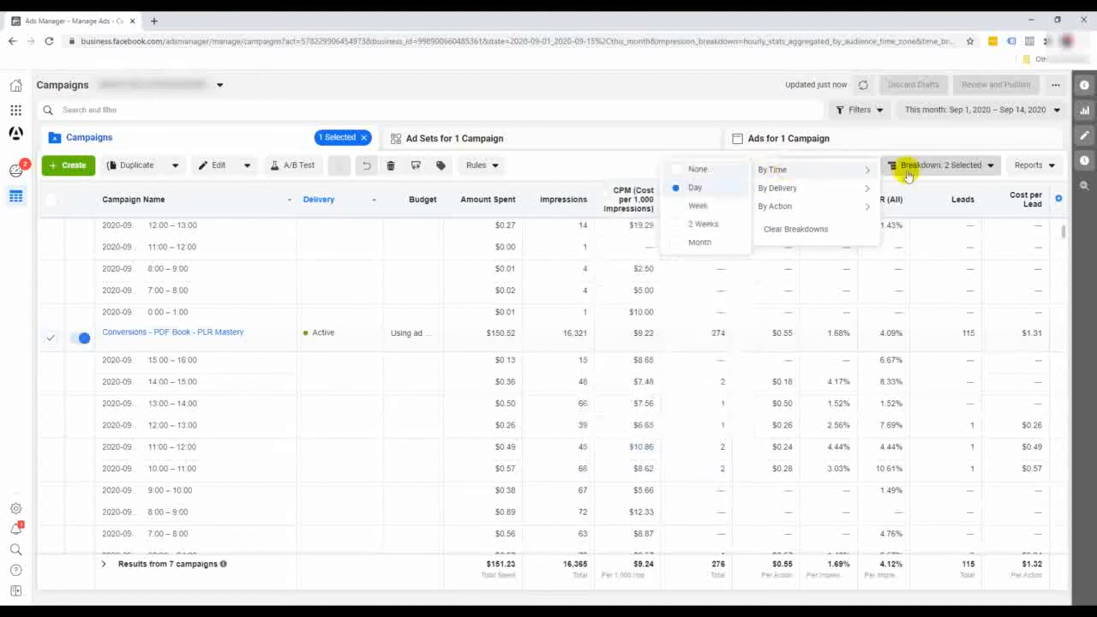
left_click(729, 171)
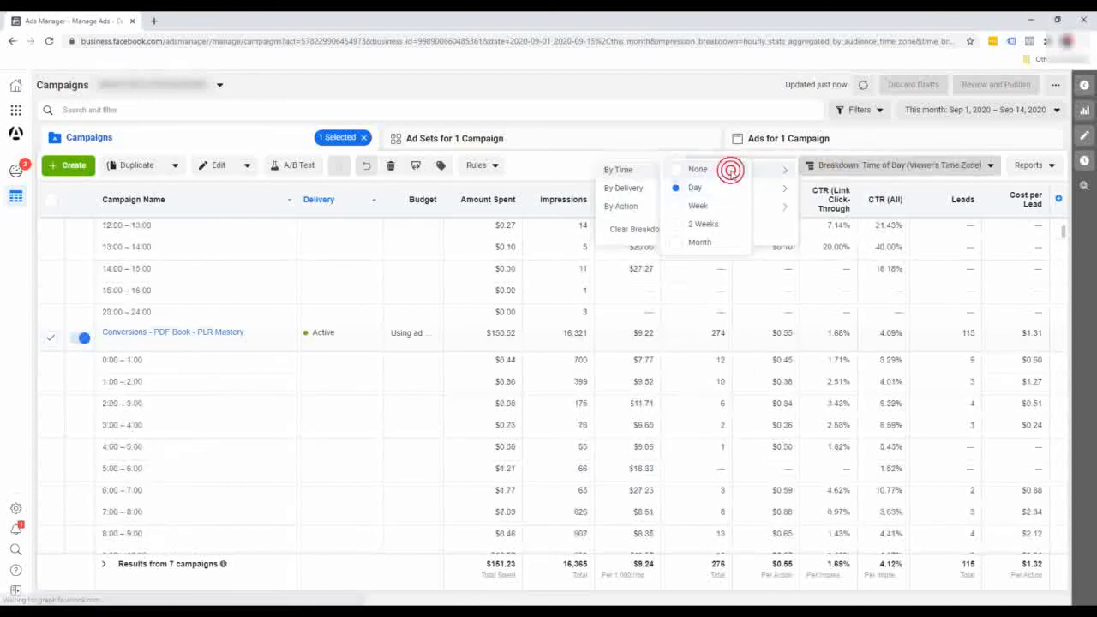
mouse_move(762, 188)
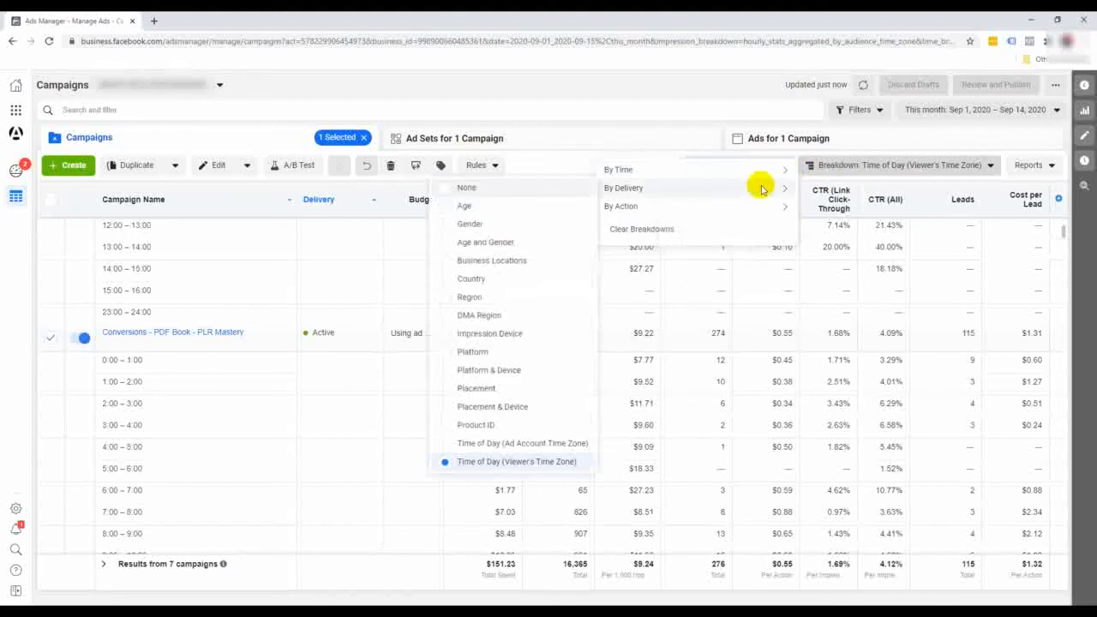
left_click(557, 184)
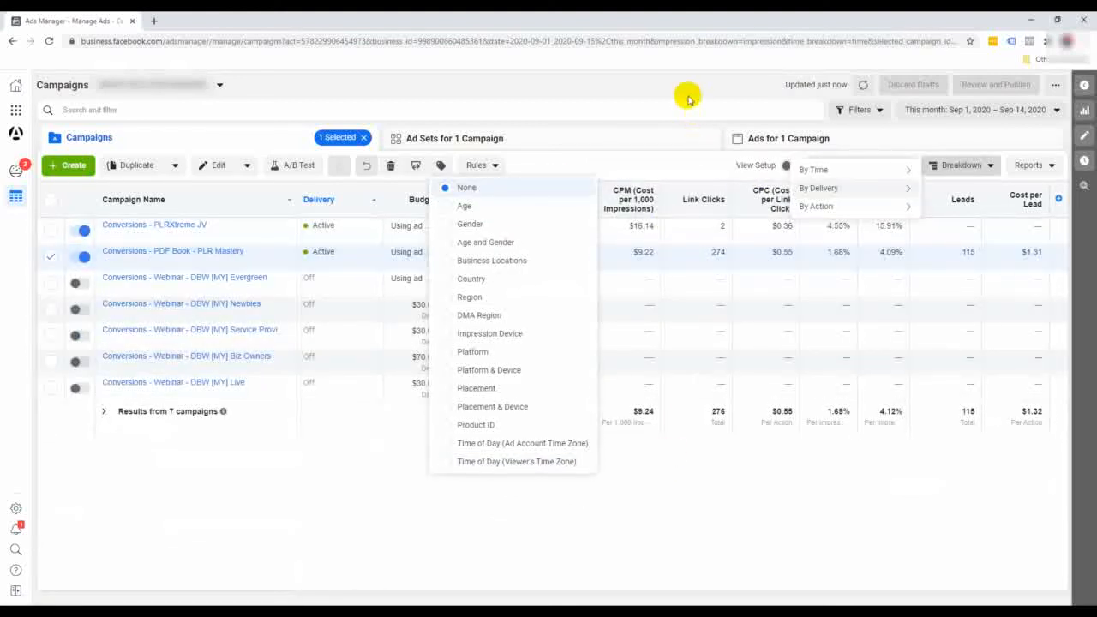